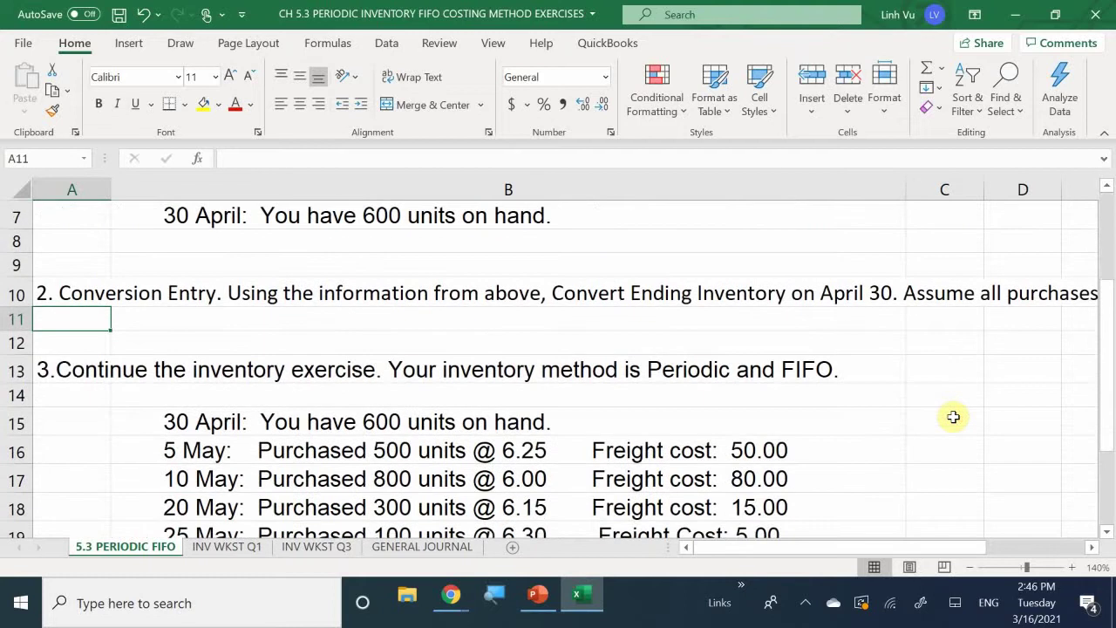
Open the INV WKST Q1 sheet and set its zoom to 120%
scroll(954, 417, "down", 3)
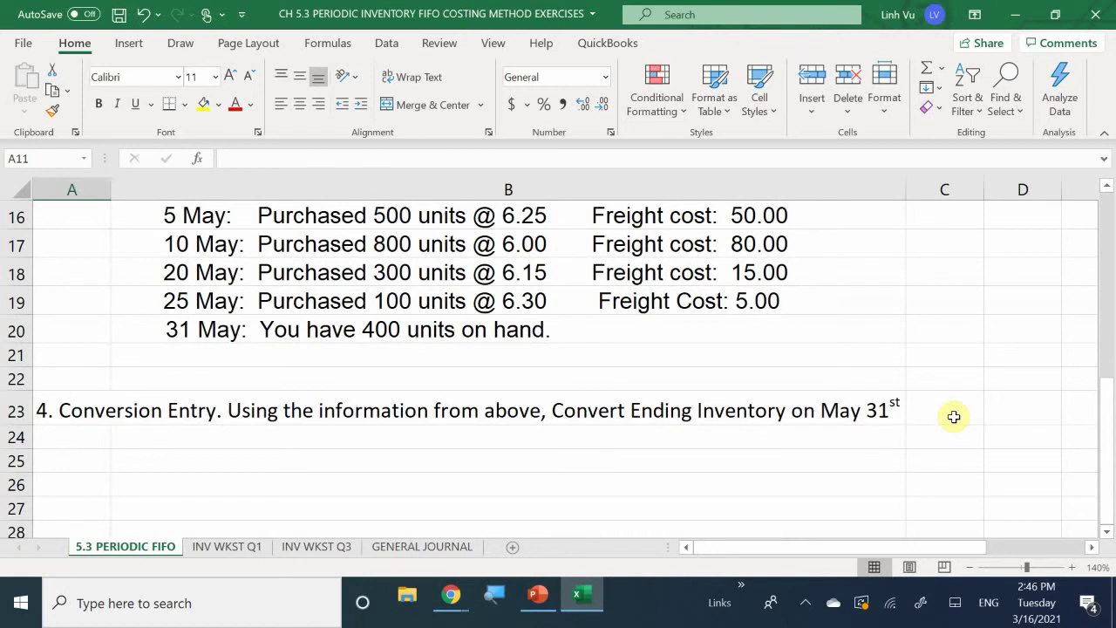
scroll(953, 417, "up", 5)
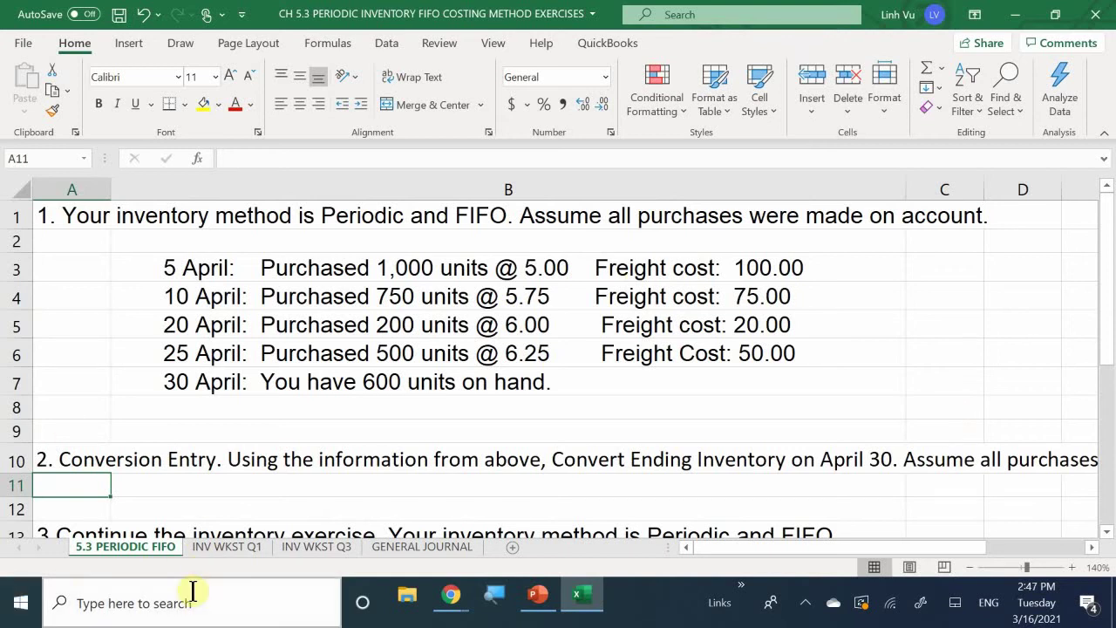
left_click(225, 550)
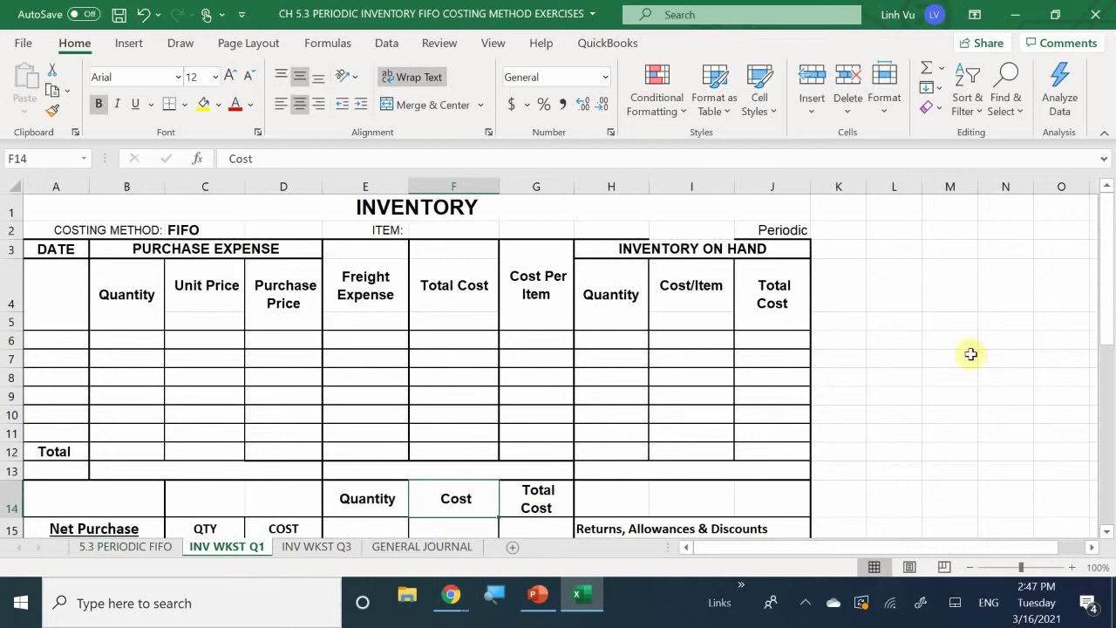
left_click(1064, 567)
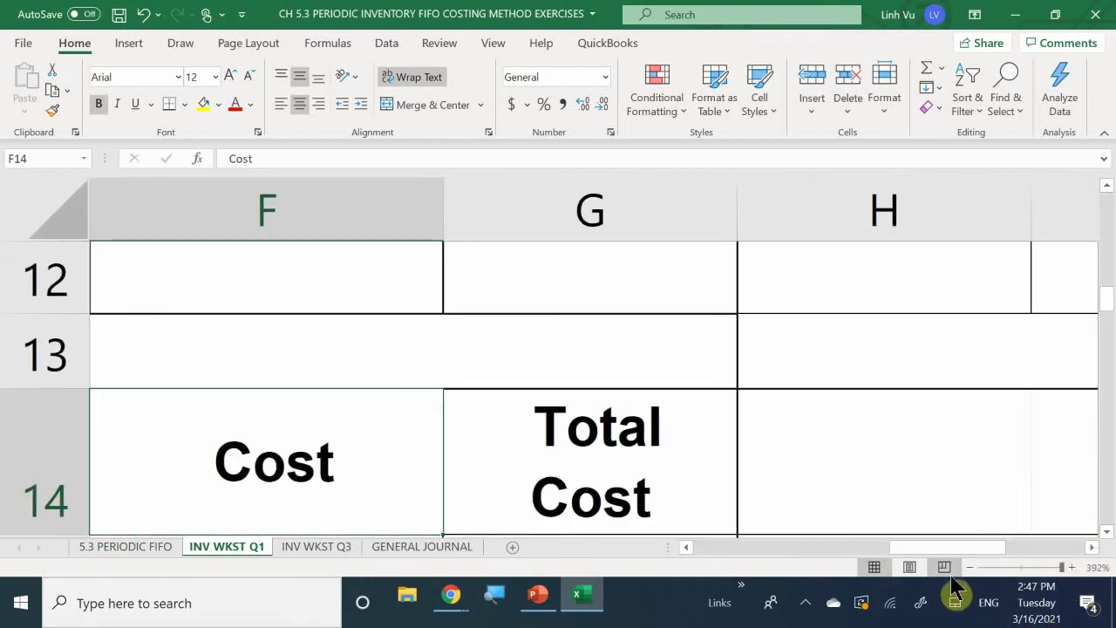
left_click(1018, 568)
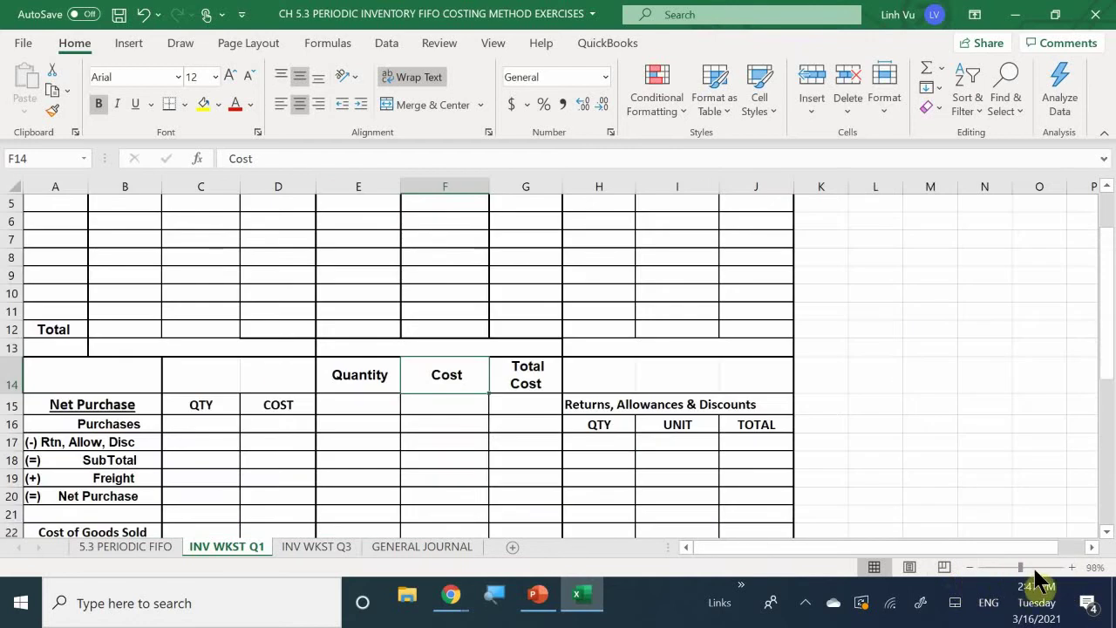
left_click(1072, 567)
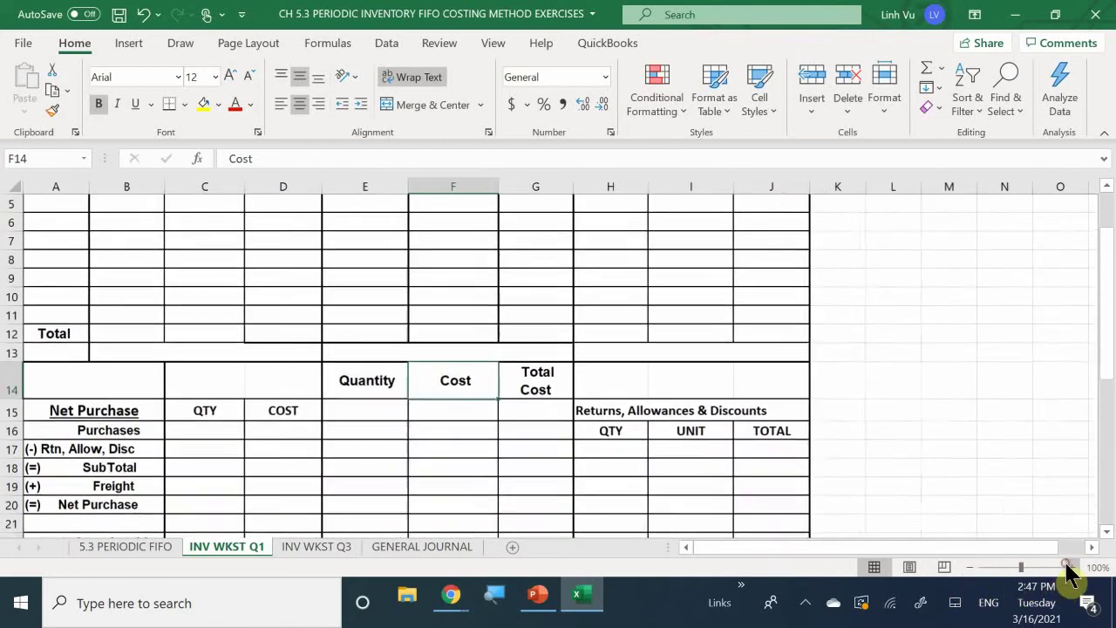
left_click(1071, 568)
left_click(1072, 567)
scroll(1062, 385, "up", 2)
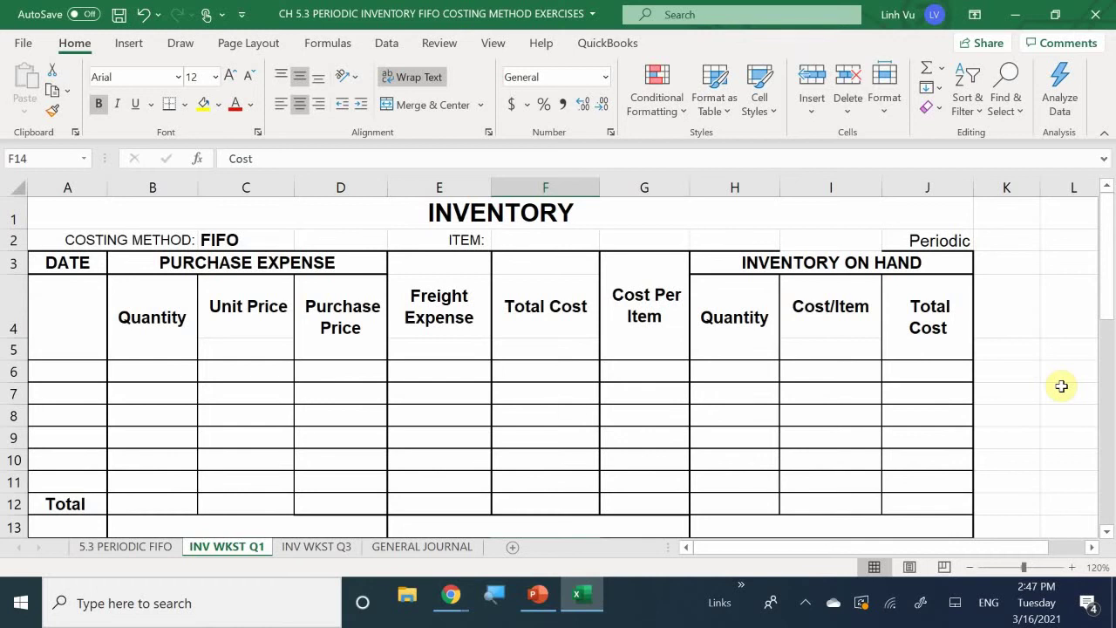
Examine the inventory worksheet's purchase, inventory on hand, Net Purchase and Cost of Goods Sold sections, and review the April purchases in exercise 1
scroll(1061, 386, "down", 5)
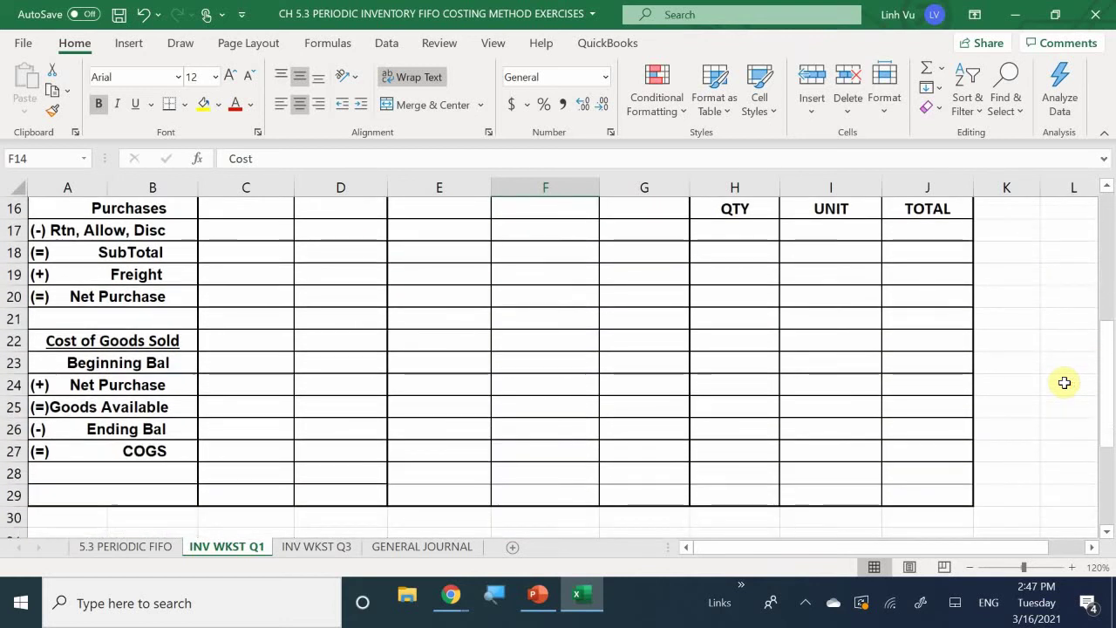
scroll(1073, 369, "up", 1)
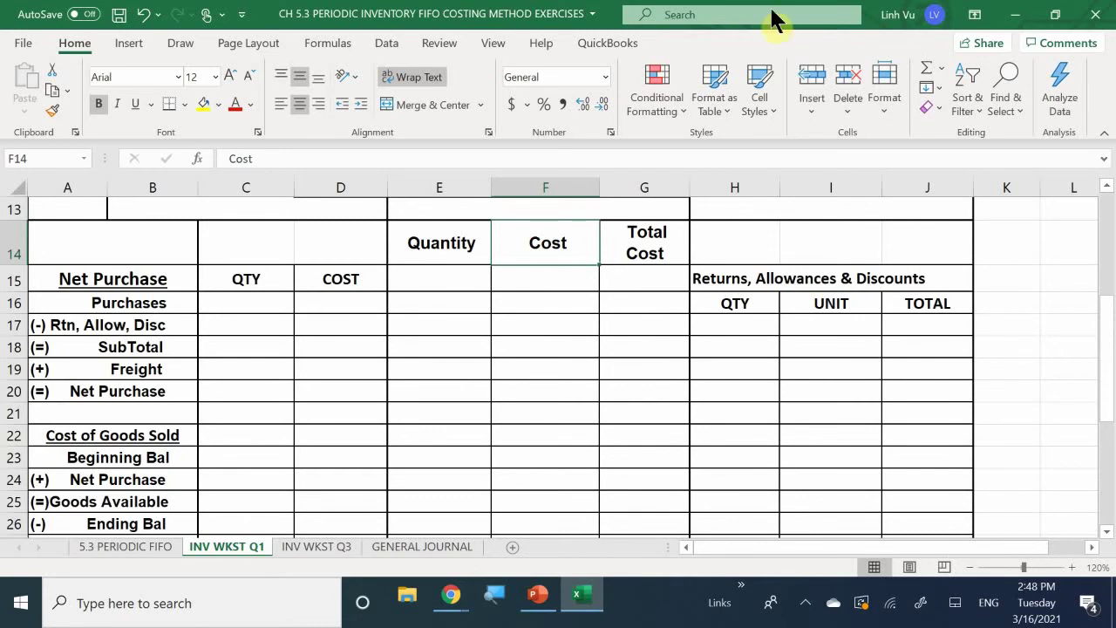
scroll(789, 348, "up", 1)
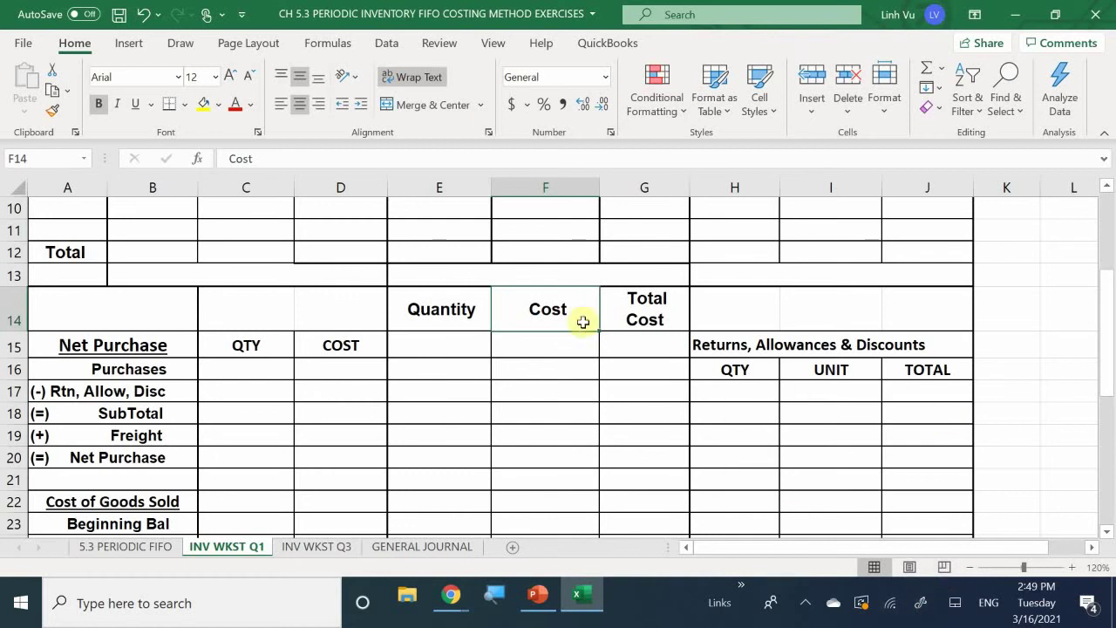
scroll(705, 378, "up", 3)
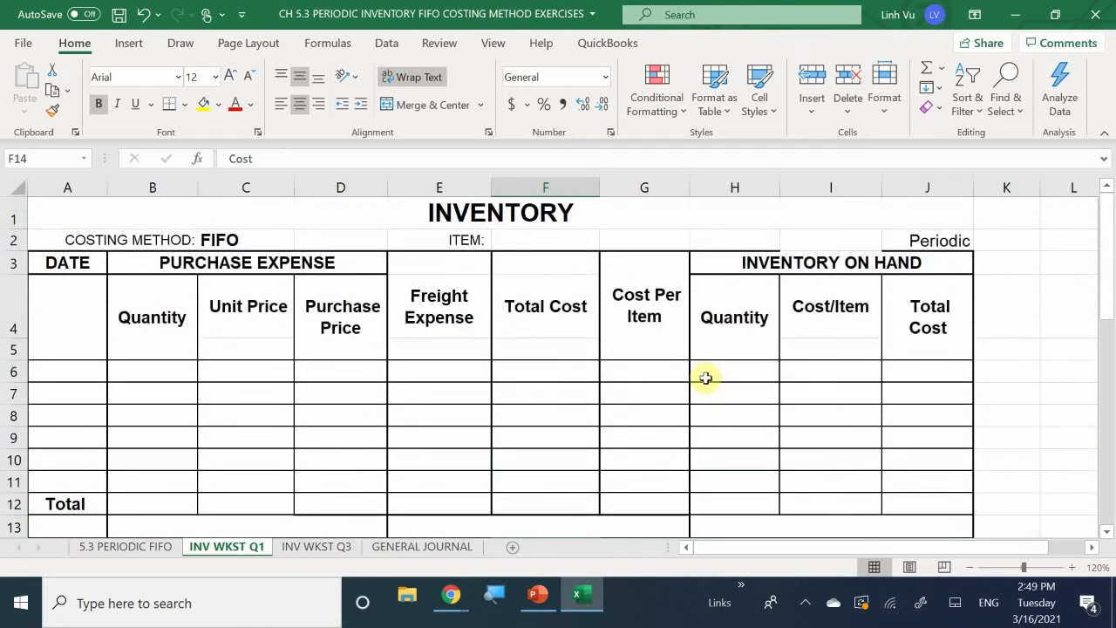
scroll(708, 378, "down", 3)
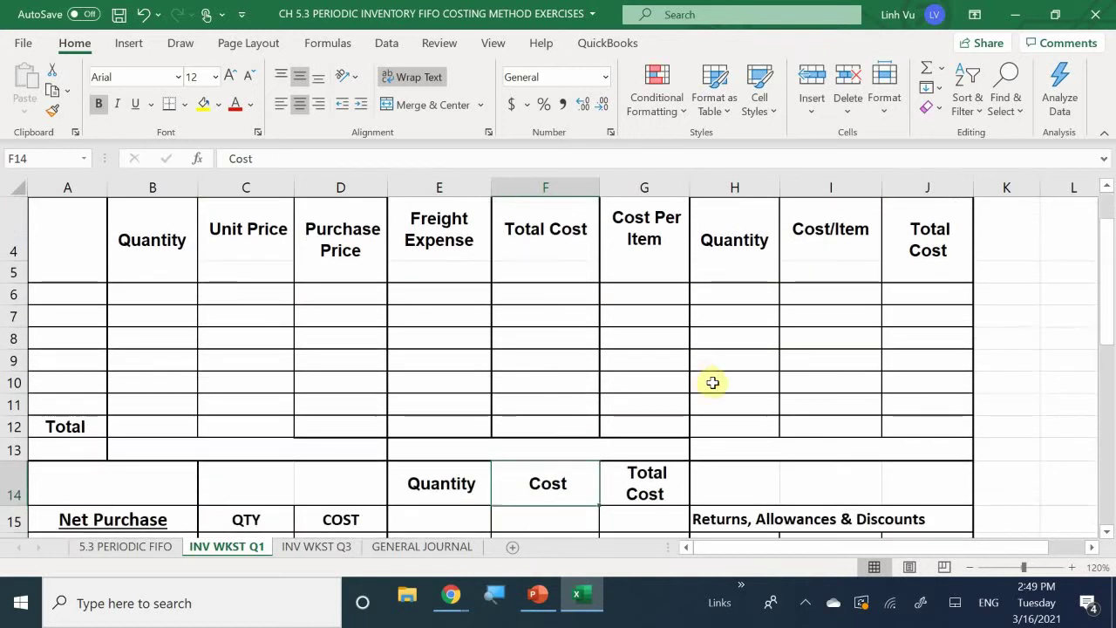
scroll(711, 380, "up", 3)
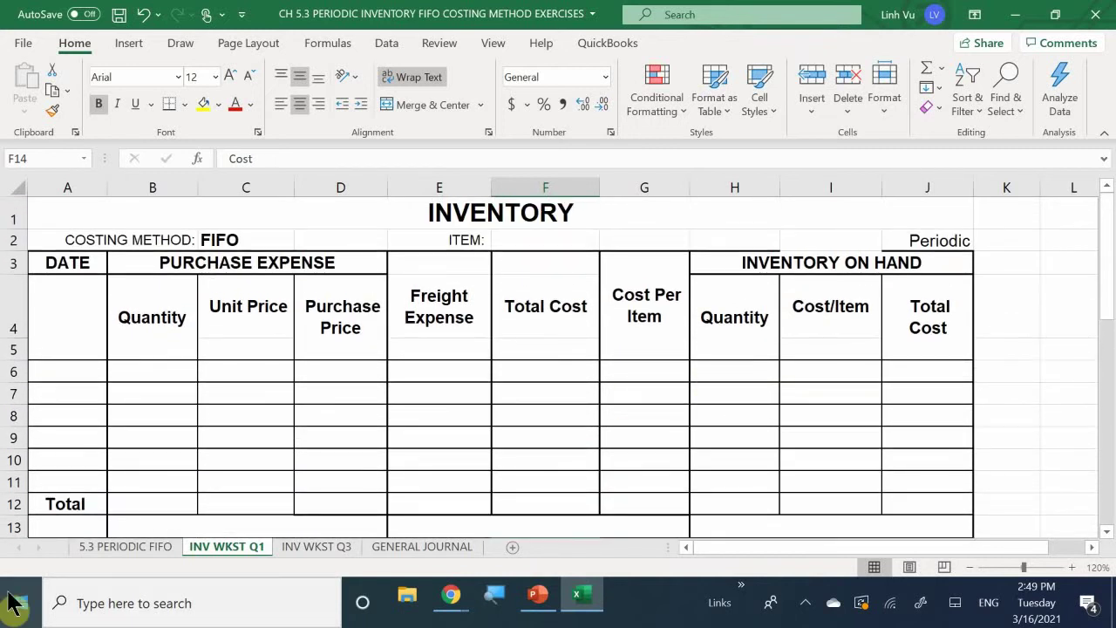
left_click(94, 543)
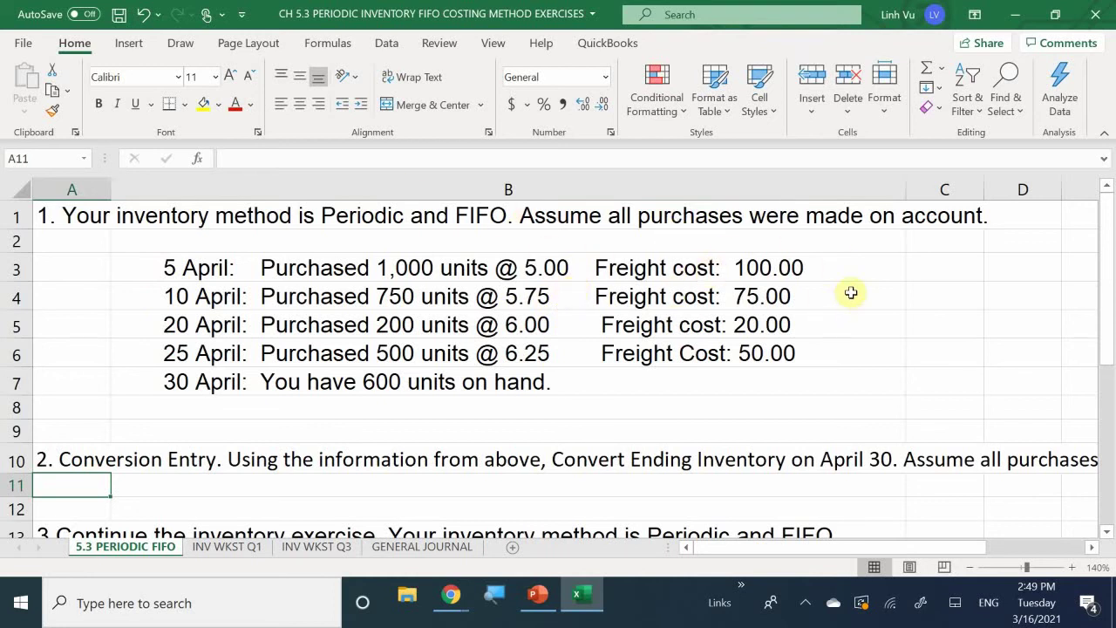
In row 6 of the INV WKST Q1 sheet, enter the date 4/5 and a purchase quantity of 1000
left_click(228, 549)
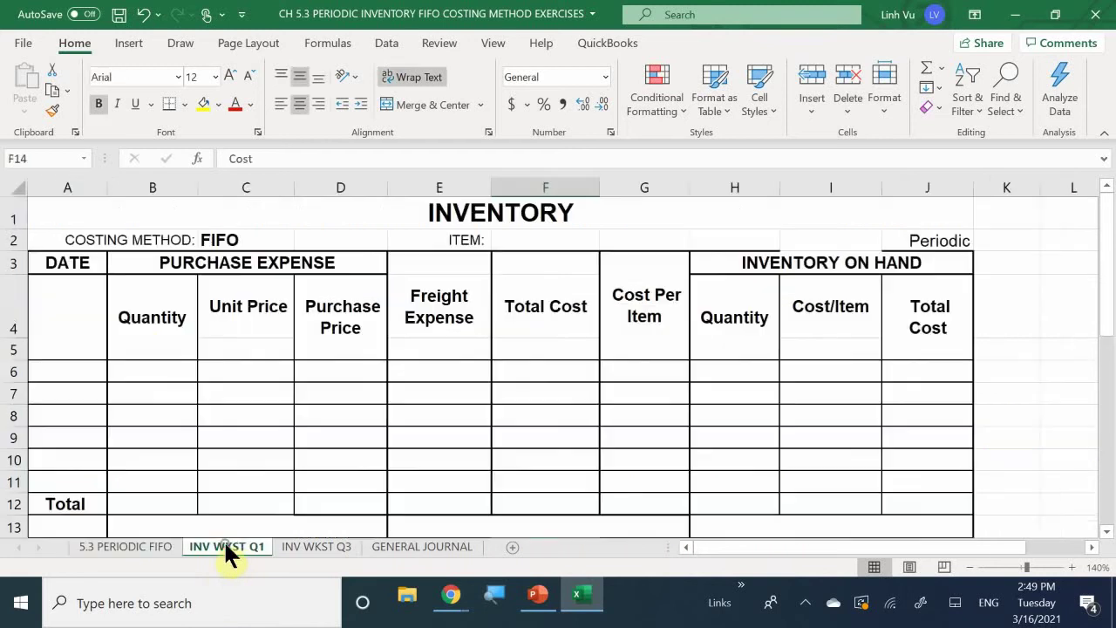
left_click(69, 378)
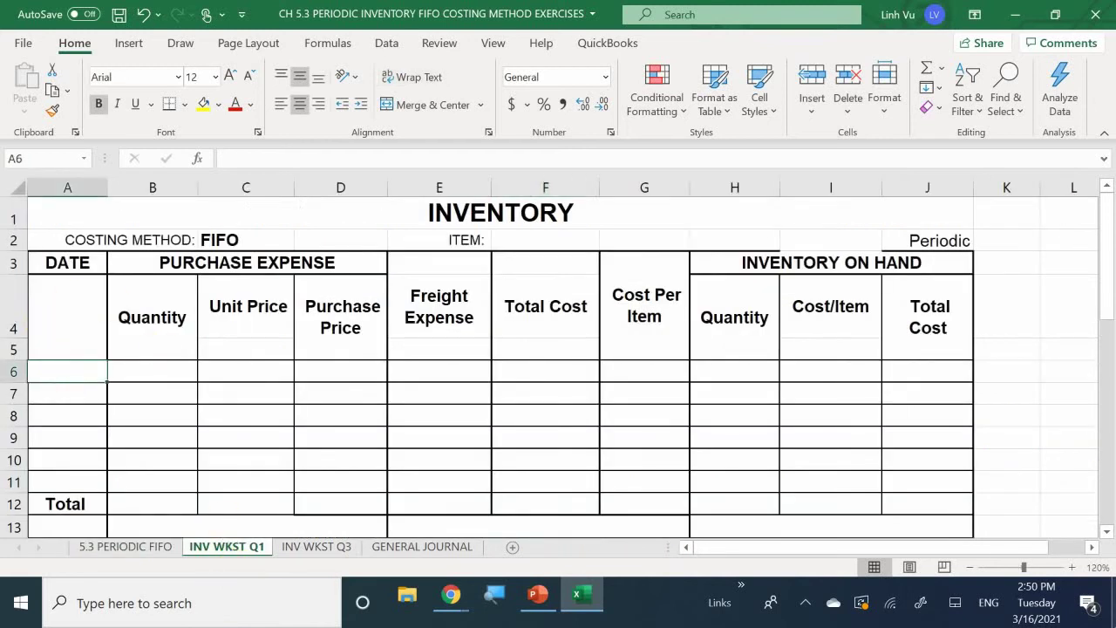
type("4/5")
key("Return")
key("Right")
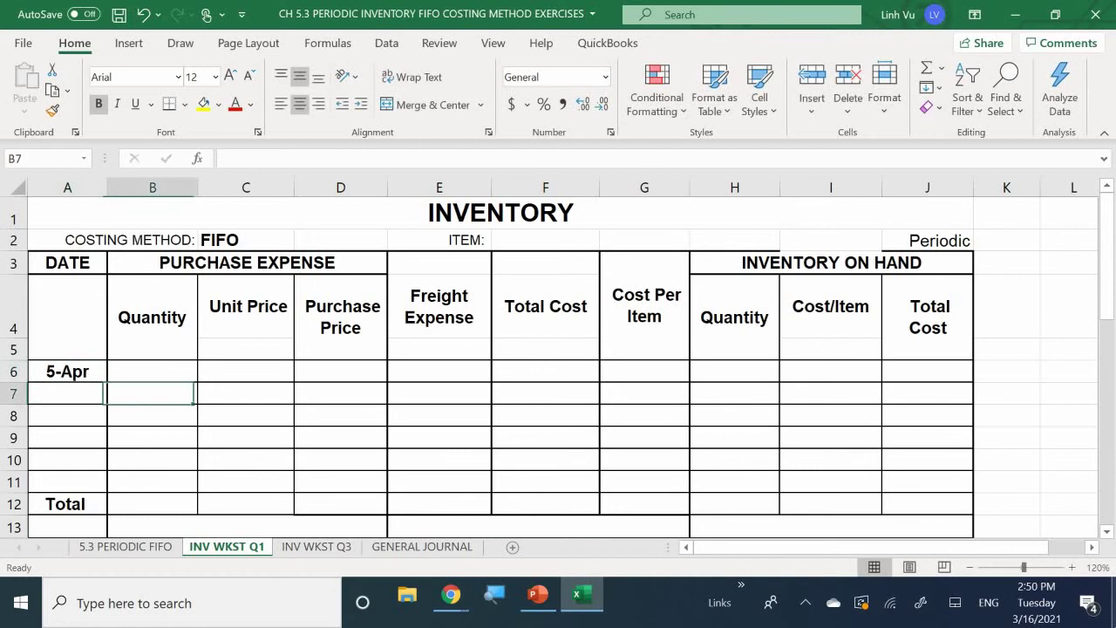
key("Up")
type("100")
type("0")
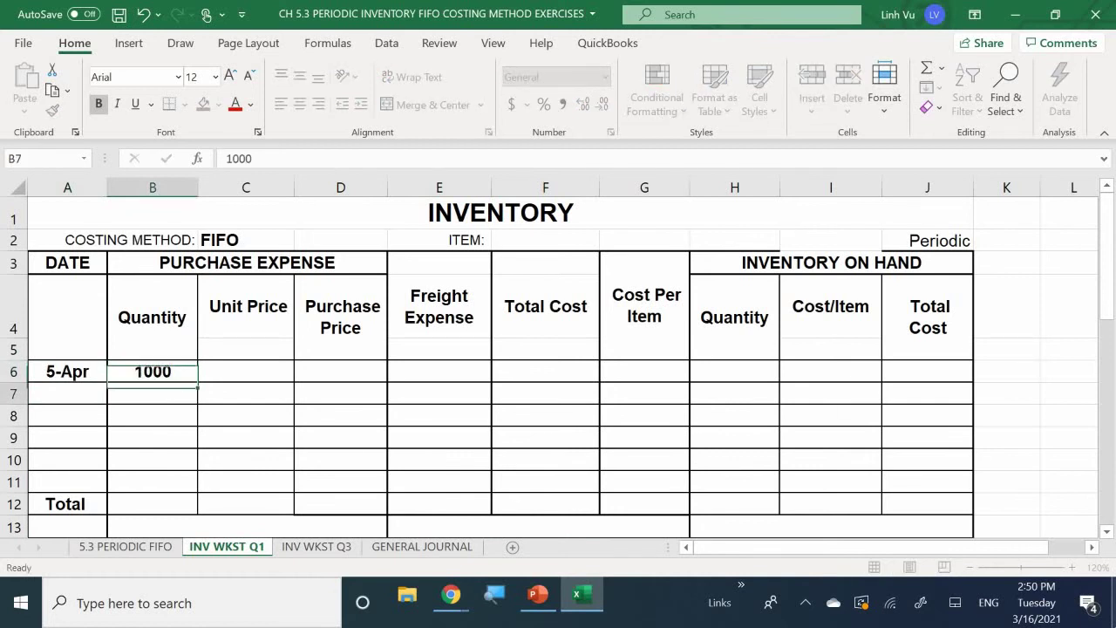
Enter a unit price of 5.00 and a freight expense of 100 for the April 5 purchase
left_click(245, 393)
left_click(246, 371)
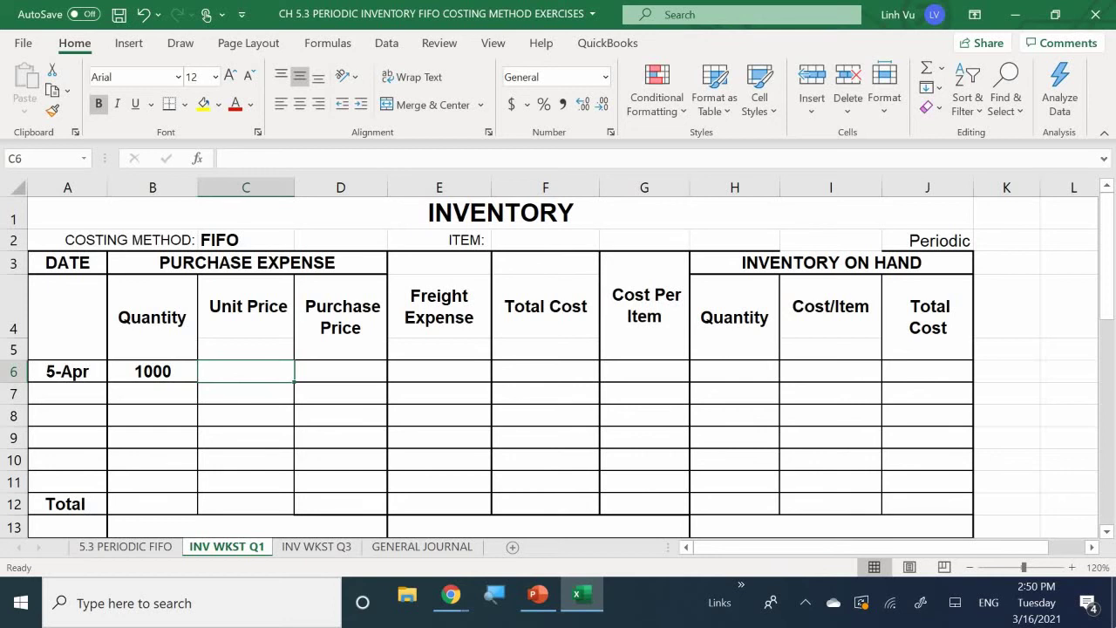
type("5.00")
key("Return")
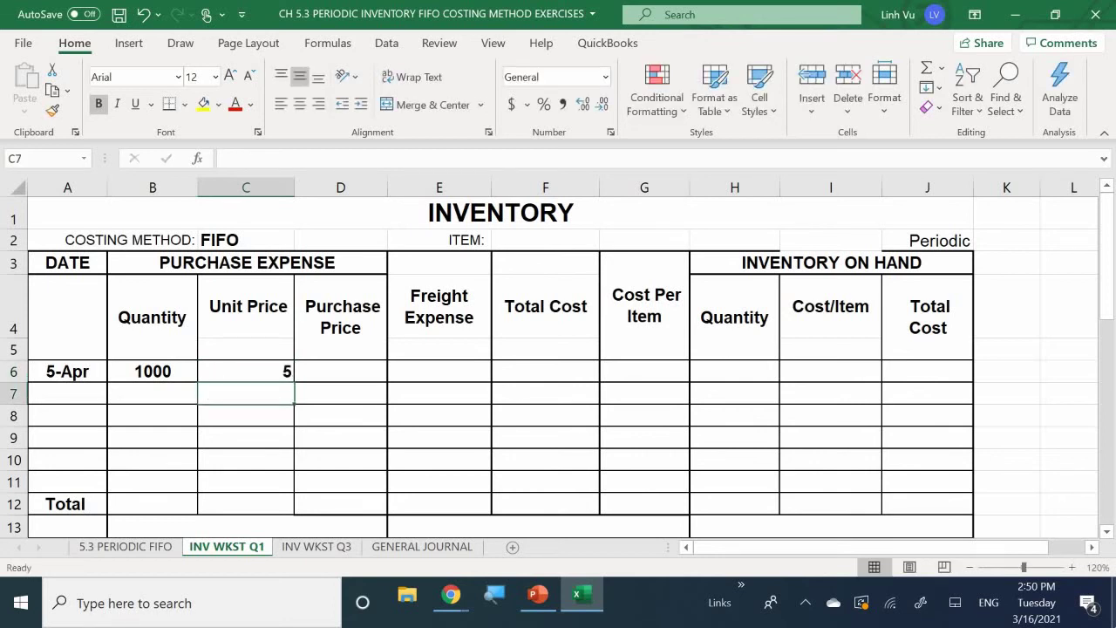
left_click(438, 393)
left_click(438, 371)
type("100")
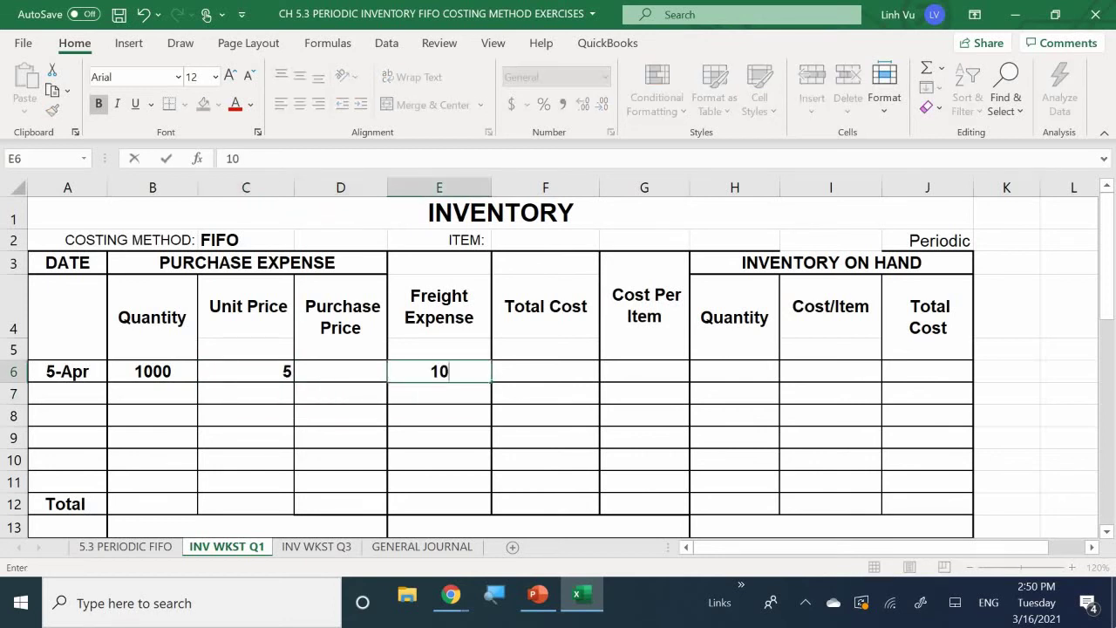
key("Return")
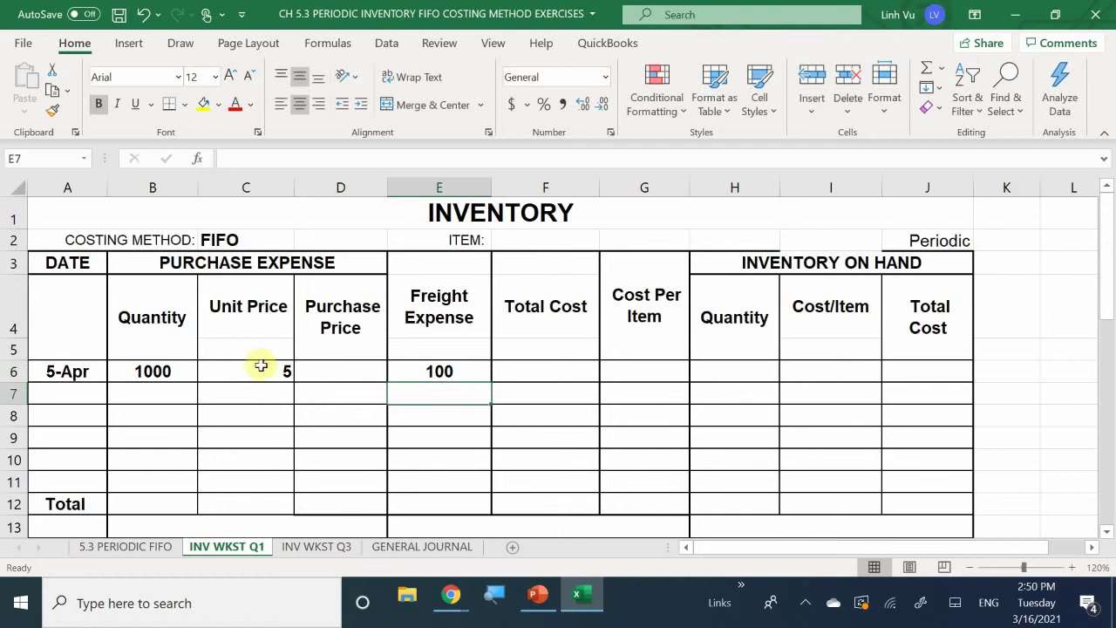
Apply comma style number formatting to the cost cells C6:G12
left_click_drag(253, 373, 623, 506)
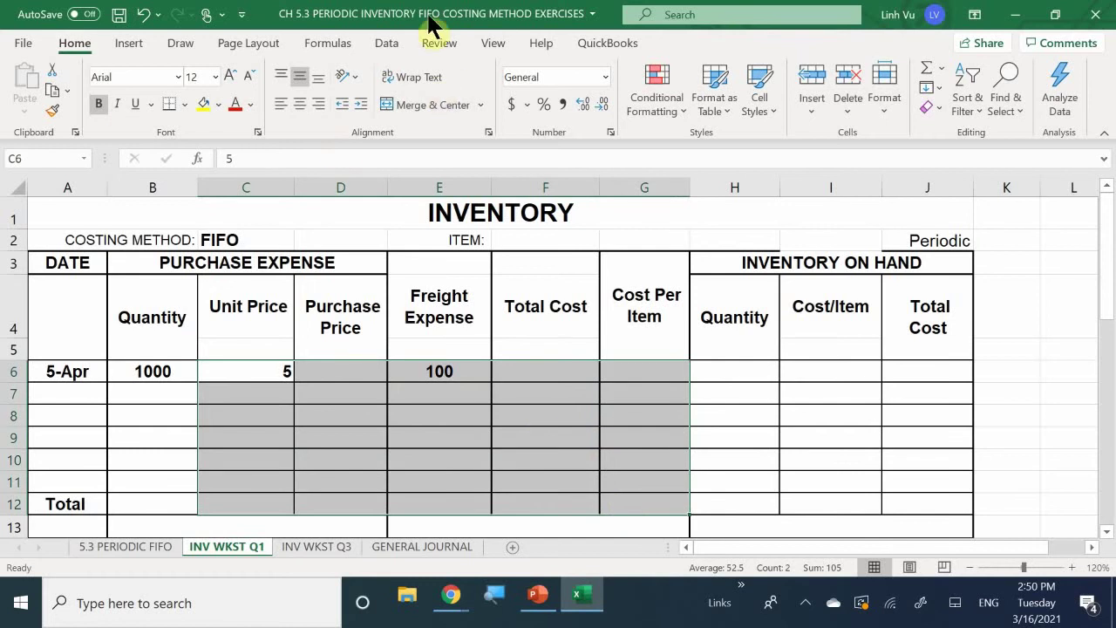
left_click(565, 102)
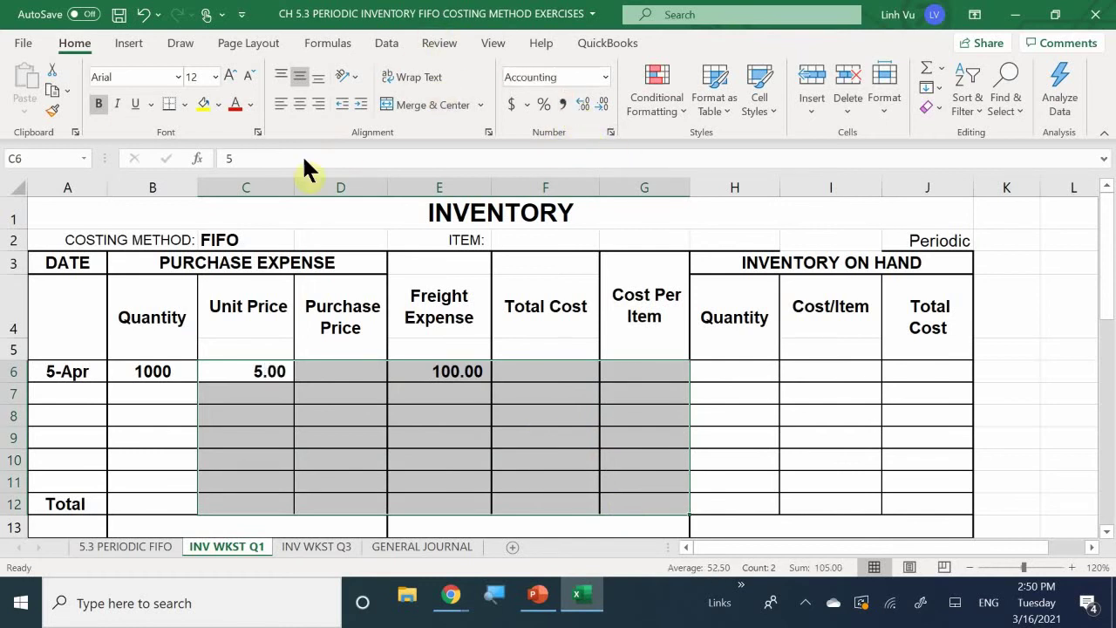
left_click(360, 476)
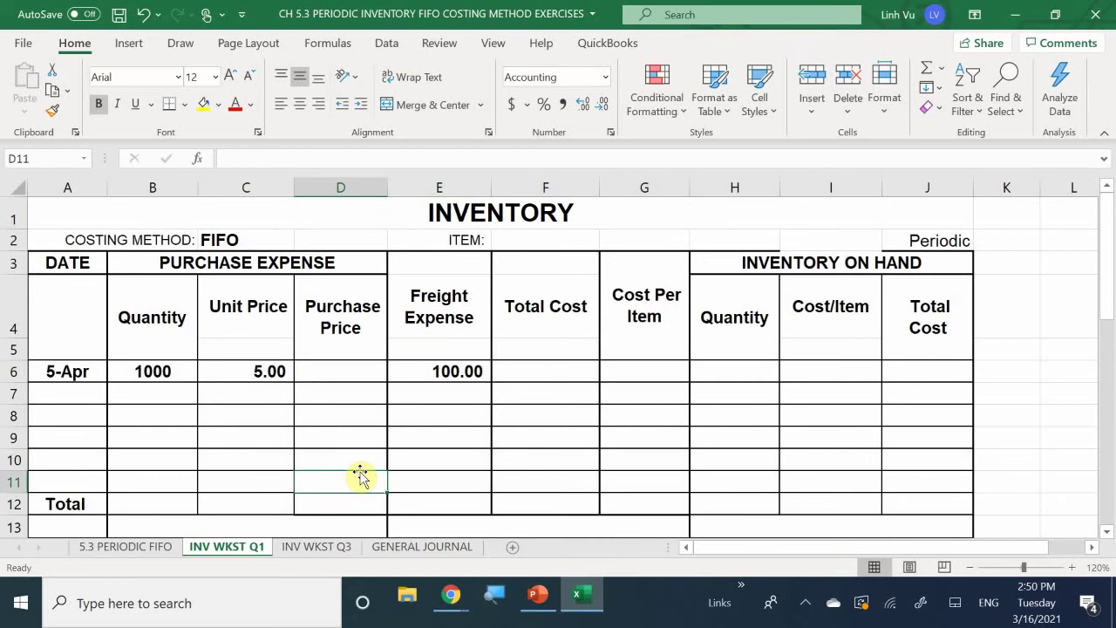
Calculate the April 5 purchase price in D6 with the formula =B6*C6
left_click(322, 370)
type("=")
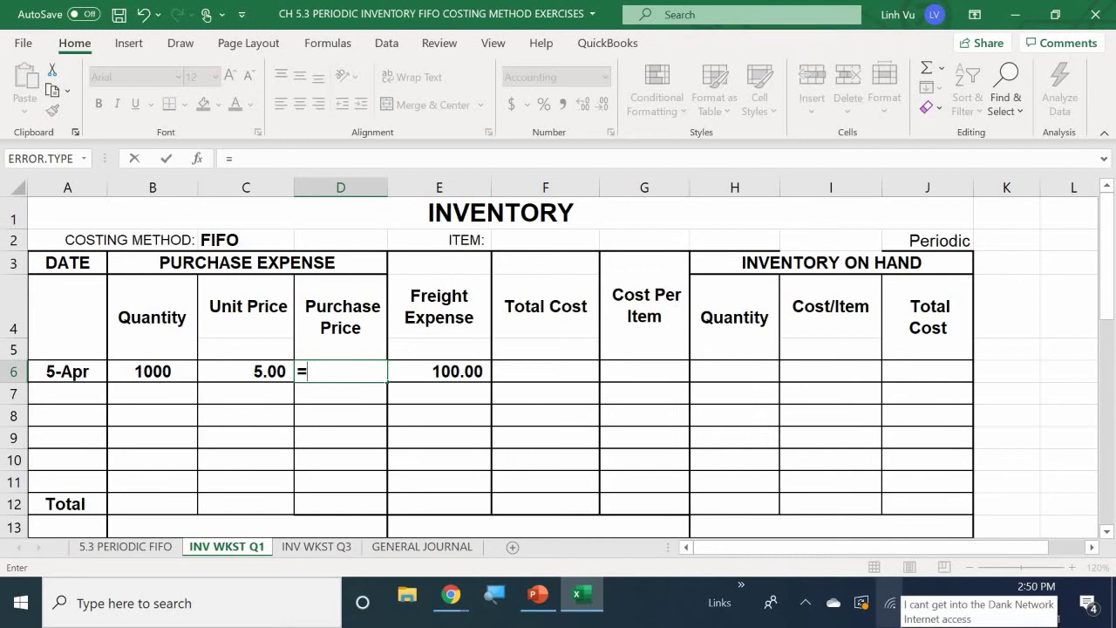
key("Left")
key("Left")
type("*")
key("Left")
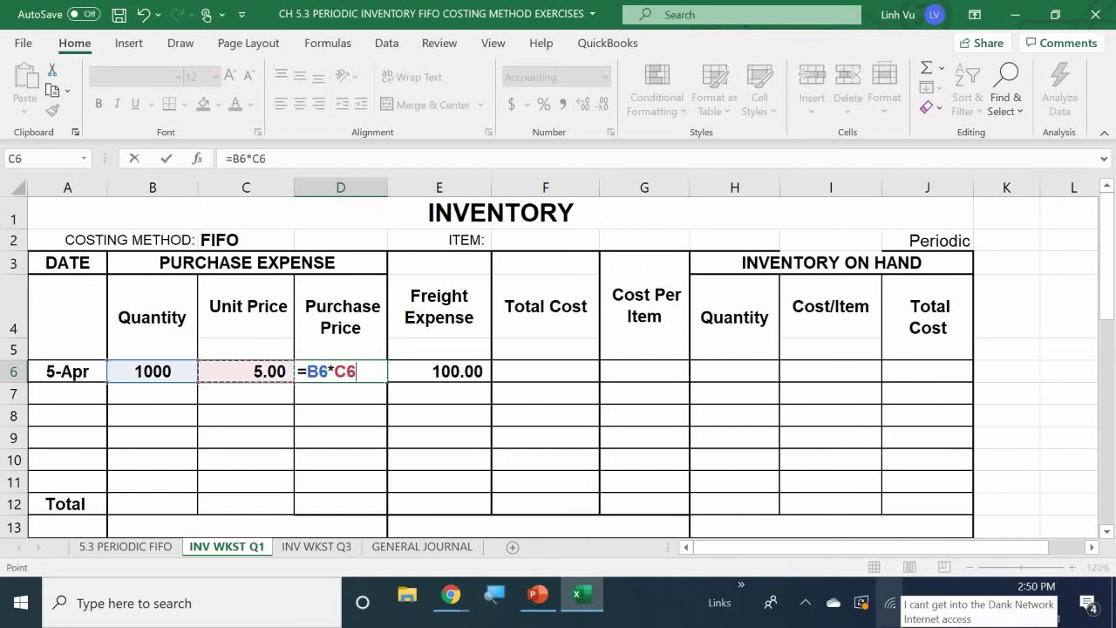
key("Return")
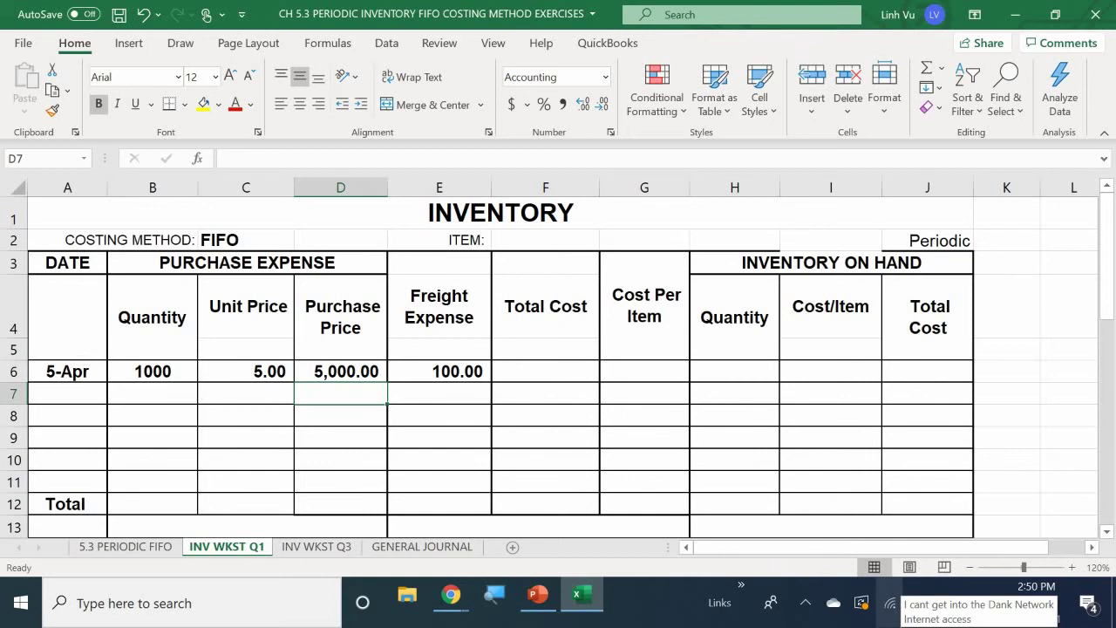
Calculate the April 5 total cost in F6 with the formula =D6+E6
key("Right")
key("Up")
key("Right")
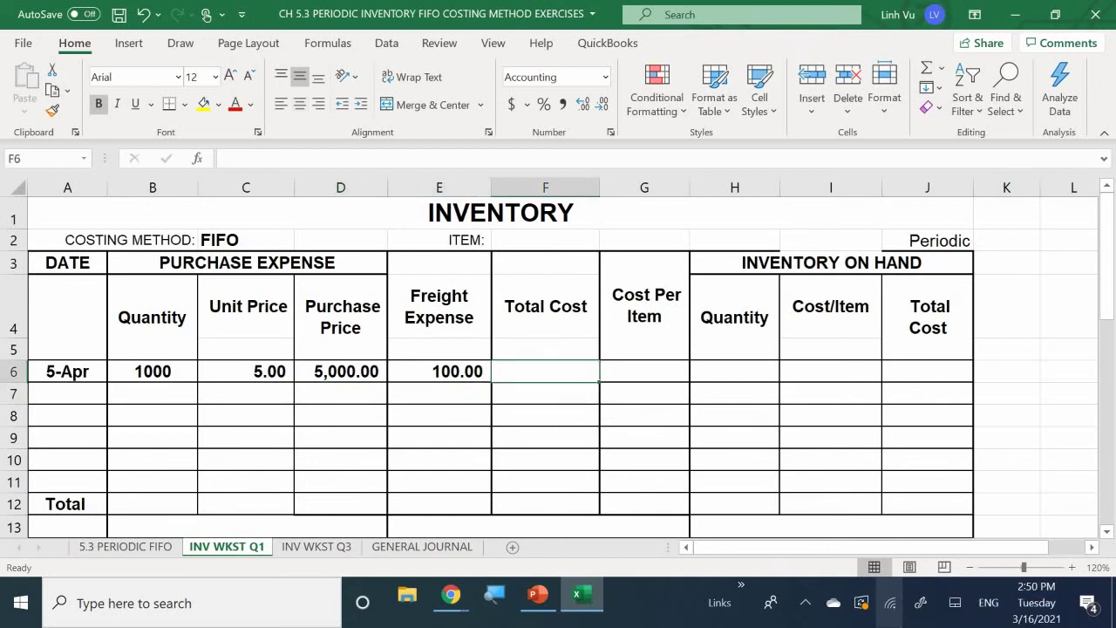
type("=")
key("Left")
key("Left")
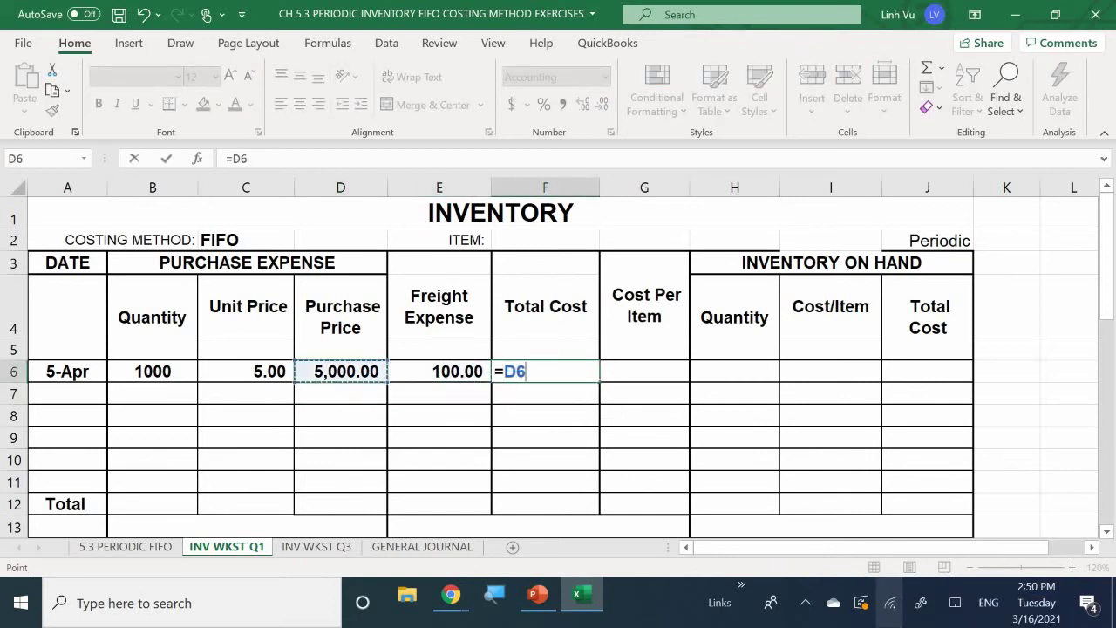
type("+")
key("Right")
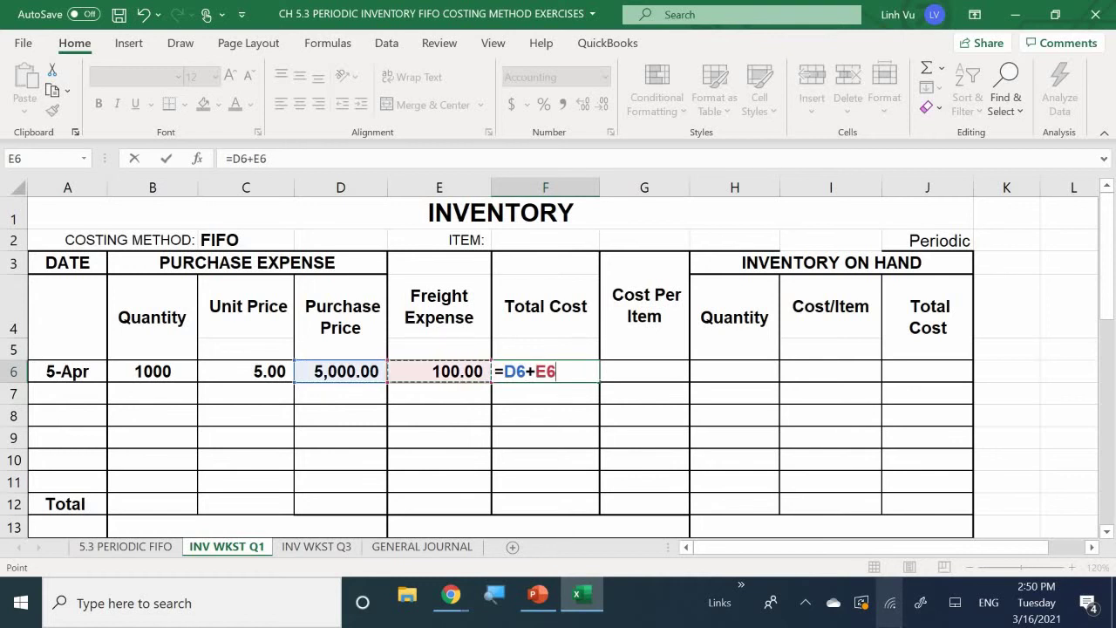
key("Return")
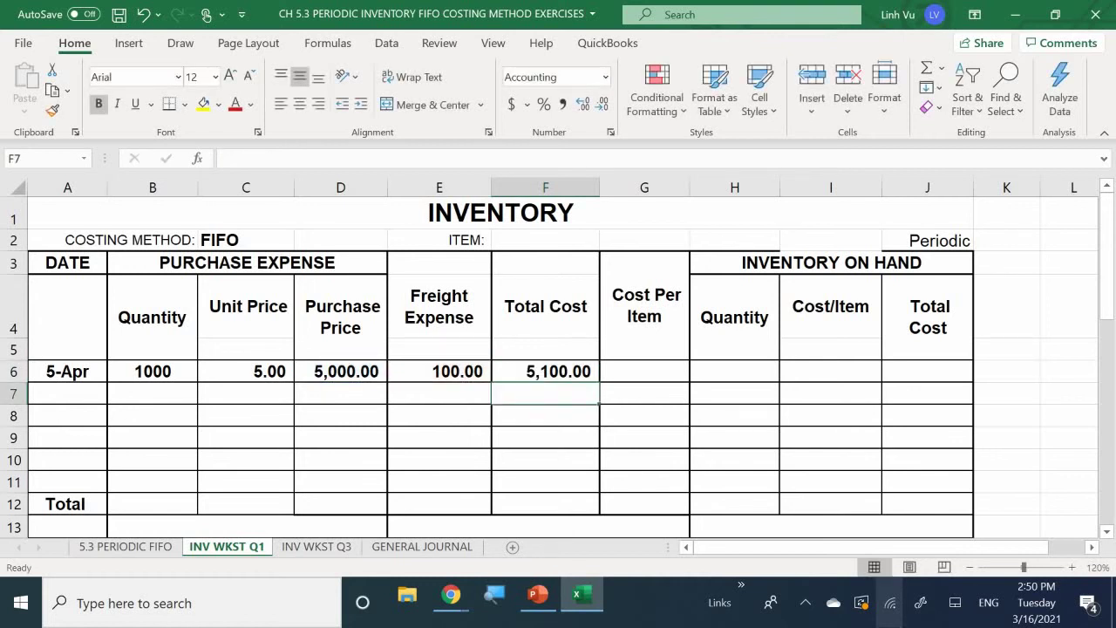
Calculate the April 5 cost per item in G6 with the formula =F6/B6
key("Right")
key("Up")
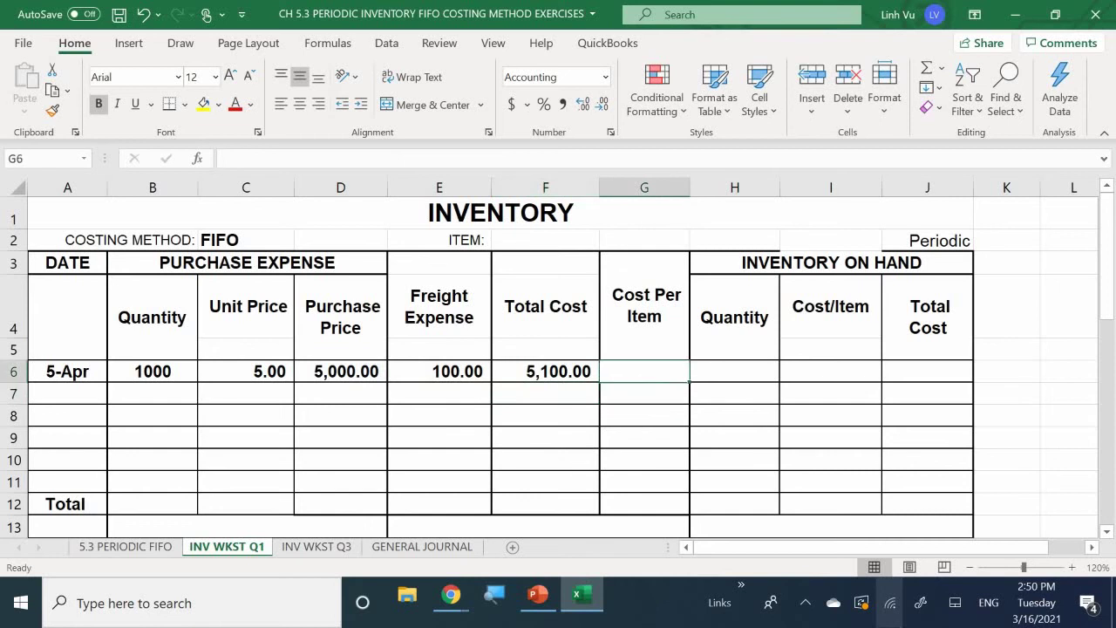
type("=")
key("Left")
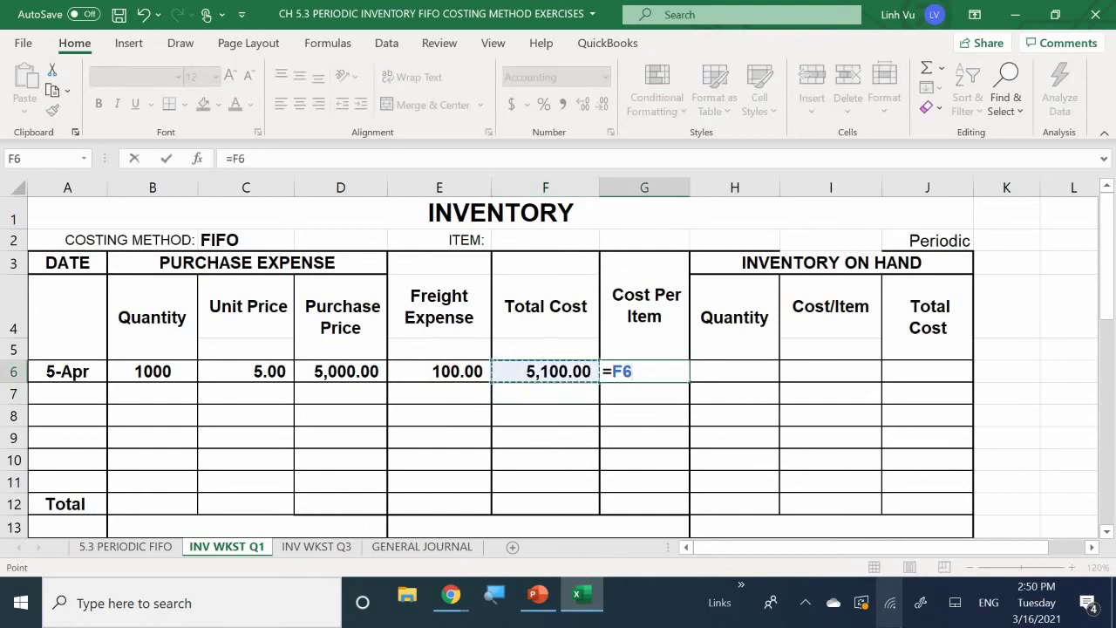
type("/")
key("Left")
key("Left")
key("Left")
key("Left")
key("Left")
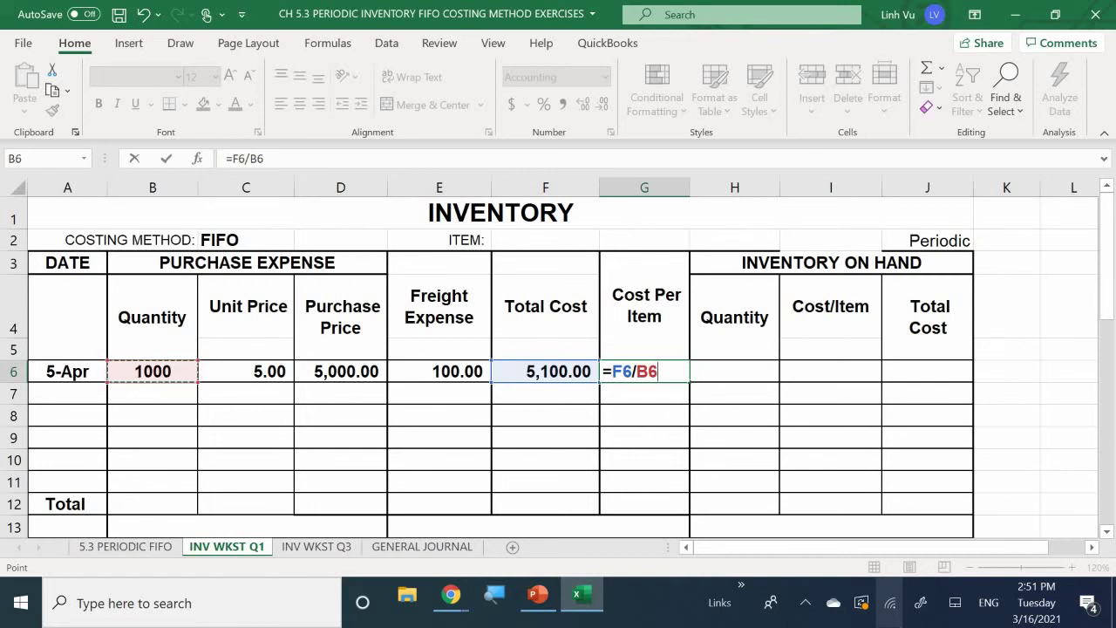
key("Return")
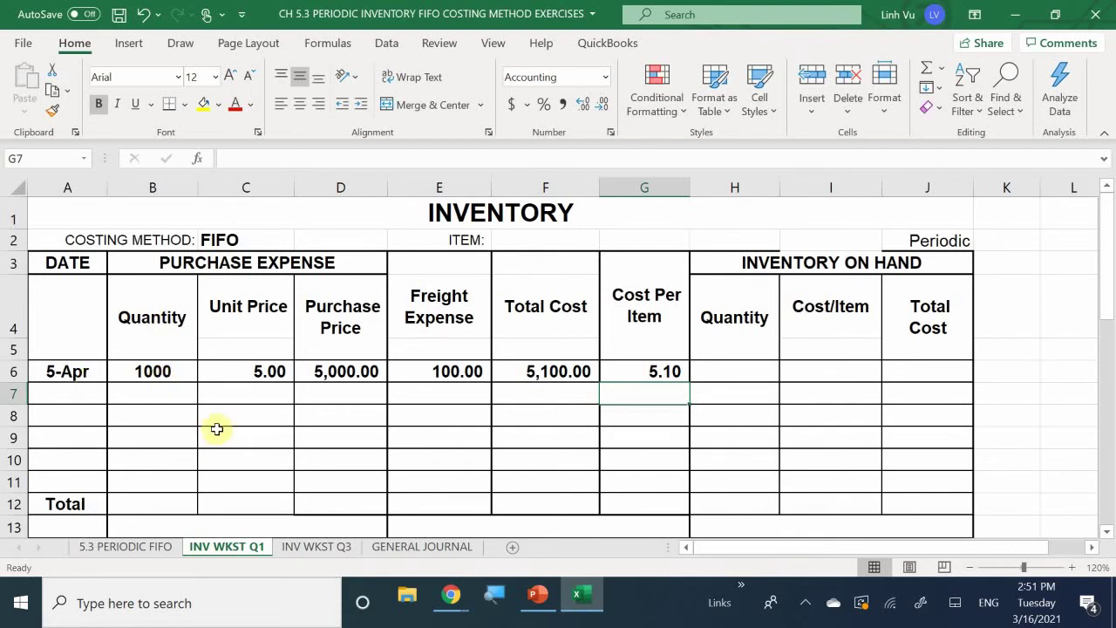
left_click(660, 373)
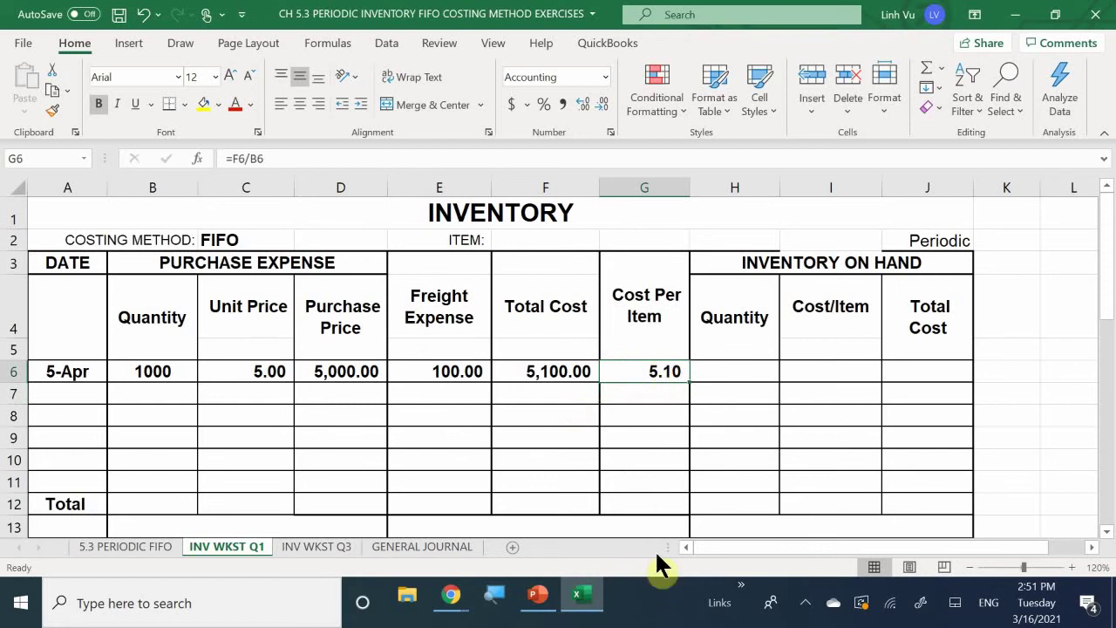
Look up the second purchase in the 5.3 PERIODIC FIFO exercise and enter date 4/10 and quantity 750 in row 7 of INV WKST Q1
left_click(117, 547)
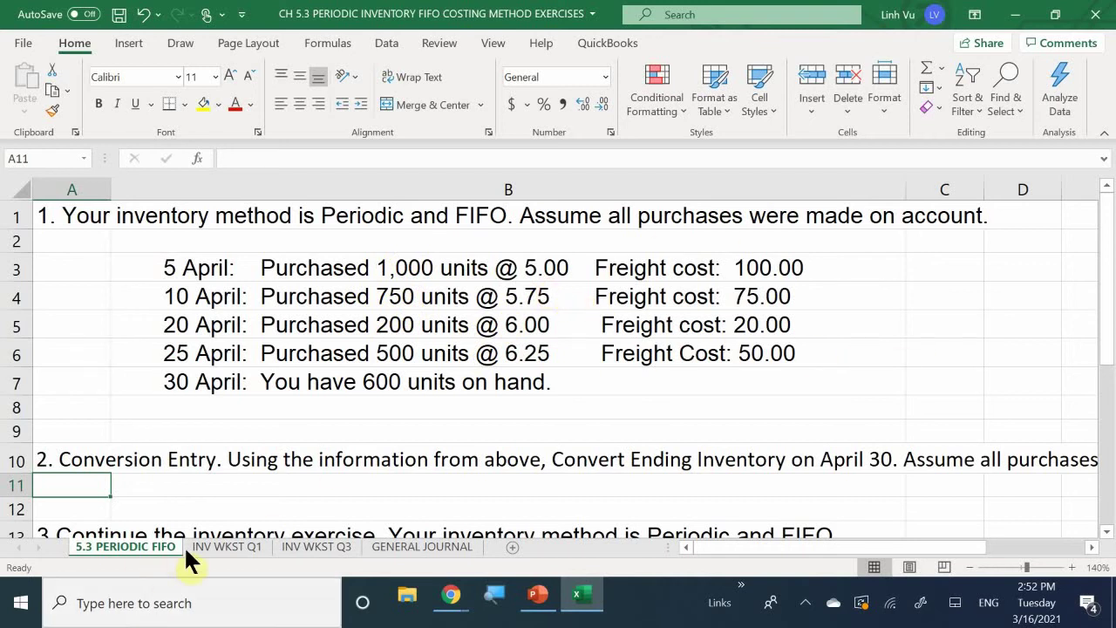
left_click(210, 546)
left_click(67, 396)
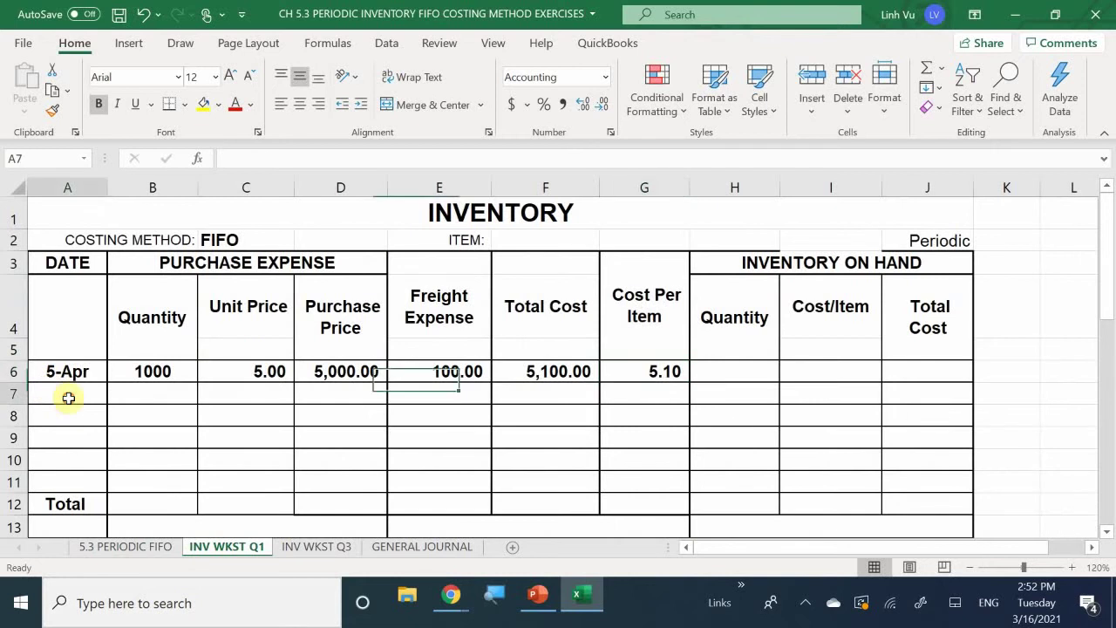
type("4/10")
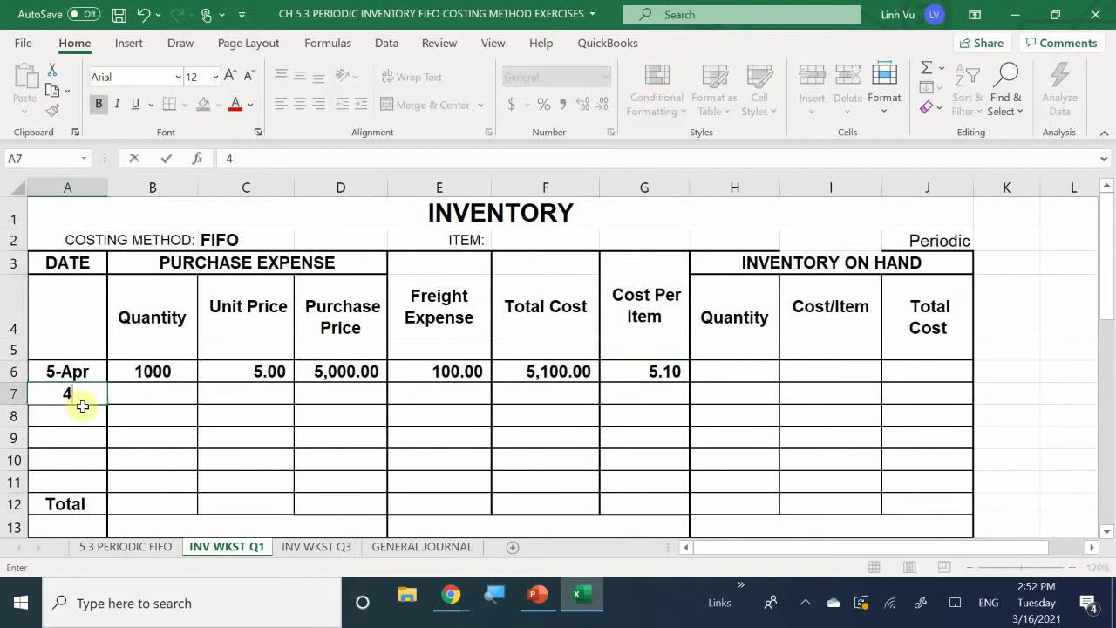
key("Return")
key("Right")
key("Up")
type("750")
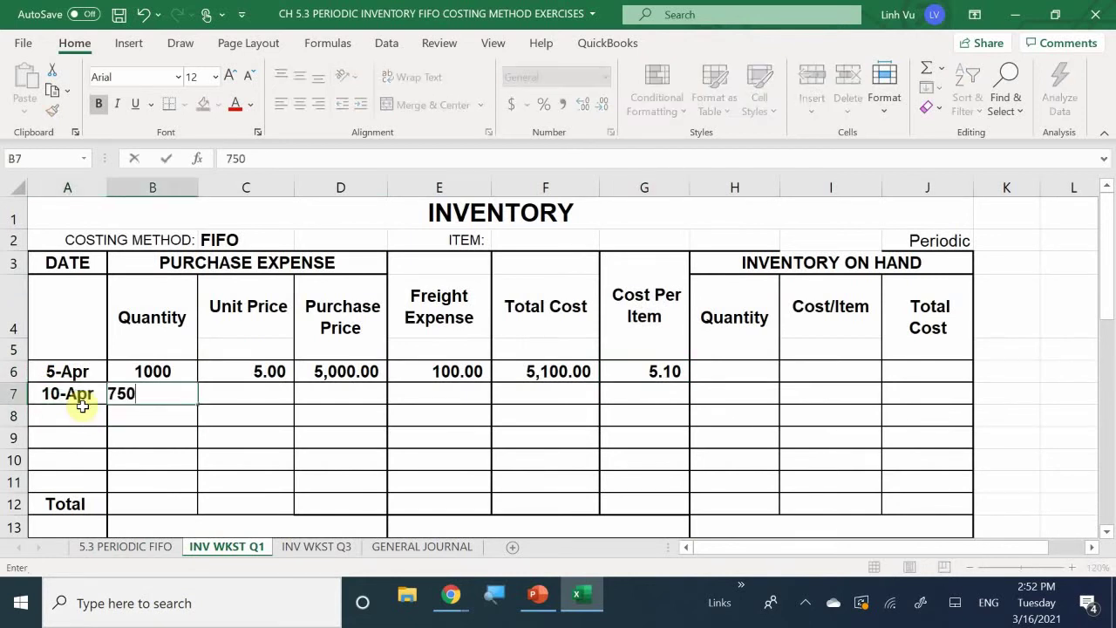
key("Return")
Enter a unit price of 5.75 and a freight expense of 75 for the April 10 purchase
key("Right")
key("Up")
type("5.75")
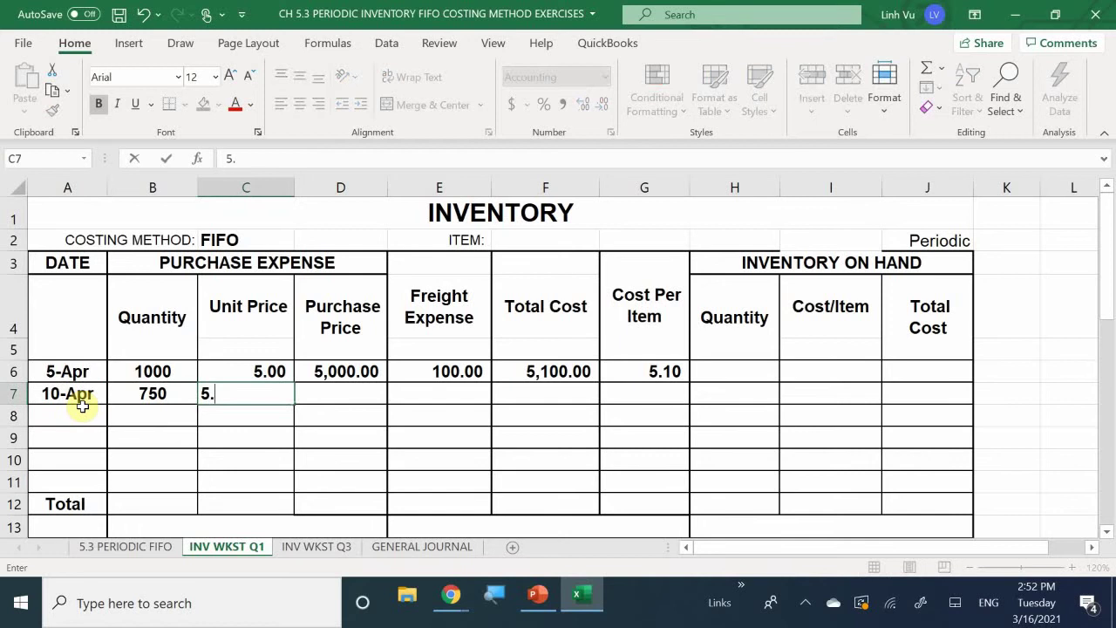
key("Return")
key("Right")
key("Right")
key("Up")
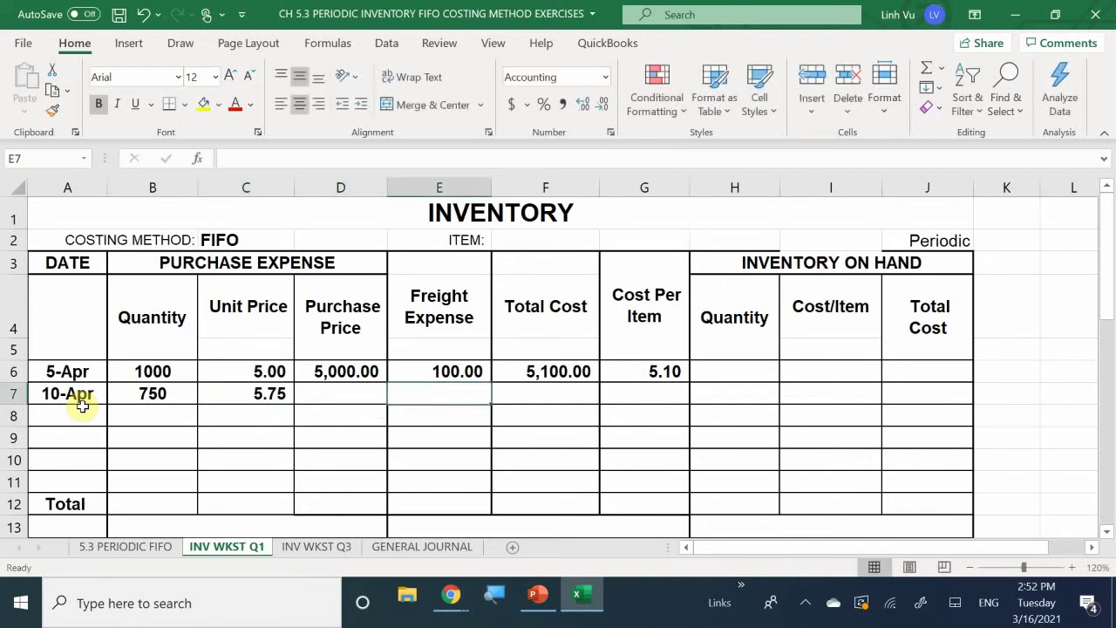
type("75")
key("ctrl+Return")
key("Return")
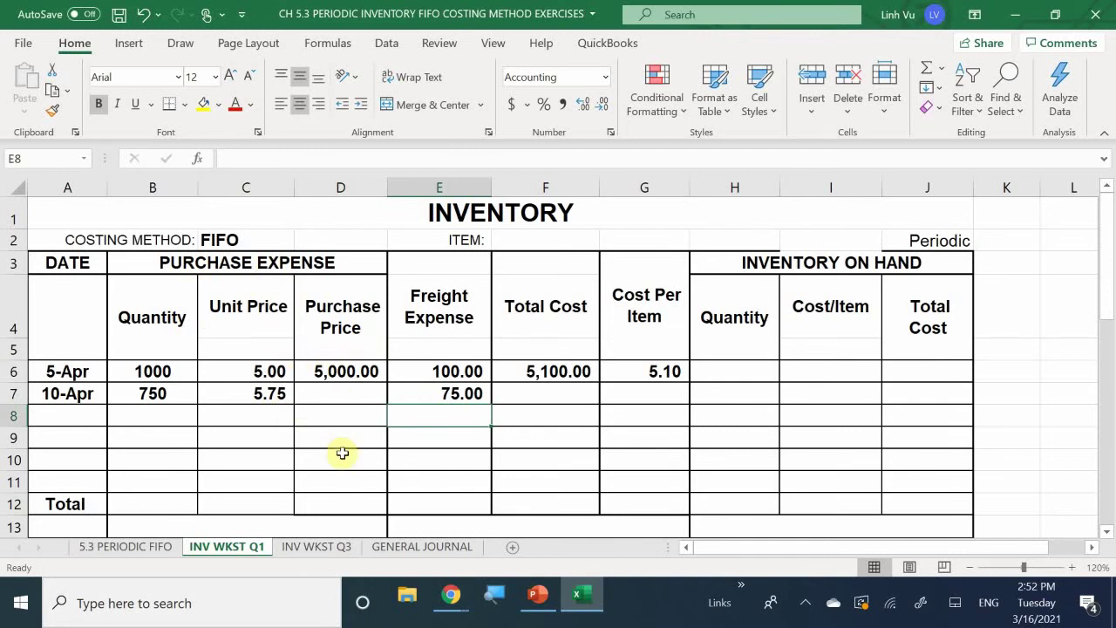
Fill the purchase price formula in D6 and the total cost formula in F6 down to the April 10 row
left_click(347, 394)
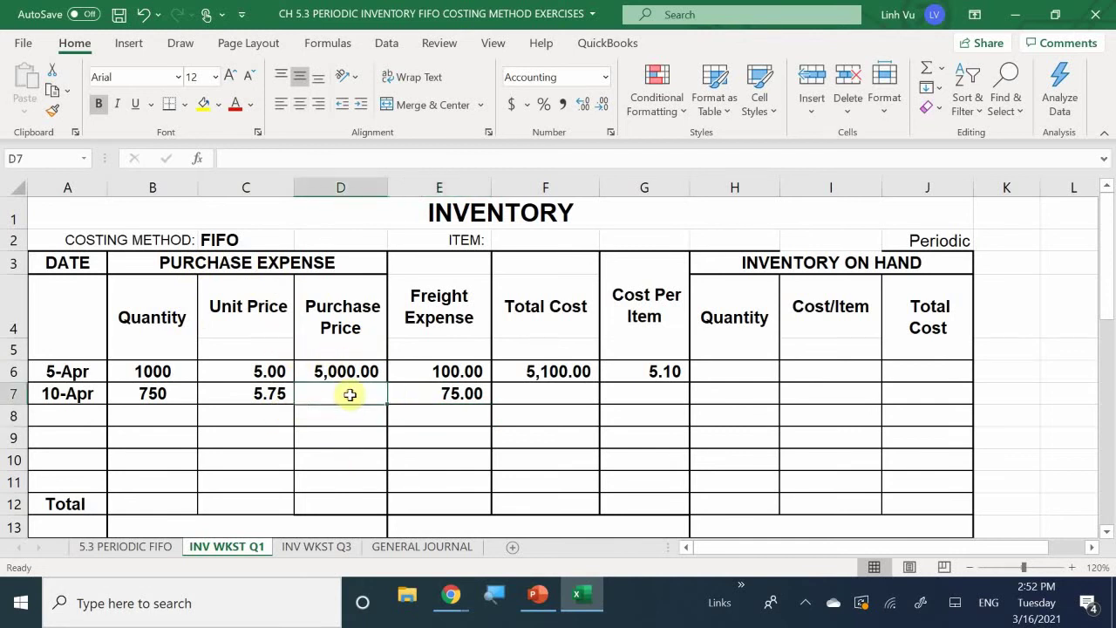
left_click(361, 373)
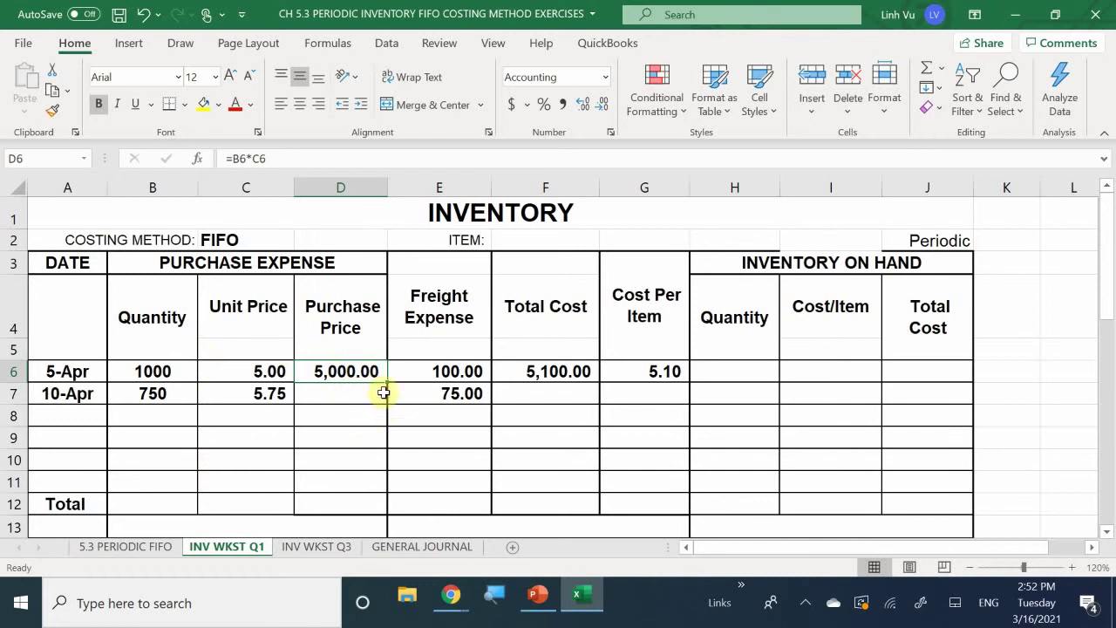
left_click_drag(389, 384, 386, 407)
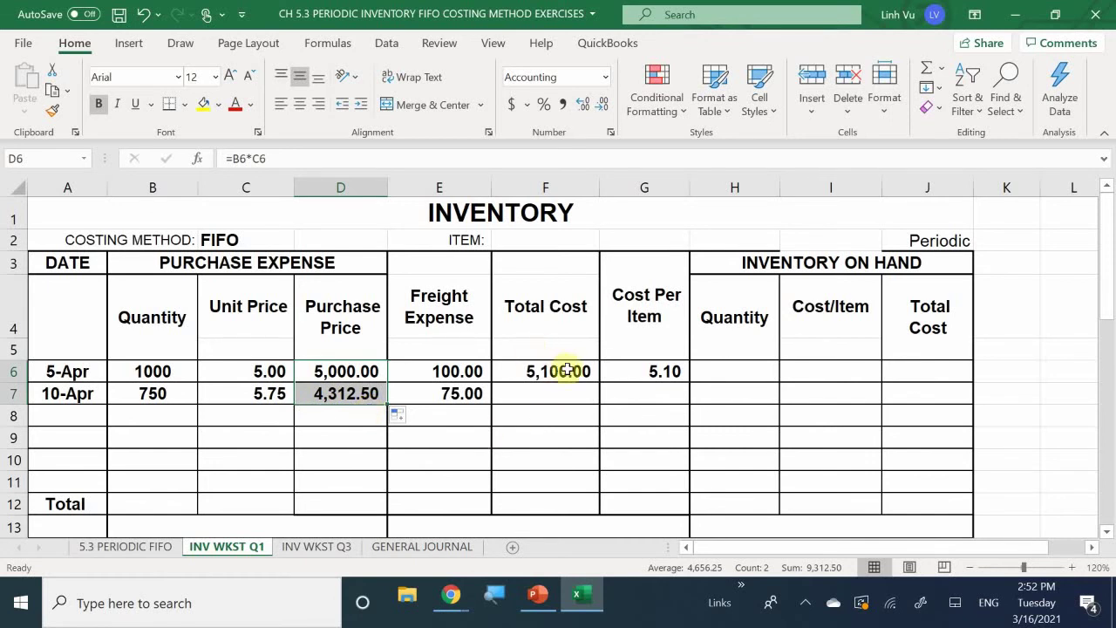
left_click(535, 372)
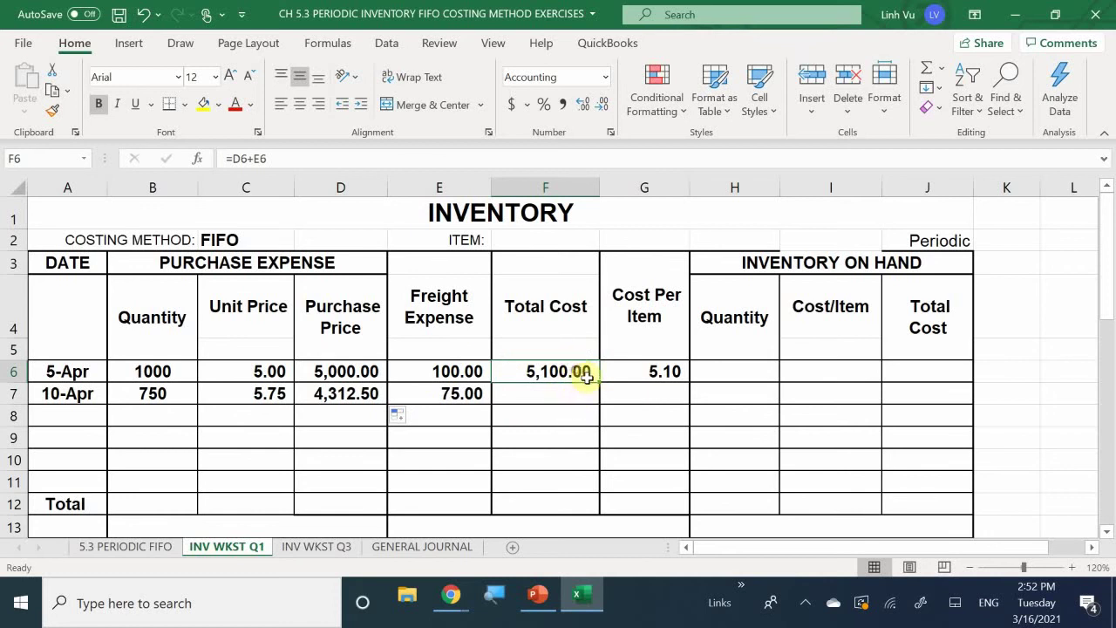
left_click_drag(598, 382, 599, 401)
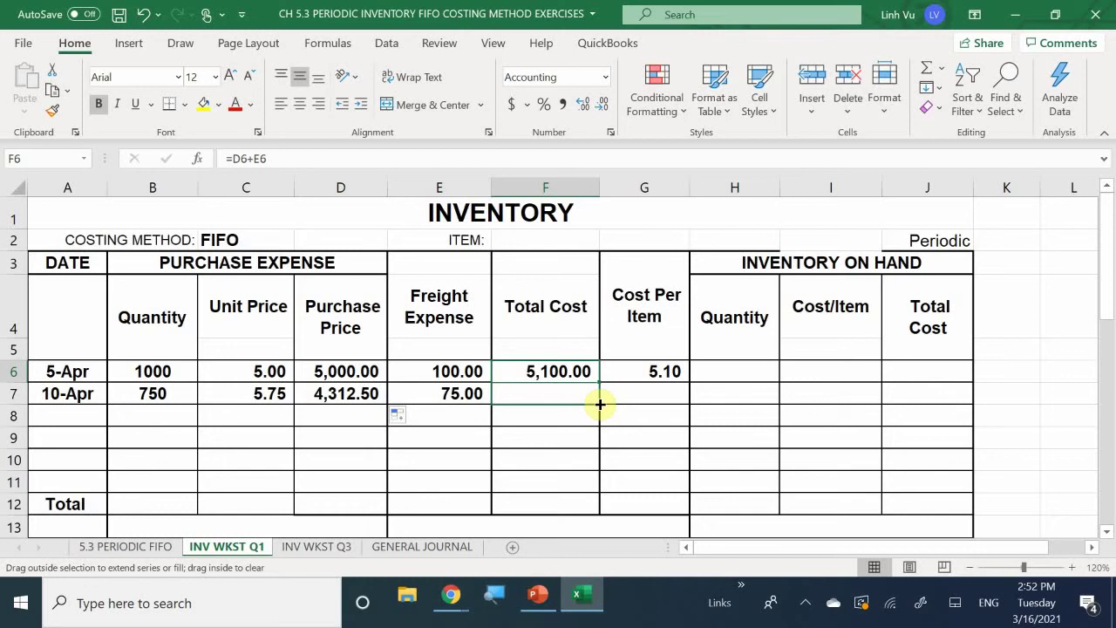
left_click_drag(600, 405, 602, 406)
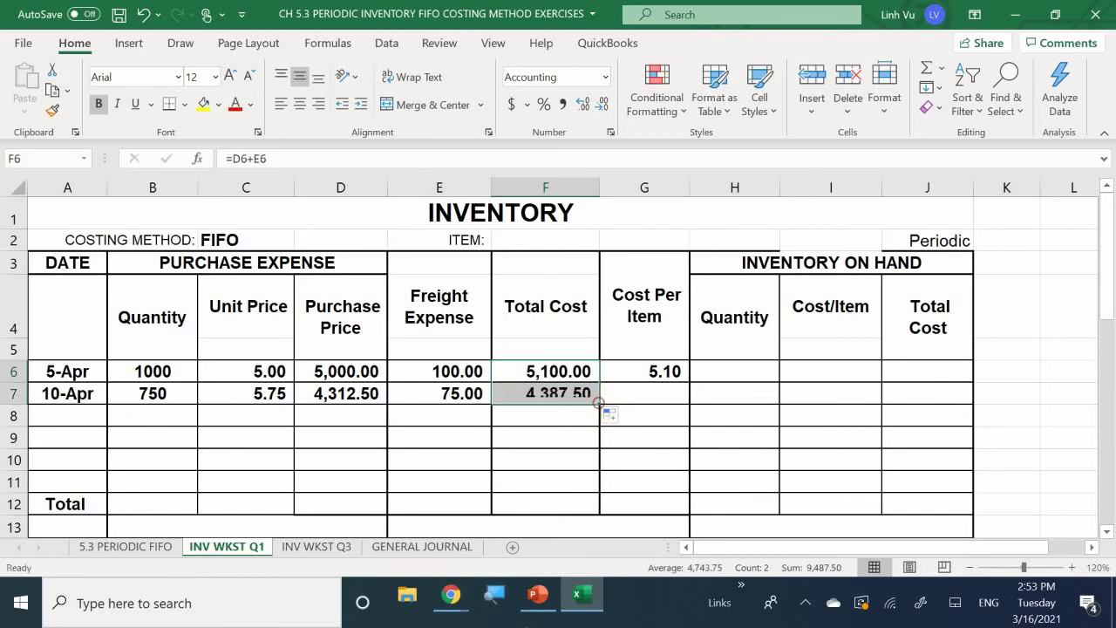
Fill the cost per item formula from G6 down to G7 for the April 10 purchase
left_click(641, 394)
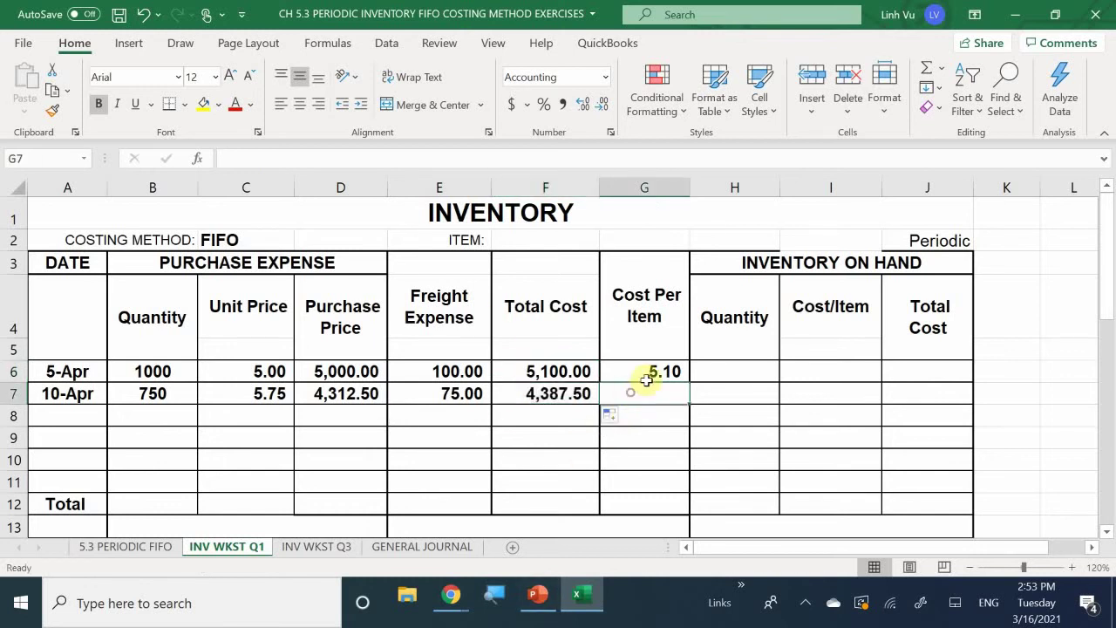
left_click(653, 373)
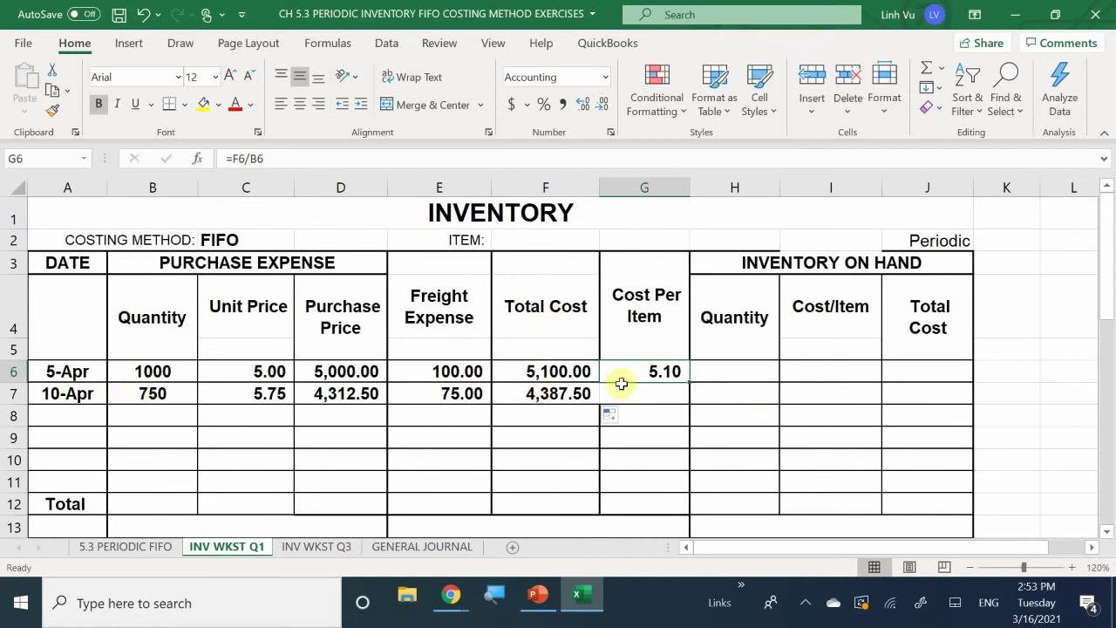
left_click(674, 388)
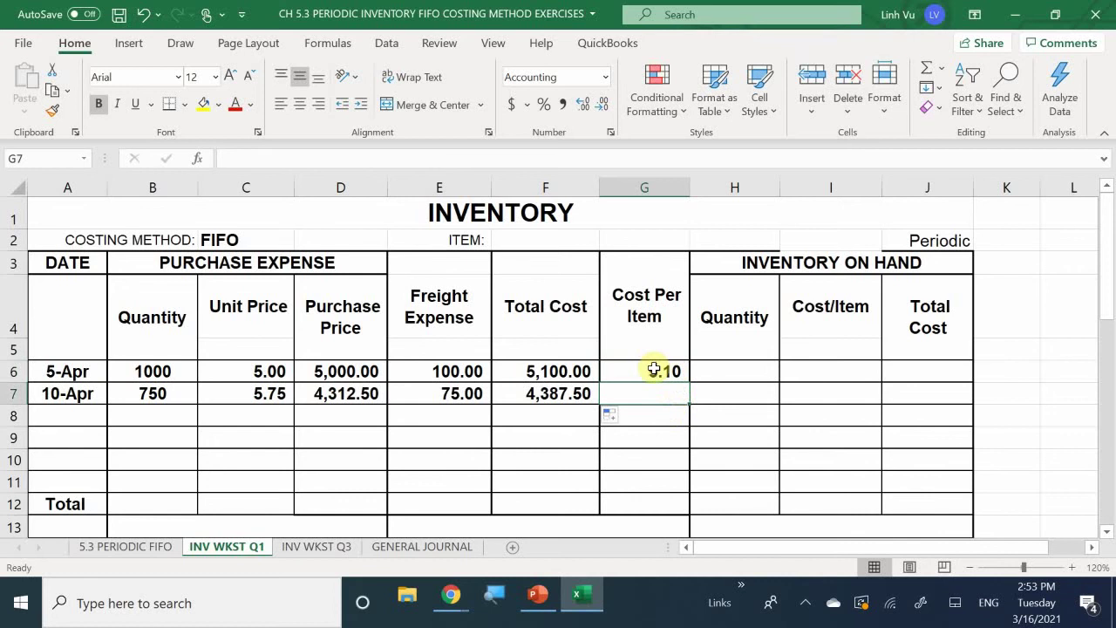
left_click(664, 375)
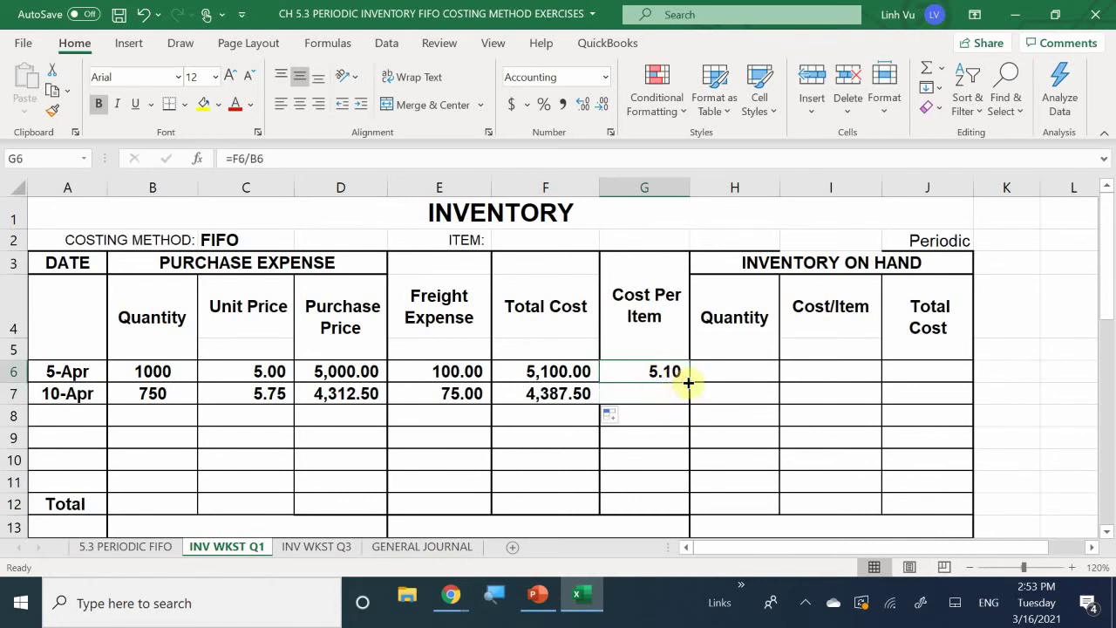
left_click_drag(687, 382, 689, 401)
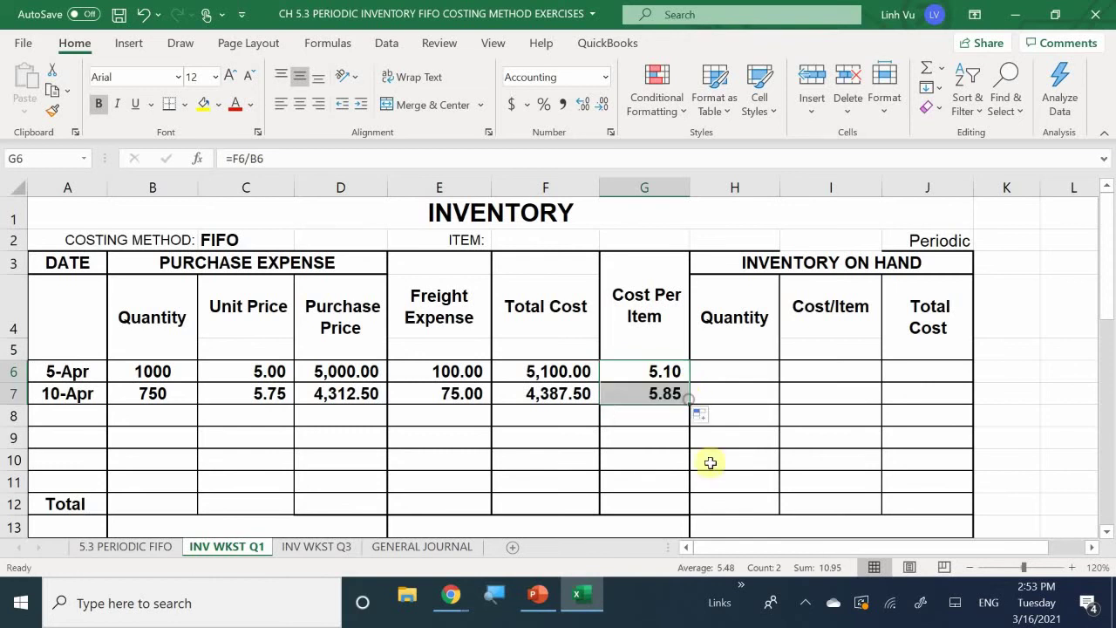
Try four decimal places on the cost per item cells G6:G12 and return them to two decimals
left_click(638, 396)
left_click_drag(652, 460, 656, 493)
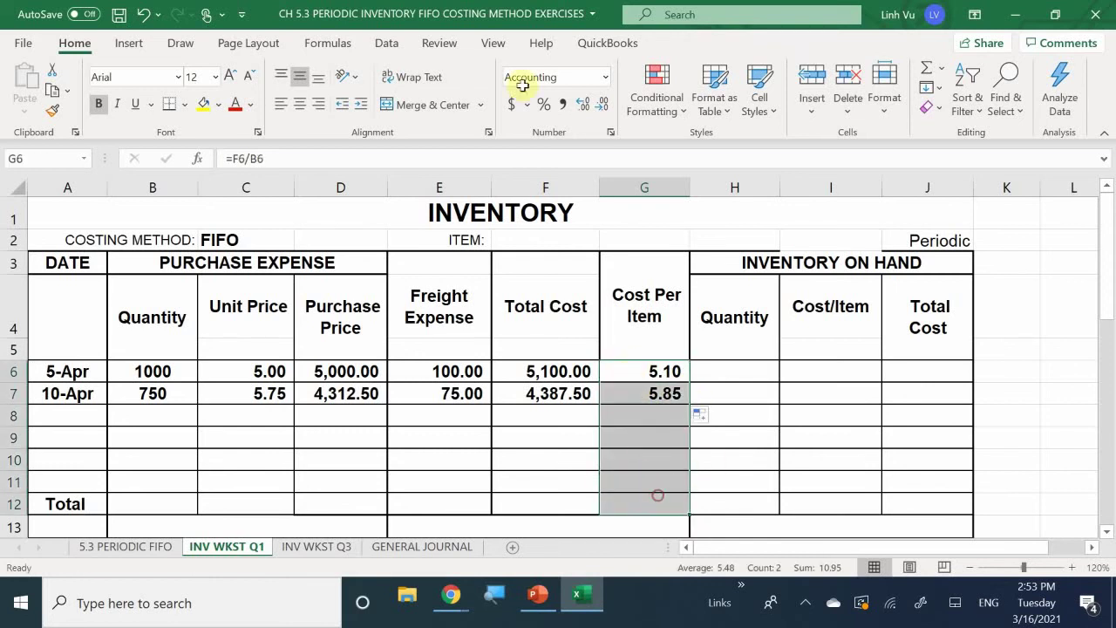
left_click(576, 107)
left_click(576, 107)
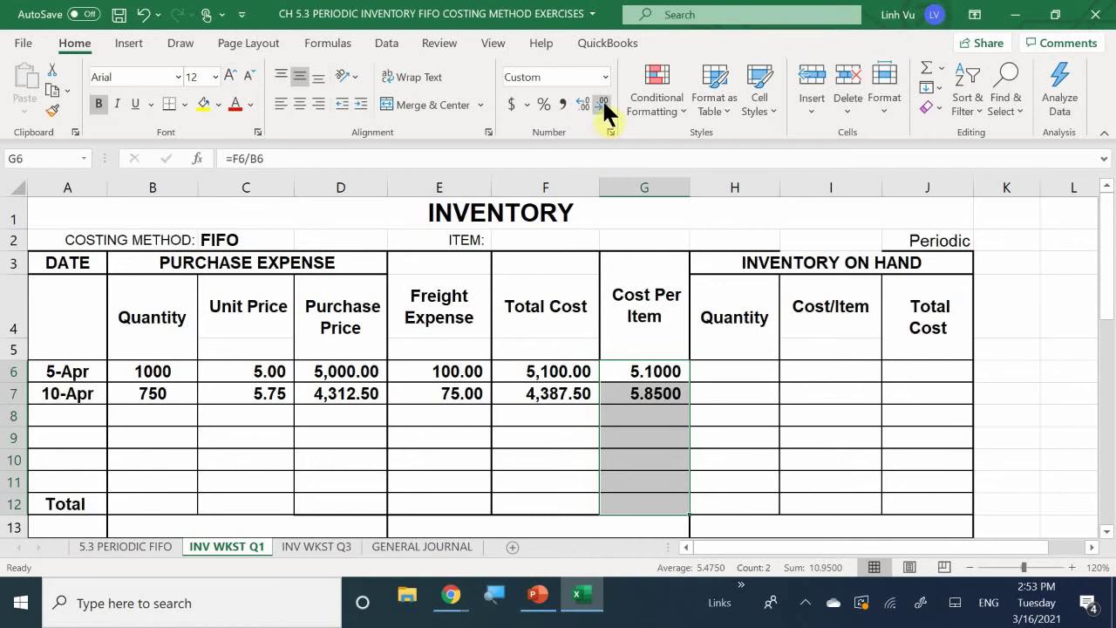
left_click(603, 104)
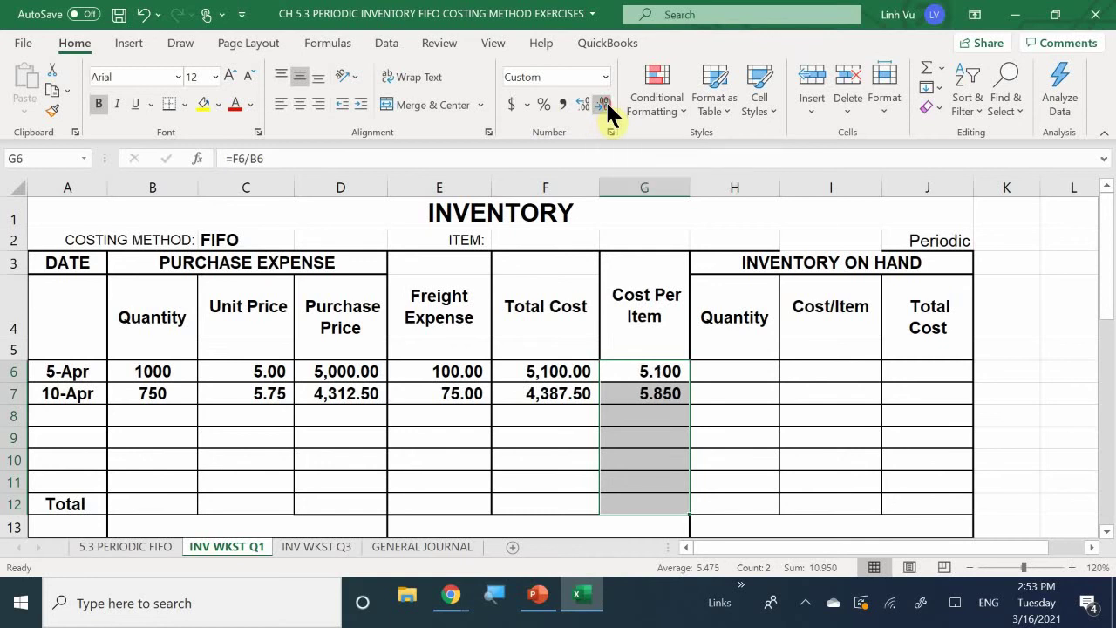
left_click(606, 104)
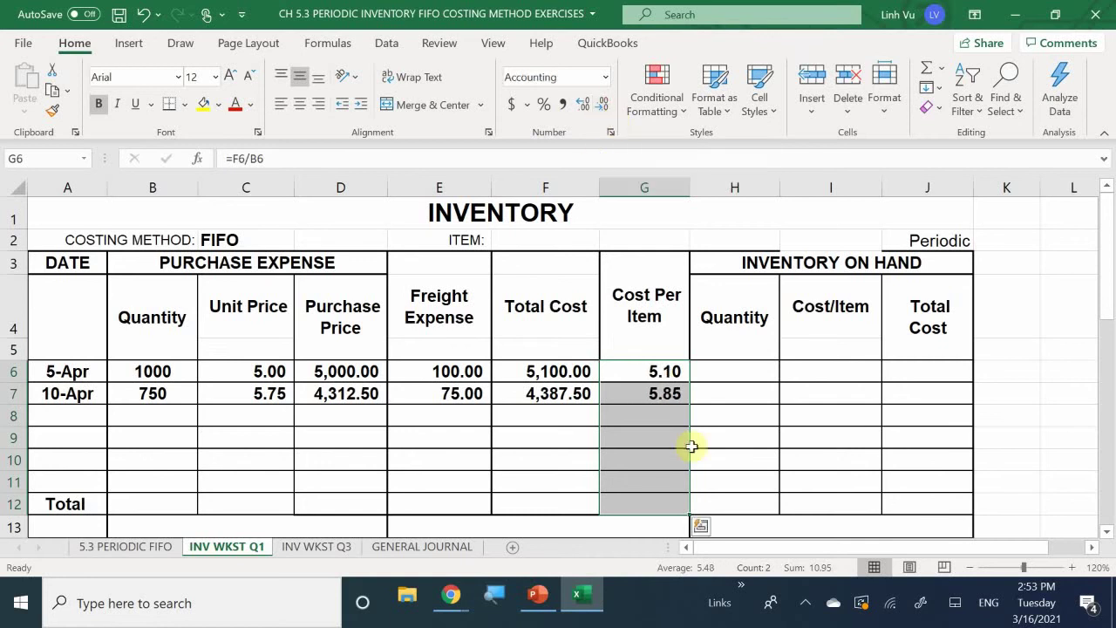
left_click(643, 413)
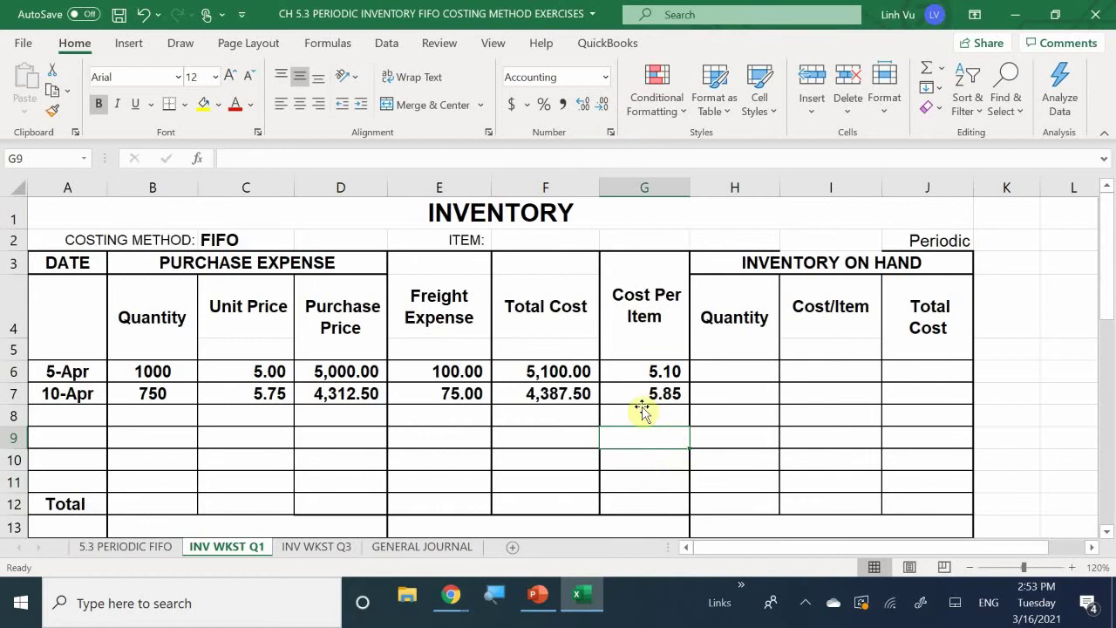
left_click(641, 398)
left_click(640, 414)
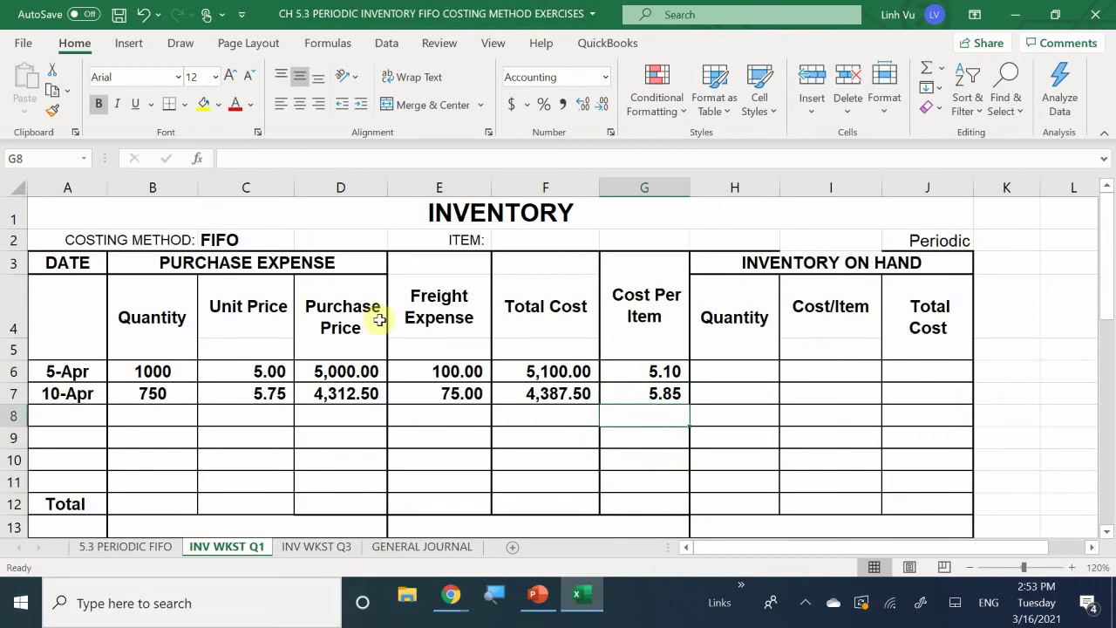
Check the third purchase in the 5.3 PERIODIC FIFO exercise and enter date 4/20 and quantity 200 in row 8 of INV WKST Q1
left_click(142, 546)
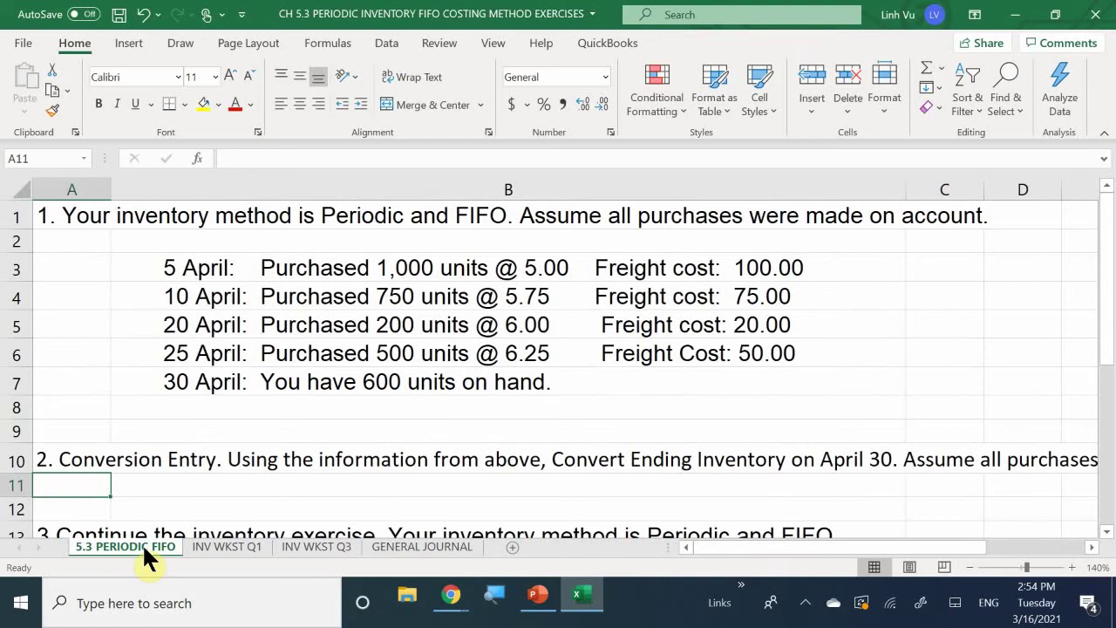
left_click(205, 547)
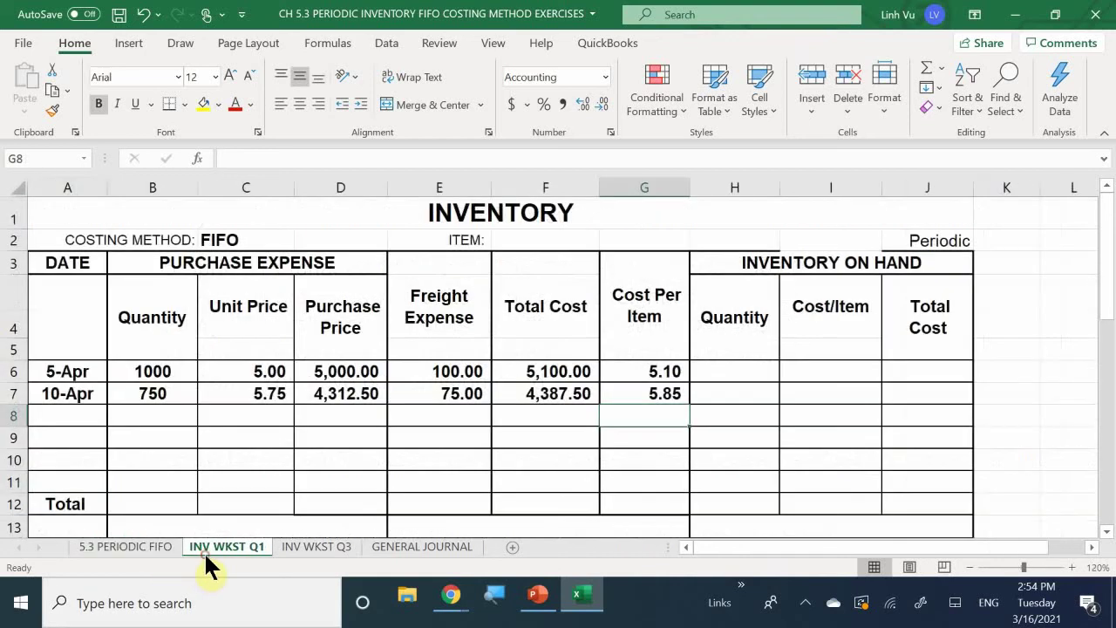
left_click(63, 414)
type("4/20")
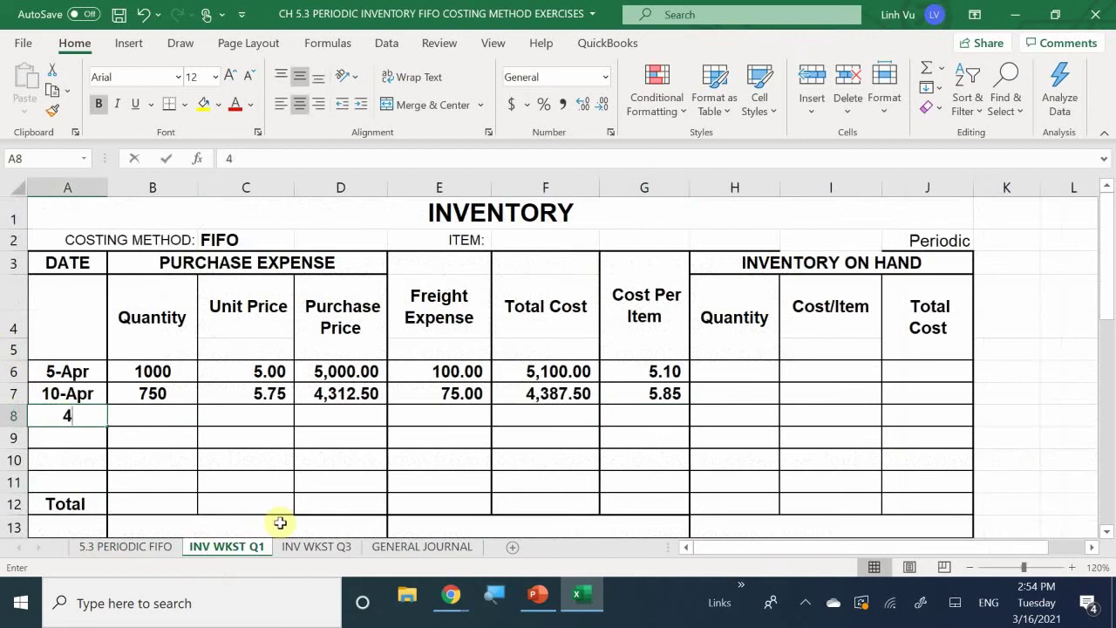
key("Return")
key("Up")
key("Right")
type("200")
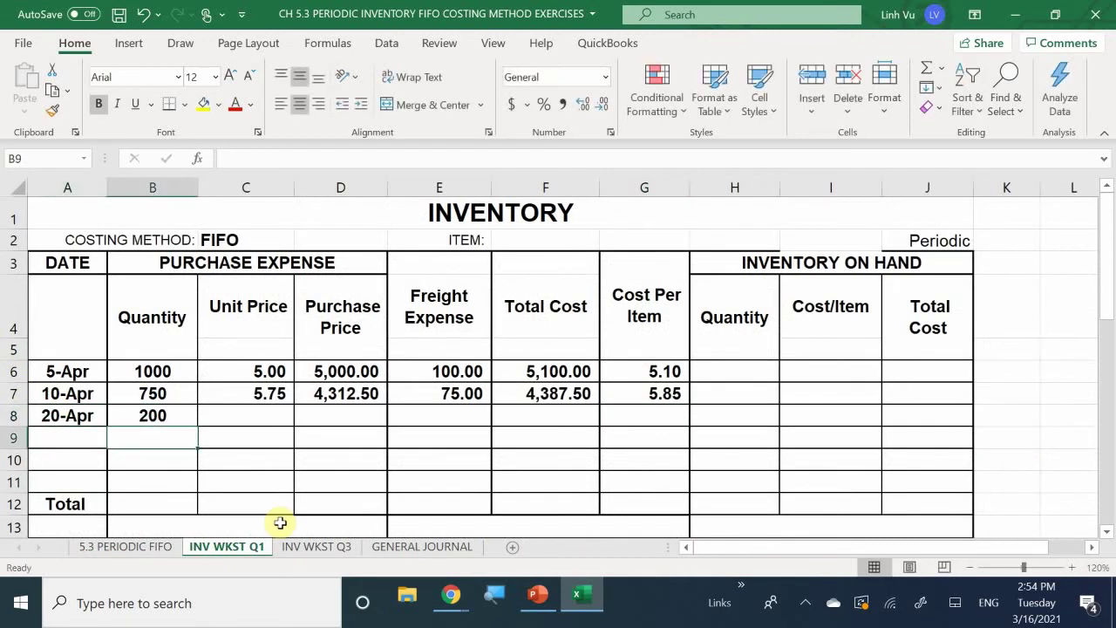
key("Return")
Enter a unit price of 6 and a freight expense of 20 for the April 20 purchase
key("Right")
key("Up")
type("6")
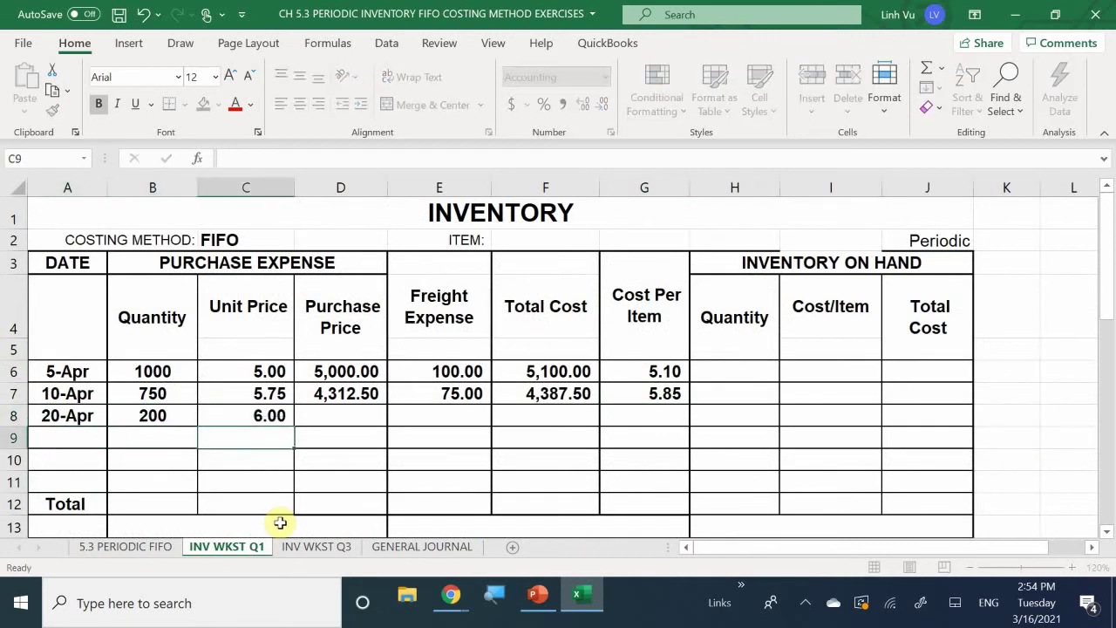
key("Right")
key("Right")
type("20")
key("Return")
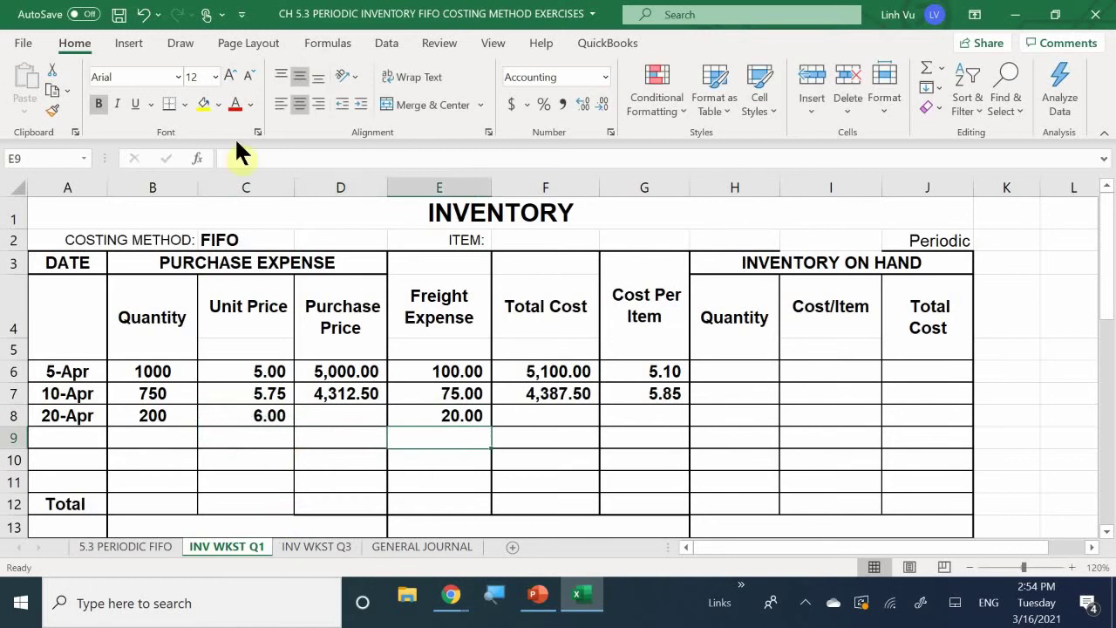
Fill the purchase price formula from D7 down to D8 for the April 20 purchase
left_click(368, 395)
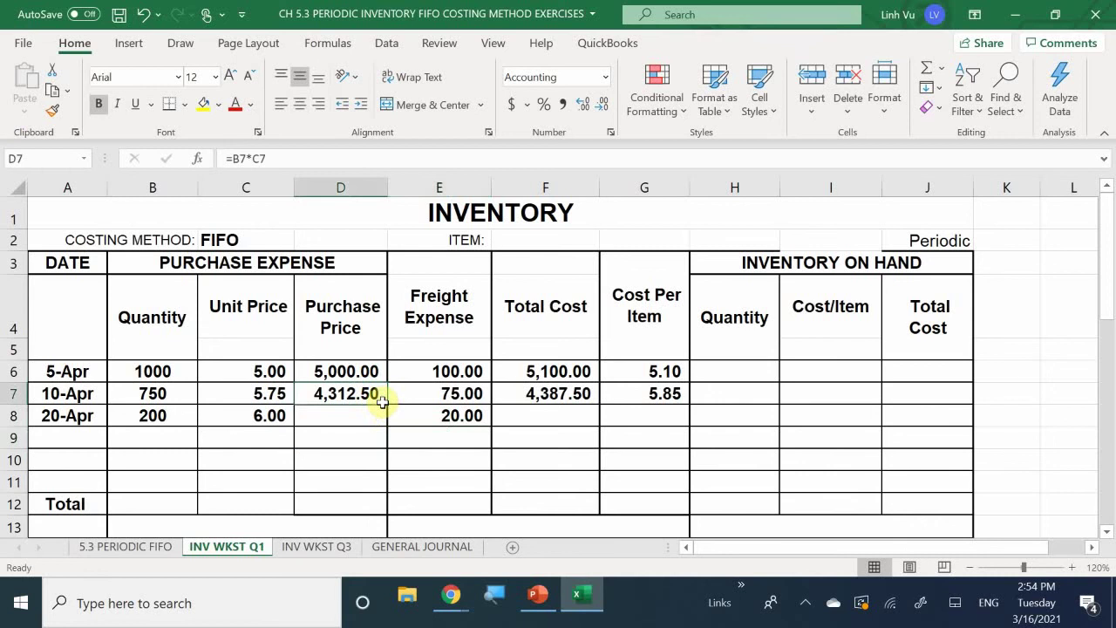
left_click_drag(386, 402, 363, 391)
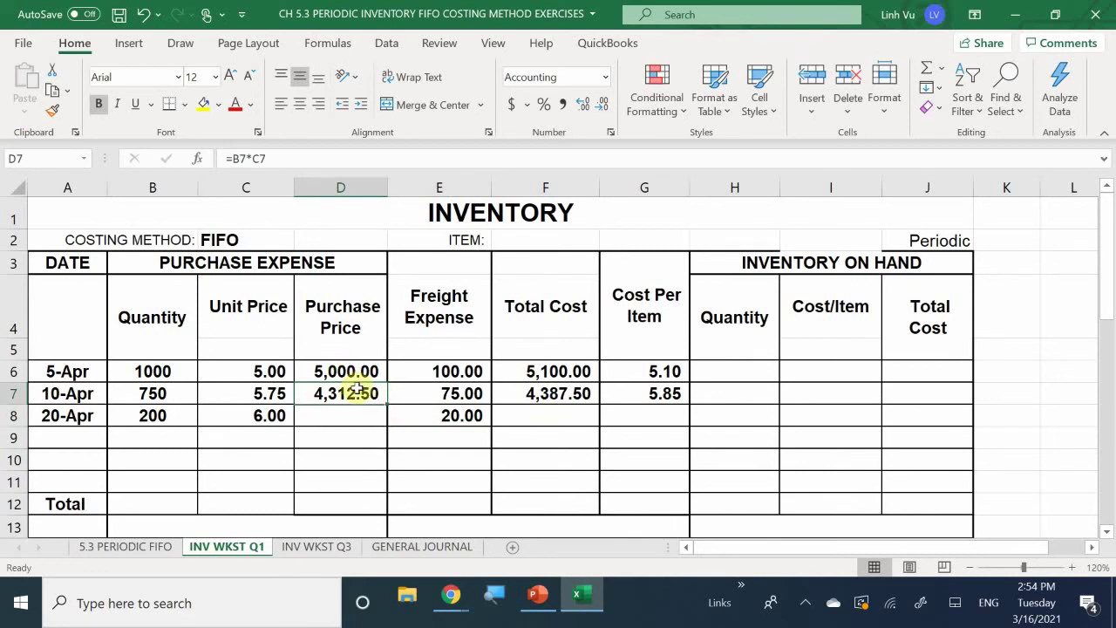
left_click_drag(386, 404, 390, 426)
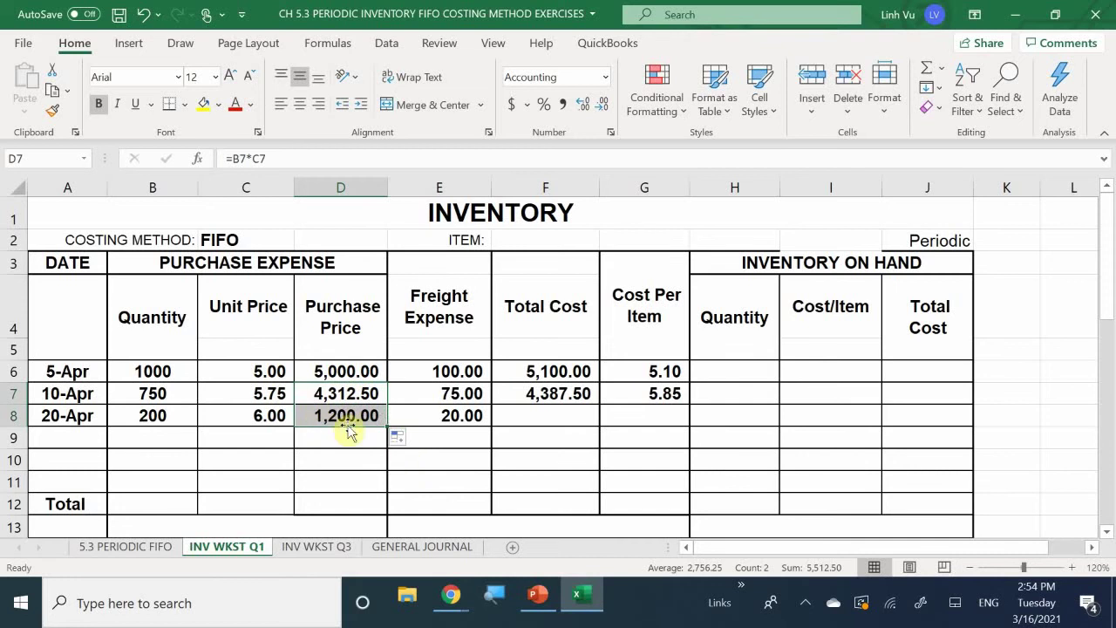
Fill the total cost and cost per item formulas from row 7 down to F8 and G8 for the April 20 purchase
left_click(539, 423)
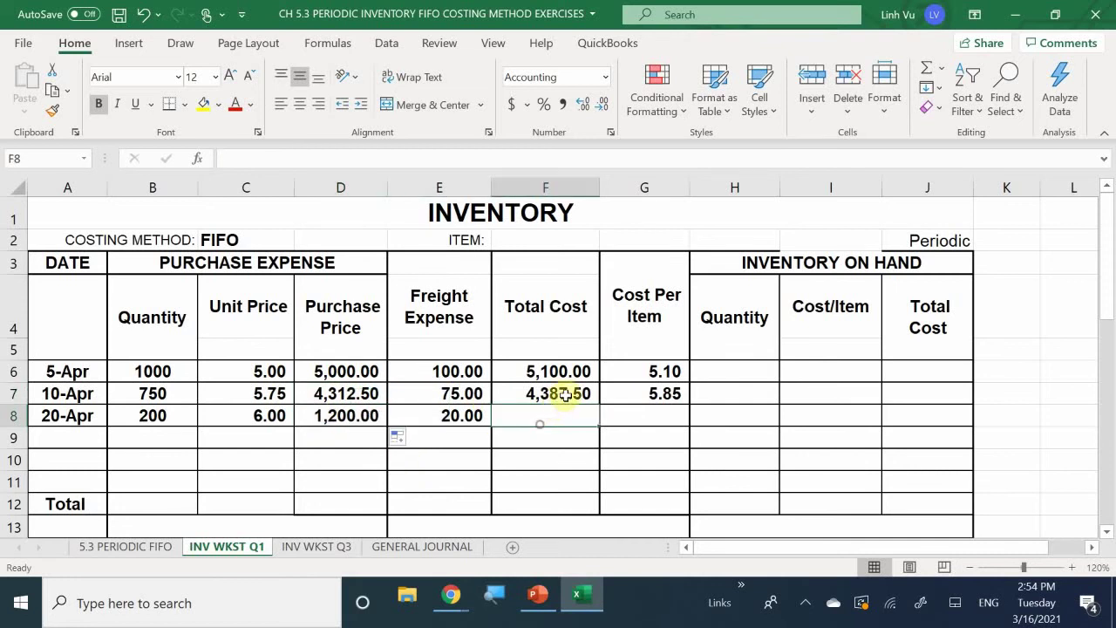
left_click(565, 394)
left_click_drag(599, 407, 604, 426)
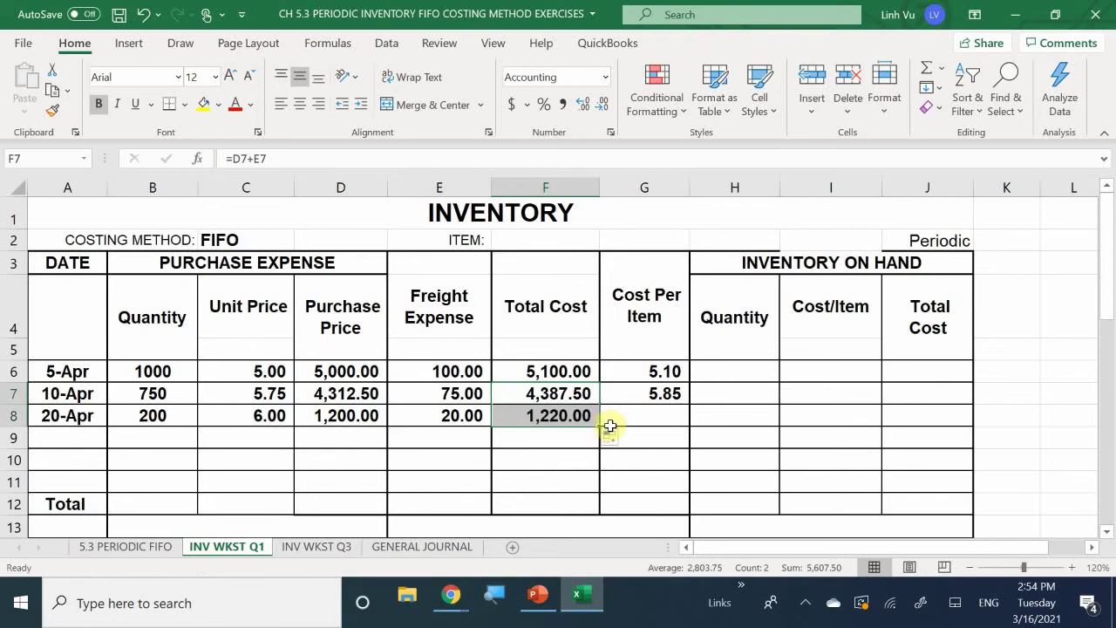
left_click(661, 396)
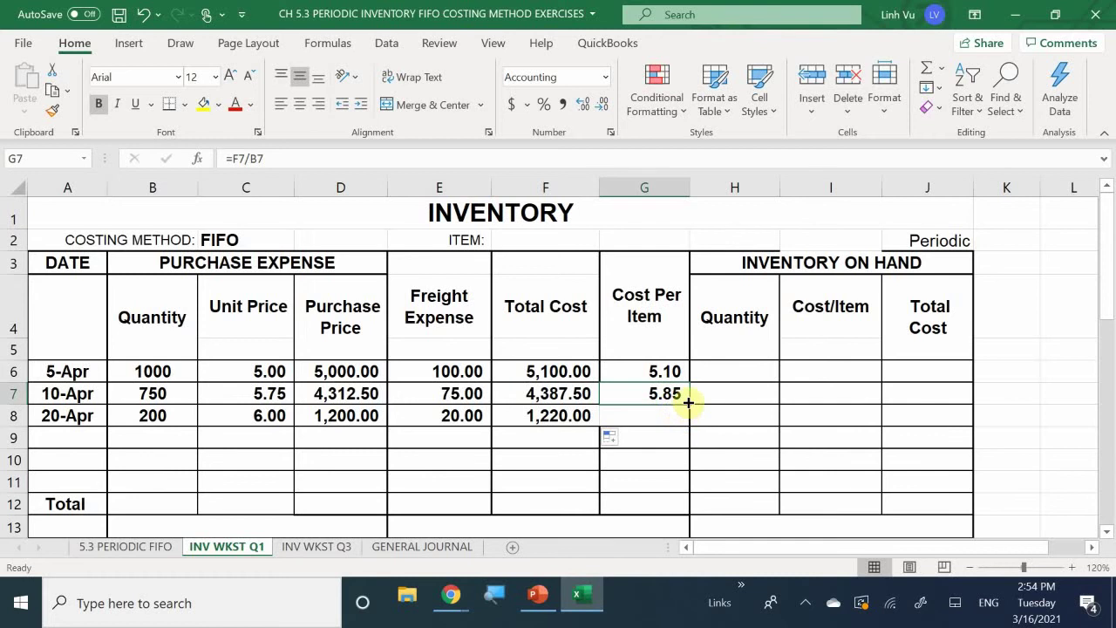
left_click_drag(688, 404, 697, 425)
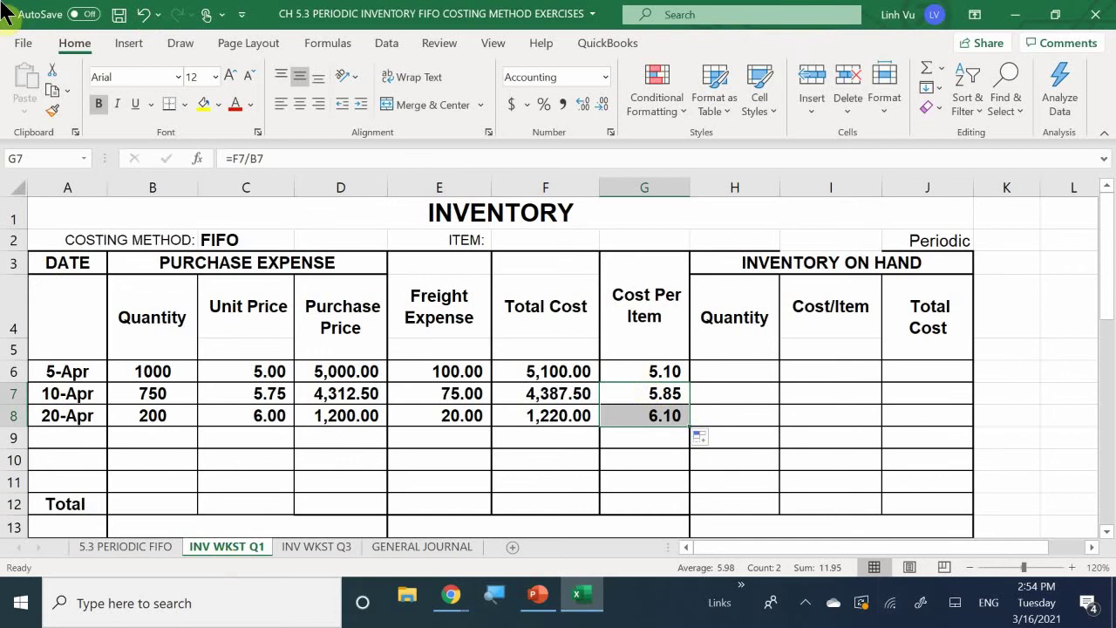
Check the fourth purchase in the 5.3 PERIODIC FIFO exercise and enter date 4/25 and quantity 500 in row 9 of INV WKST Q1
left_click(125, 548)
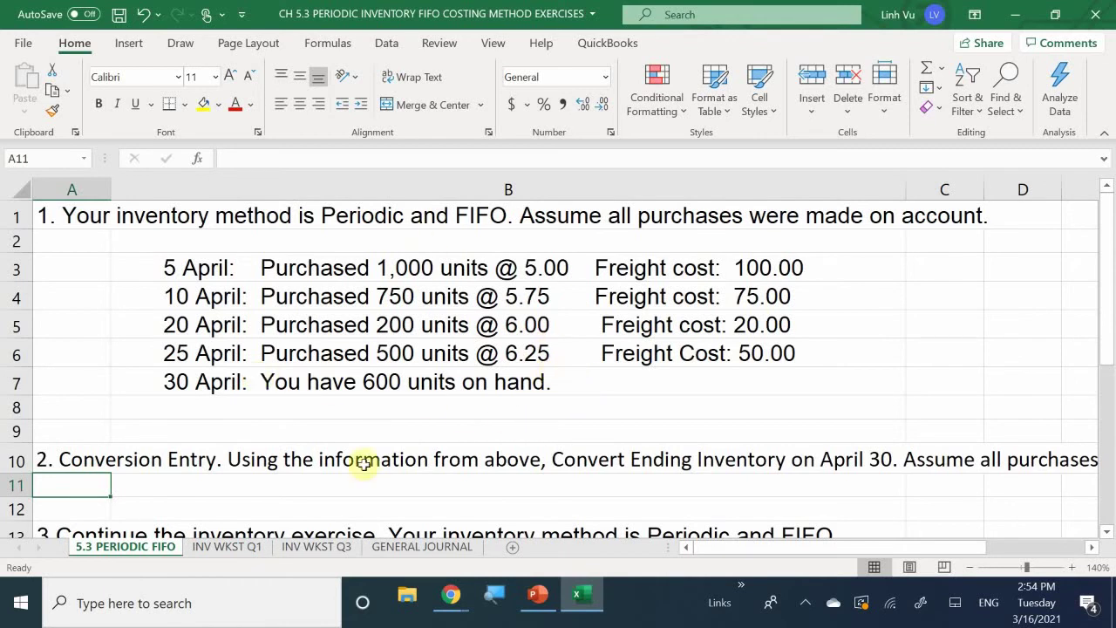
left_click(205, 547)
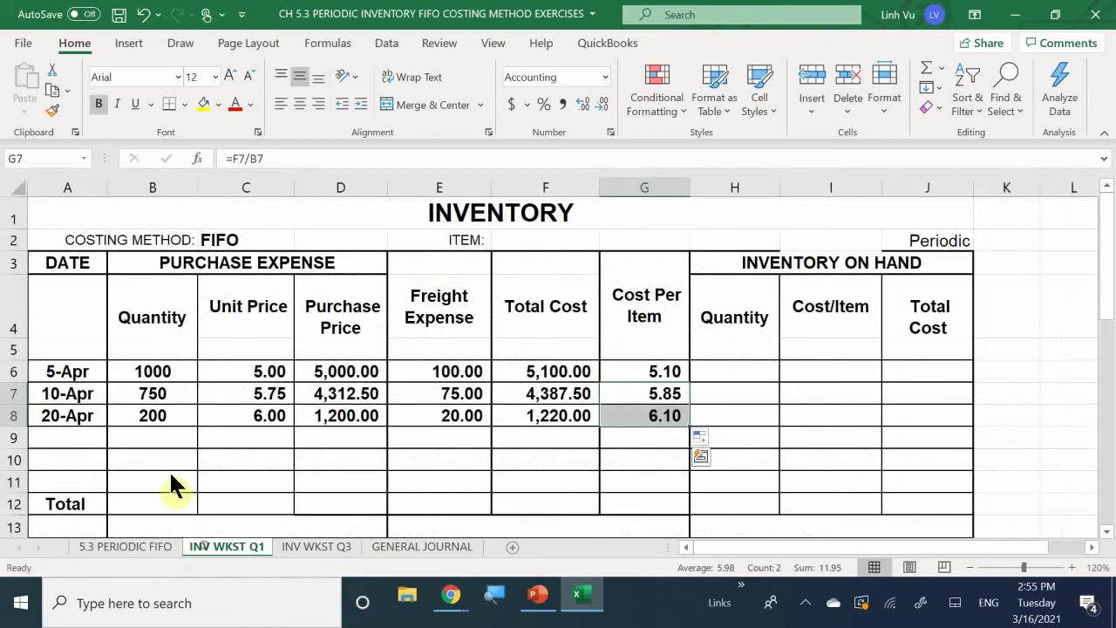
left_click(48, 436)
type("4/25")
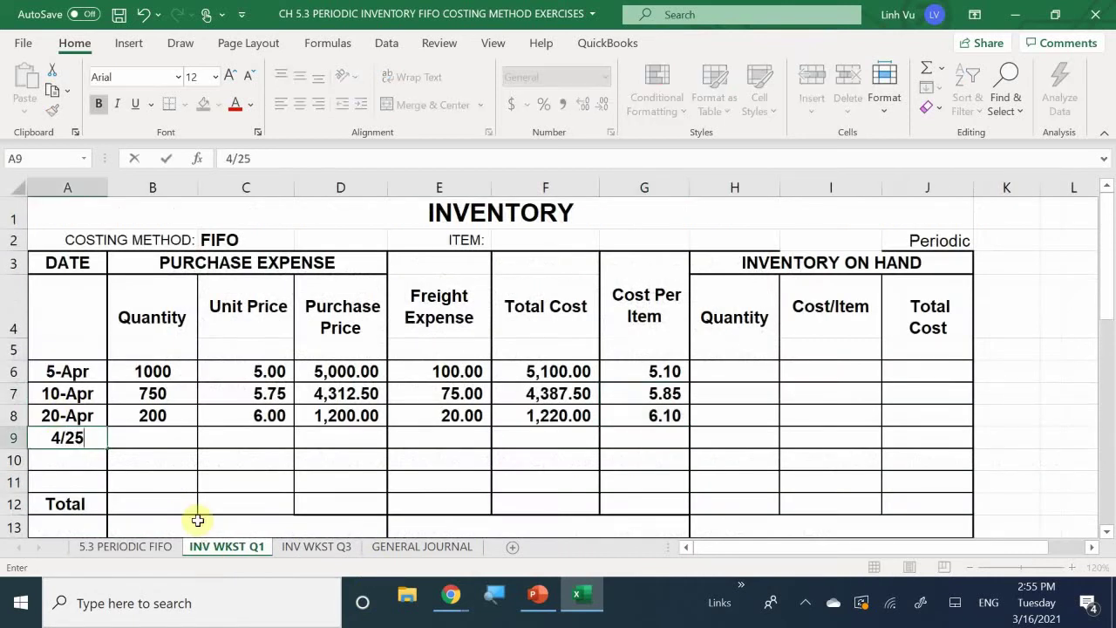
key("Return")
key("Up")
key("Right")
type("500")
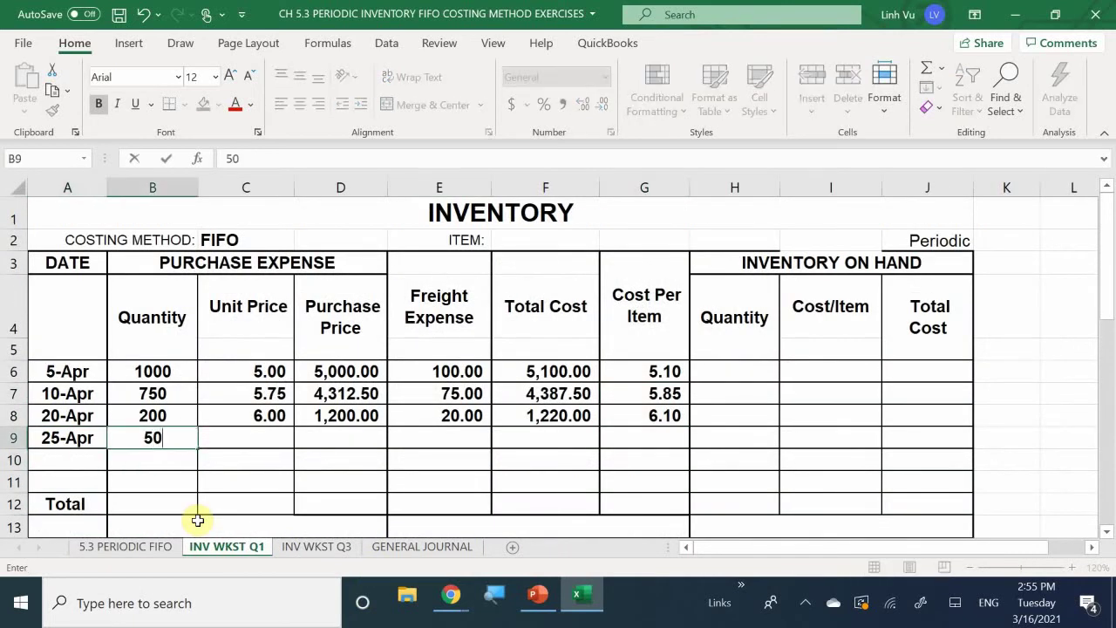
key("Return")
Enter a unit price of 6.25 and a freight expense of 50 for the April 25 purchase
key("Up")
key("Right")
type("6.25")
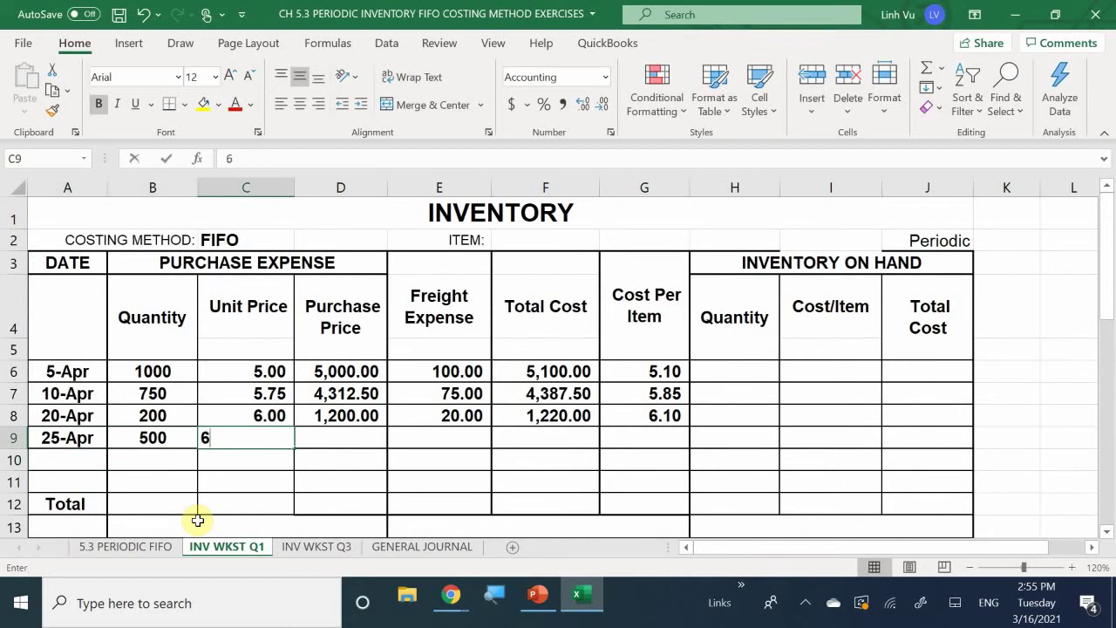
key("Return")
key("Up")
key("Right")
key("Right")
type("50")
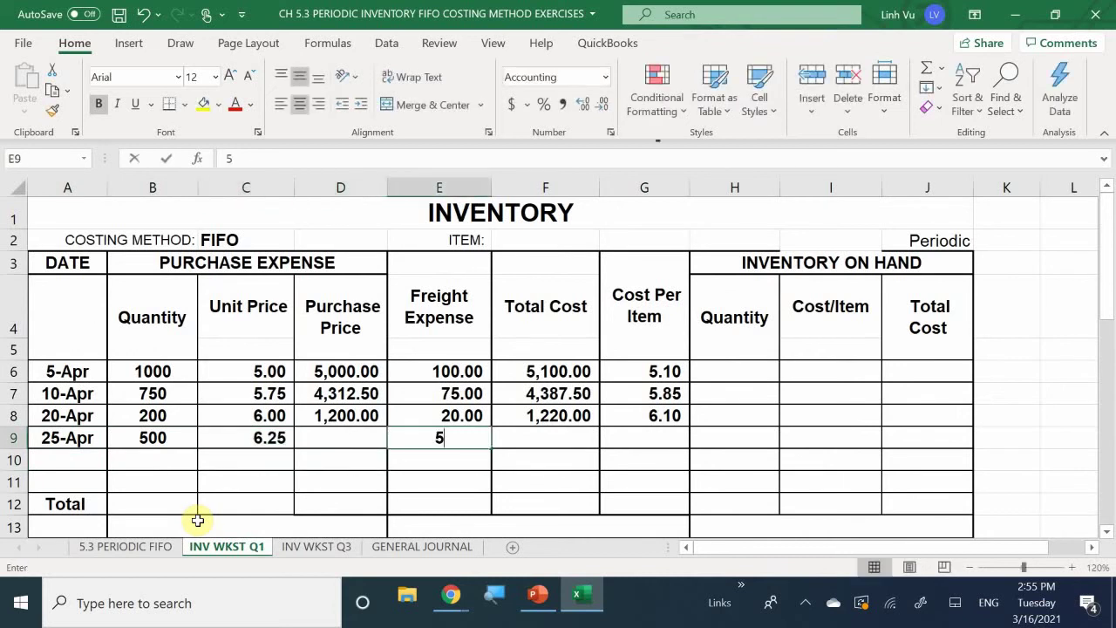
key("Return")
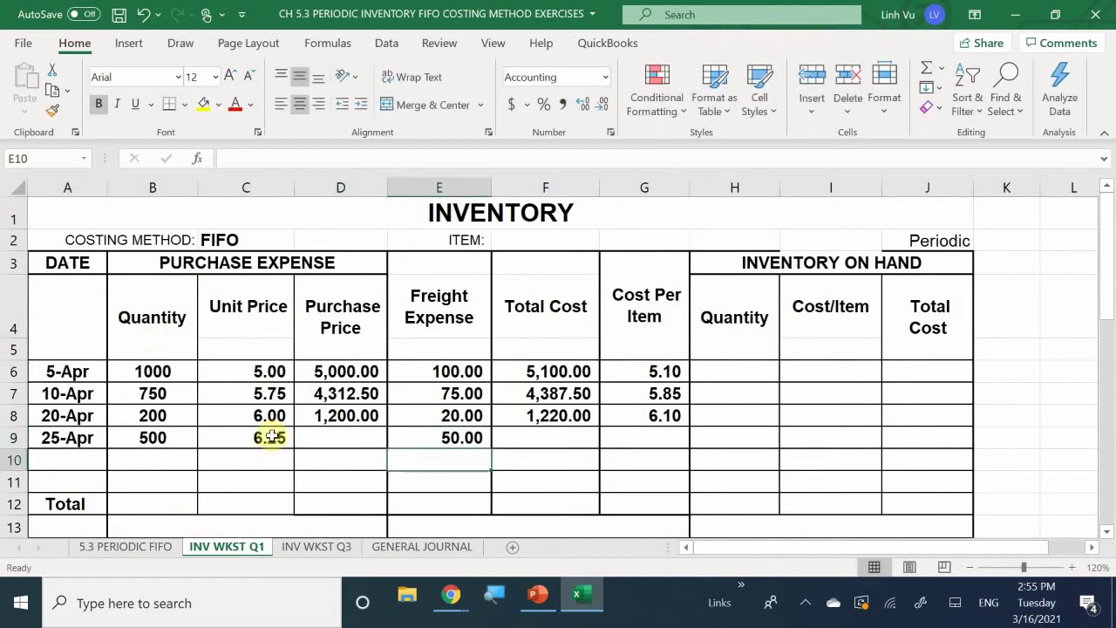
Fill the purchase price formula from D8 down to D9 for the April 25 purchase
left_click(369, 416)
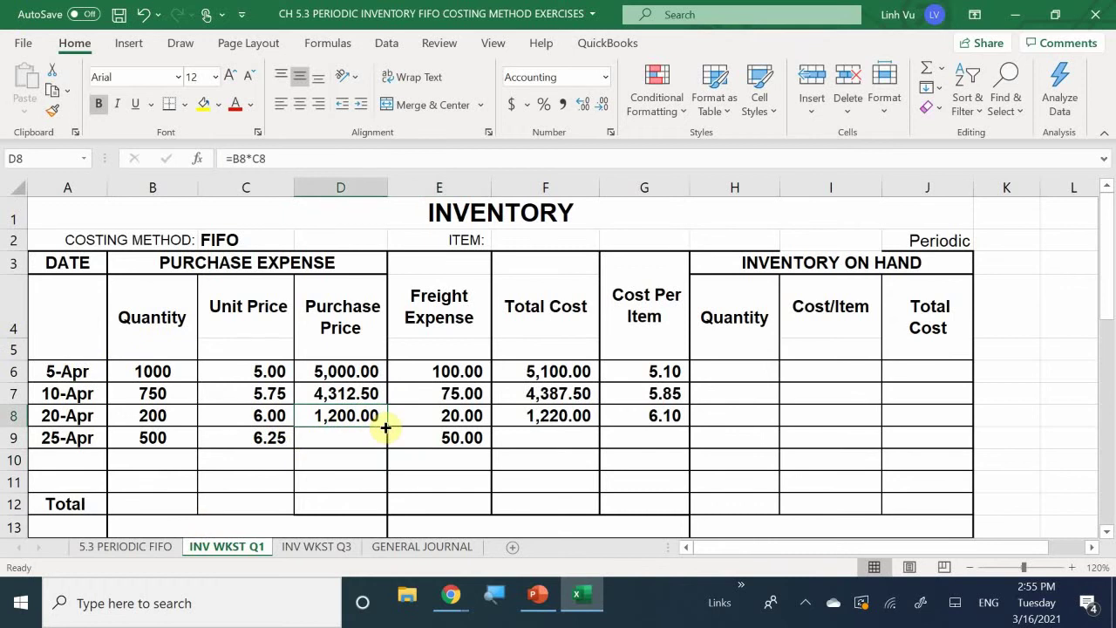
left_click_drag(385, 426, 388, 445)
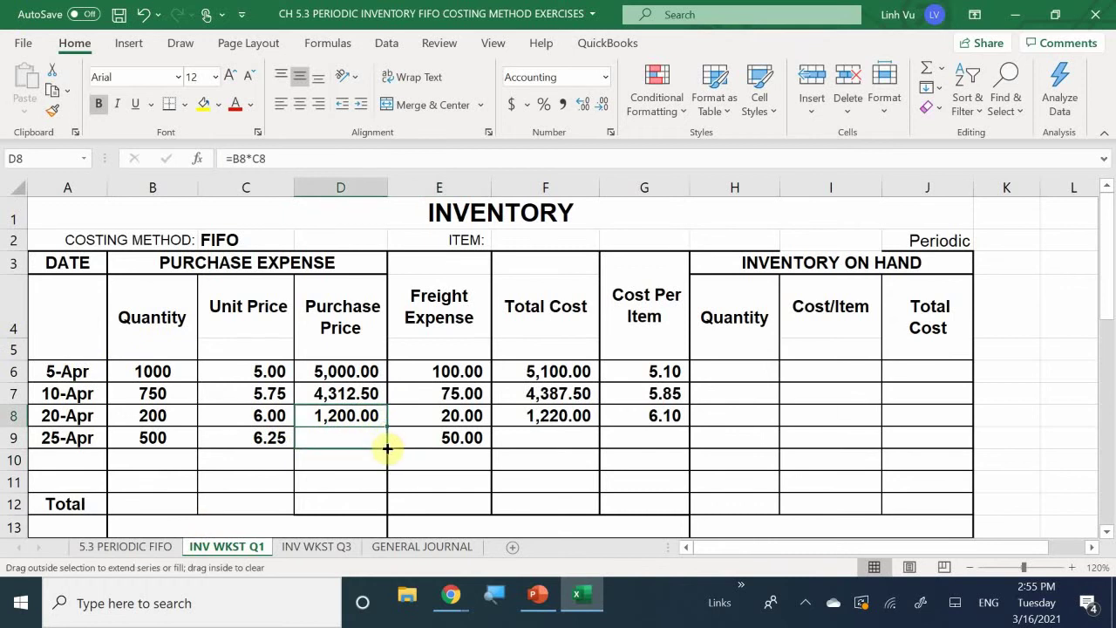
left_click_drag(387, 449, 387, 448)
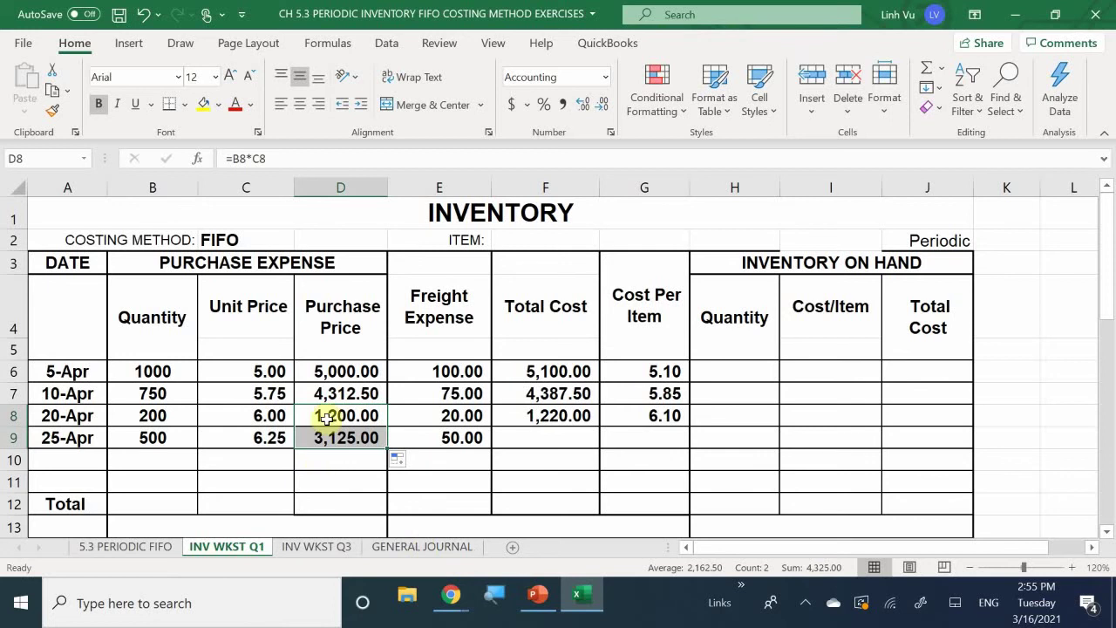
Fill the total cost and cost per item formulas from row 8 down to F9 and G9 for the April 25 purchase
left_click(555, 416)
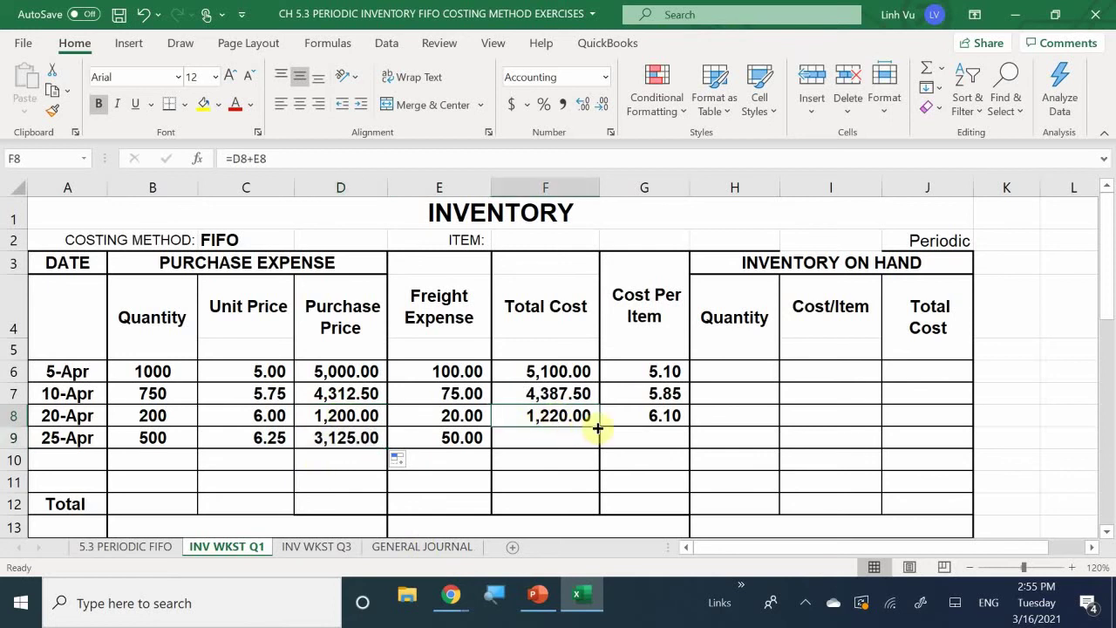
left_click_drag(597, 427, 603, 449)
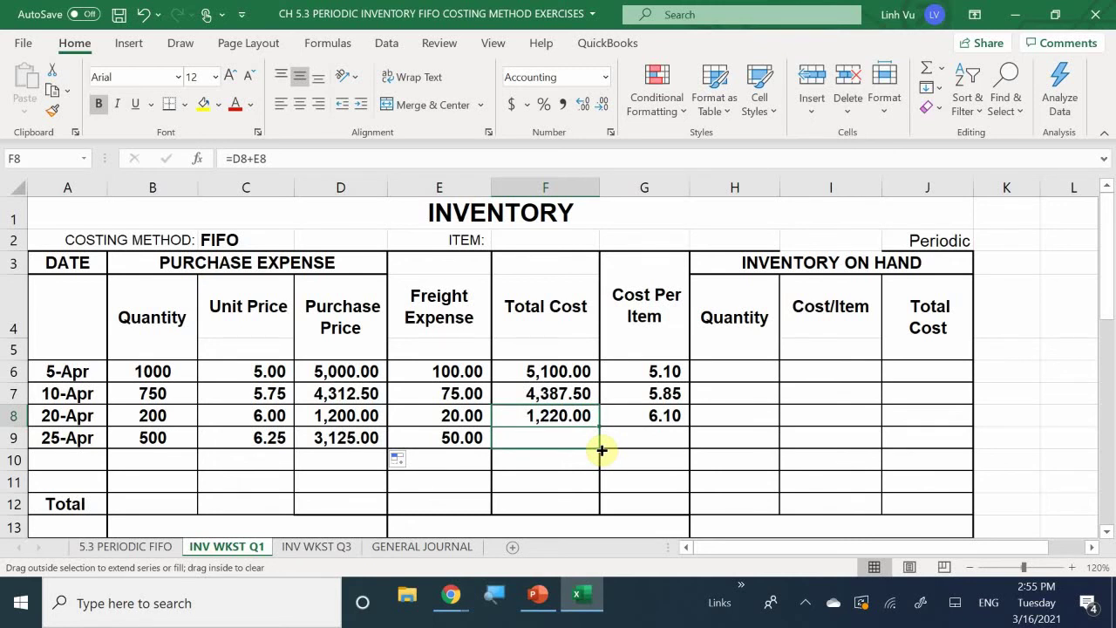
left_click_drag(602, 450, 602, 449)
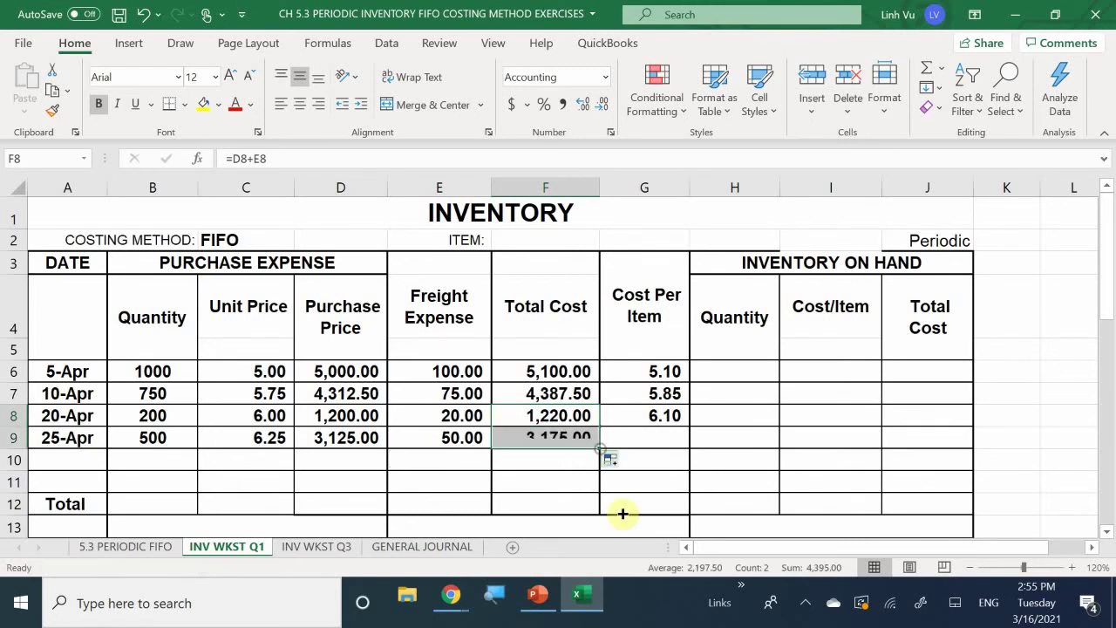
left_click(642, 404)
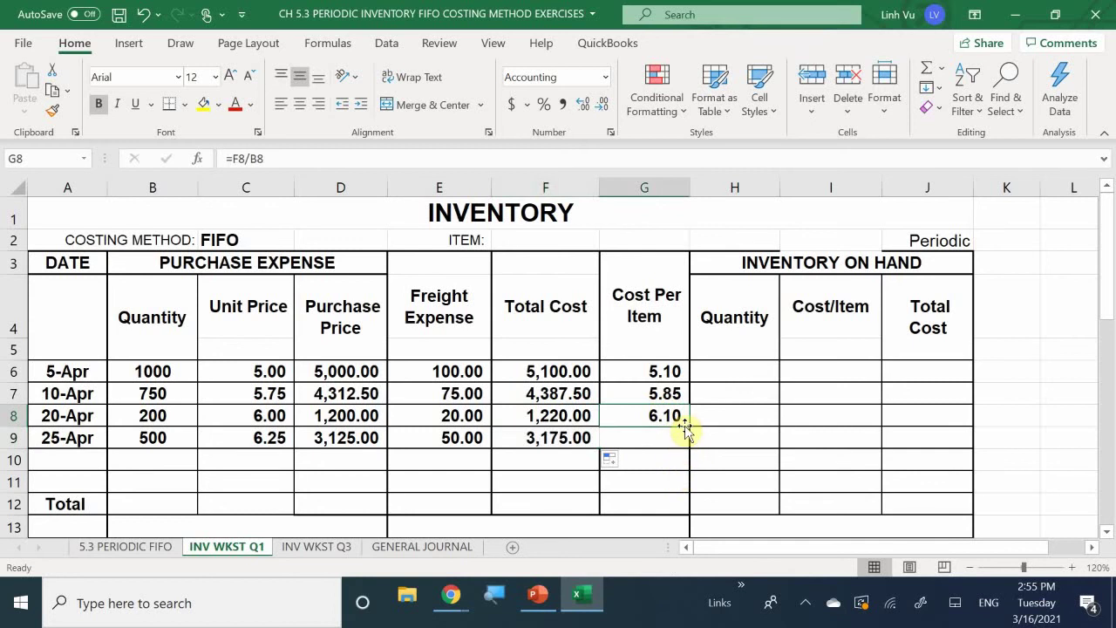
left_click_drag(686, 427, 690, 446)
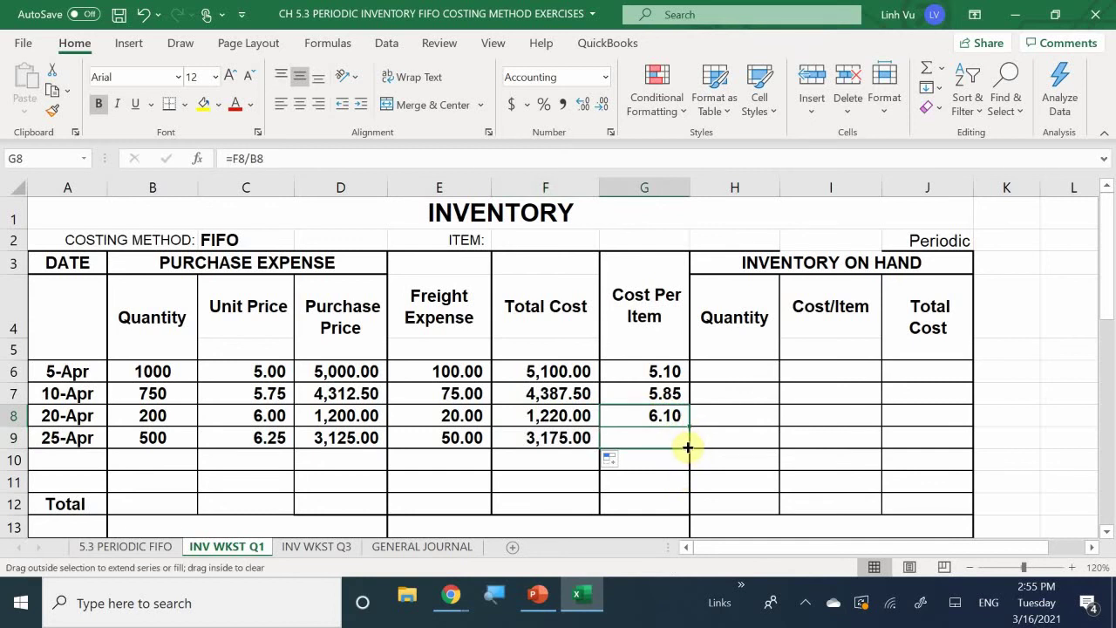
left_click_drag(687, 448, 685, 453)
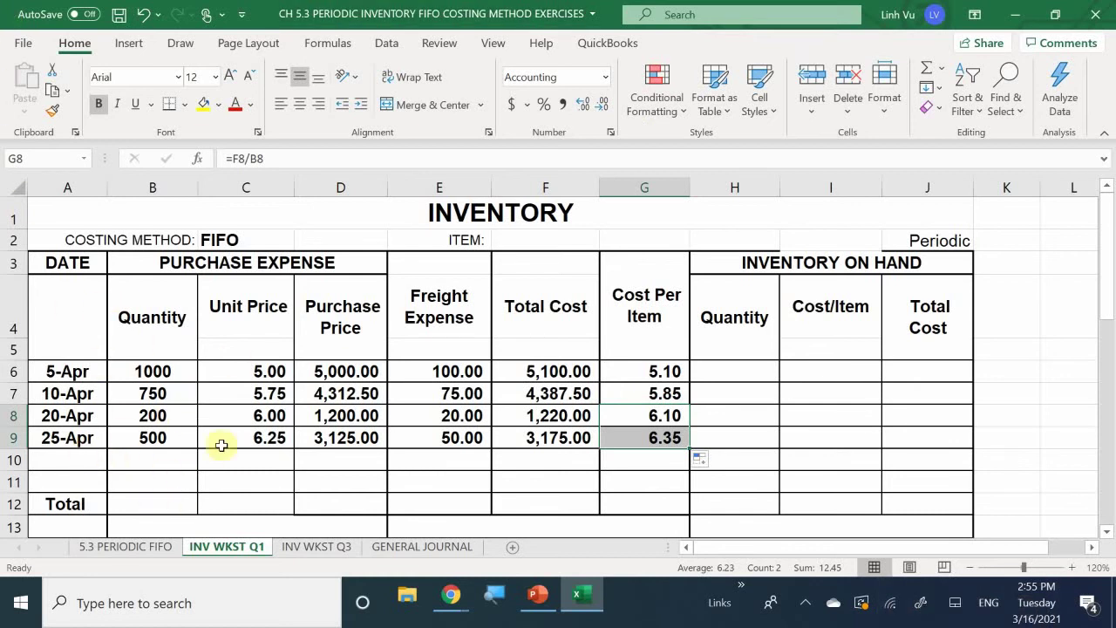
Check the April 30 units on hand in the exercise and enter 600 as the Ending Bal quantity in C26 of INV WKST Q1
left_click(117, 545)
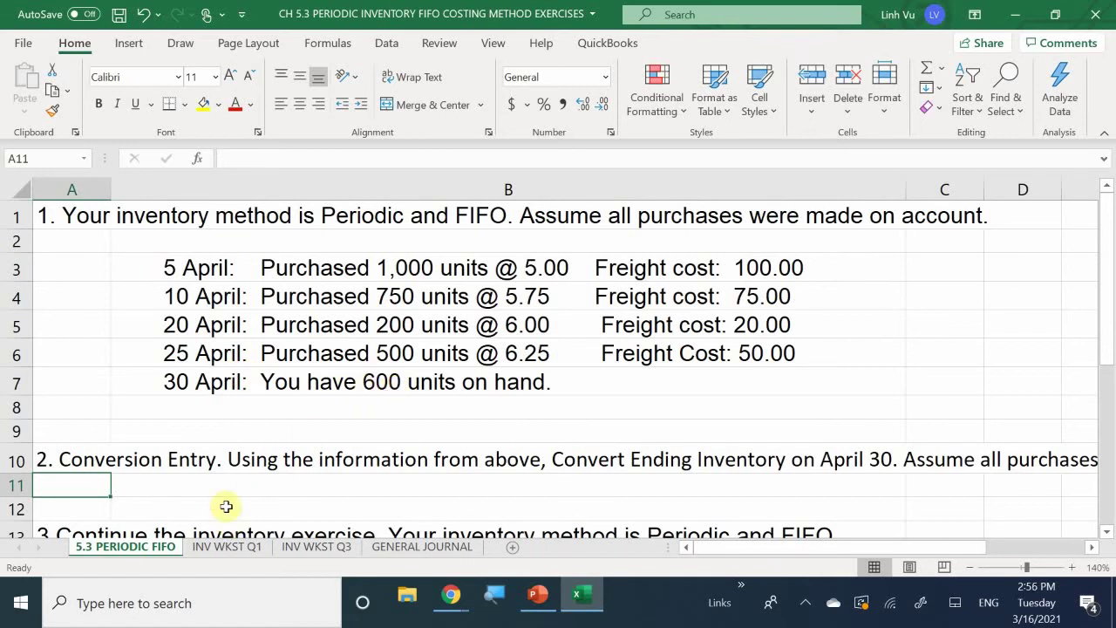
left_click(221, 547)
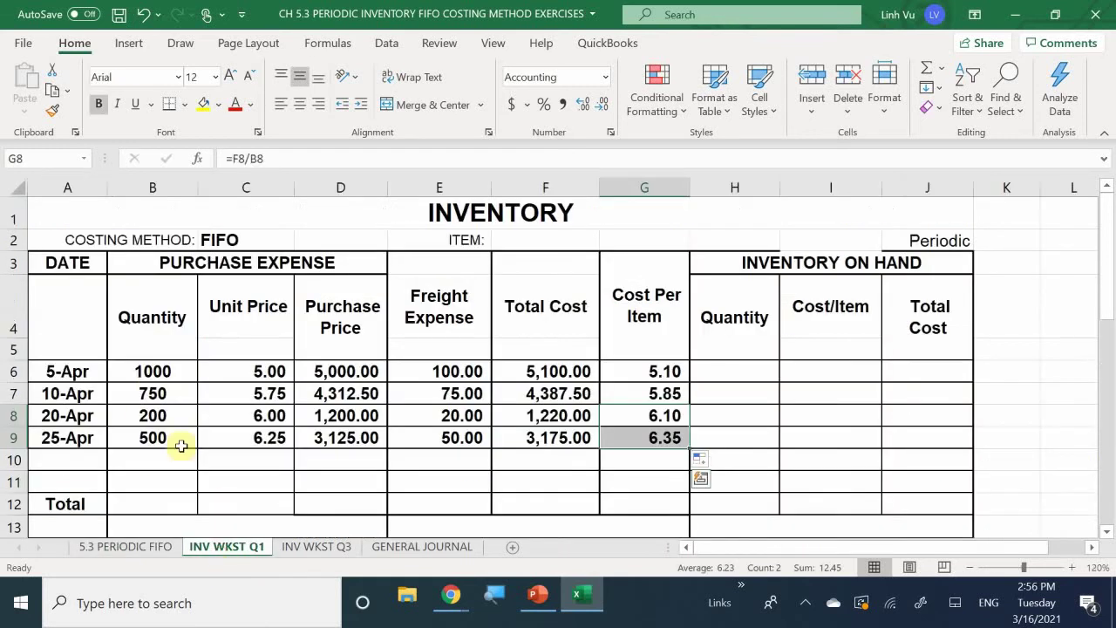
scroll(155, 381, "down", 3)
scroll(154, 381, "down", 2)
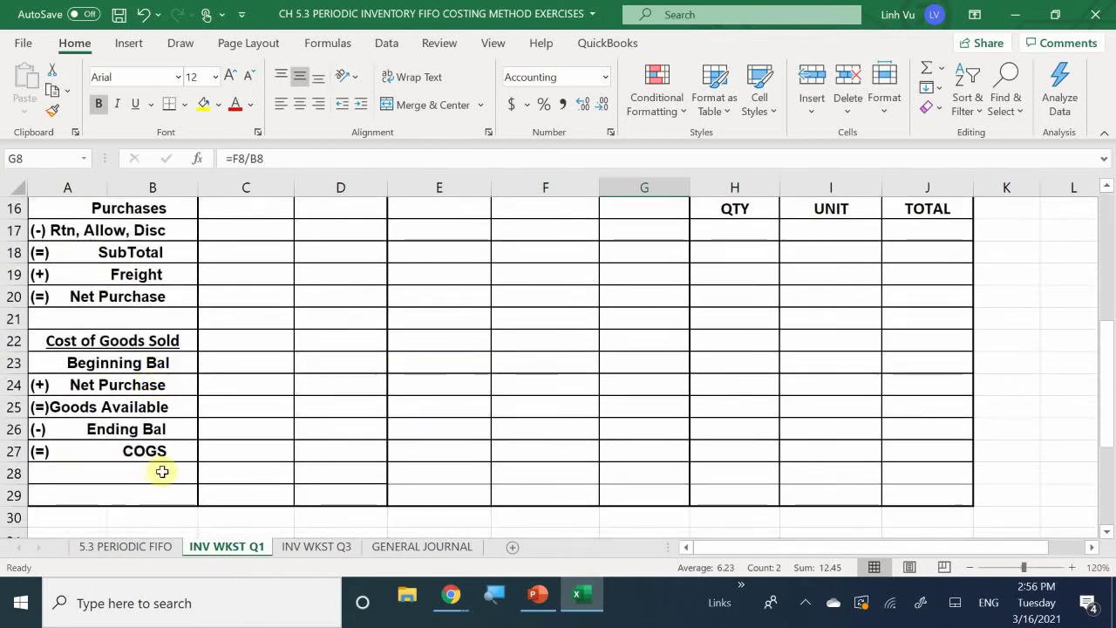
left_click(239, 431)
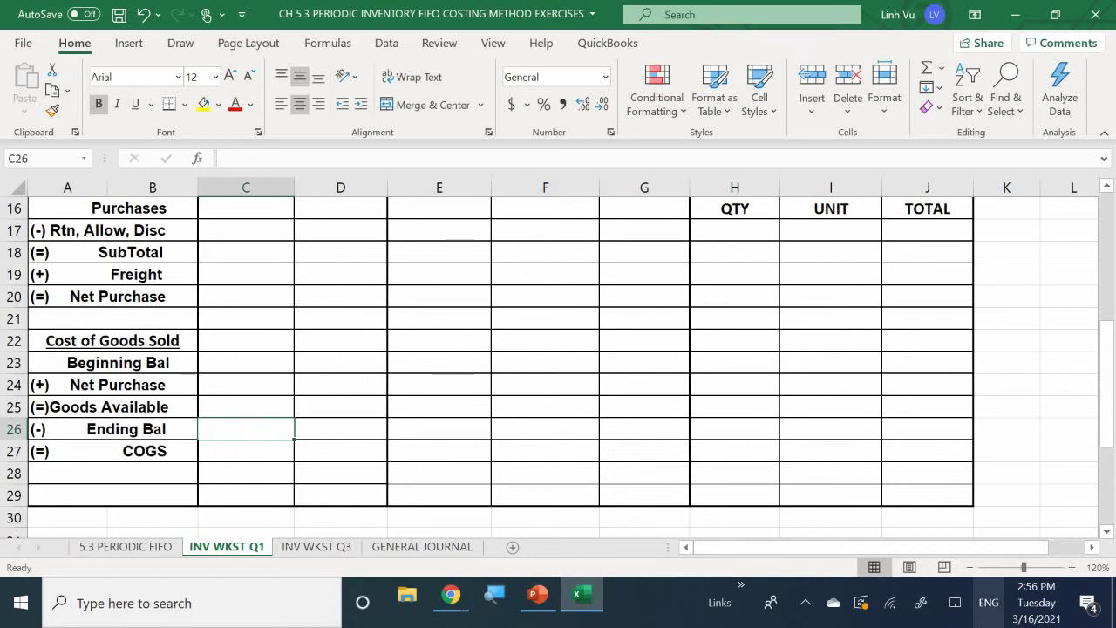
type("600")
key("Return")
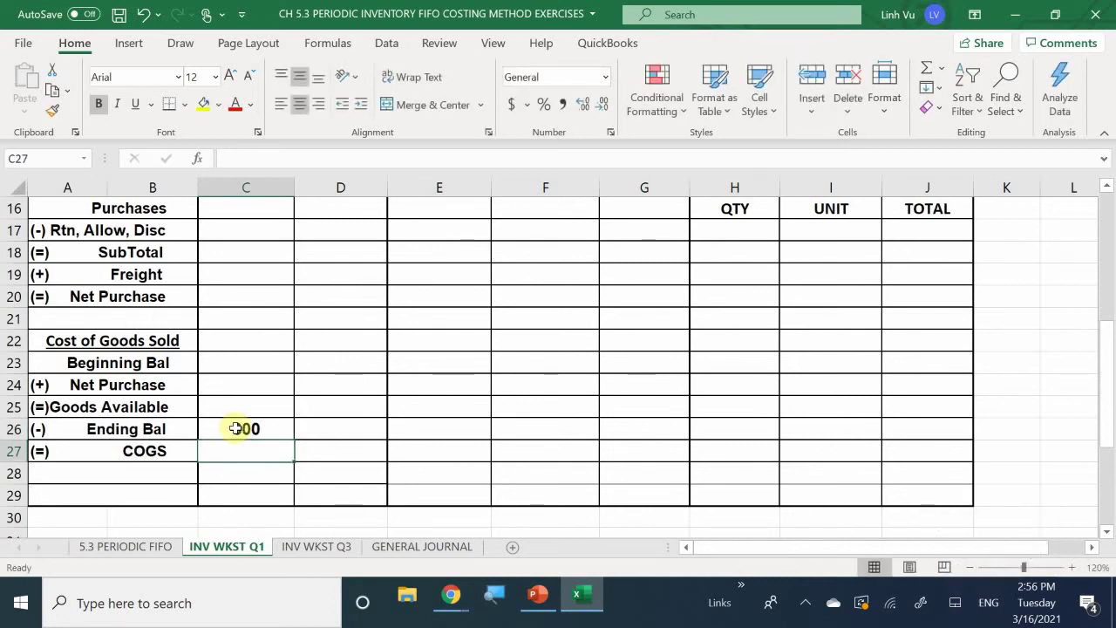
Total the April purchase quantities in B12 with a SUM formula over the Quantity cells starting at B6
scroll(247, 478, "up", 1)
scroll(246, 478, "up", 1)
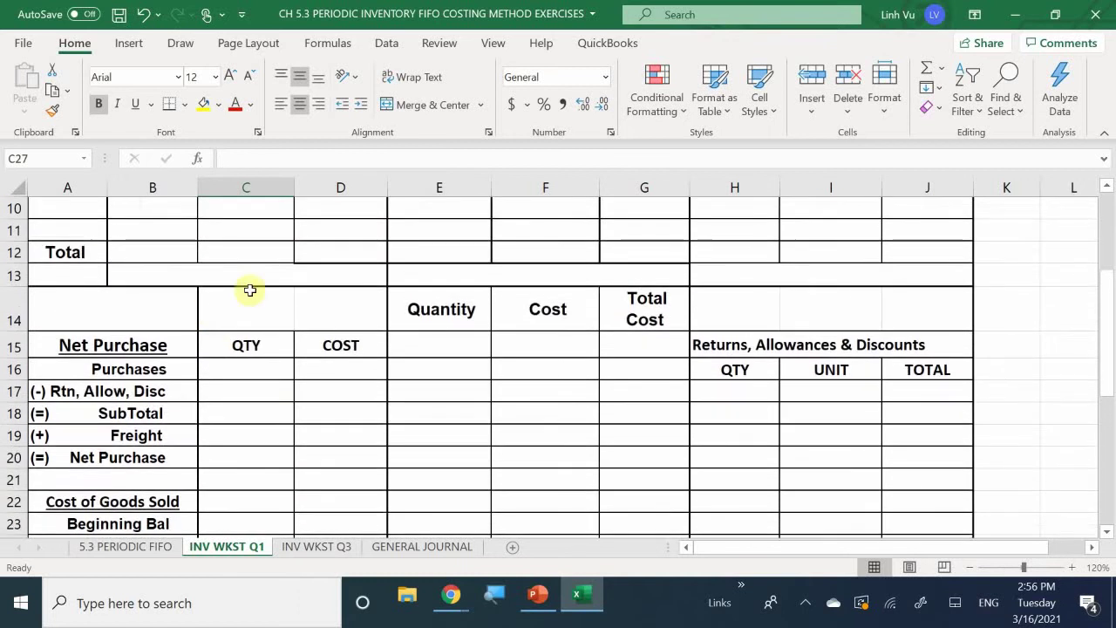
scroll(315, 382, "up", 3)
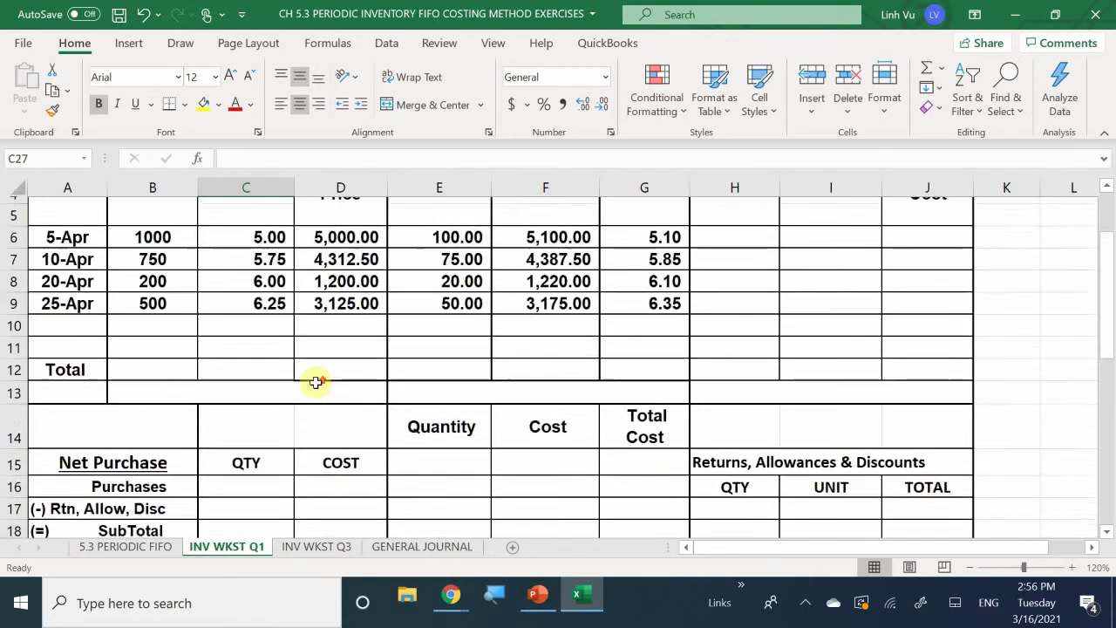
scroll(316, 380, "down", 1)
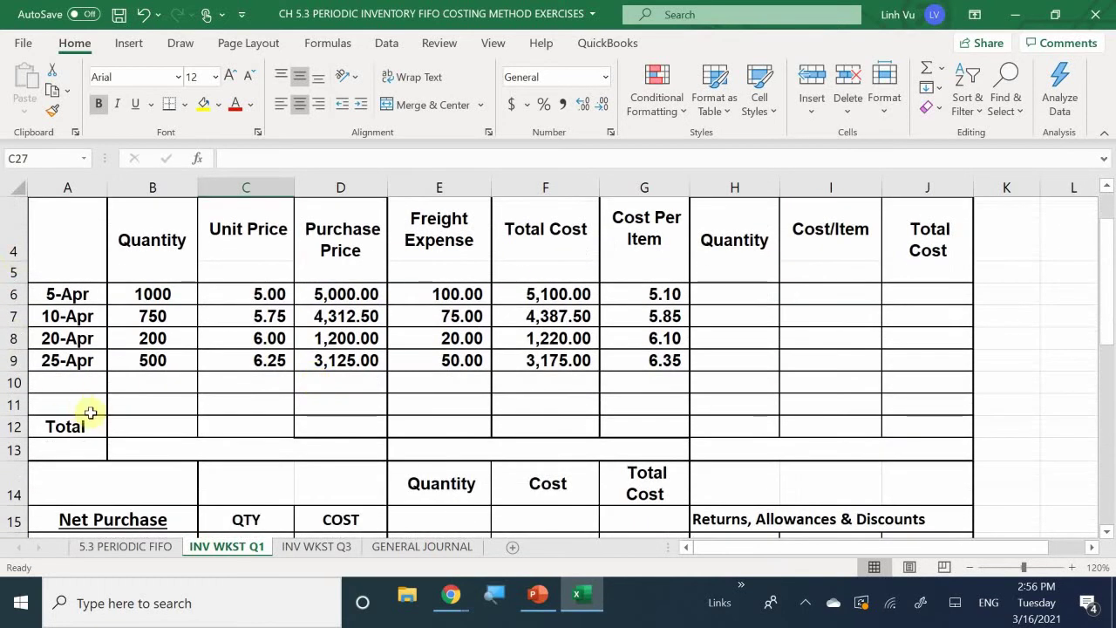
left_click(148, 425)
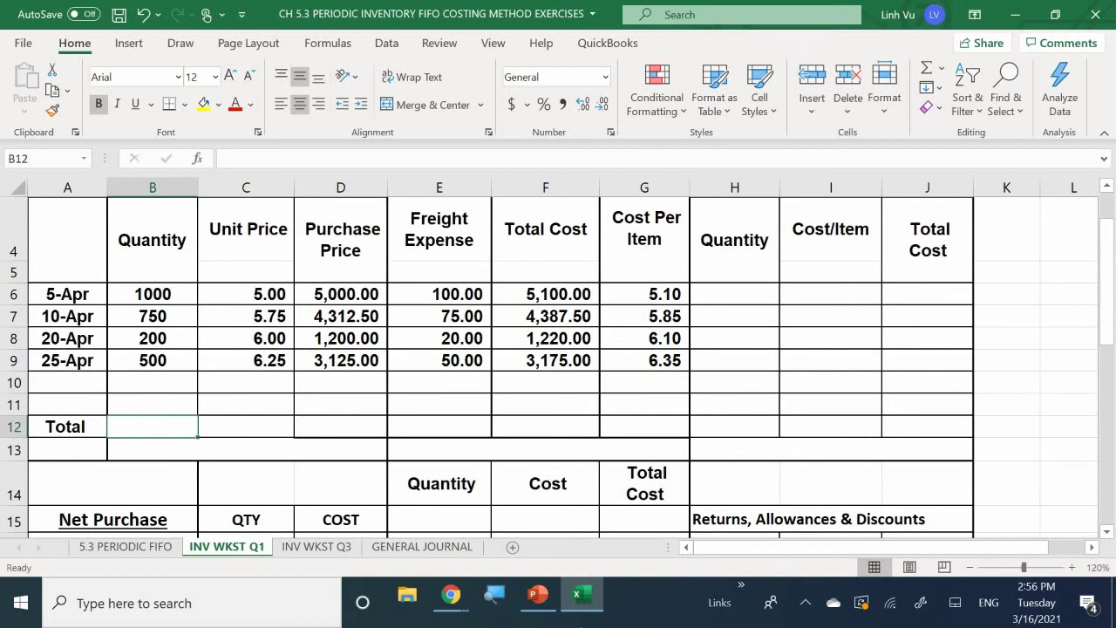
type("=SY")
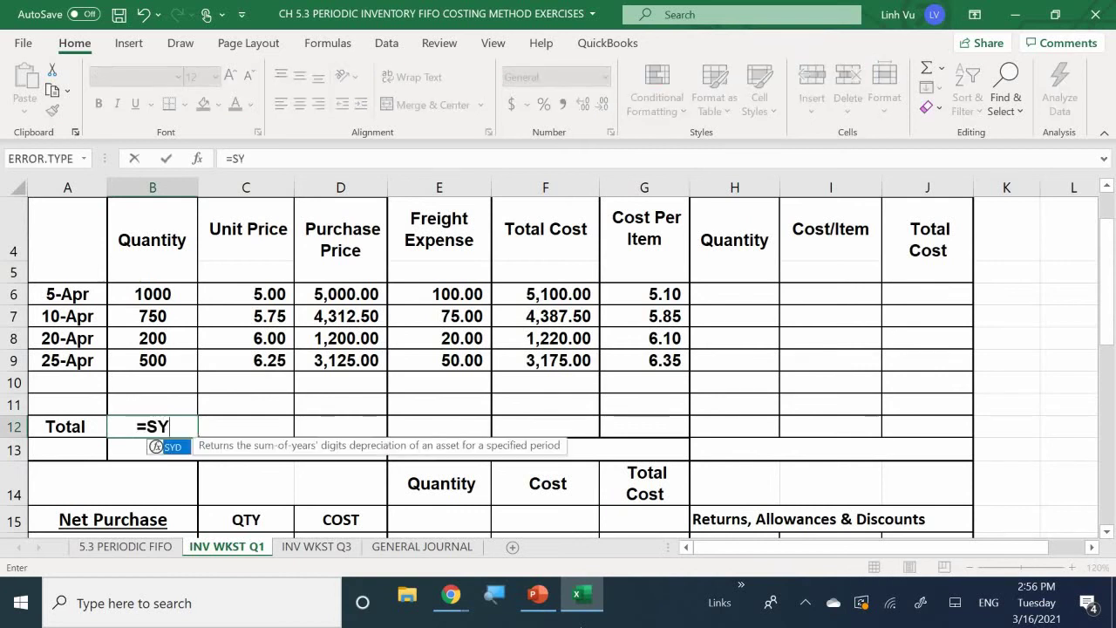
key("BackSpace")
type("UM(")
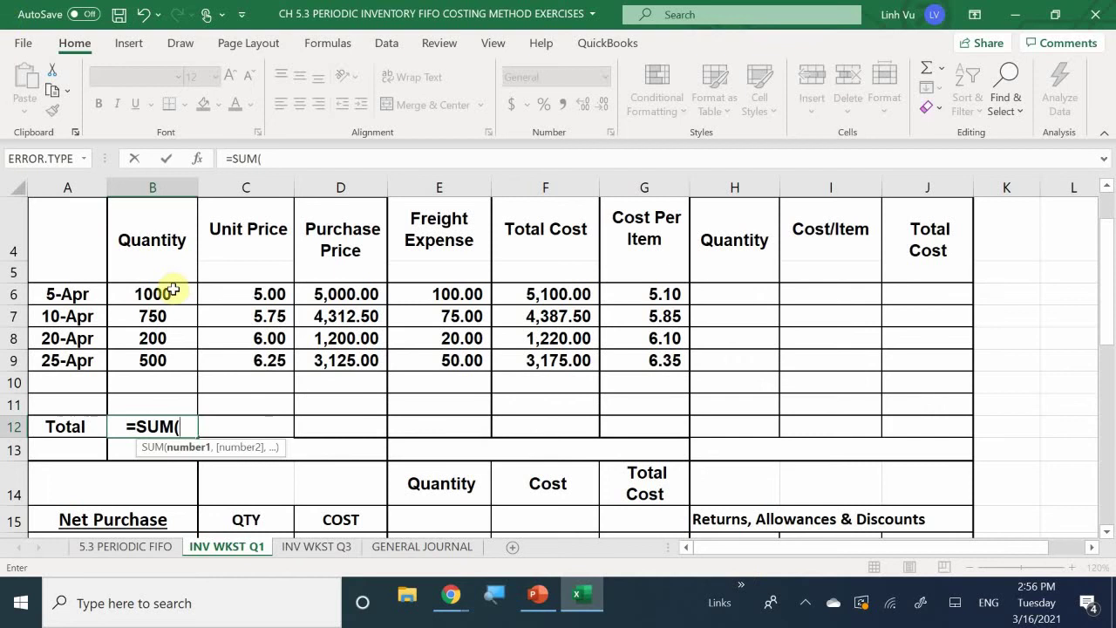
left_click_drag(164, 293, 184, 386)
key("Return")
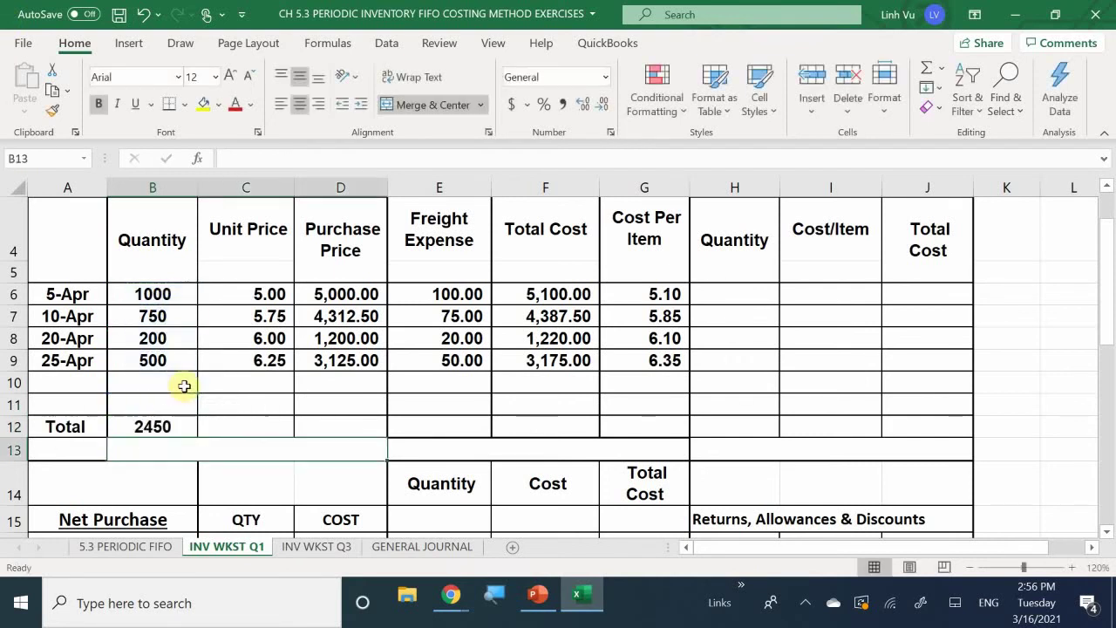
Fill the Total row's quantity SUM formula from B12 across to F12, and clear the Unit Price total in C12
left_click(135, 431)
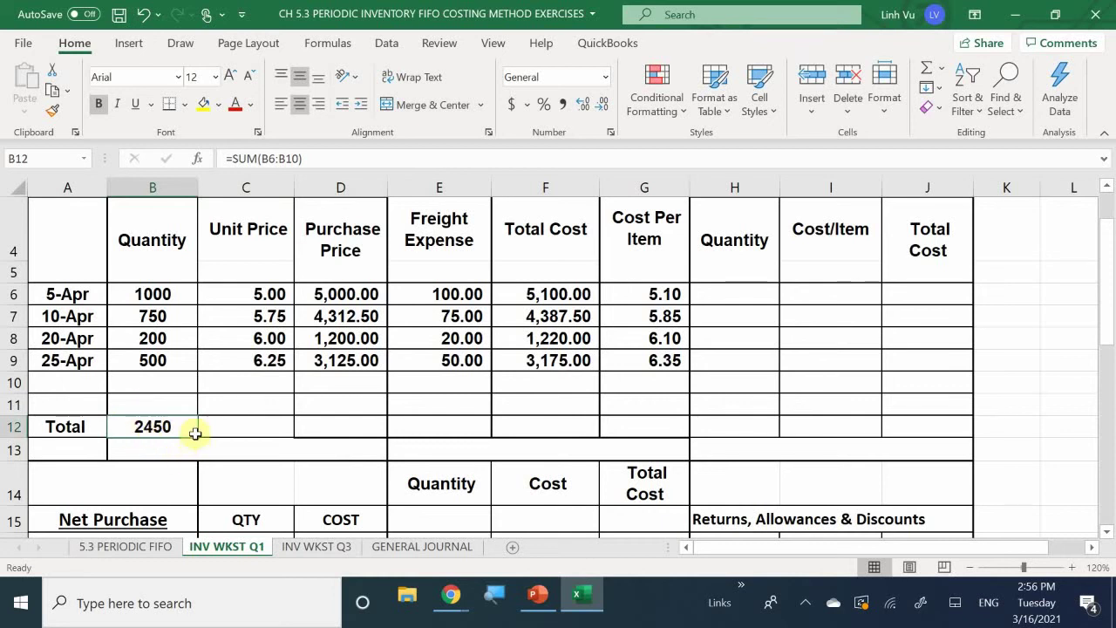
left_click_drag(197, 437, 591, 430)
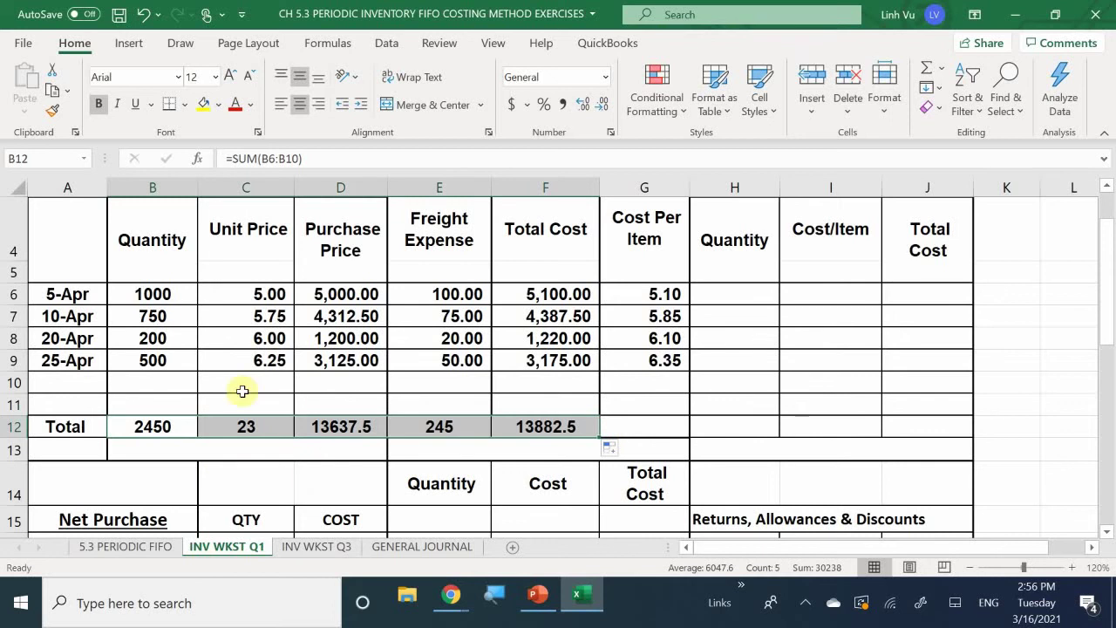
left_click(249, 425)
key("Delete")
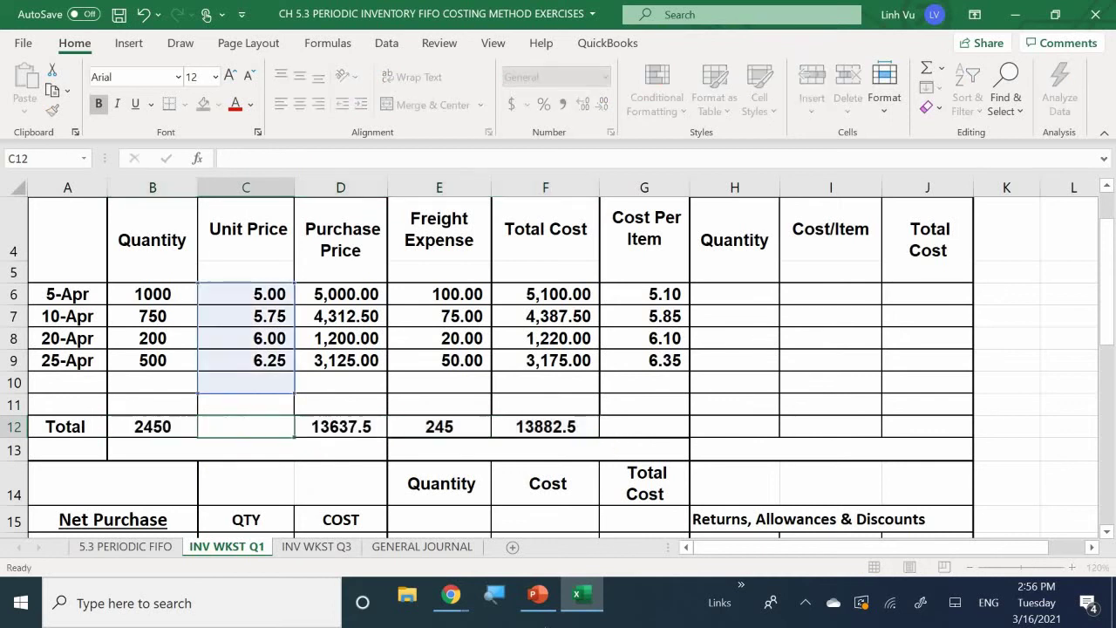
key("Return")
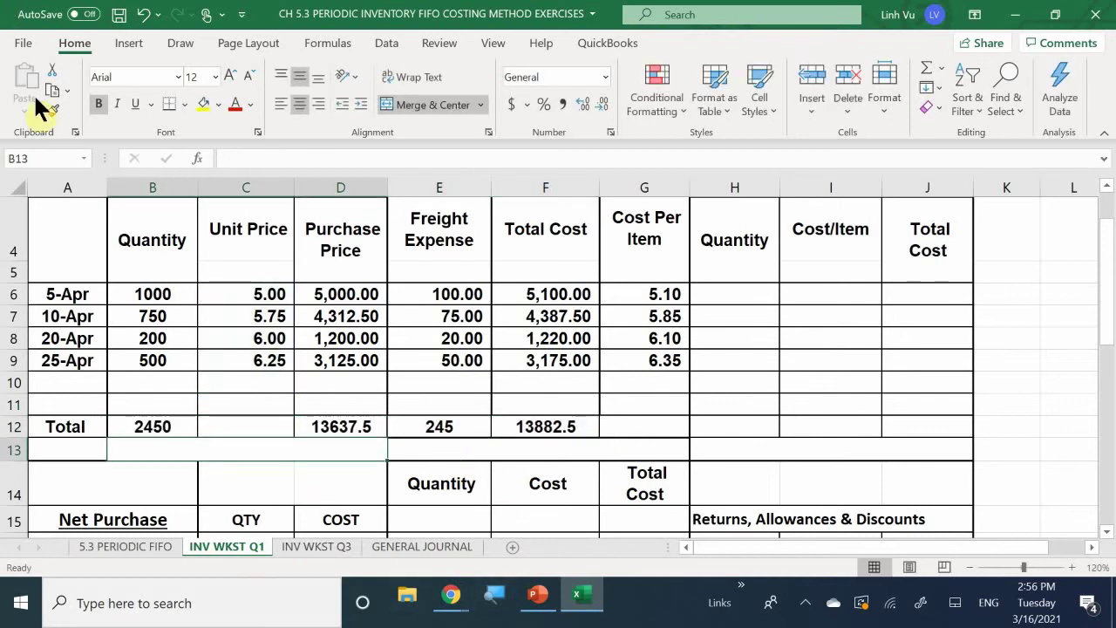
Apply the comma number format to the purchase price, freight and total cost totals in D12:F12
left_click(361, 428)
left_click_drag(361, 428, 534, 436)
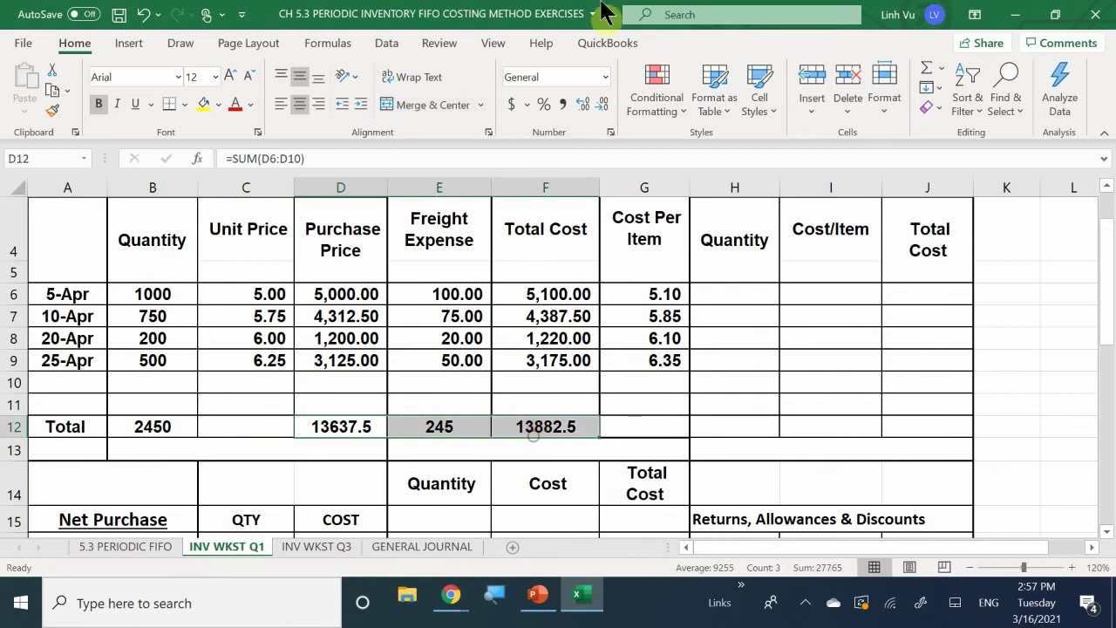
left_click(563, 106)
left_click(442, 440)
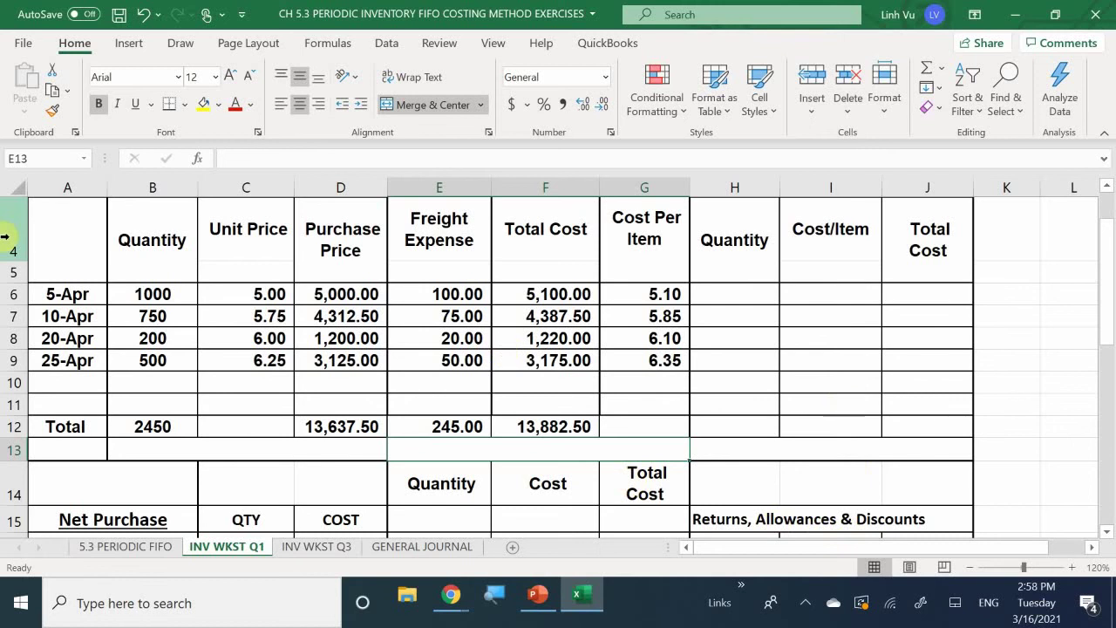
Link the Purchases QTY in C16 of the Net Purchase section to the total quantity with =B12
scroll(199, 420, "down", 1)
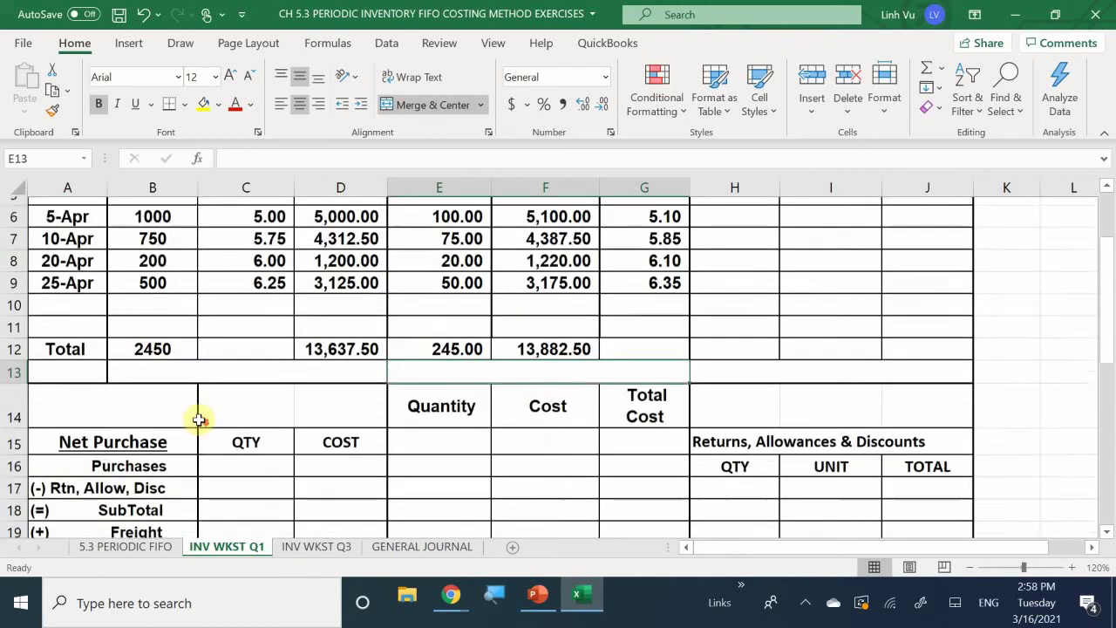
scroll(199, 421, "down", 2)
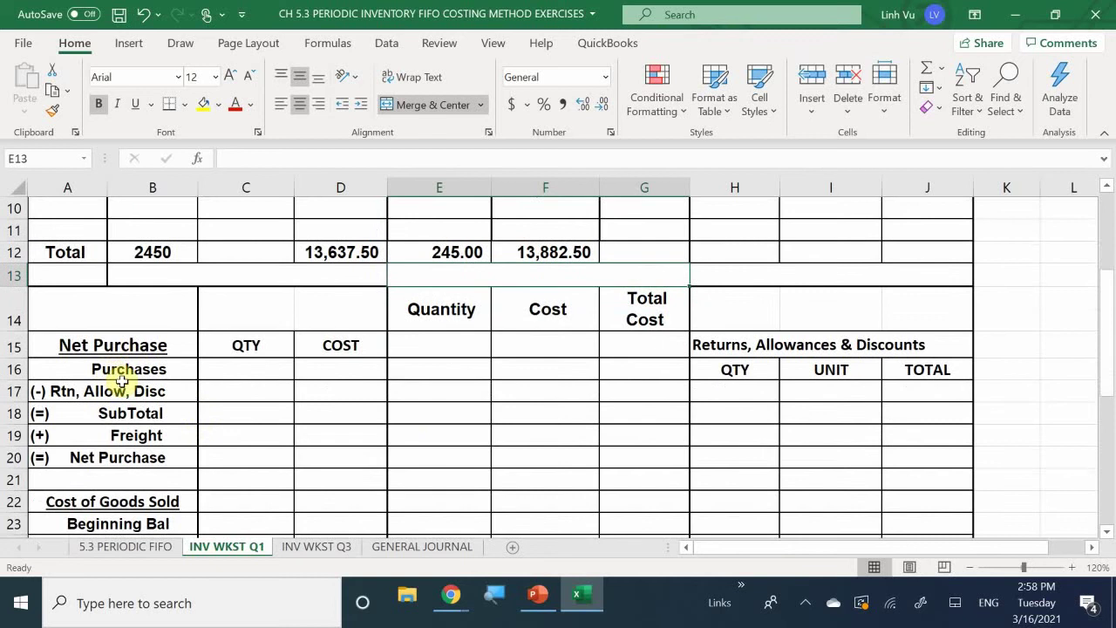
left_click(232, 369)
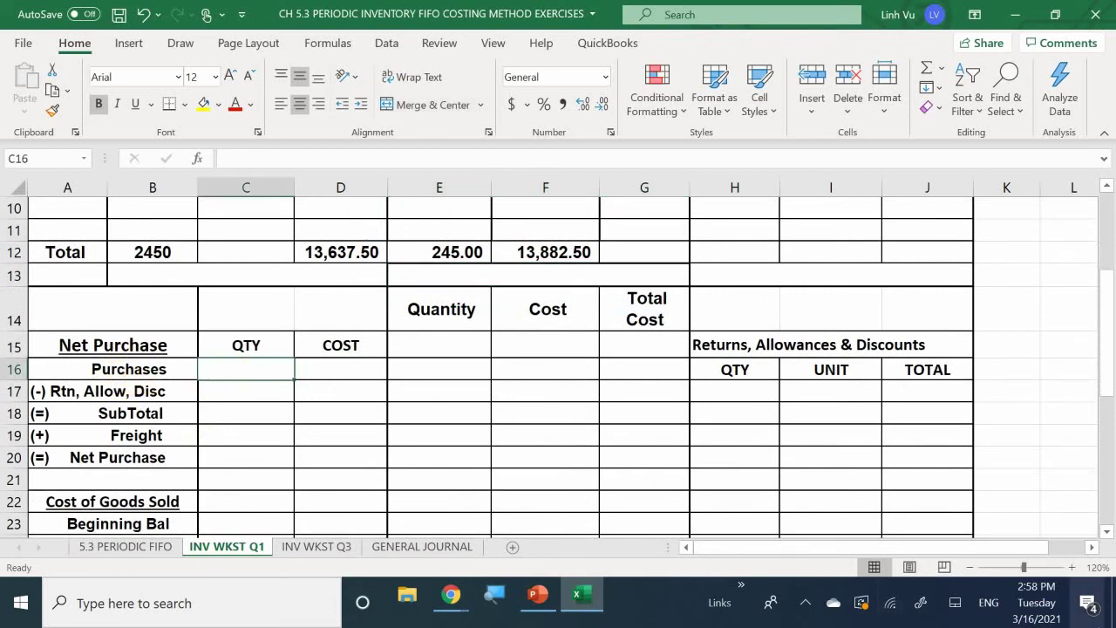
type("=")
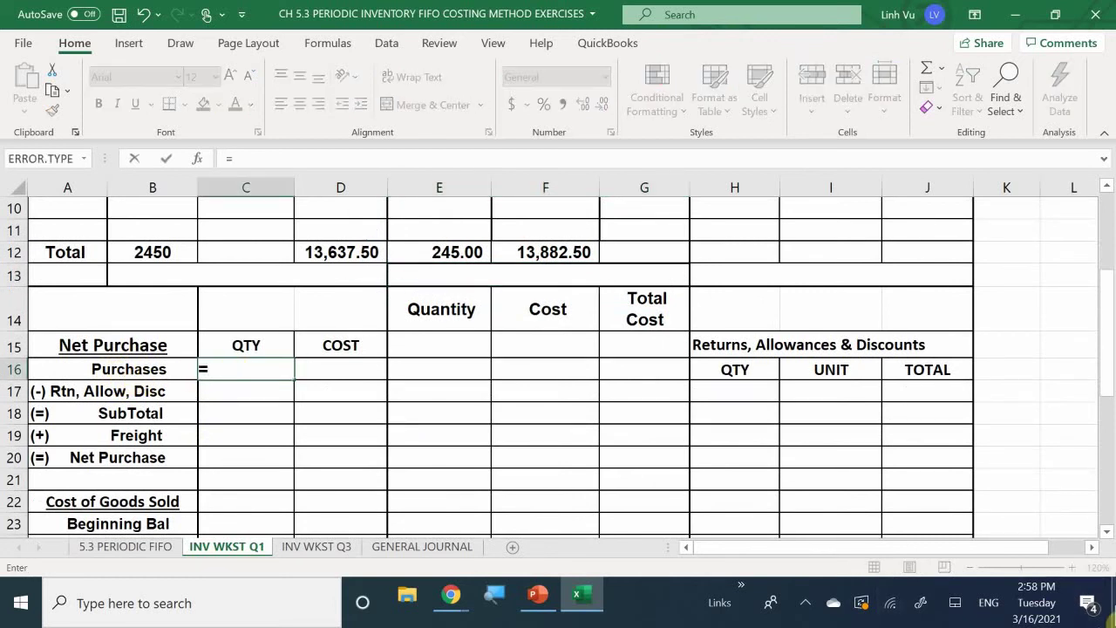
left_click(132, 254)
key("Return")
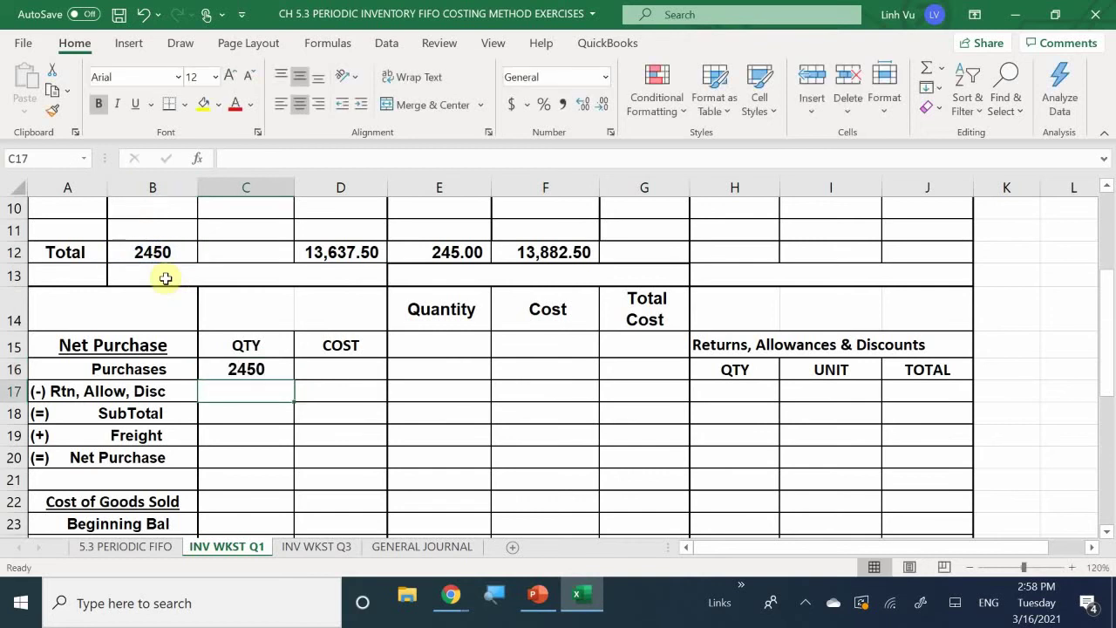
Link the Purchases COST in D16 to the total purchase price with =D12
key("Right")
key("Up")
type("=")
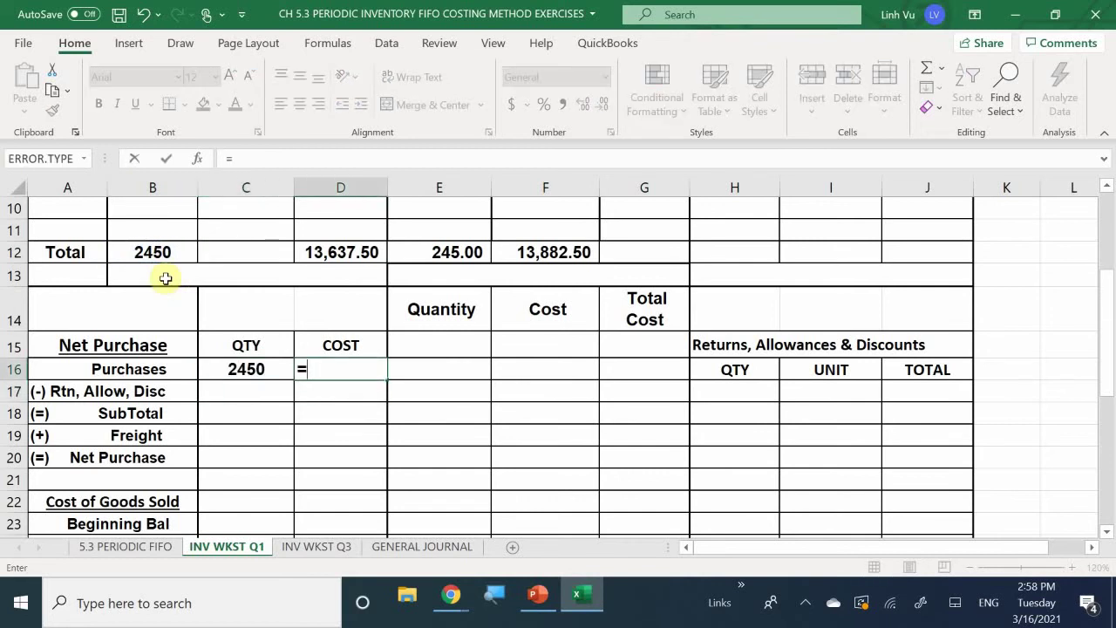
left_click(307, 254)
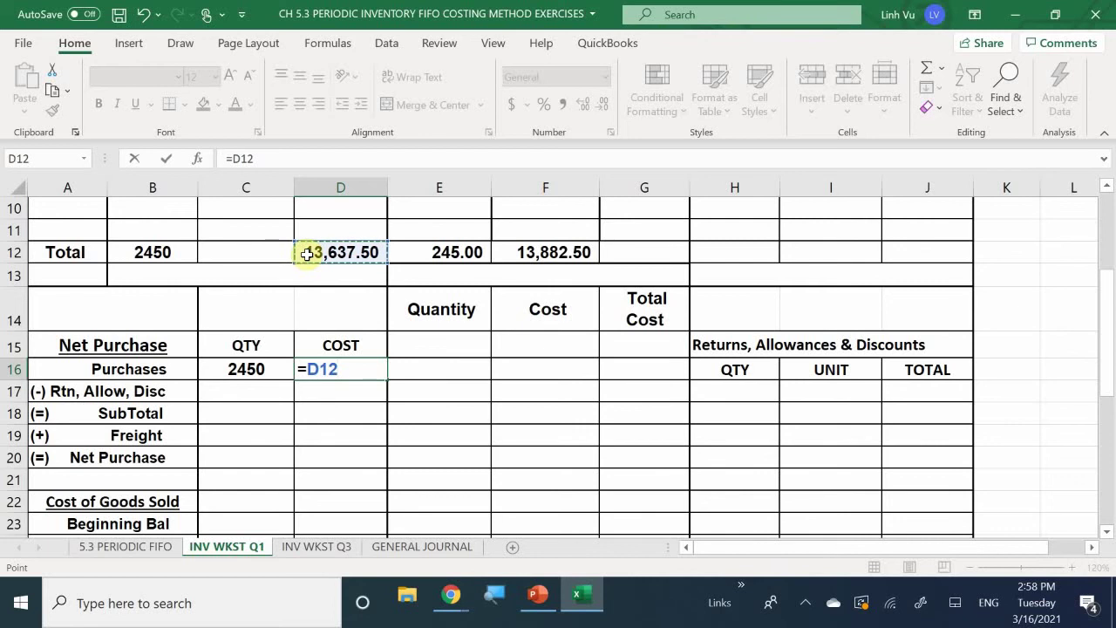
key("Return")
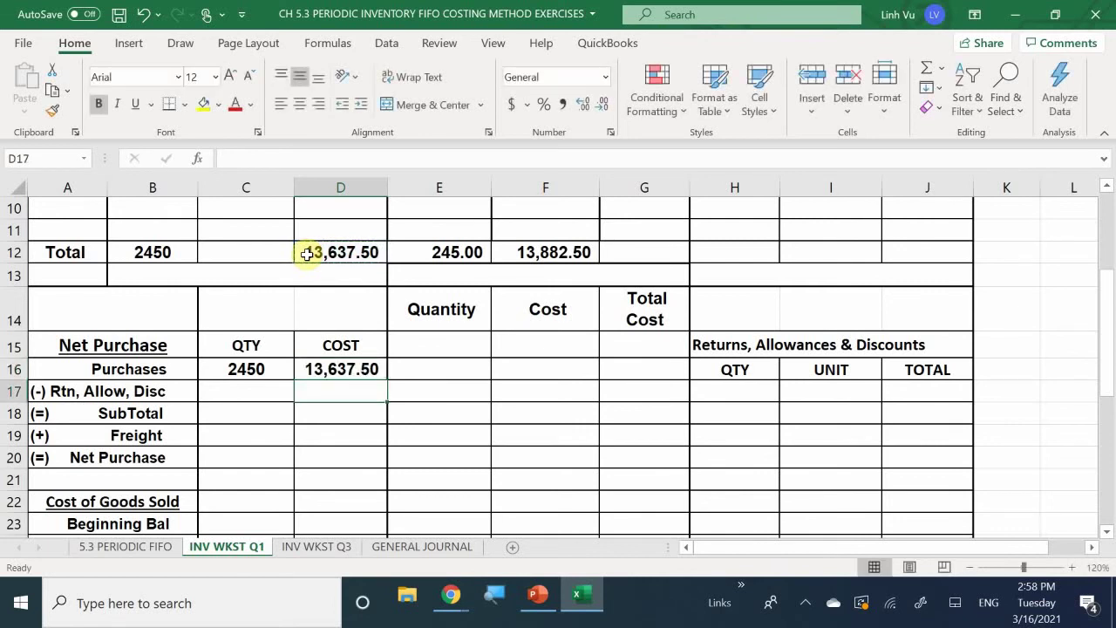
Enter 0 for both the quantity and cost of returns, allowances and discounts in C17 and D17
key("Left")
type("0")
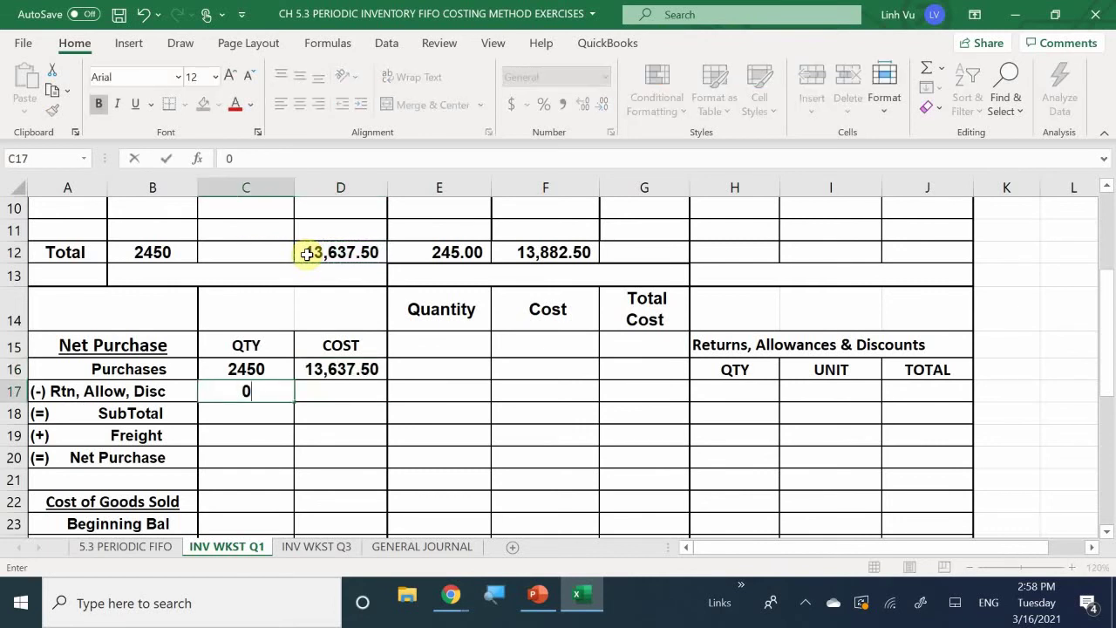
key("Return")
key("Up")
key("Right")
type("0")
key("Return")
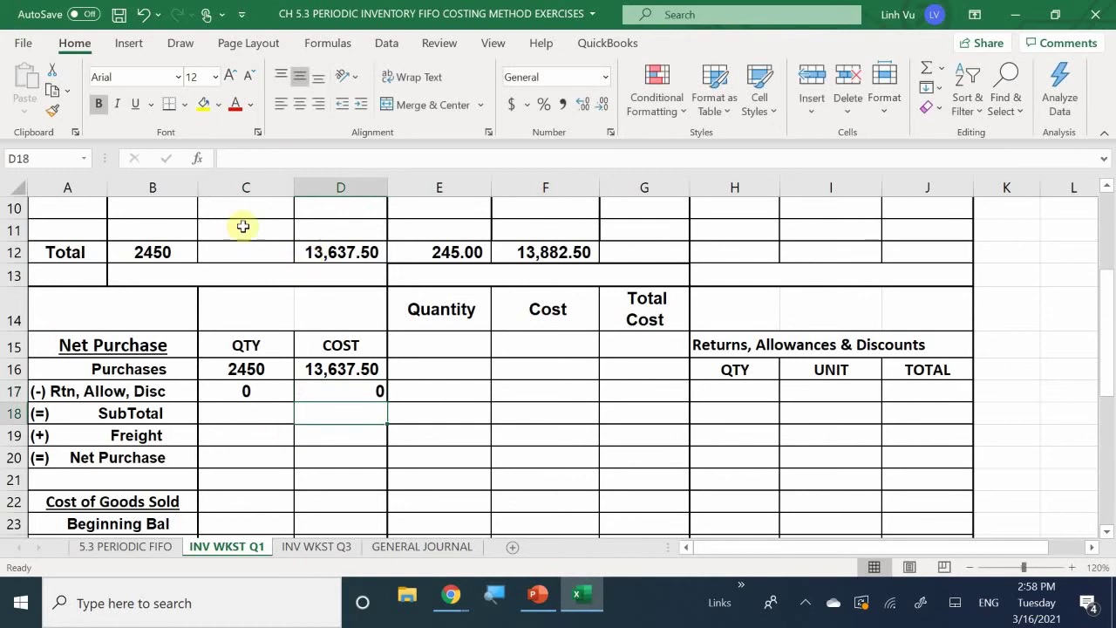
Calculate the SubTotal quantity in C18 with the formula =C16-C17
left_click(250, 415)
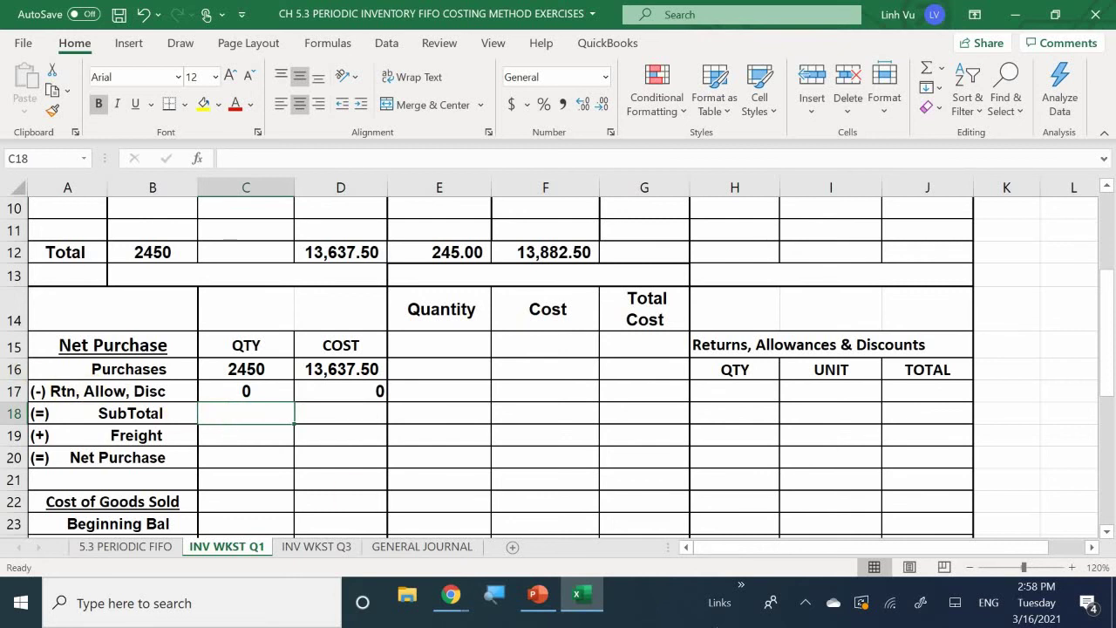
type("=")
key("Up")
key("Up")
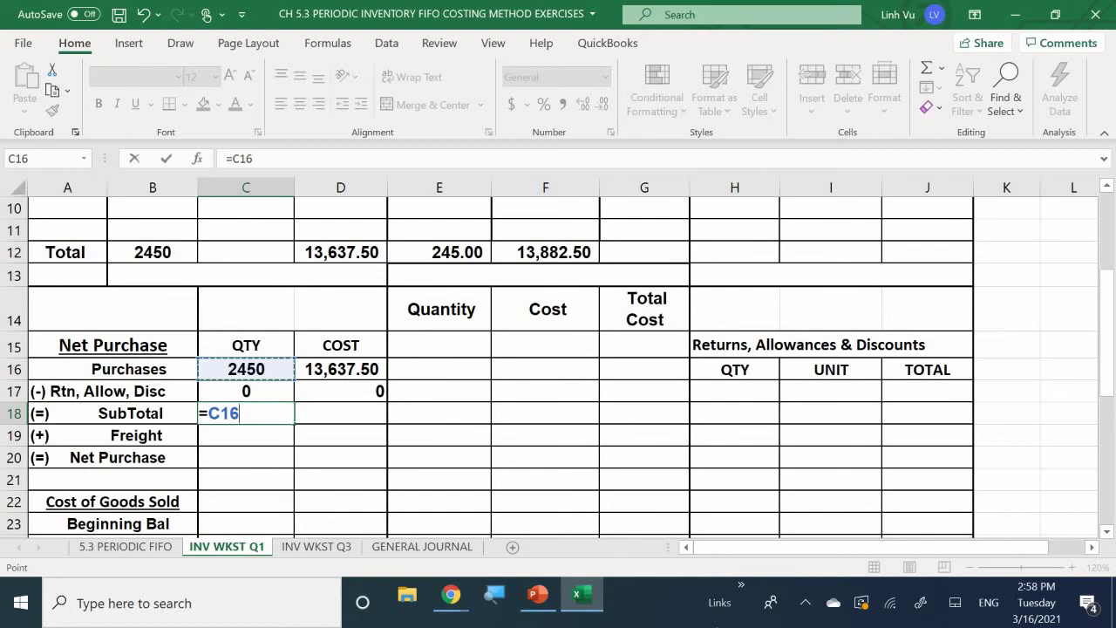
type("-")
key("Up")
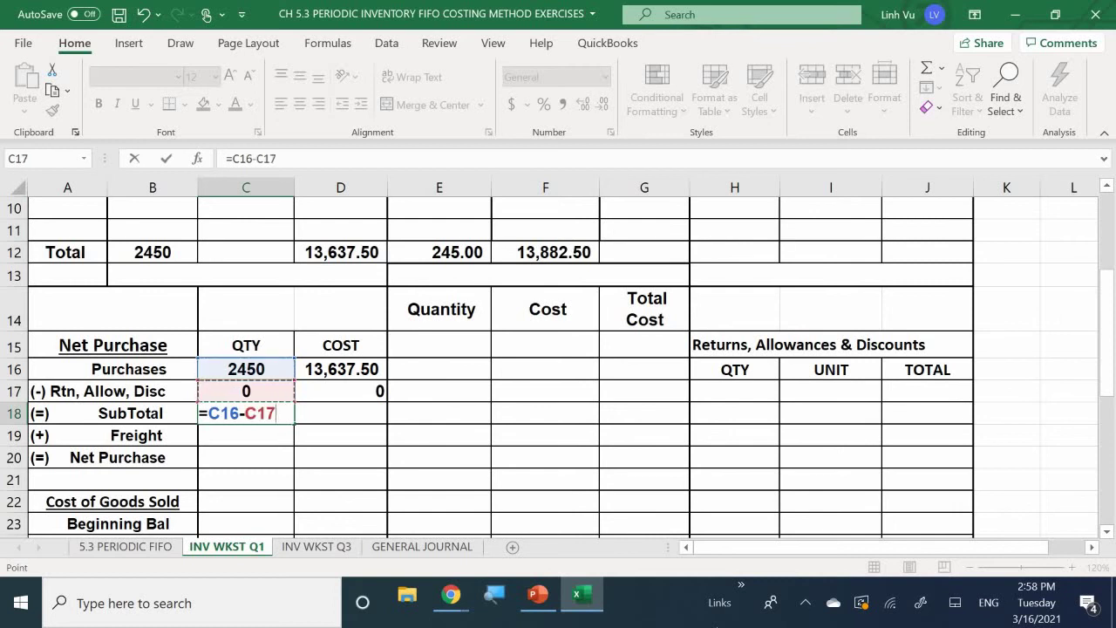
key("Return")
Calculate the SubTotal cost in D18 by subtracting the returns in D17 from the purchases in D16
left_click(340, 413)
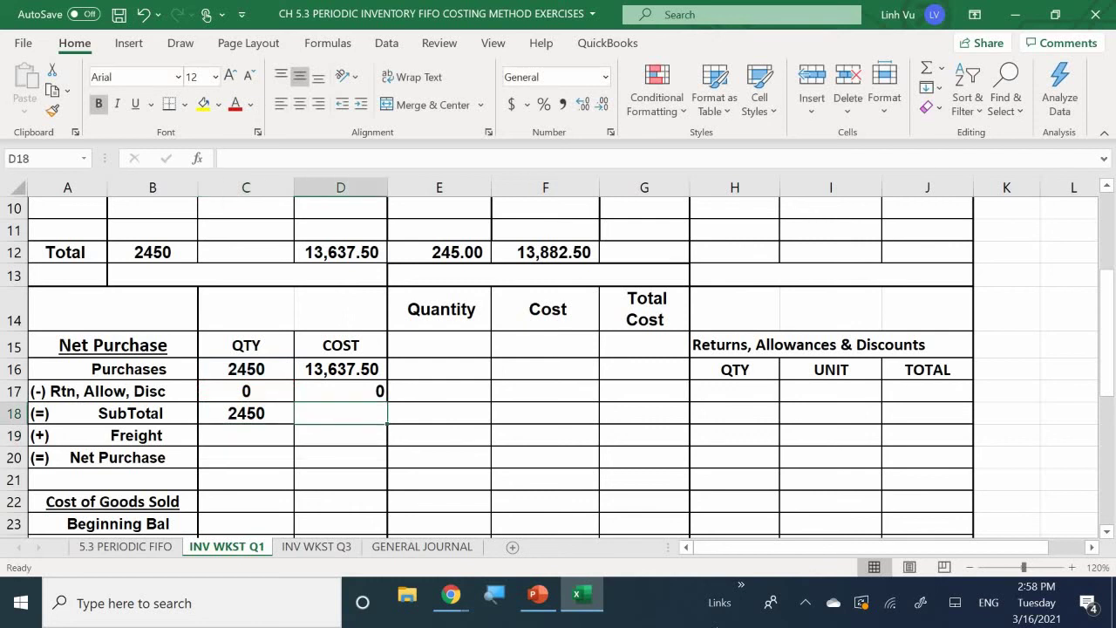
type("=")
key("Up")
key("Up")
type("-")
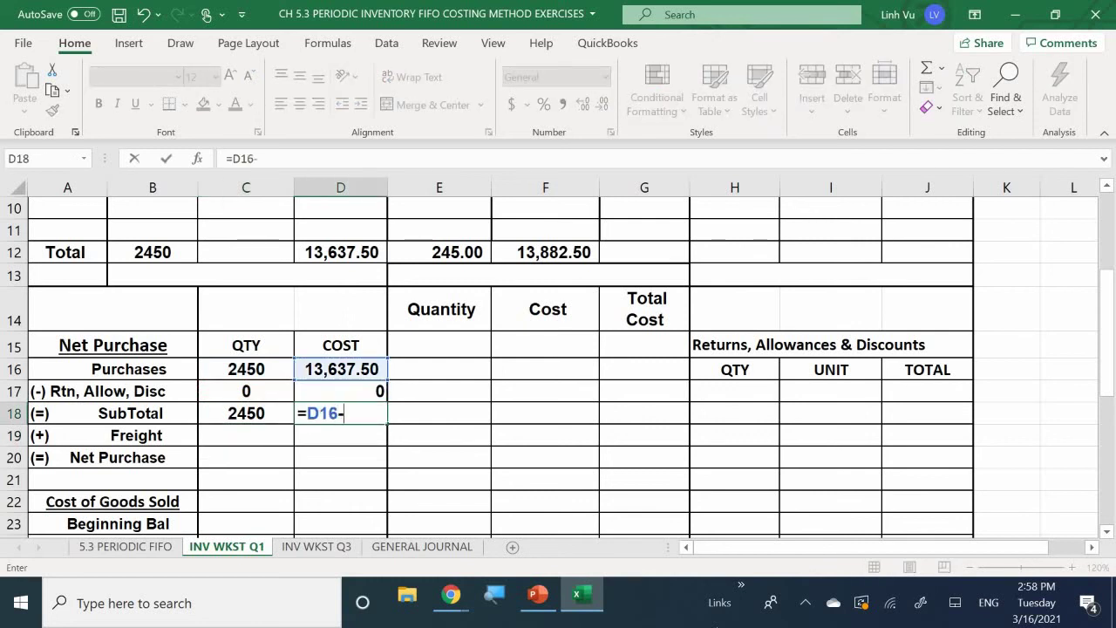
key("Up")
key("Return")
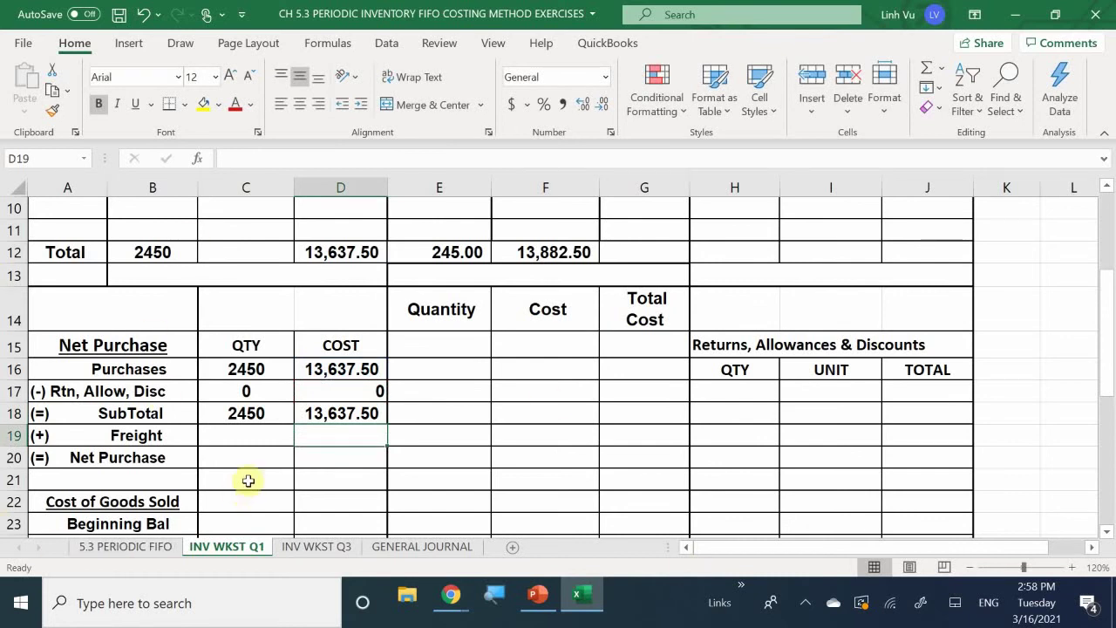
Enter 0 as the Freight quantity in C19 and link the Freight cost in D19 to the freight total with =E12
left_click(236, 436)
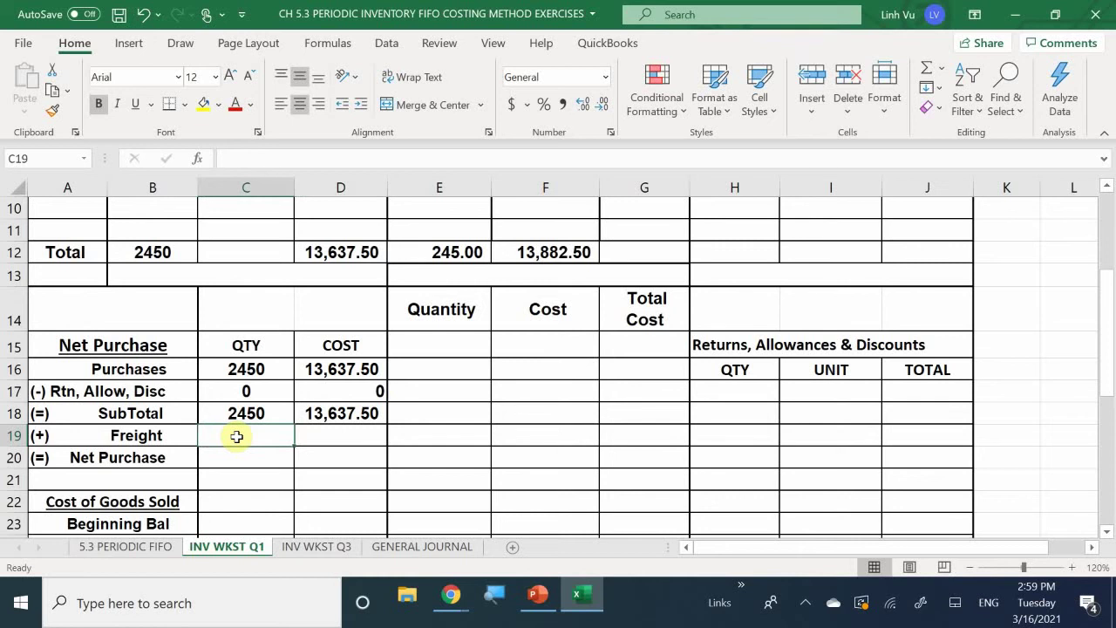
type("0")
key("Tab")
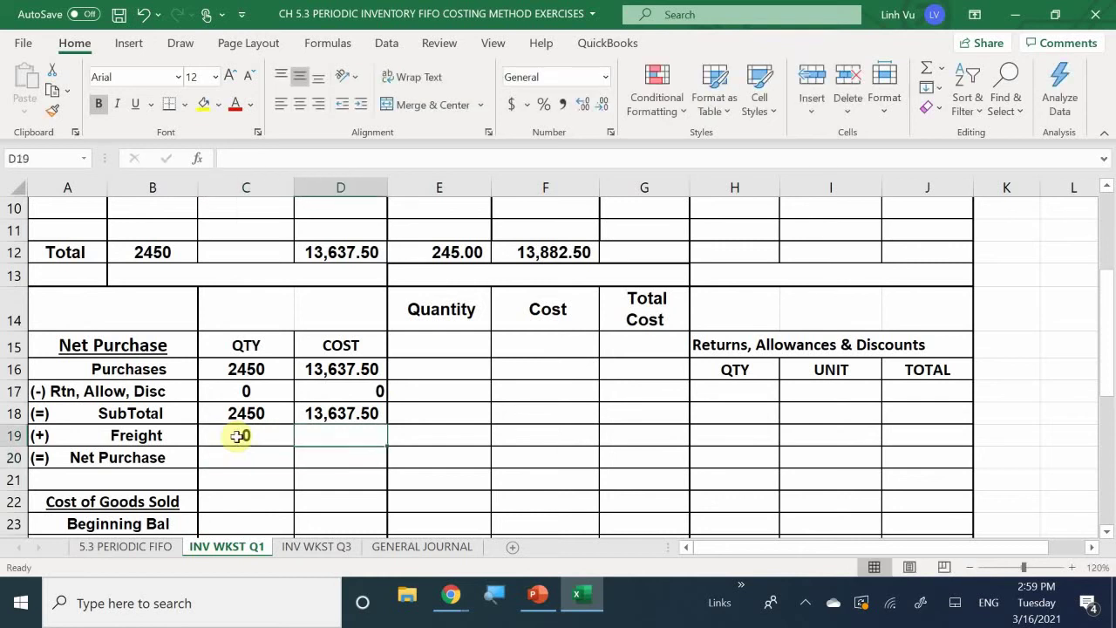
type("=")
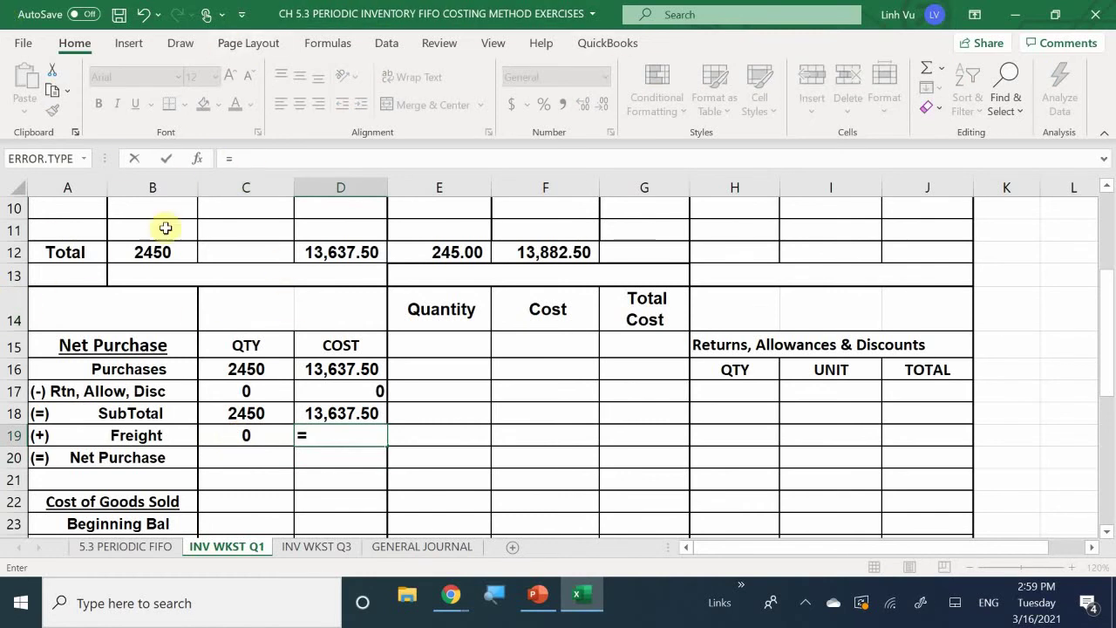
left_click(446, 250)
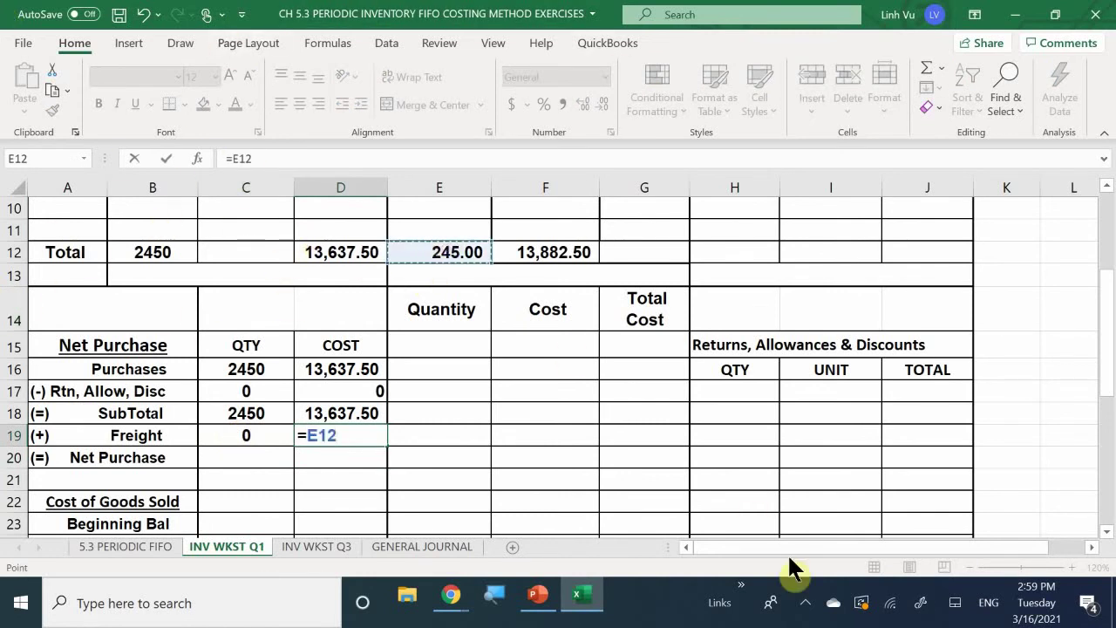
key("Return")
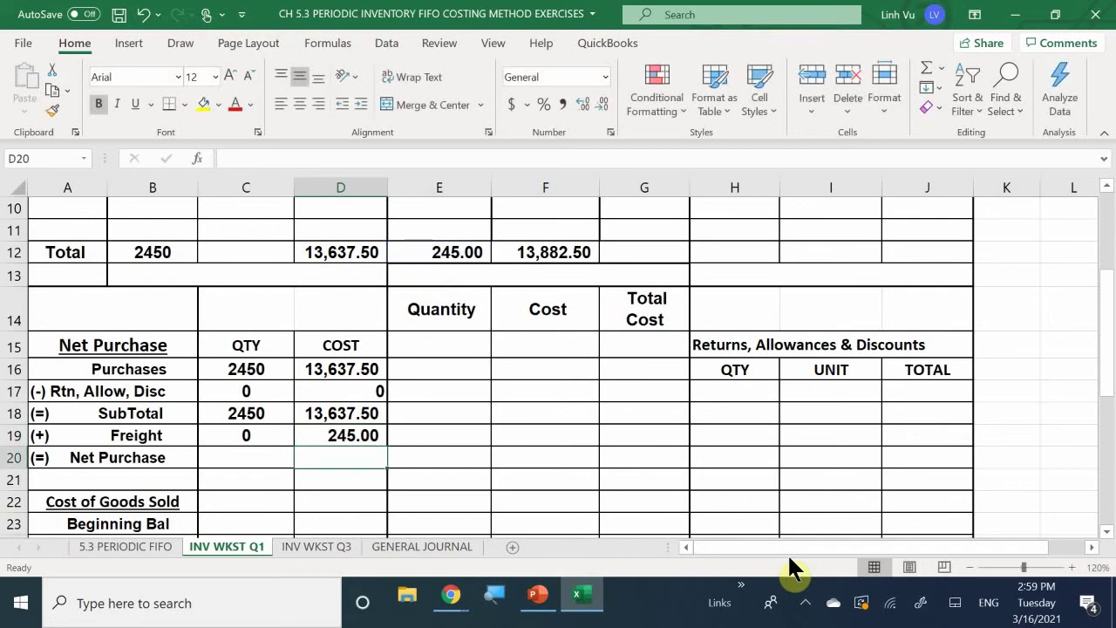
Calculate the Net Purchase quantity in C20 with the formula =C18+C19
key("Left")
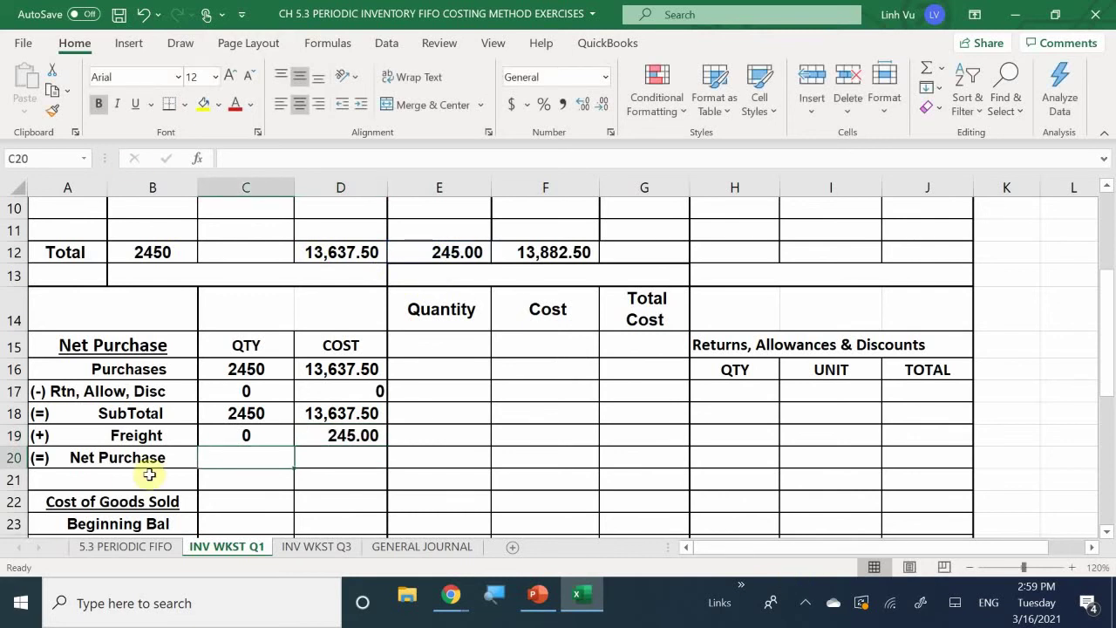
type("=")
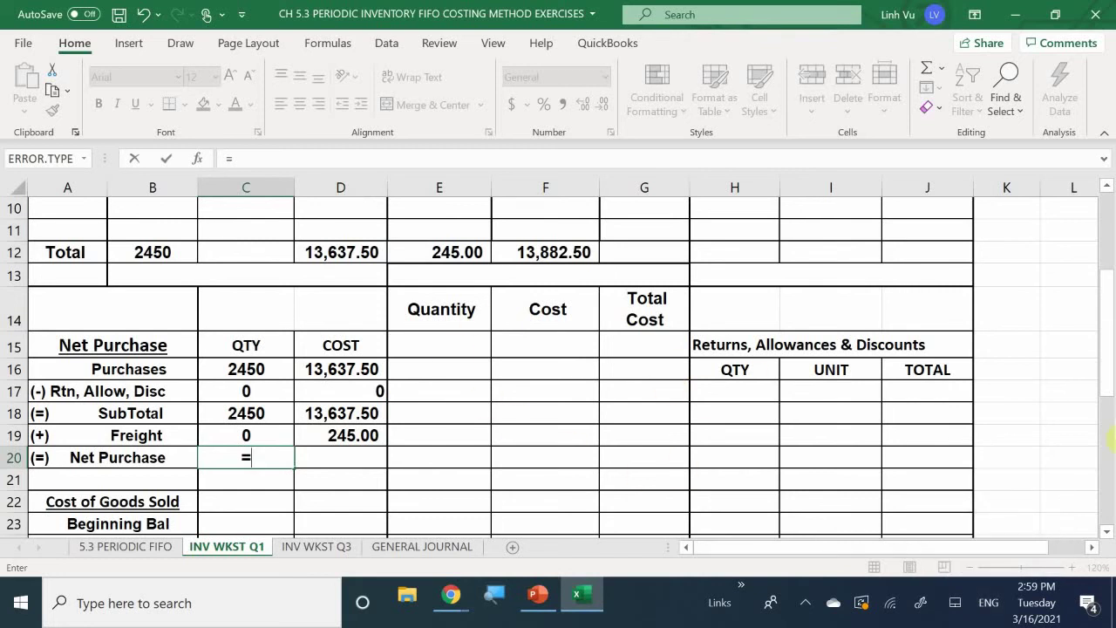
left_click(237, 408)
type("+")
left_click(266, 440)
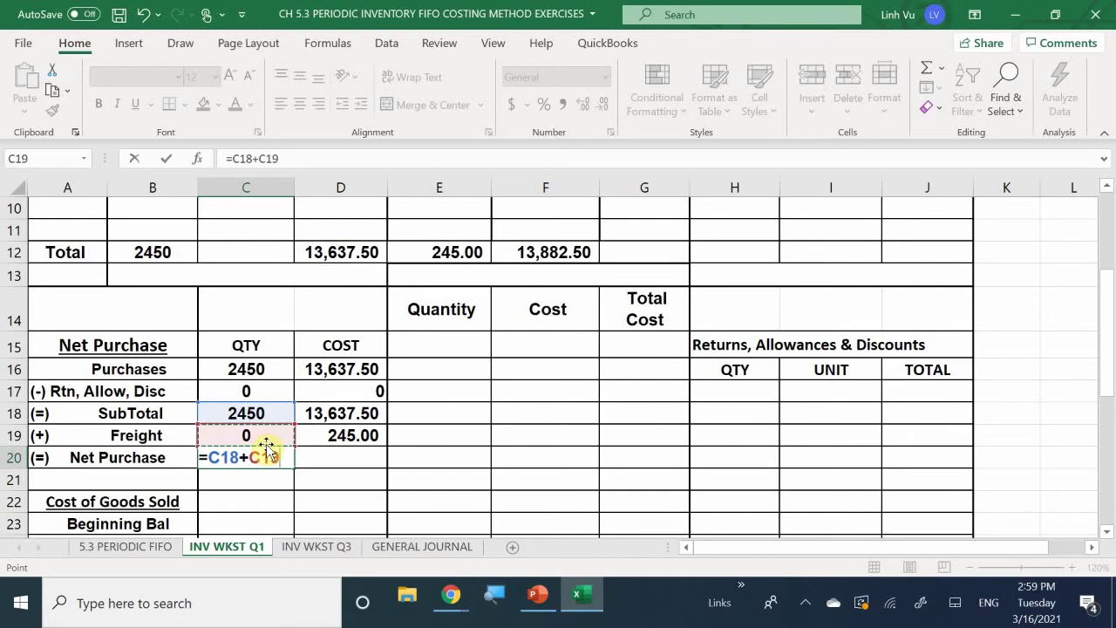
key("Return")
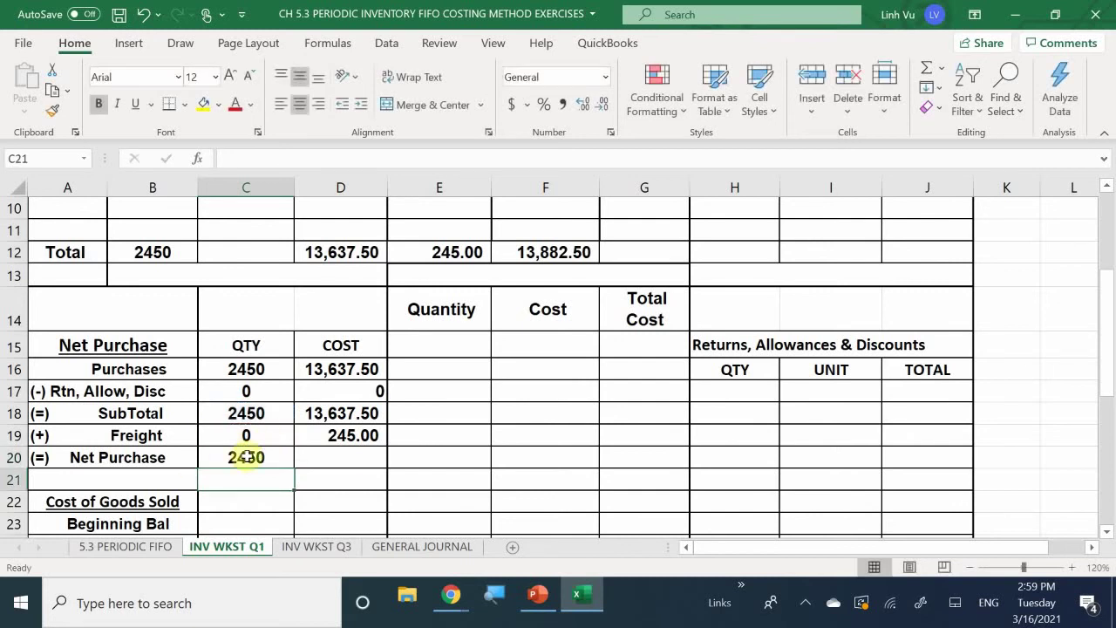
Calculate the Net Purchase cost in D20 with the formula =D18+D19
left_click(326, 460)
type("=")
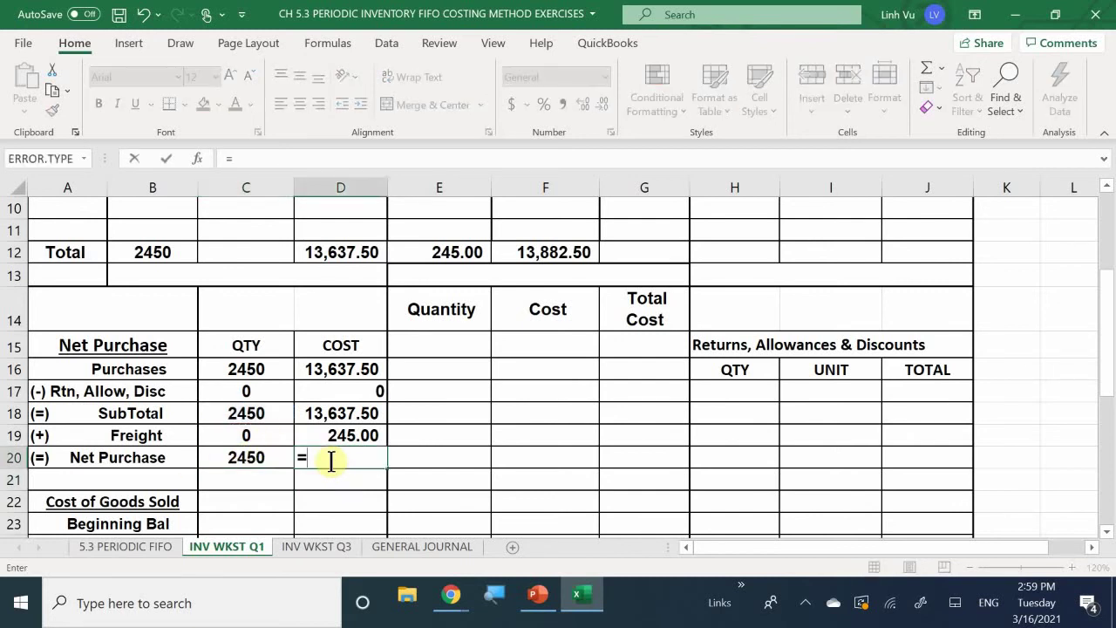
key("Up")
key("Up")
type("+")
key("Up")
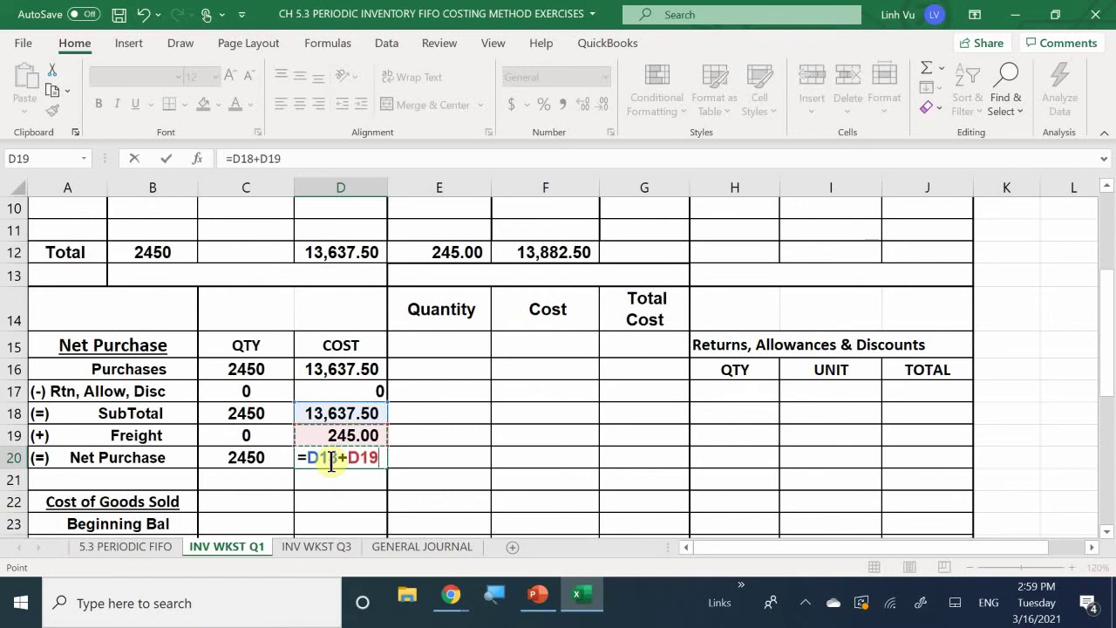
key("Return")
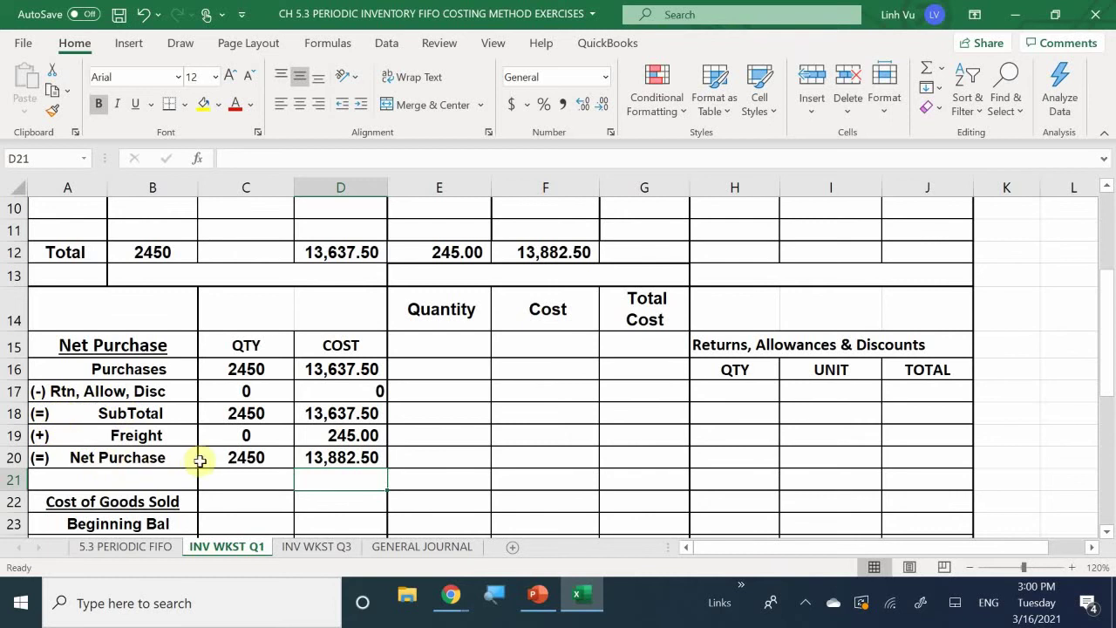
left_click(245, 461)
left_click(334, 458)
left_click(219, 452)
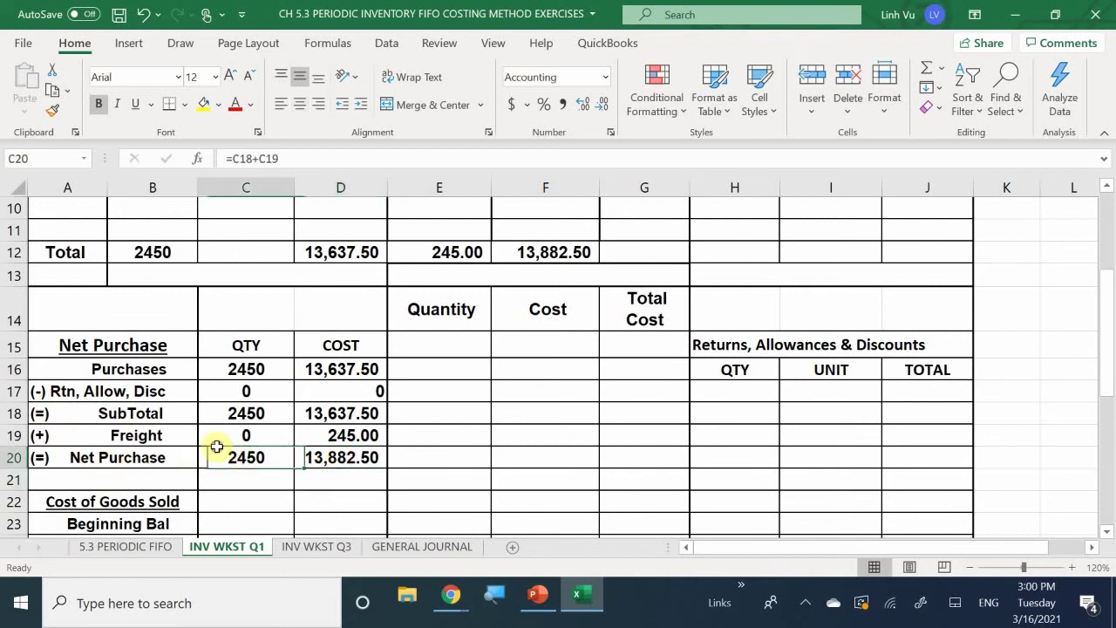
Enter 0 for both the Beginning Bal quantity in C23 and the Beginning Bal cost in D23
left_click(327, 471)
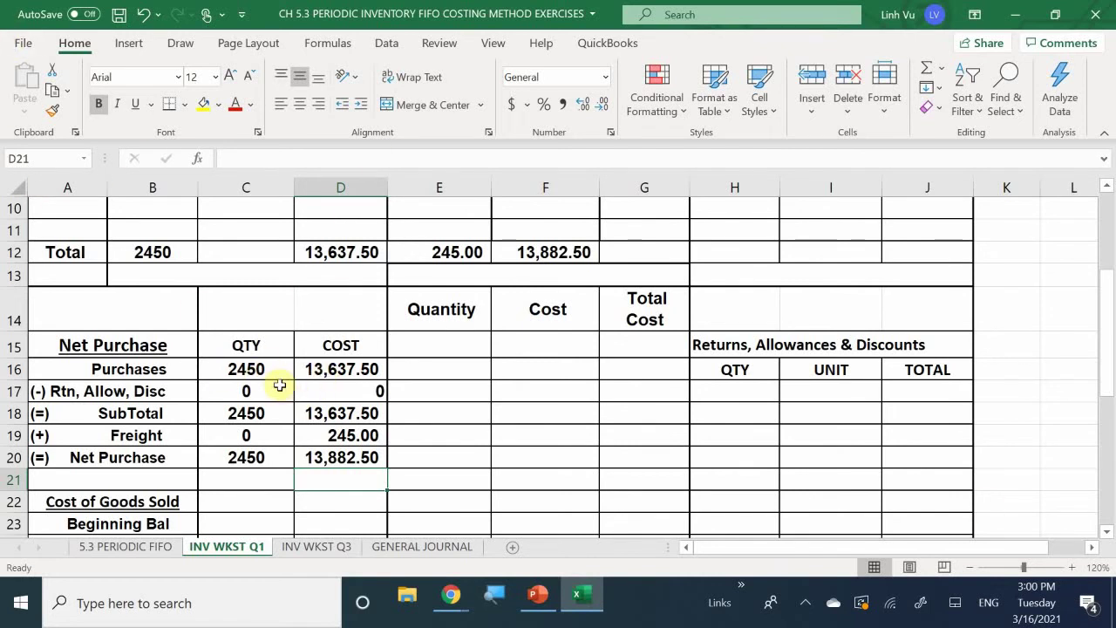
scroll(236, 431, "down", 1)
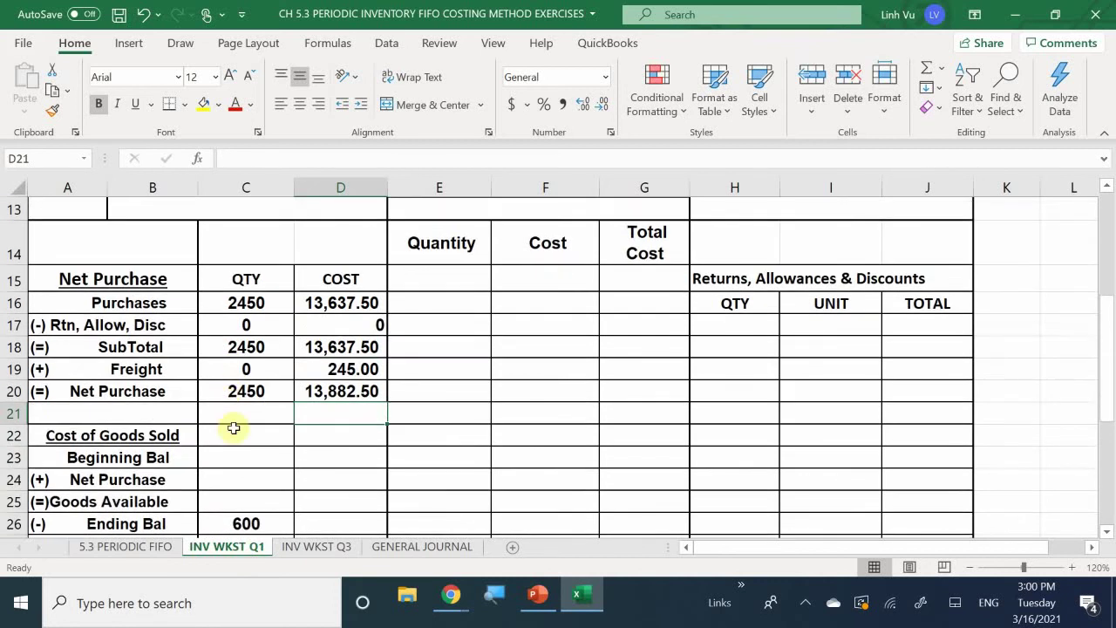
scroll(232, 426, "down", 1)
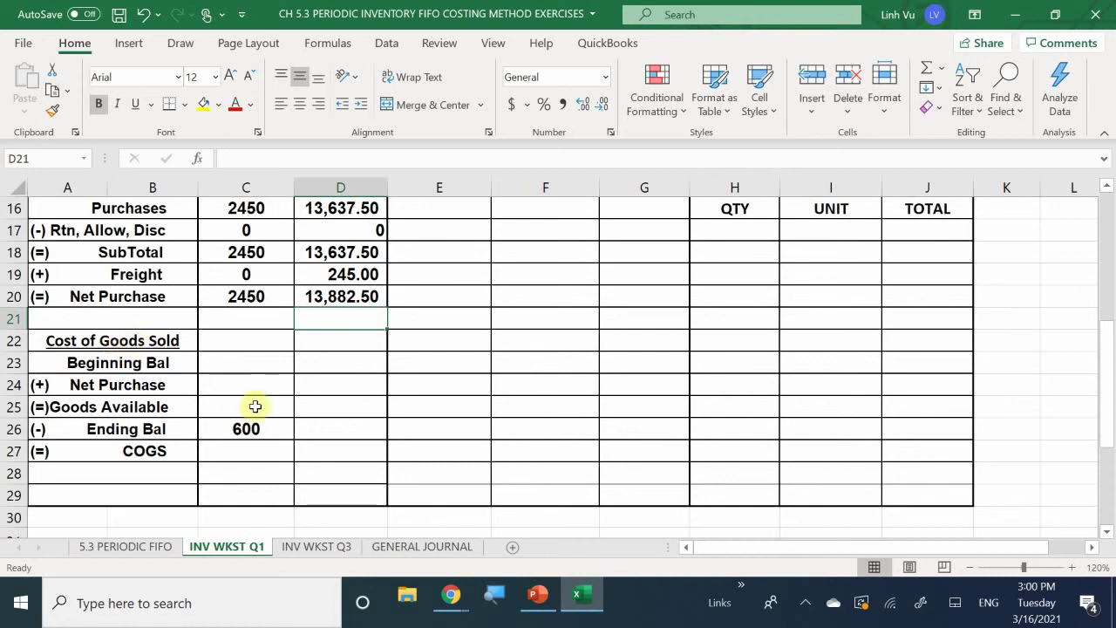
left_click(246, 363)
scroll(560, 508, "up", 1)
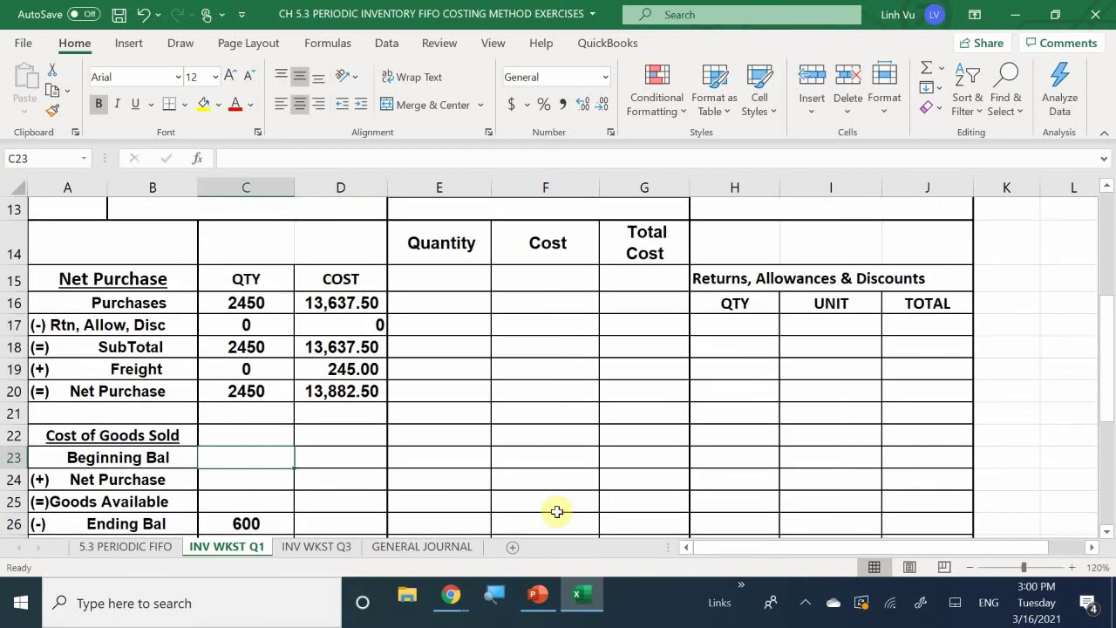
scroll(556, 523, "down", 1)
scroll(558, 526, "down", 1)
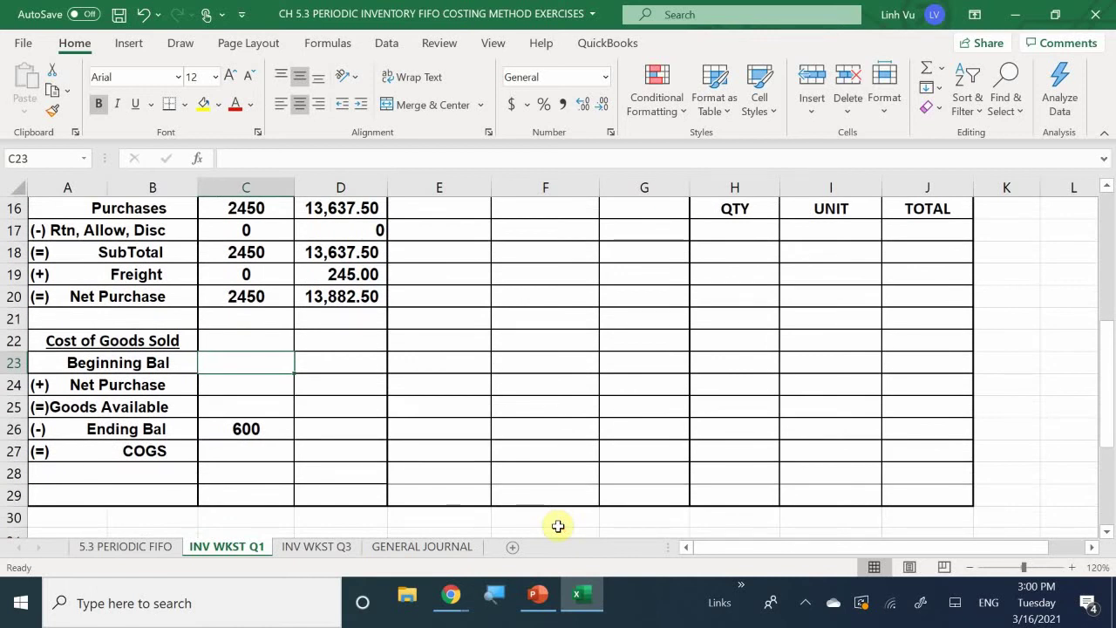
type("0")
key("Tab")
type("0.")
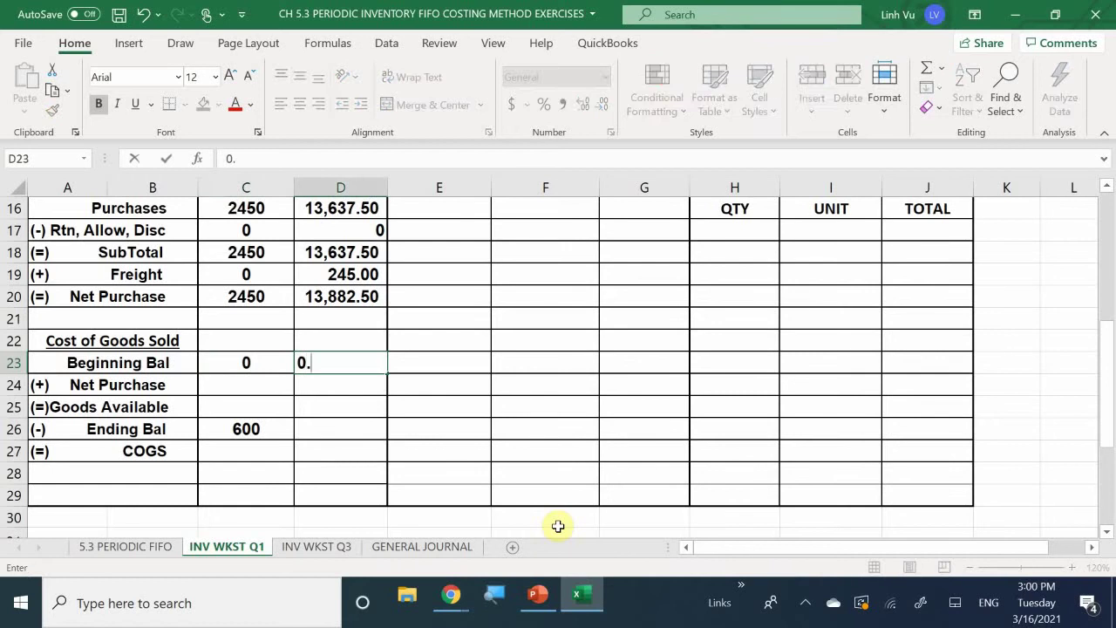
key("Return")
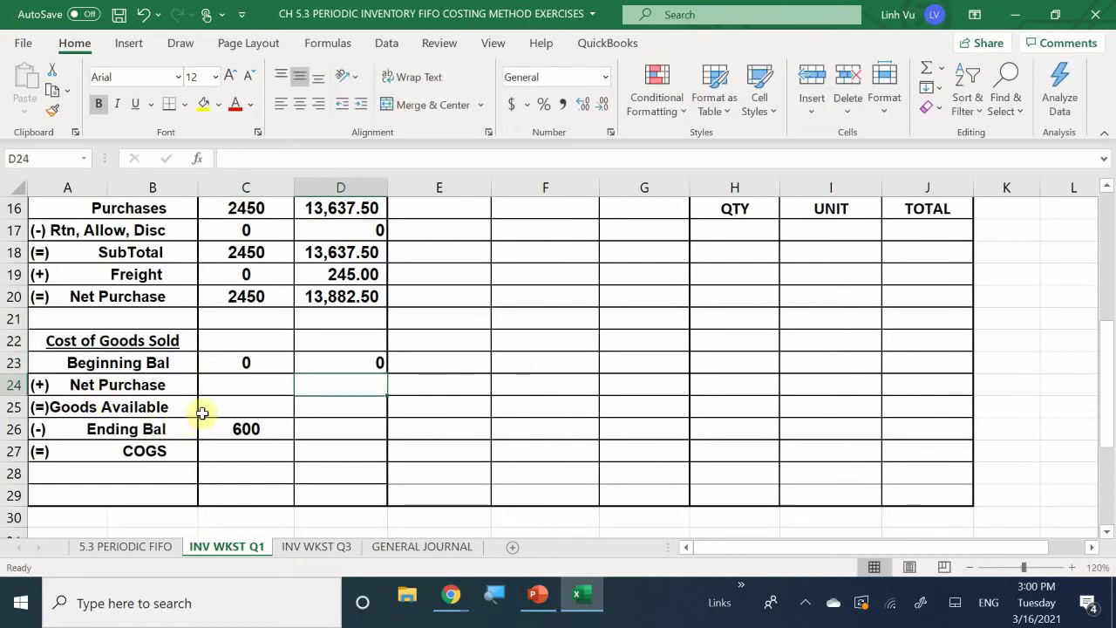
Link the Cost of Goods Sold section's Net Purchase quantity in C24 to the quantity above with =C20
left_click(236, 386)
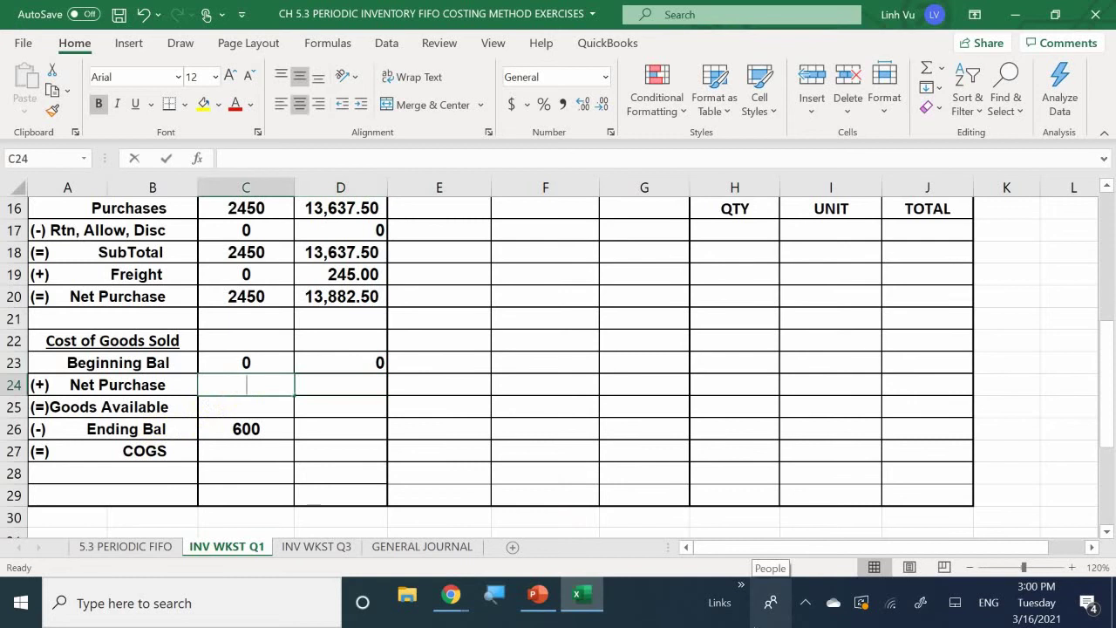
type("=")
key("Up")
key("Up")
key("Up")
key("Up")
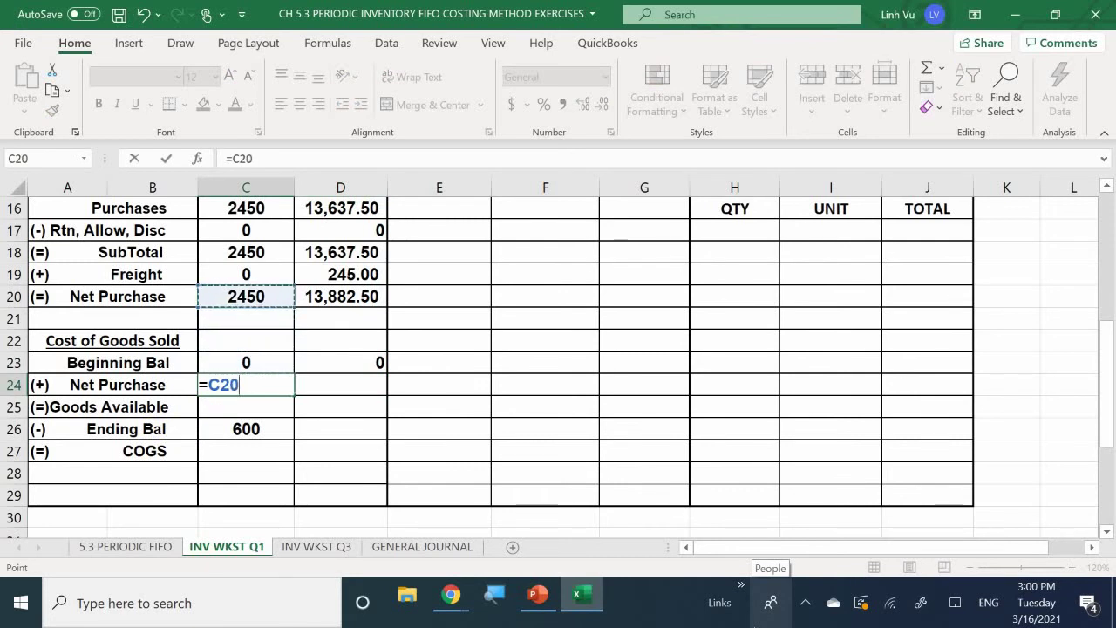
key("Return")
Link the Cost of Goods Sold section's Net Purchase cost in D24 to the cost above with =D20
left_click(340, 384)
type("=")
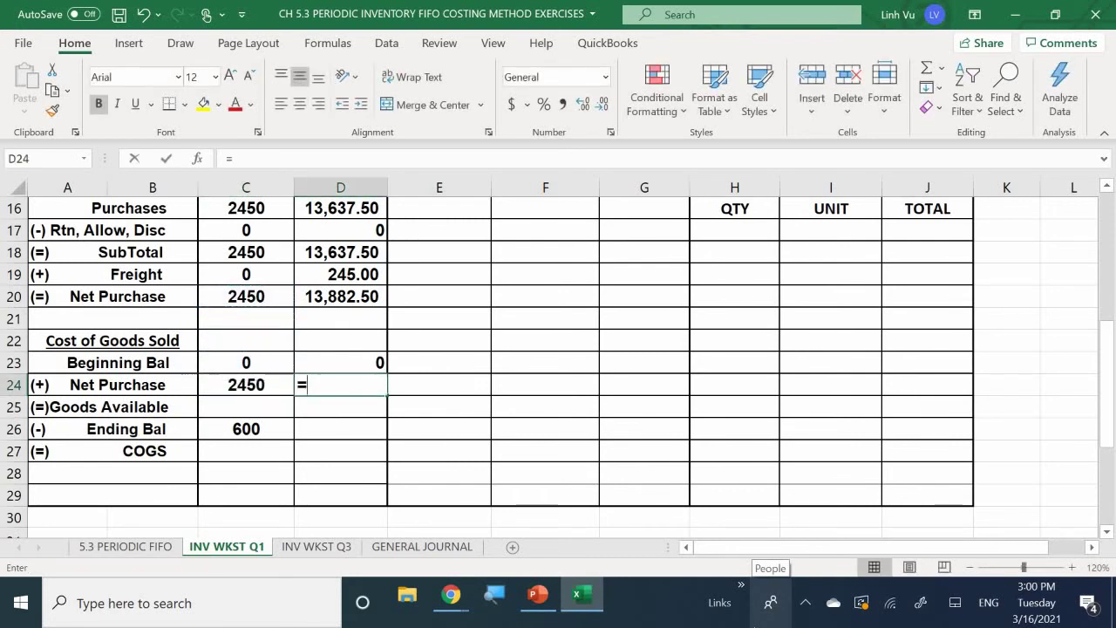
key("Up")
key("Up")
key("Up")
key("Up")
key("Return")
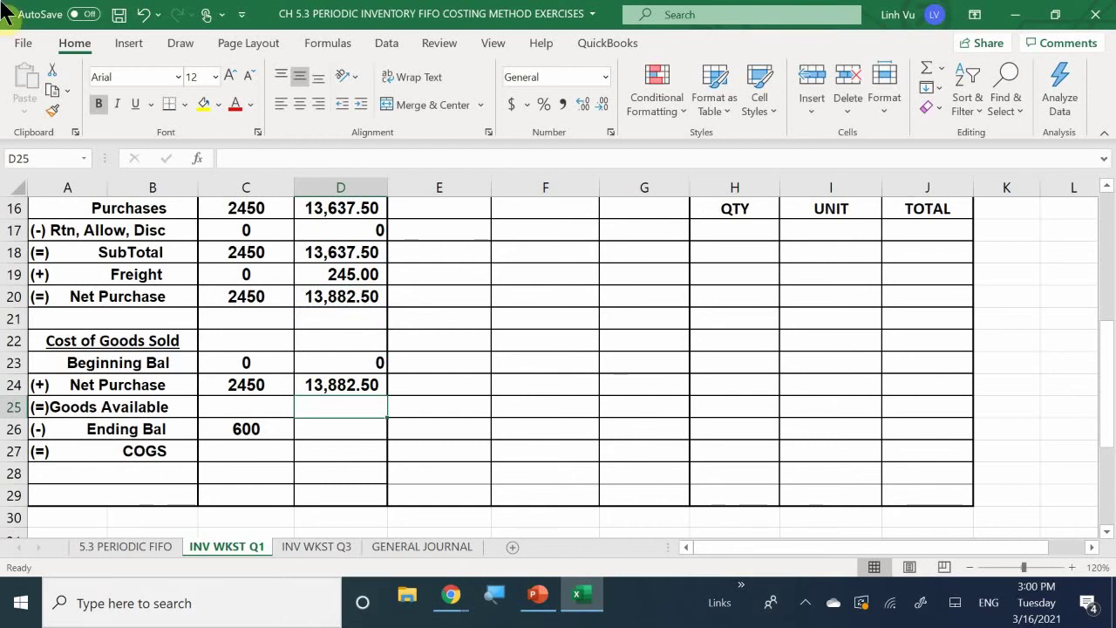
Calculate the Goods Available quantity in C25 with the formula =C23+C24
left_click(247, 407)
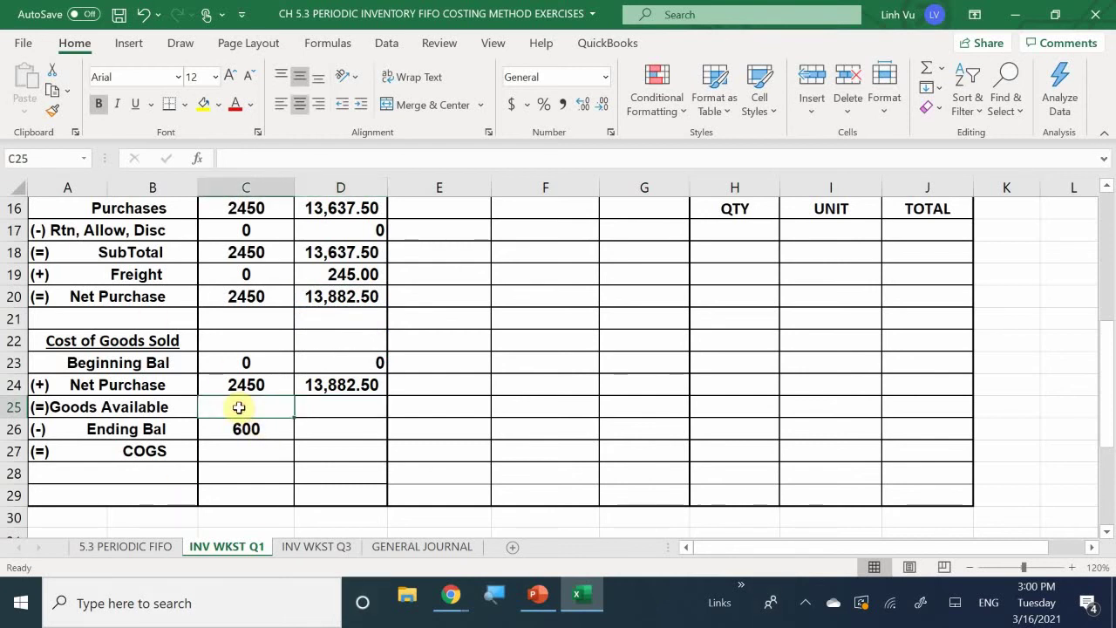
type("=")
key("Up")
key("Up")
type("+")
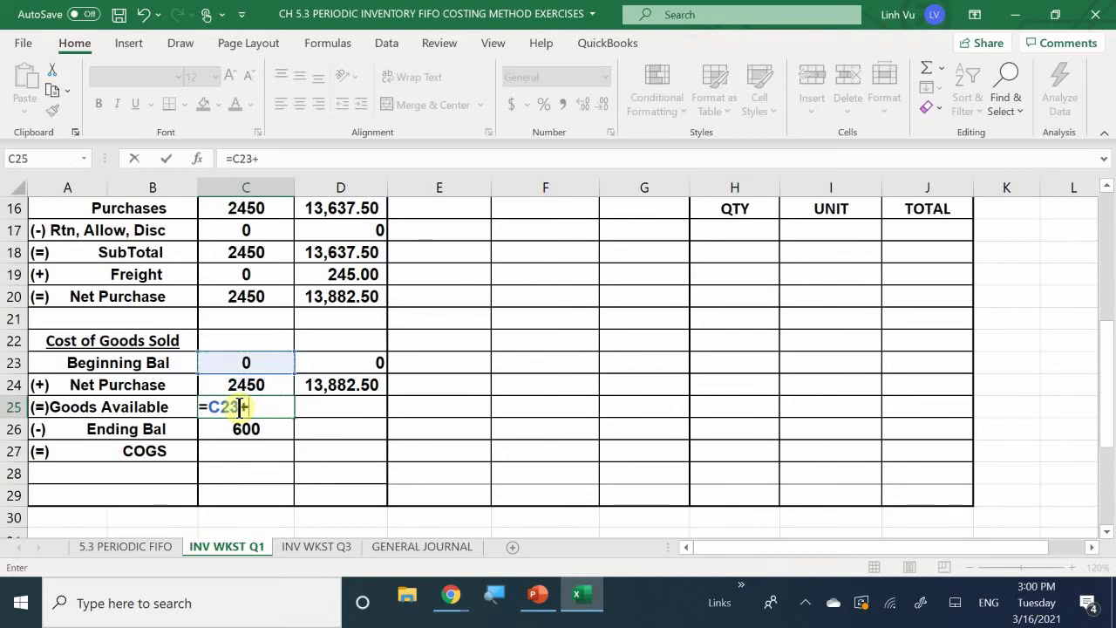
key("Up")
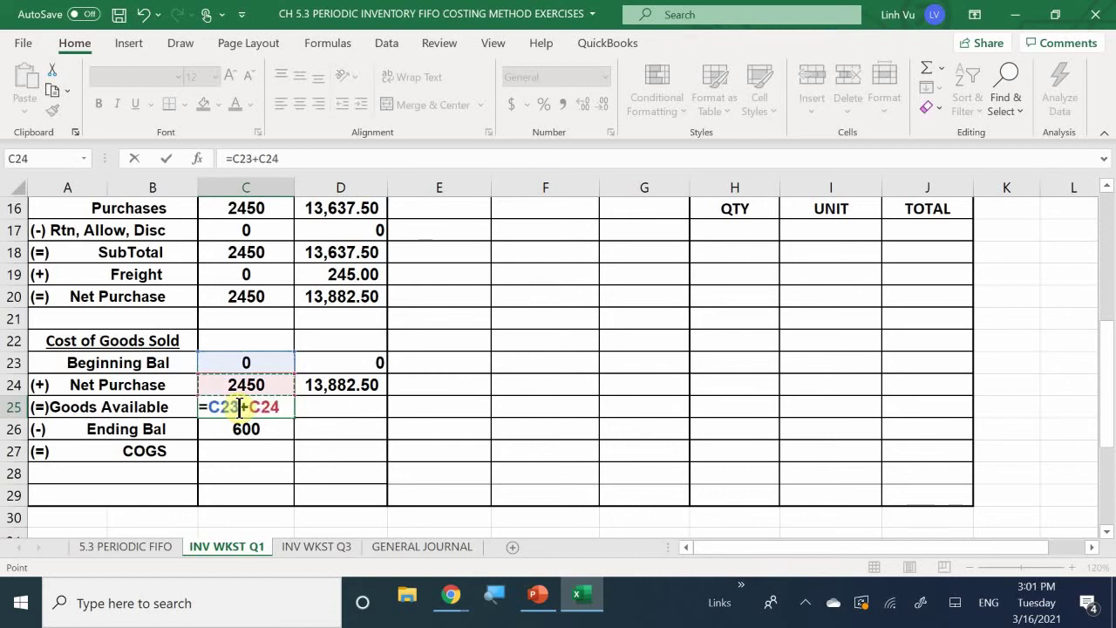
key("Return")
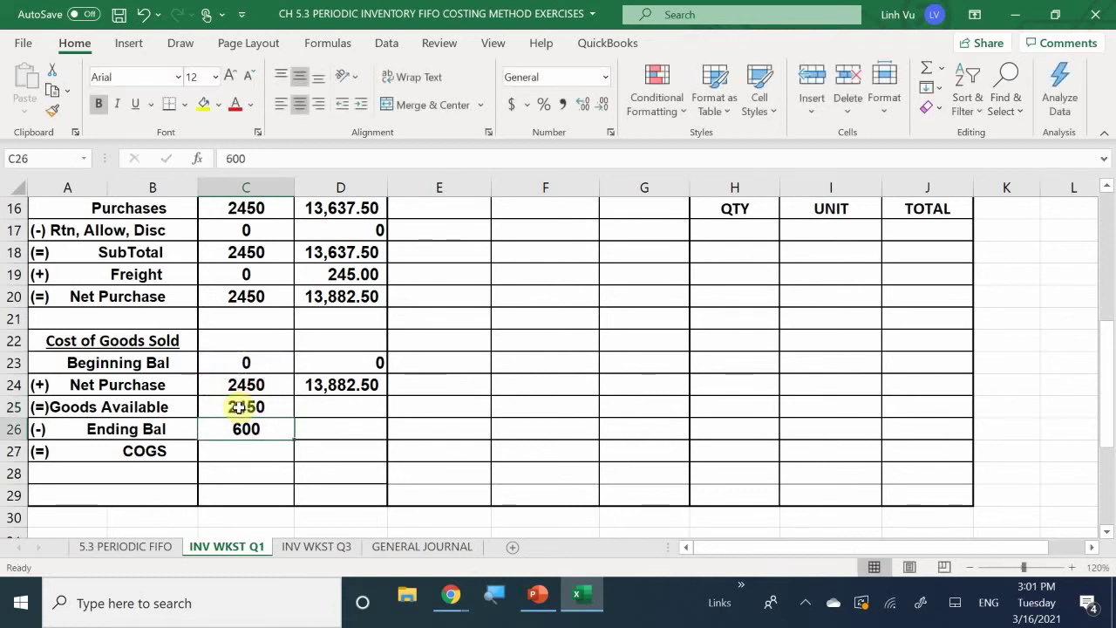
Calculate the Goods Available cost in D25 by adding the beginning balance in D23 and the net purchase in D24
key("Right")
key("Up")
type("=")
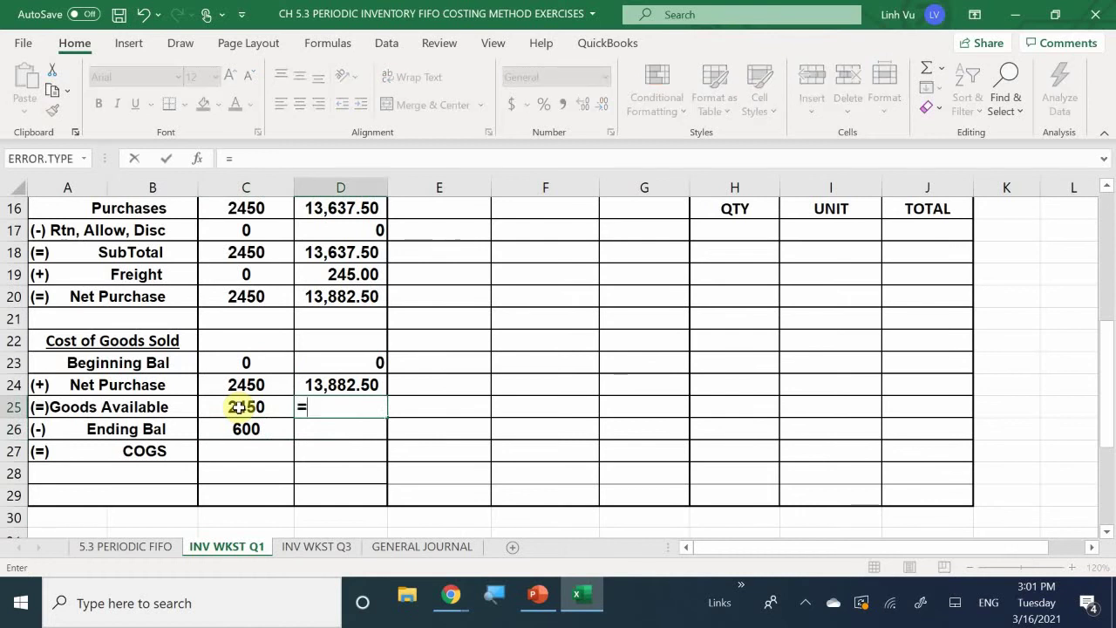
key("Up")
key("Up")
type("+")
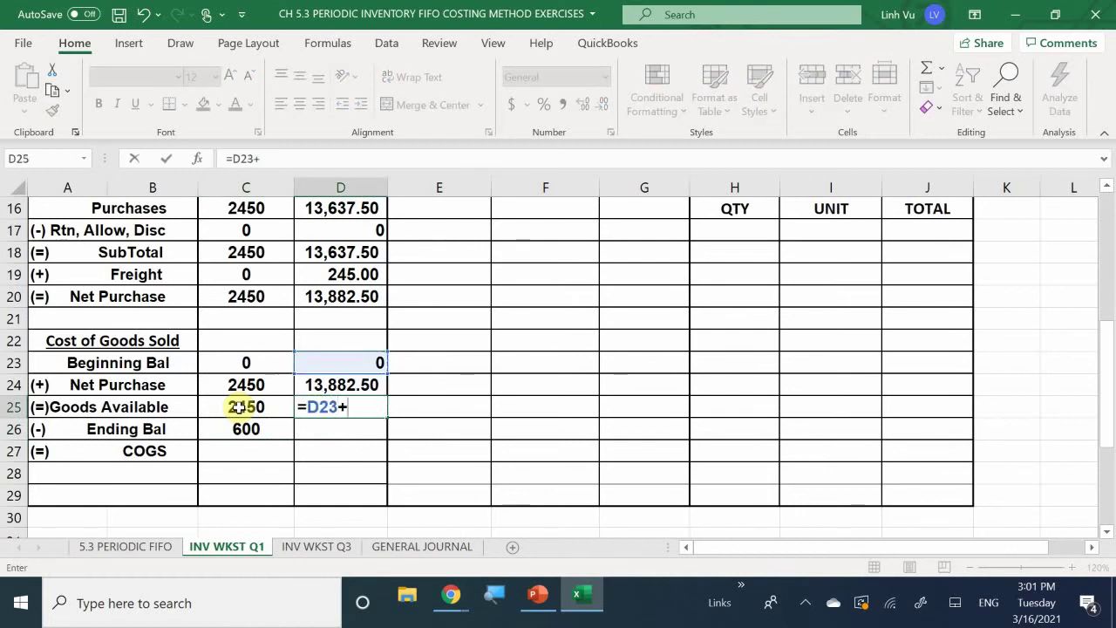
key("Up")
key("Return")
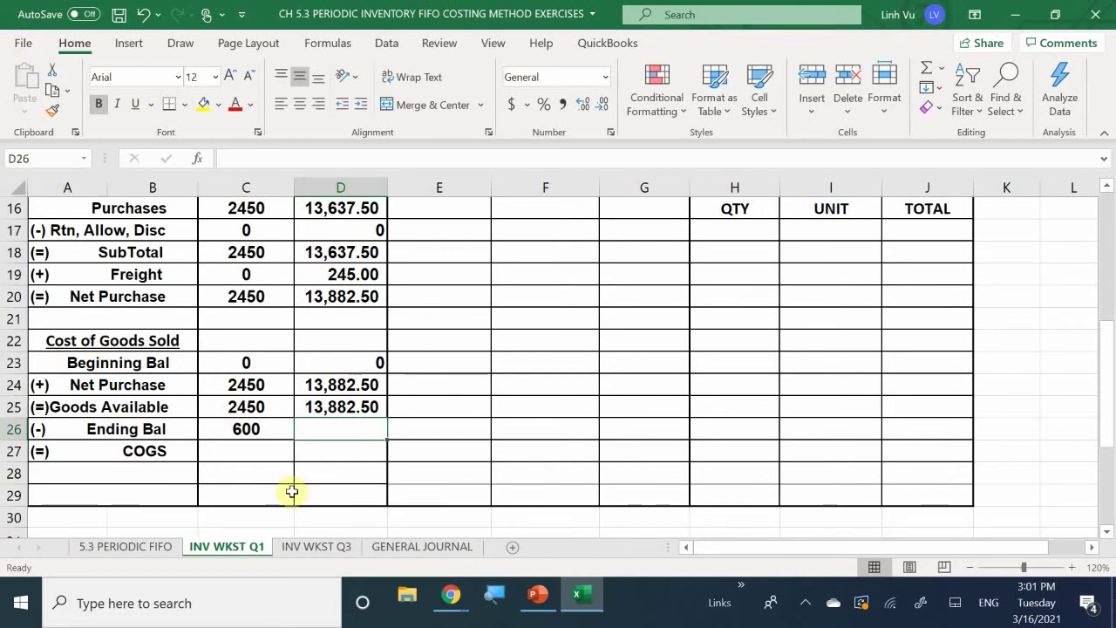
Calculate the COGS quantity in C27 by subtracting the ending balance from goods available with =C25-C26
left_click(247, 454)
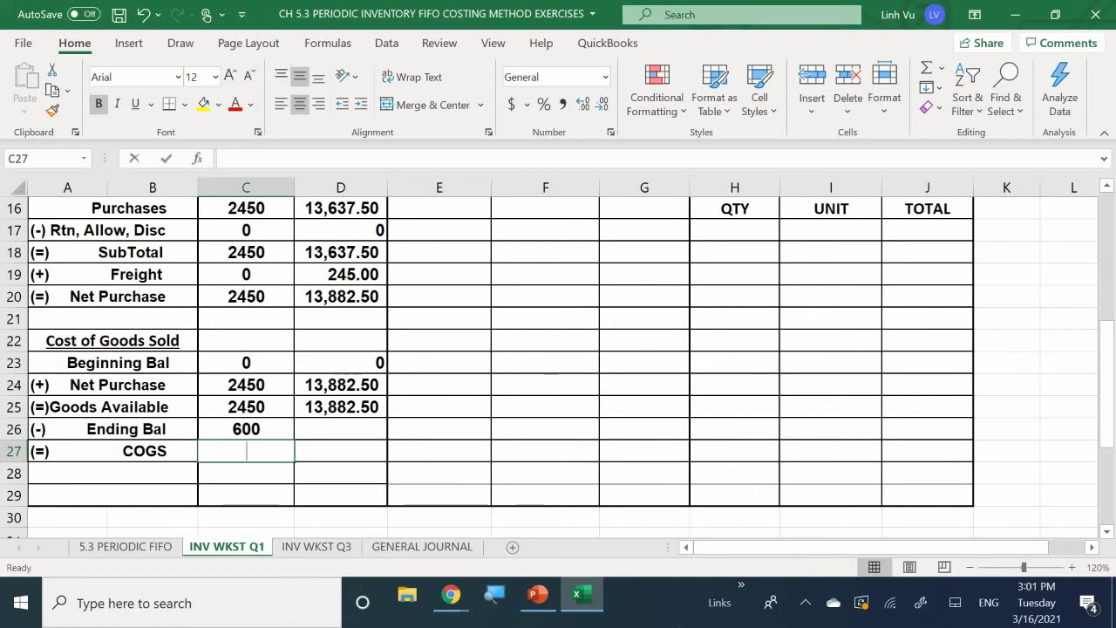
type("=")
left_click(246, 406)
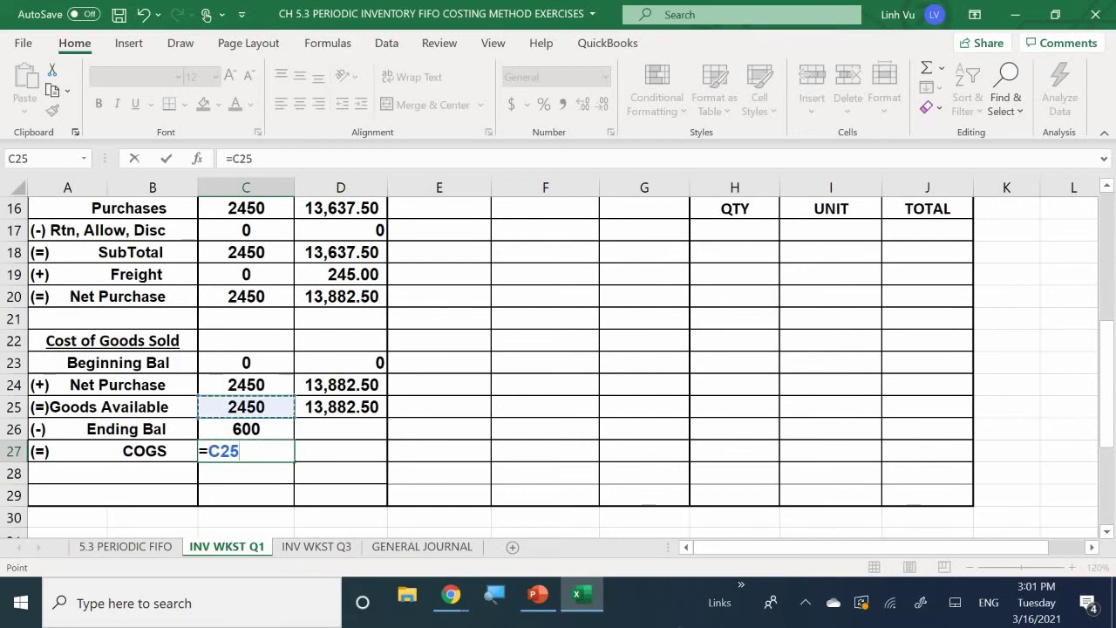
type("-")
left_click(245, 428)
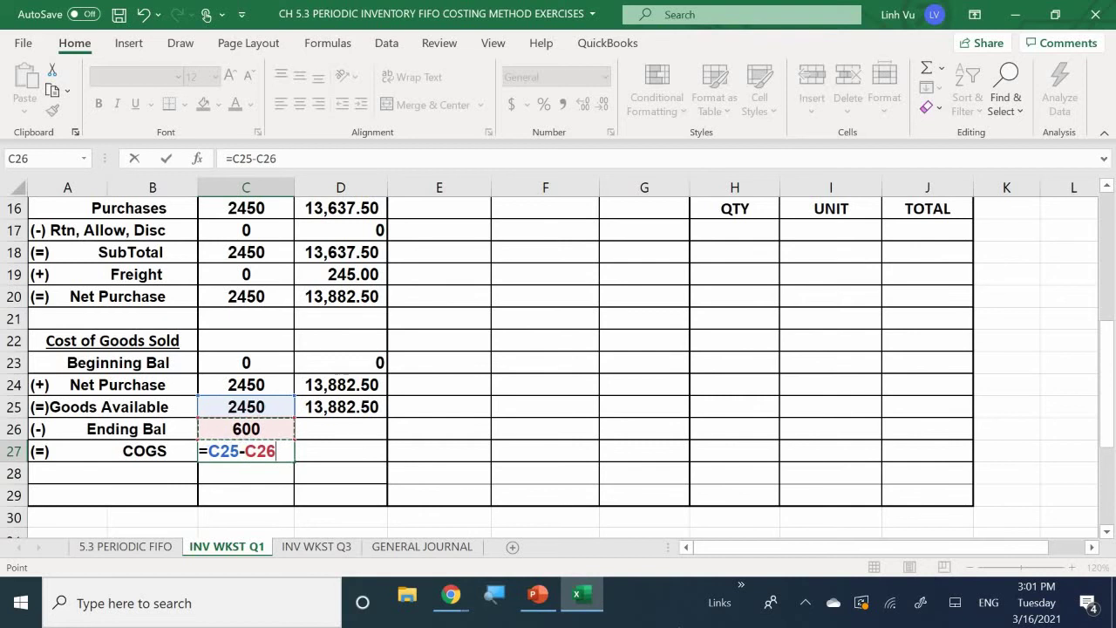
key("Return")
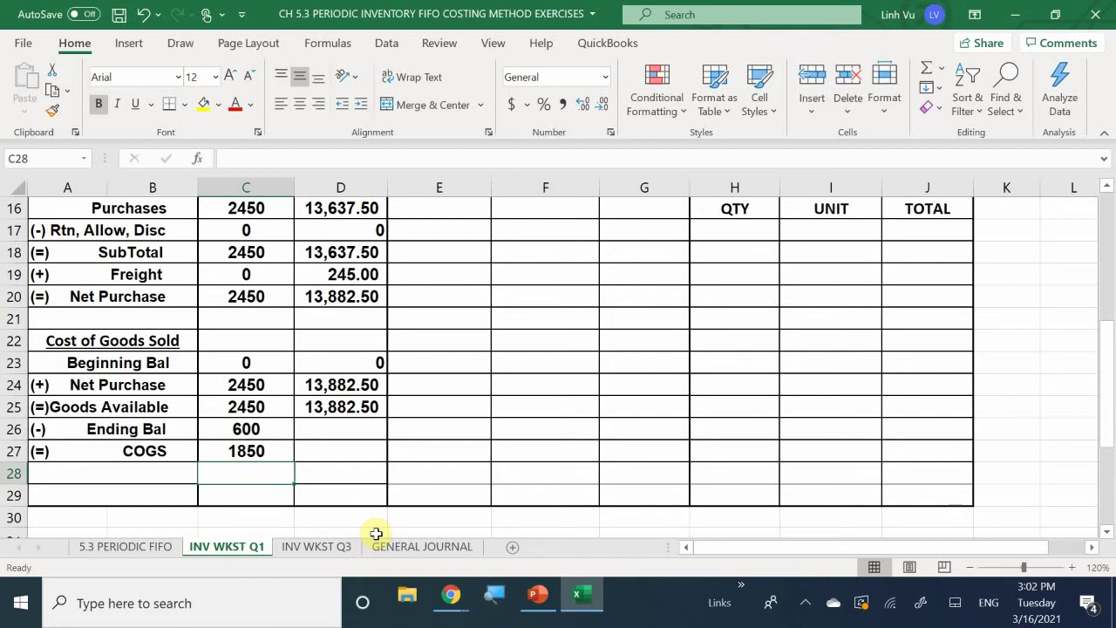
Total the Quantity column of the middle cost table in E27 with the formula =SUM(E16:E21)
scroll(511, 386, "up", 1)
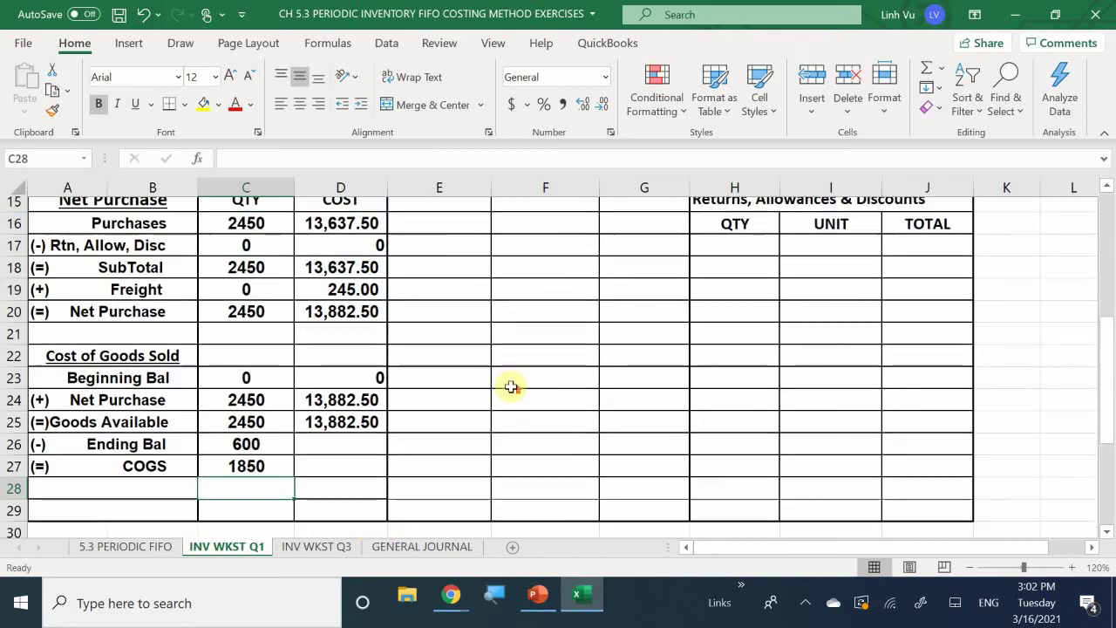
scroll(511, 386, "up", 5)
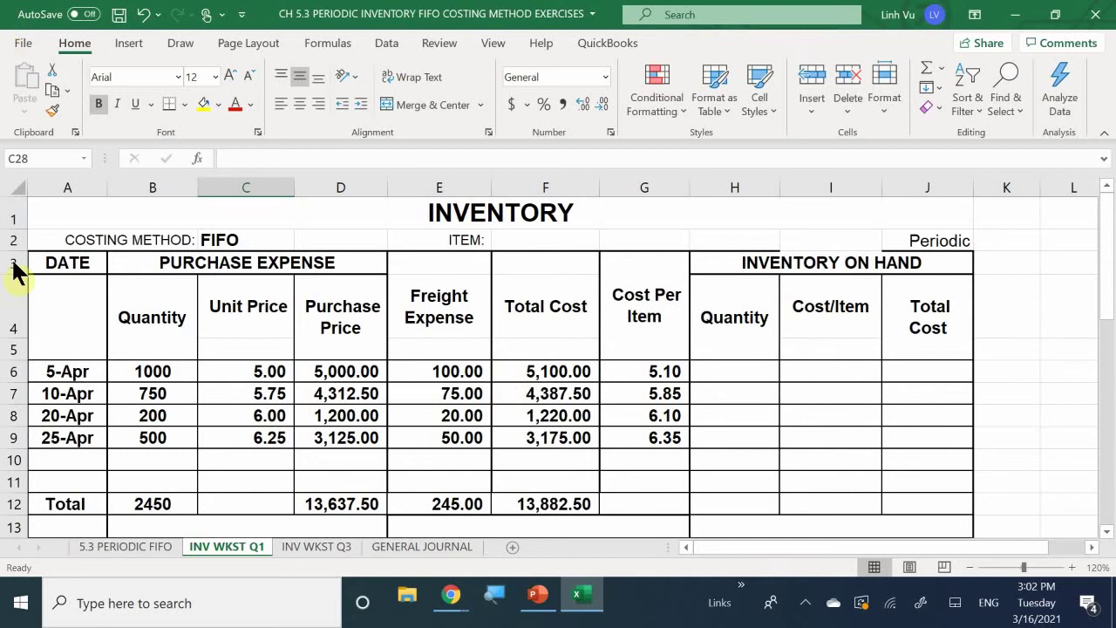
scroll(461, 405, "down", 3)
scroll(464, 403, "down", 1)
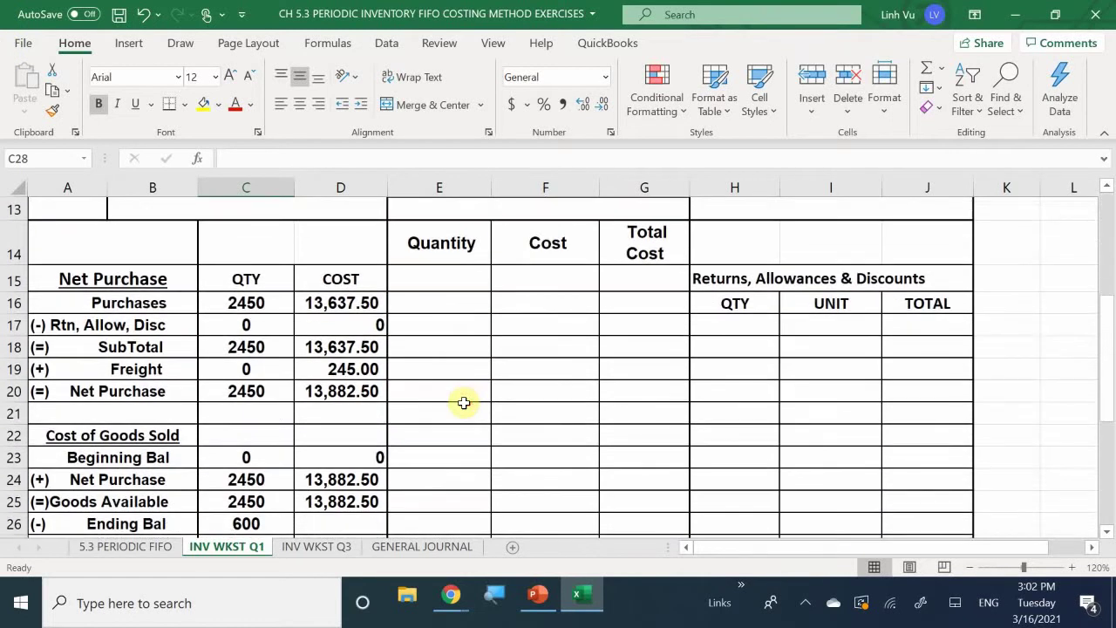
scroll(374, 391, "down", 1)
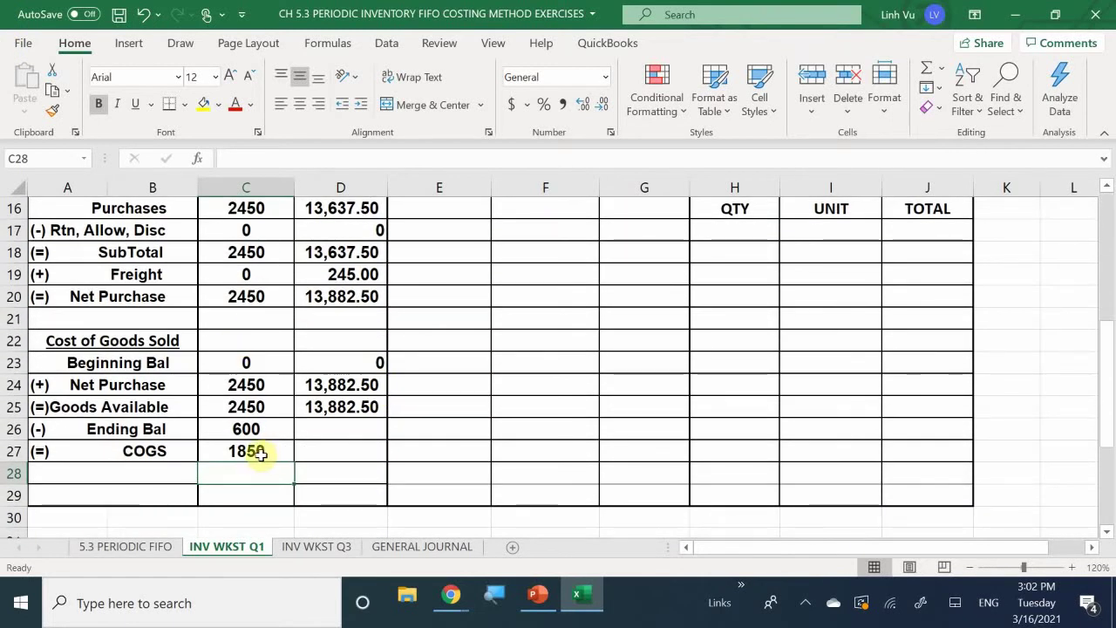
left_click(436, 457)
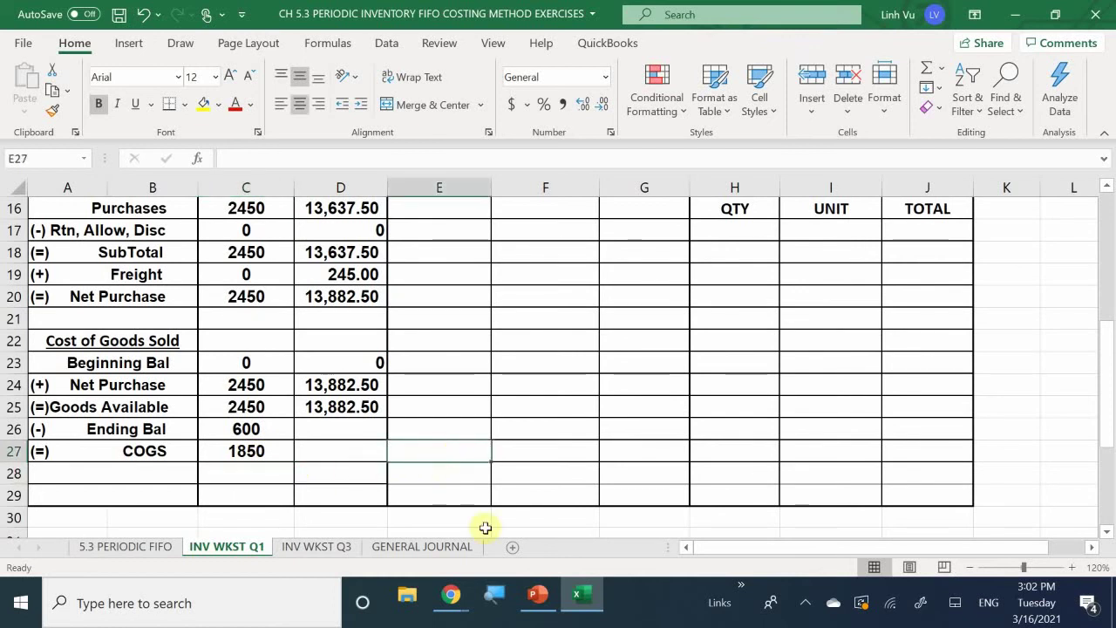
type("=")
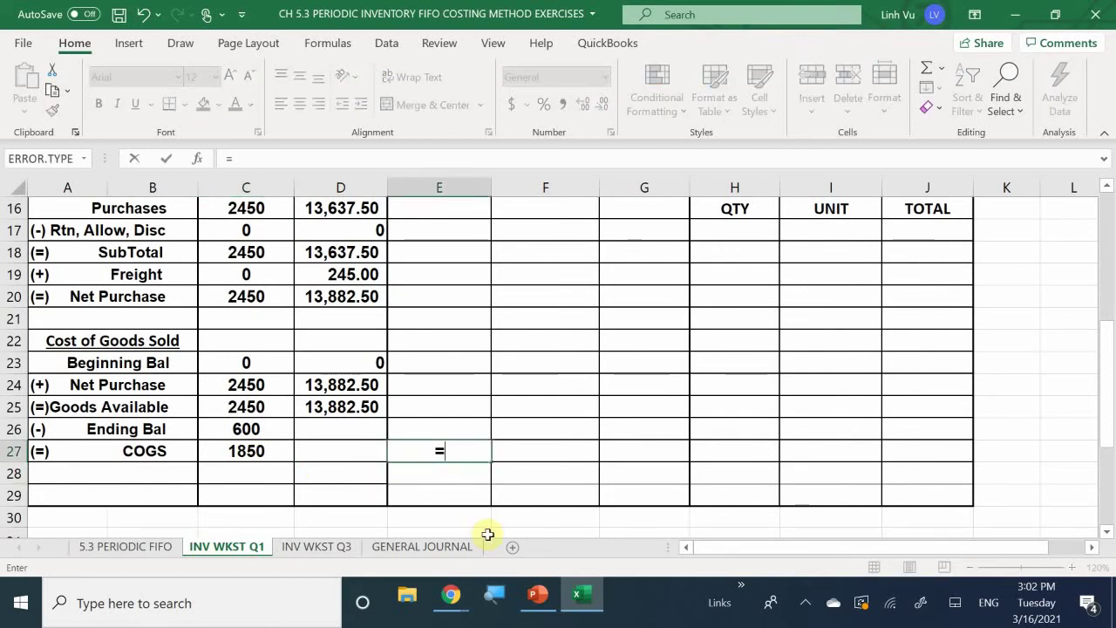
type("SUM(")
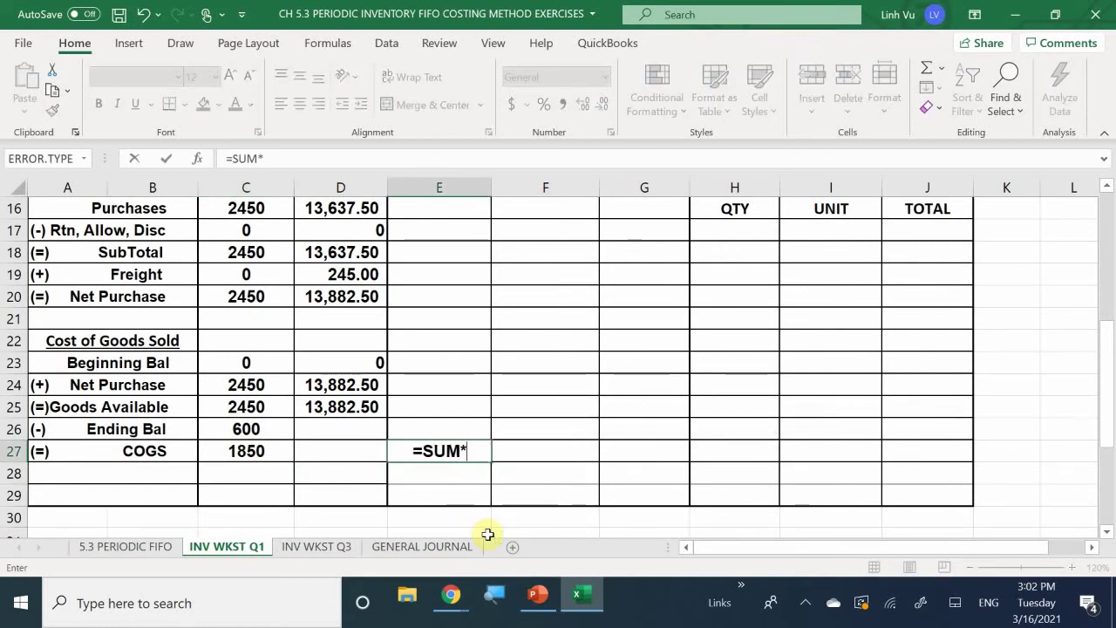
key("BackSpace")
type("(")
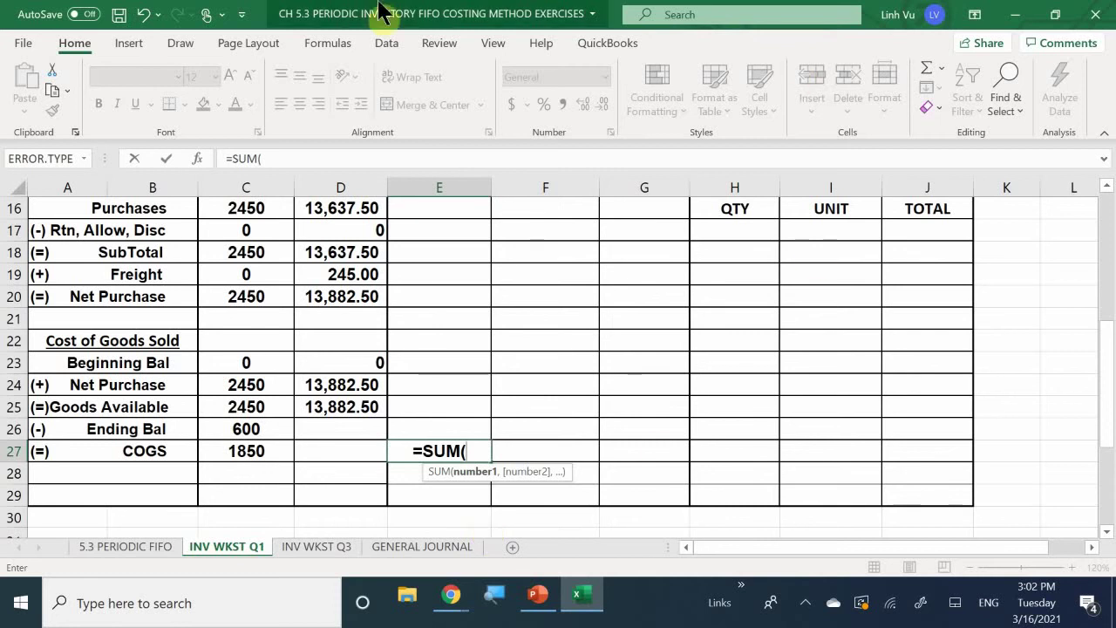
scroll(470, 417, "up", 1)
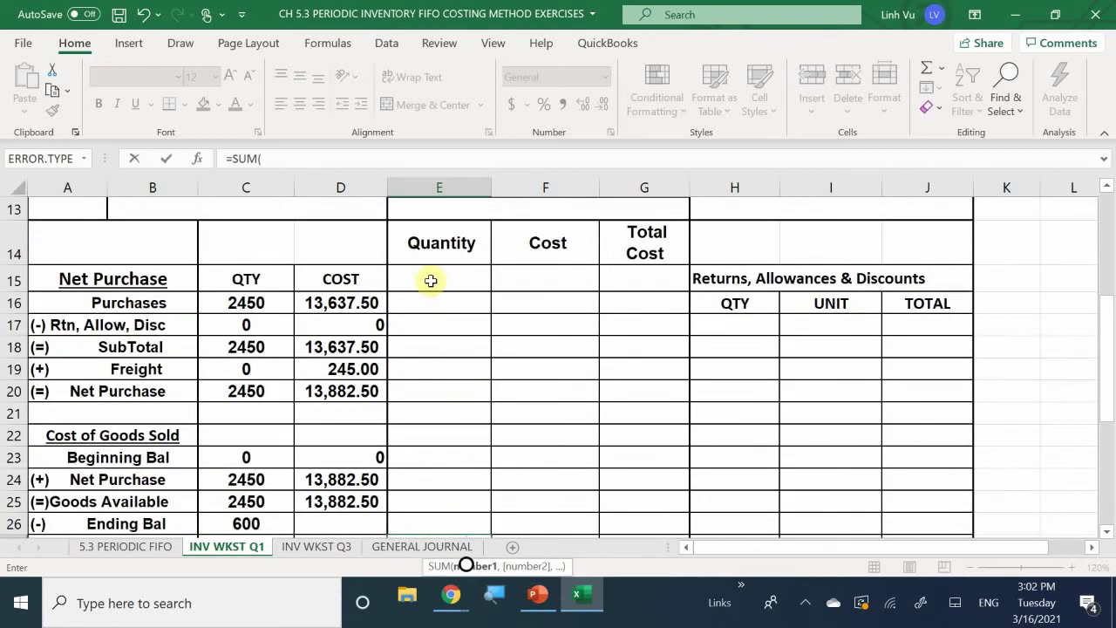
left_click_drag(444, 300, 468, 406)
key("Return")
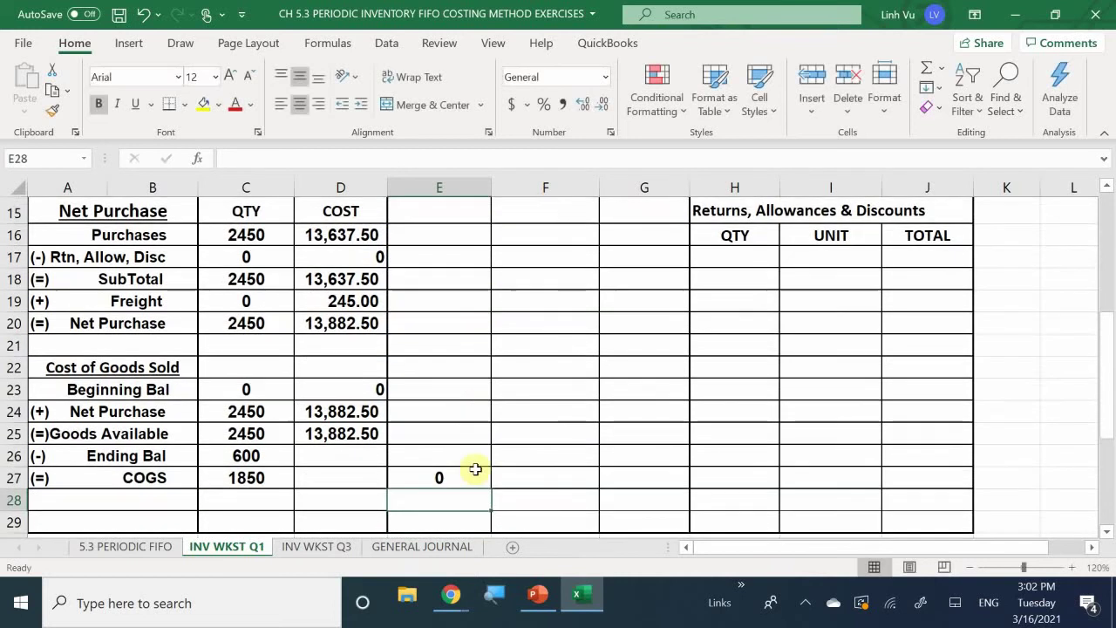
Copy the Quantity total formula in E27 across to G27, and clear the unneeded Cost column total in F27
left_click(457, 476)
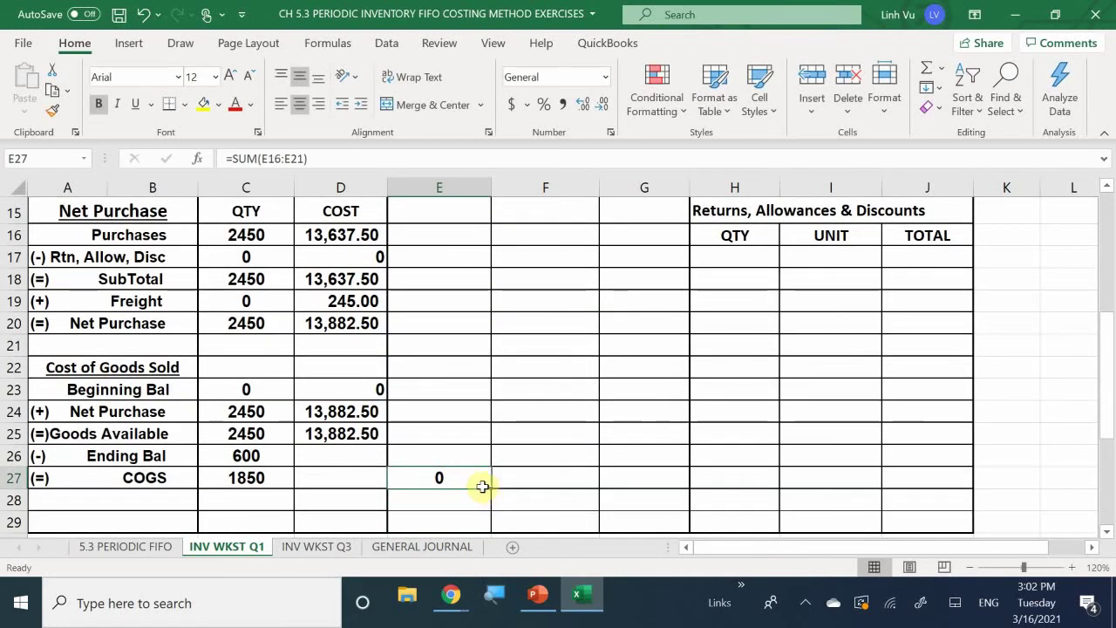
left_click_drag(491, 490, 681, 484)
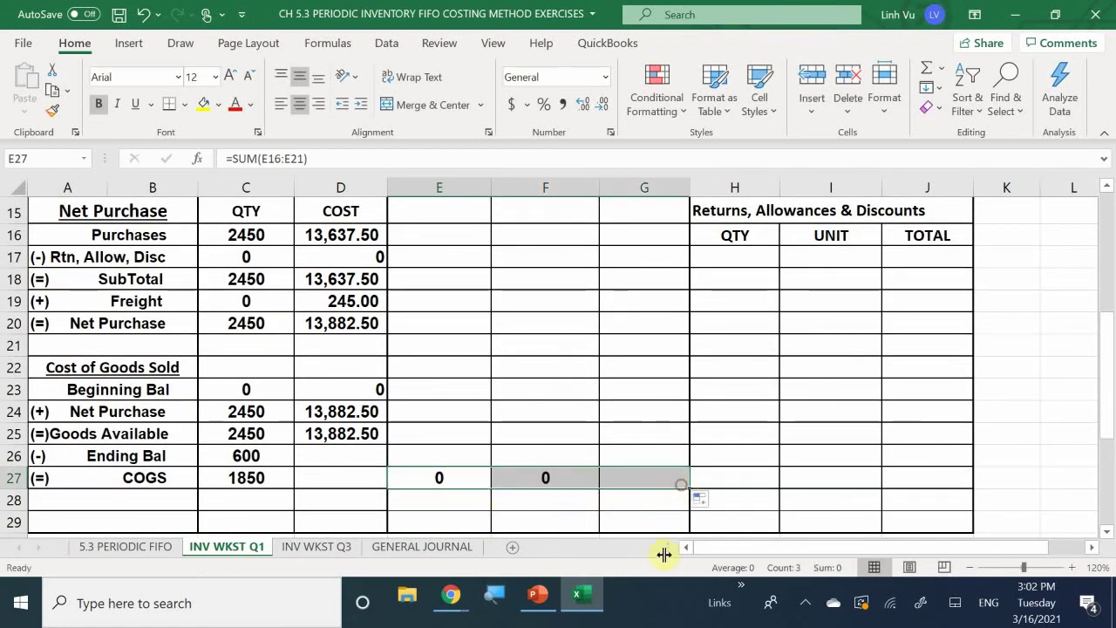
left_click(545, 480)
double_click(545, 478)
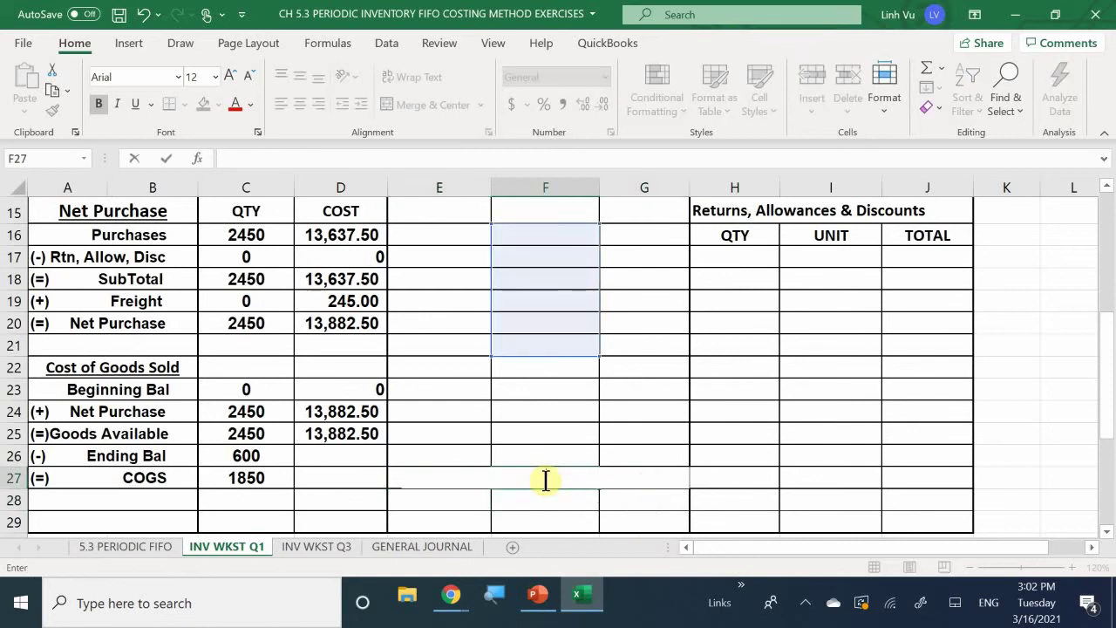
key("Return")
Enter 1000 as the 5-Apr purchase quantity in E20 of the middle cost table
scroll(454, 366, "up", 1)
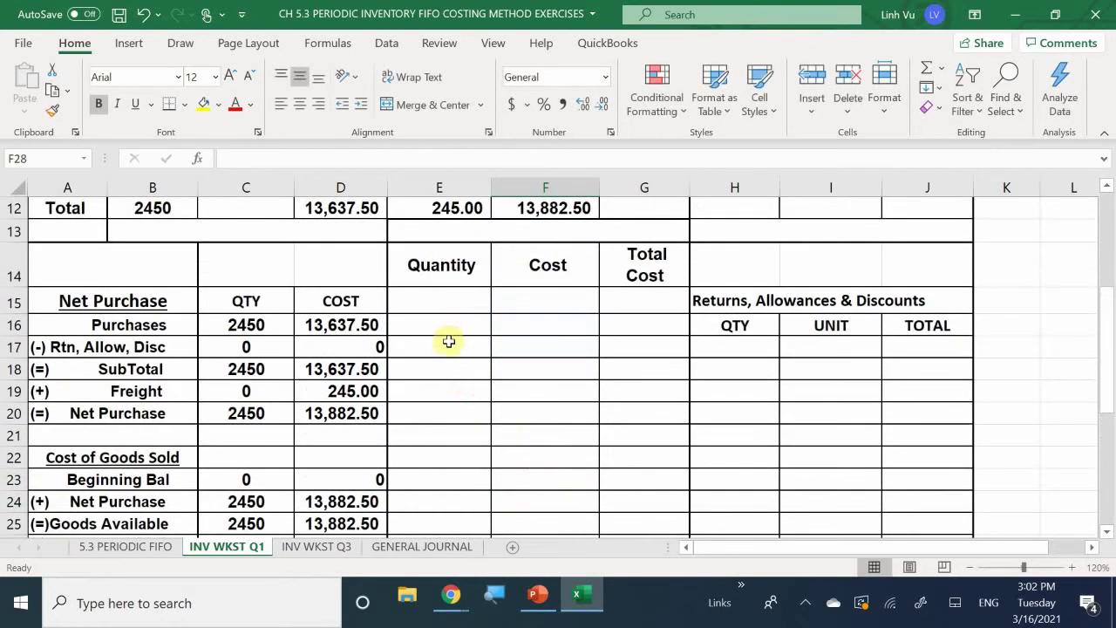
left_click(449, 340)
scroll(448, 341, "down", 1)
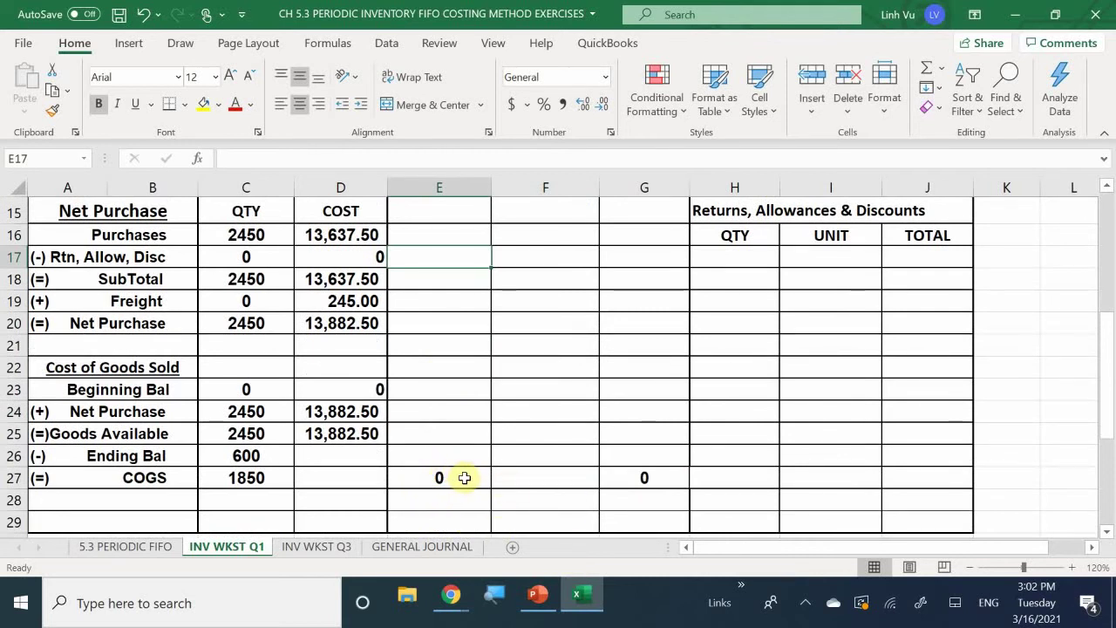
scroll(462, 477, "up", 2)
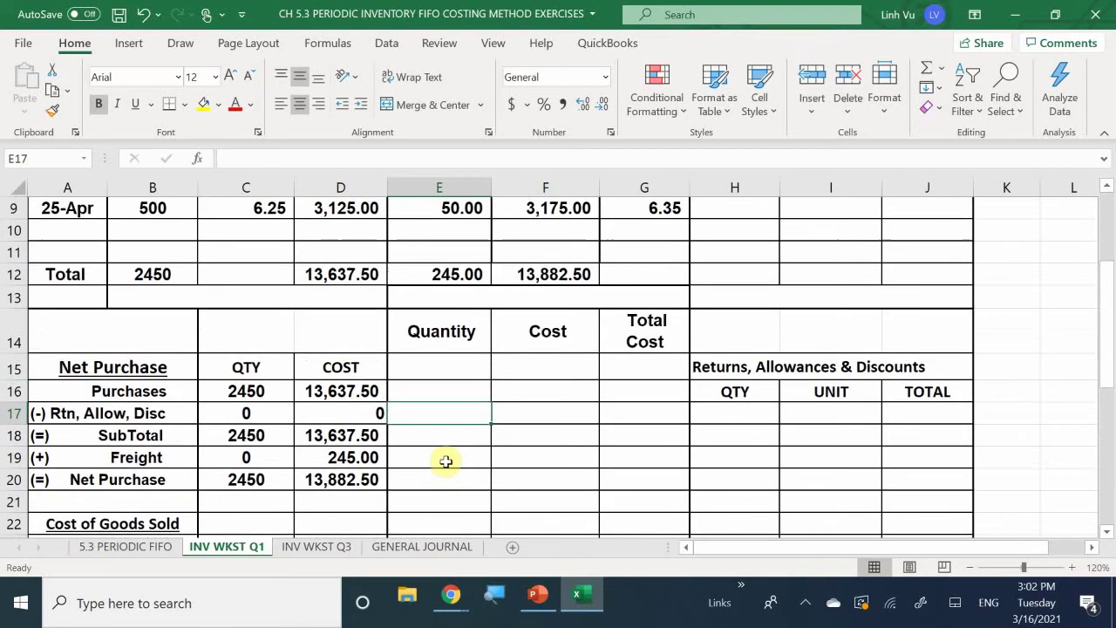
scroll(445, 460, "up", 3)
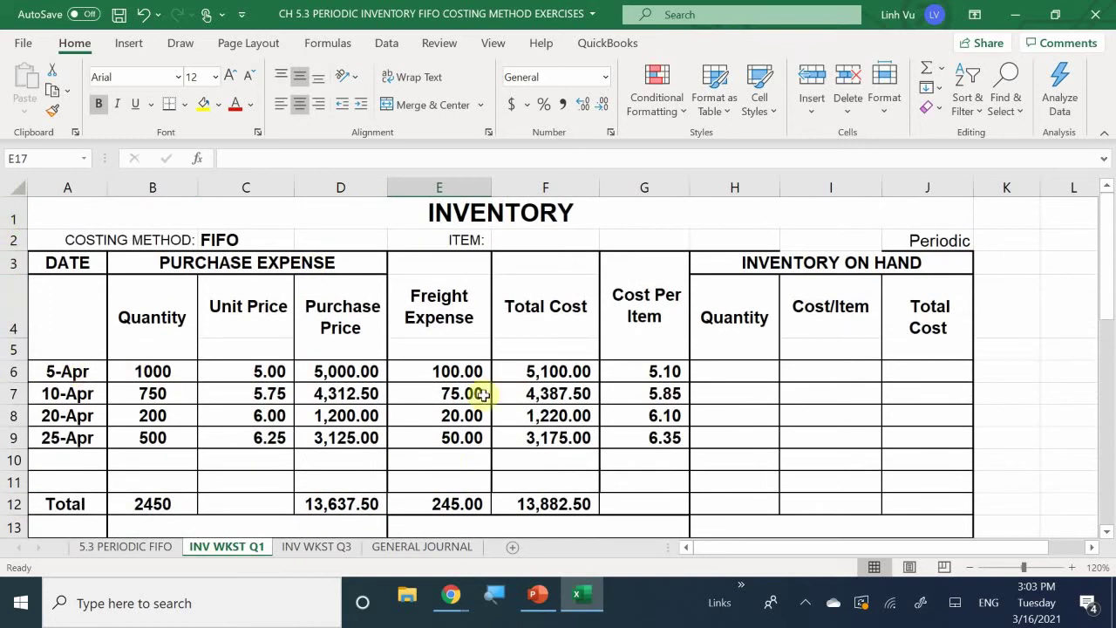
scroll(482, 394, "down", 4)
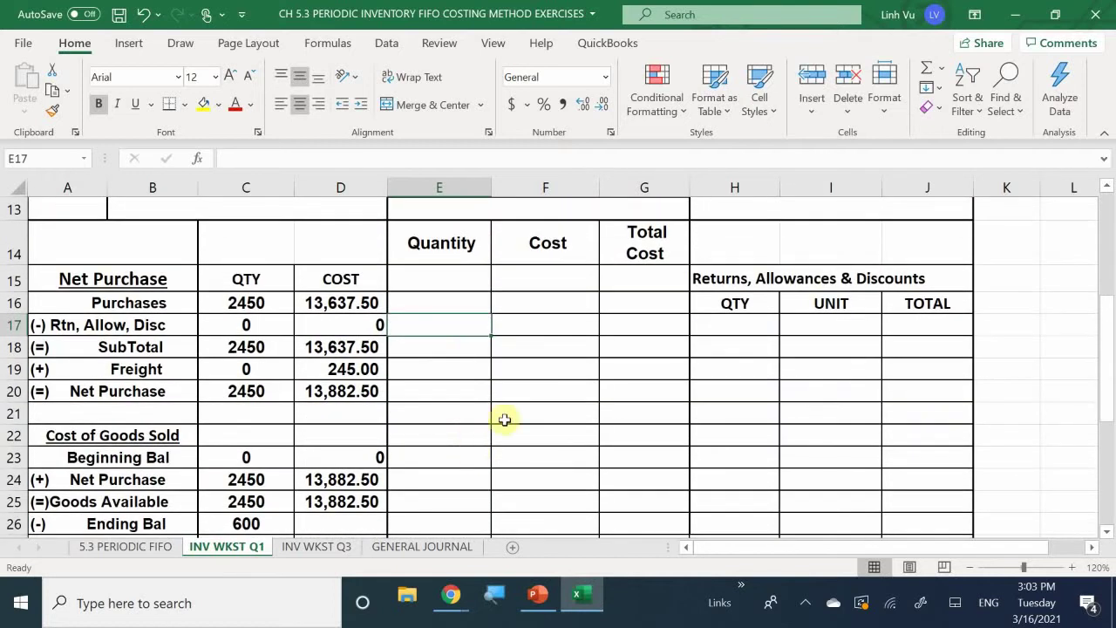
left_click(433, 391)
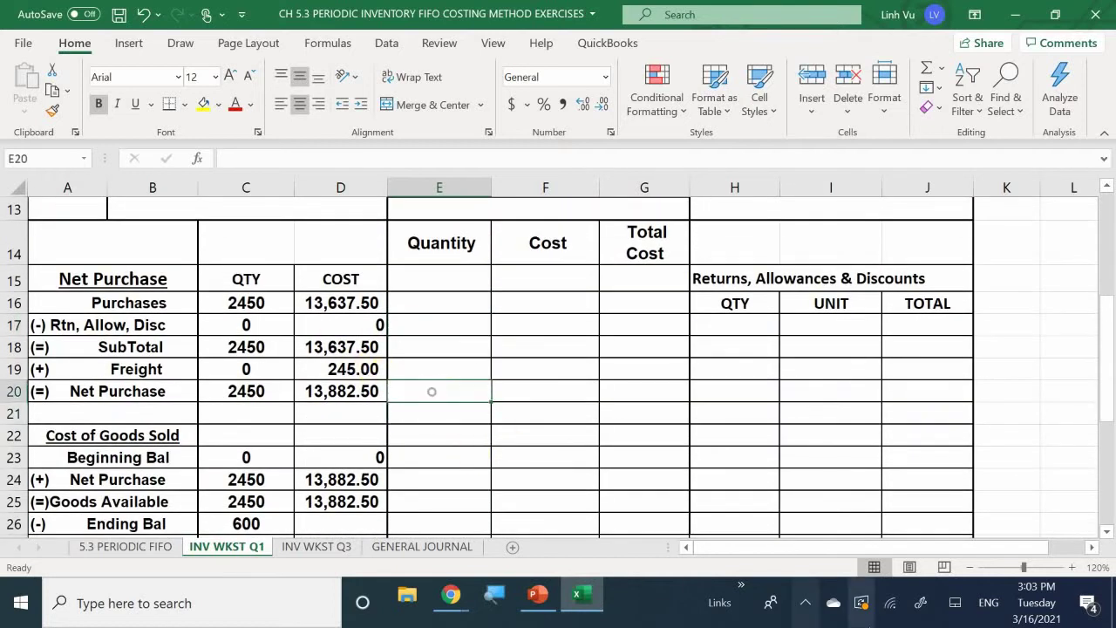
type("1000")
key("Return")
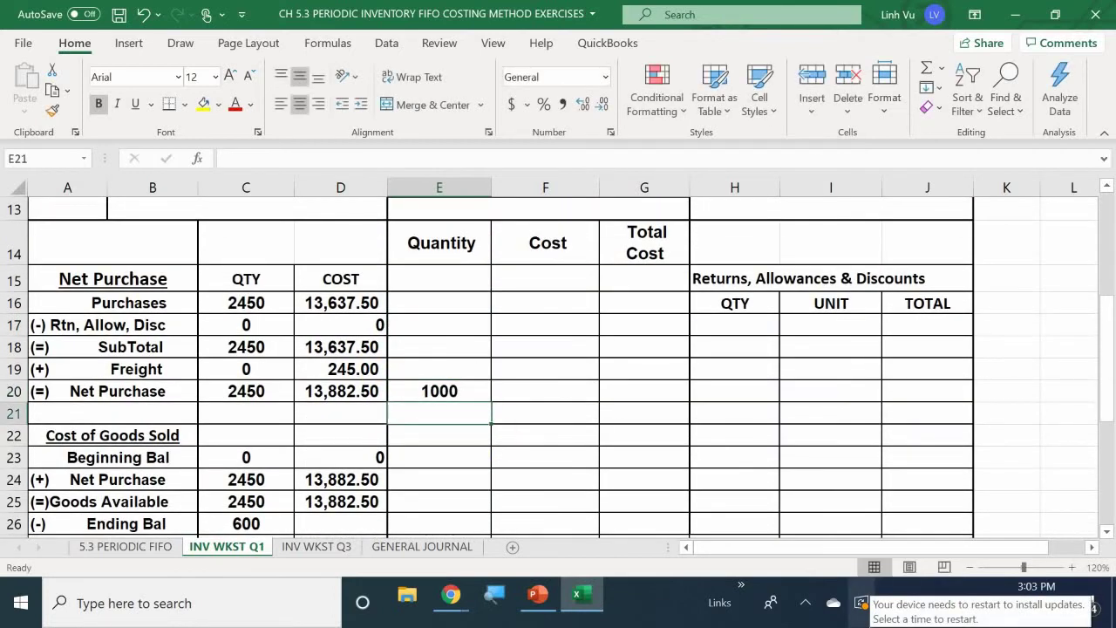
Link the cost in F20 to the 5-Apr cost per item with the formula =G6
key("Right")
key("Up")
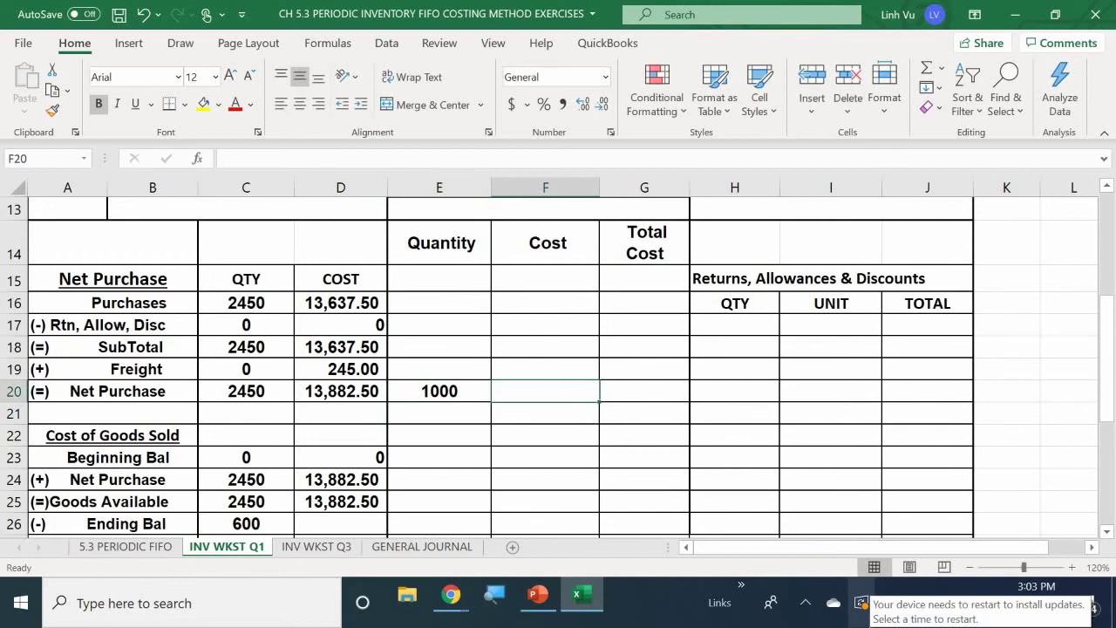
type("=")
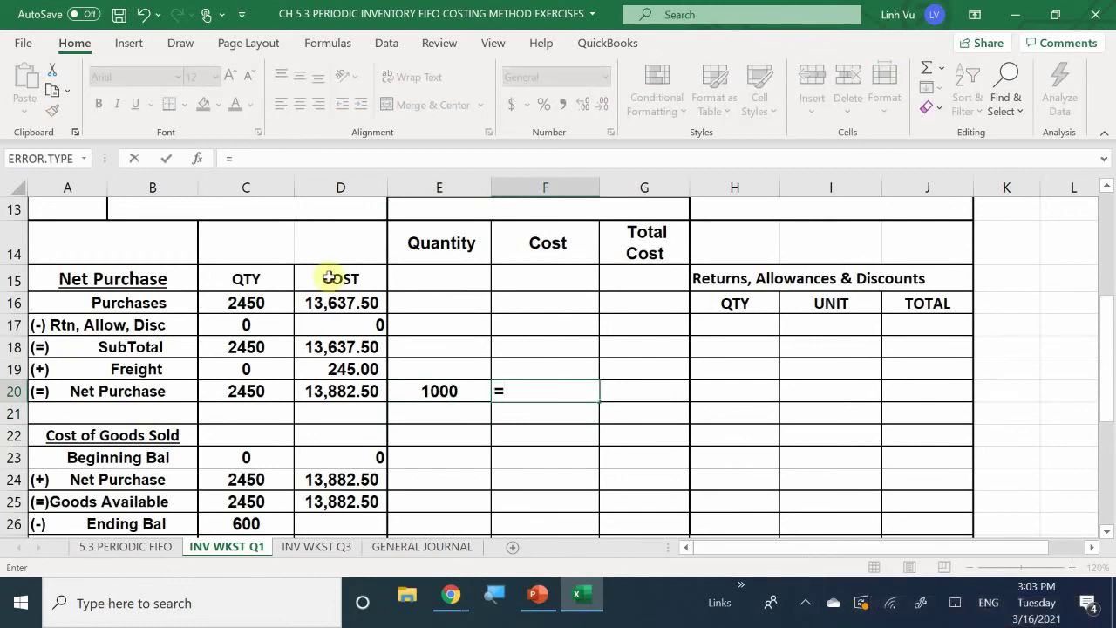
scroll(516, 423, "up", 4)
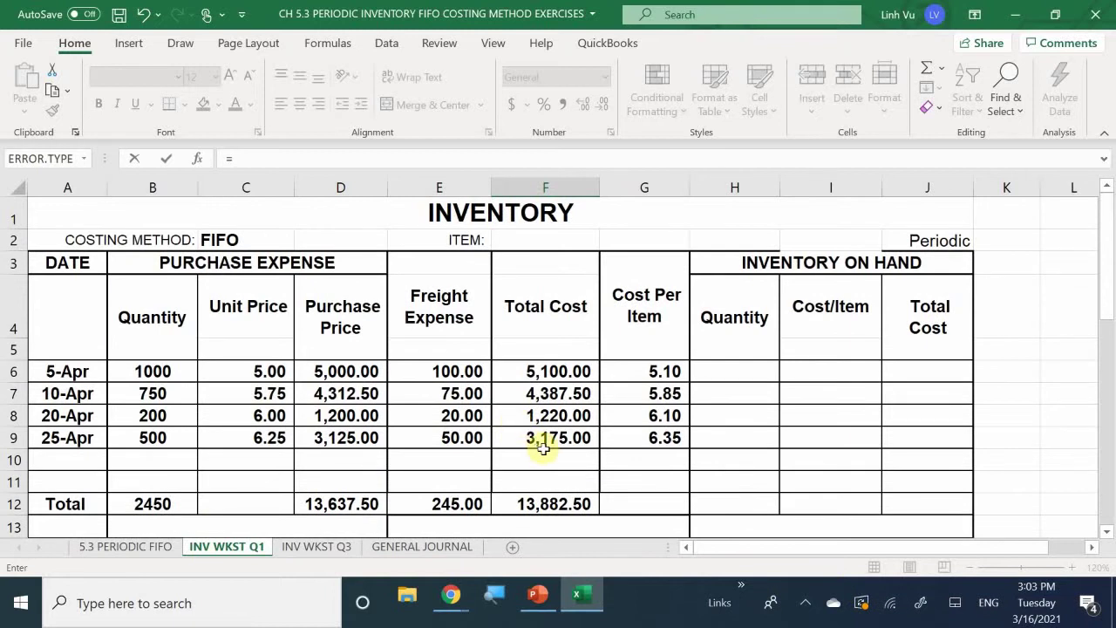
left_click(644, 374)
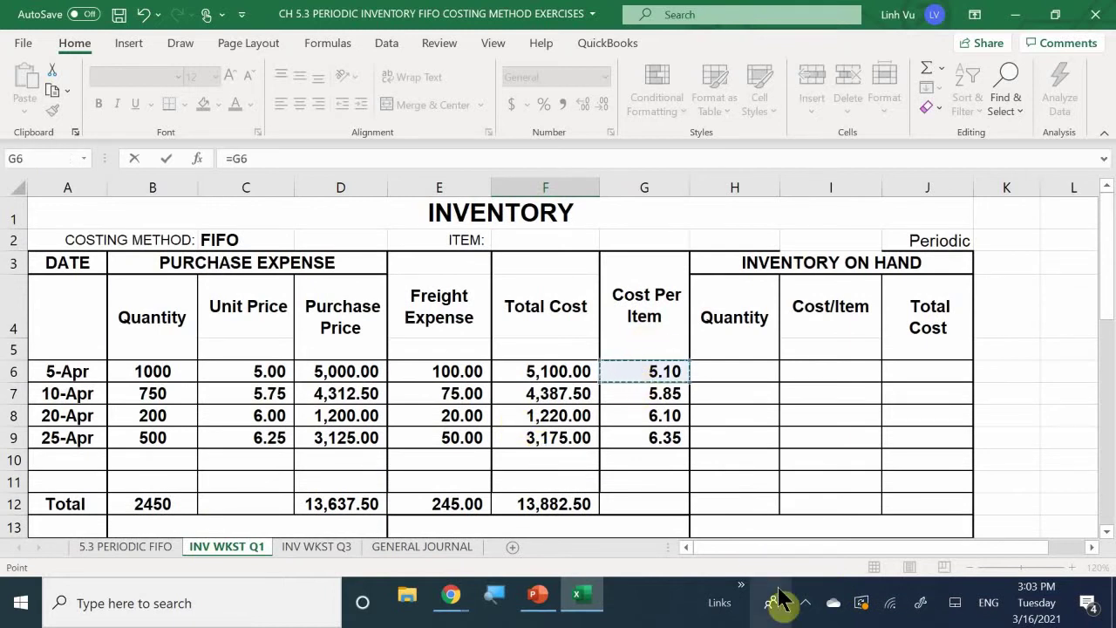
key("Return")
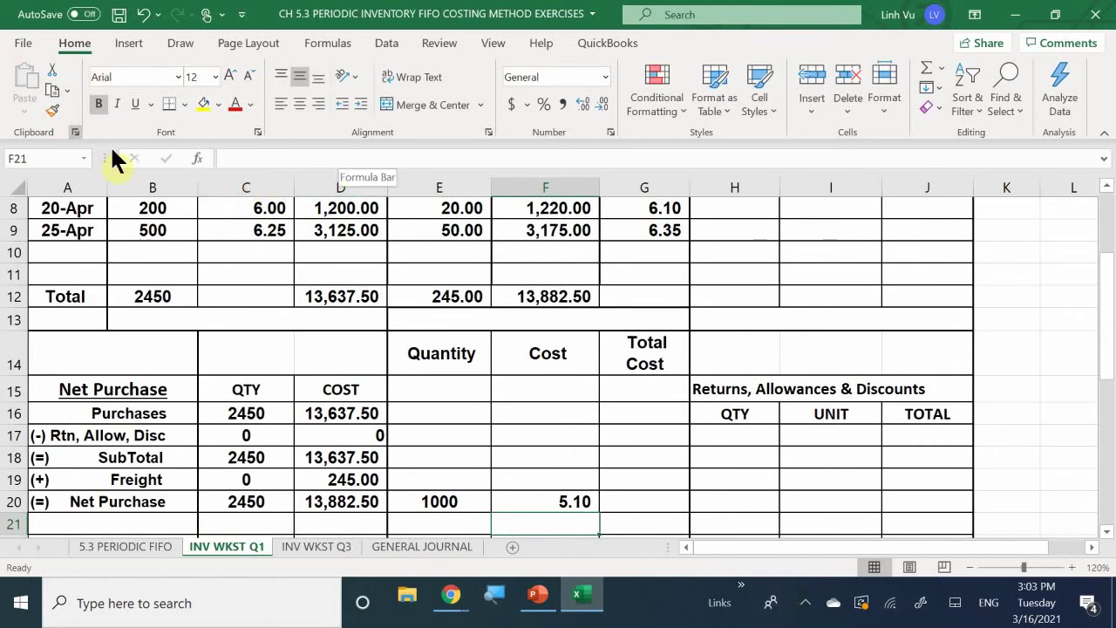
Delete the quantity from E20 in the middle cost table
scroll(505, 379, "down", 1)
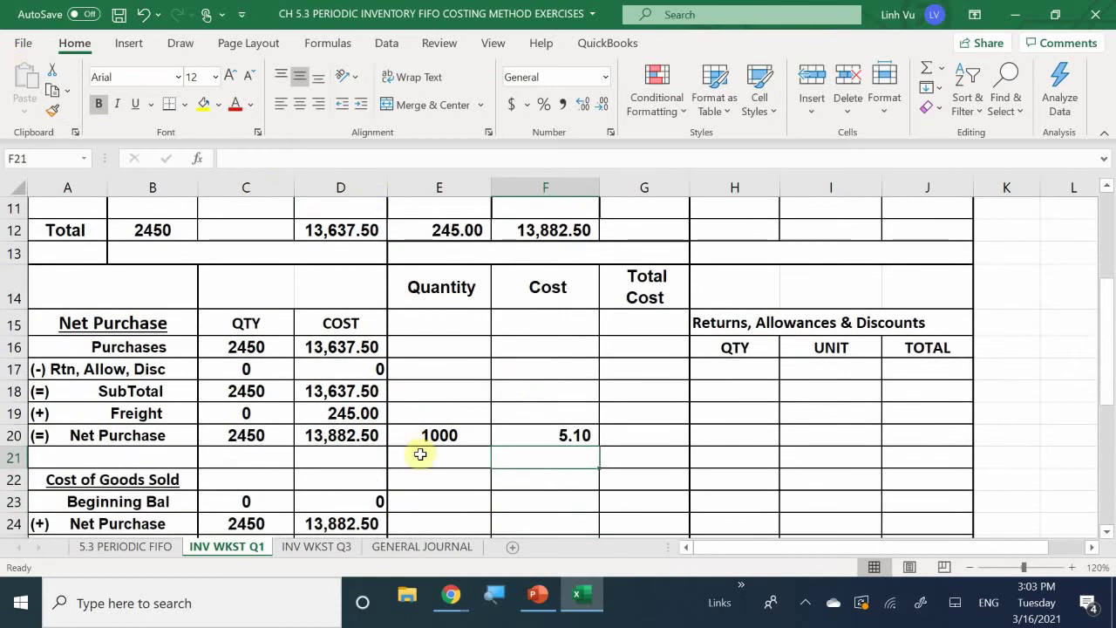
scroll(475, 453, "up", 1)
scroll(481, 461, "down", 2)
scroll(483, 465, "down", 1)
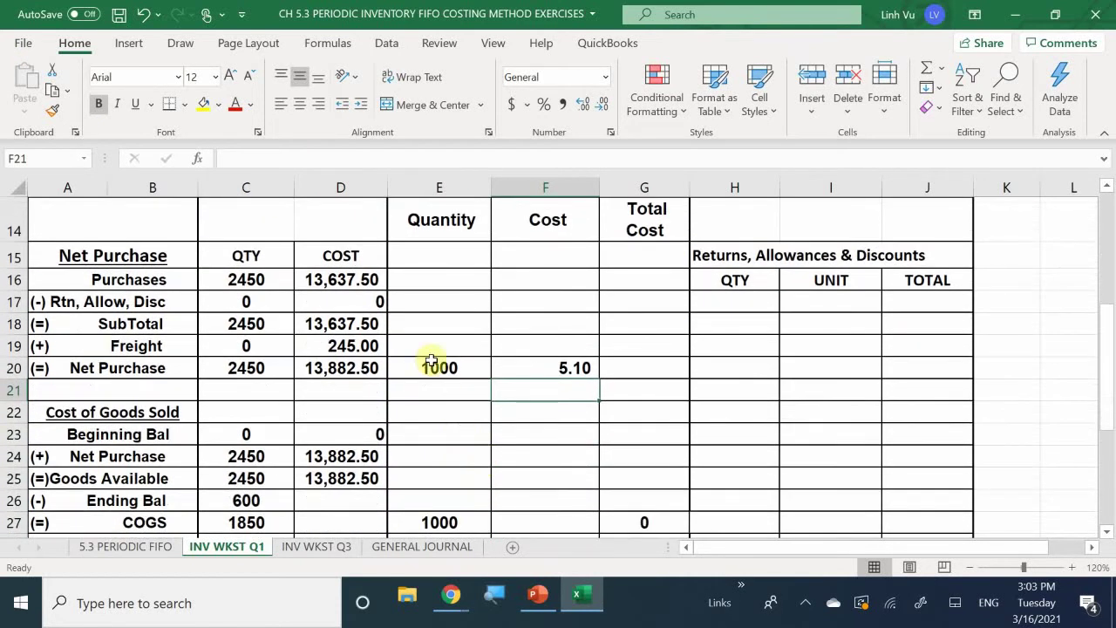
left_click(446, 369)
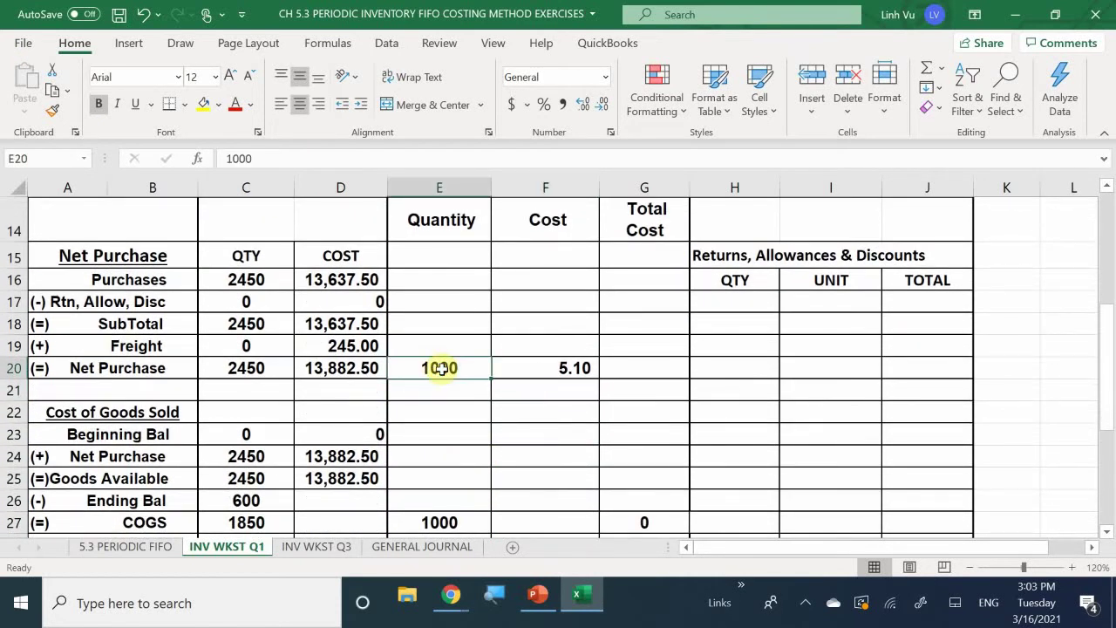
key("BackSpace")
Link the quantity in E18 to the 5-Apr purchase quantity with the formula =B6
key("Up")
key("Up")
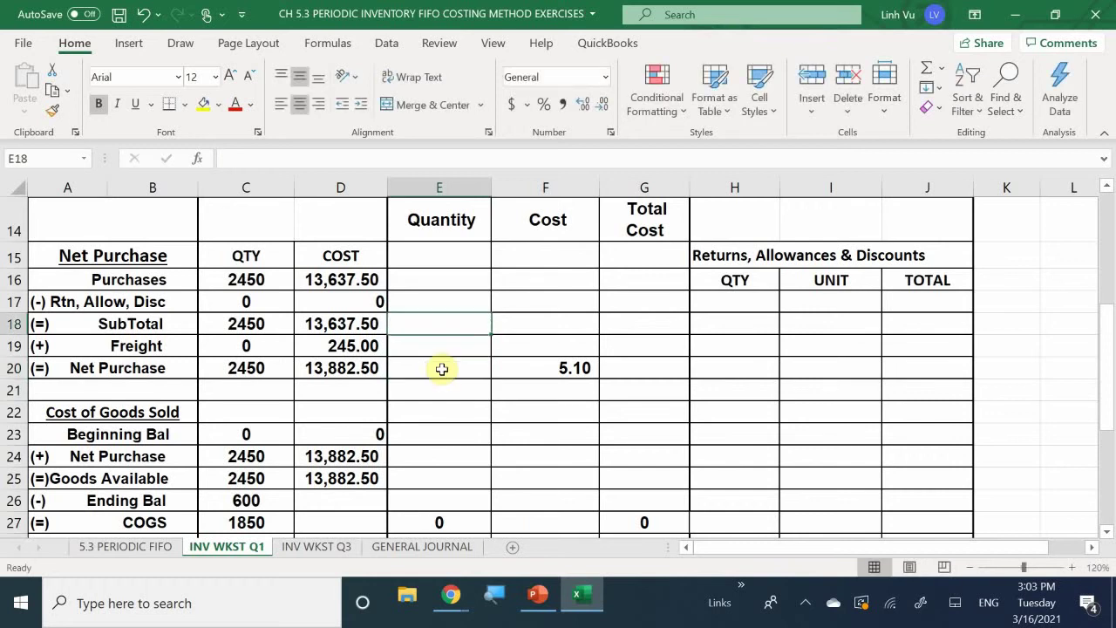
type("100")
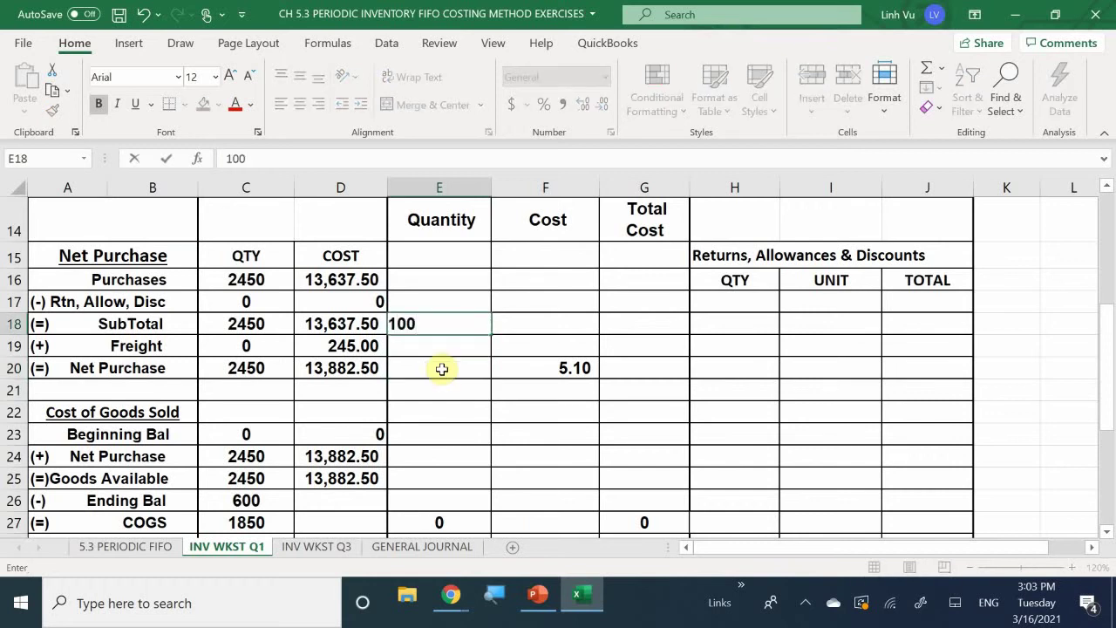
type("=")
scroll(442, 349, "up", 4)
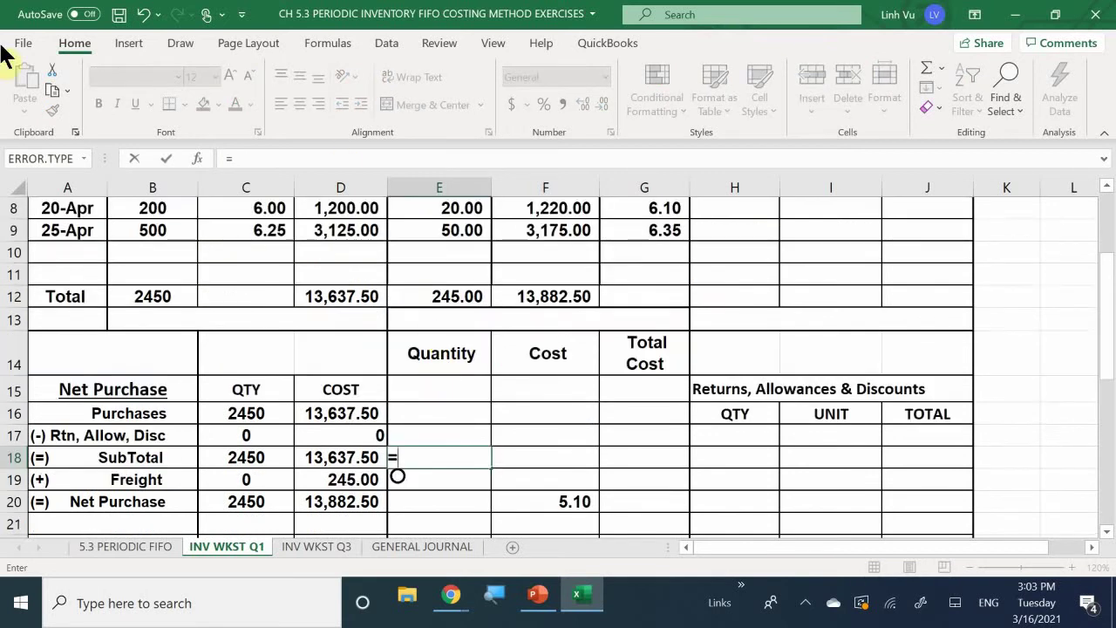
left_click(179, 337)
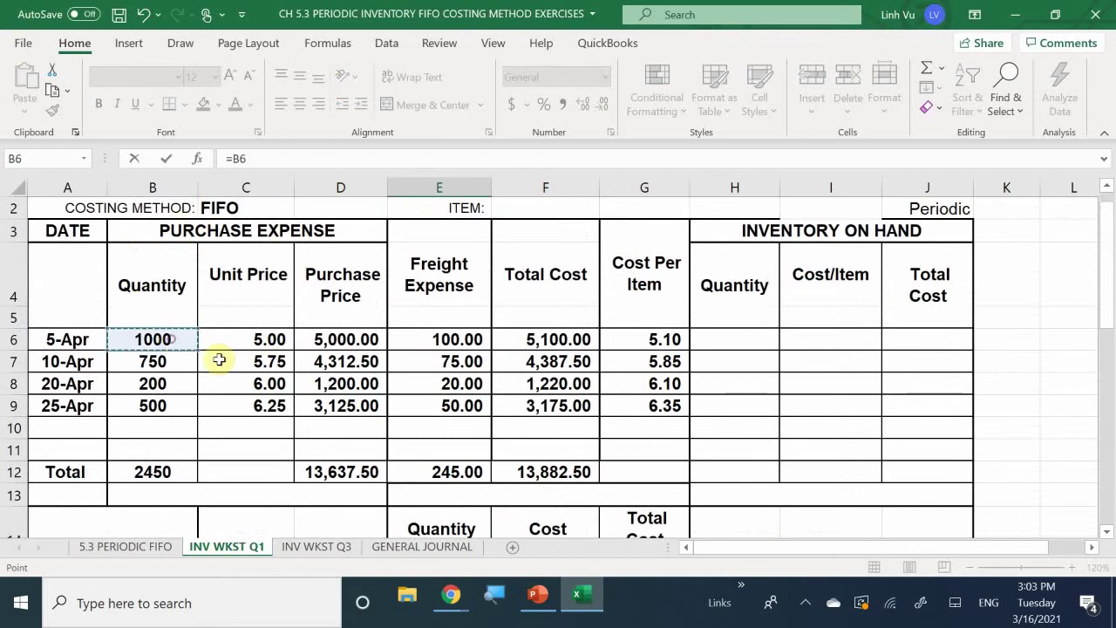
key("Return")
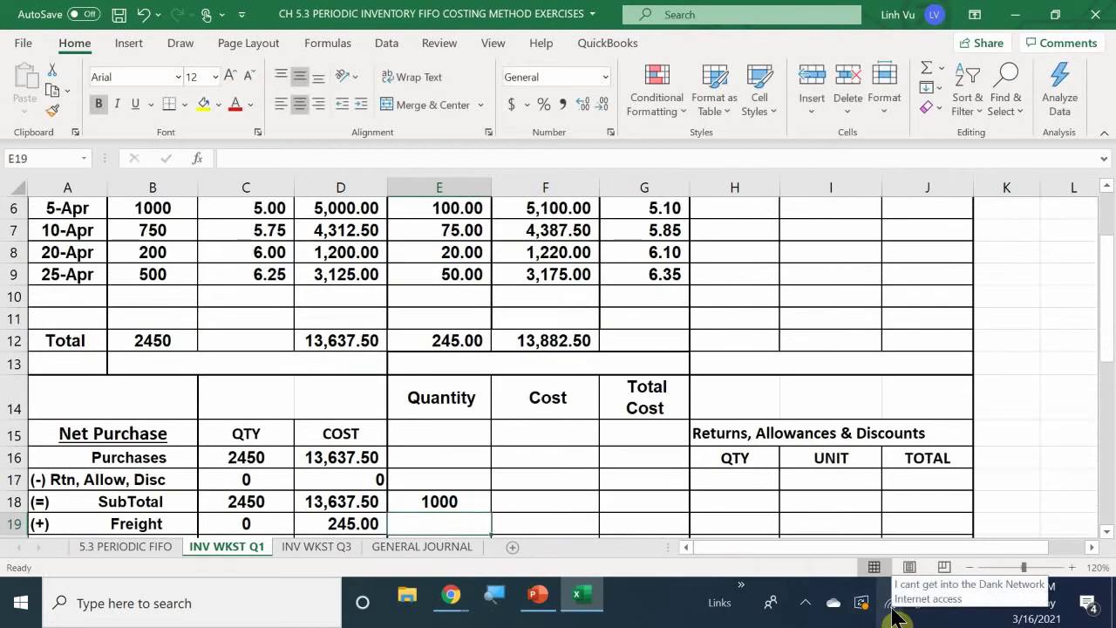
Link the cost in F18 to the 5-Apr cost per item with the formula =G6
key("Right")
key("Down")
key("Up")
key("Up")
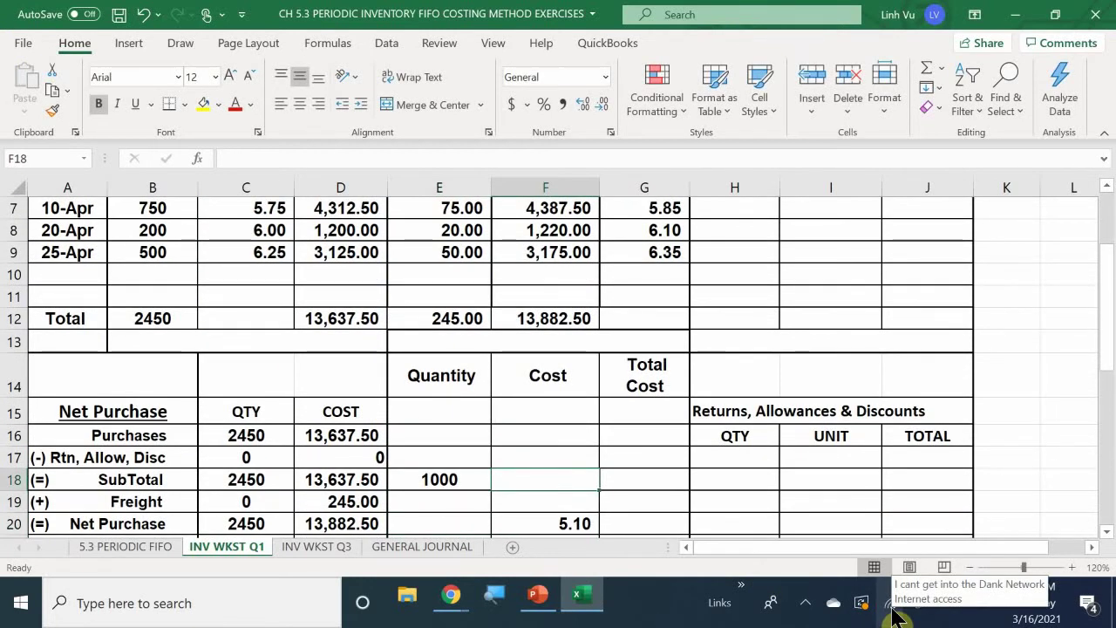
type("=")
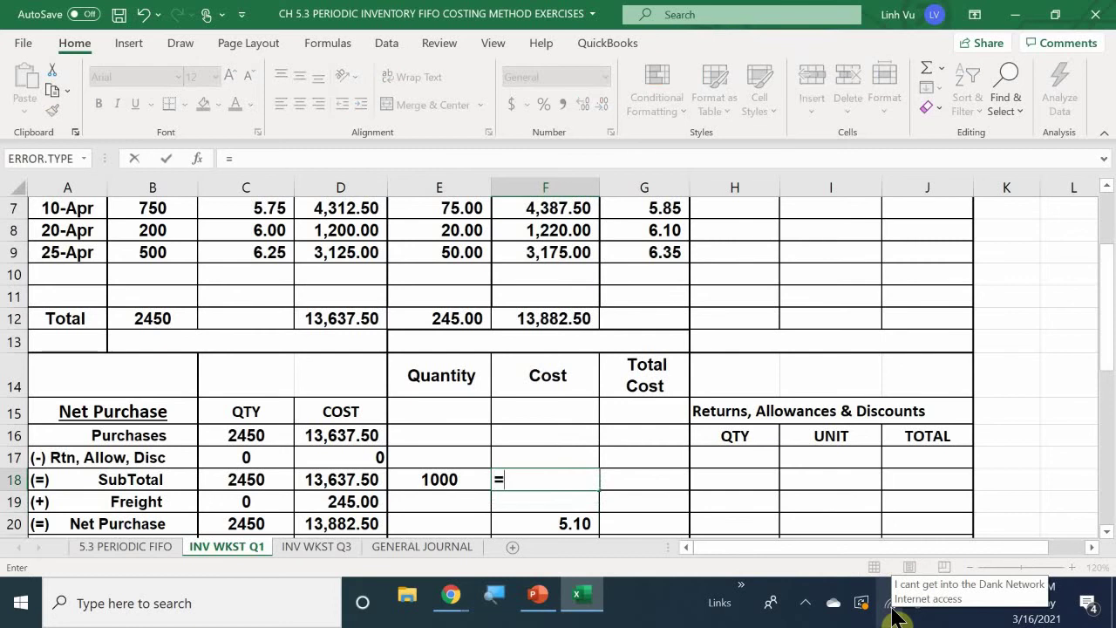
scroll(671, 384, "up", 2)
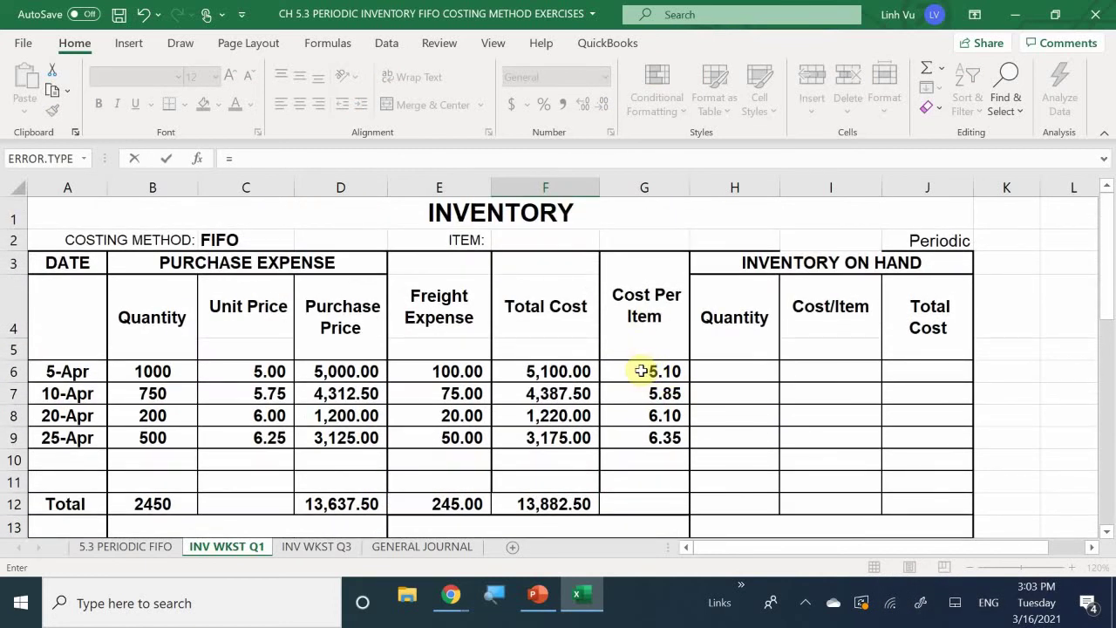
left_click(642, 370)
key("Tab")
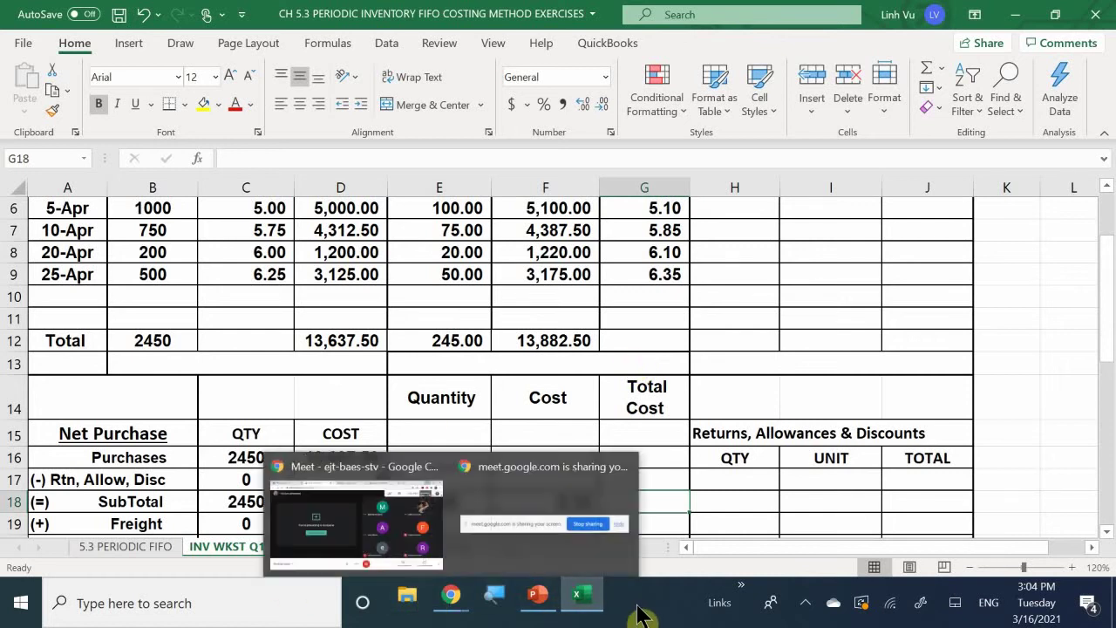
Clear the misplaced cost formula from F20
left_click(648, 449)
scroll(648, 449, "down", 1)
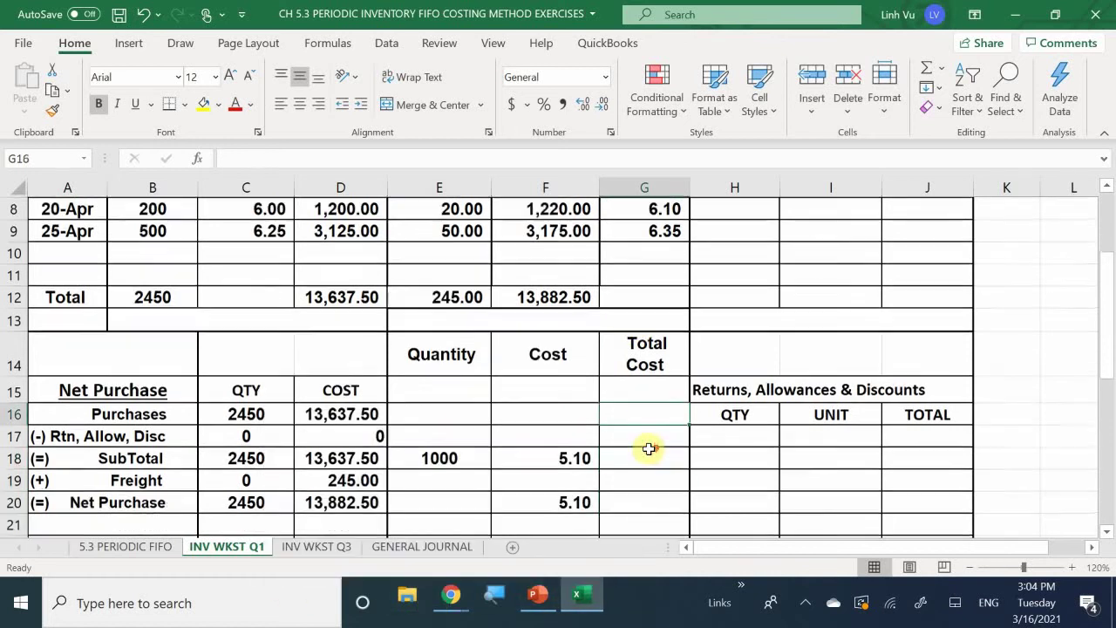
left_click(566, 475)
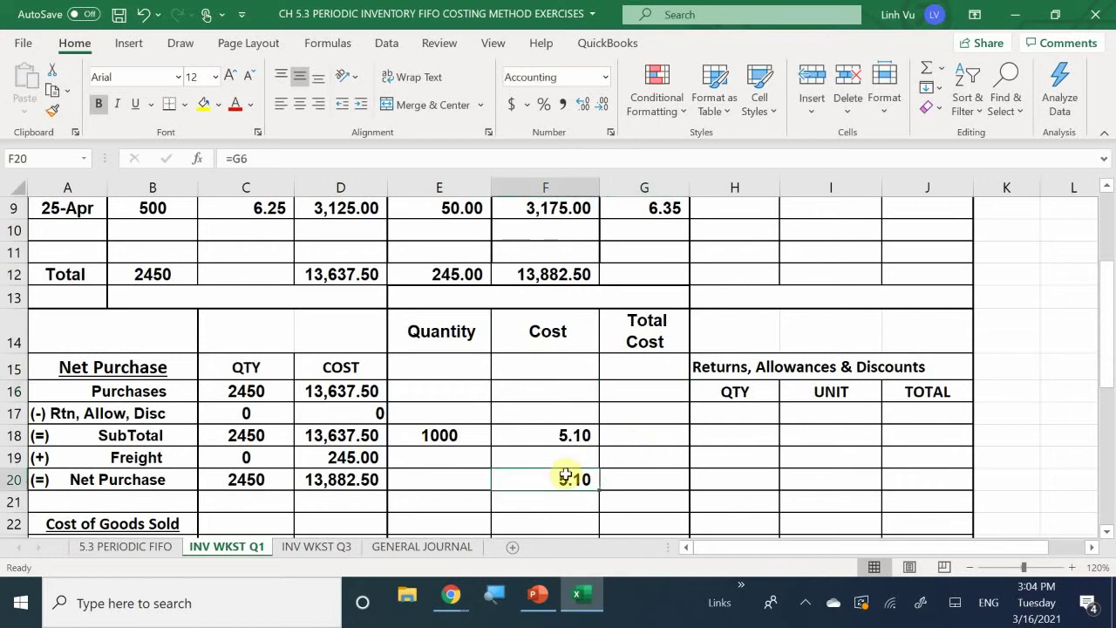
Calculate the 5-Apr total cost in G18 by multiplying quantity by unit cost with =E18*F18
key("Right")
key("Up")
key("Up")
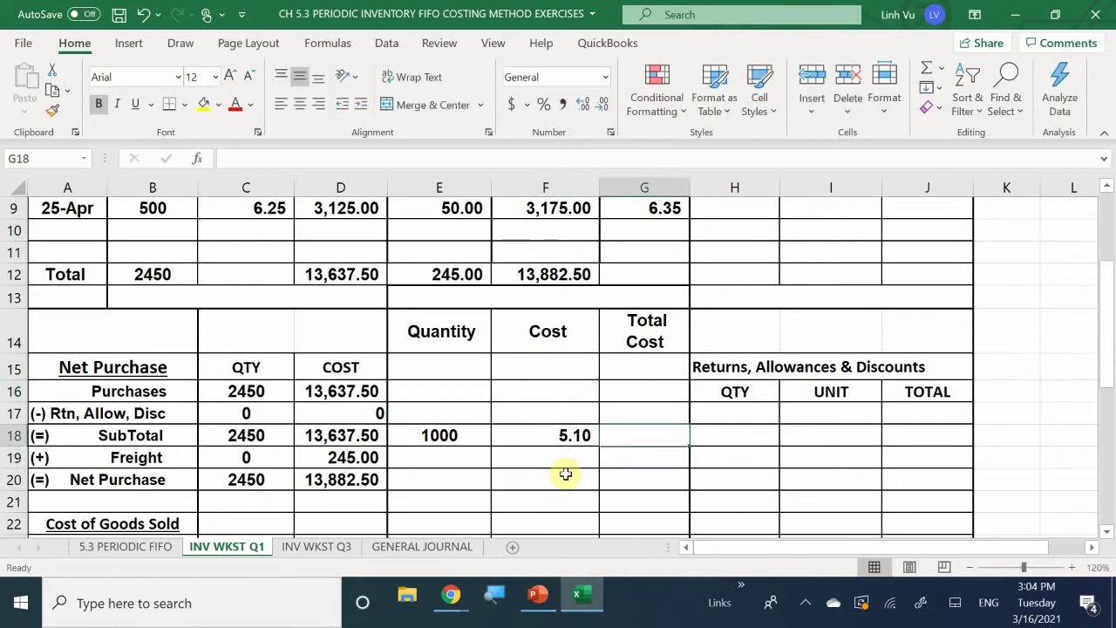
type("=")
key("Left")
key("Left")
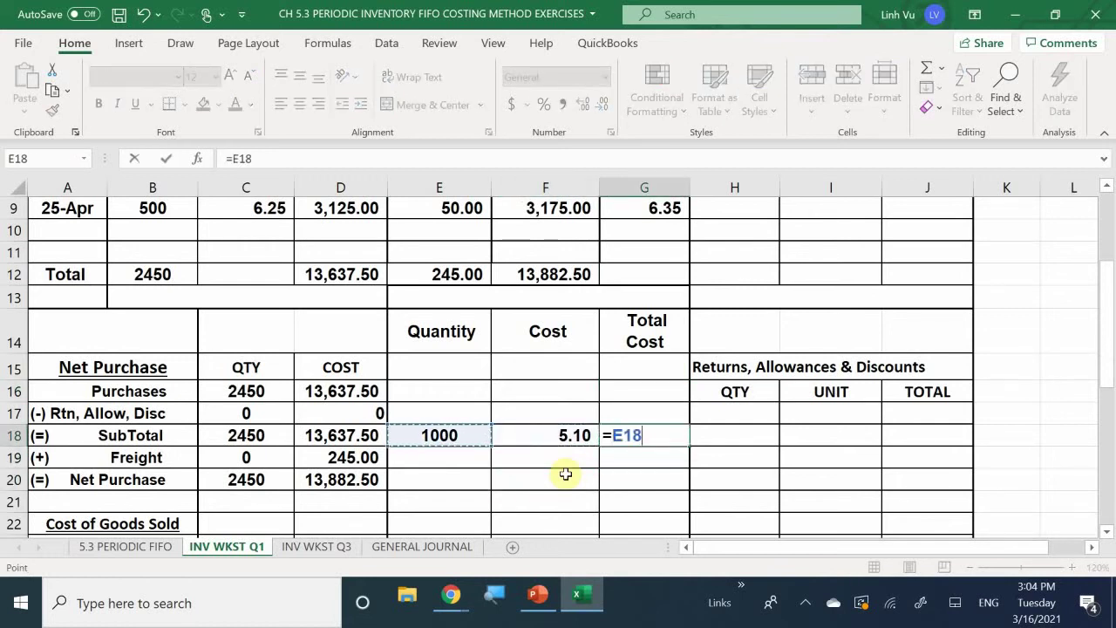
type("*")
key("Left")
key("Return")
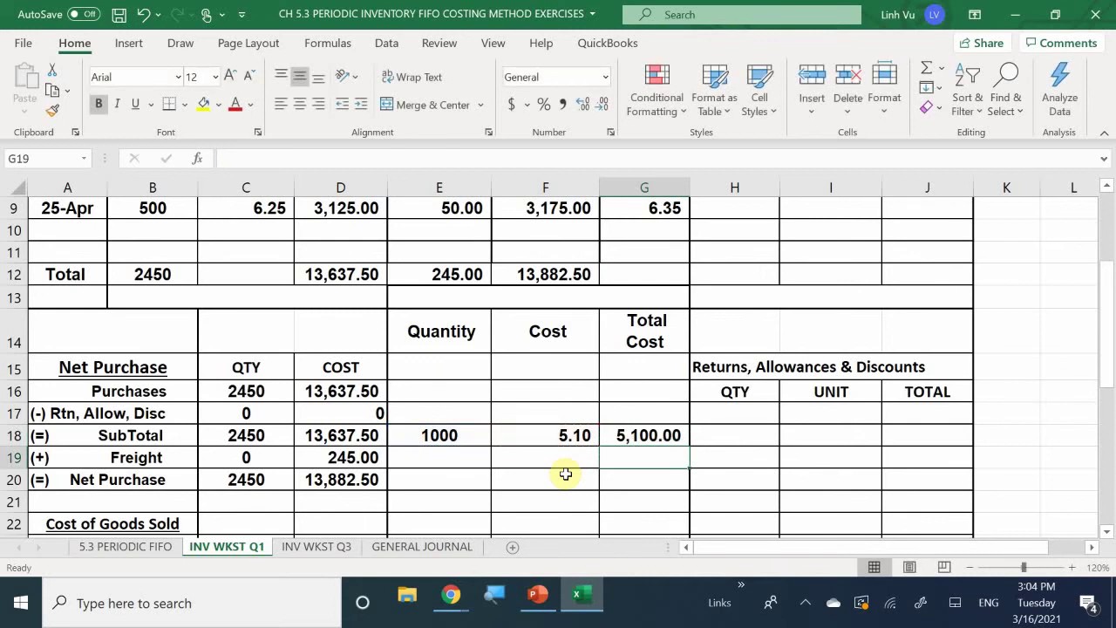
Check the 5-Apr total cost in F6 of the purchase table for comparison with the middle cost table
scroll(567, 466, "up", 1)
scroll(259, 229, "up", 2)
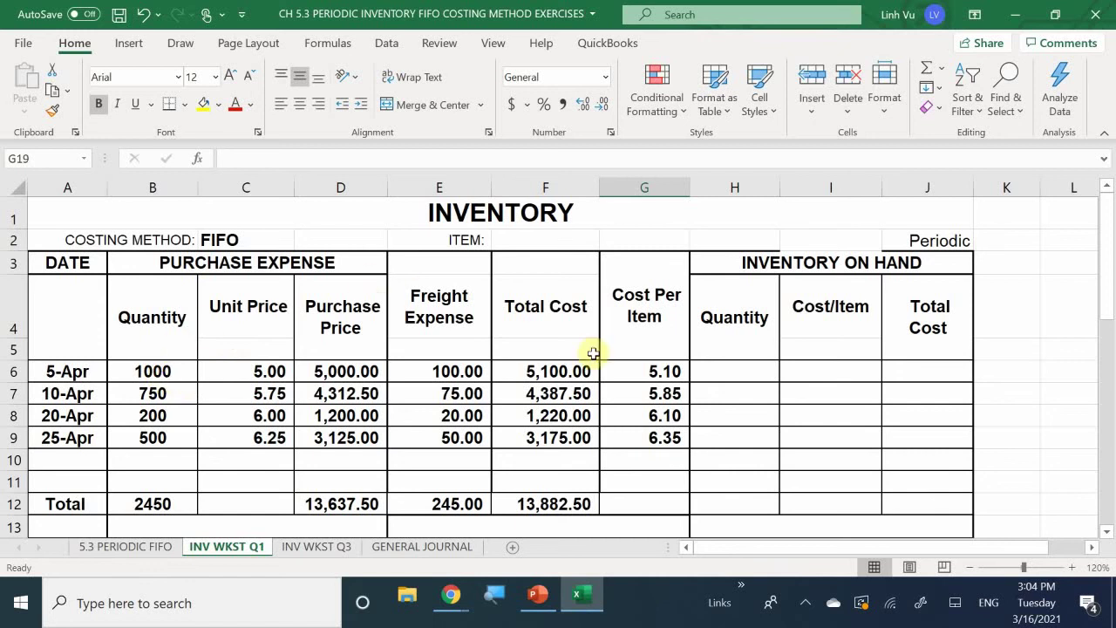
left_click(528, 371)
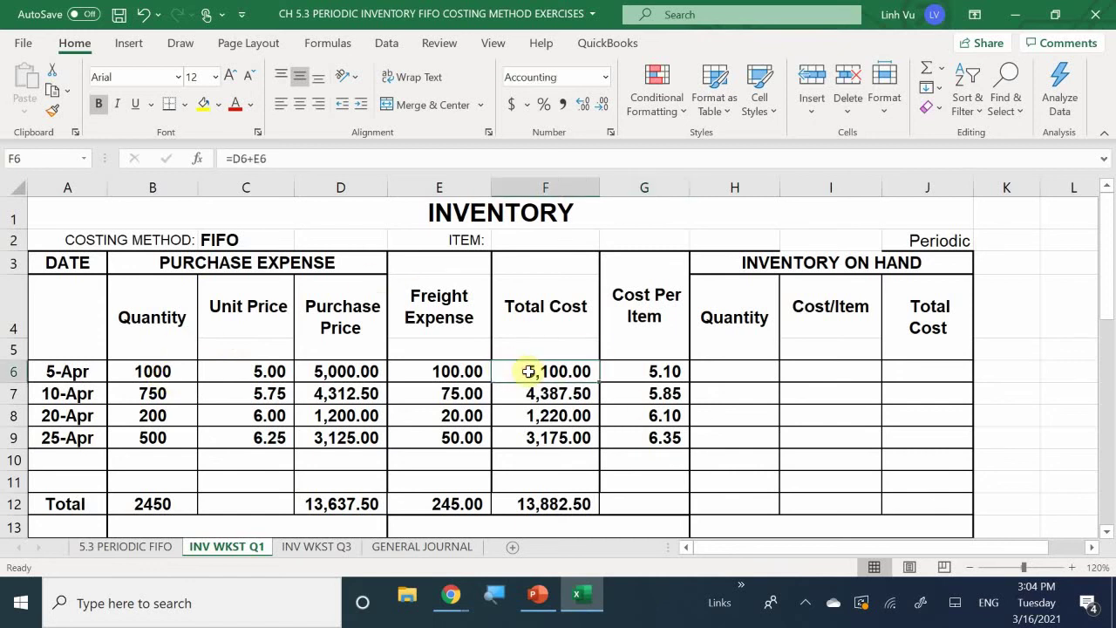
scroll(529, 371, "down", 1)
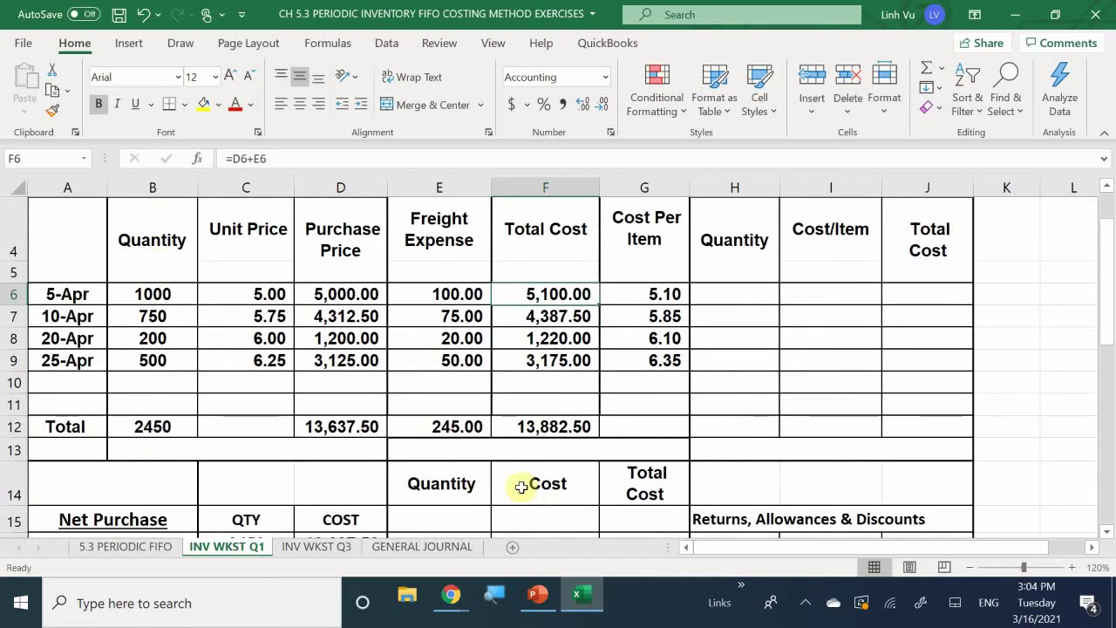
Replace the 5-Apr total cost formula in G18 with a direct link to the purchase table, =F6
scroll(520, 486, "down", 1)
left_click(630, 486)
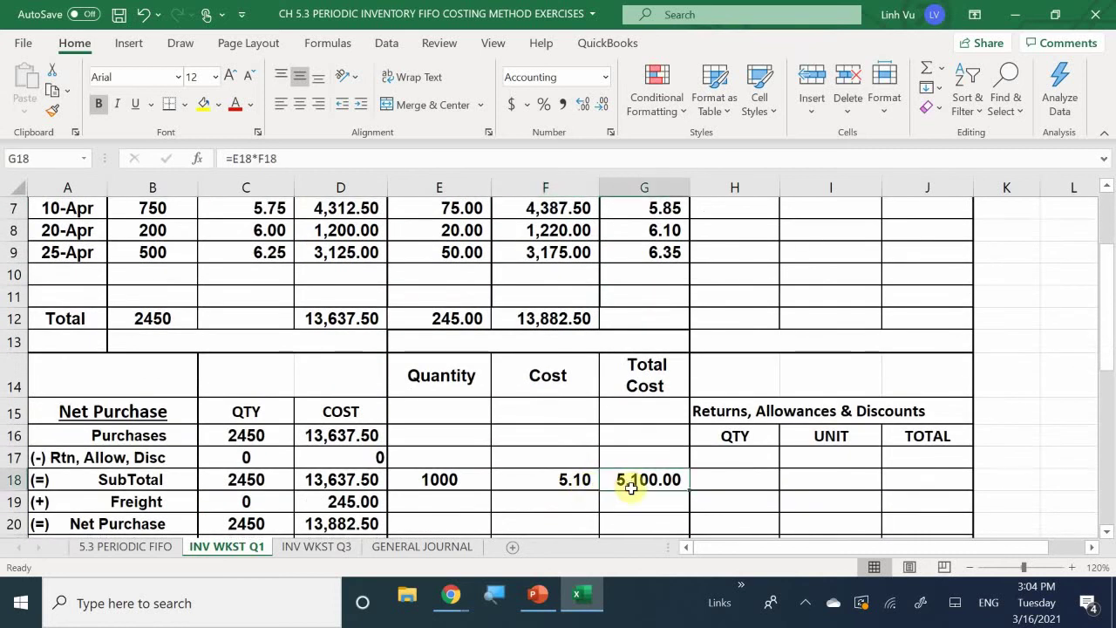
type("=")
scroll(631, 488, "up", 2)
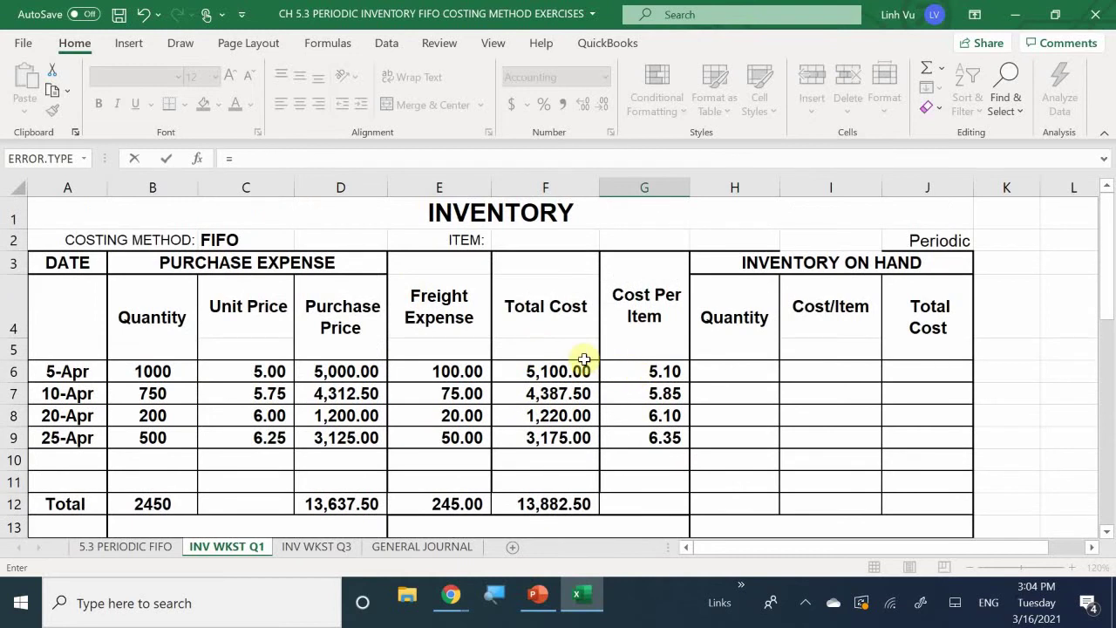
left_click(558, 372)
key("Return")
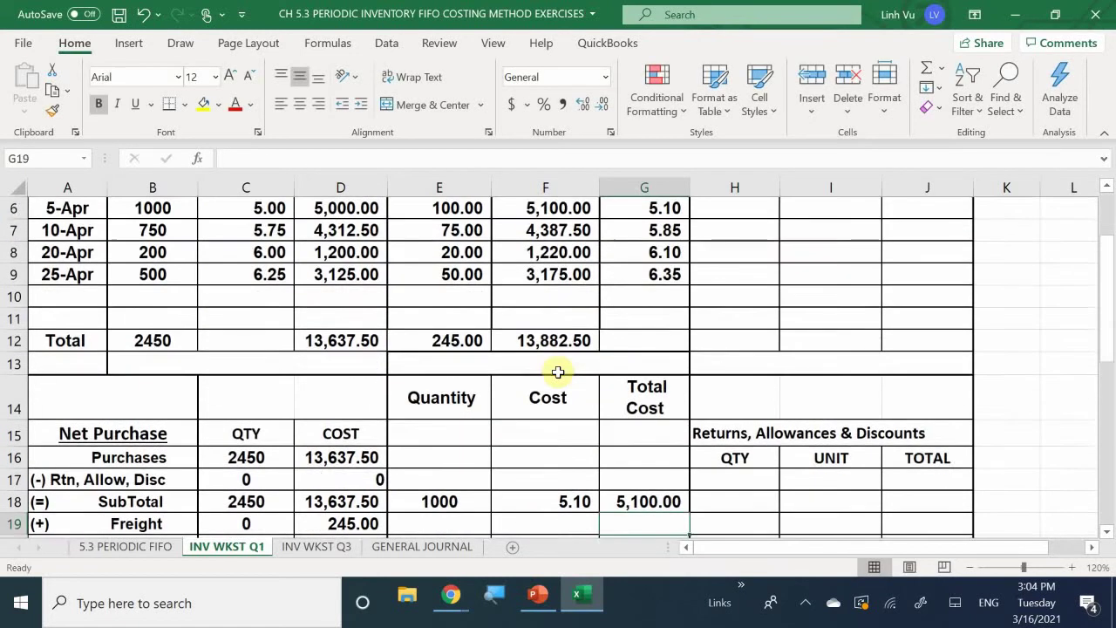
Highlight the 5-Apr purchase layer, cells B6 through G6, with yellow fill
scroll(563, 402, "down", 1)
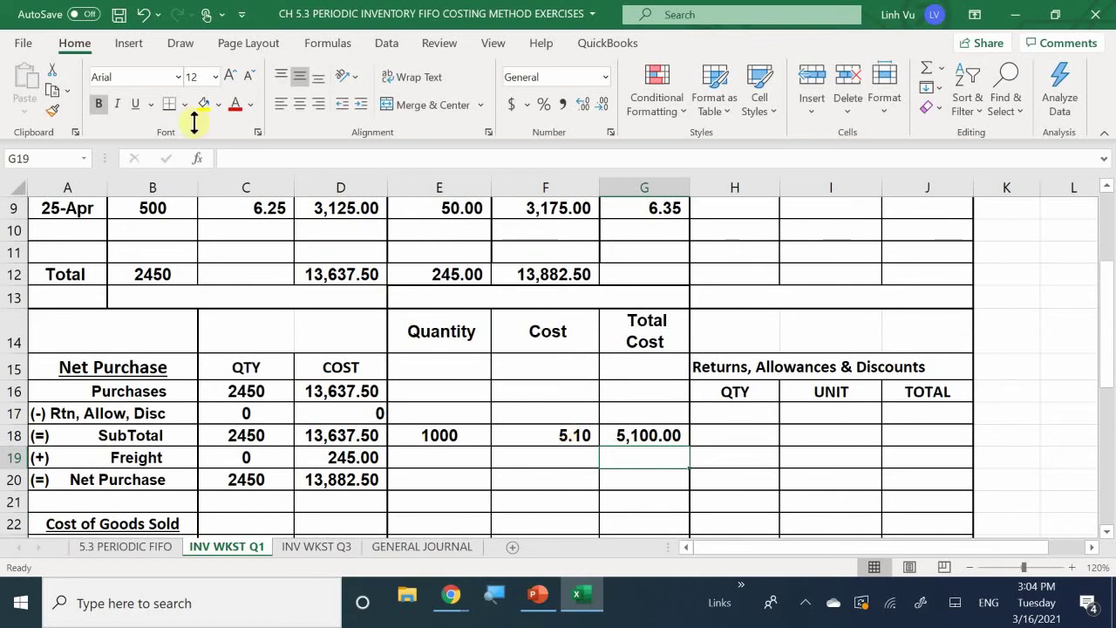
scroll(505, 459, "down", 3)
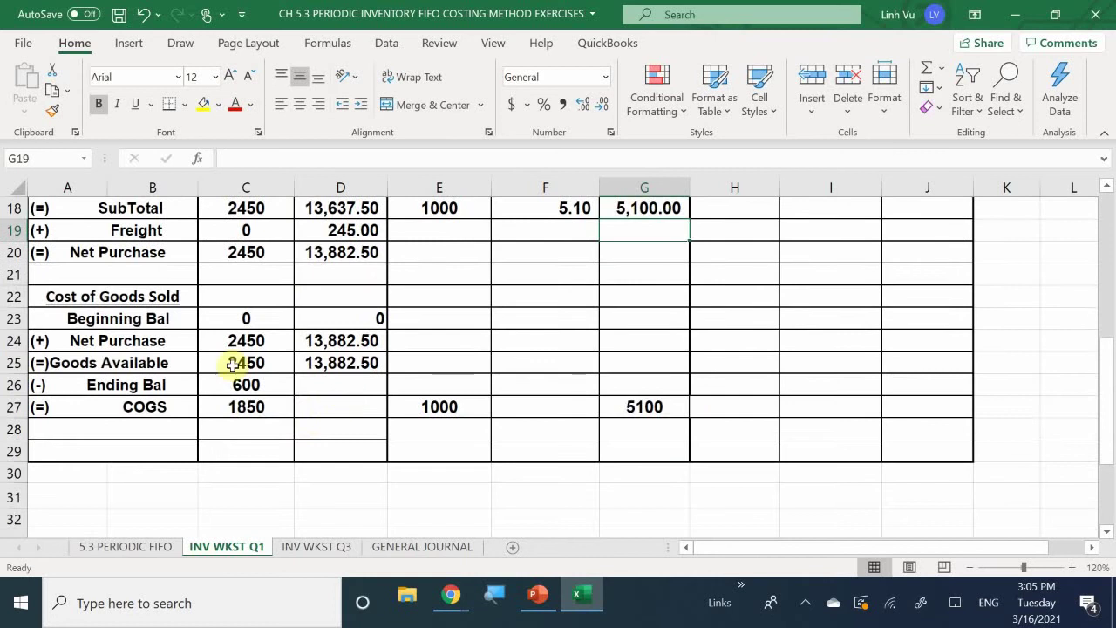
scroll(462, 409, "up", 1)
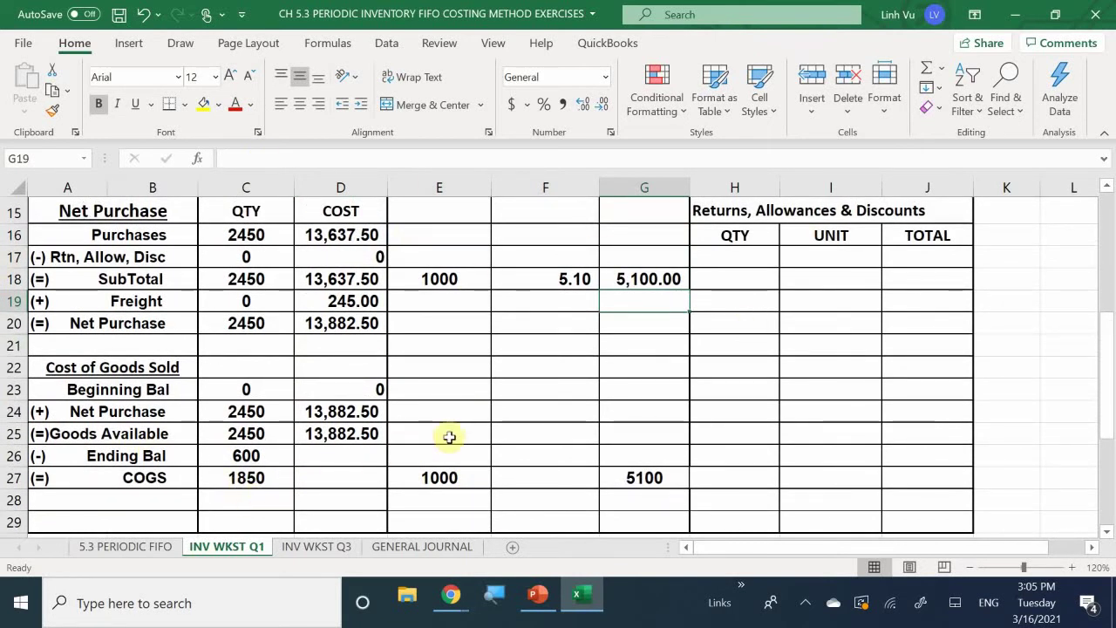
scroll(448, 436, "up", 4)
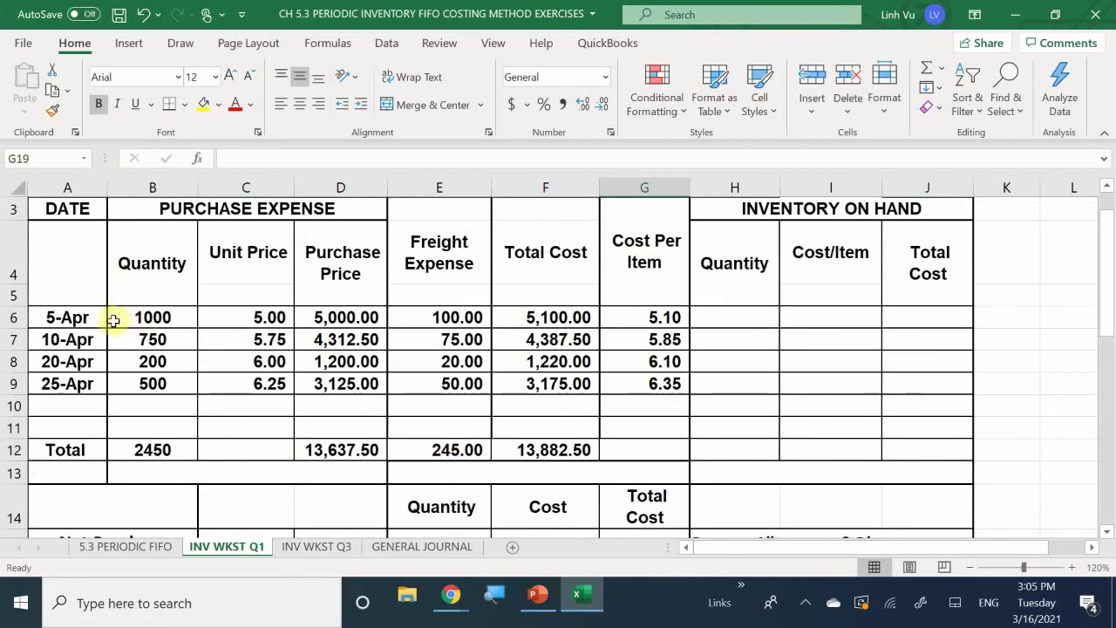
left_click_drag(114, 313, 626, 319)
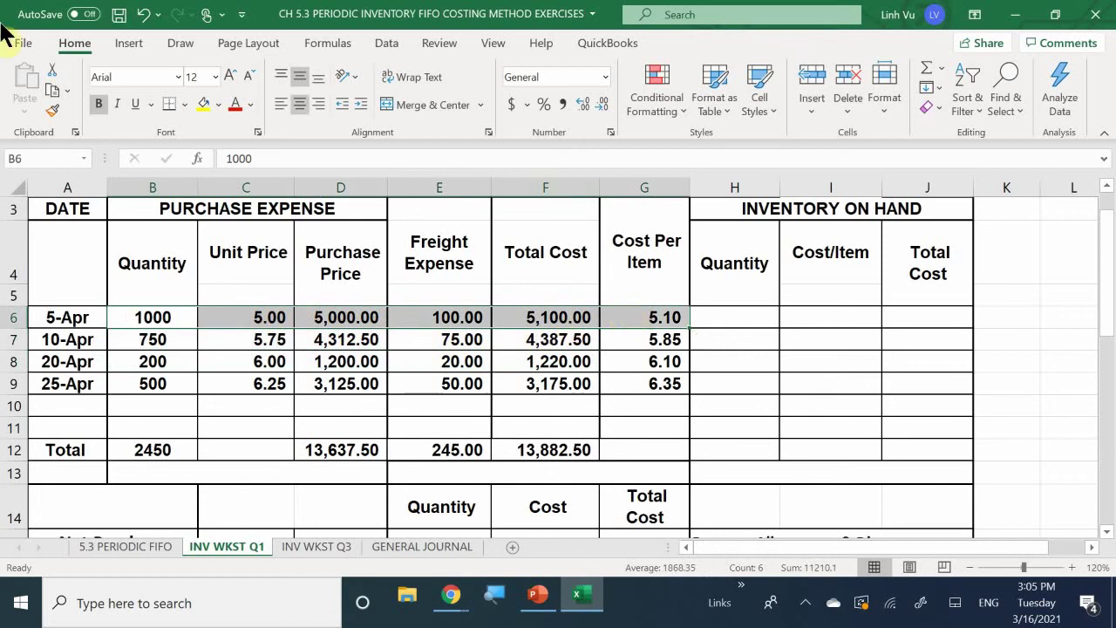
left_click(203, 102)
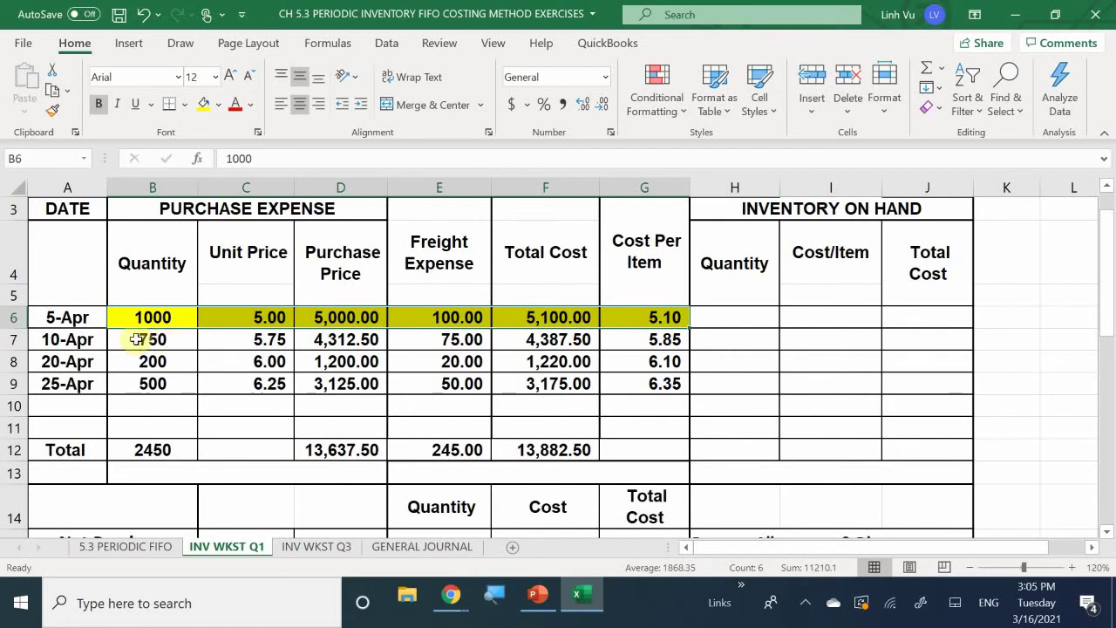
Link the quantity in E19 of the middle cost table to the 10-Apr purchase quantity with =B7
scroll(401, 375, "down", 2)
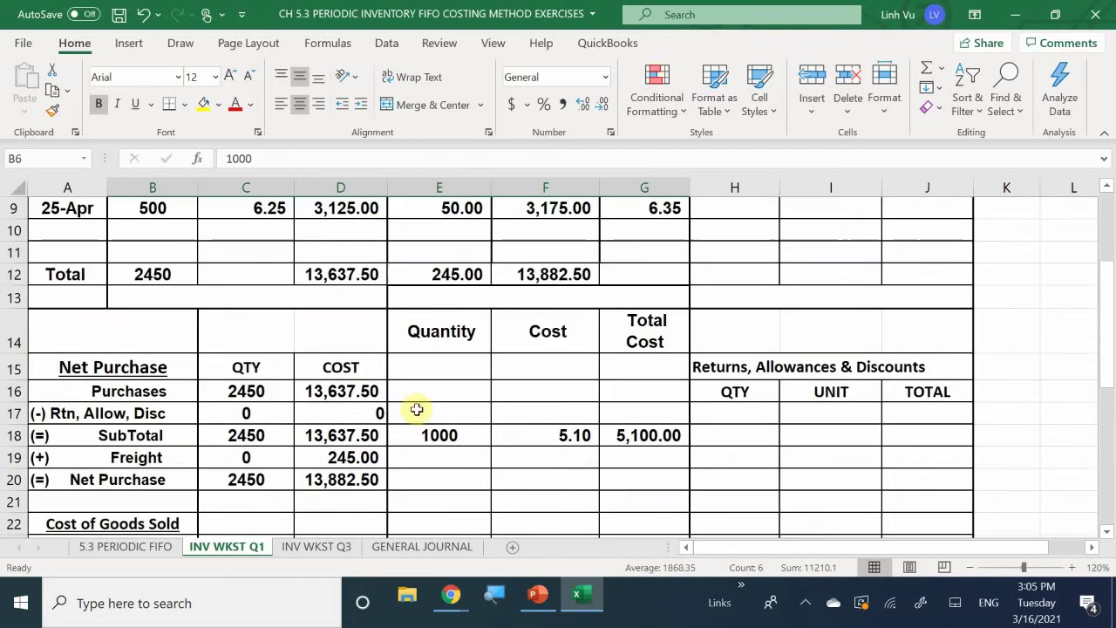
left_click(426, 456)
type("=")
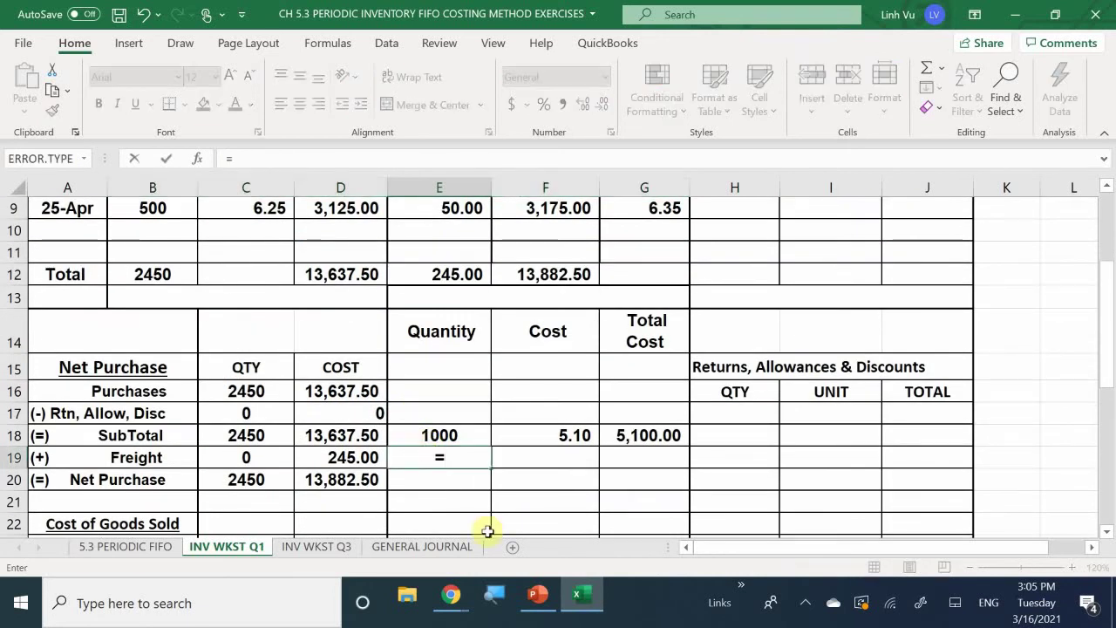
scroll(462, 510, "up", 2)
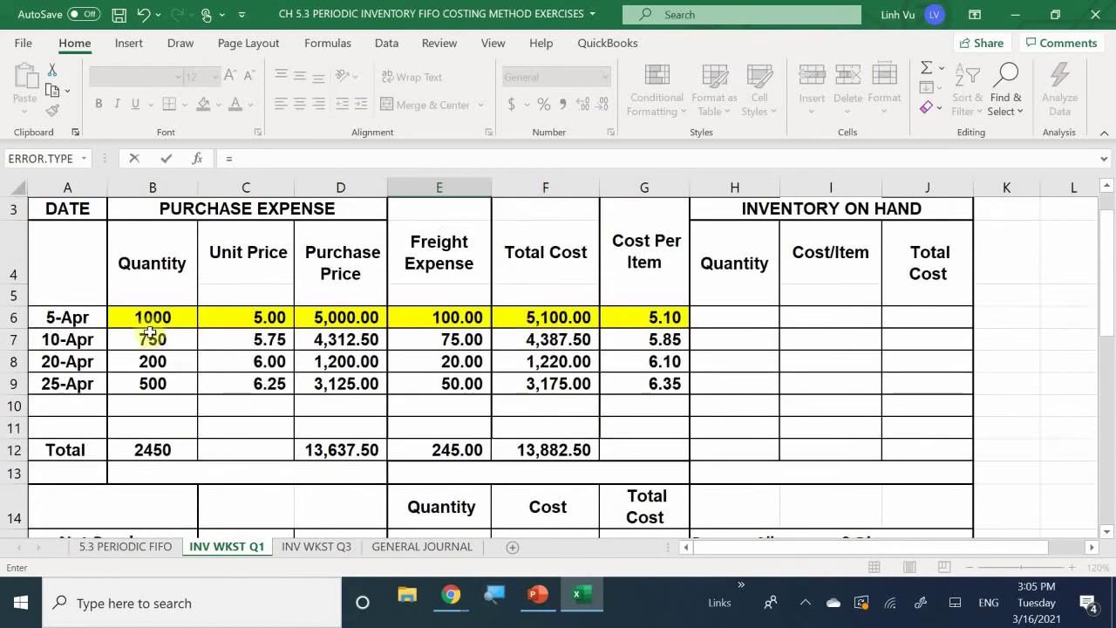
left_click(153, 339)
key("Tab")
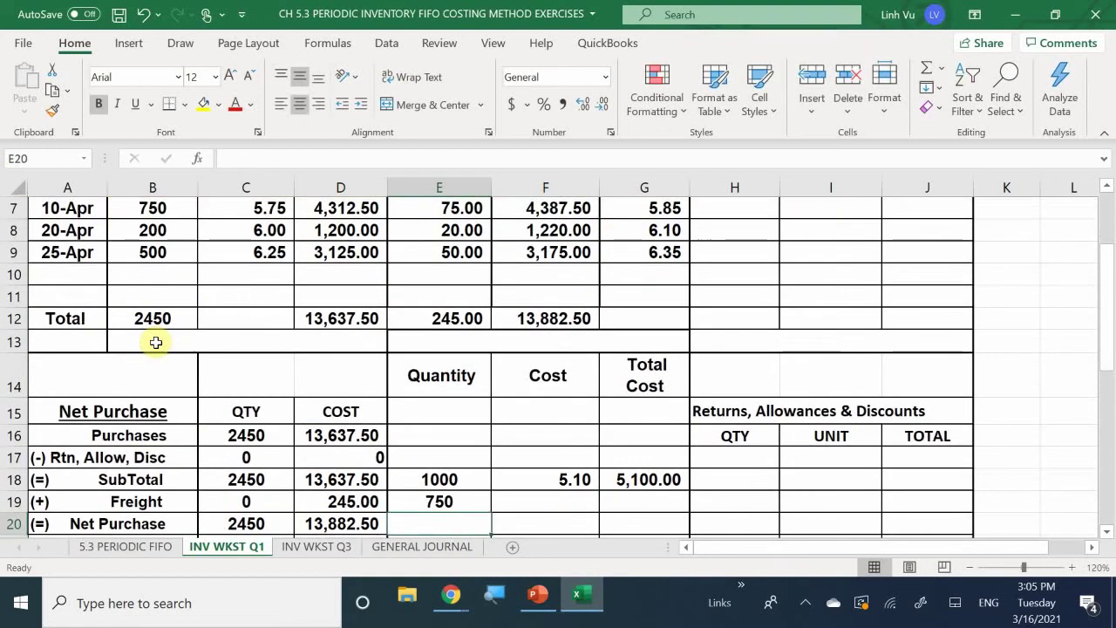
Link the total cost in G19 to the 10-Apr total cost with =F7
key("Tab")
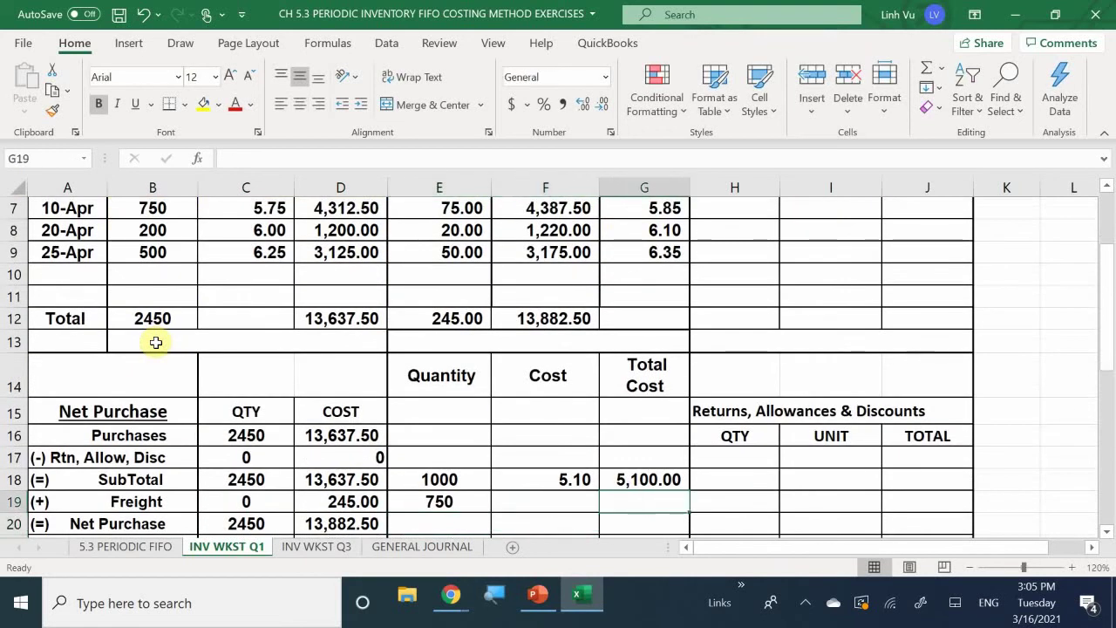
type("=")
scroll(155, 343, "up", 1)
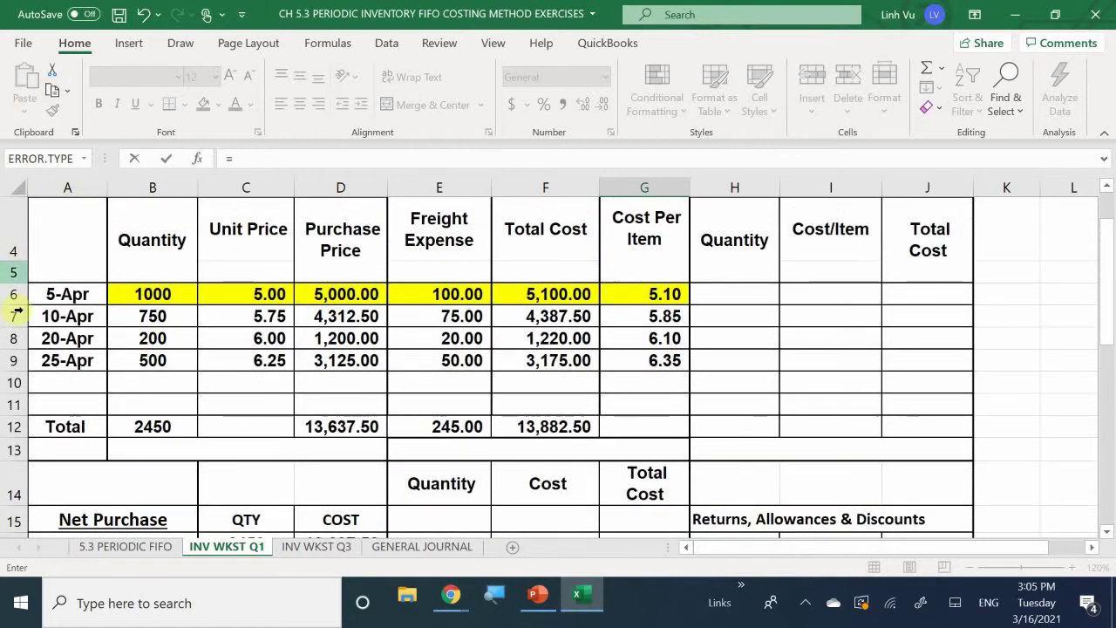
left_click(542, 317)
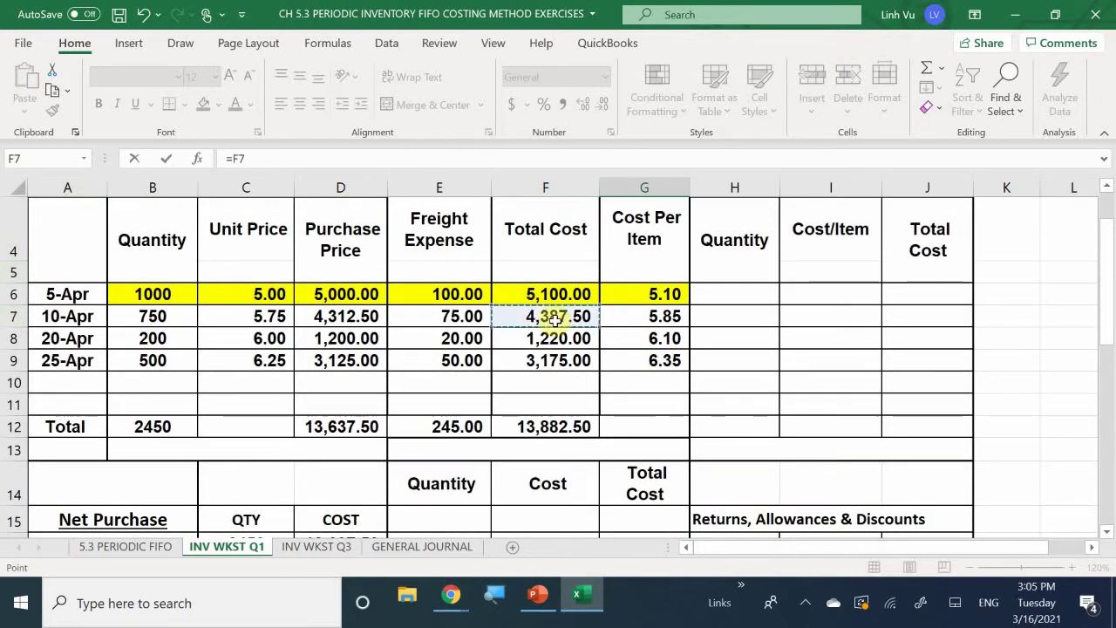
key("Return")
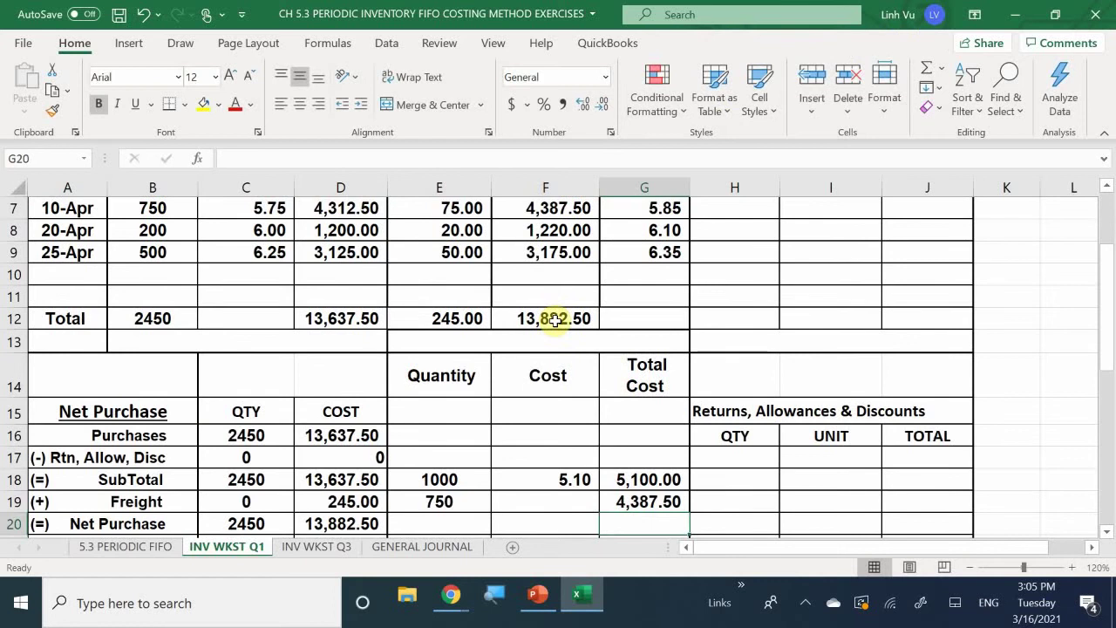
Link the unit cost in F19 to the 10-Apr cost per item with =G7
key("Left")
key("Up")
type("=")
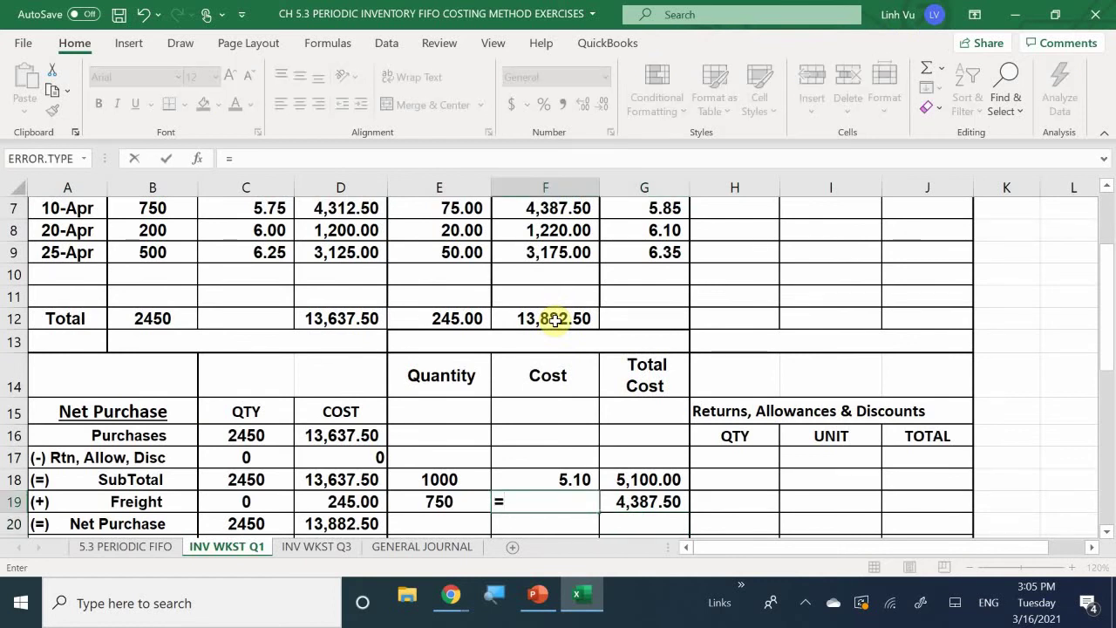
scroll(610, 348, "up", 2)
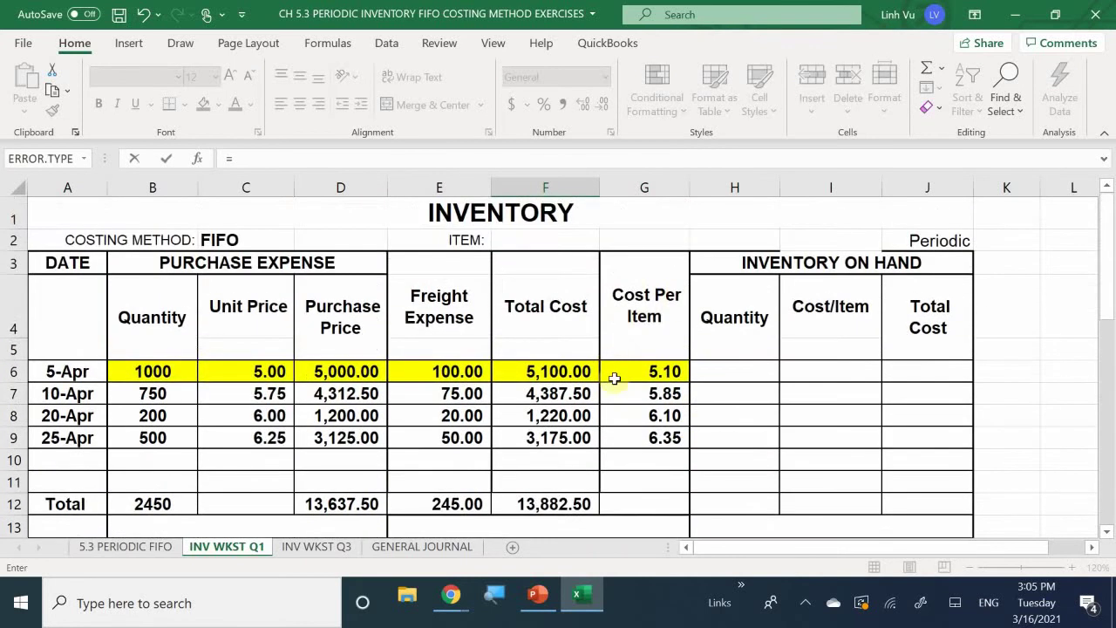
left_click(663, 394)
key("Return")
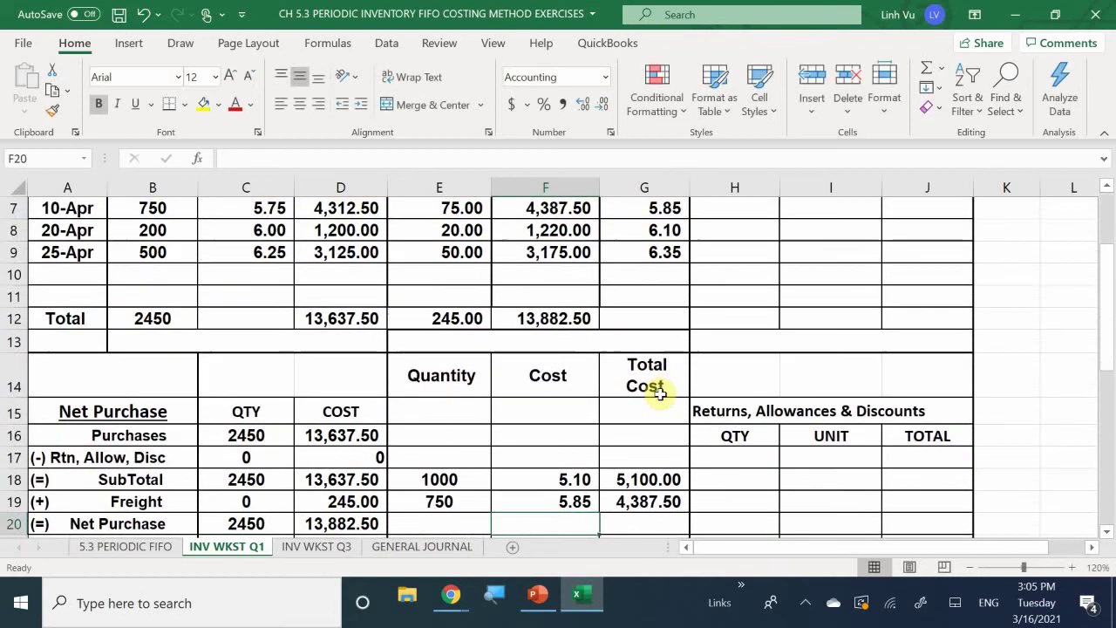
Highlight the 10-Apr purchase layer, cells B7 through G7, with yellow fill
scroll(660, 394, "down", 2)
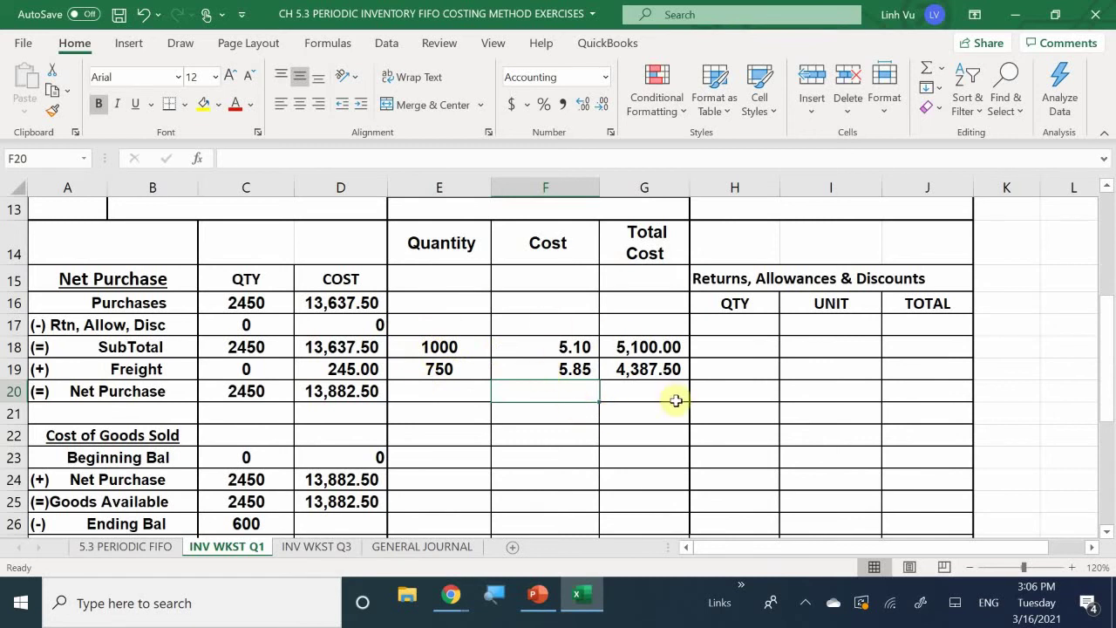
scroll(671, 398, "up", 2)
scroll(665, 286, "up", 2)
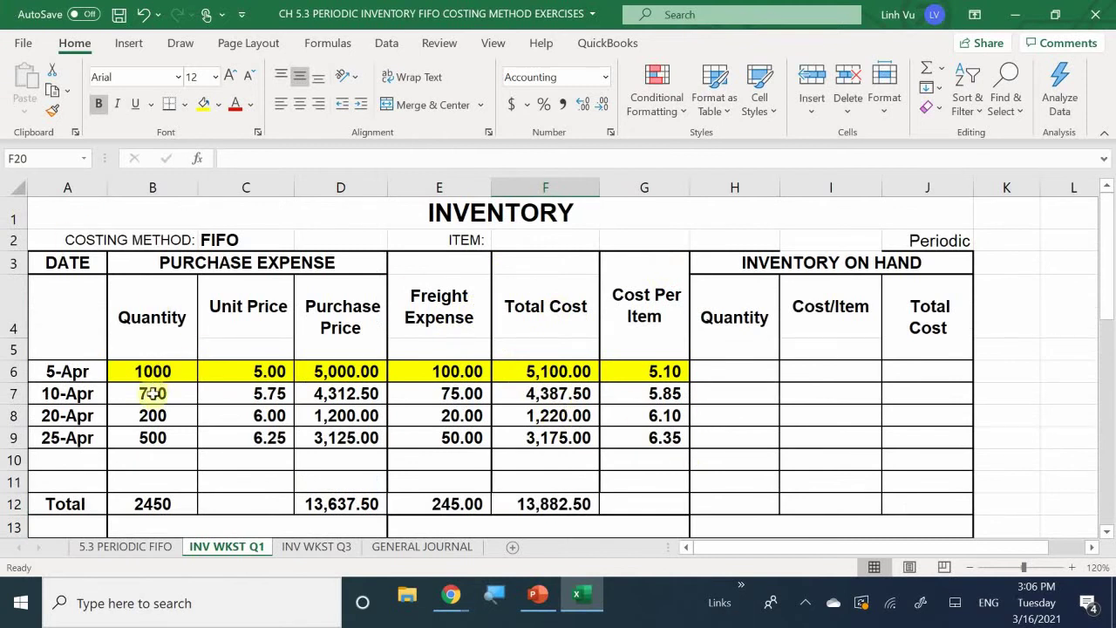
left_click_drag(153, 393, 642, 393)
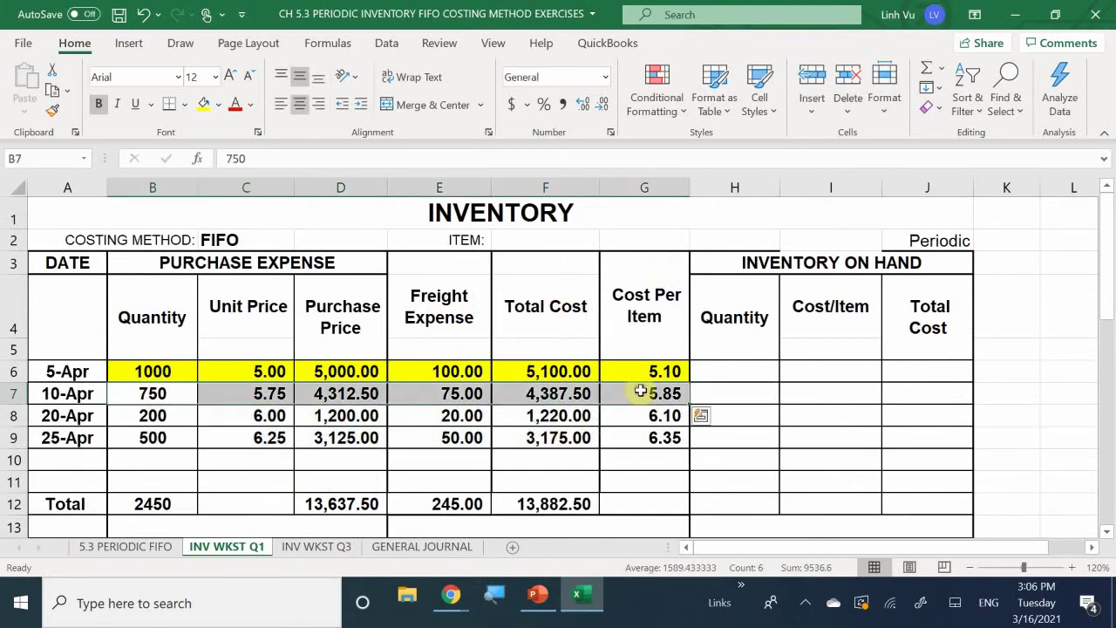
left_click(206, 104)
Enter 100 in E20 as the quantity taken from the 20-Apr layer and check the quantity total in the COGS row
scroll(518, 522, "down", 1)
scroll(519, 521, "down", 3)
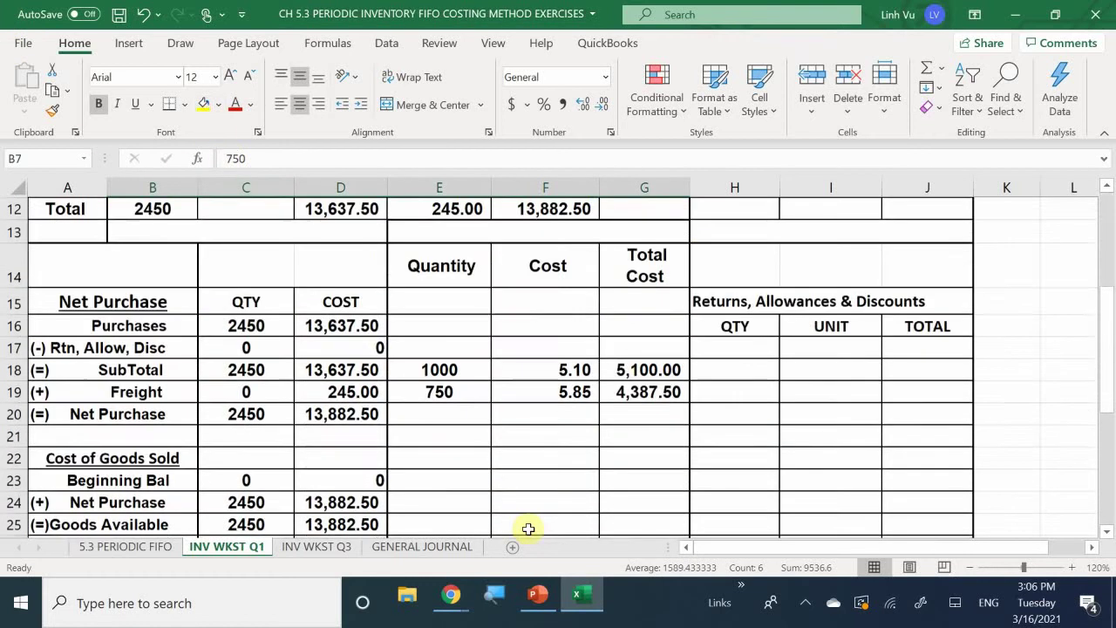
scroll(381, 439, "down", 1)
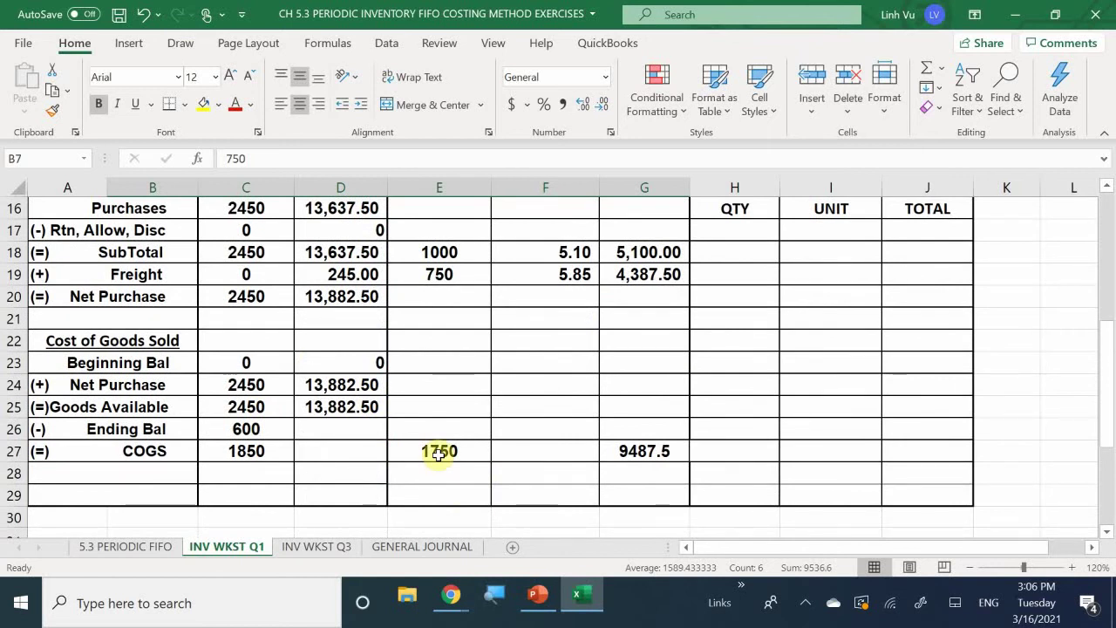
scroll(438, 453, "up", 1)
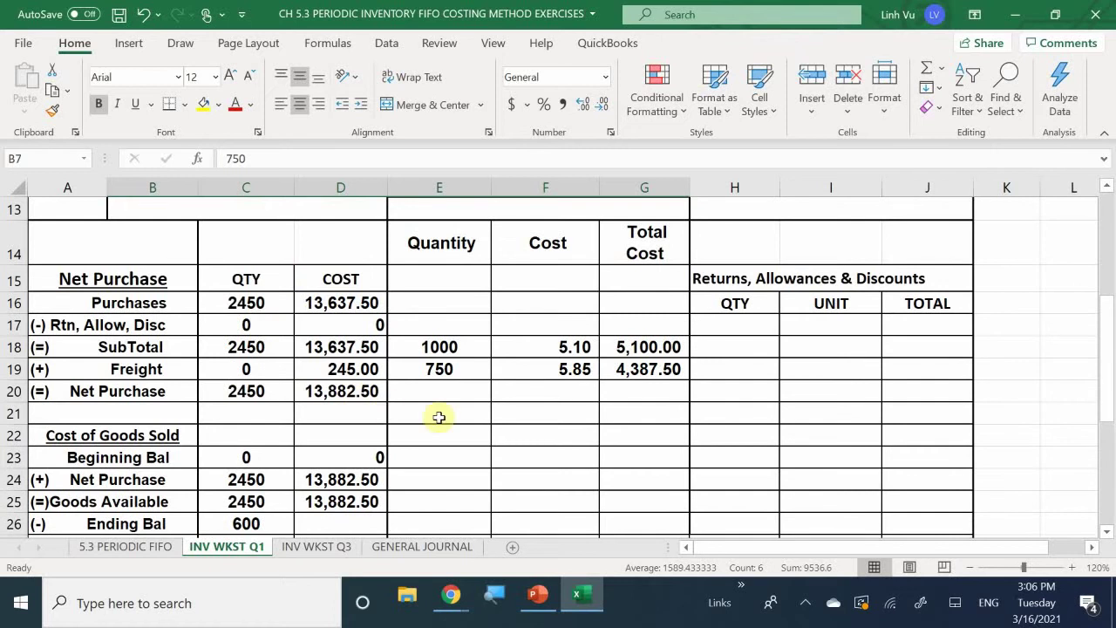
left_click(449, 393)
type("100")
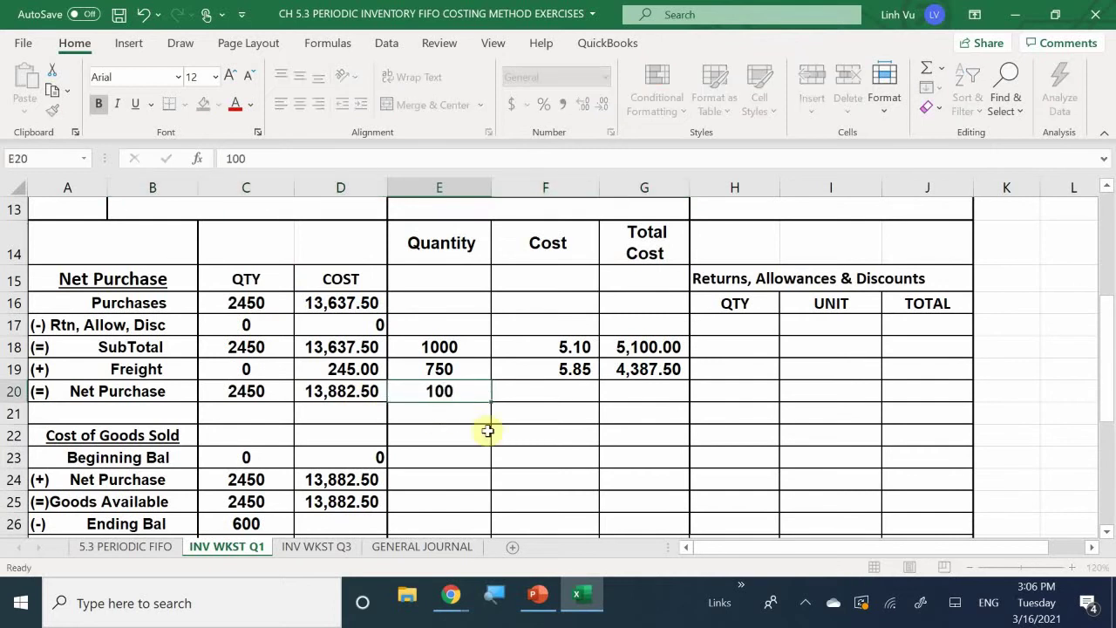
key("Return")
scroll(488, 431, "down", 1)
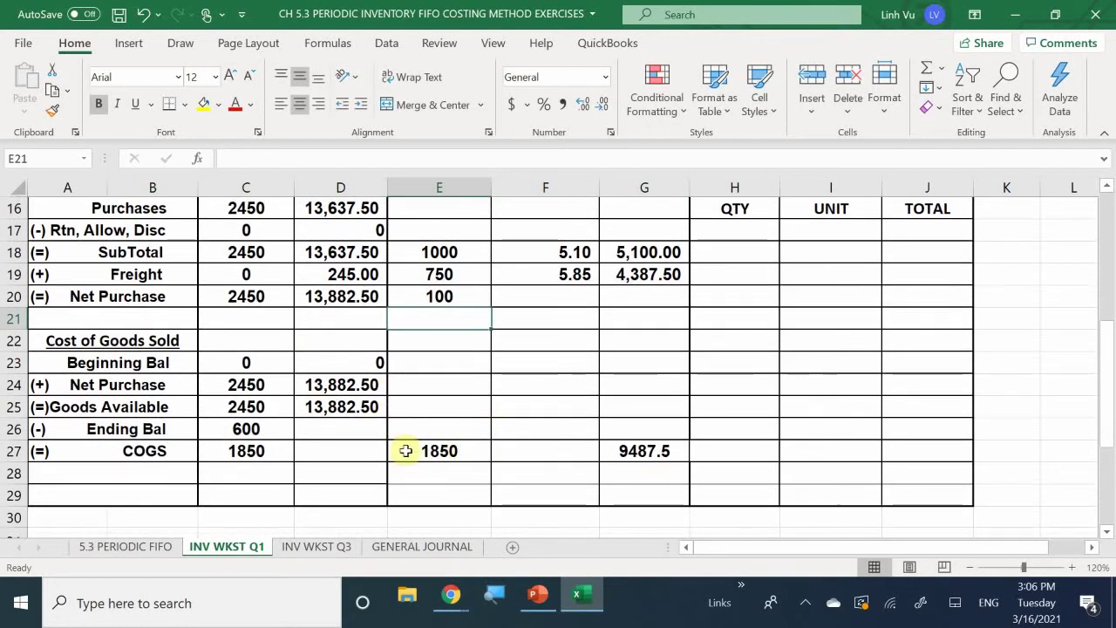
Link the unit cost in F20 to the 20-Apr cost per item with =G8
scroll(426, 449, "up", 1)
scroll(427, 449, "up", 4)
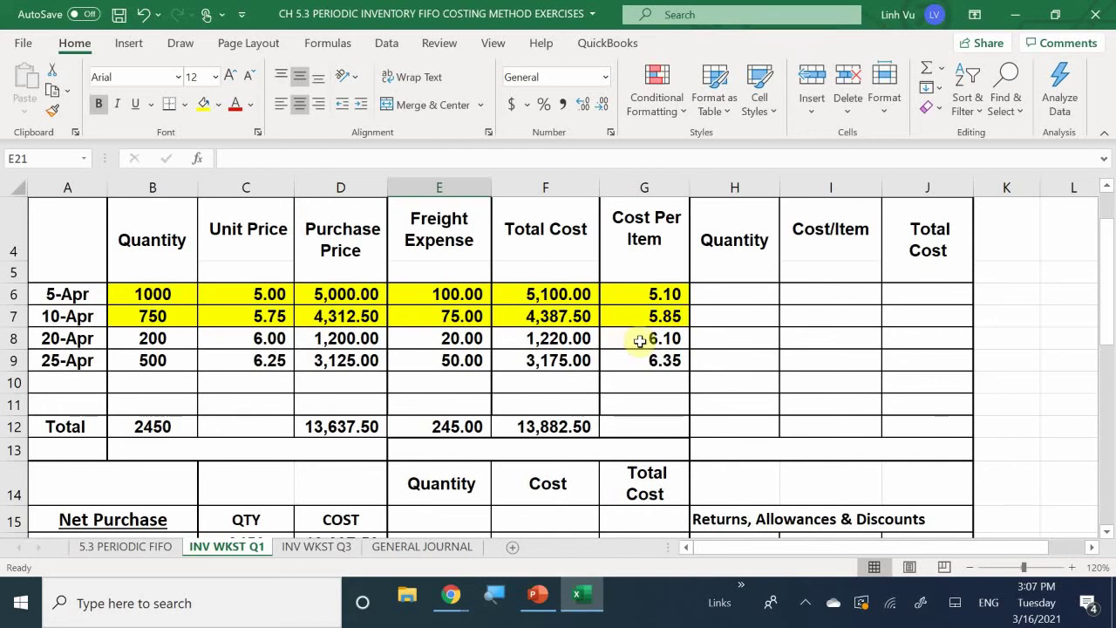
scroll(640, 340, "down", 2)
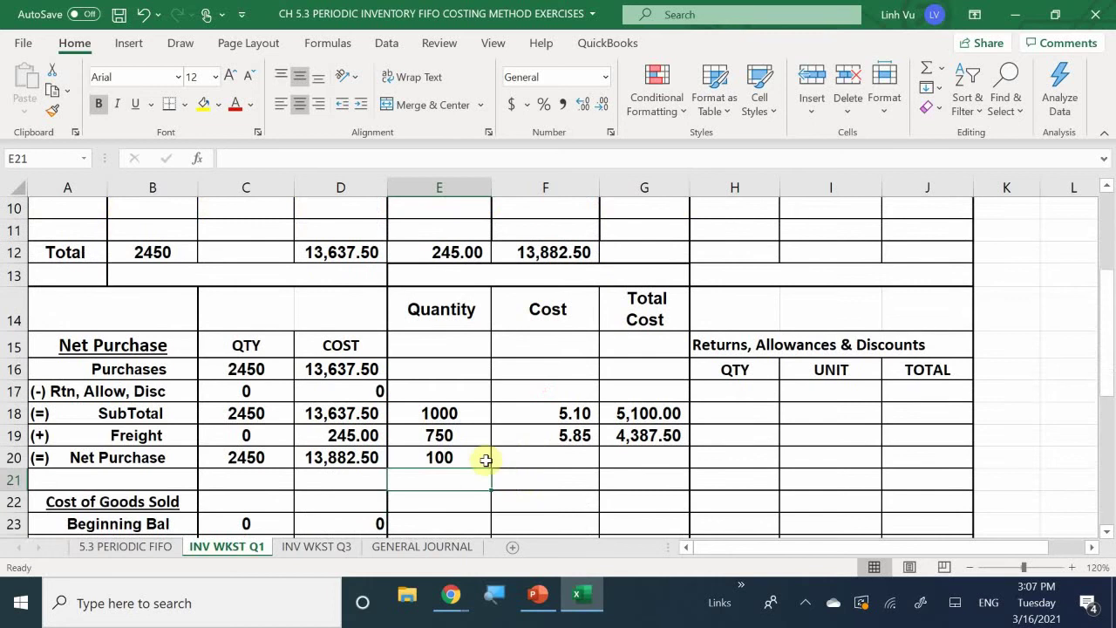
left_click(543, 462)
type("=")
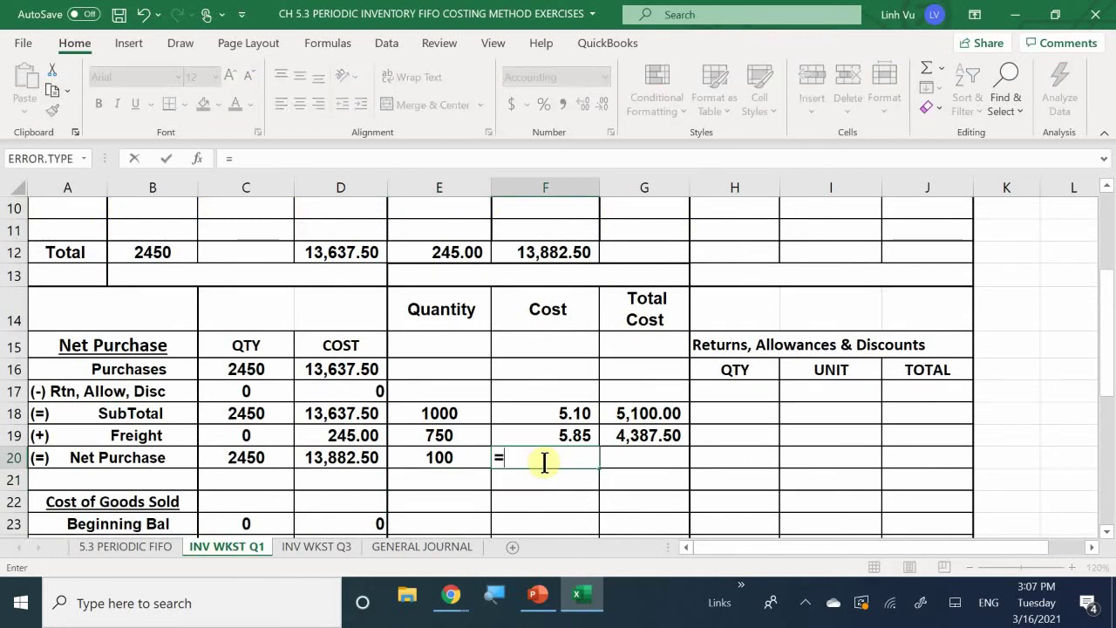
scroll(543, 462, "up", 2)
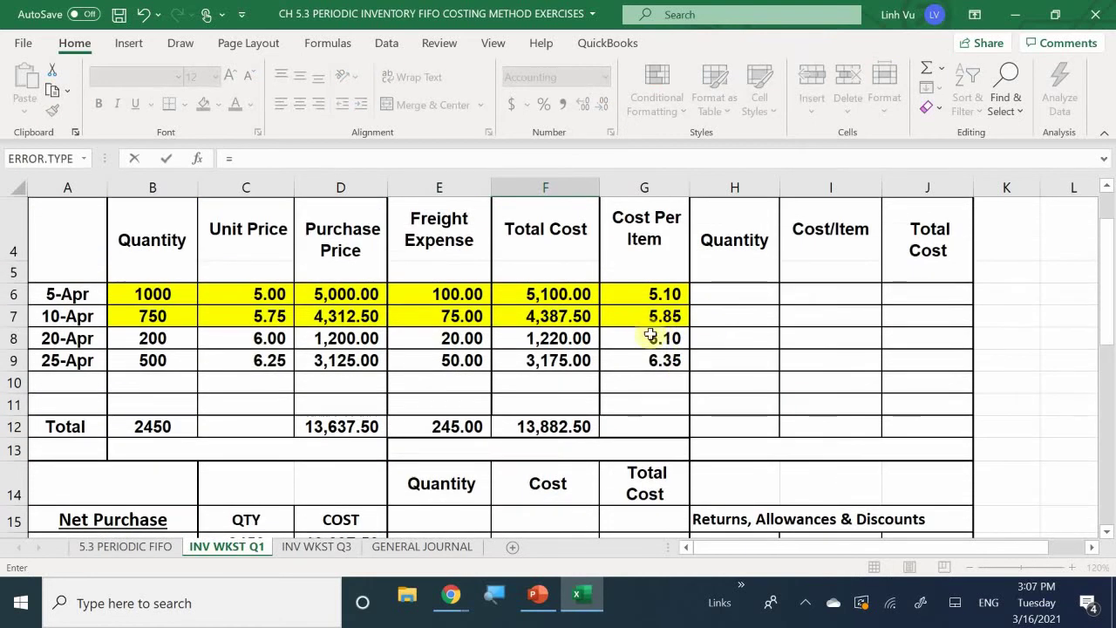
left_click(657, 340)
key("Return")
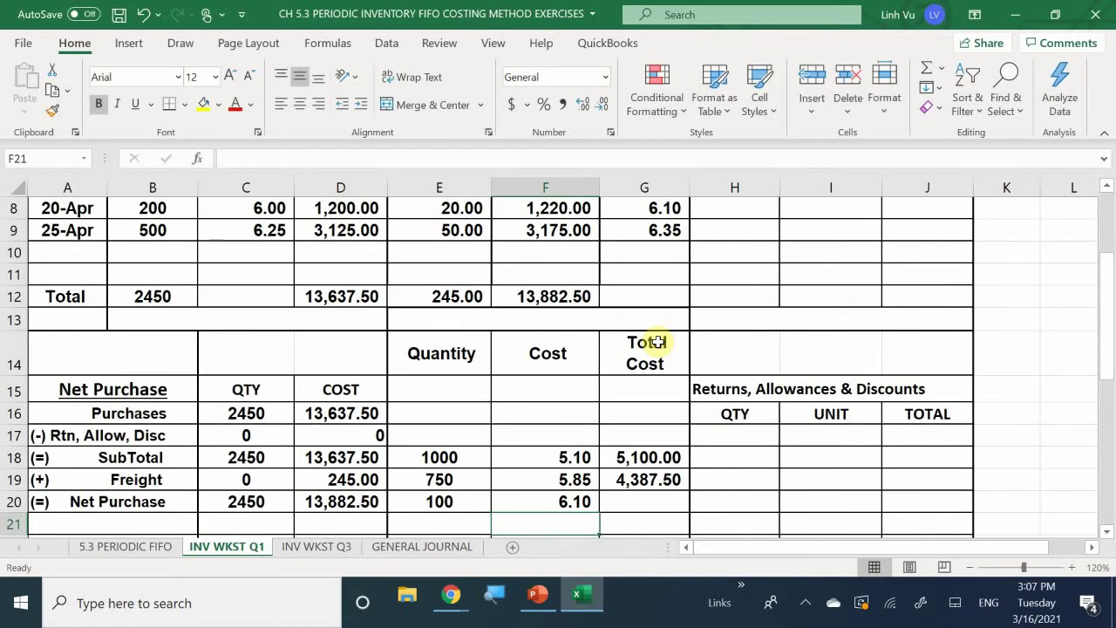
scroll(657, 342, "up", 2)
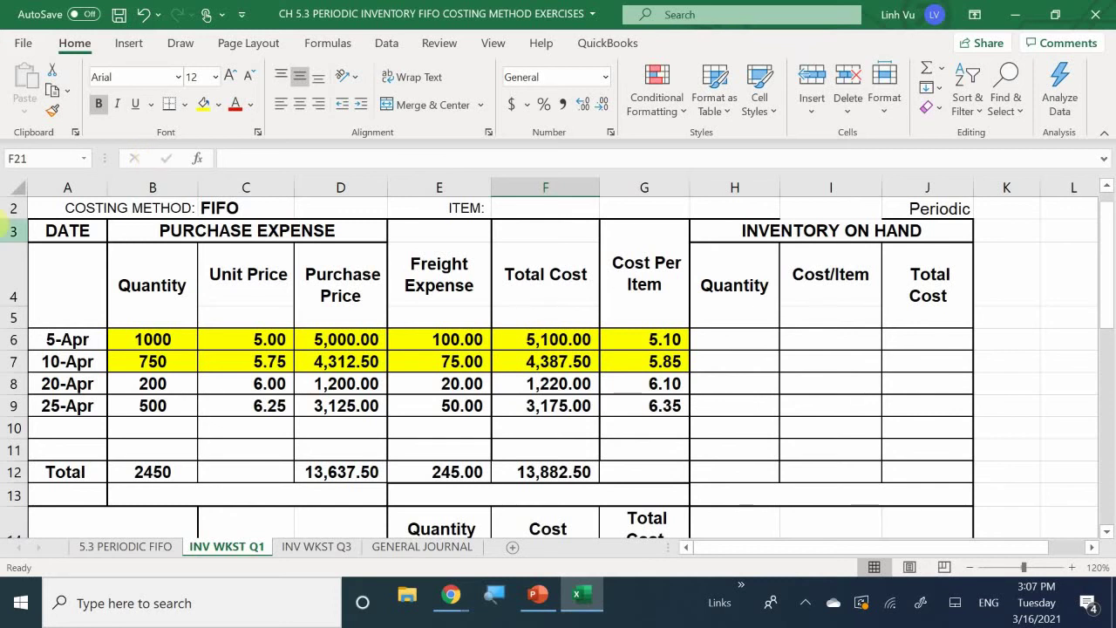
scroll(698, 534, "down", 2)
scroll(655, 567, "down", 1)
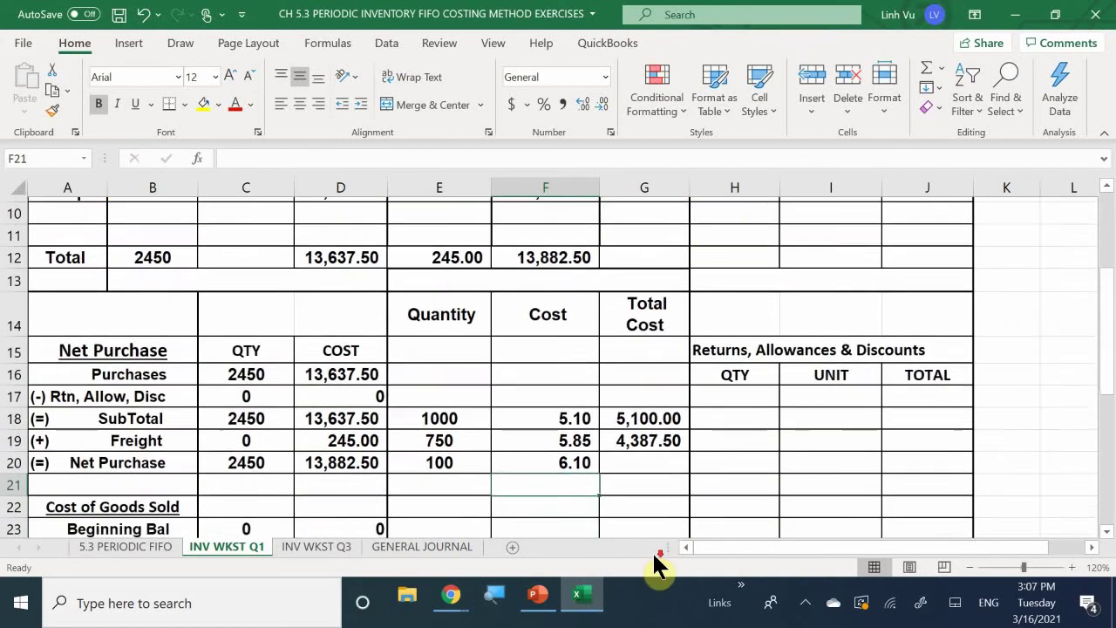
Calculate the total cost of the 20-Apr layer in G20 with =E20*F20
left_click(636, 432)
type("=")
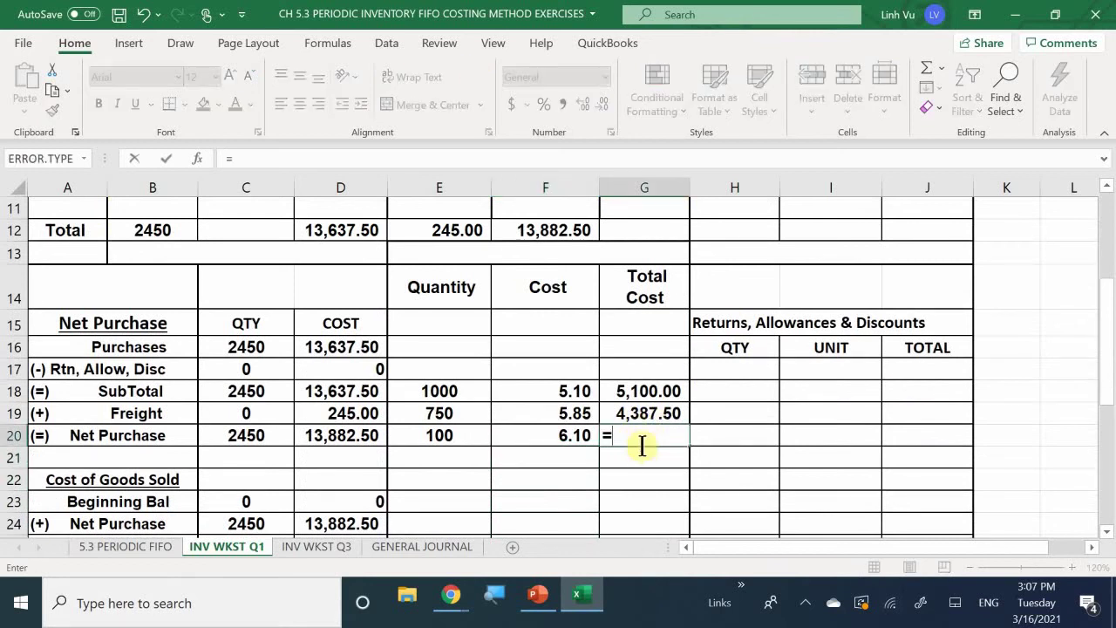
key("Left")
key("Left")
type("*")
key("Left")
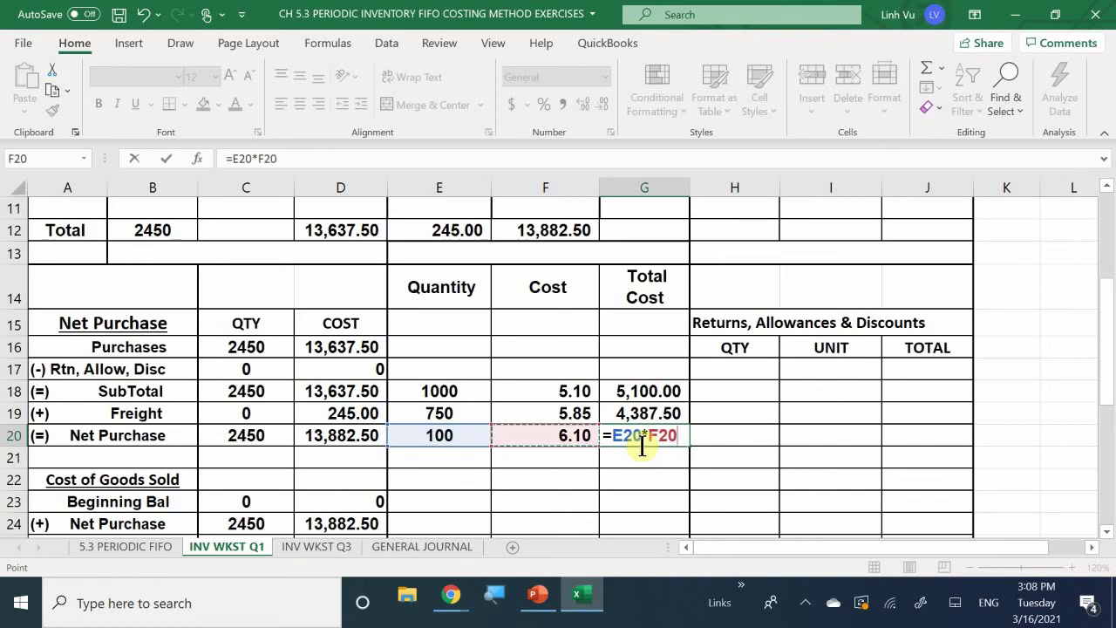
key("Return")
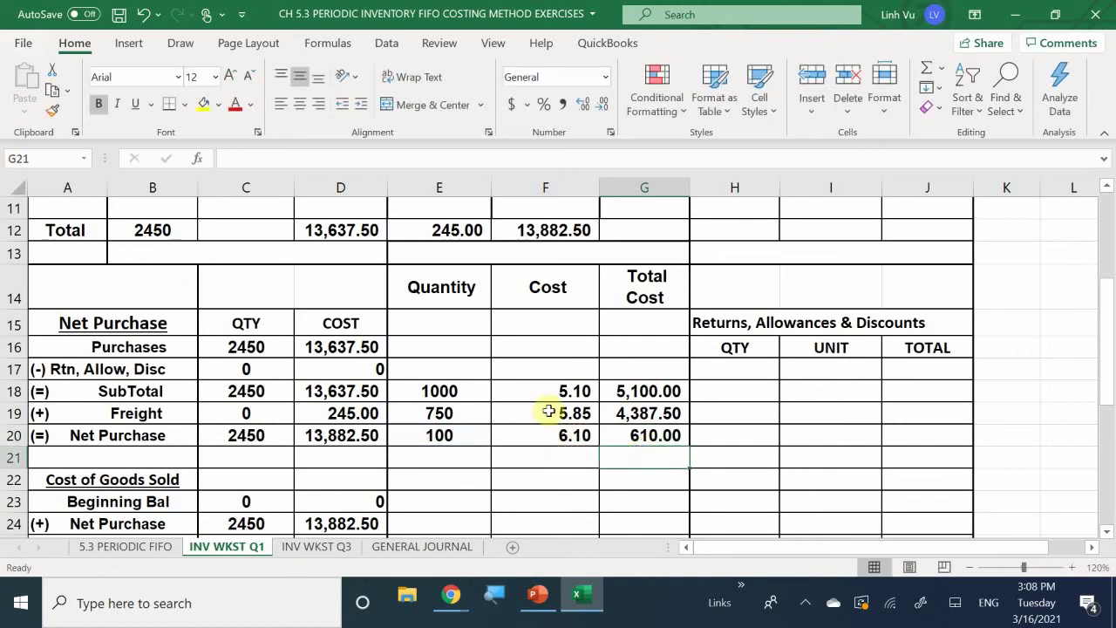
Apply comma style to the COGS total in G27 and widen column G slightly to fit the figure
scroll(558, 480, "up", 2)
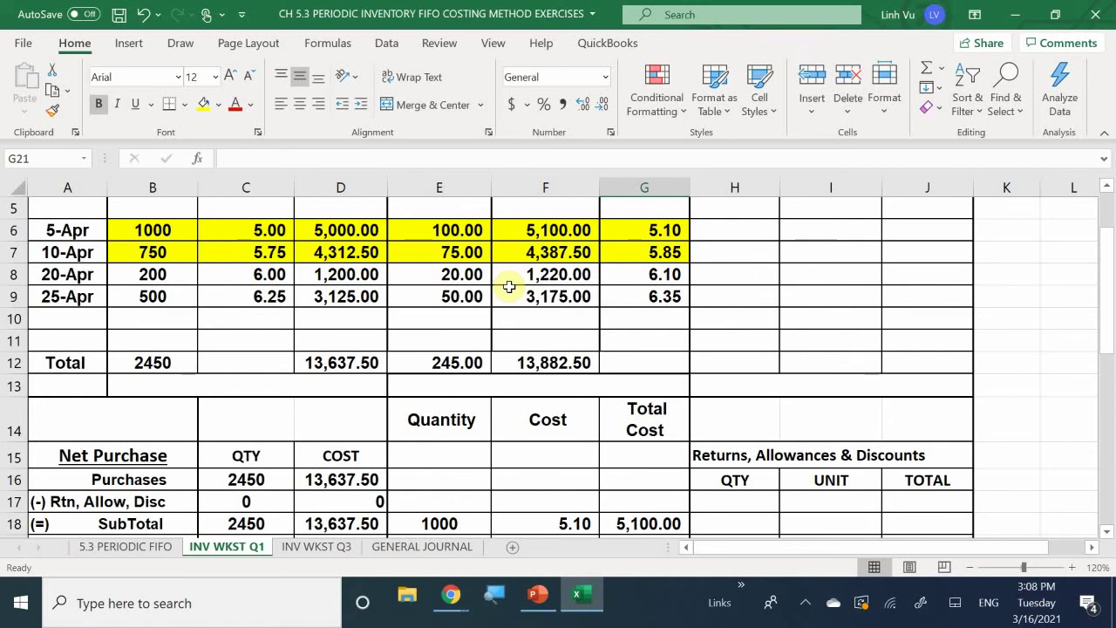
scroll(510, 286, "down", 3)
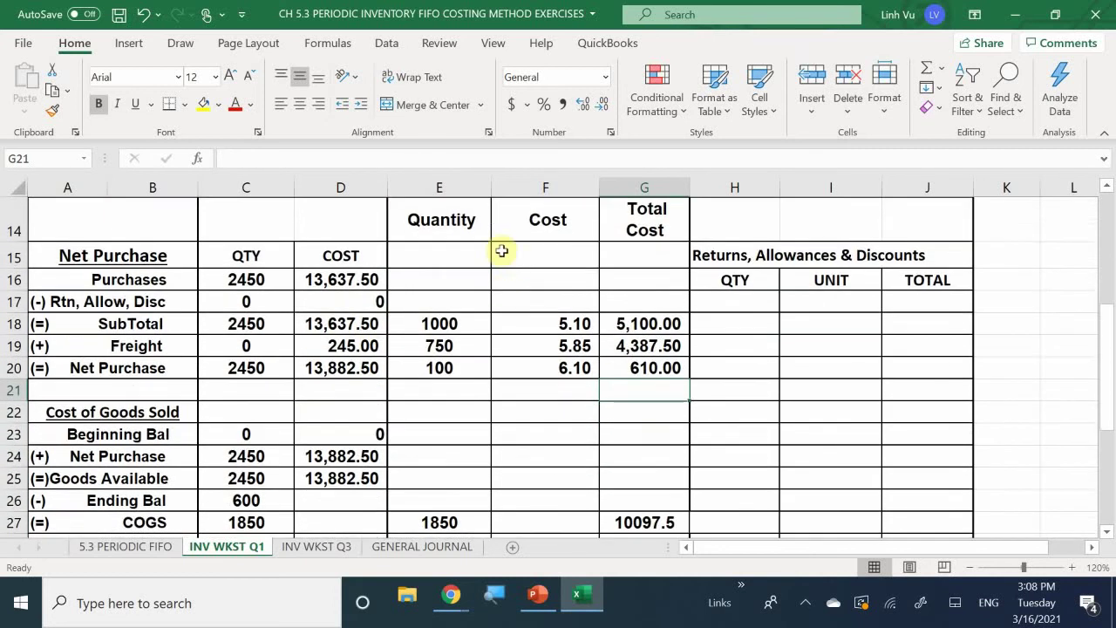
scroll(471, 349, "down", 1)
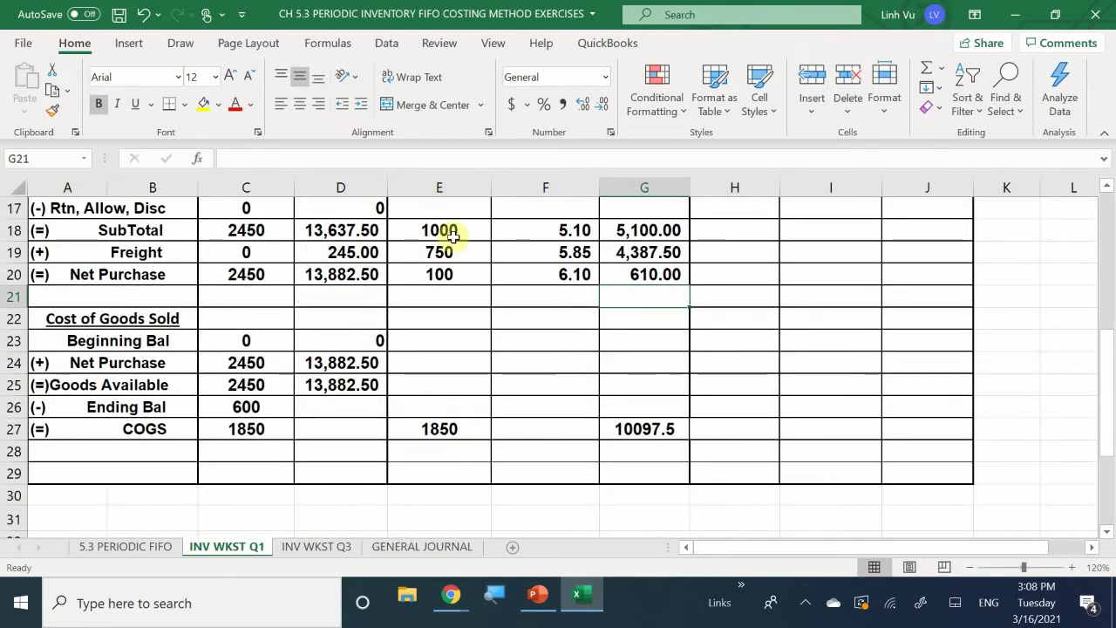
scroll(452, 235, "up", 1)
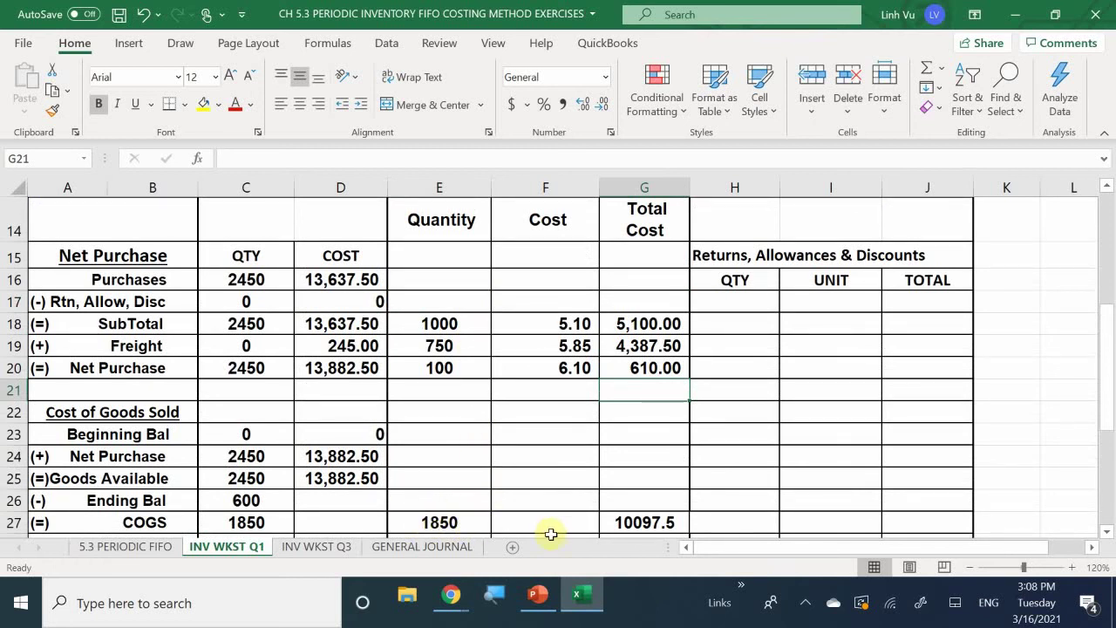
left_click(650, 523)
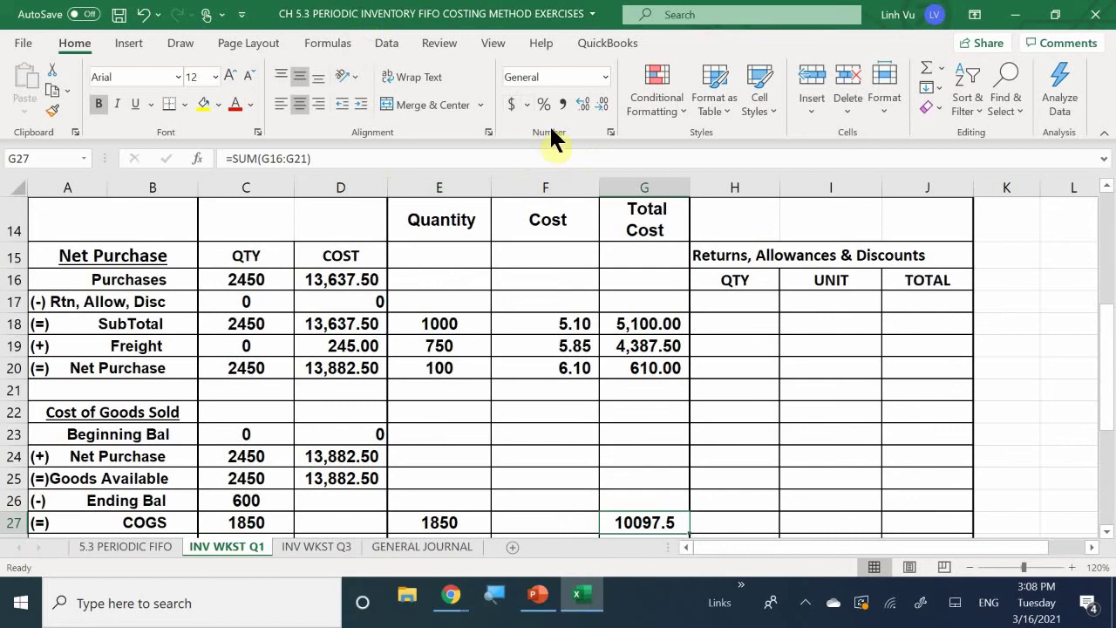
left_click(565, 106)
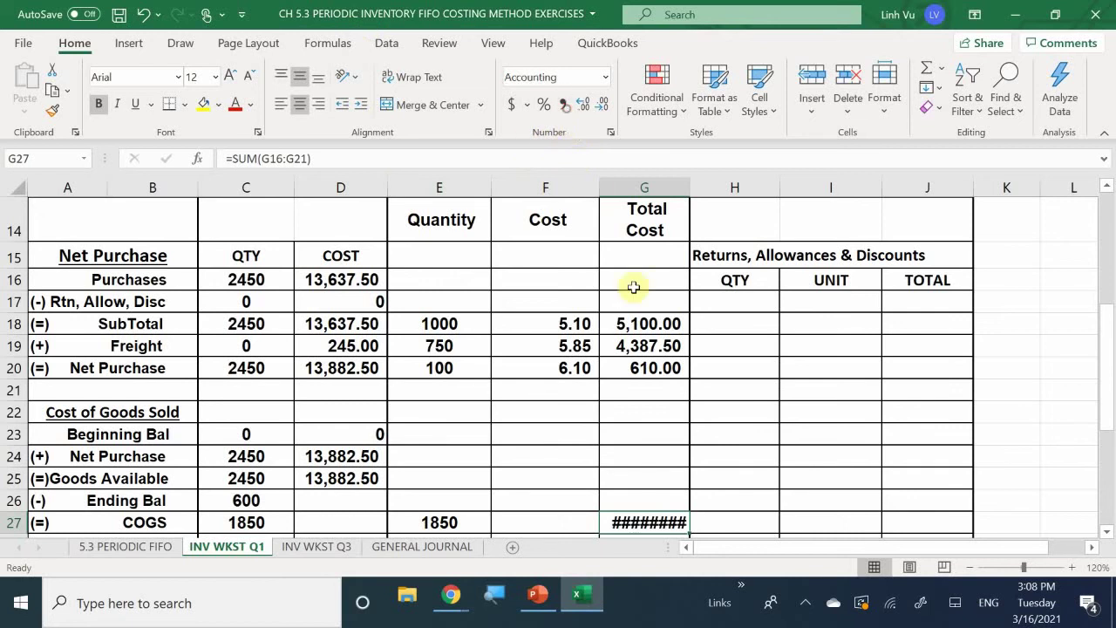
left_click(687, 182)
left_click_drag(687, 183, 695, 183)
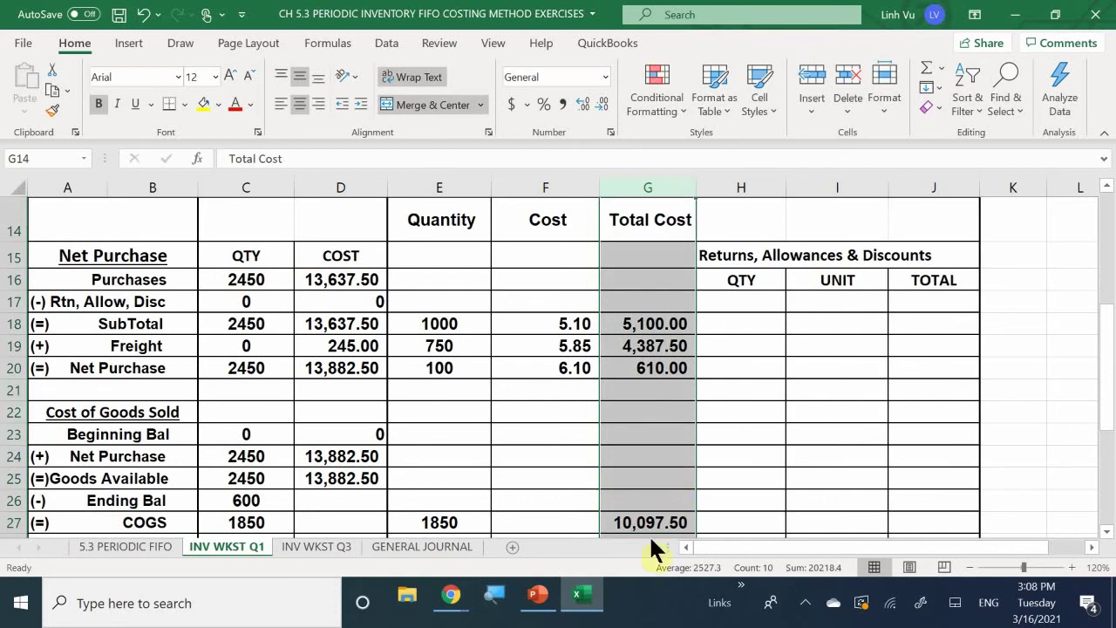
left_click(615, 523)
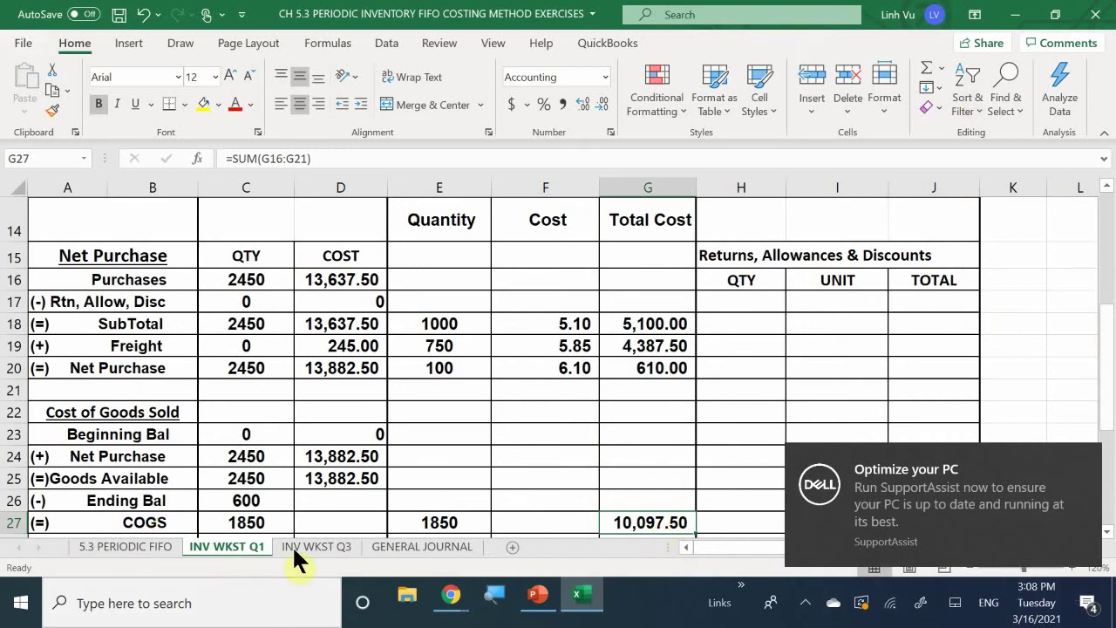
Link the COGS cost in D27 to the middle table's total cost with =G27
left_click(309, 522)
type("=")
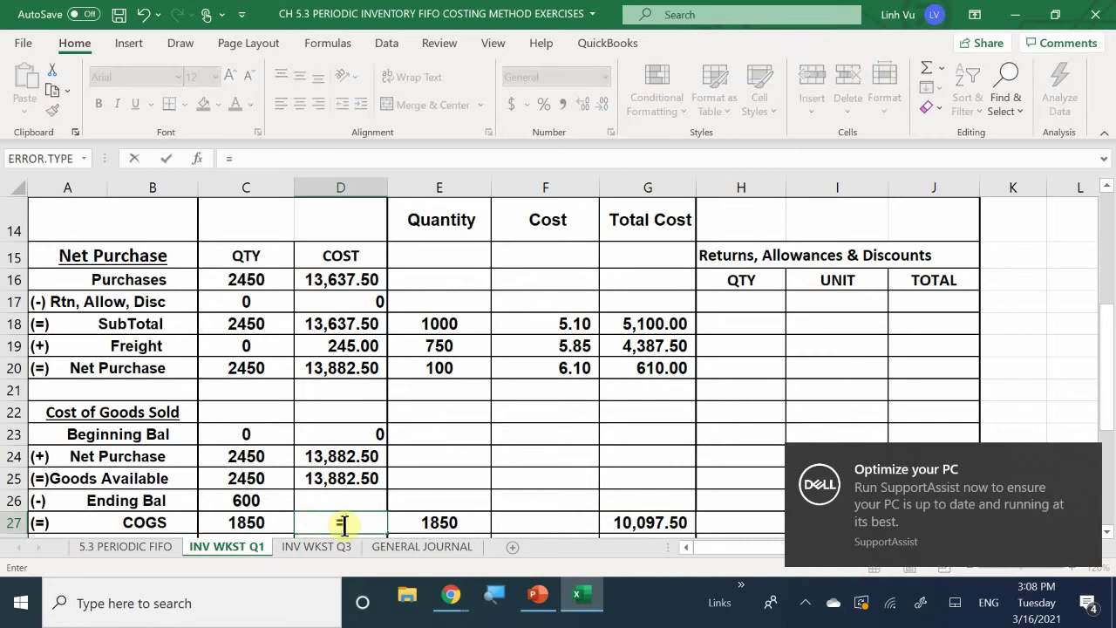
left_click(643, 519)
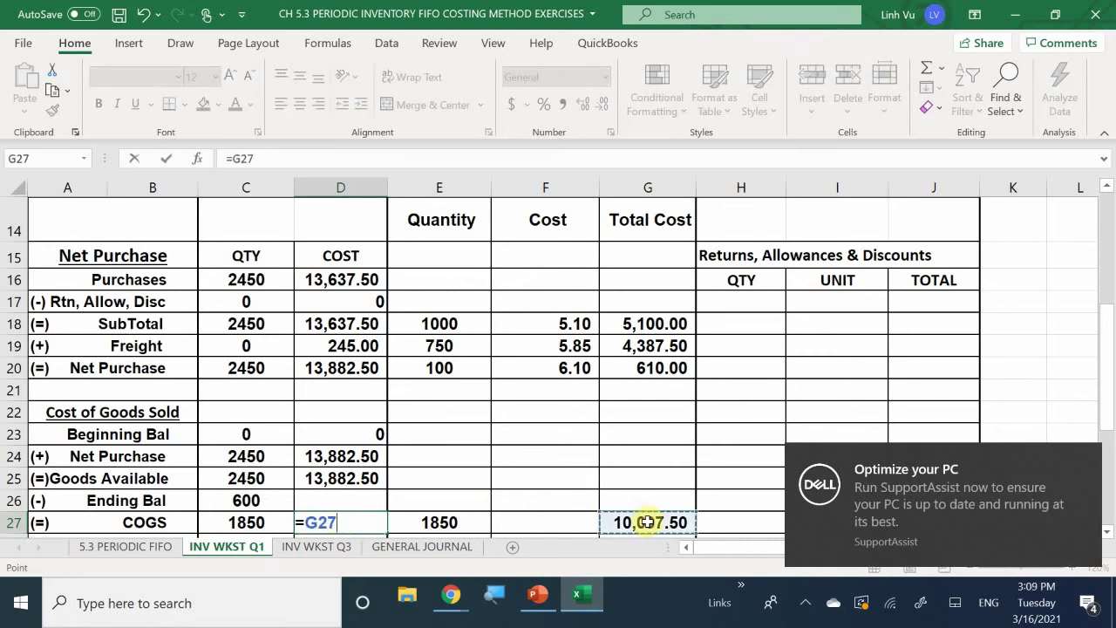
key("Return")
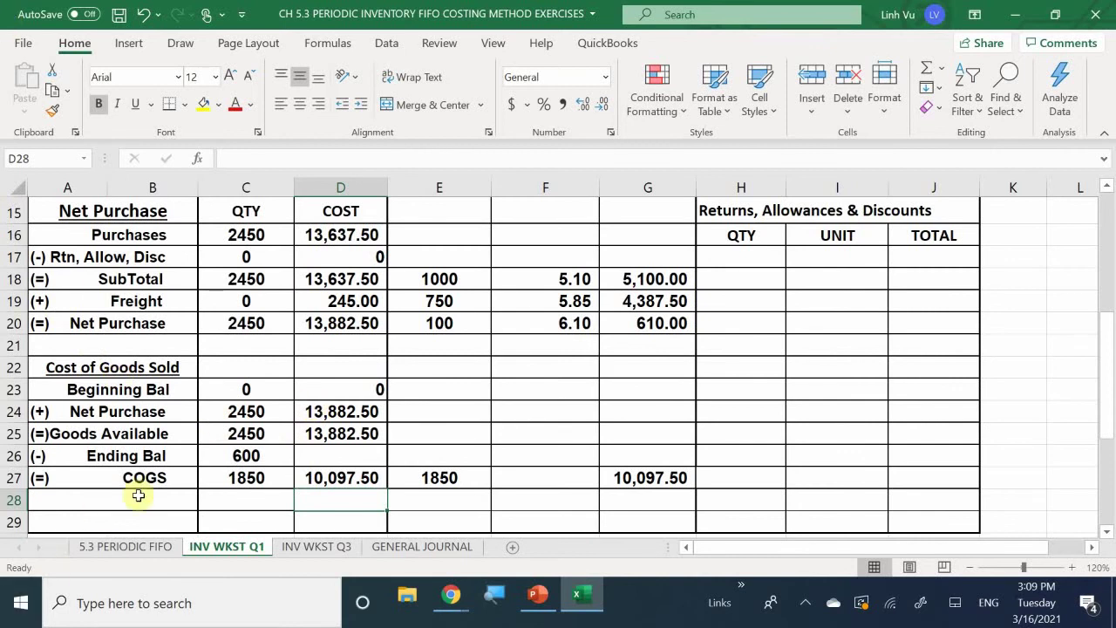
Calculate the ending balance cost in D26 as goods available minus COGS with =D25-D27
left_click(312, 459)
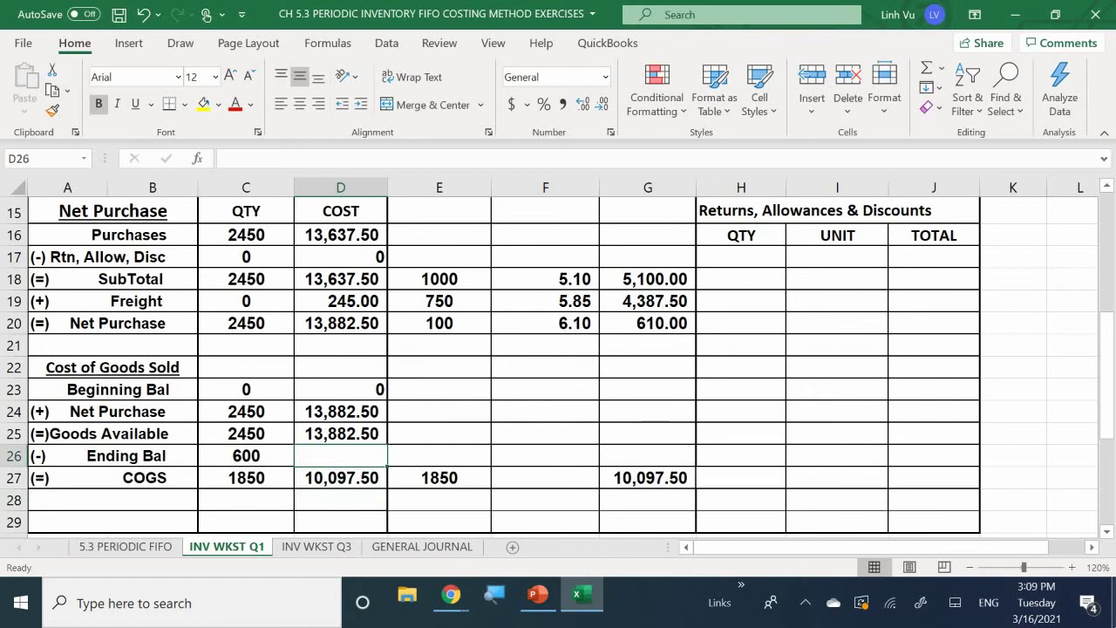
type("=")
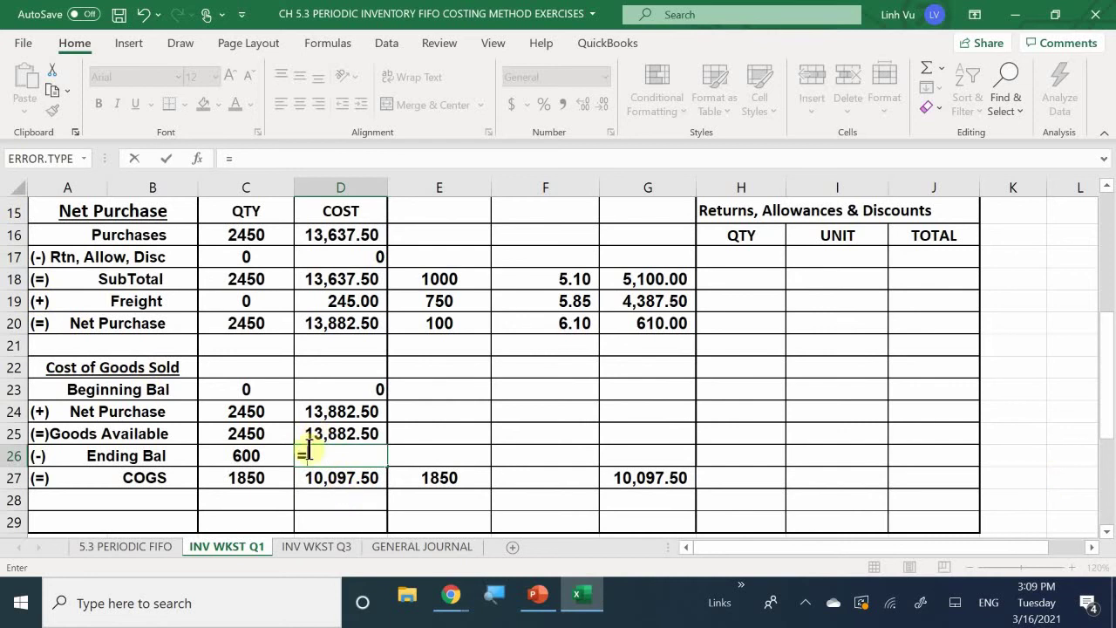
scroll(287, 355, "up", 2)
scroll(288, 354, "up", 2)
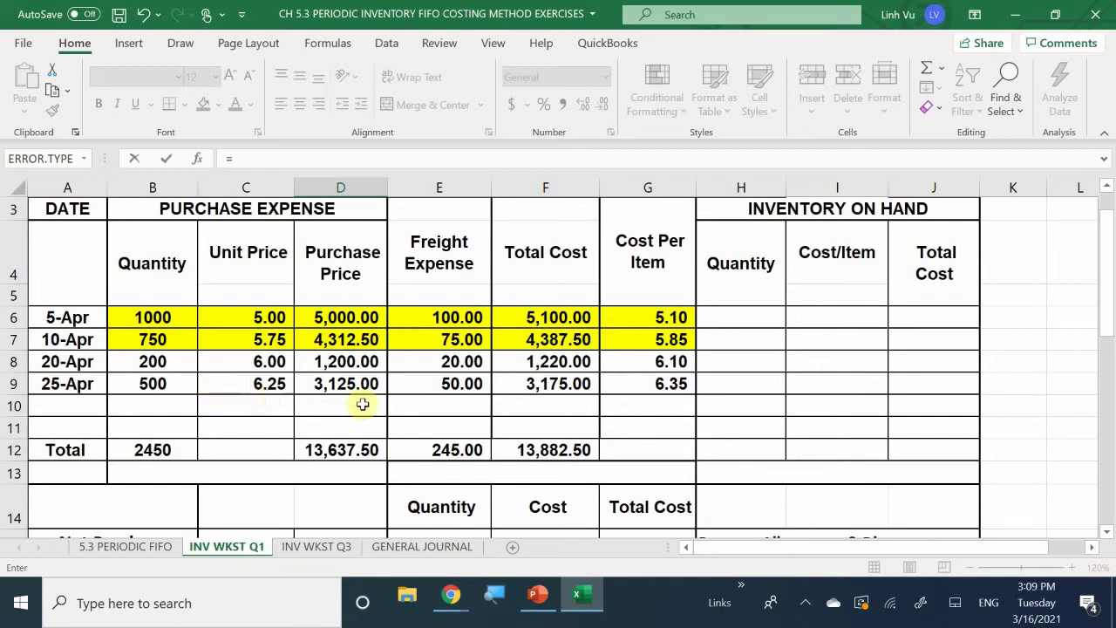
scroll(363, 404, "down", 4)
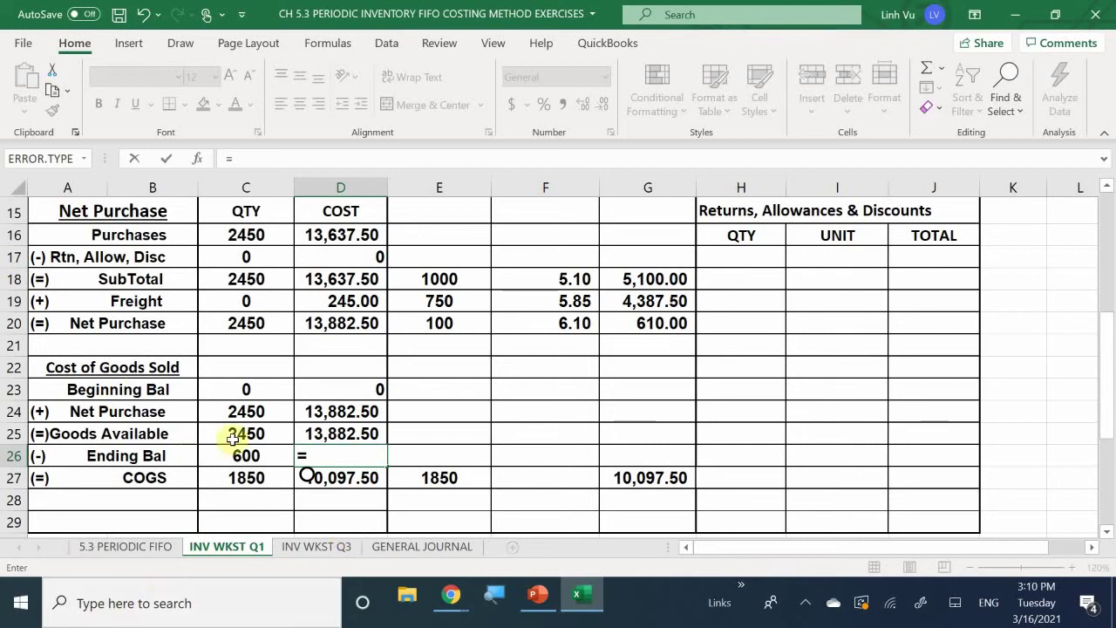
left_click(312, 432)
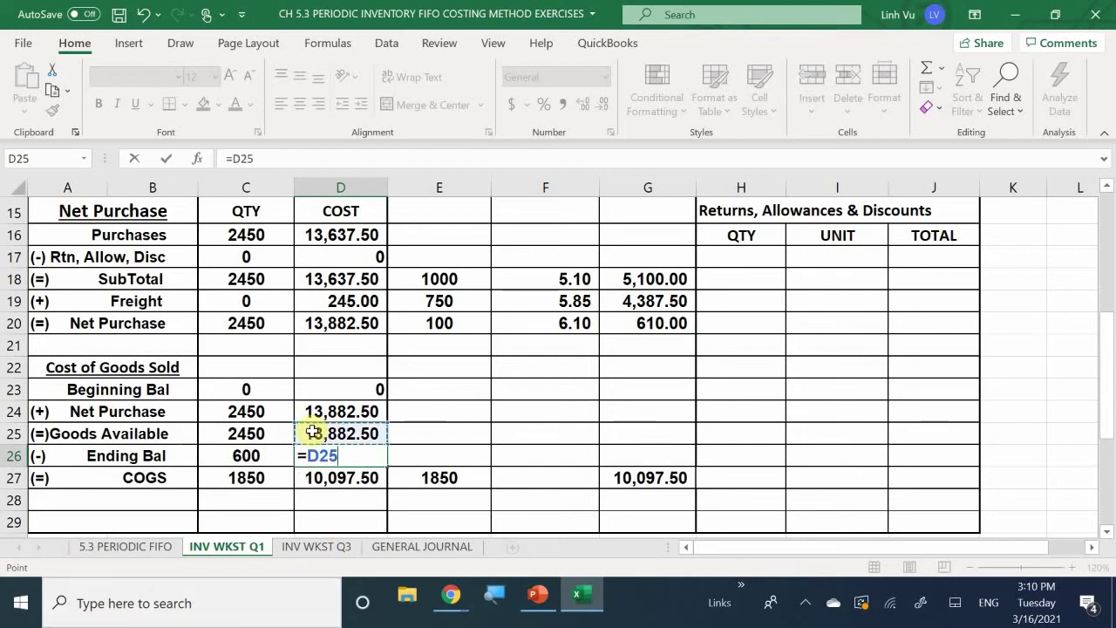
type("-")
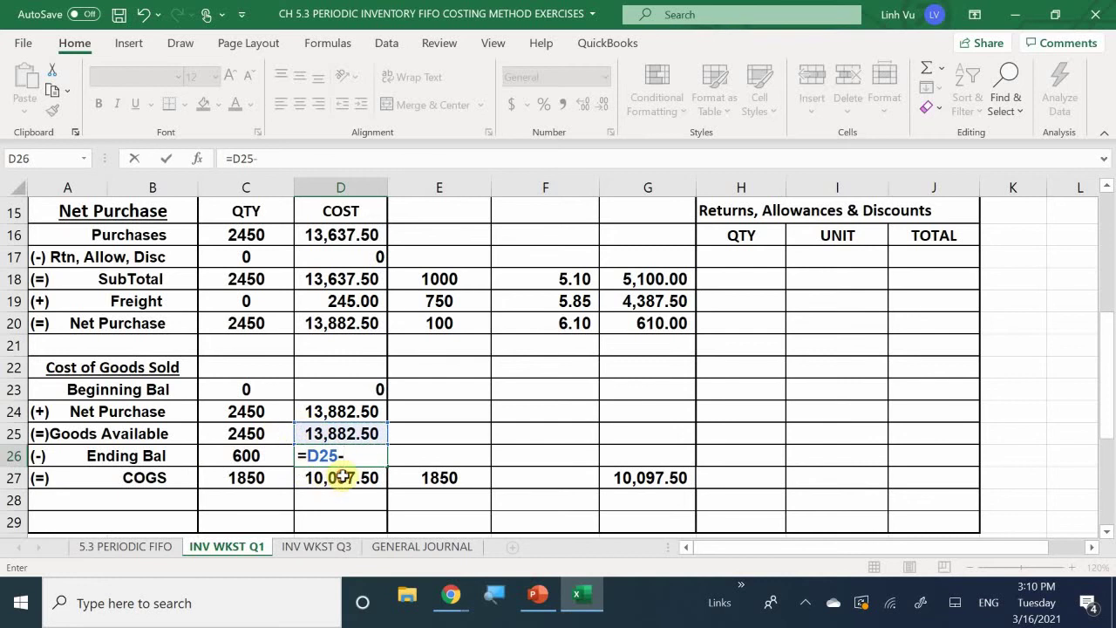
left_click(336, 484)
key("Return")
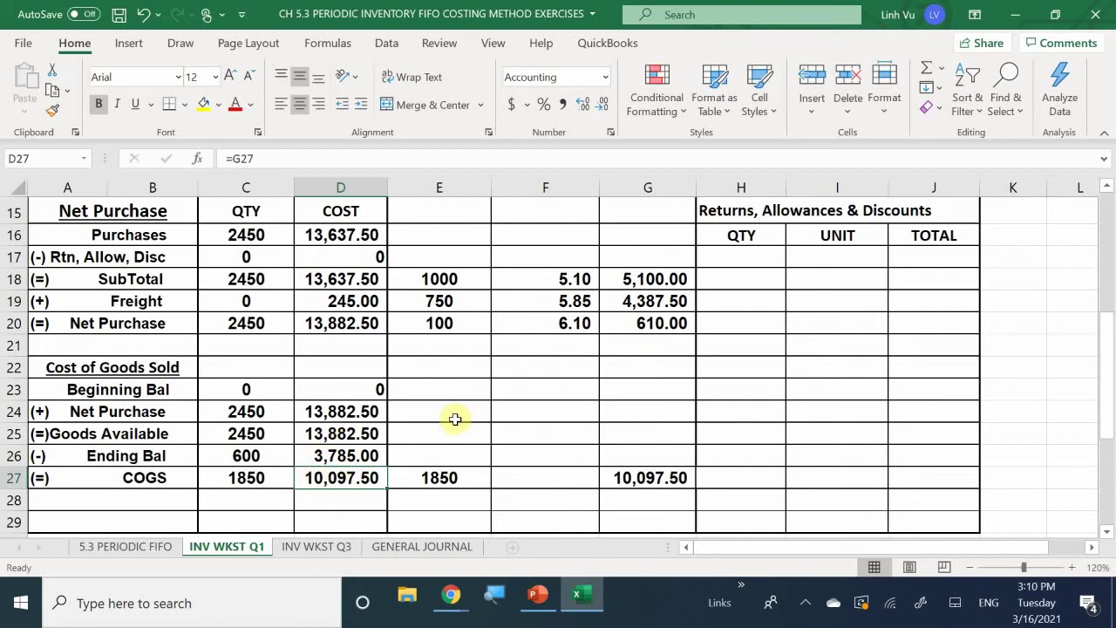
Compare the total costs of the 20-Apr and 25-Apr purchase layers with the ending balance and COGS figures
scroll(455, 419, "up", 4)
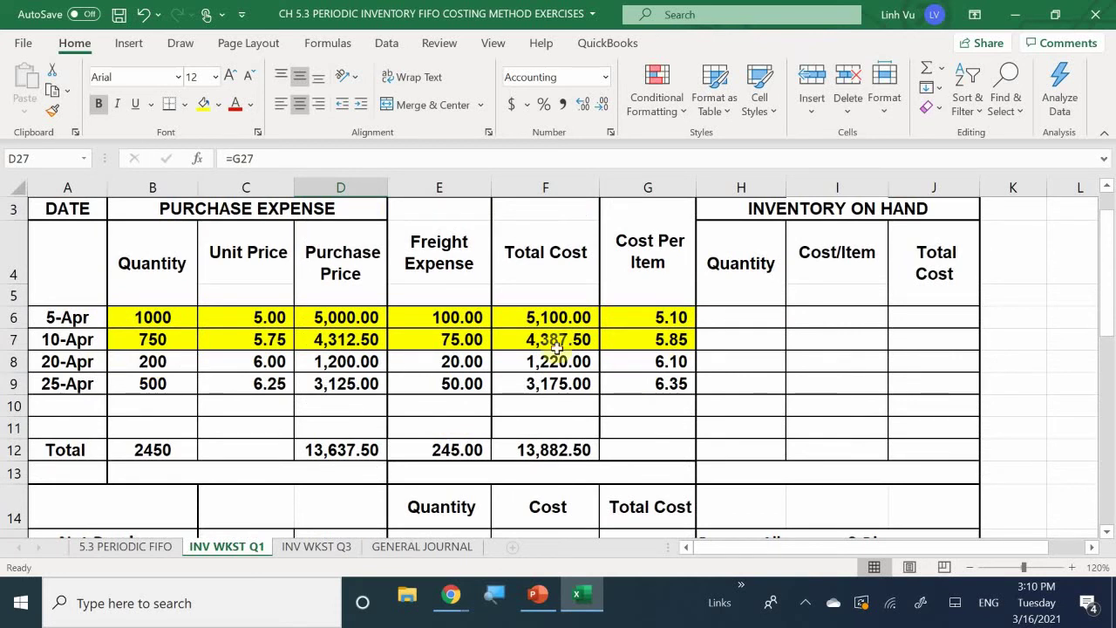
left_click(536, 386)
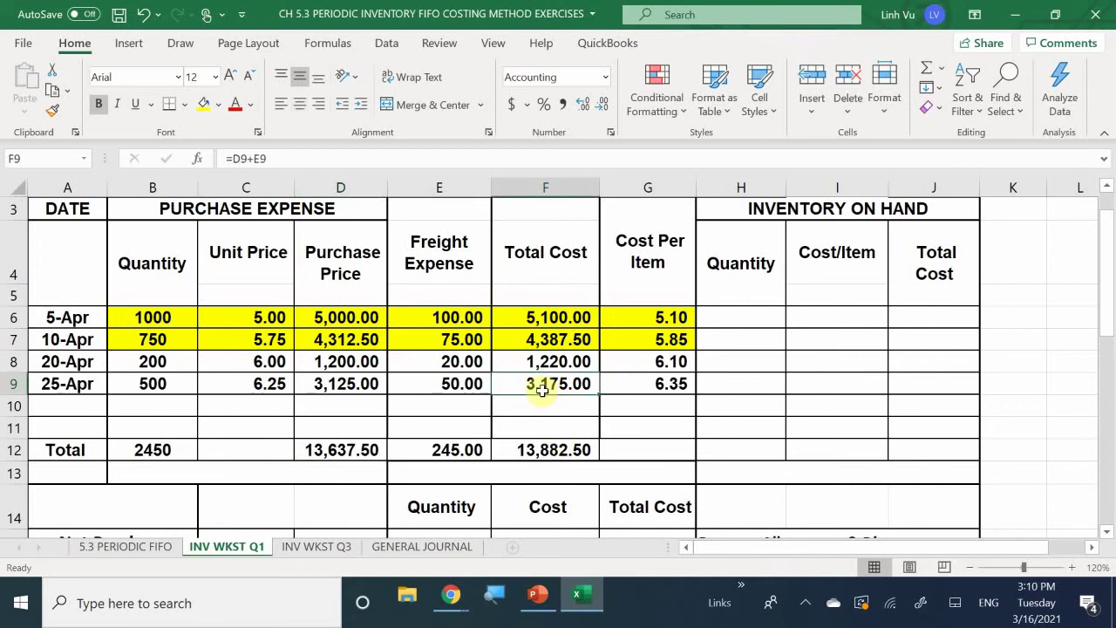
scroll(542, 391, "down", 6)
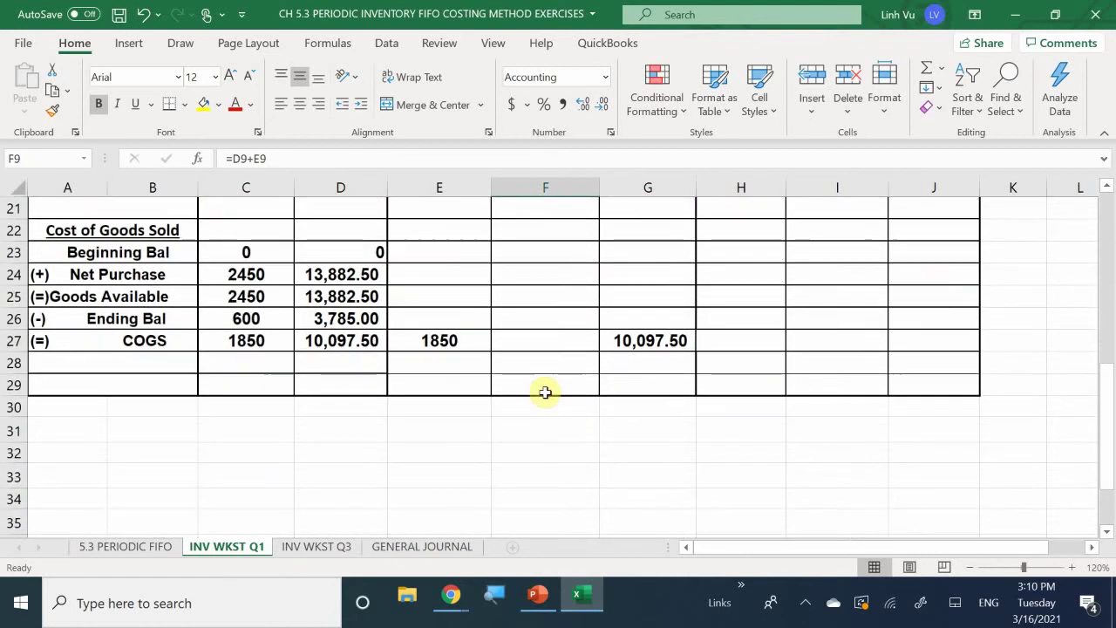
scroll(545, 393, "up", 1)
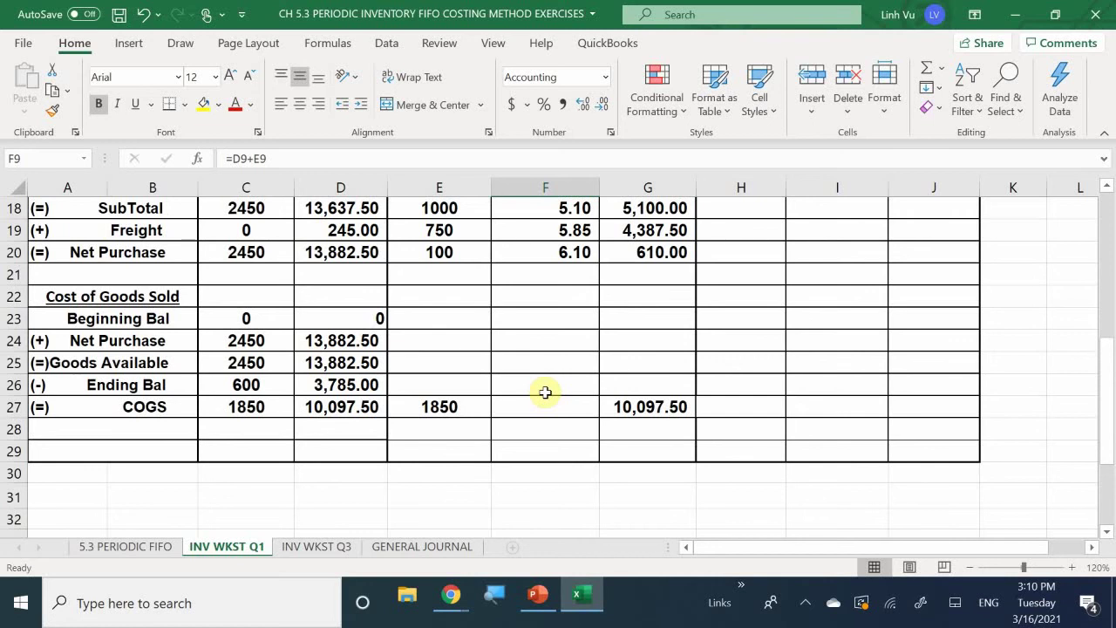
scroll(545, 393, "up", 2)
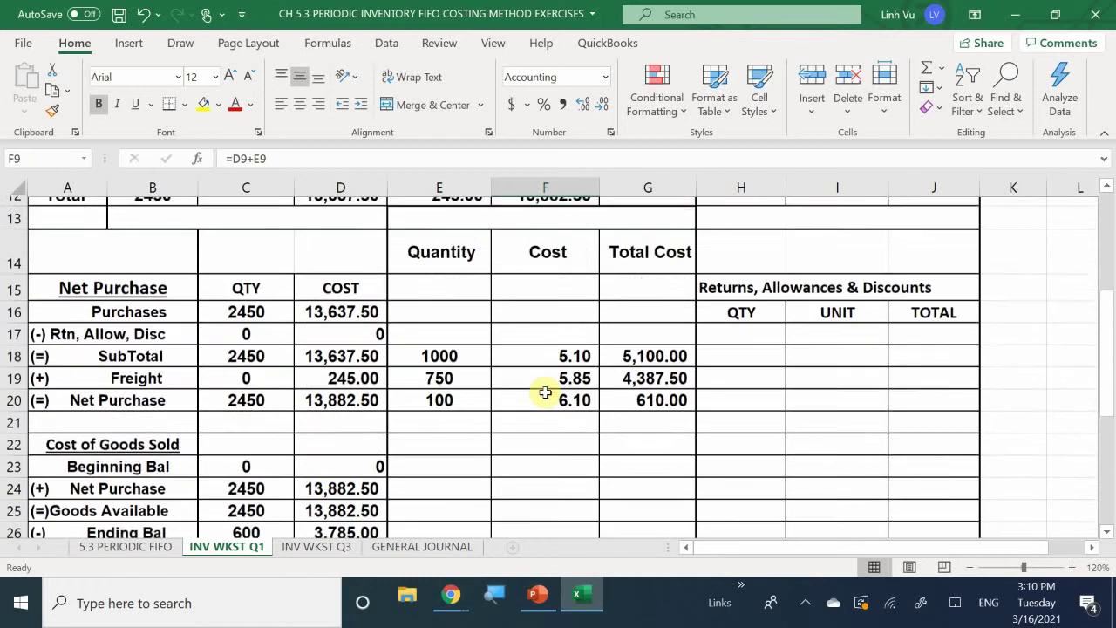
scroll(545, 392, "up", 3)
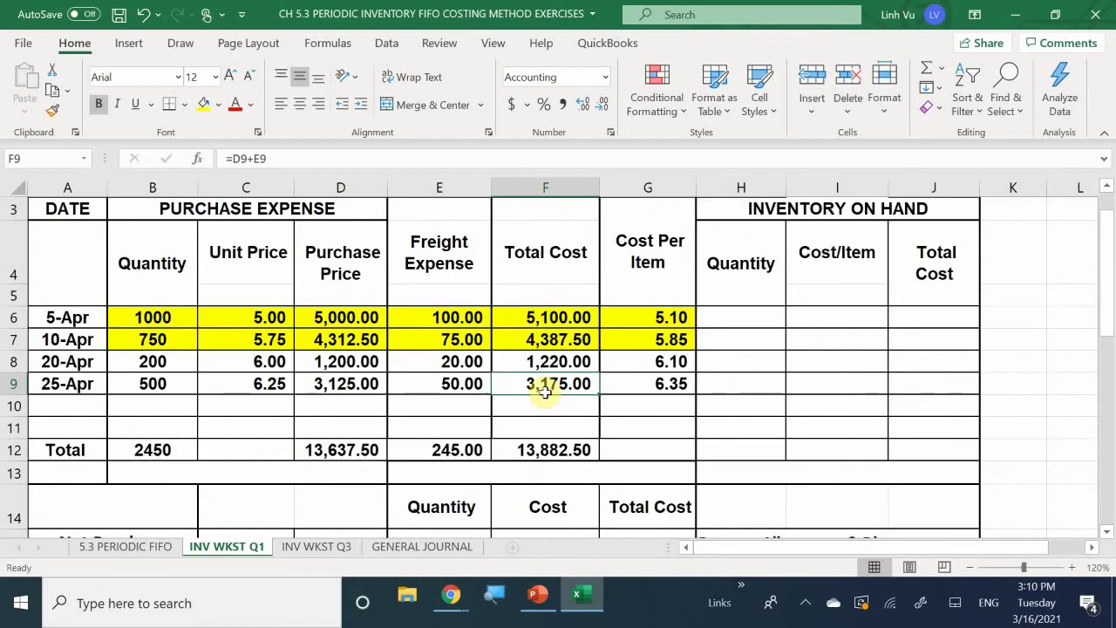
scroll(545, 392, "down", 1)
scroll(545, 392, "down", 3)
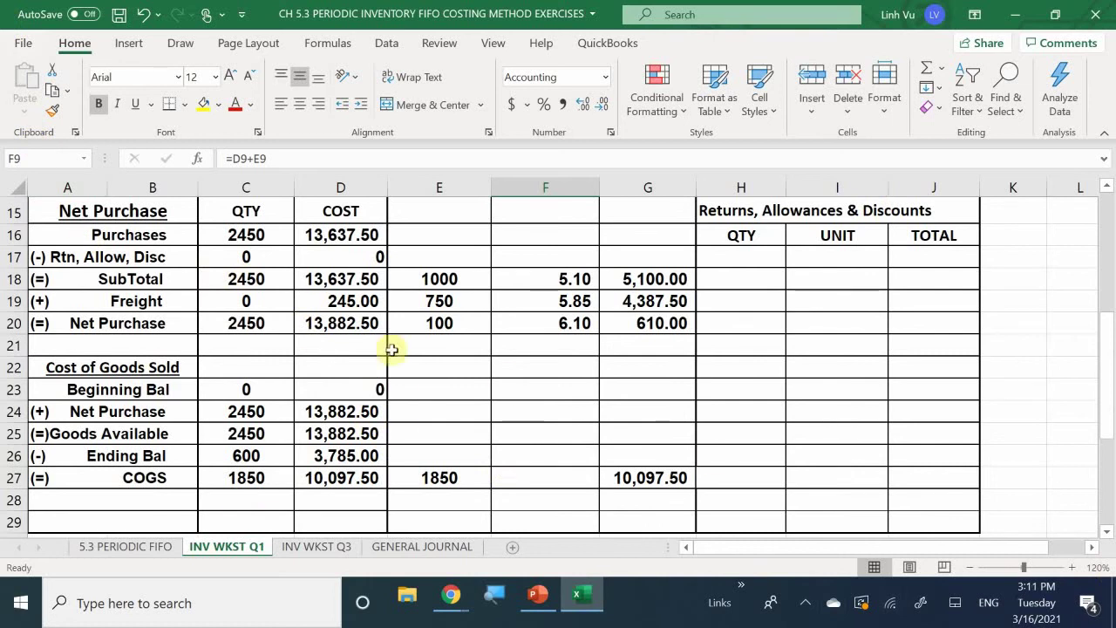
Enter 4/30 as the date of the first entry, in A4 of the GENERAL JOURNAL sheet
left_click(434, 542)
scroll(157, 367, "down", 3)
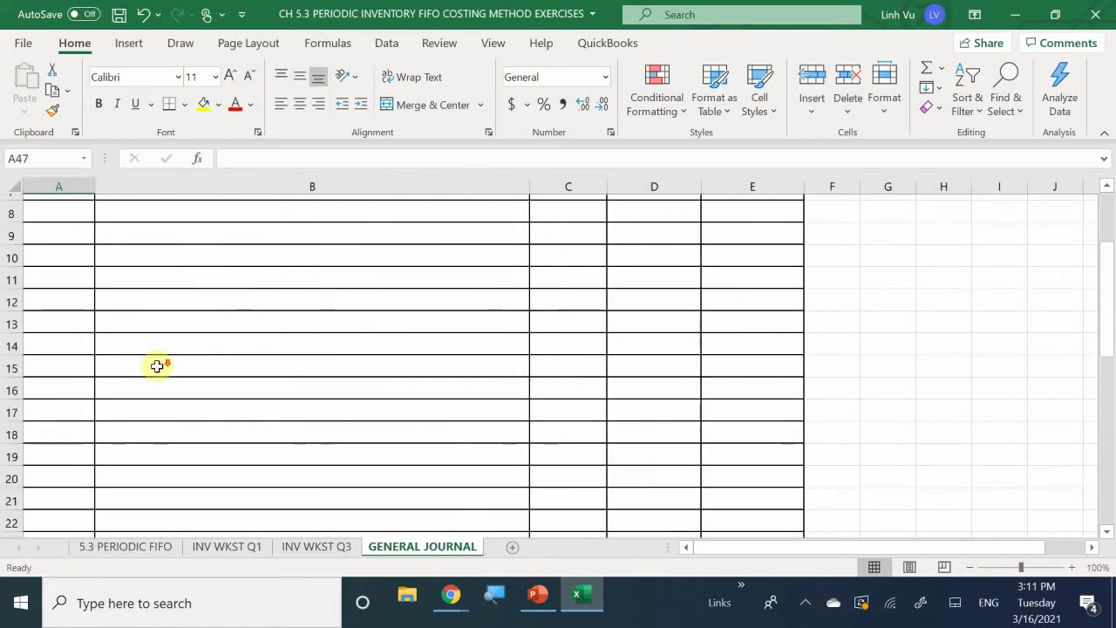
scroll(94, 332, "up", 3)
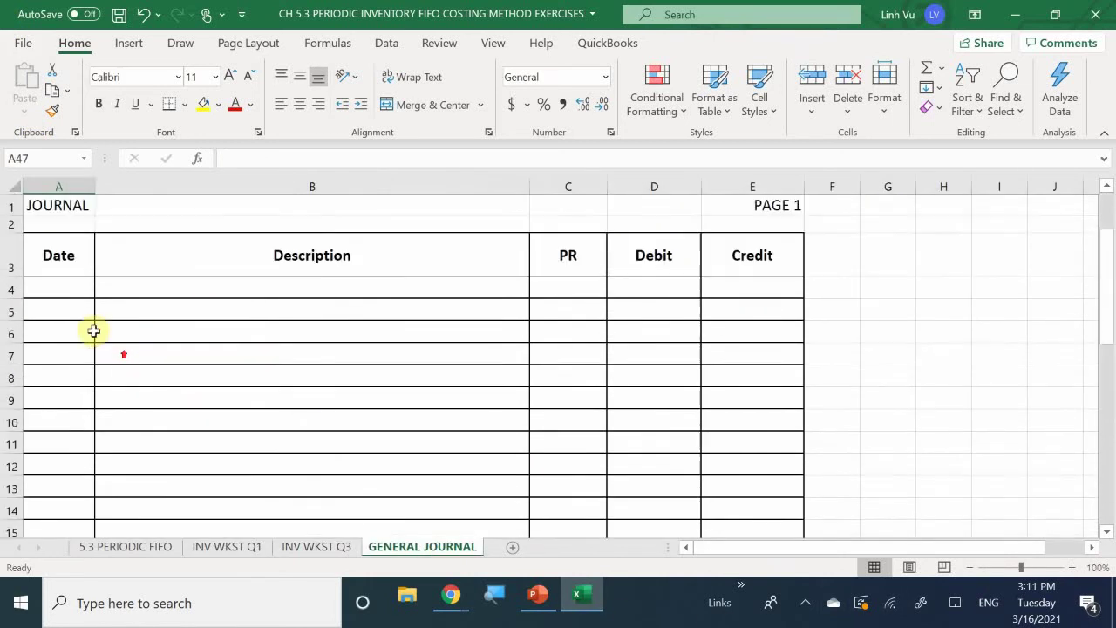
left_click(74, 290)
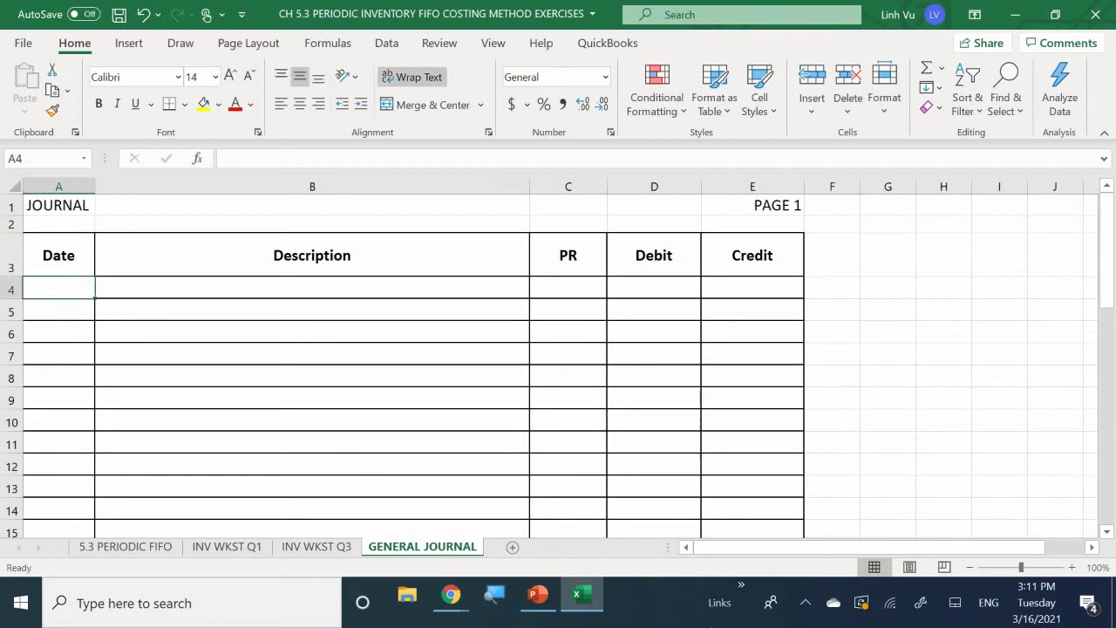
type("6")
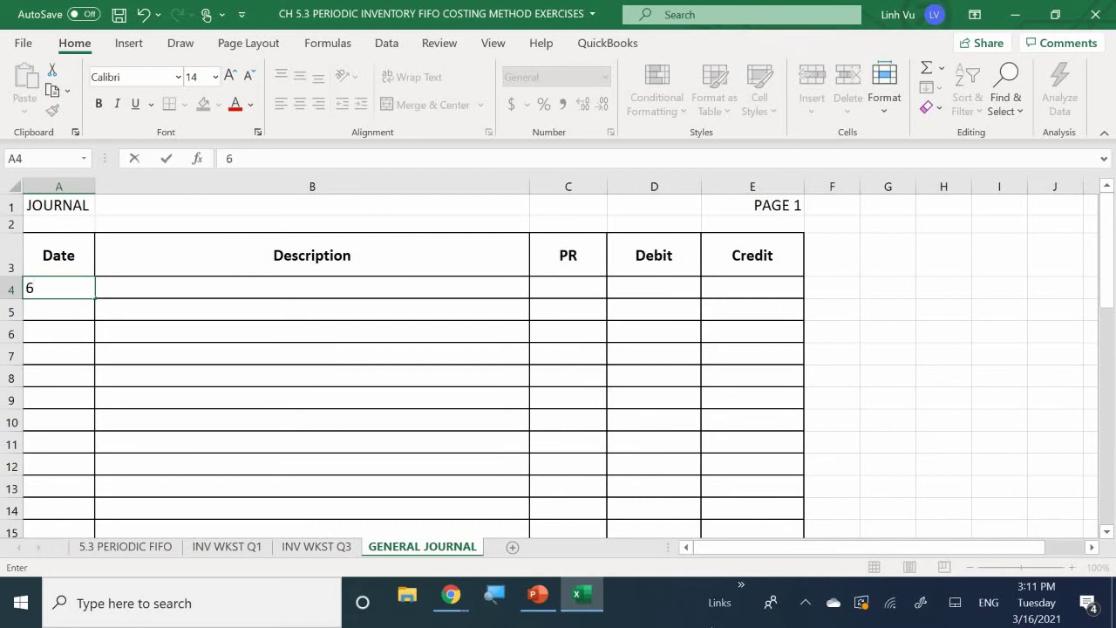
type("/")
key("BackSpace")
key("BackSpace")
type("4/3")
type("0")
key("Return")
key("Up")
key("Right")
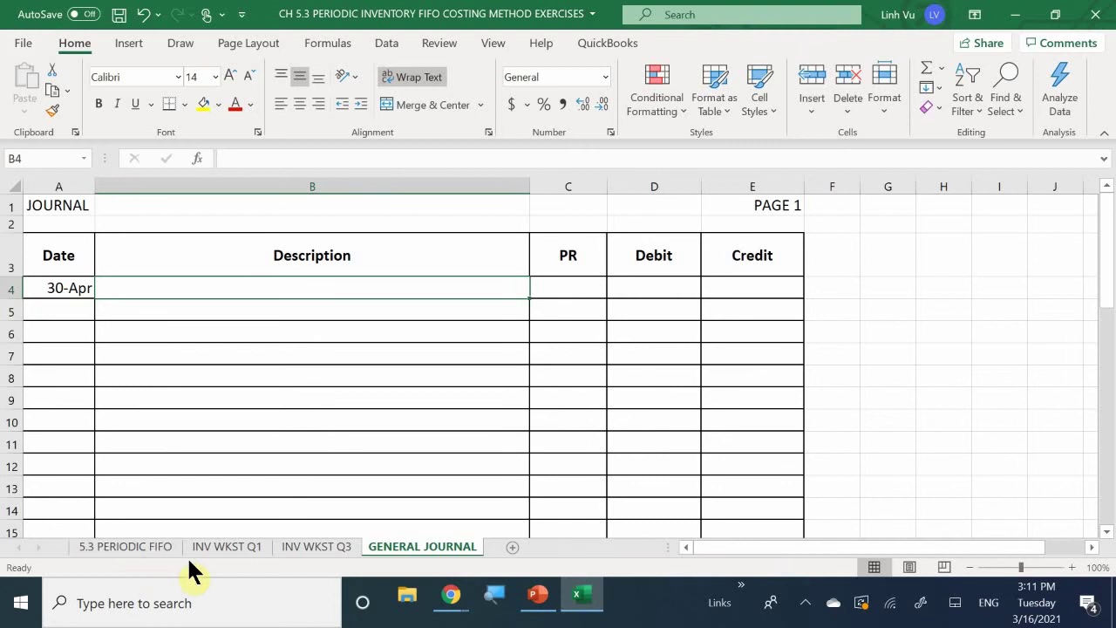
Review the purchase table on INV WKST Q1 and the conversion entry instructions on the 5.3 PERIODIC FIFO sheet
left_click(225, 547)
scroll(191, 354, "up", 5)
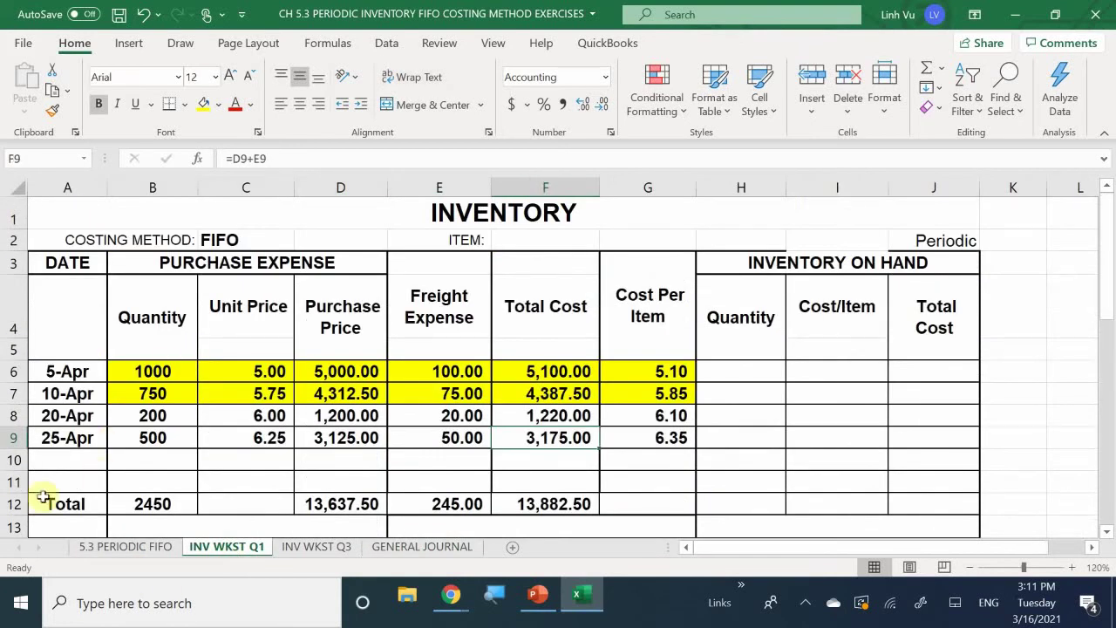
left_click(115, 545)
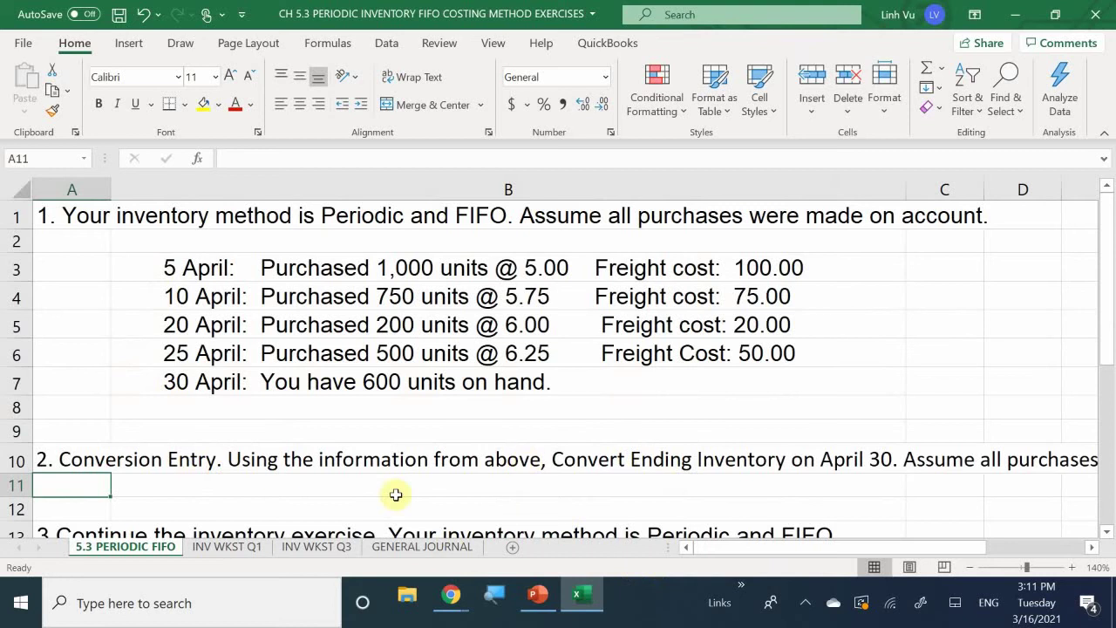
Enter INVENTORY as the description of the 30-Apr entry, in B4 of the GENERAL JOURNAL sheet
left_click(406, 547)
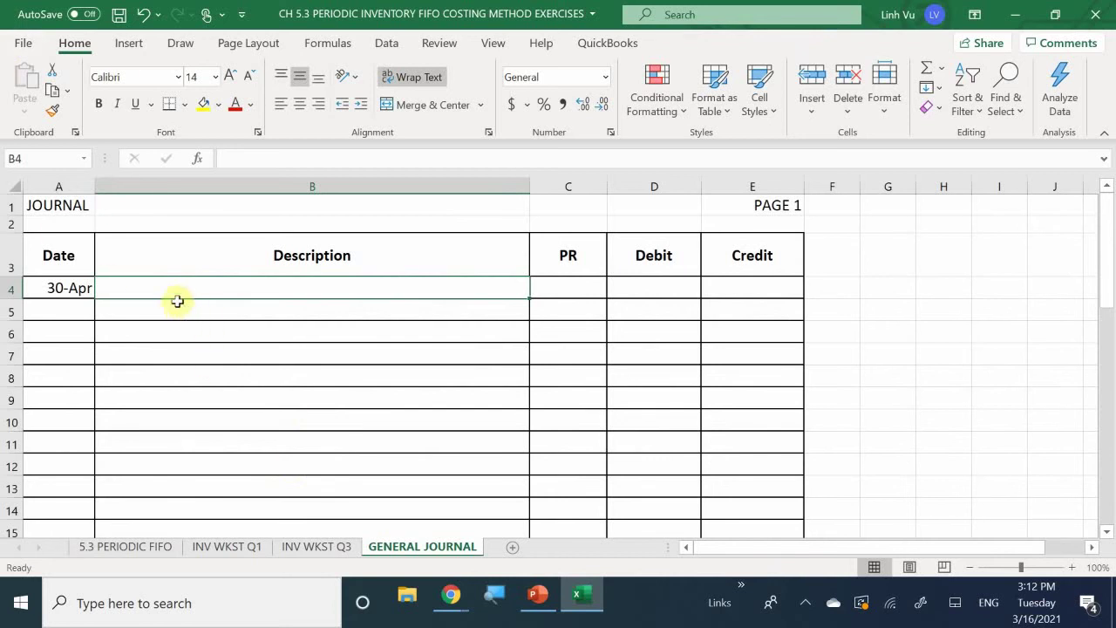
left_click(131, 286)
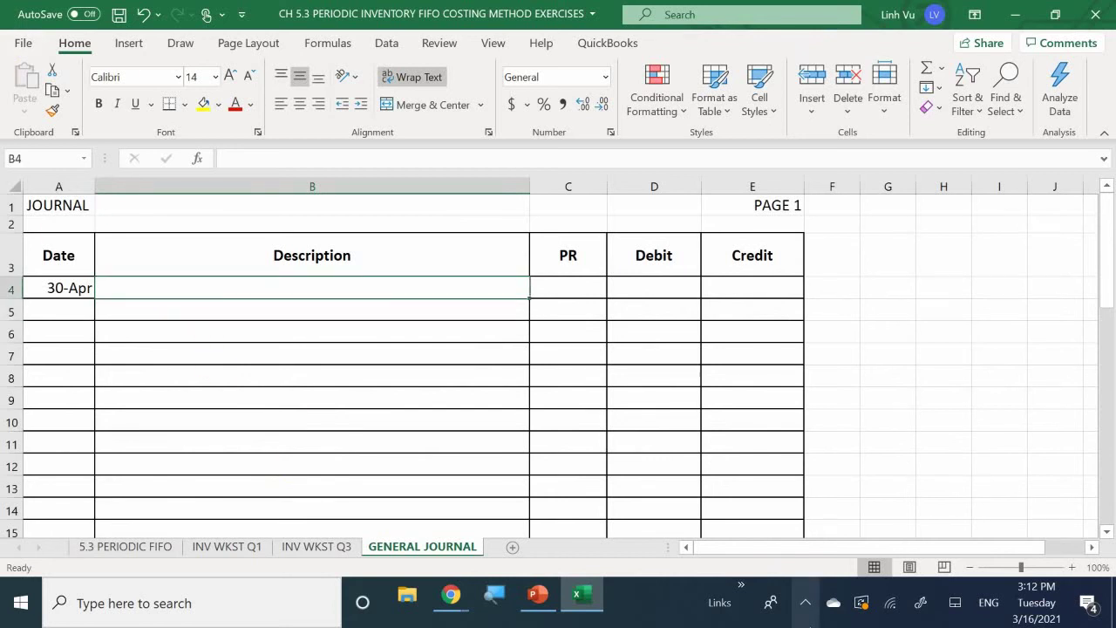
type("IN")
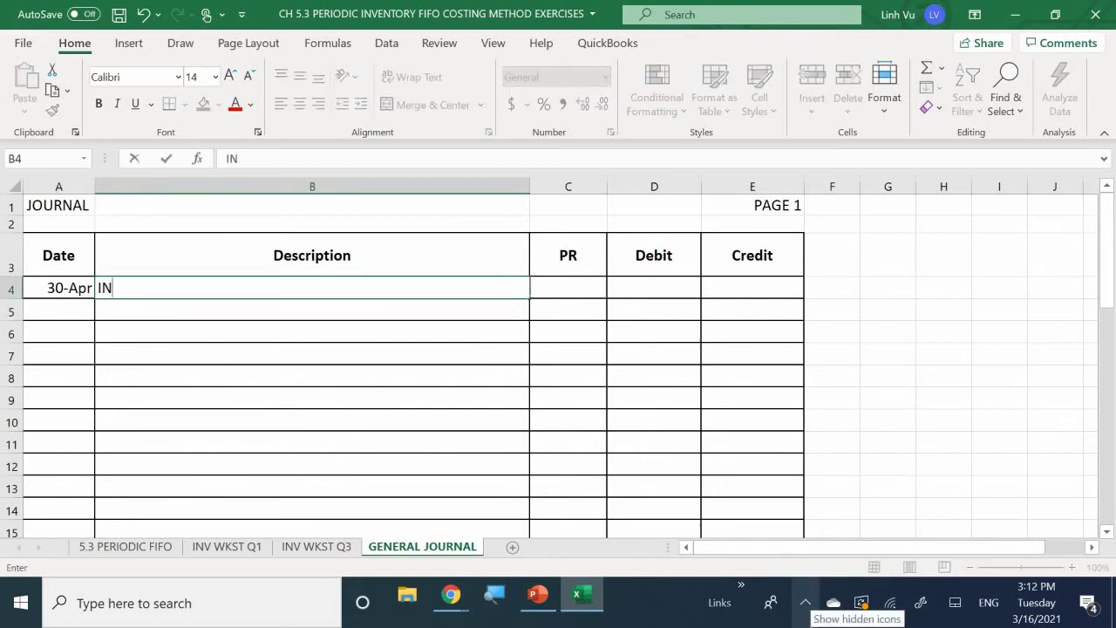
type("VEBTO")
key("BackSpace")
key("BackSpace")
key("BackSpace")
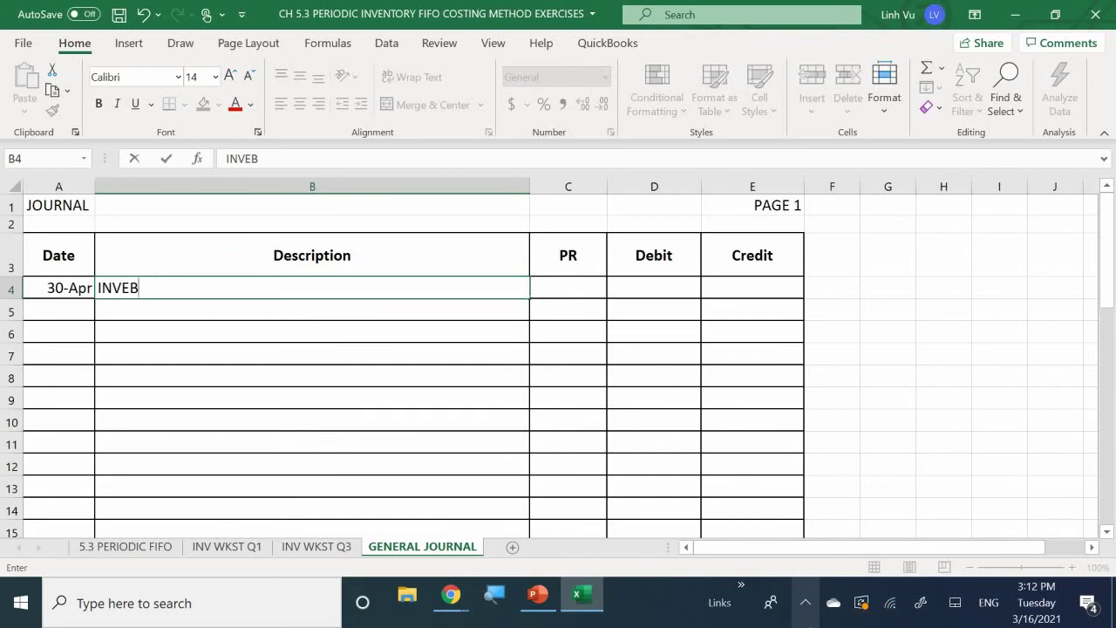
type("NTORY")
key("Return")
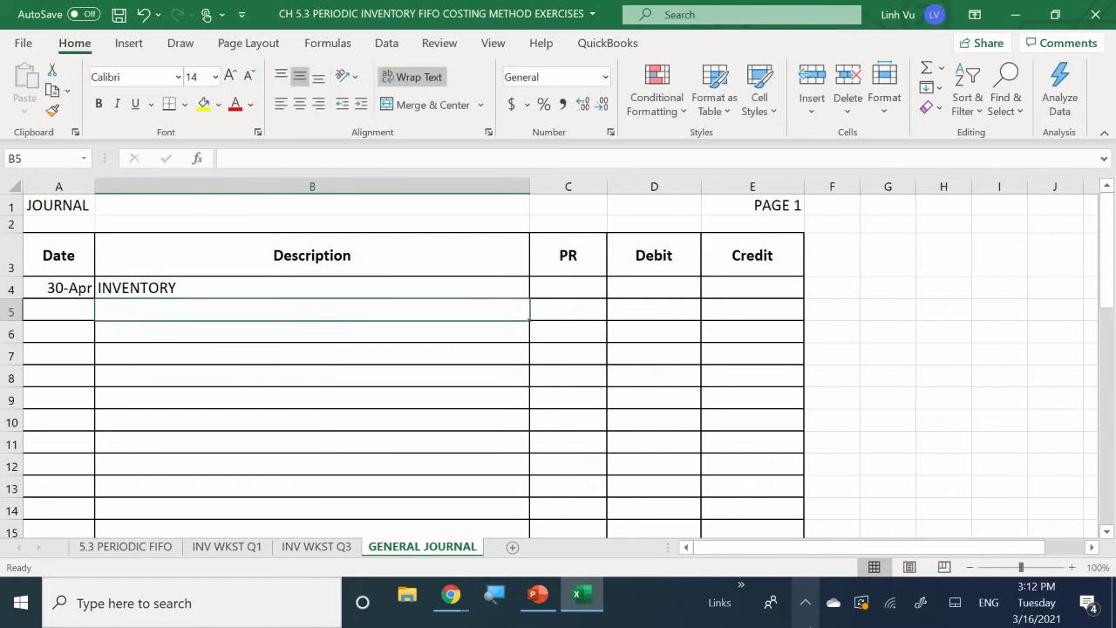
Link the Inventory debit in D4 to the ending balance cost with ='INV WKST Q1'!D26
key("Right")
key("Up")
key("Right")
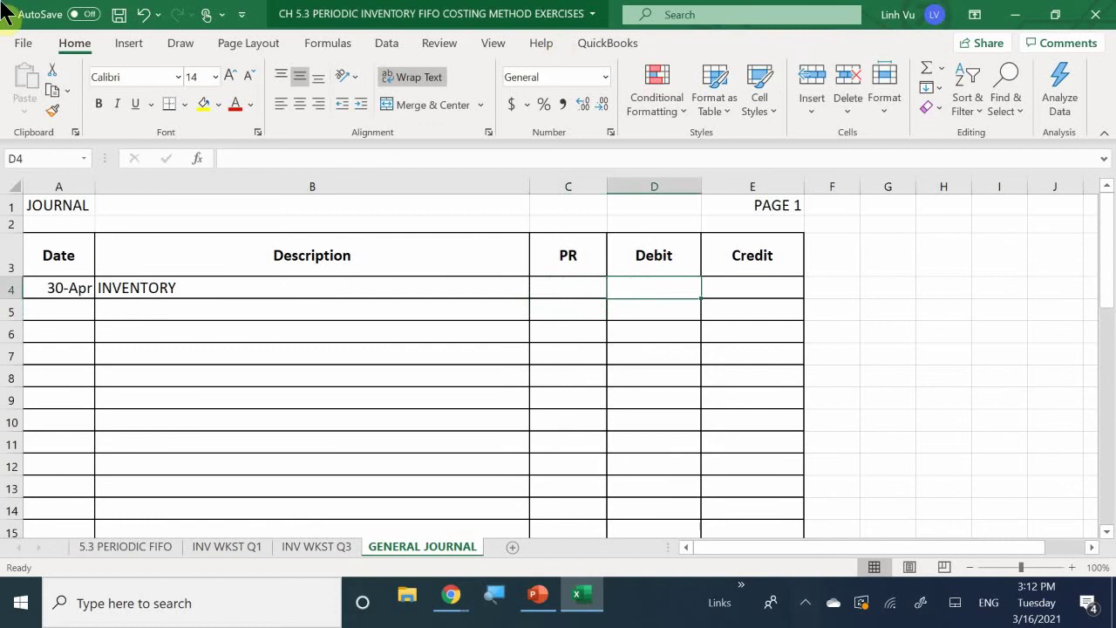
type("=")
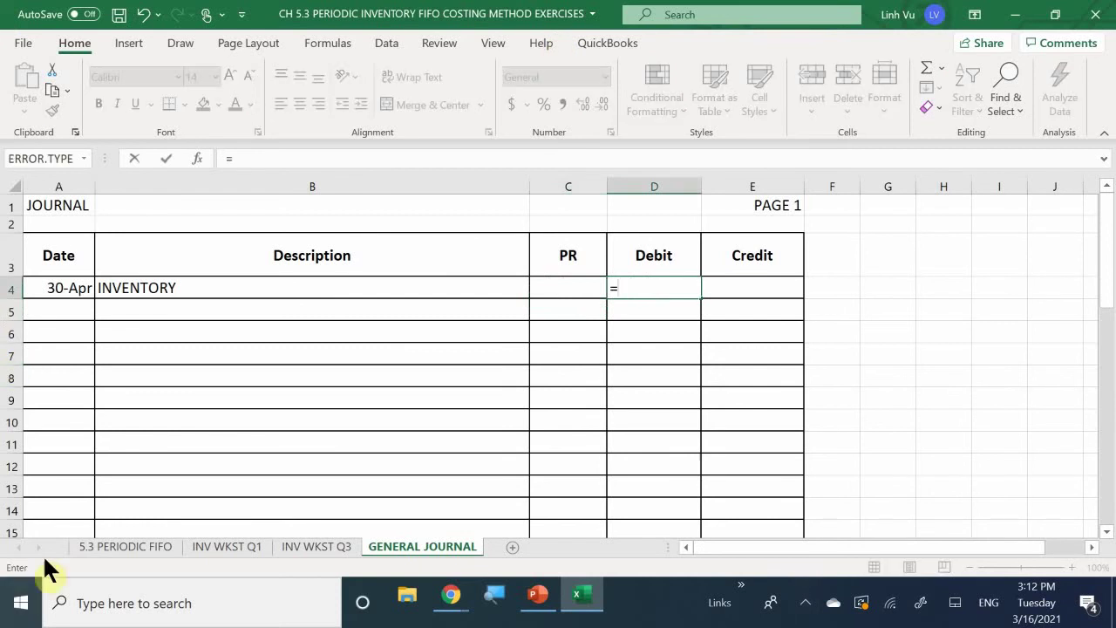
left_click(213, 546)
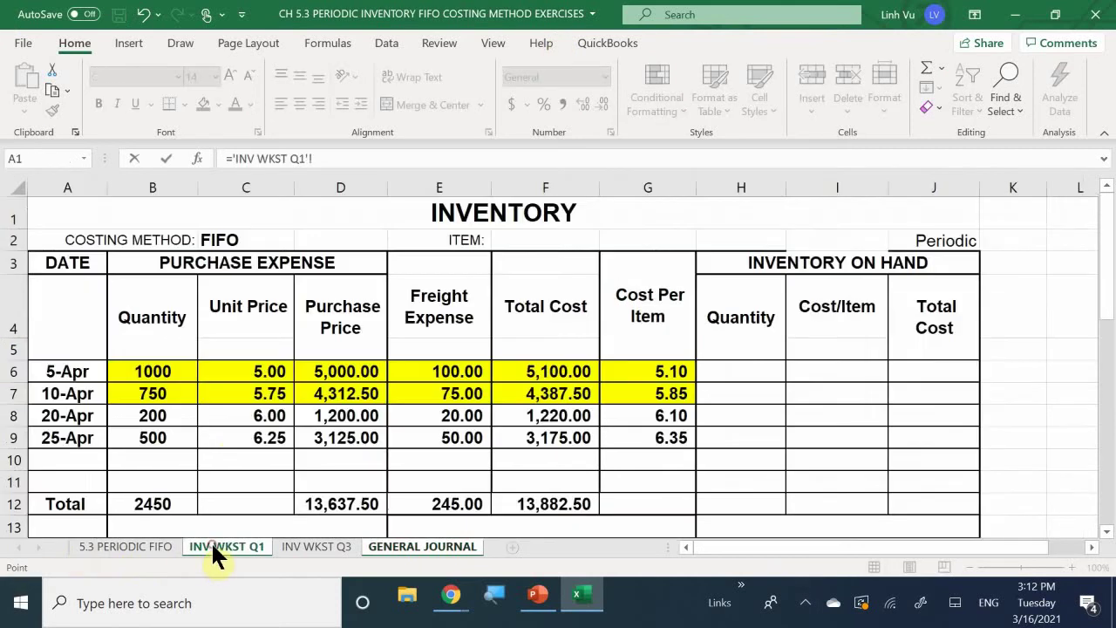
scroll(204, 418, "down", 4)
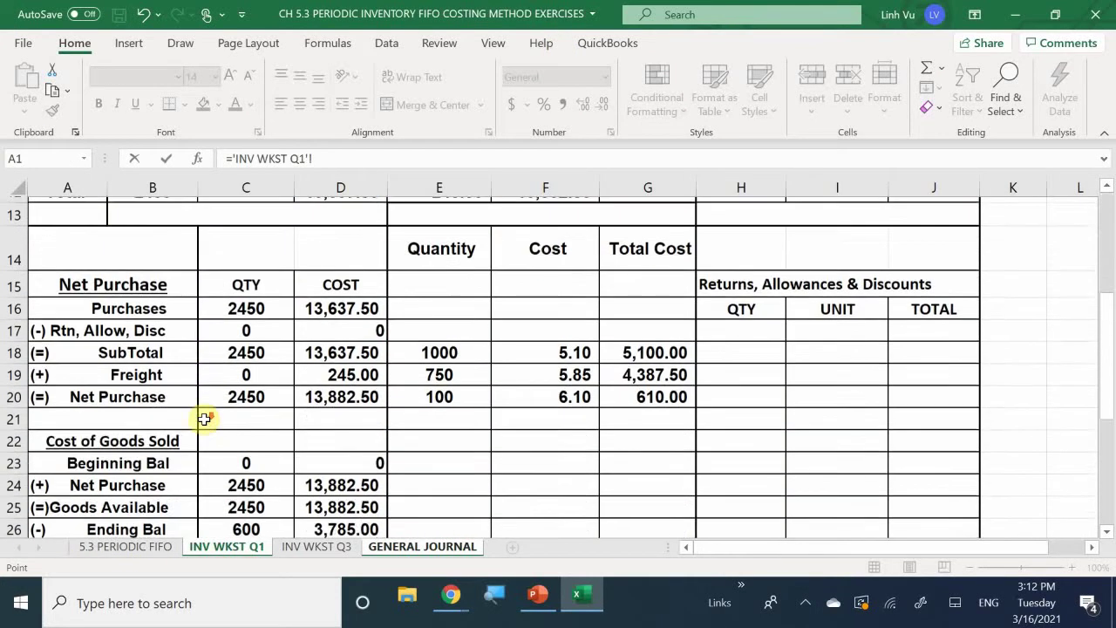
scroll(204, 419, "down", 1)
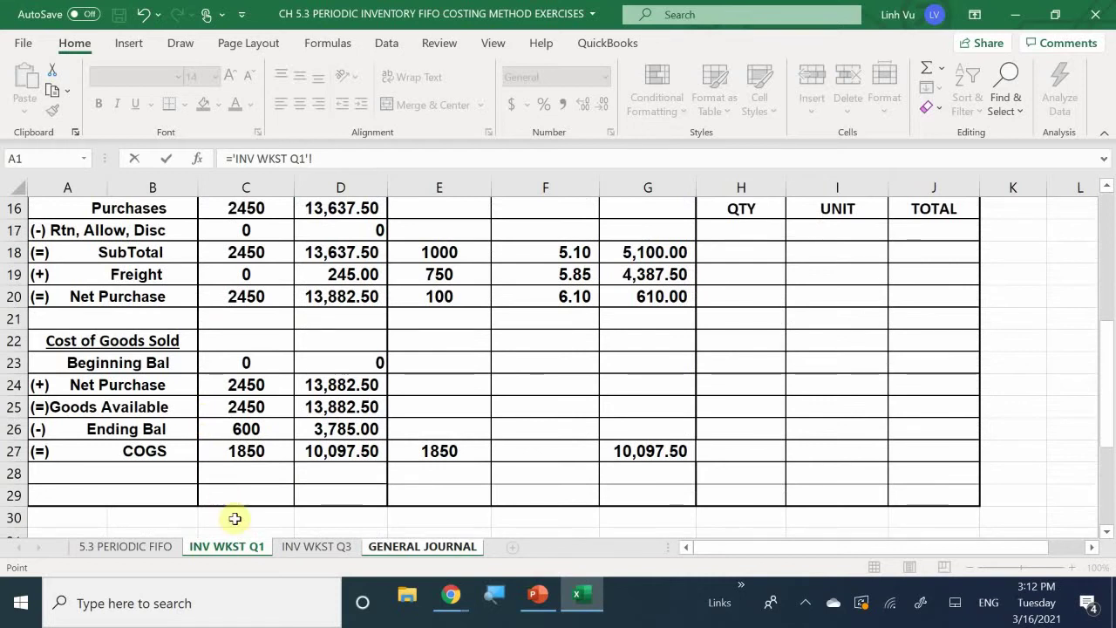
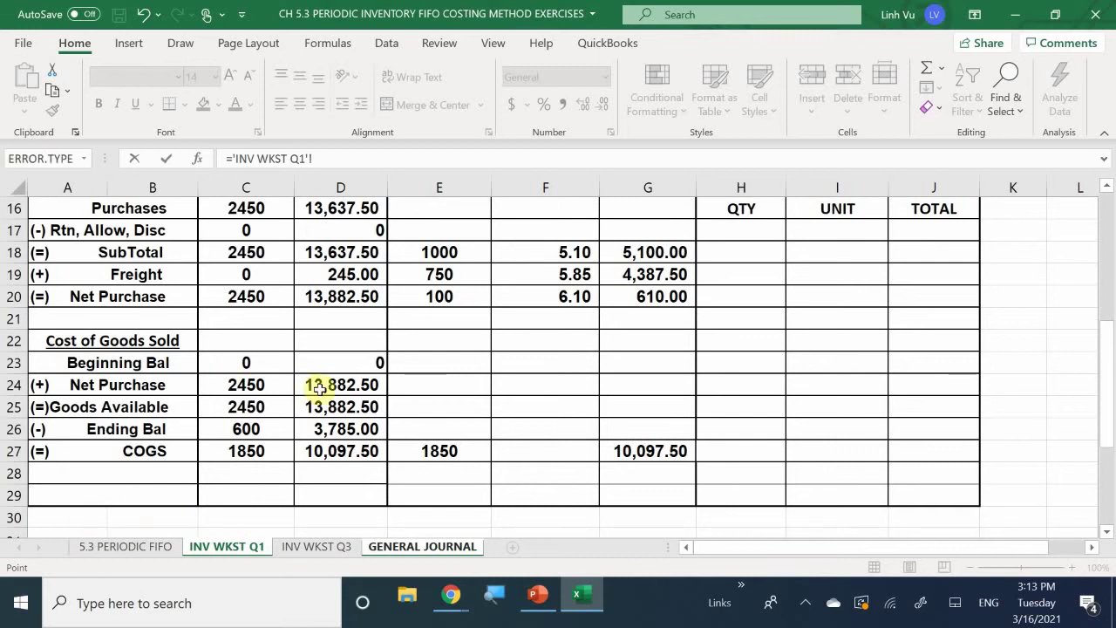
left_click(334, 427)
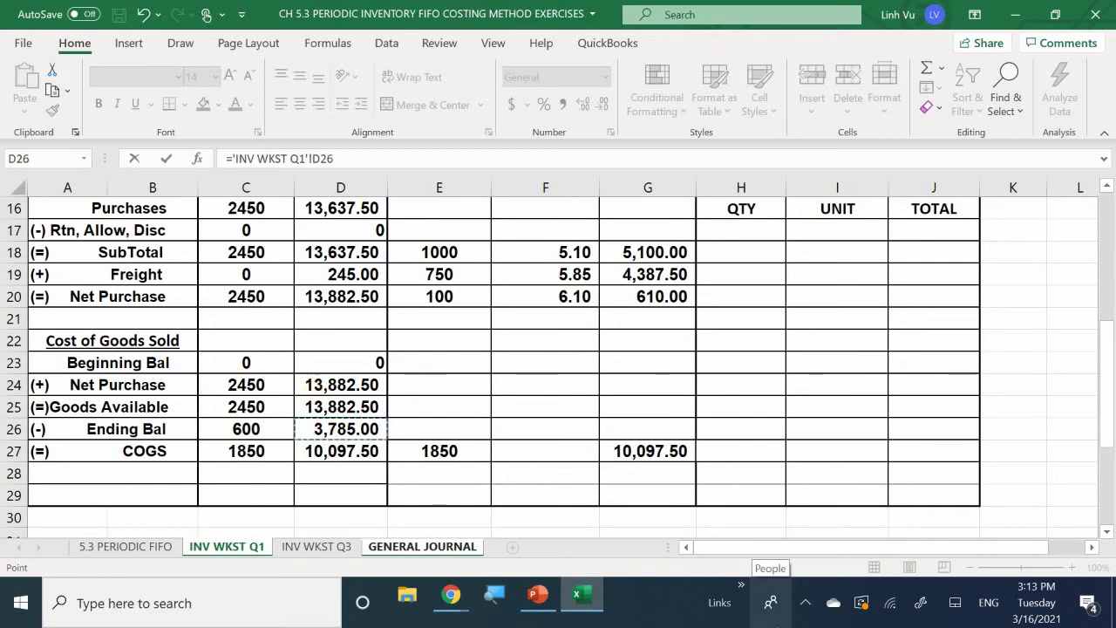
key("Return")
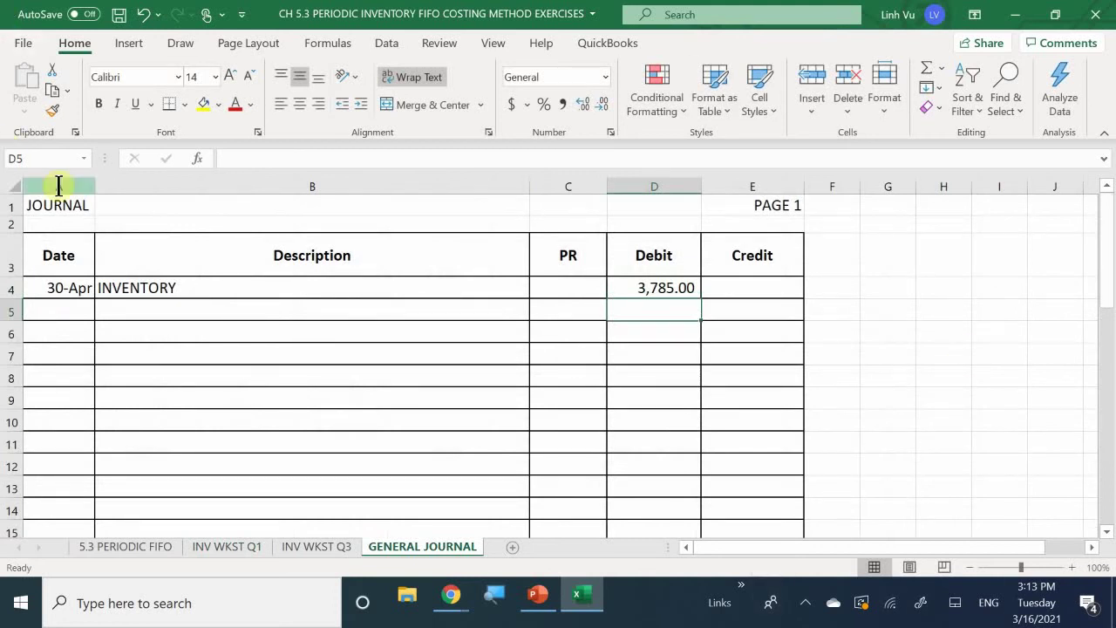
Enter COST OF GOODS SOLD as the second description line of the journal entry, in B5
left_click(154, 302)
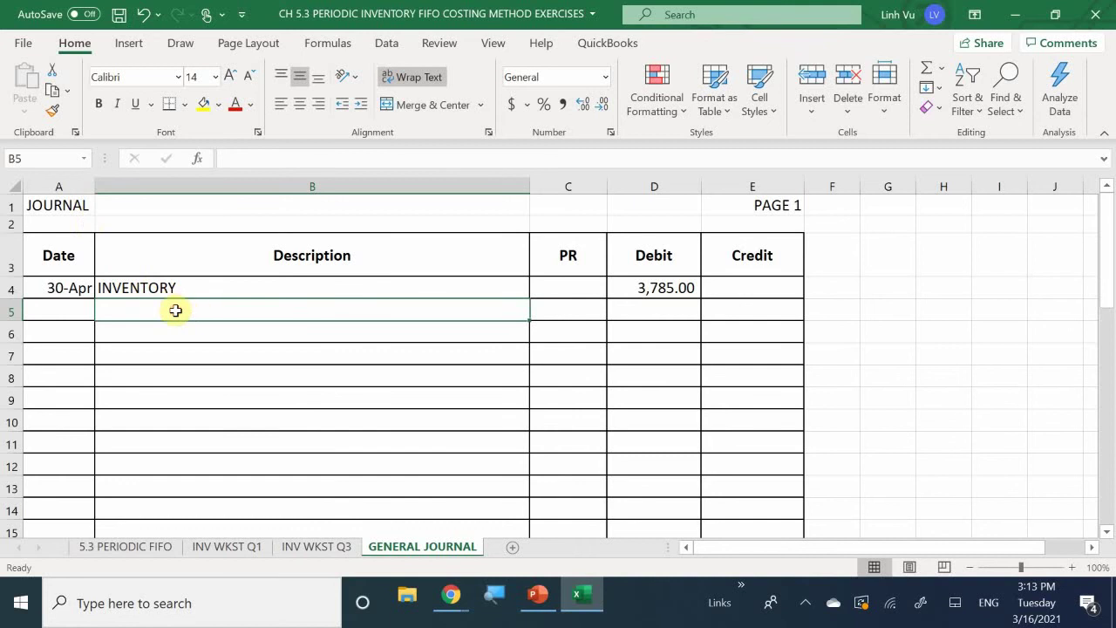
type("CP")
key("BackSpace")
type("S")
key("BackSpace")
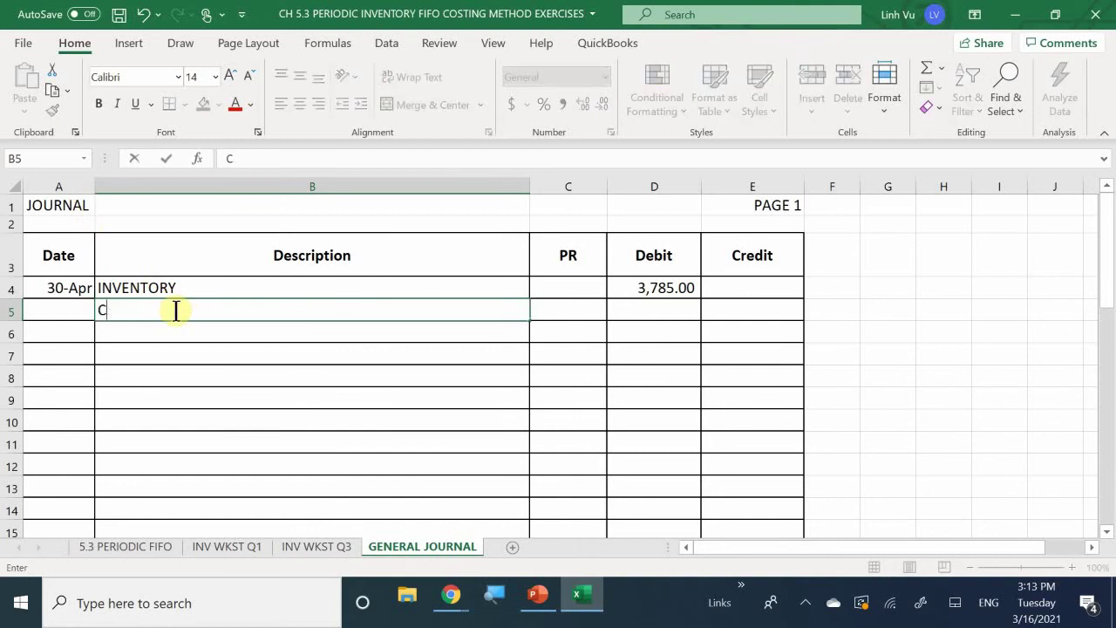
type("OST OF G")
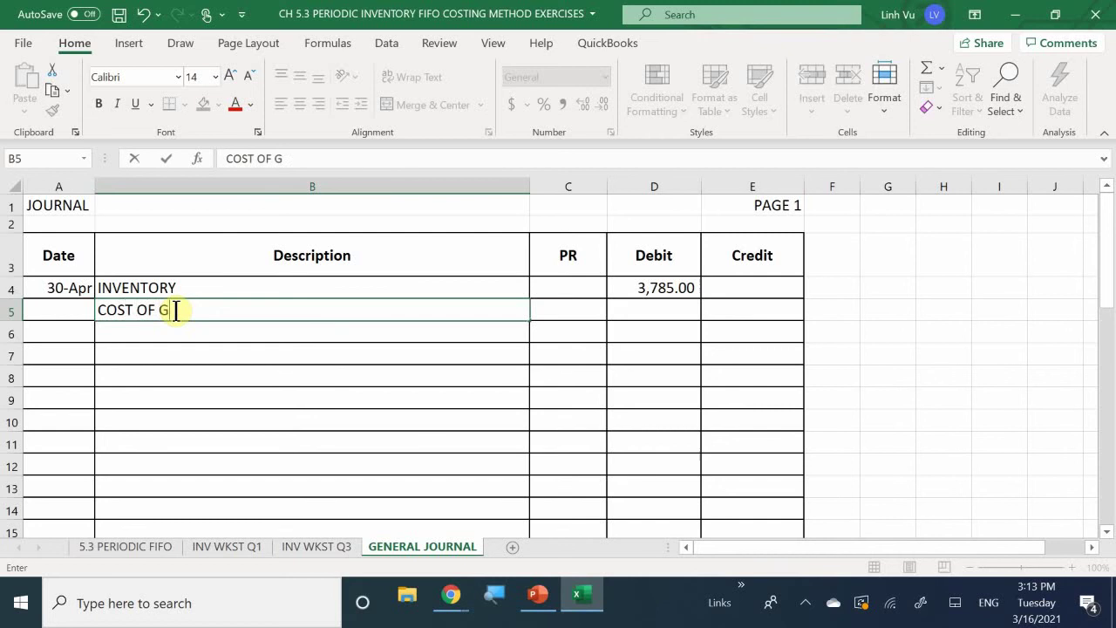
type("OODS SOLD")
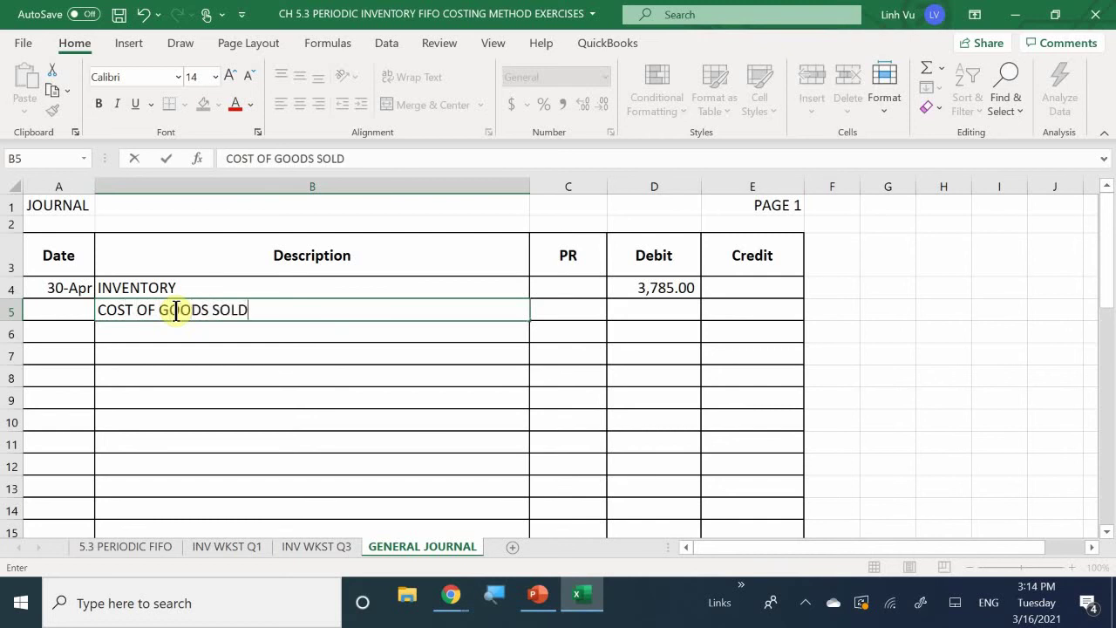
Link the Cost of Goods Sold debit in D5 to the worksheet's COGS cost with ='INV WKST Q1'!D27
key("Tab")
key("Tab")
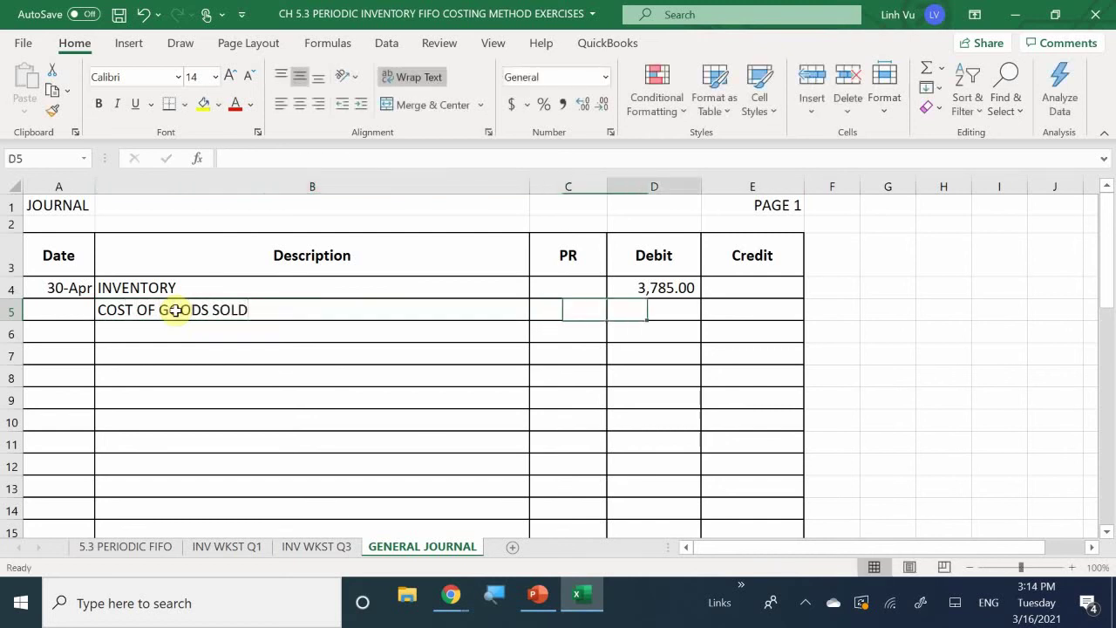
type("=")
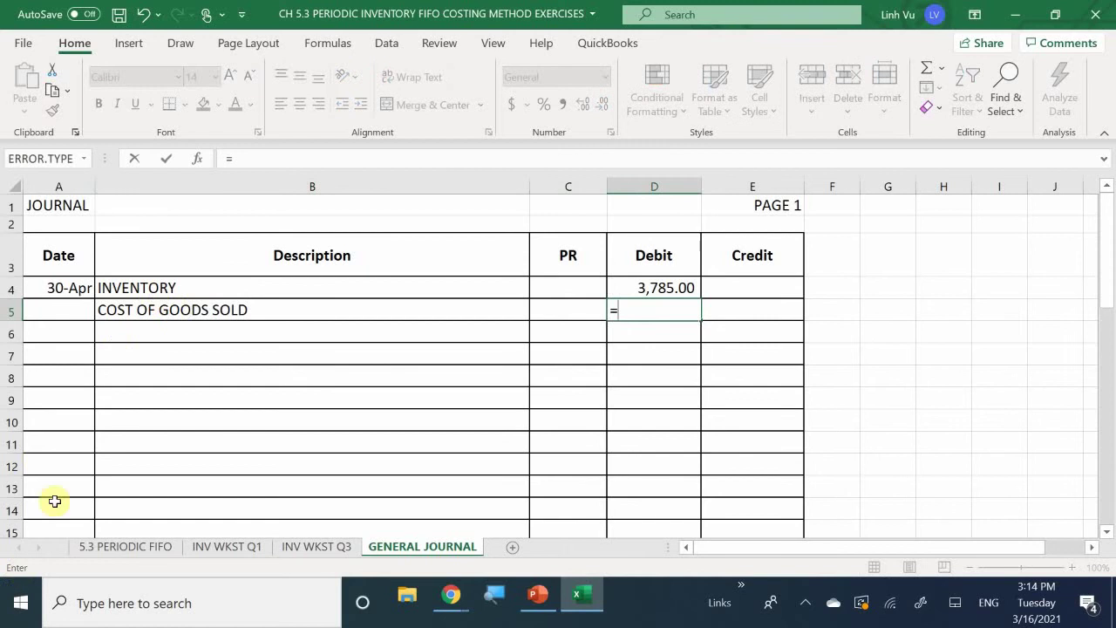
left_click(229, 547)
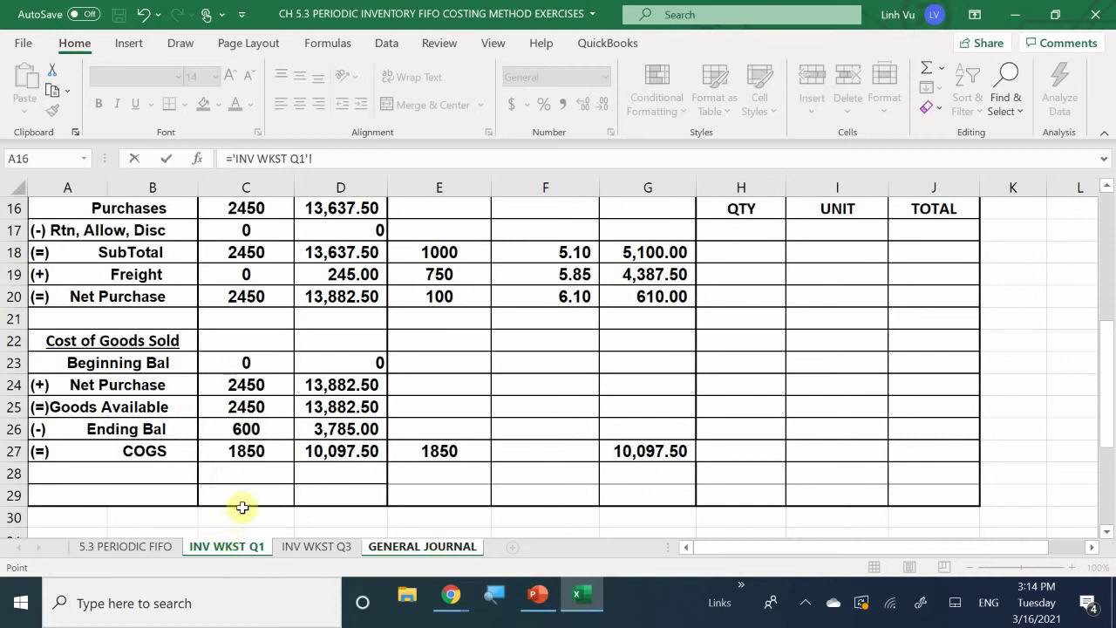
left_click(312, 452)
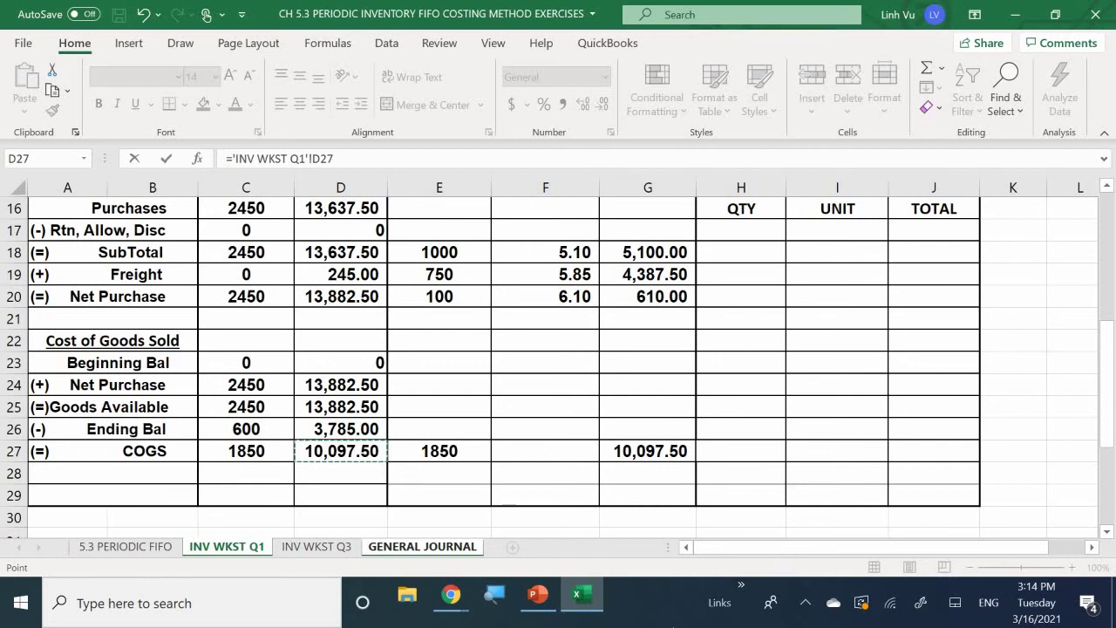
key("Return")
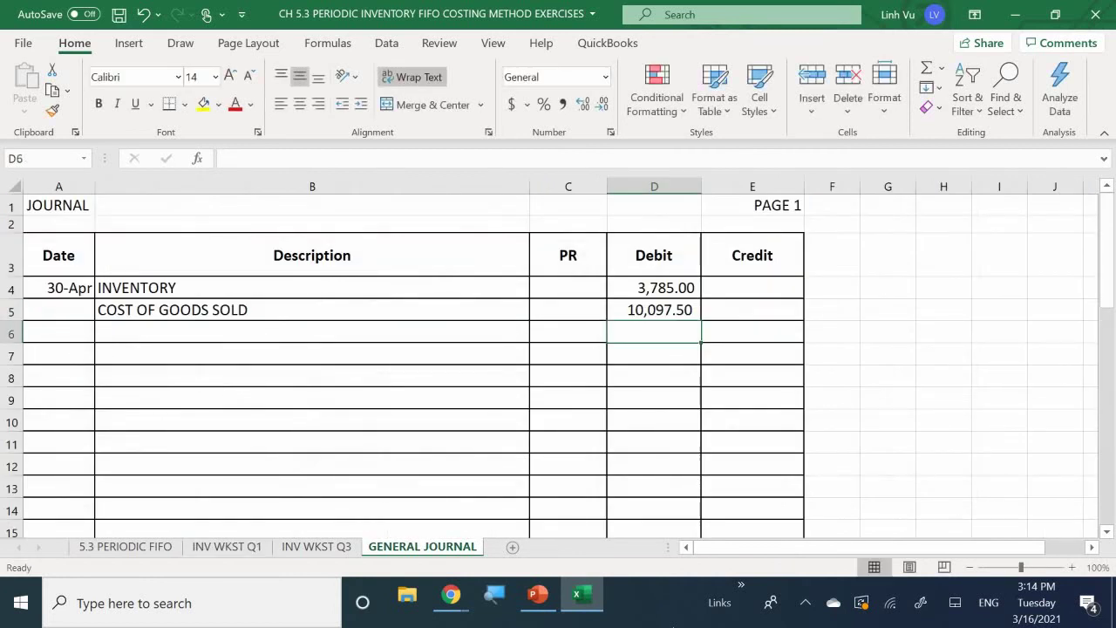
Enter PURCHASE EXPEBSE as an indented credit account line in B6
left_click(198, 335)
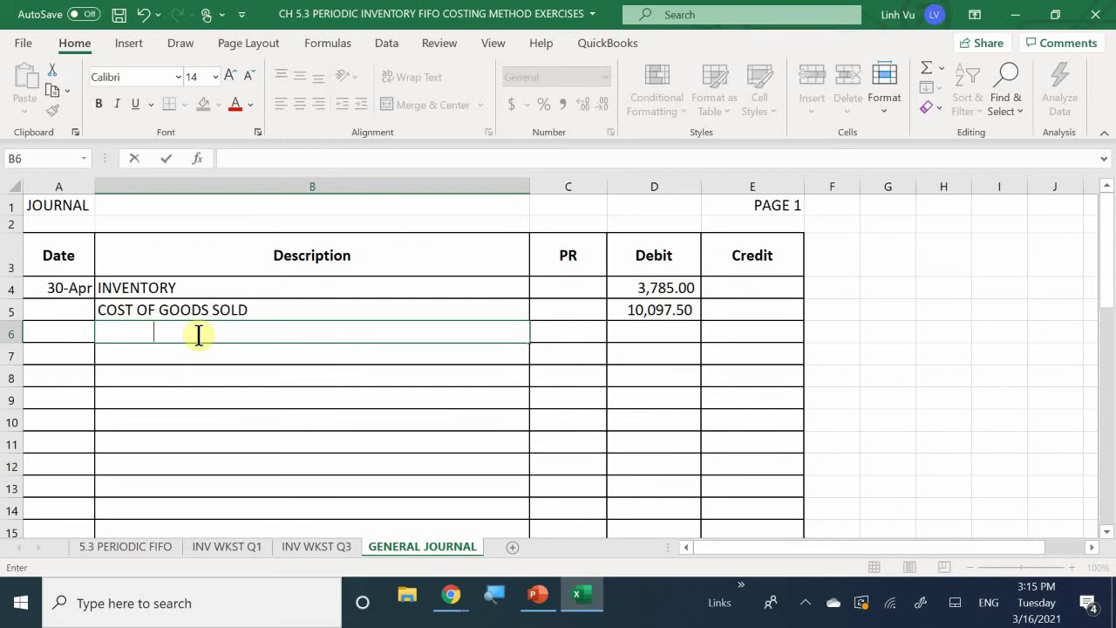
type("O")
key("BackSpace")
type("O")
key("BackSpace")
type("O")
key("BackSpace")
type("PURC=")
key("BackSpace")
type("H")
key("BackSpace")
type("HASE ")
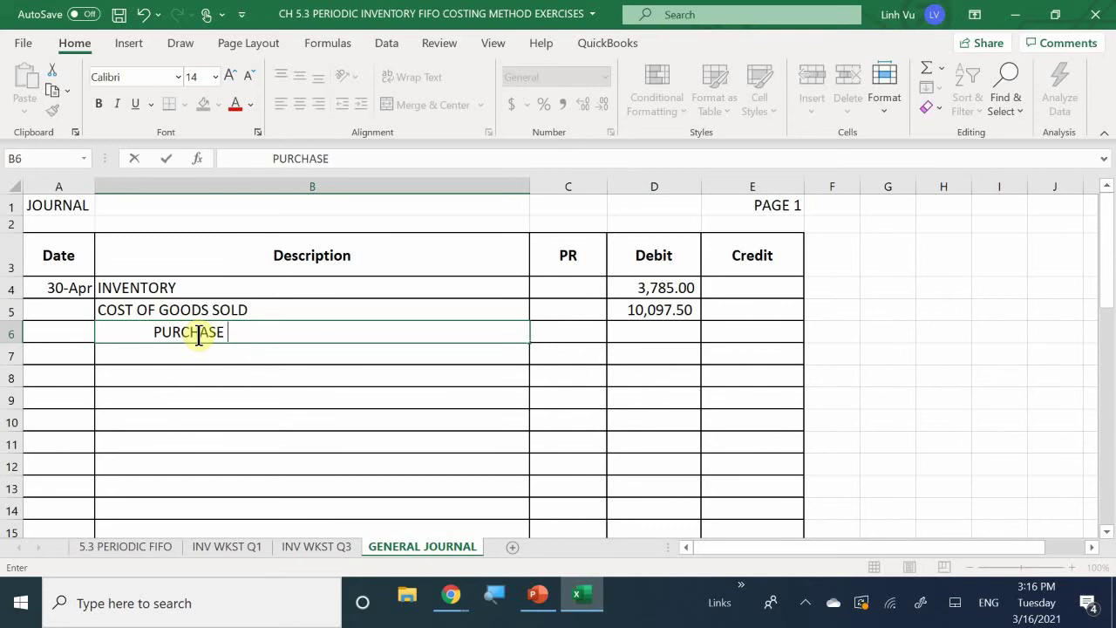
type("EXOEBSE")
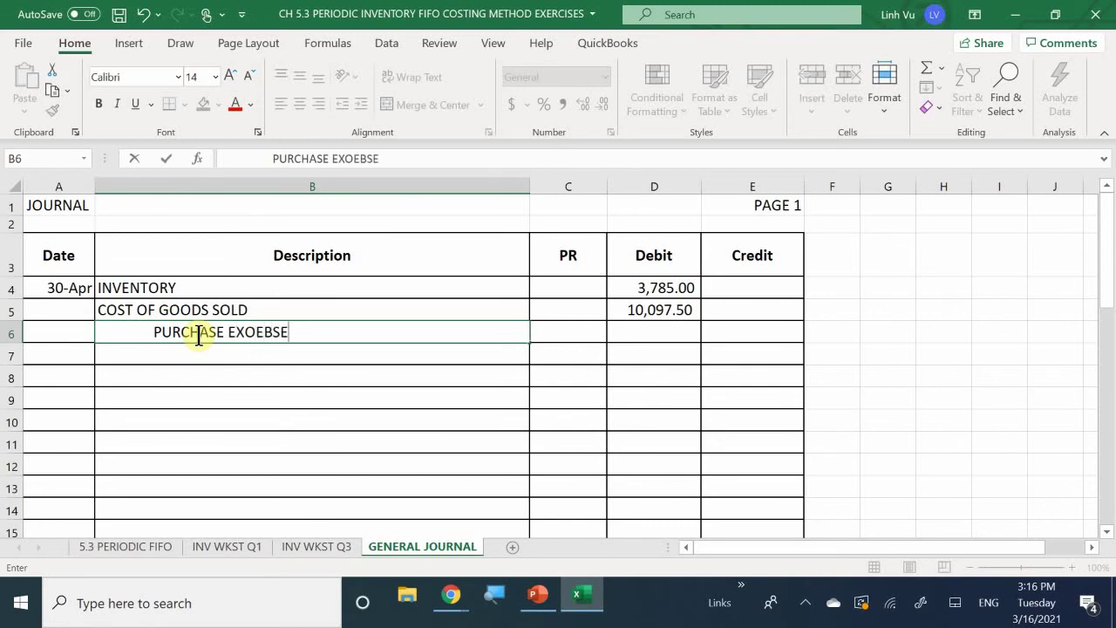
key("BackSpace")
key("BackSpace")
key("BackSpace")
key("BackSpace")
key("BackSpace")
type("P")
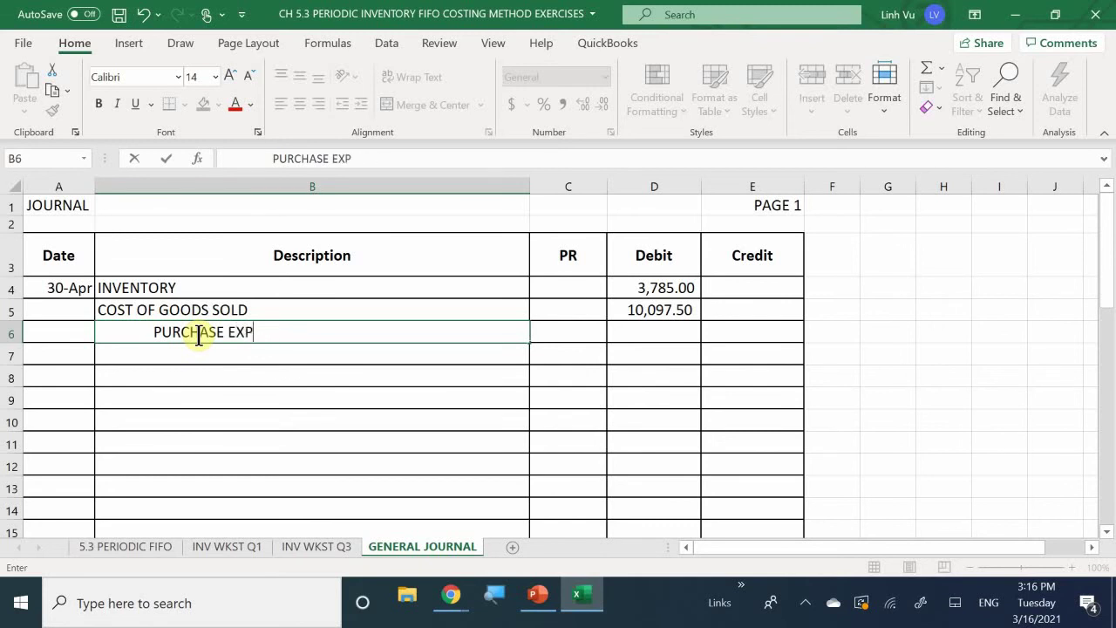
type("EBSE")
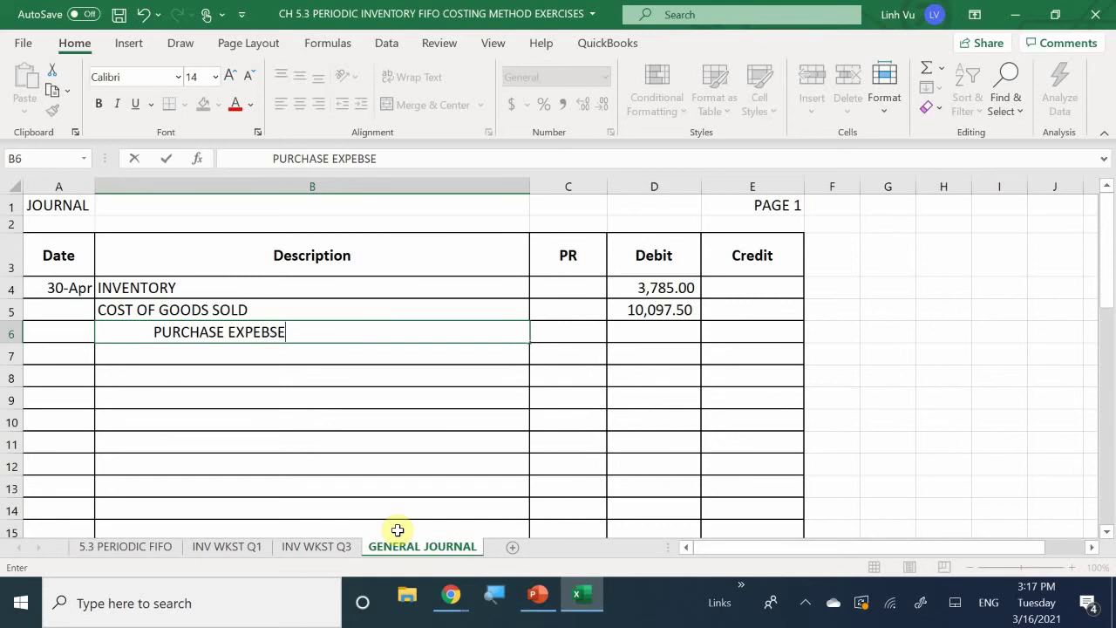
key("Return")
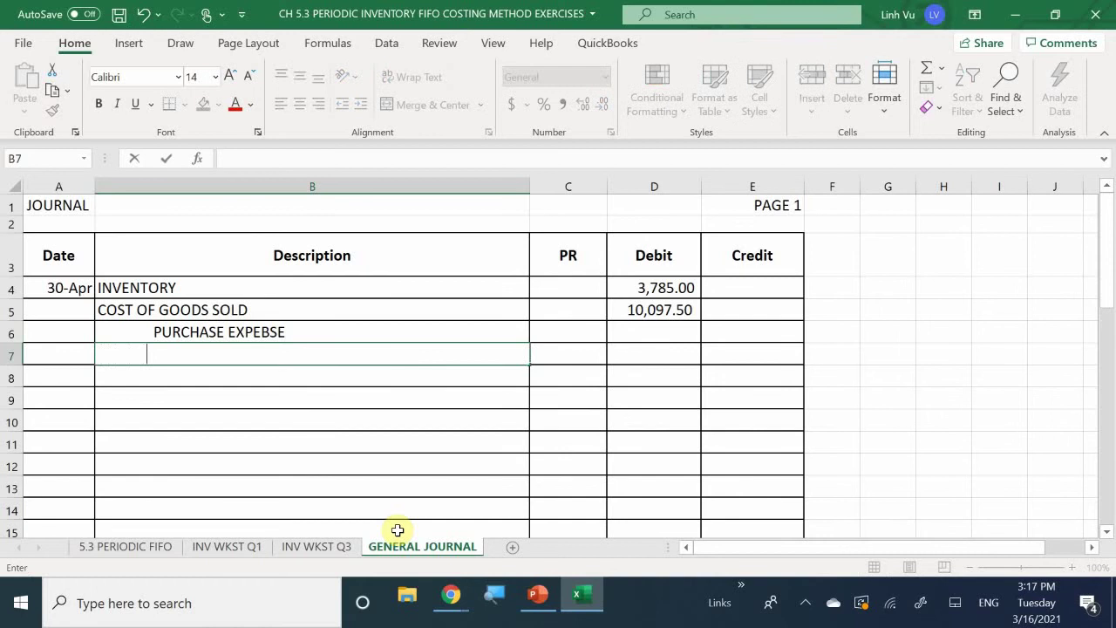
Enter FREIGHT EXPENSE as an indented credit account line in B7
key("BackSpace")
type("FREIGHT EXP")
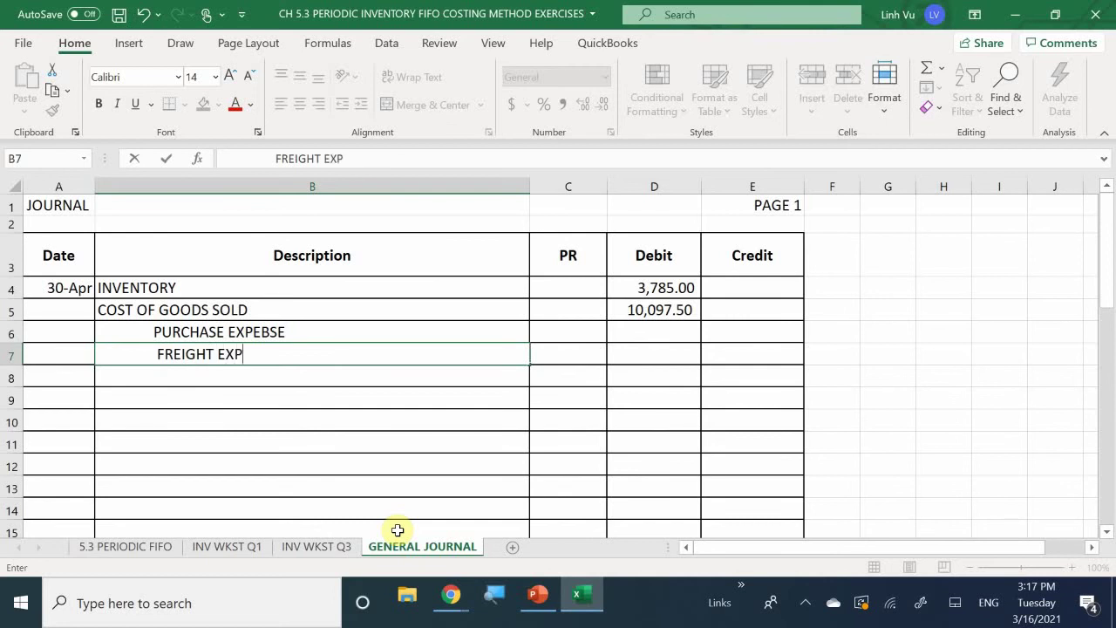
type("ENSE")
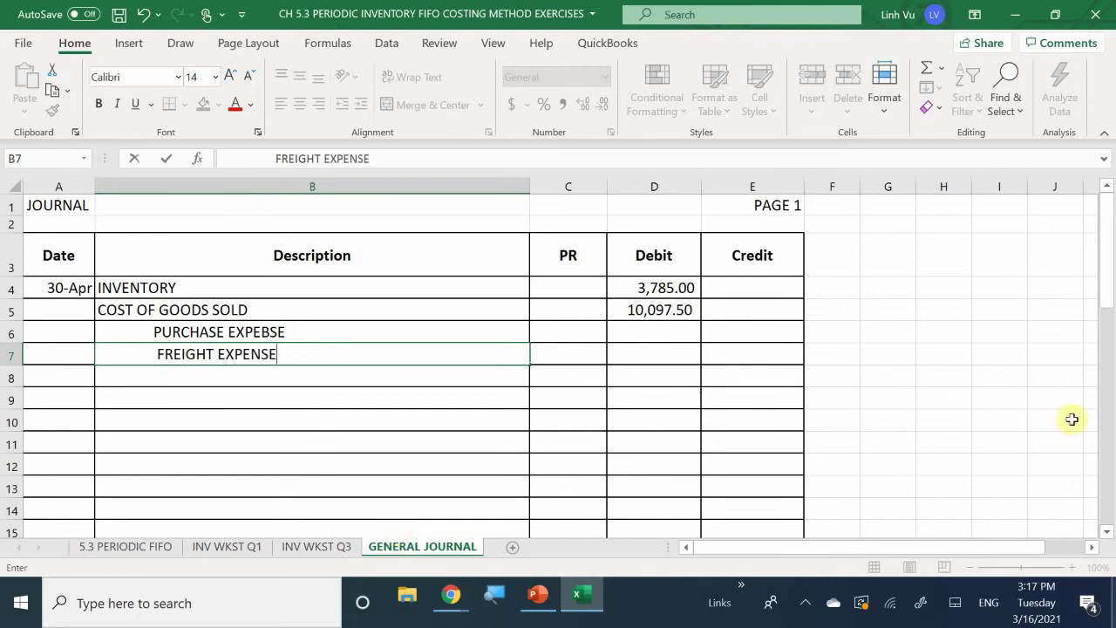
Link the Purchase Expense credit in E6 to the April worksheet's purchases cost with ='INV WKST Q1'!D16
left_click(733, 333)
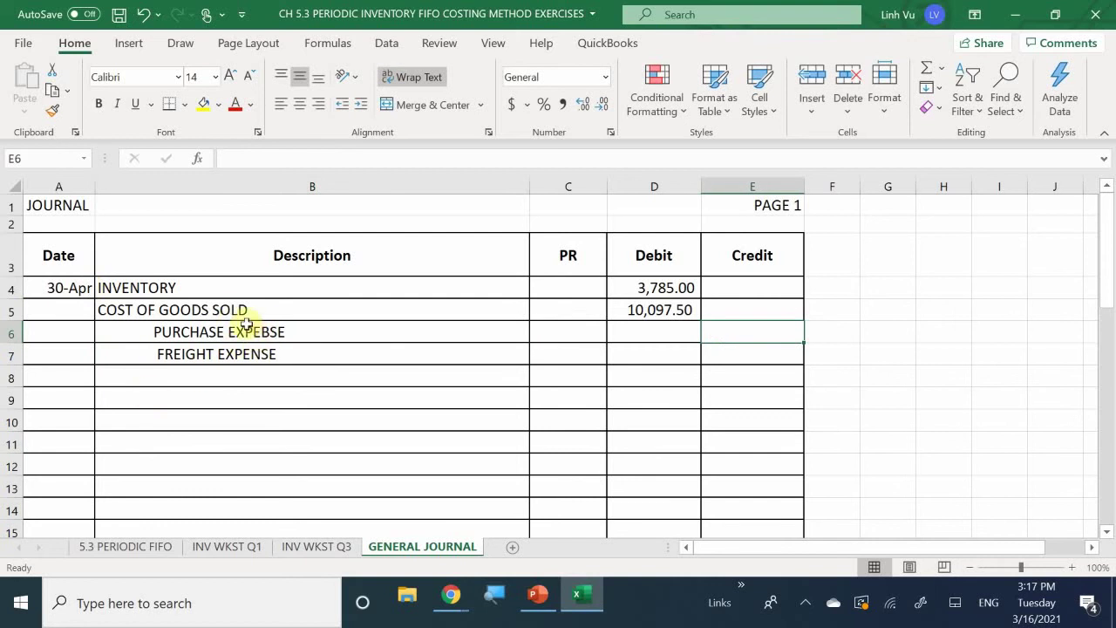
type("=")
left_click(229, 546)
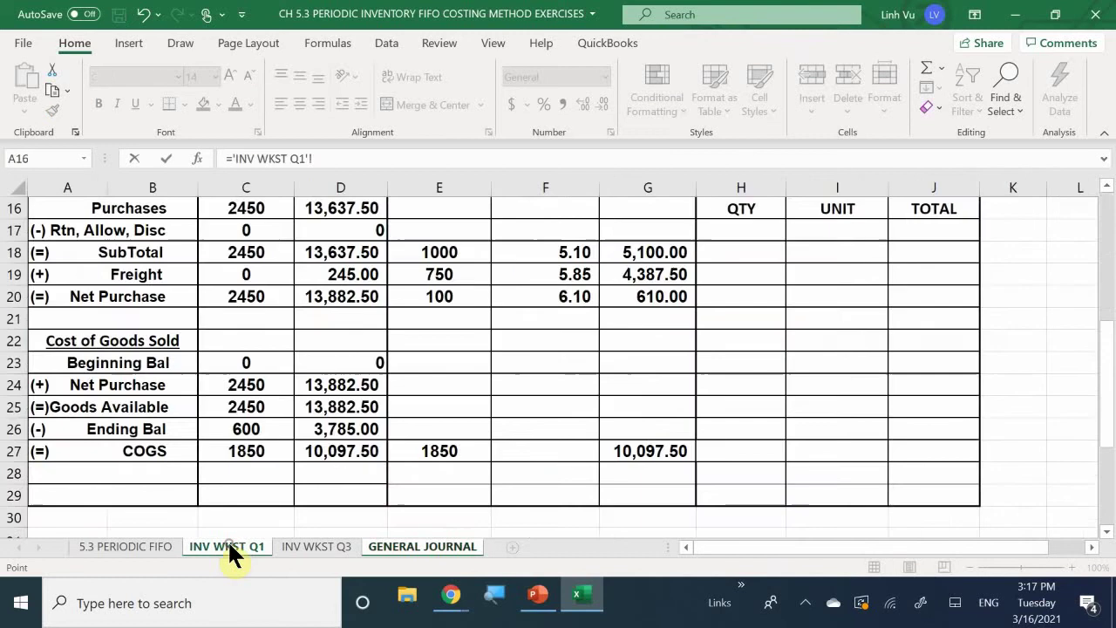
scroll(190, 368, "up", 2)
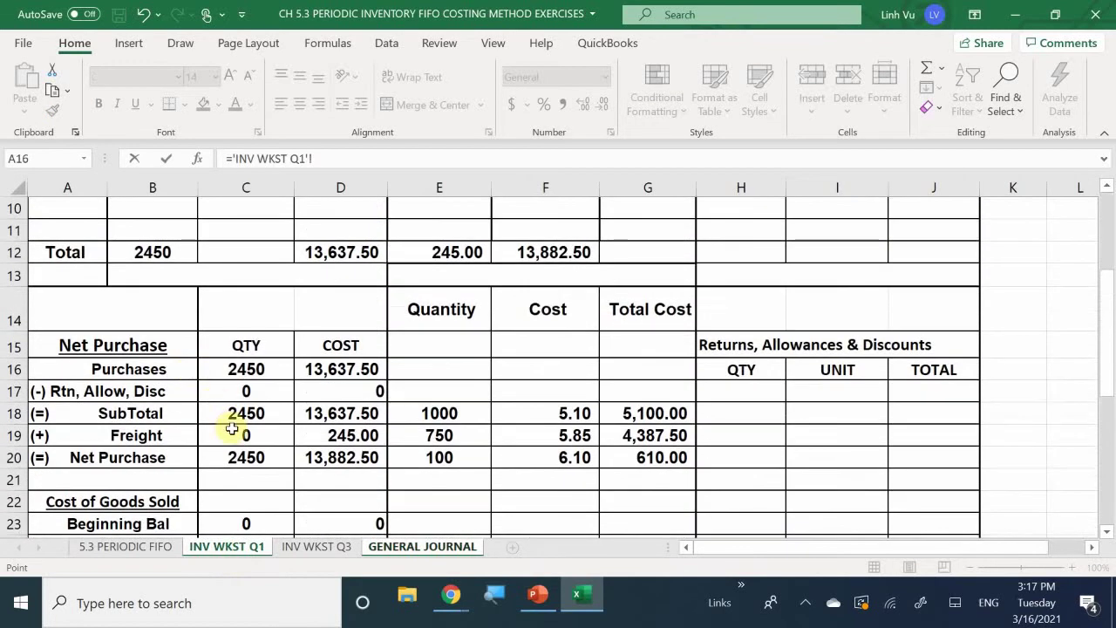
scroll(232, 427, "up", 2)
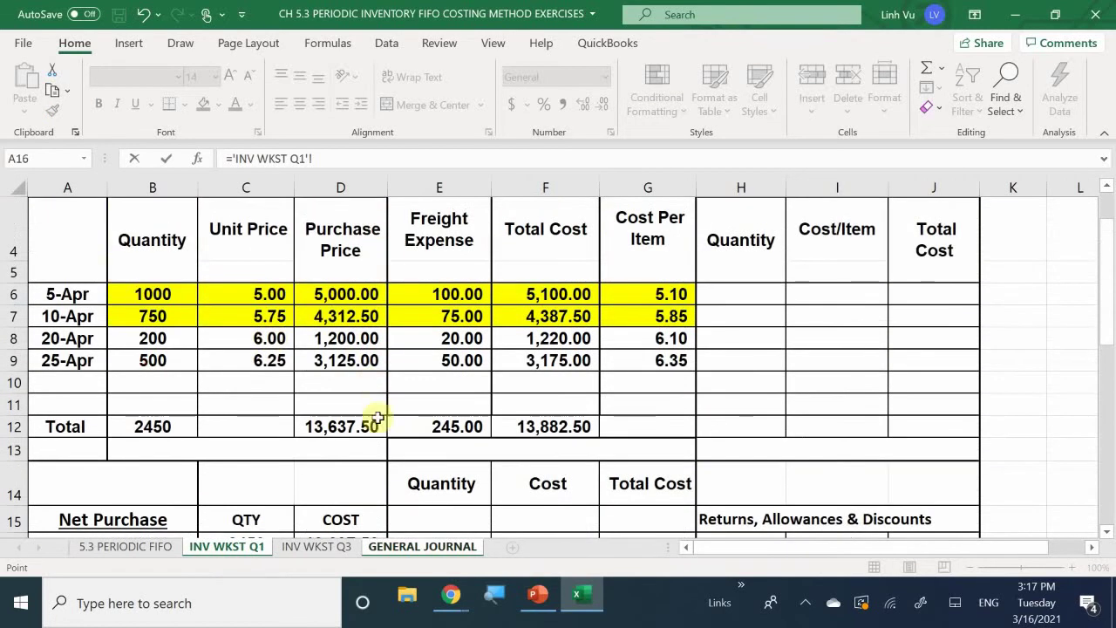
scroll(292, 428, "down", 1)
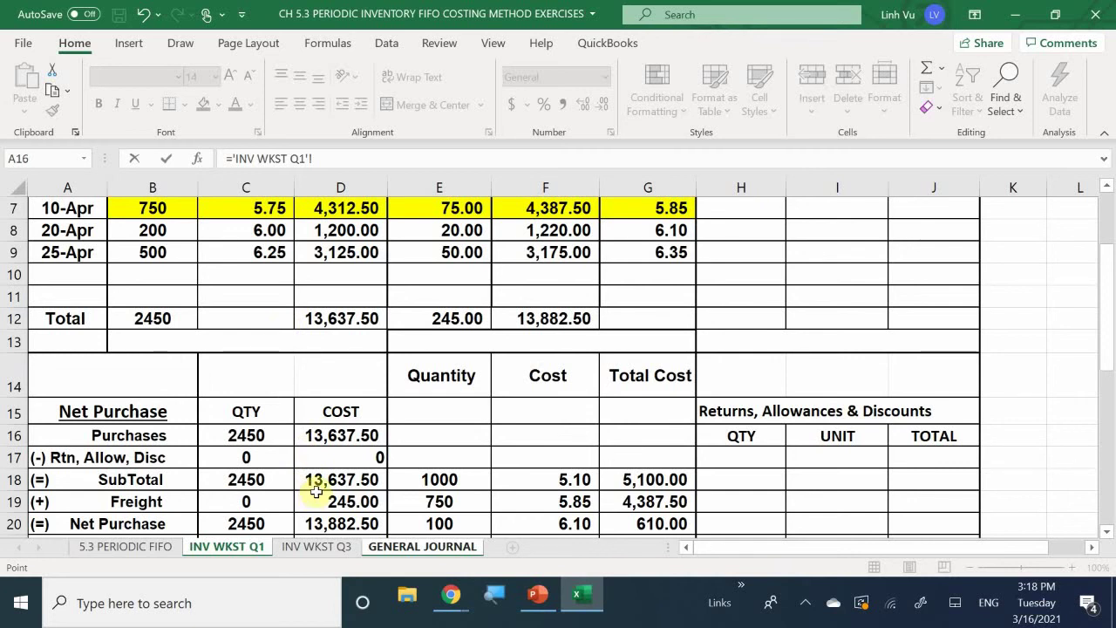
left_click(326, 435)
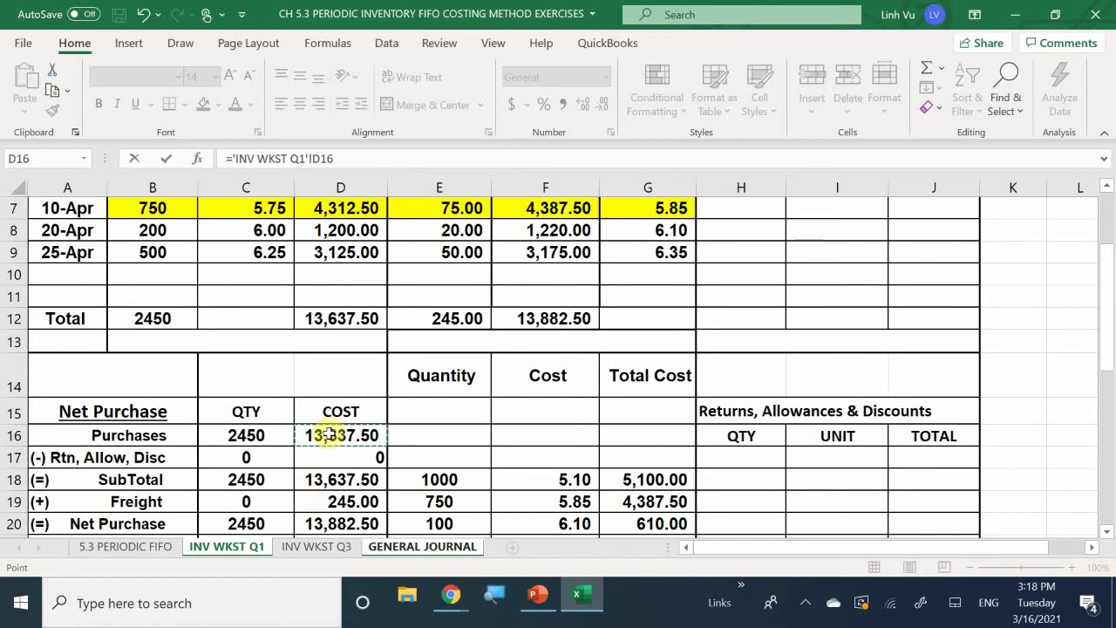
key("Return")
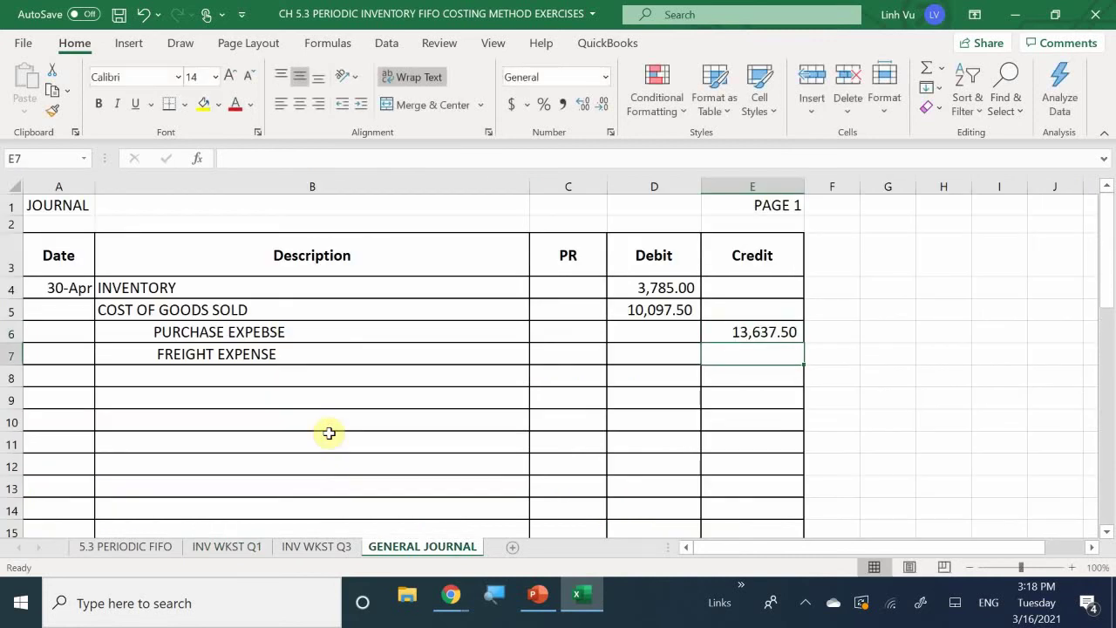
Link the Freight Expense credit in E7 to the freight cost in D19 of INV WKST Q1
type("=")
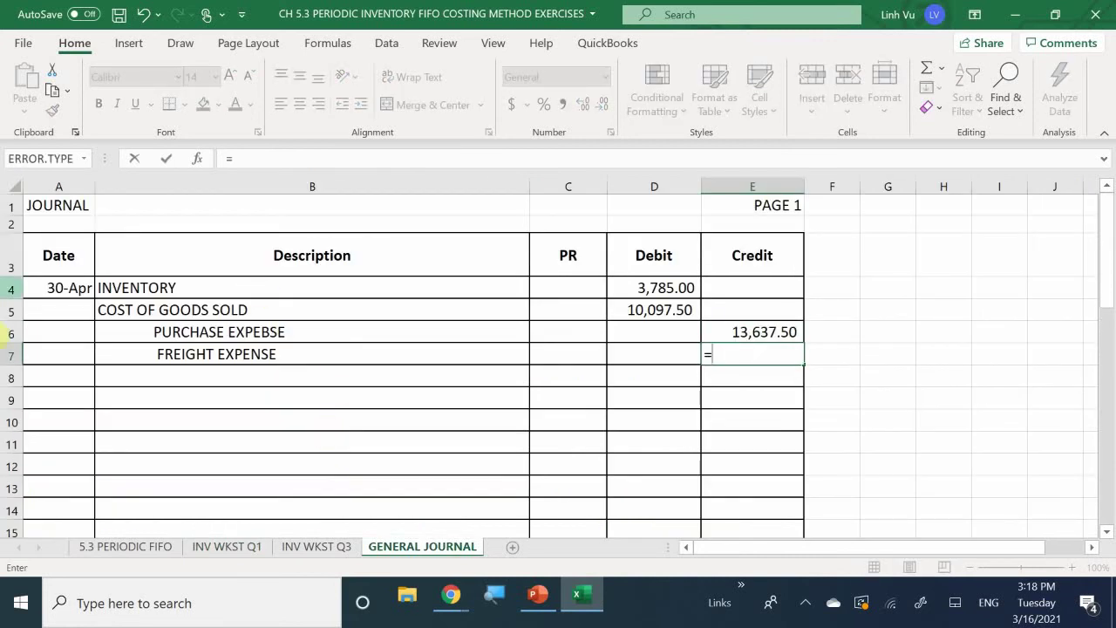
left_click(237, 544)
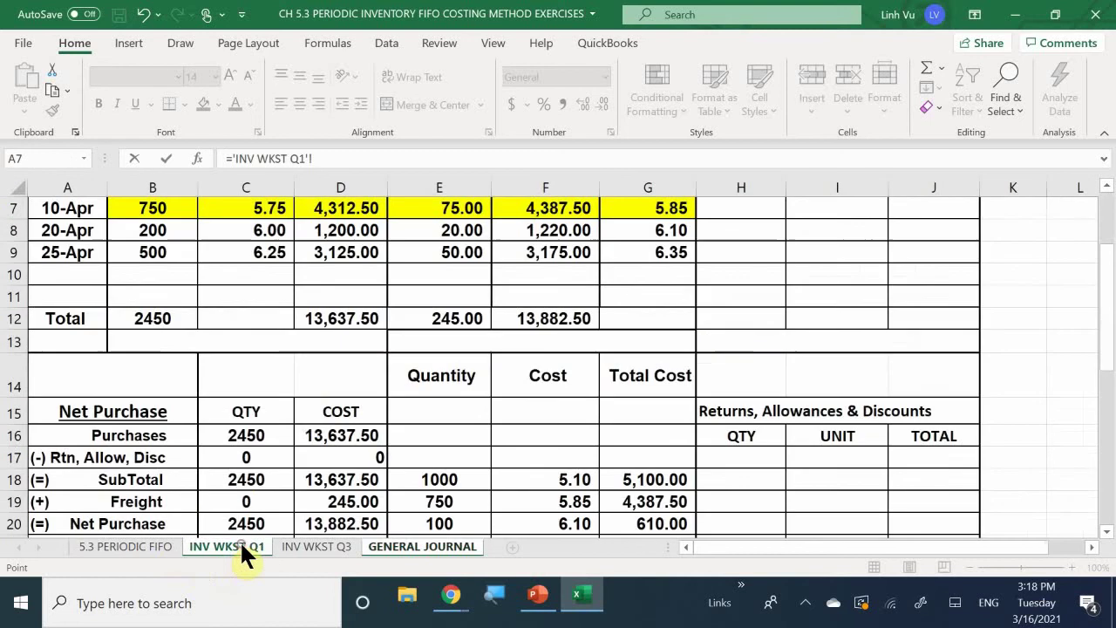
scroll(314, 416, "up", 1)
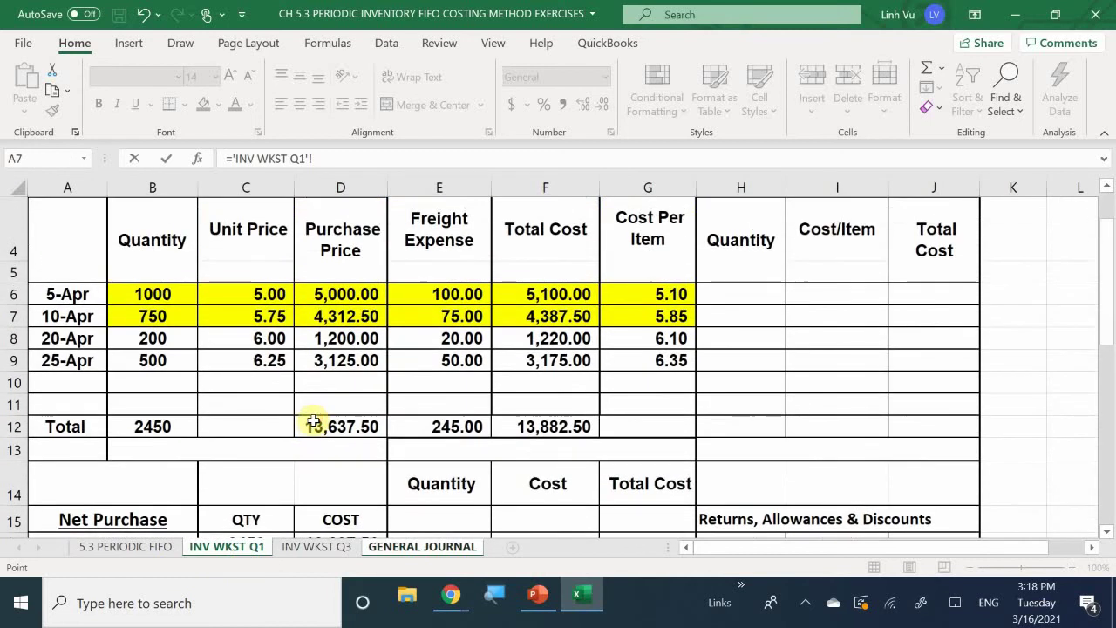
scroll(314, 421, "down", 3)
scroll(312, 420, "up", 1)
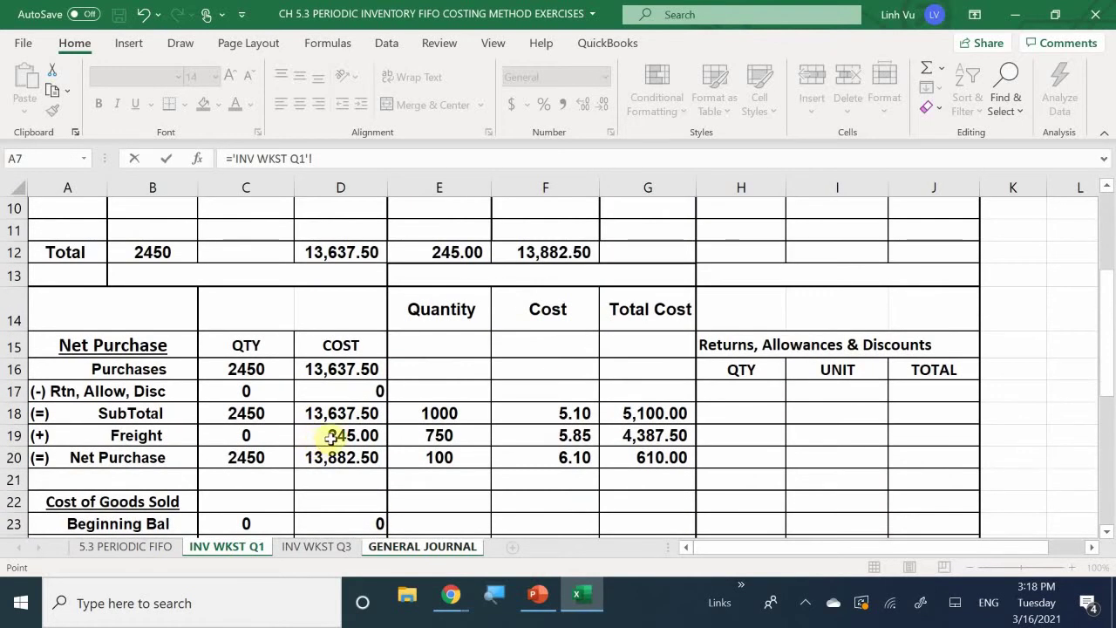
left_click(327, 434)
key("Return")
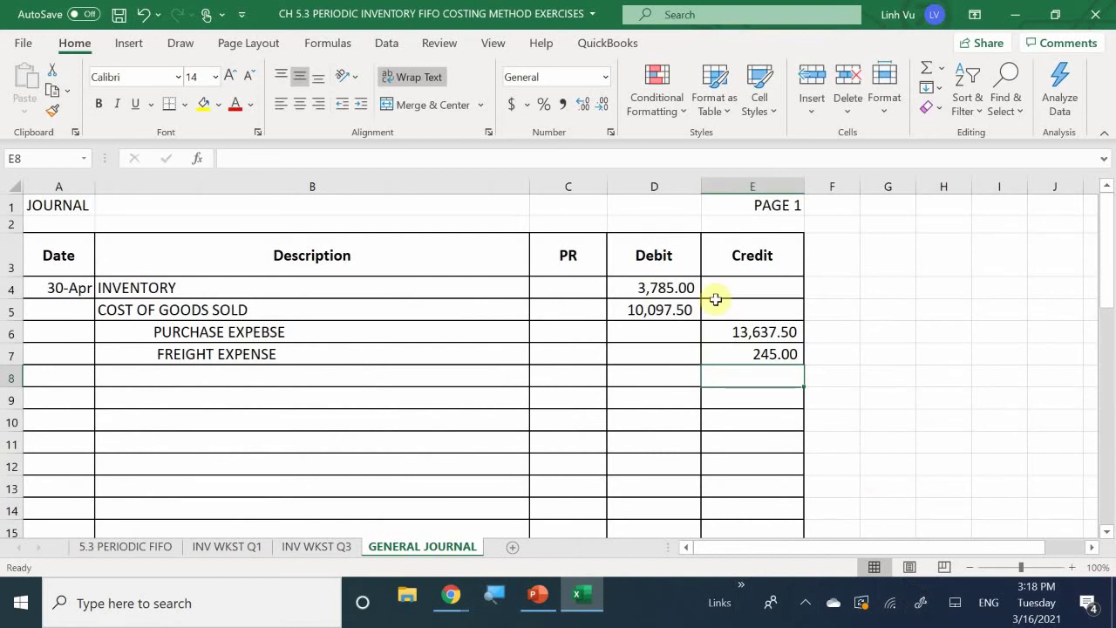
Total the journal entry's debits in D9 with =SUM(D4:D7) and copy the formula across to E9 for the credits
left_click(678, 403)
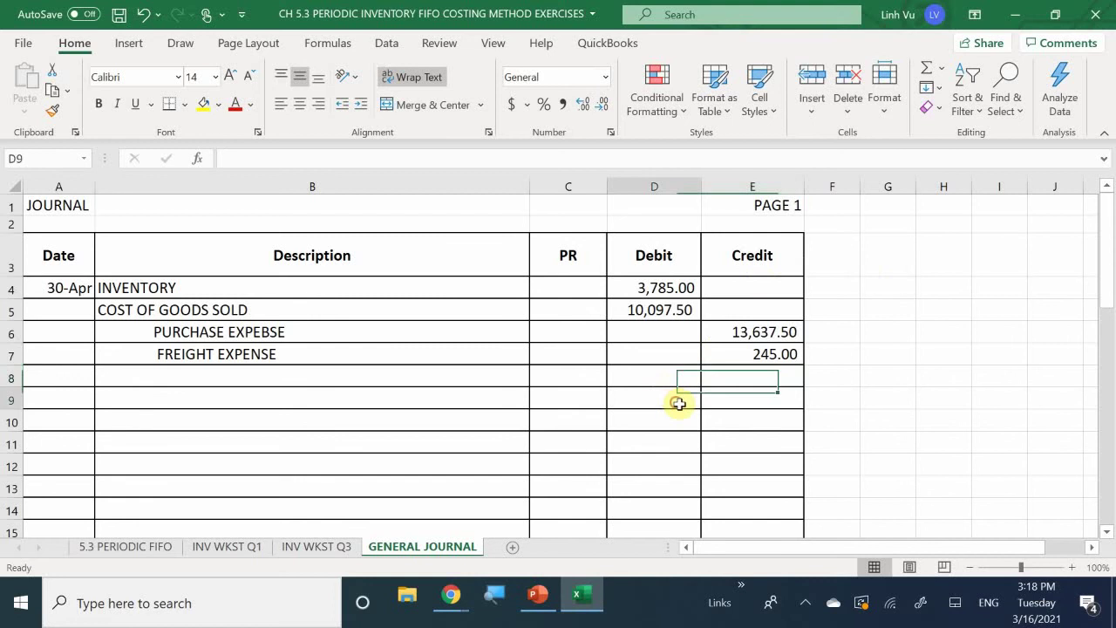
type("=SY")
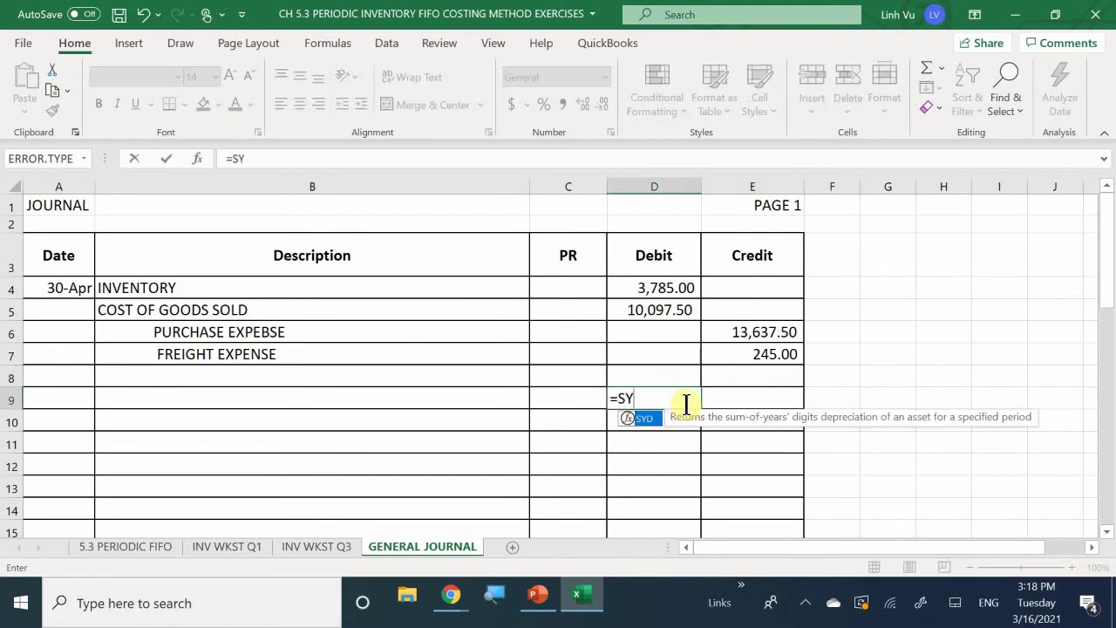
key("BackSpace")
type("UM")
type("(")
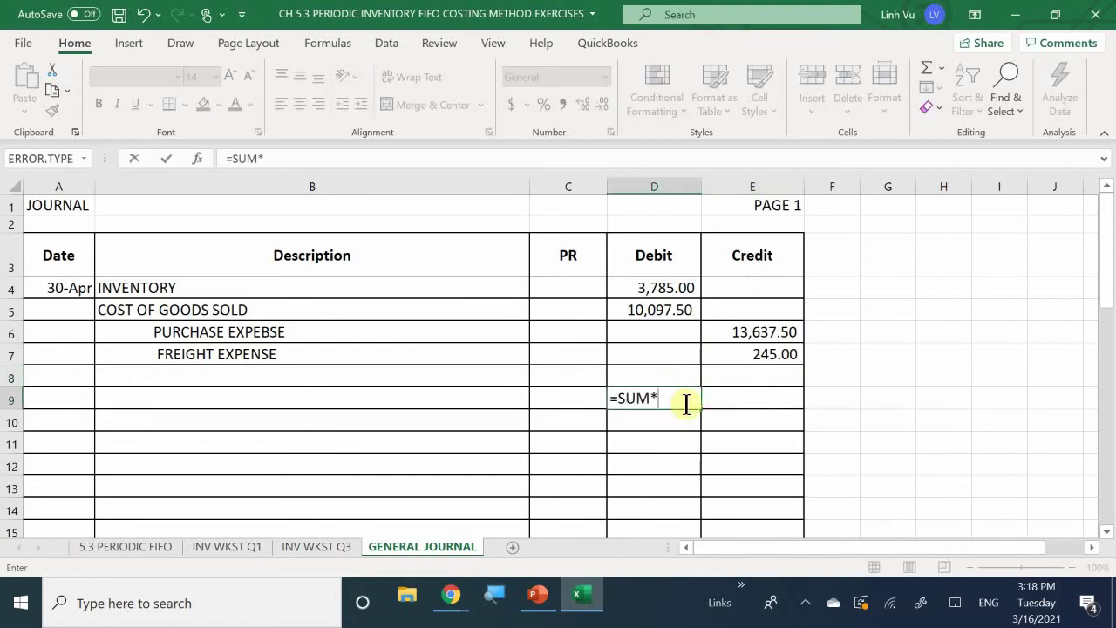
key("BackSpace")
type("(")
key("BackSpace")
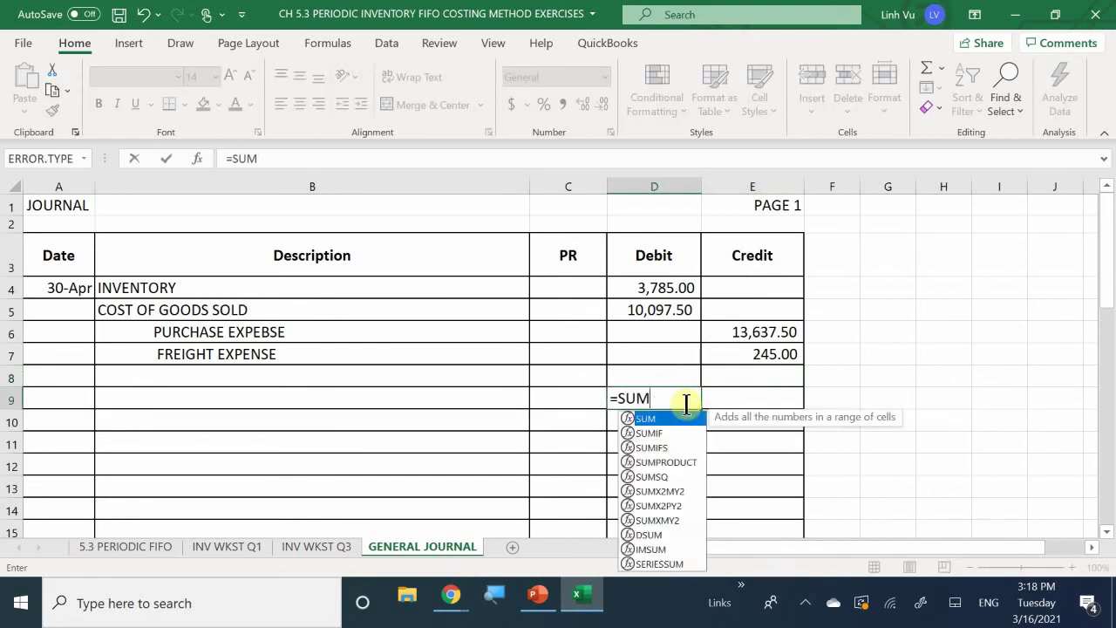
type("(")
key("Up")
key("Up")
key("Up")
key("Up")
key("Up")
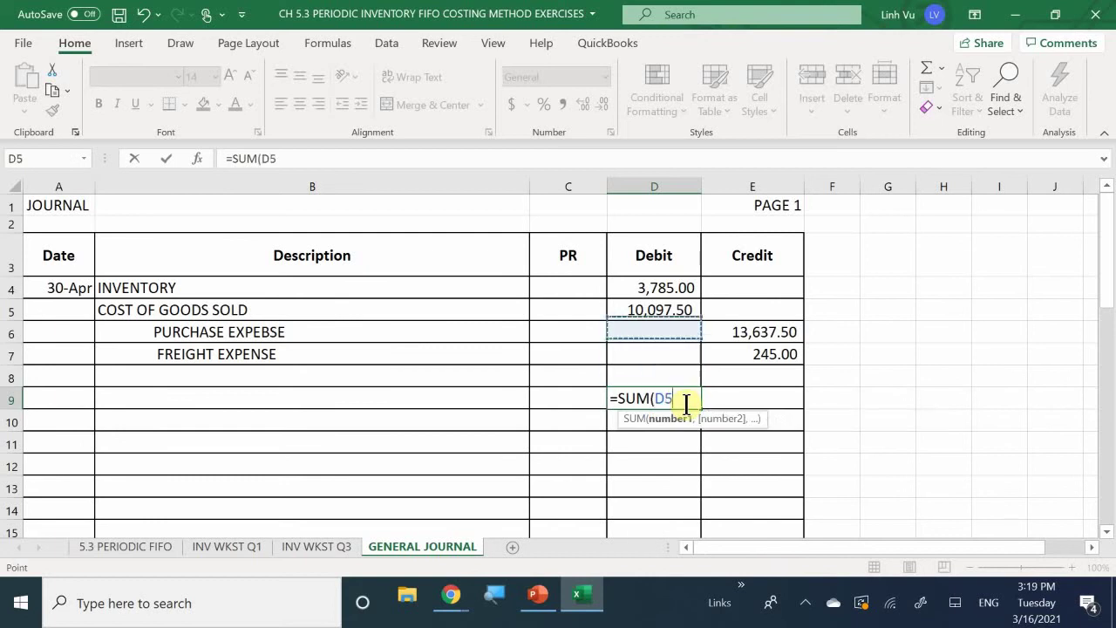
key("shift+Down")
key("shift+Down")
key("shift+Down")
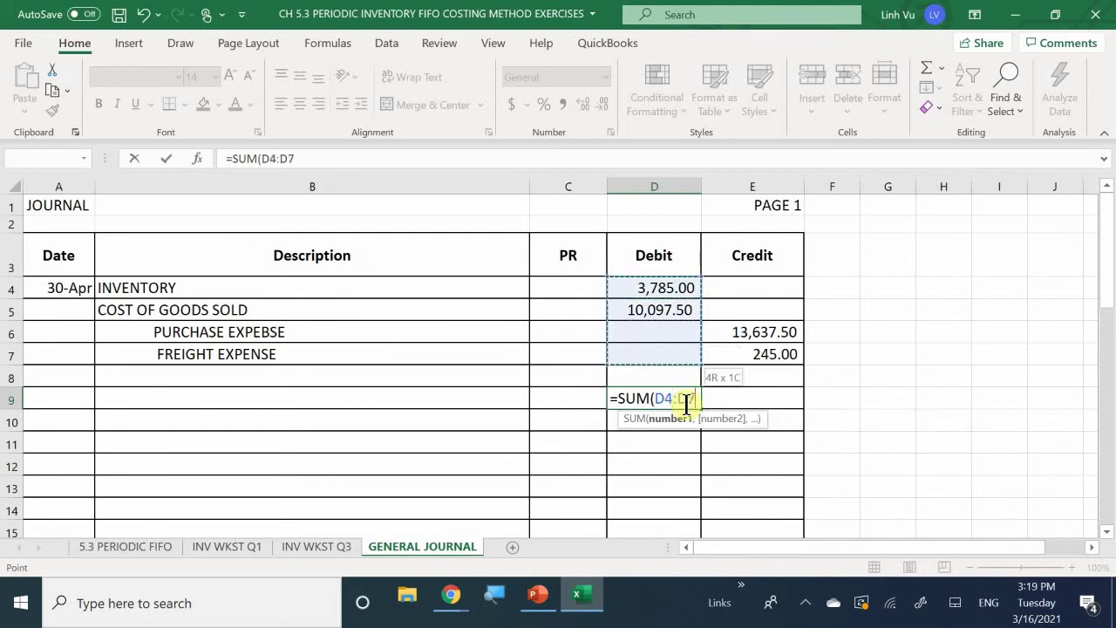
key("Return")
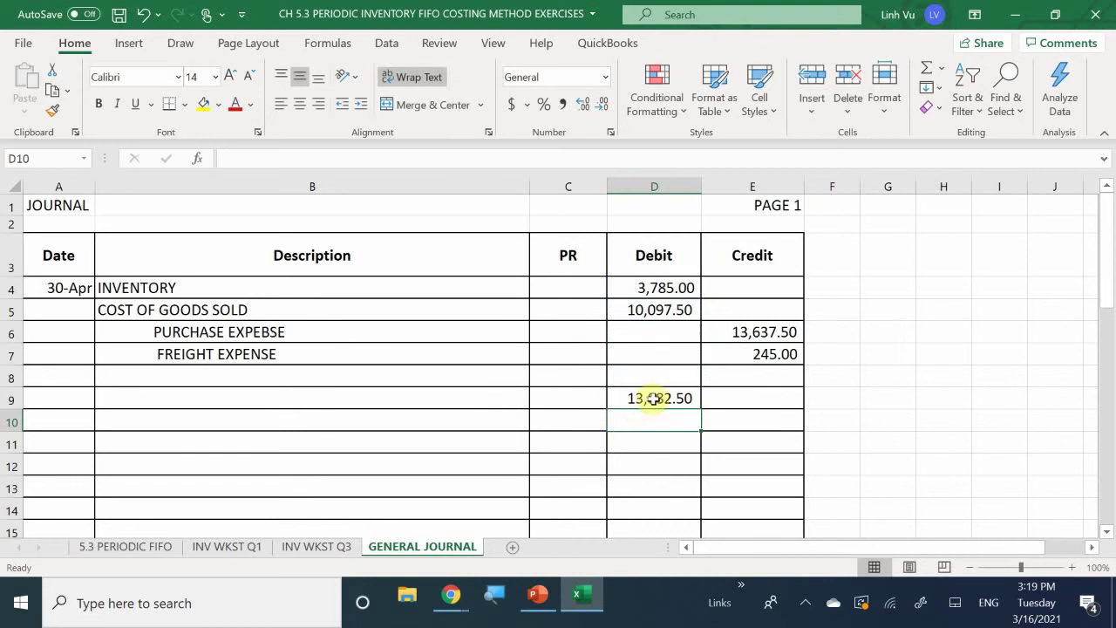
left_click(684, 407)
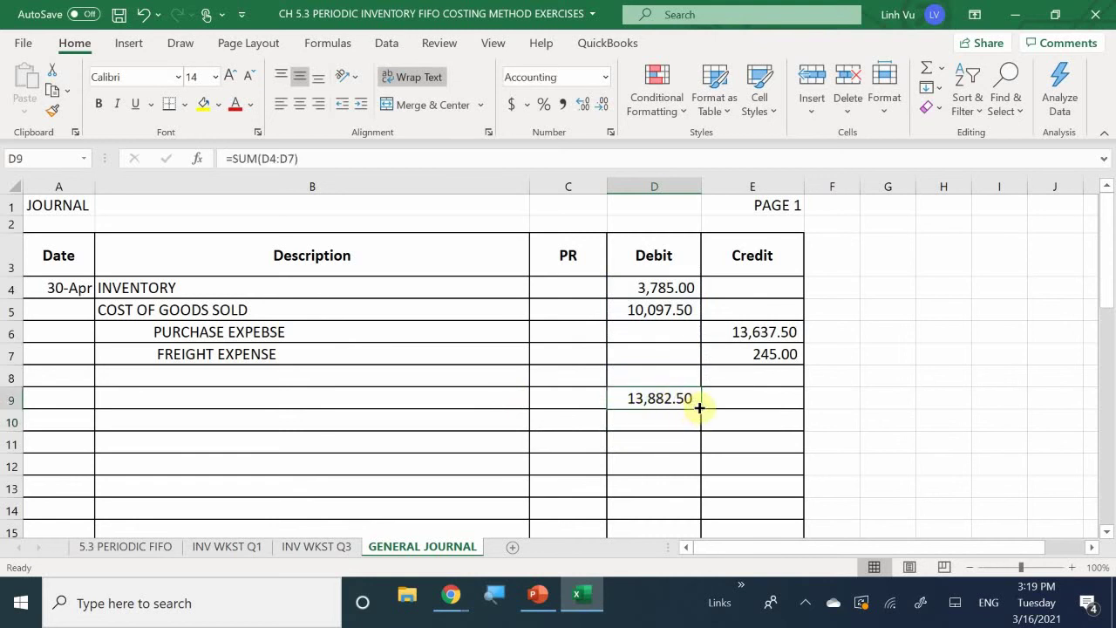
left_click_drag(703, 409, 793, 412)
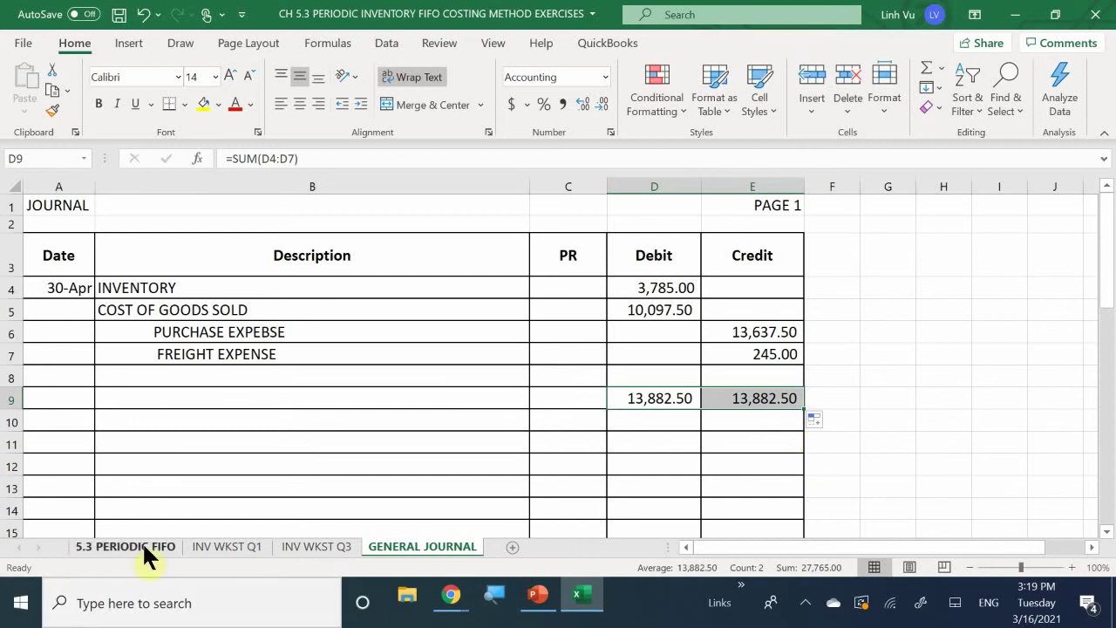
Review the April purchases, net purchase and cost of goods sold sections on the INV WKST Q1 sheet
left_click(210, 545)
scroll(281, 478, "down", 1)
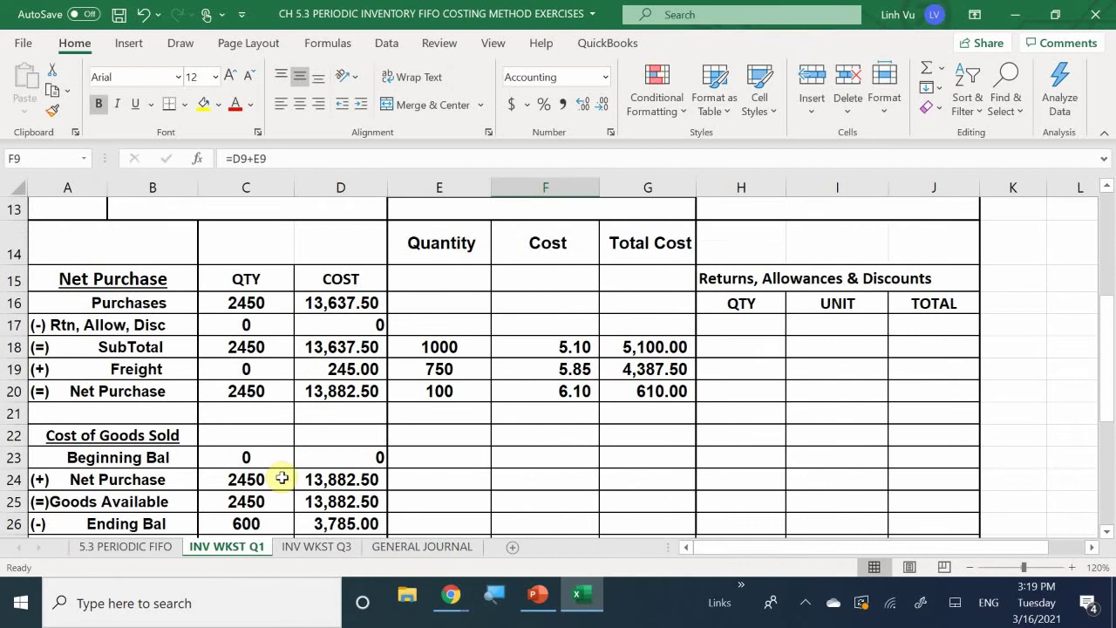
scroll(282, 478, "down", 1)
scroll(282, 478, "up", 1)
scroll(281, 478, "up", 4)
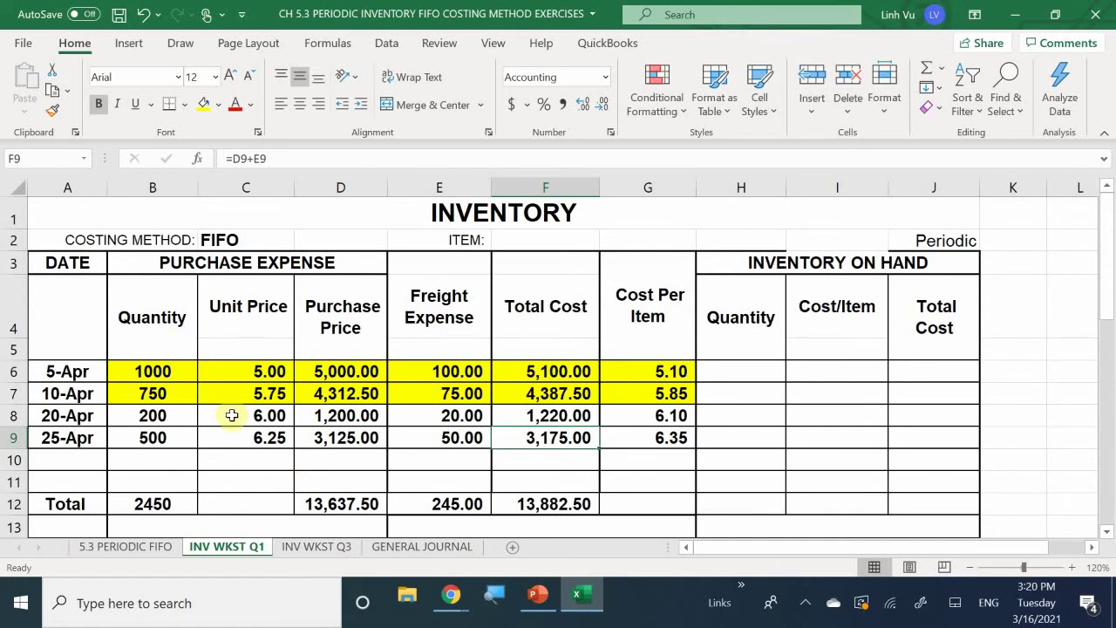
scroll(232, 415, "down", 1)
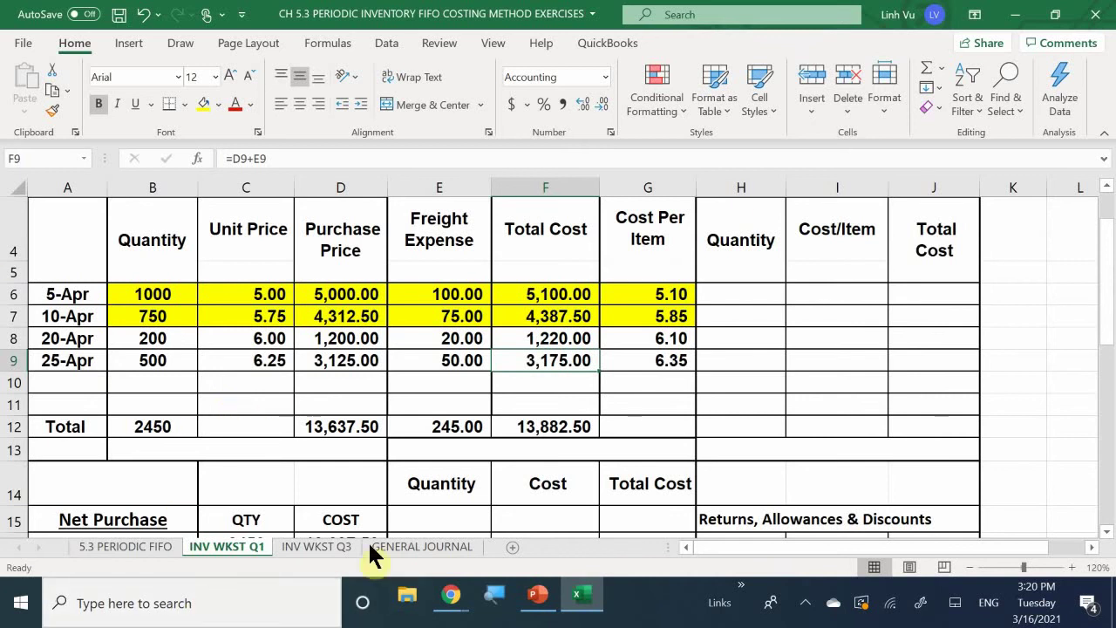
scroll(358, 549, "down", 2)
scroll(359, 562, "down", 1)
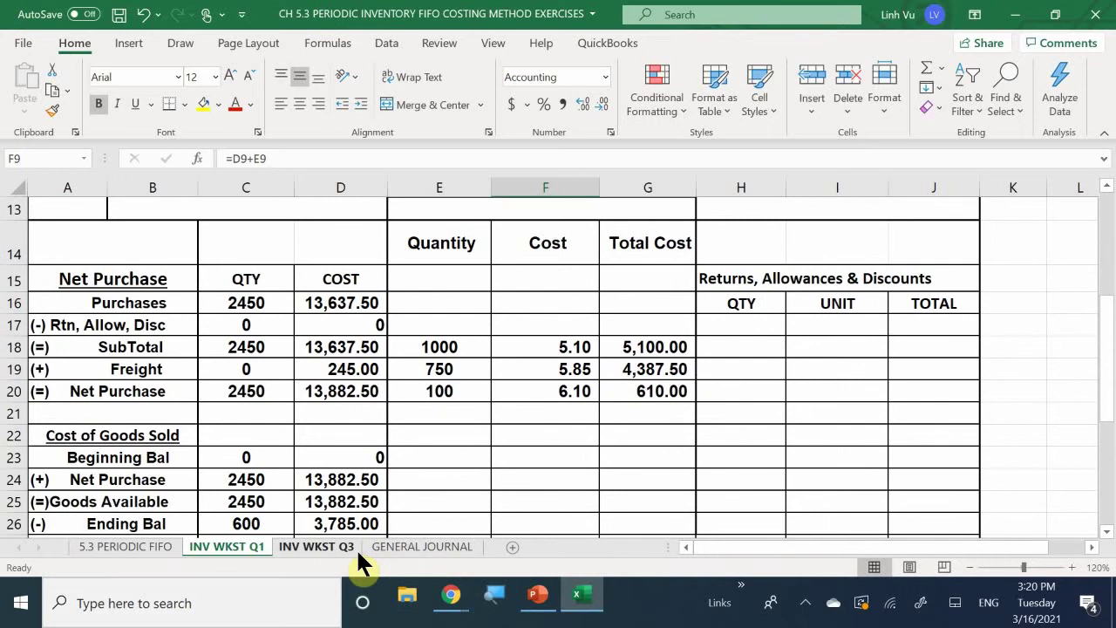
scroll(357, 554, "down", 2)
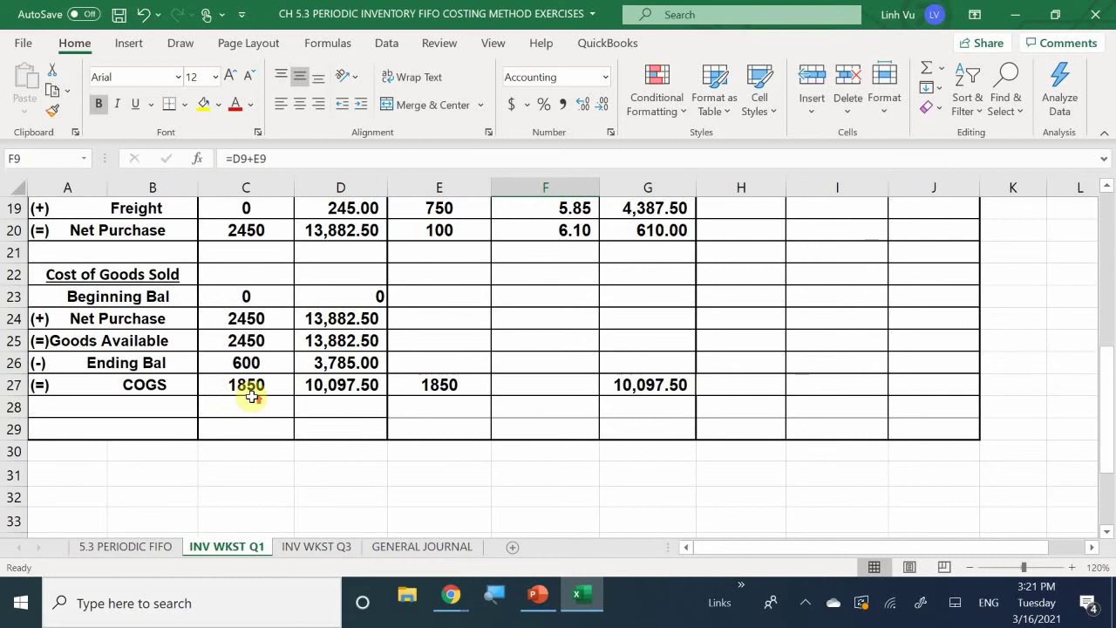
scroll(251, 396, "up", 3)
scroll(251, 397, "up", 1)
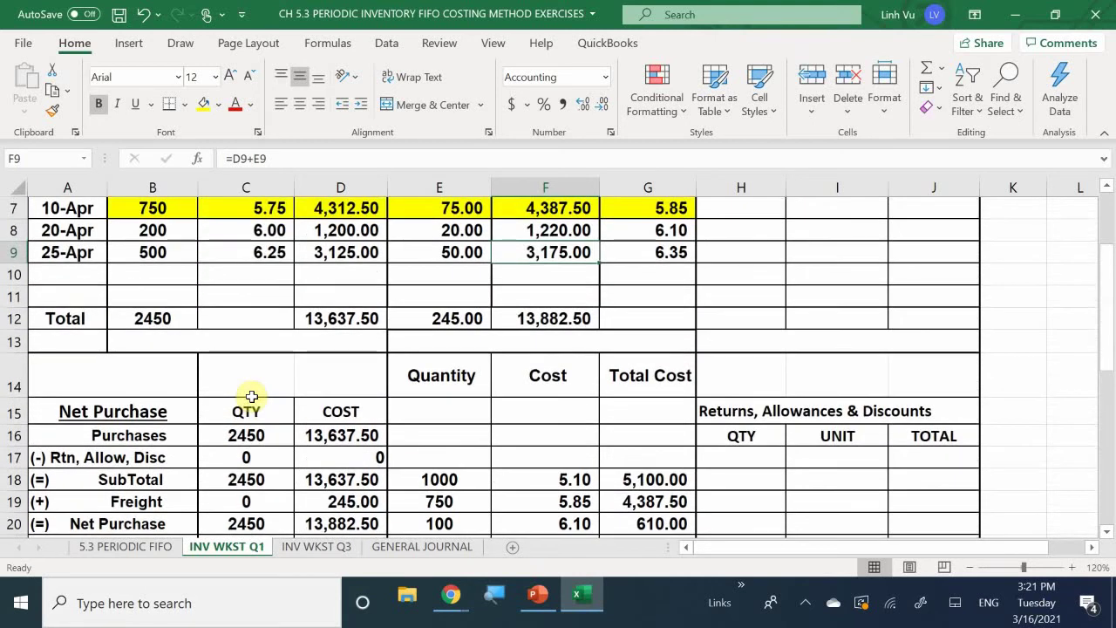
scroll(251, 396, "down", 3)
scroll(92, 369, "down", 1)
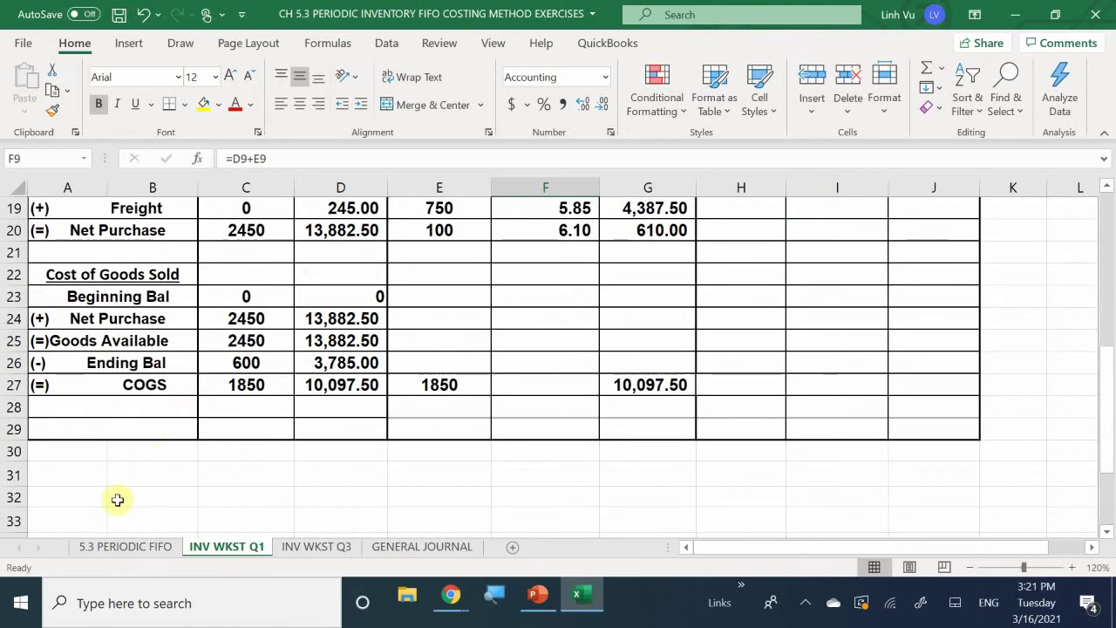
Read exercise 3 on the 5.3 PERIODIC FIFO sheet, covering the April 30 opening units and the May purchases
left_click(103, 545)
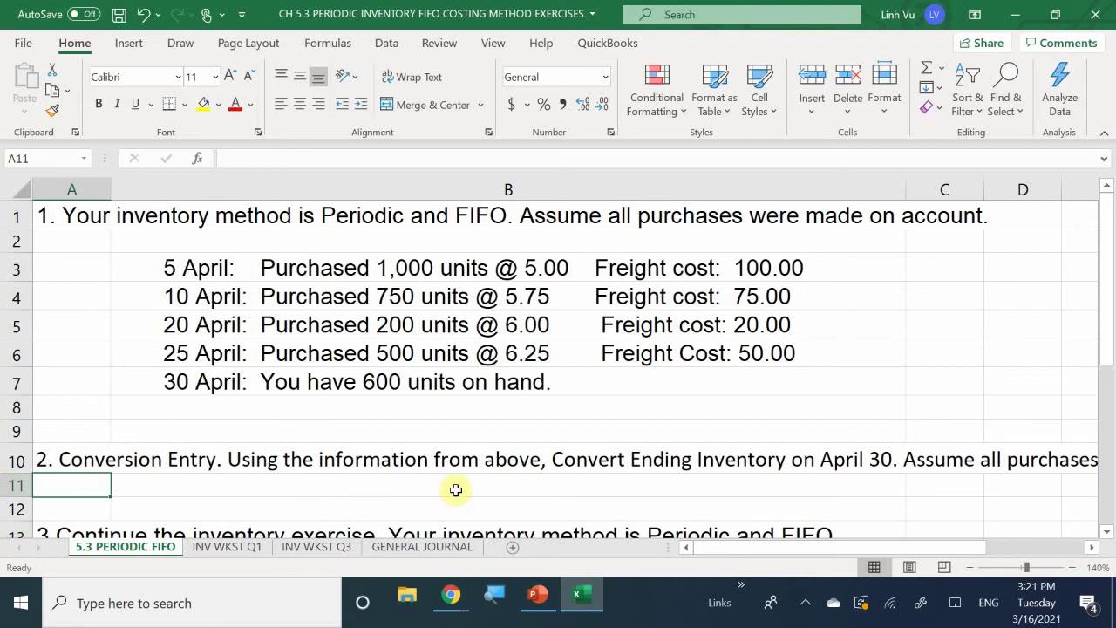
scroll(455, 490, "down", 2)
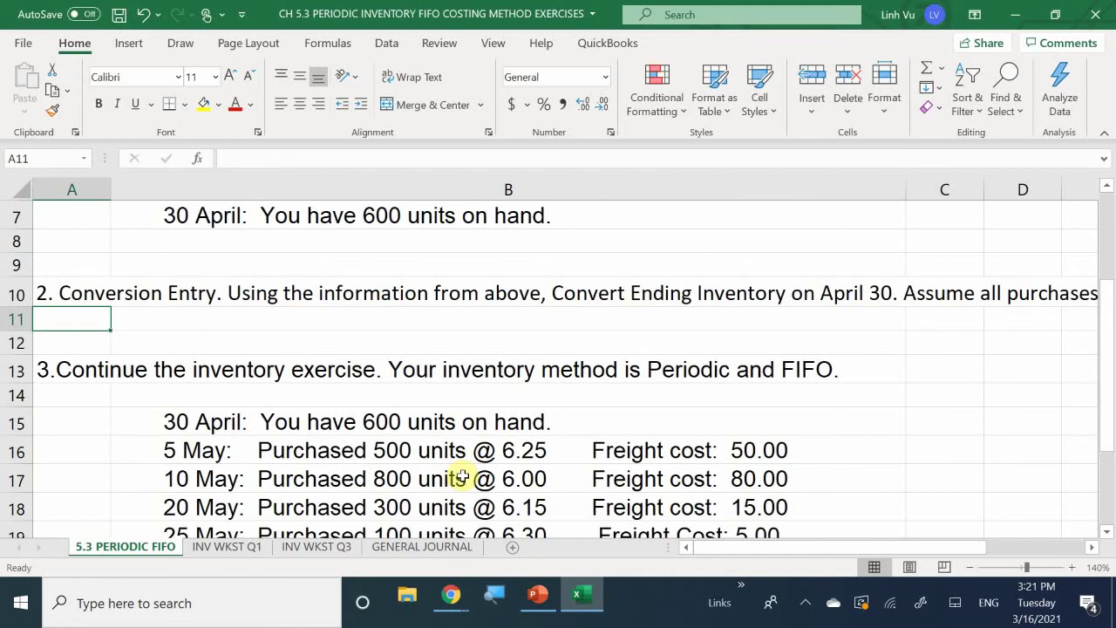
scroll(462, 476, "down", 1)
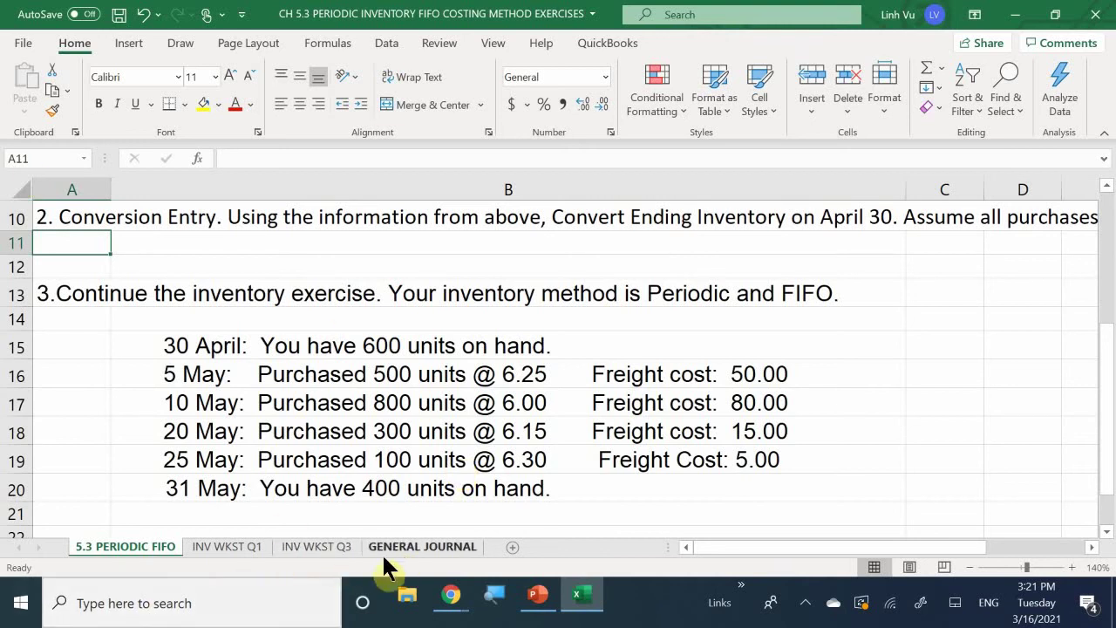
Open the blank INV WKST Q3 worksheet and enlarge its view to 120%
left_click(316, 546)
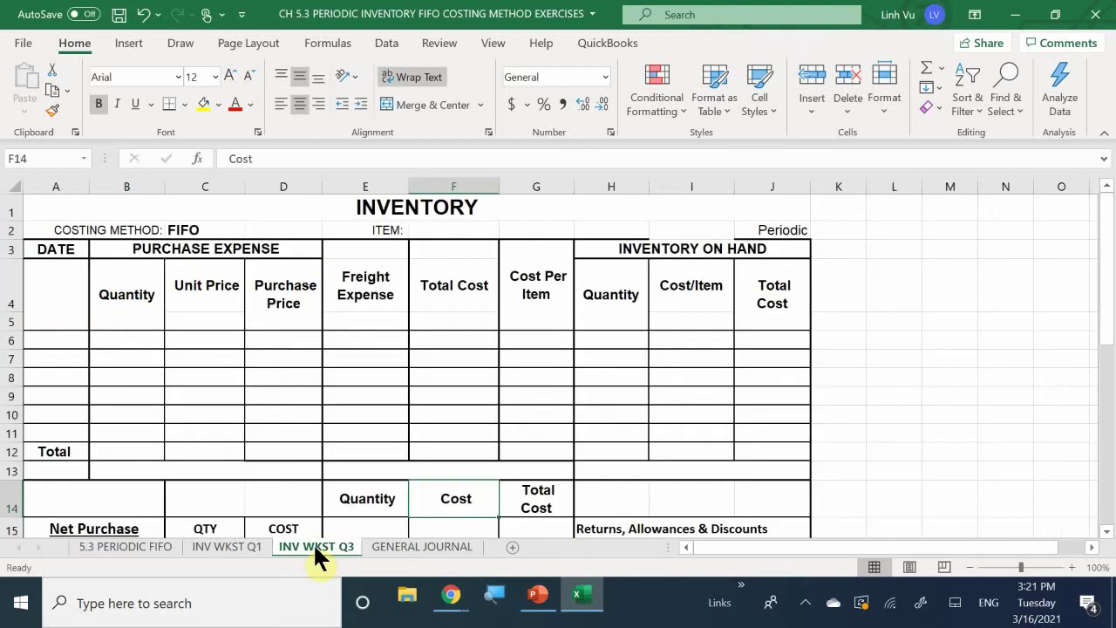
left_click(1071, 567)
left_click(1071, 568)
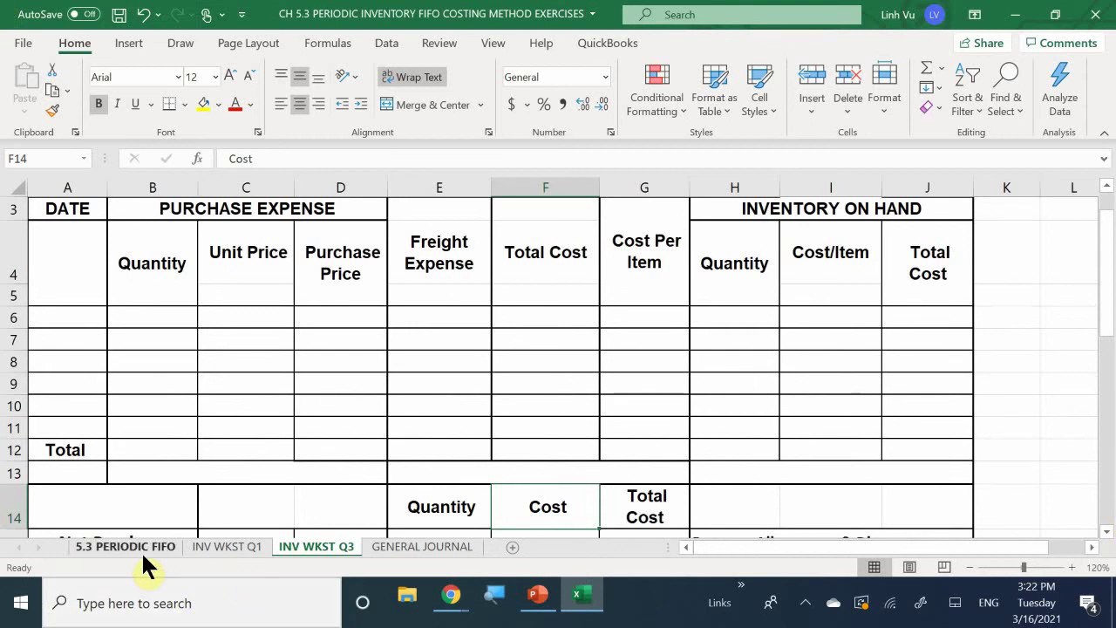
Check the April purchase table on INV WKST Q1 and return to the blank INV WKST Q3 worksheet
left_click(216, 547)
scroll(269, 432, "up", 6)
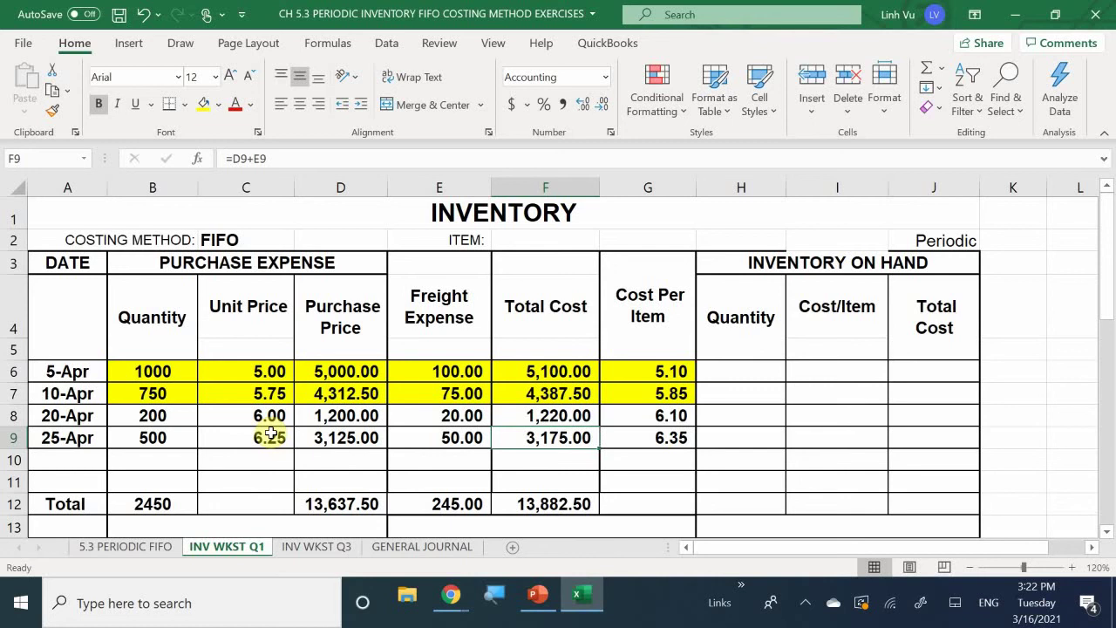
left_click(345, 549)
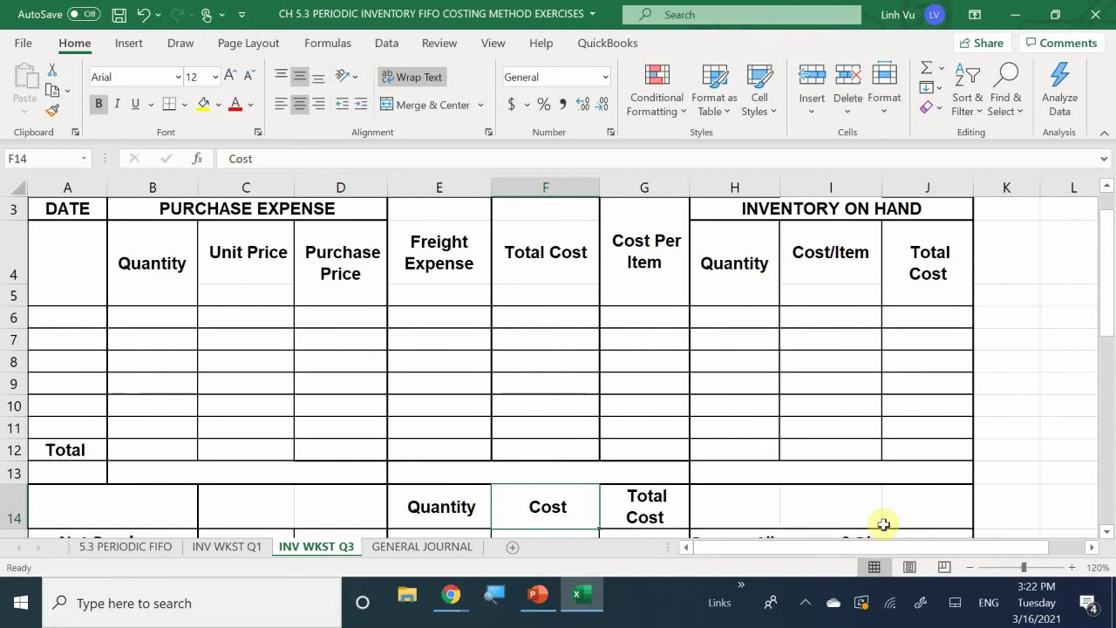
Enter inventory-on-hand quantities of 100 in H6 and 500 in H7 on the INV WKST Q3 sheet
left_click(744, 317)
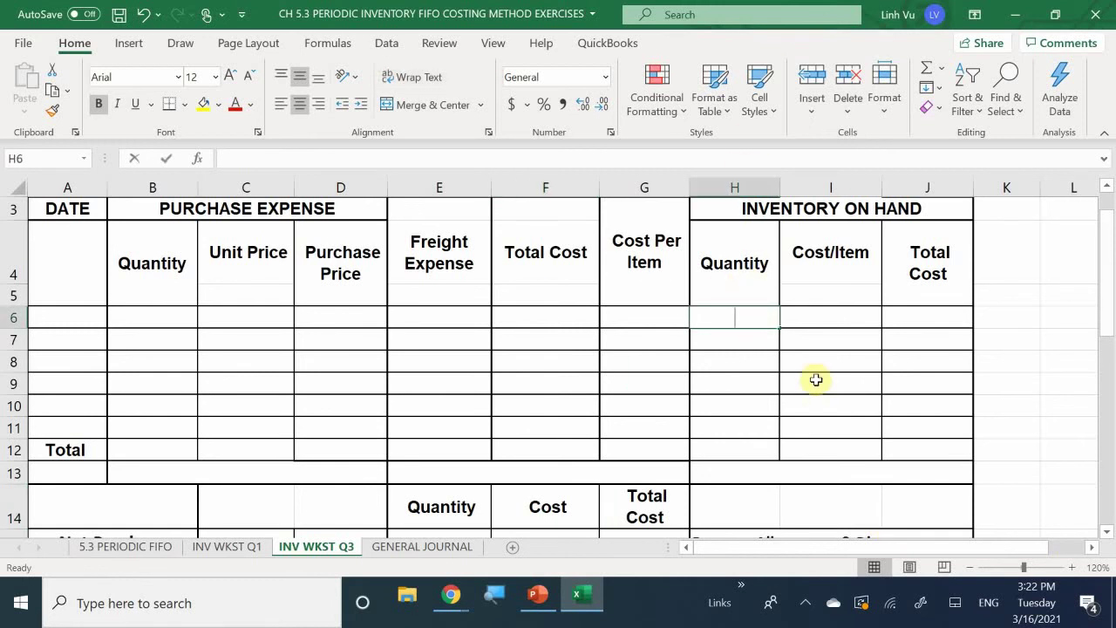
type("100")
key("Return")
type("500")
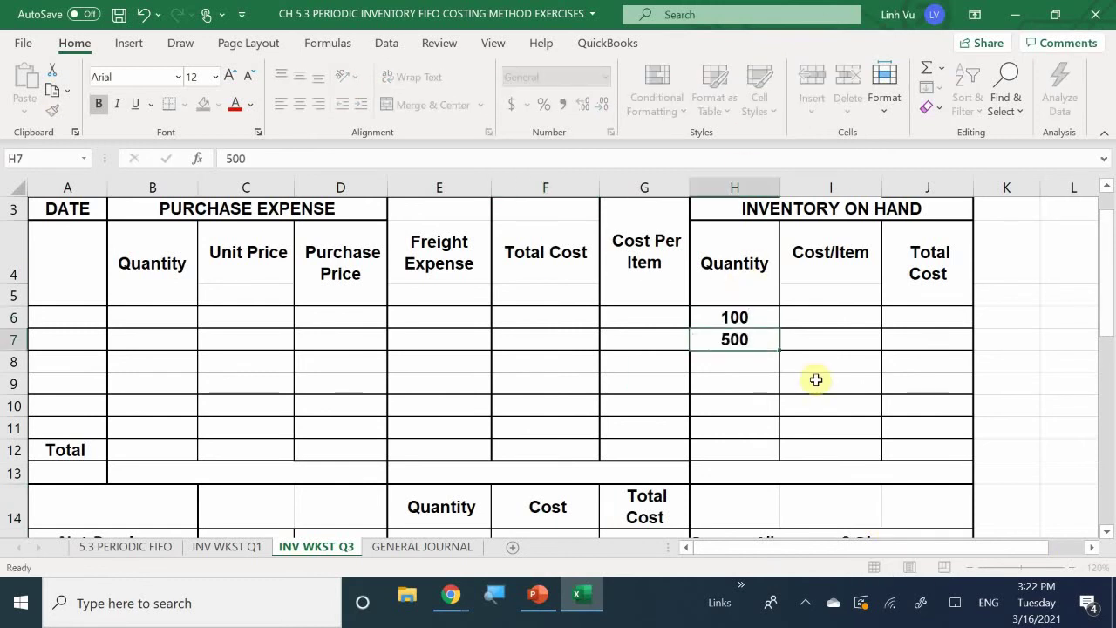
key("Return")
key("Return")
key("Return")
key("Return")
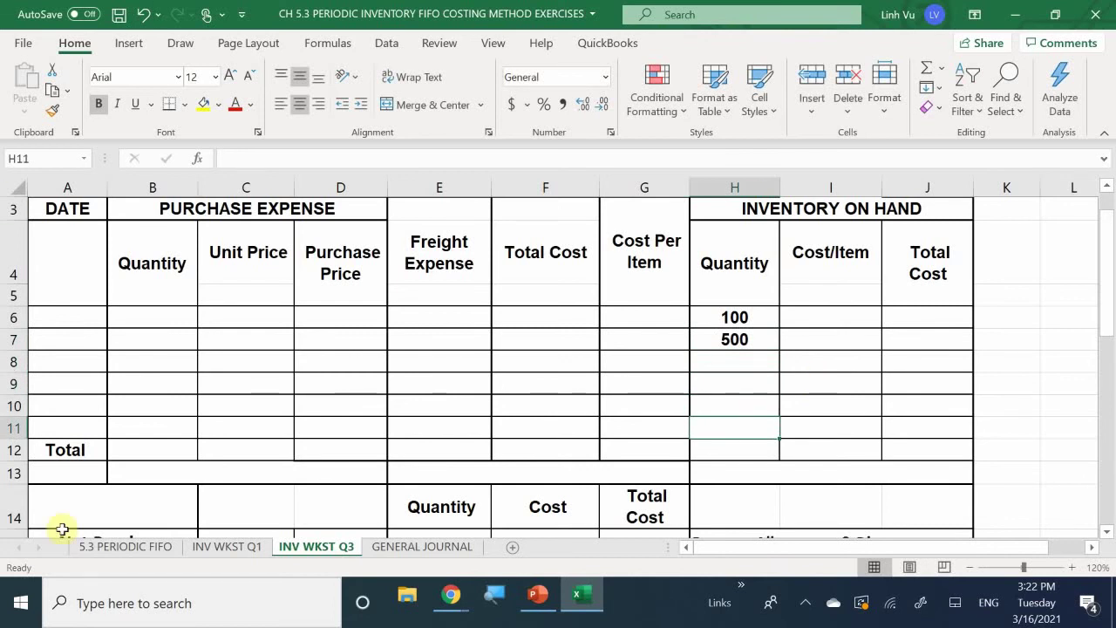
left_click(628, 452)
type("=")
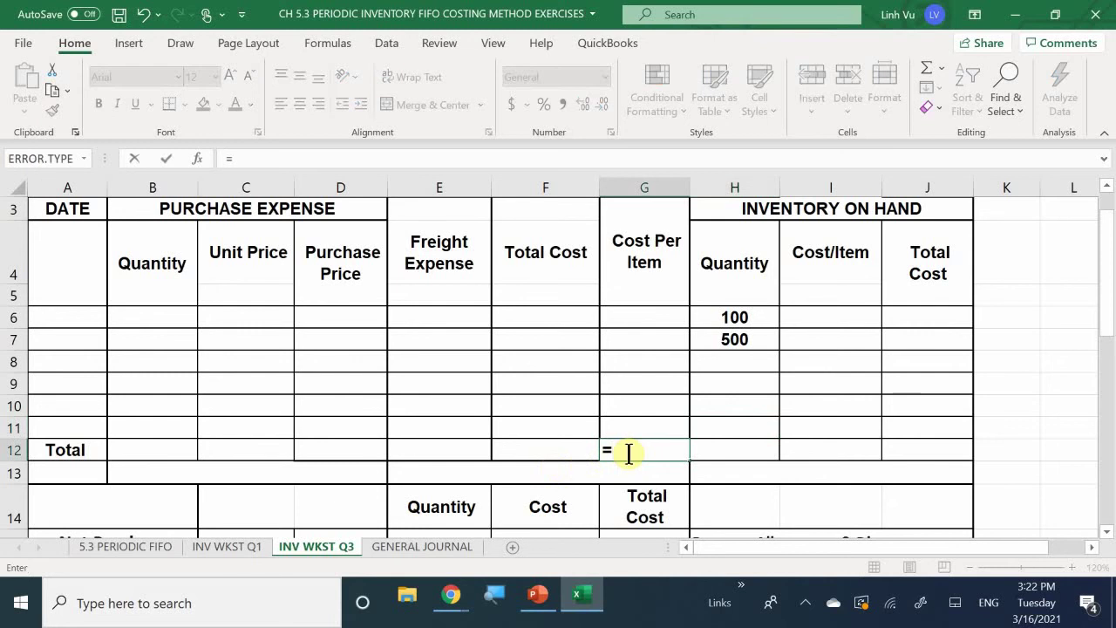
type("SUM(")
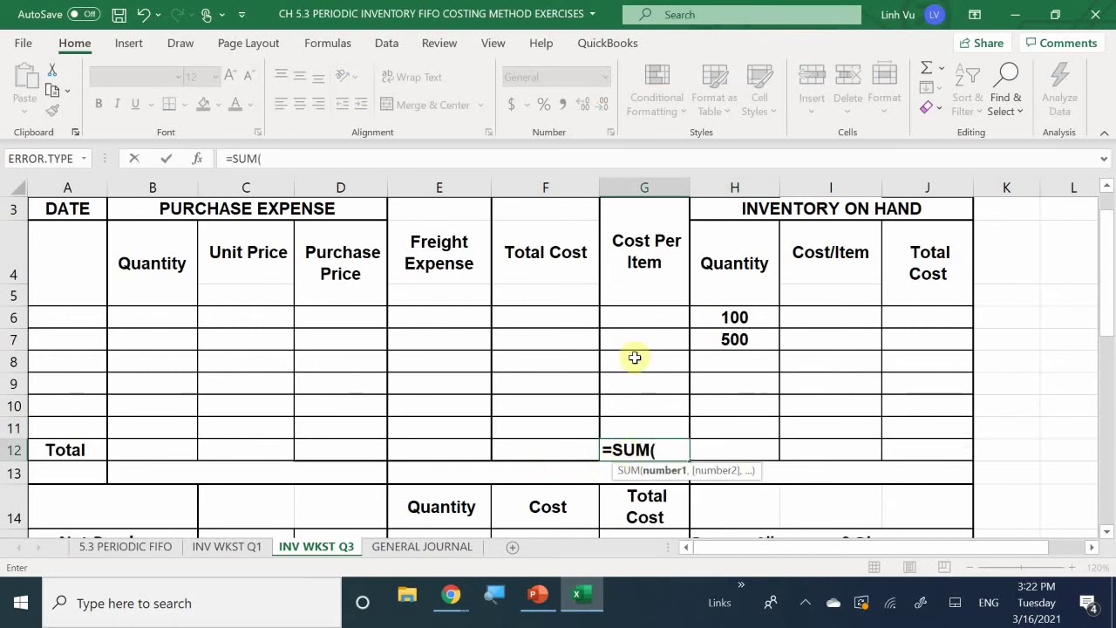
key("BackSpace")
key("BackSpace")
key("BackSpace")
key("BackSpace")
key("BackSpace")
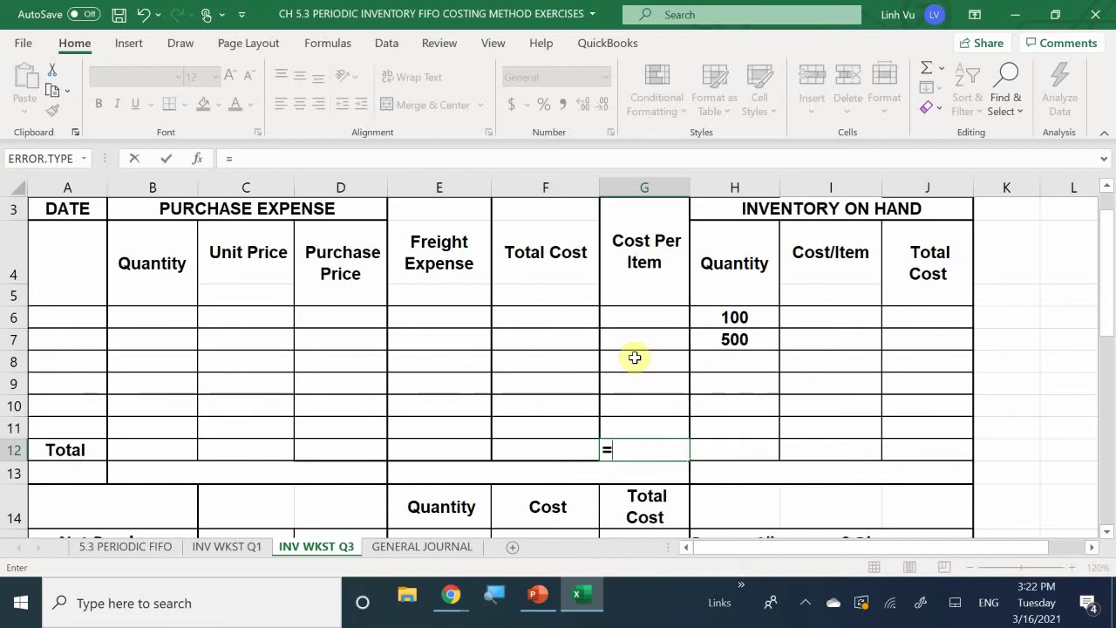
key("Escape")
Total the on-hand quantities in H12 with a SUM formula over H6:H10
key("Right")
key("F2")
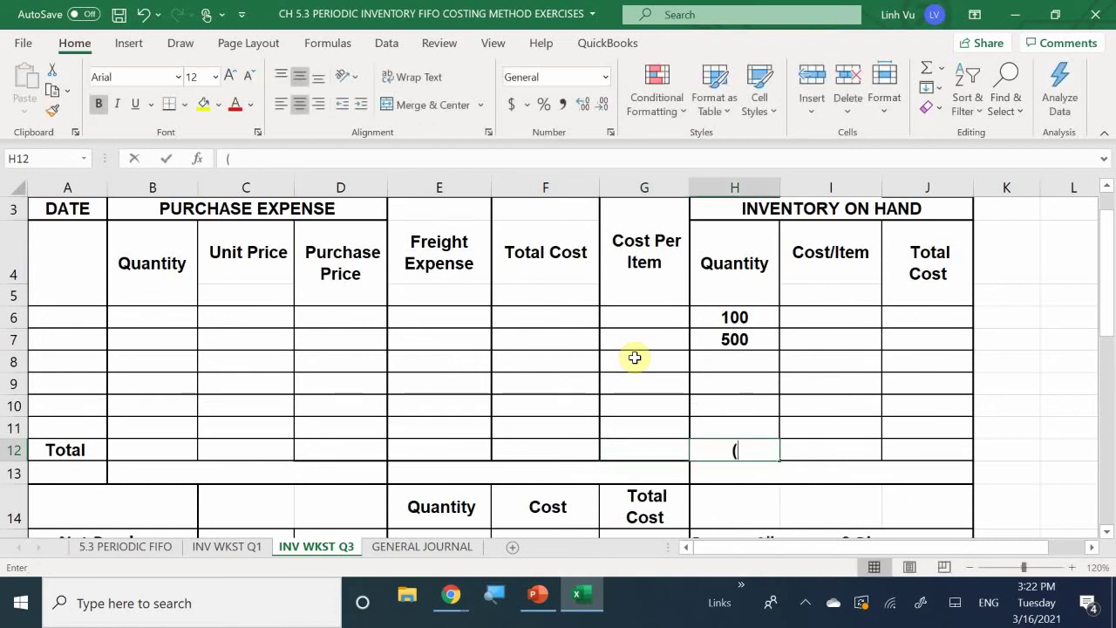
type("=SU")
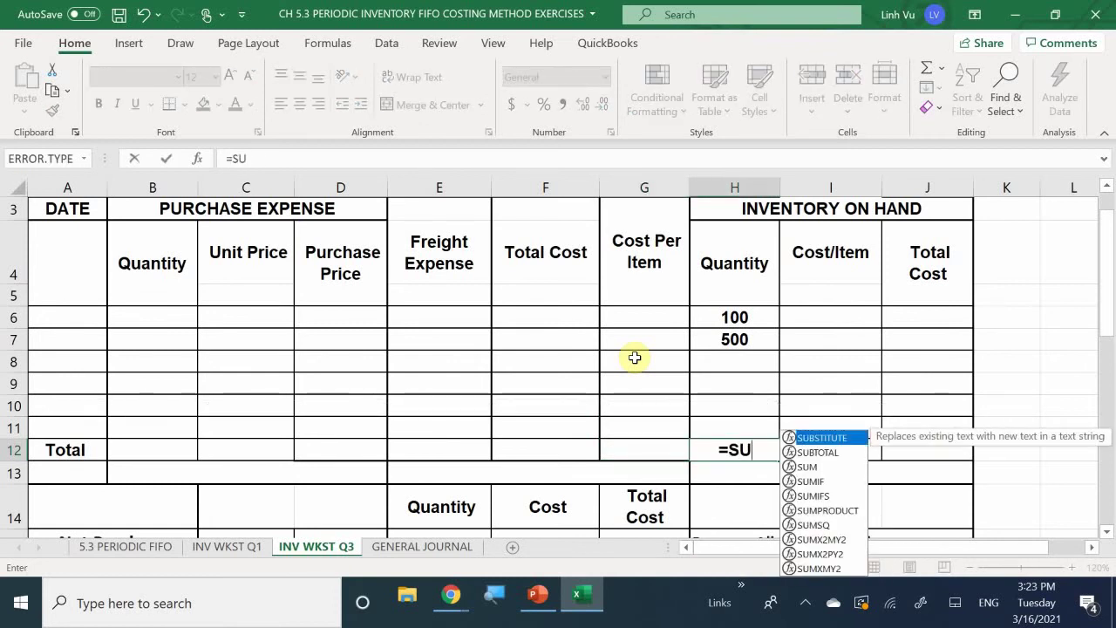
type("M)")
key("BackSpace")
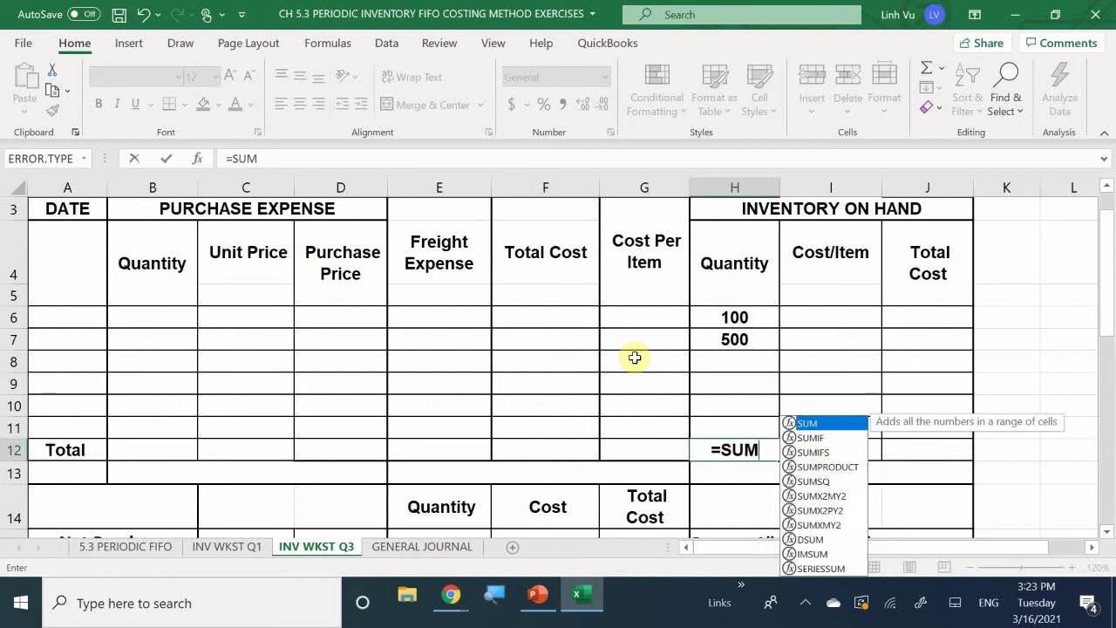
type(")")
key("BackSpace")
type("(")
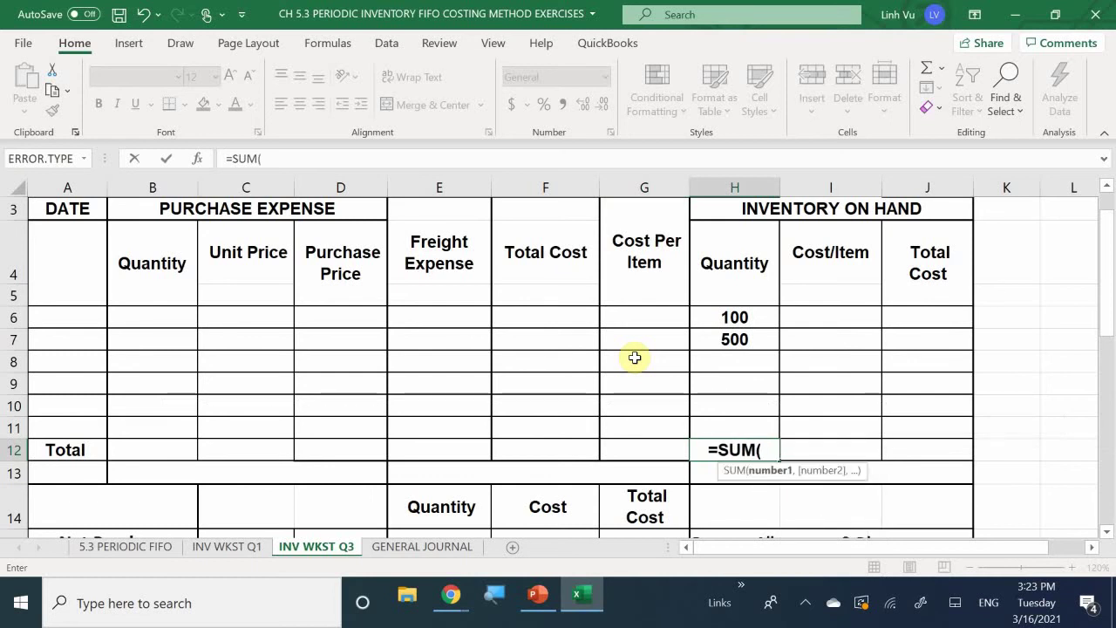
left_click_drag(737, 318, 763, 412)
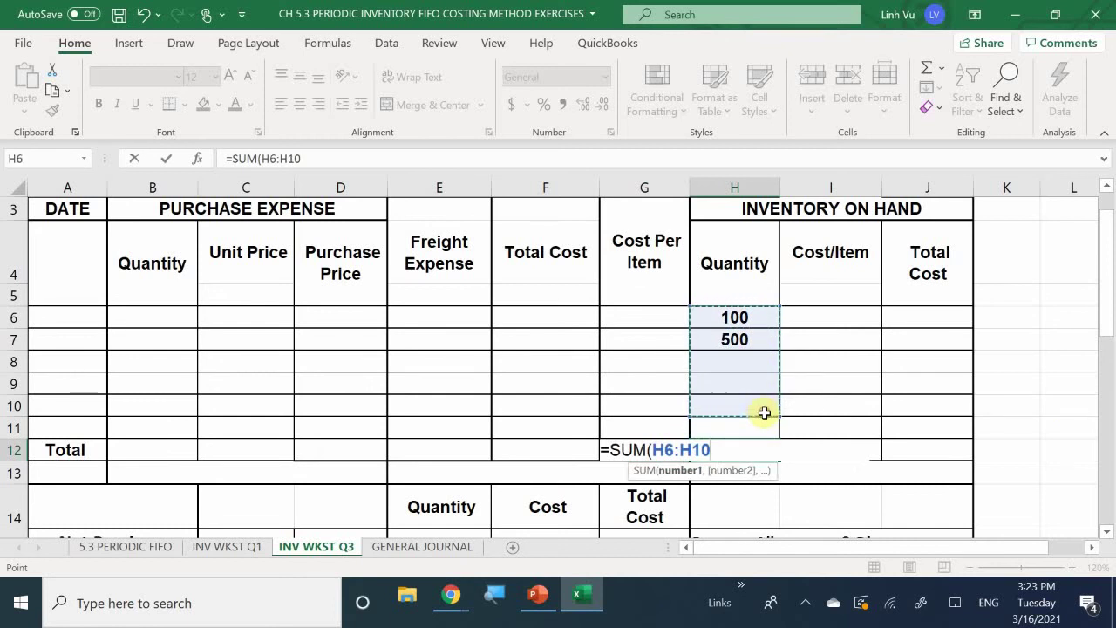
key("Return")
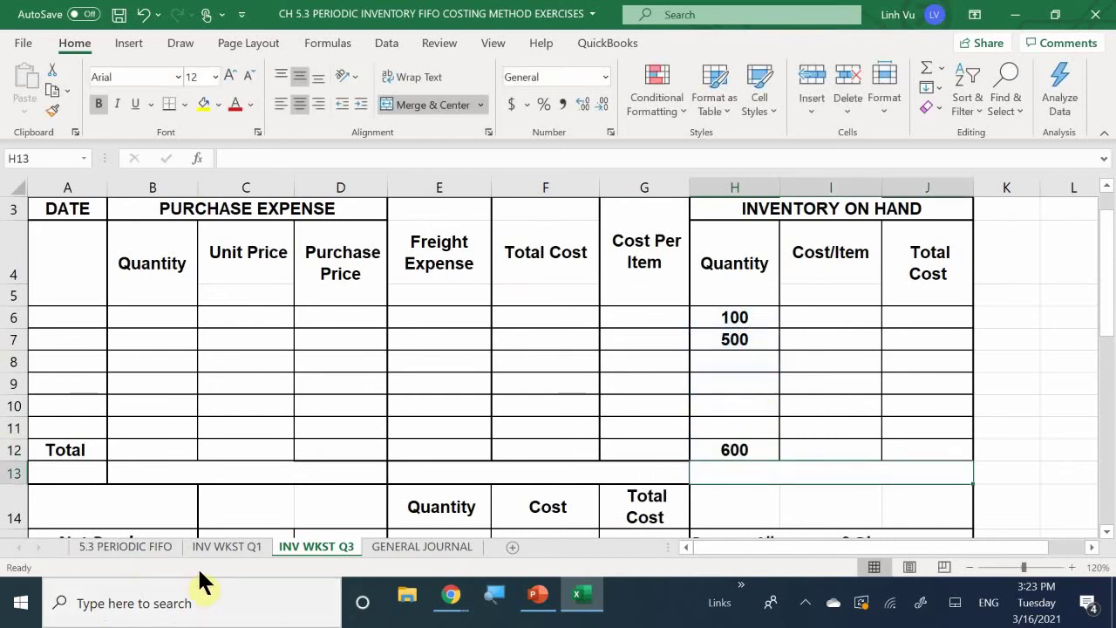
Review exercise 3 on the 5.3 PERIODIC FIFO sheet and the April purchases on INV WKST Q1, and return to INV WKST Q3
left_click(153, 545)
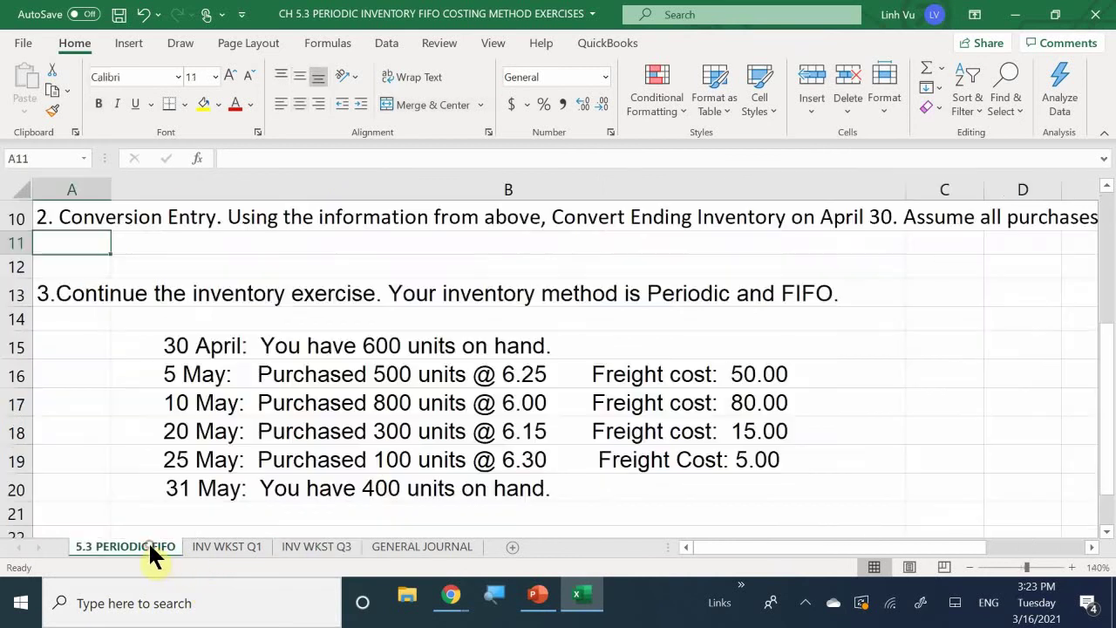
left_click(218, 547)
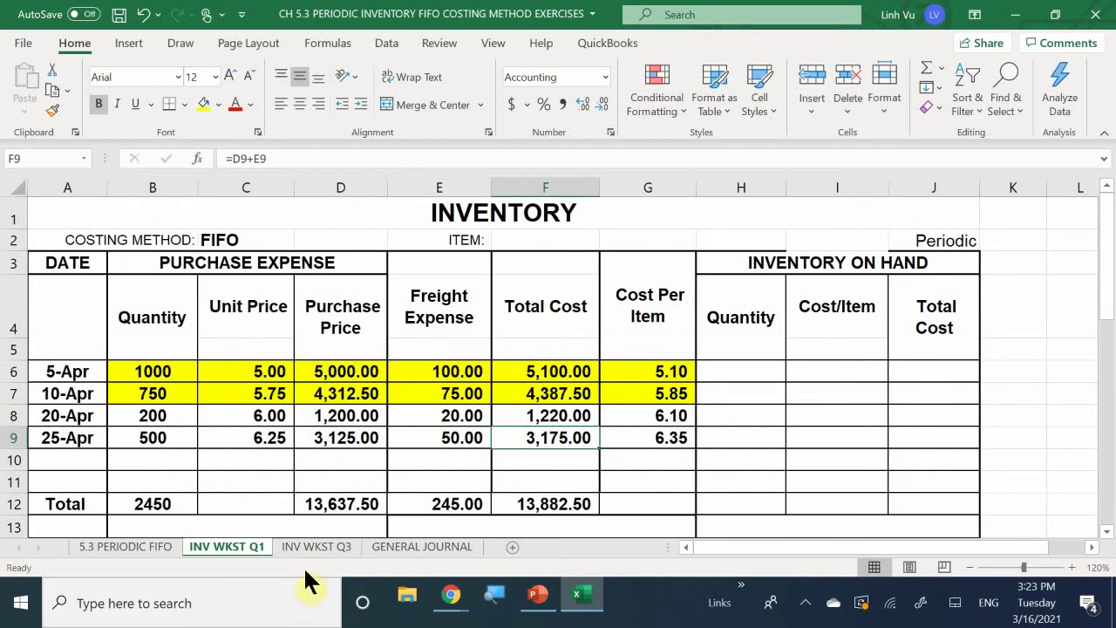
left_click(319, 546)
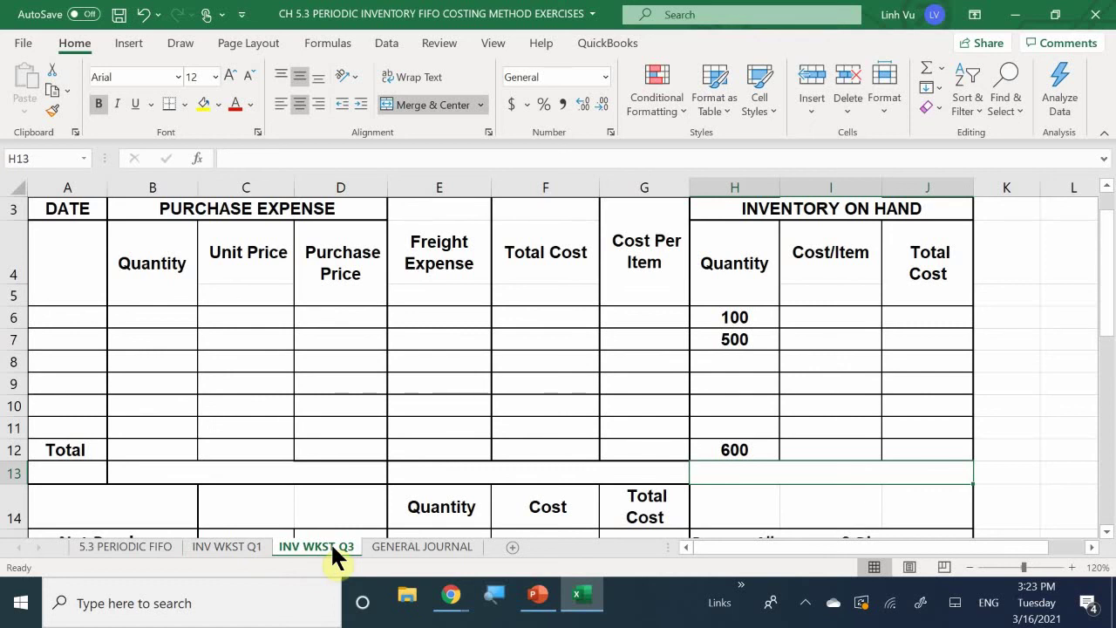
left_click(131, 547)
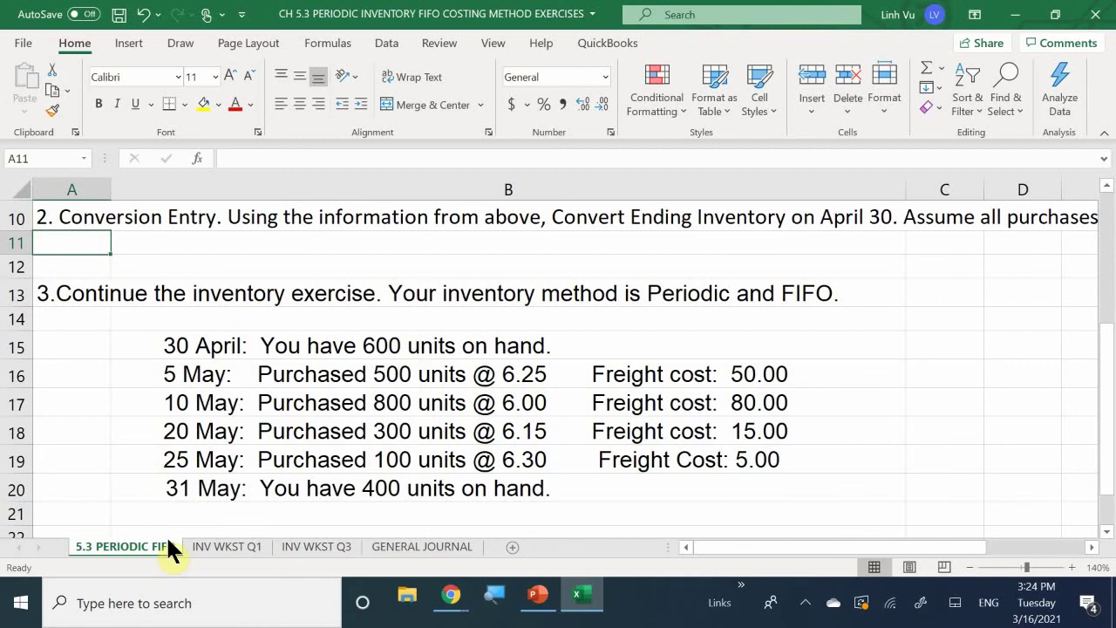
left_click(214, 551)
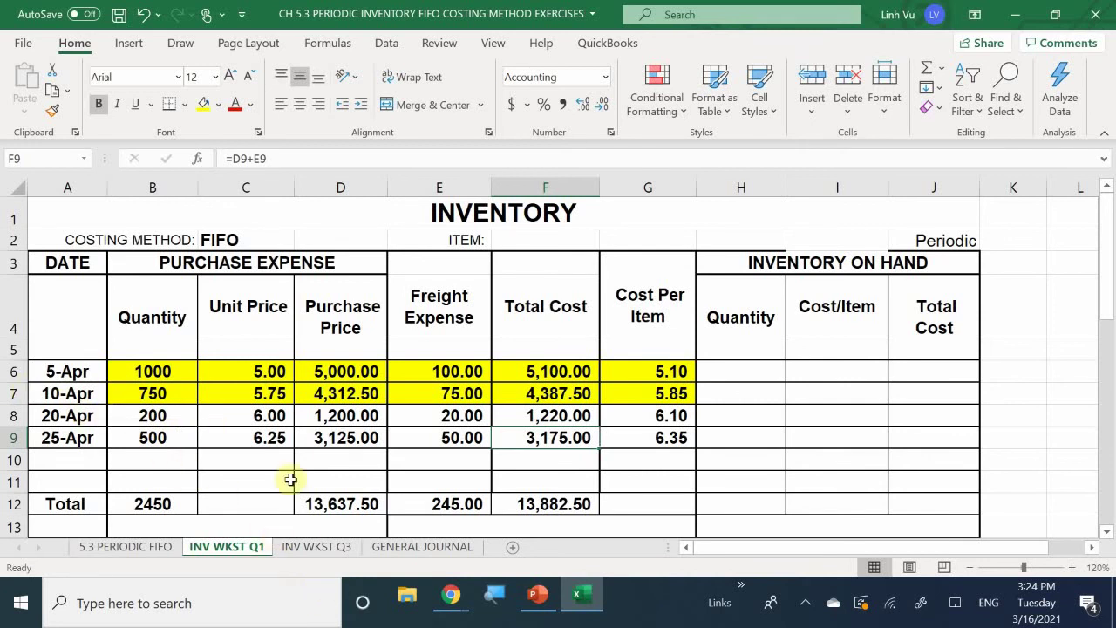
left_click(306, 546)
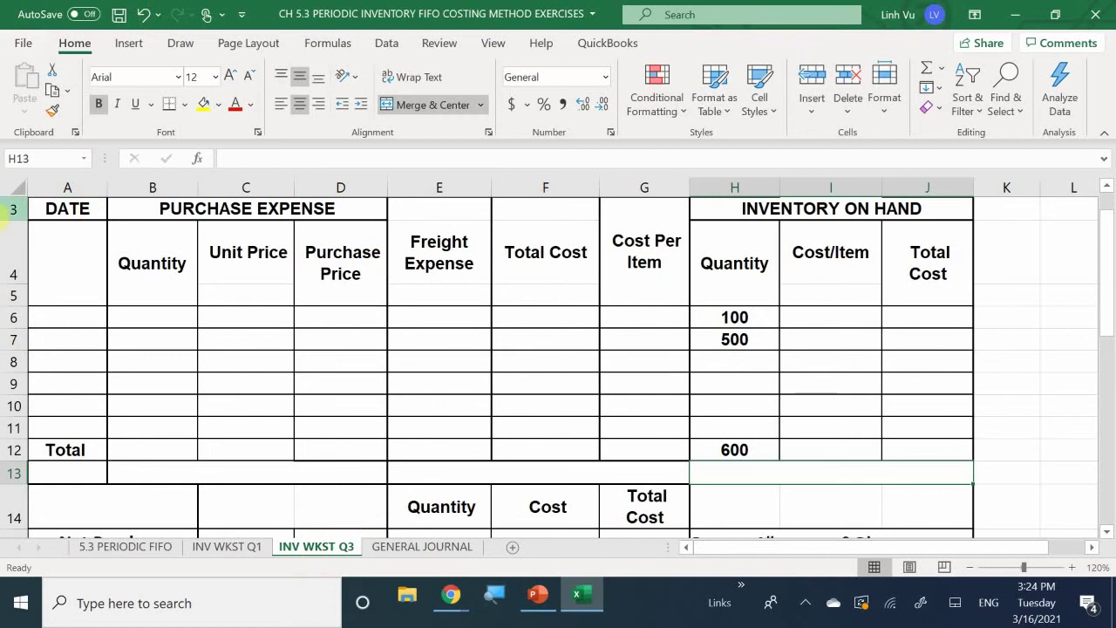
scroll(776, 349, "up", 1)
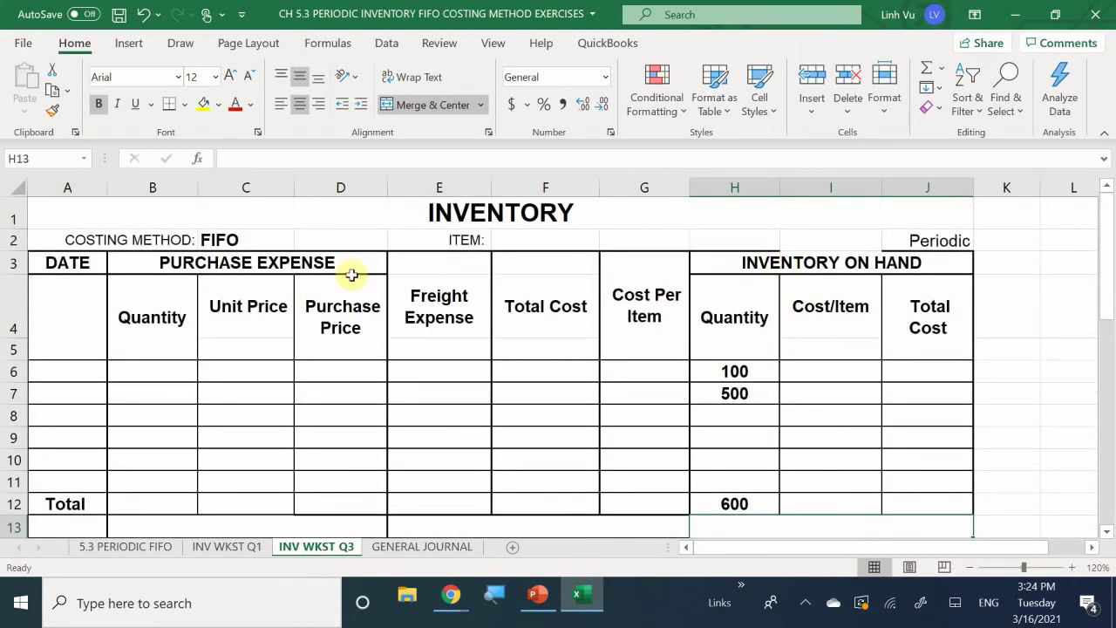
Link the on-hand Cost/Item cells I6 and I7 to the costs per item in G8 and G9 of INV WKST Q1
left_click(815, 375)
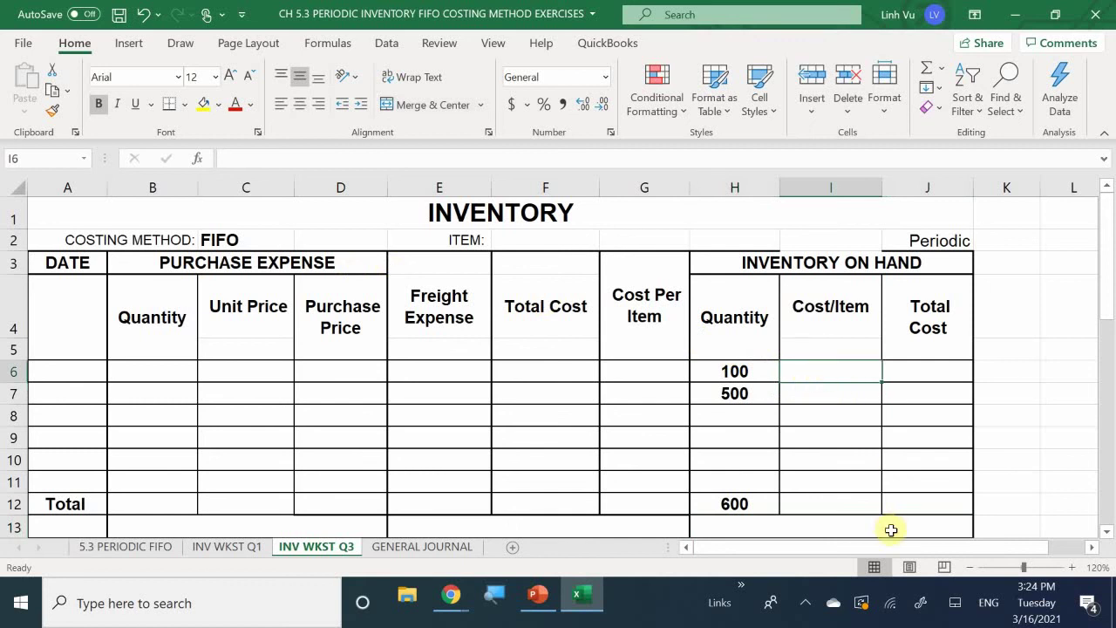
type("=")
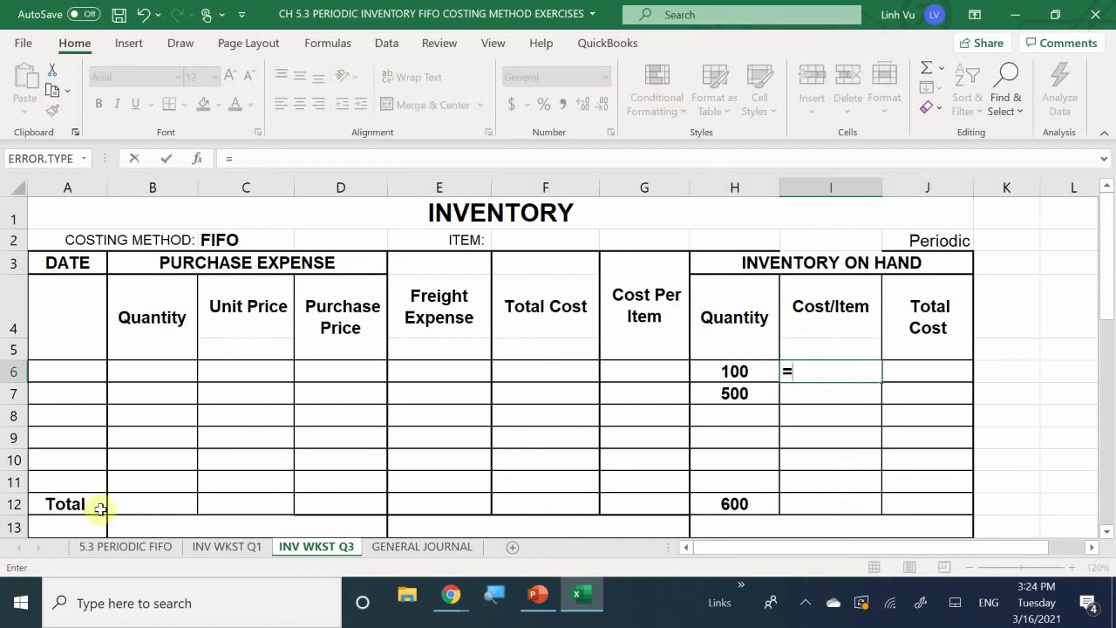
left_click(230, 545)
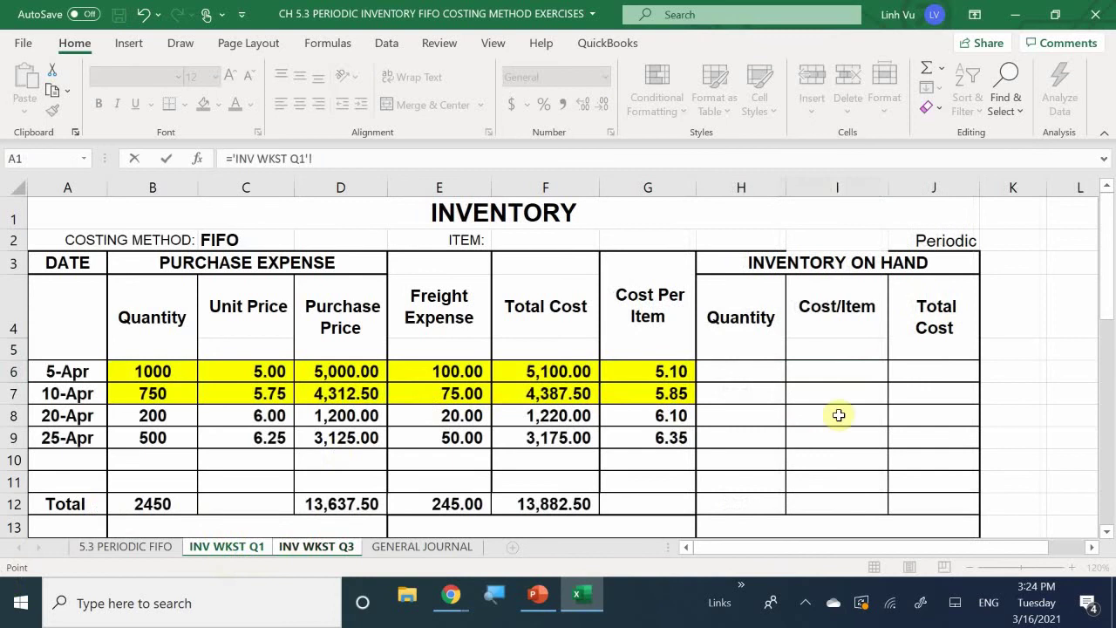
left_click(655, 419)
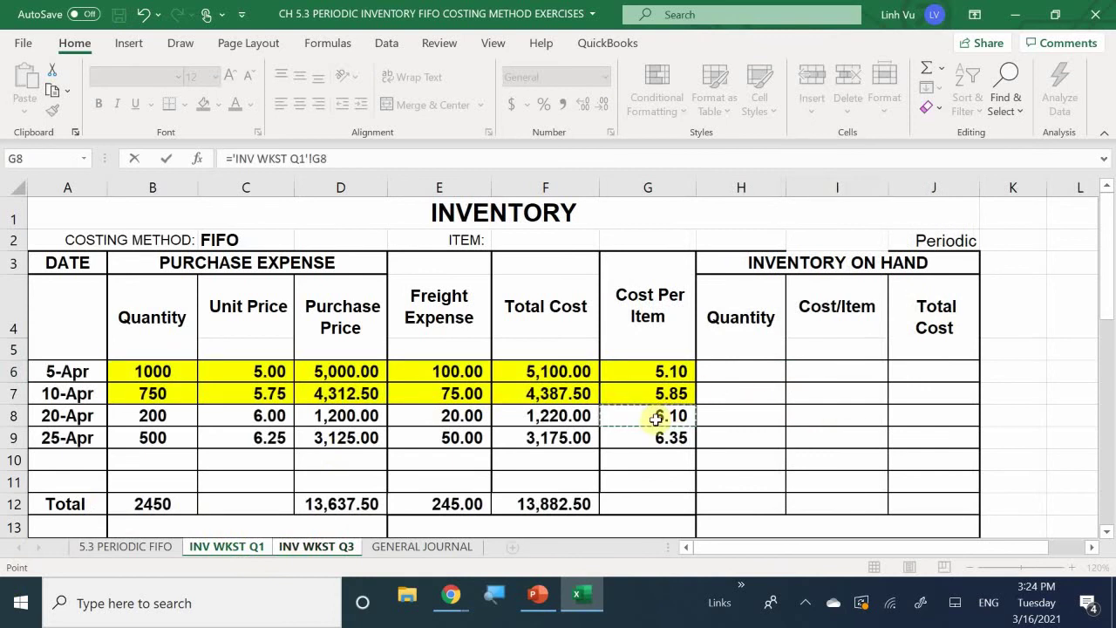
key("Return")
type("=")
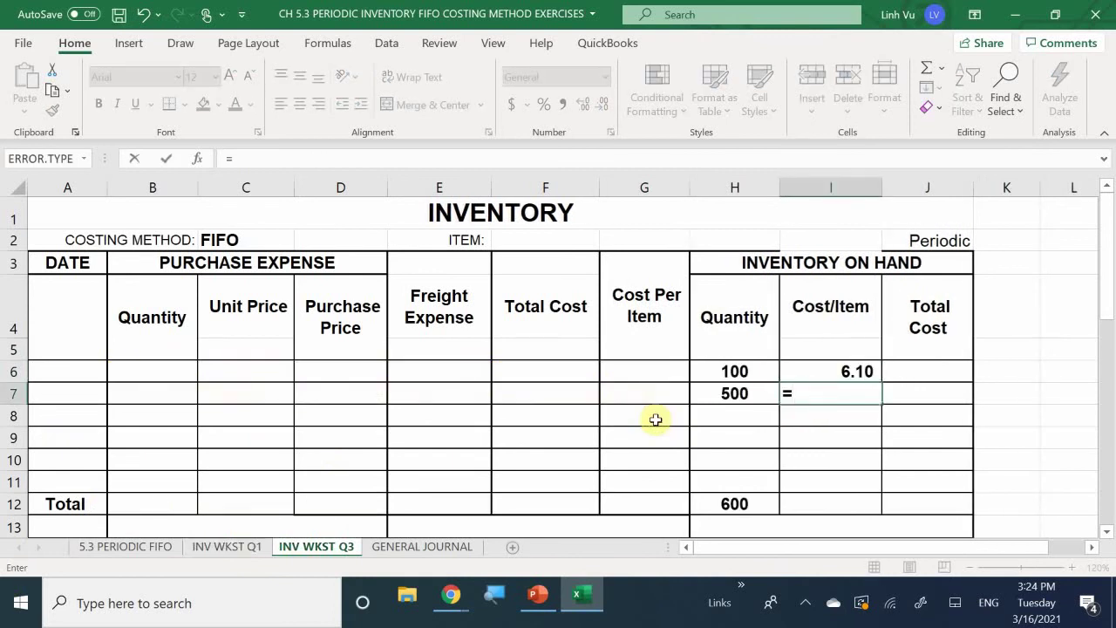
left_click(224, 549)
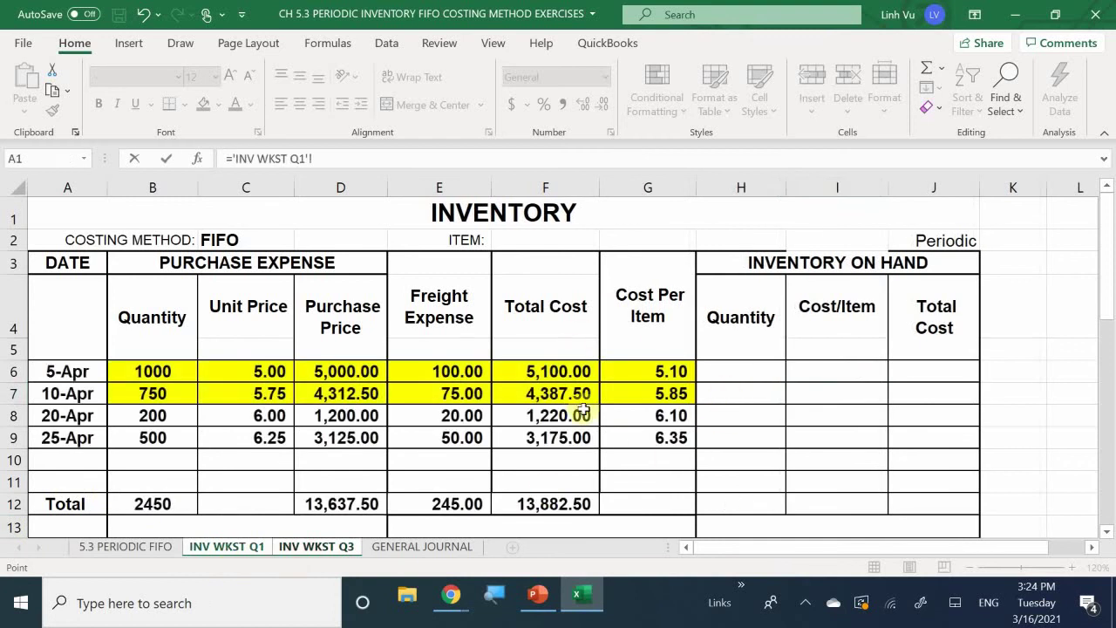
left_click(655, 437)
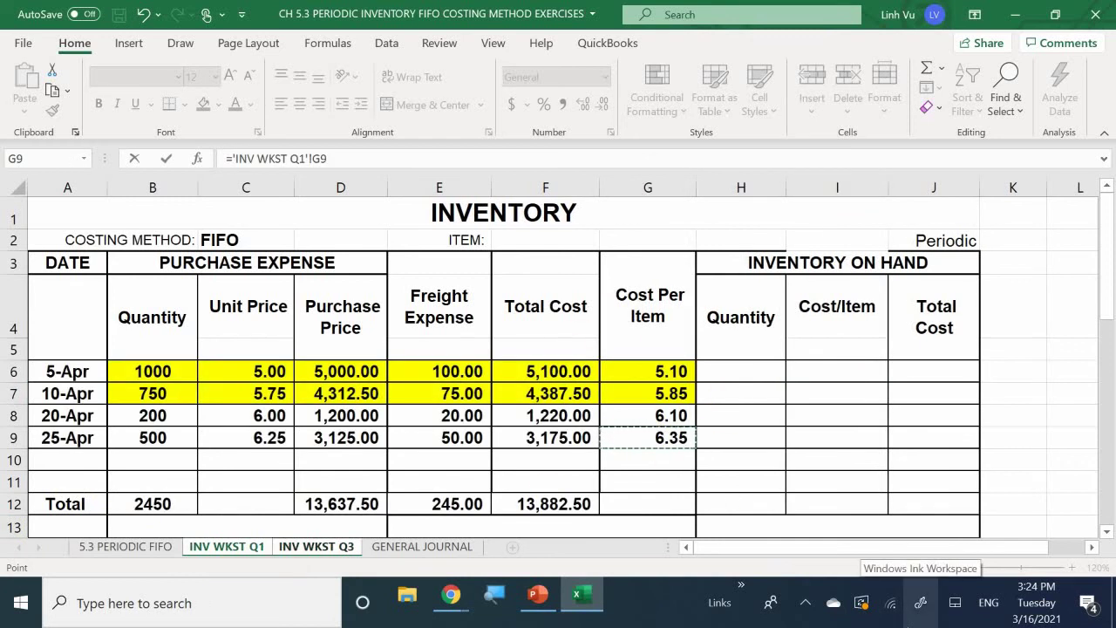
key("Return")
Calculate the on-hand total cost in J6 by multiplying quantity H6 by cost per item I6
key("Right")
key("Up")
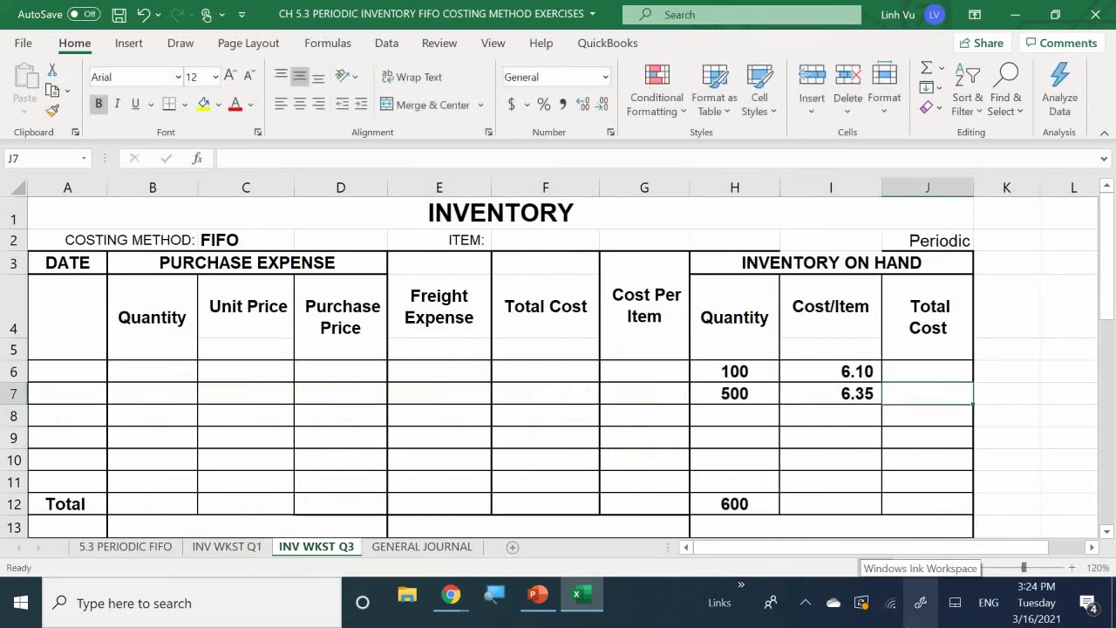
key("Up")
type("=")
key("Left")
key("Left")
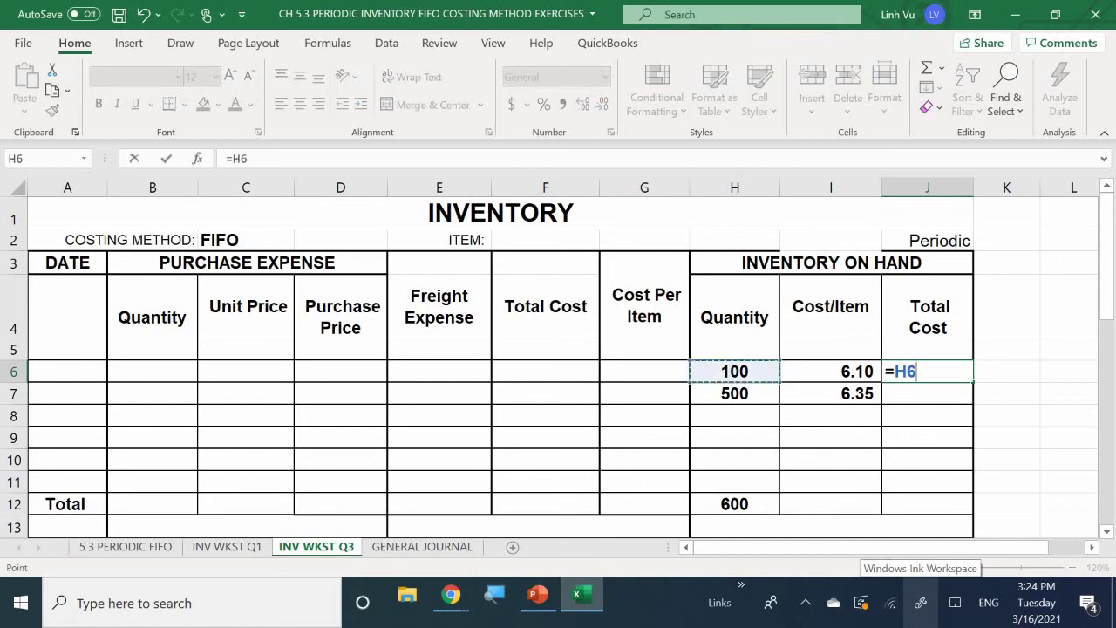
type("*")
key("Left")
key("Return")
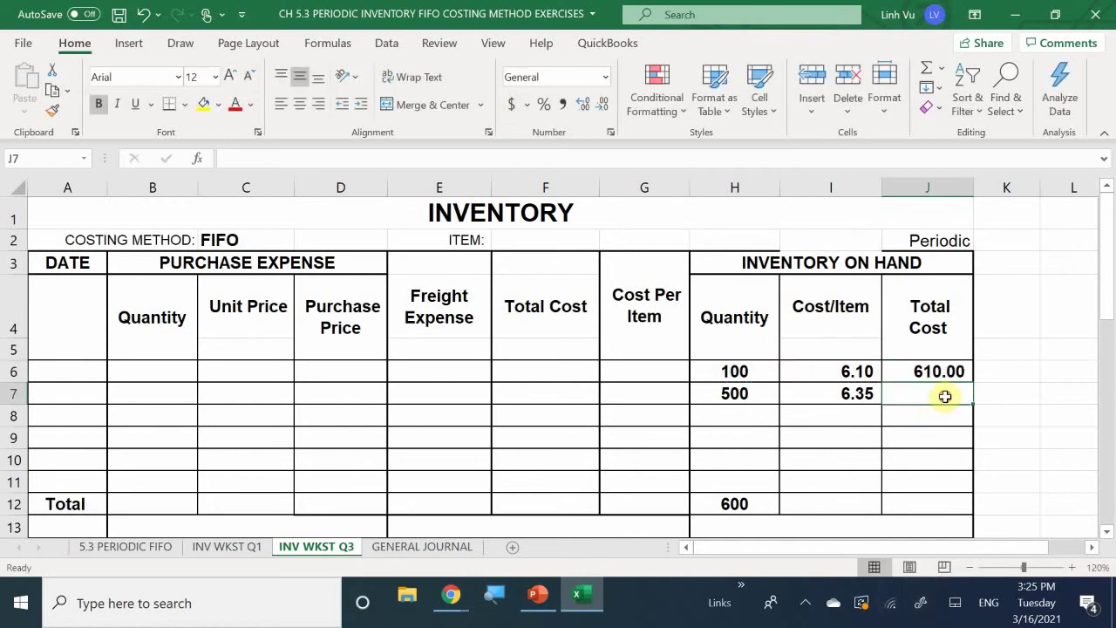
Calculate the on-hand total cost in J7 by multiplying quantity H7 by cost per item I7
type("=")
key("Left")
key("Left")
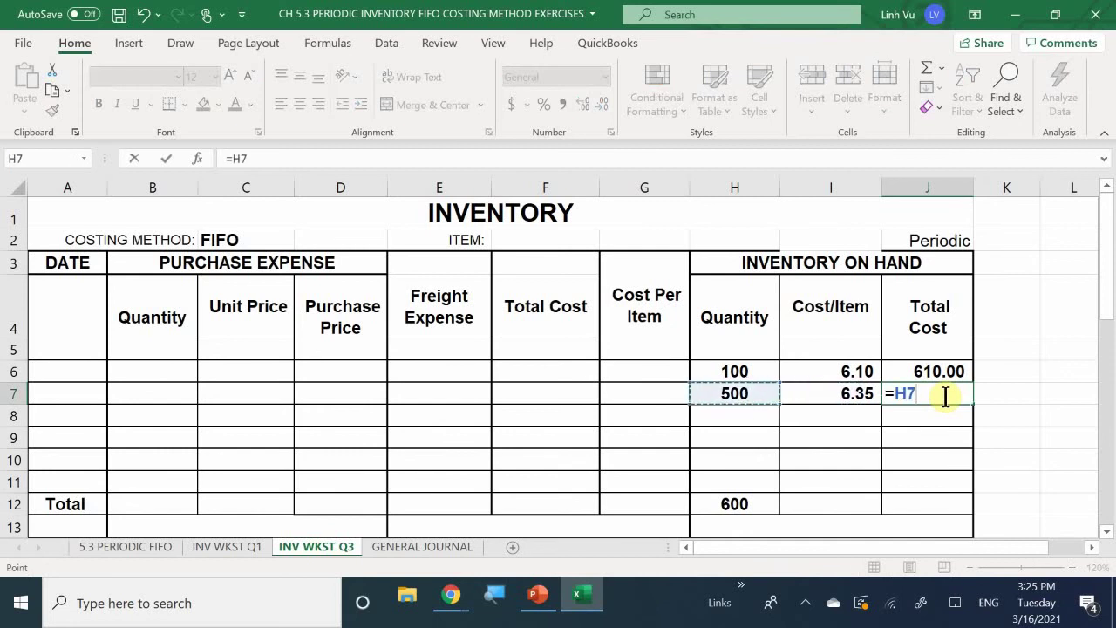
type("*")
key("Left")
key("Return")
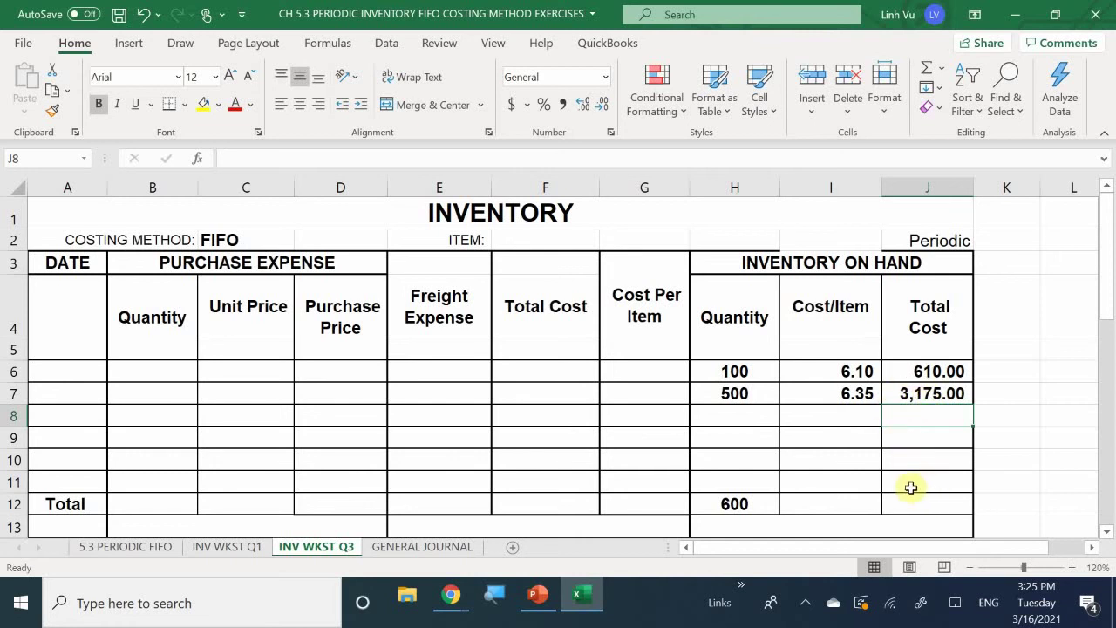
left_click(931, 512)
type("=")
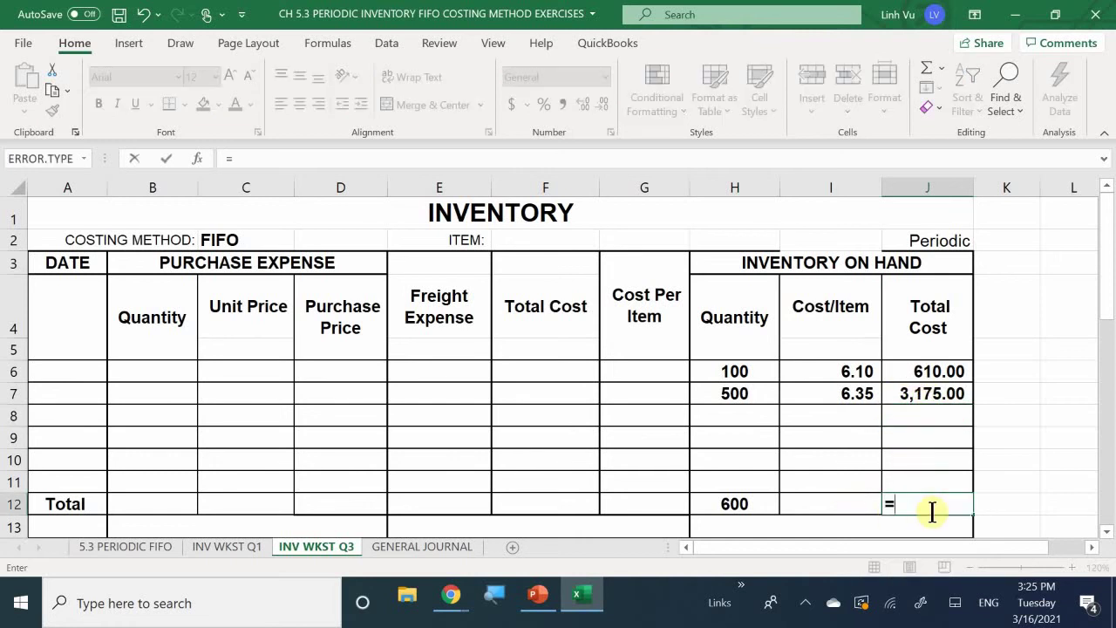
key("BackSpace")
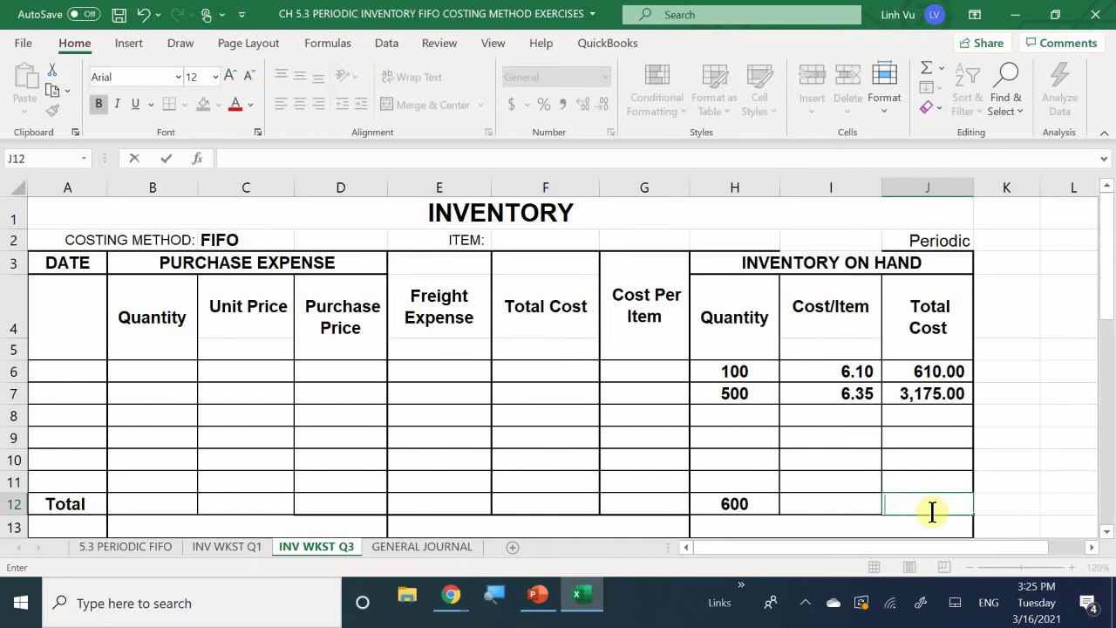
left_click(737, 508)
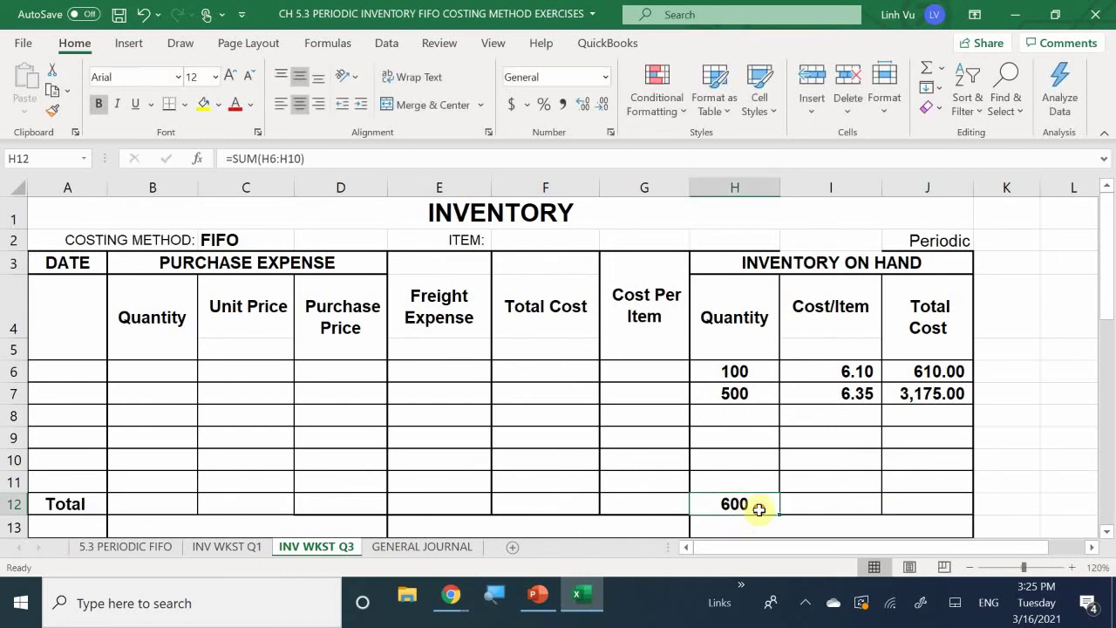
left_click(777, 491)
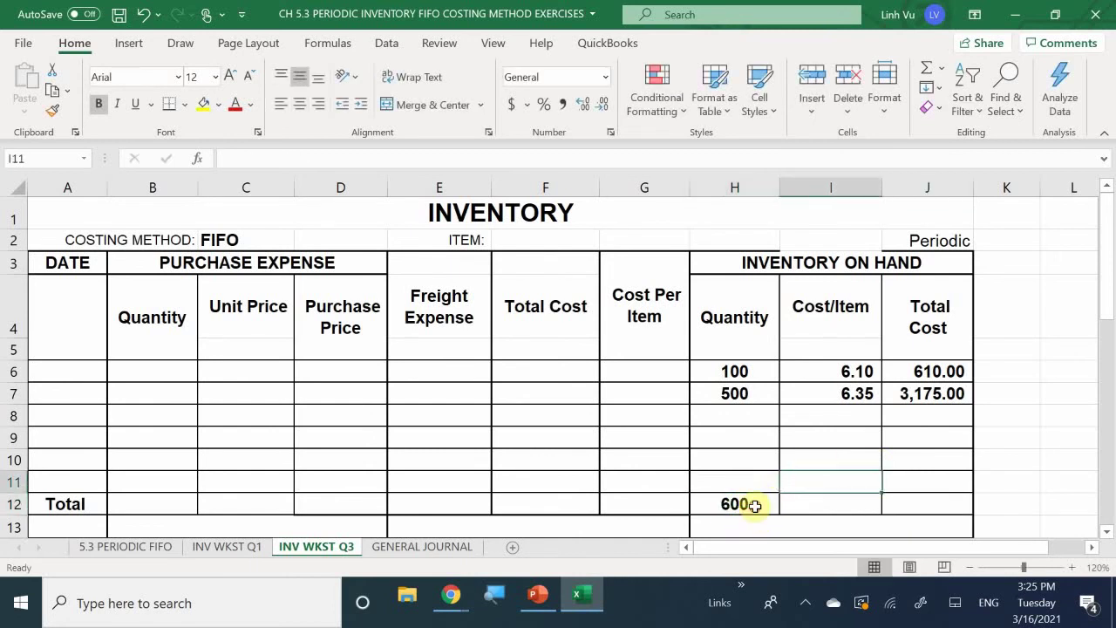
Copy the H12 total formula across to J12 and clear the unneeded Cost/Item total in I12
left_click(767, 512)
scroll(768, 516, "down", 1)
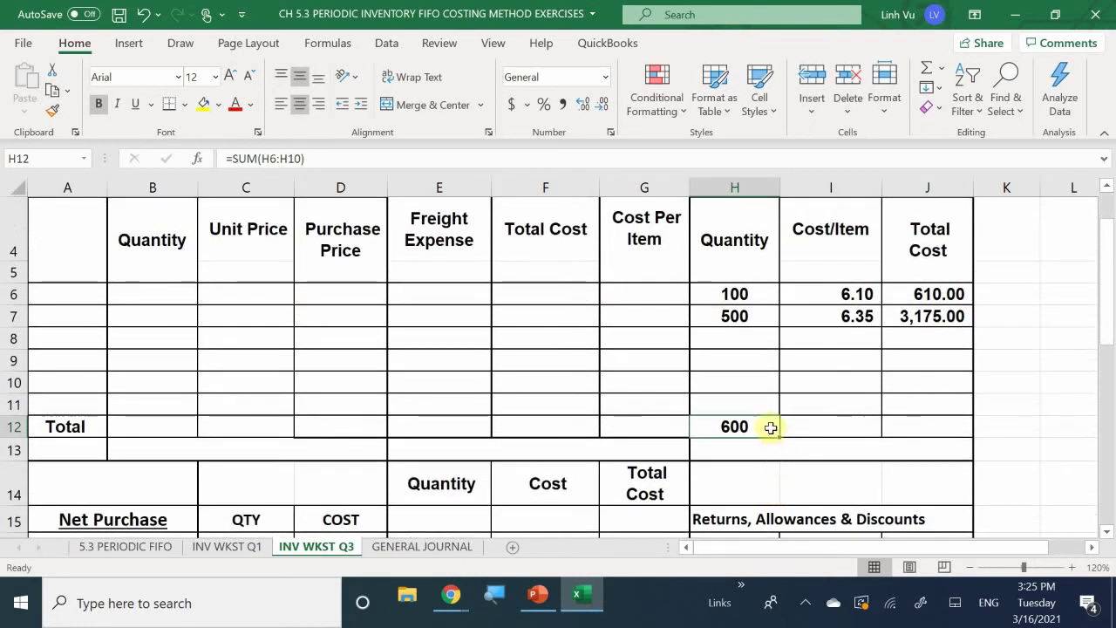
left_click(827, 418)
left_click(742, 426)
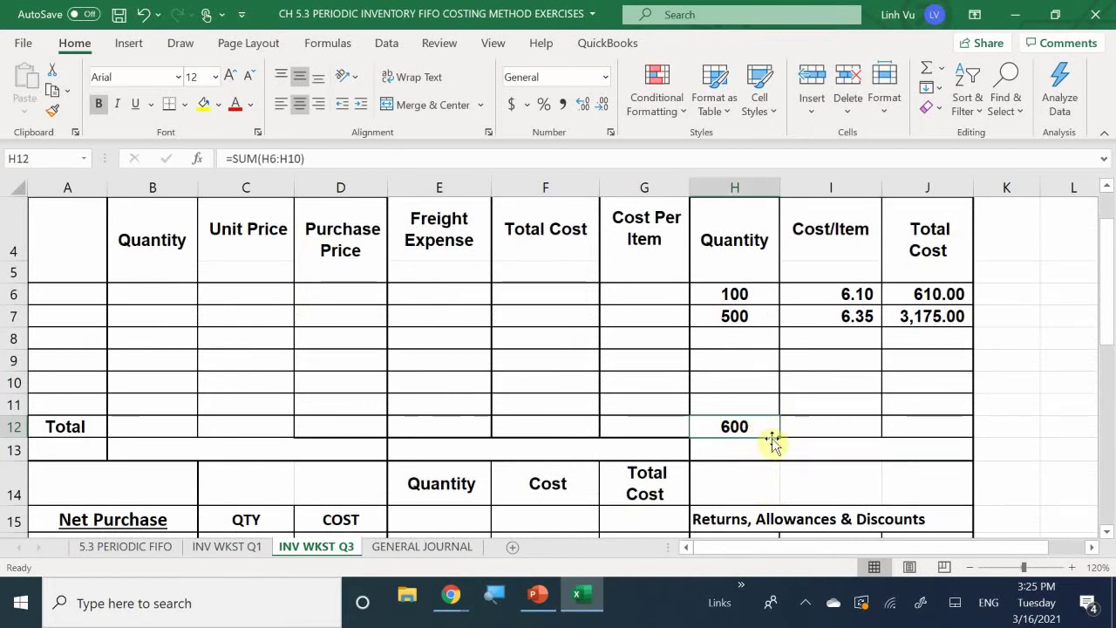
left_click_drag(779, 438, 926, 443)
left_click(833, 427)
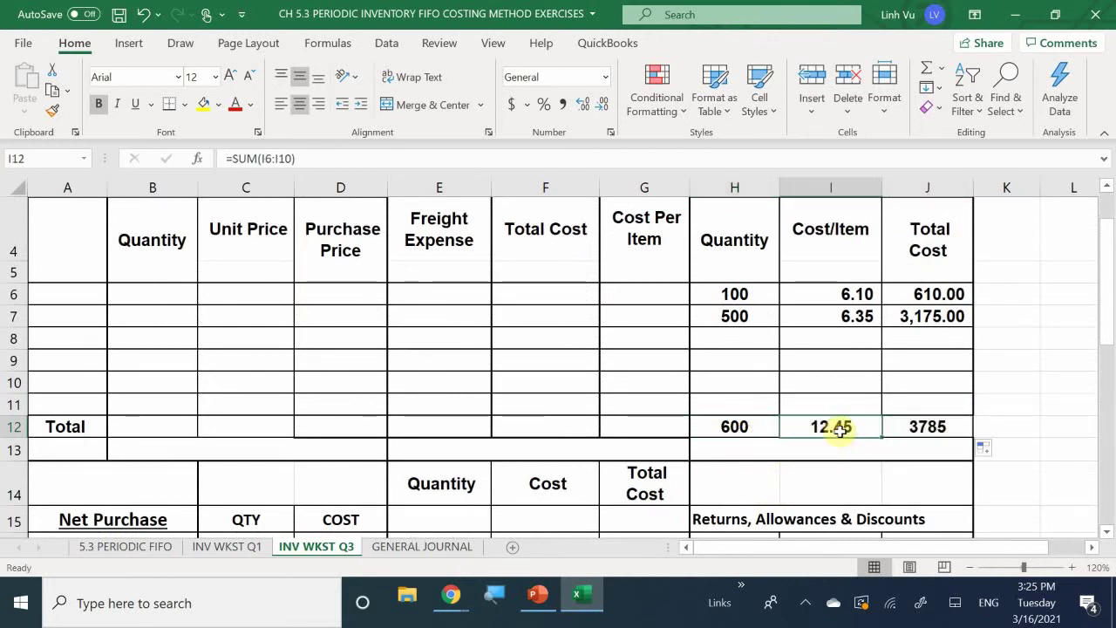
key("Delete")
key("Return")
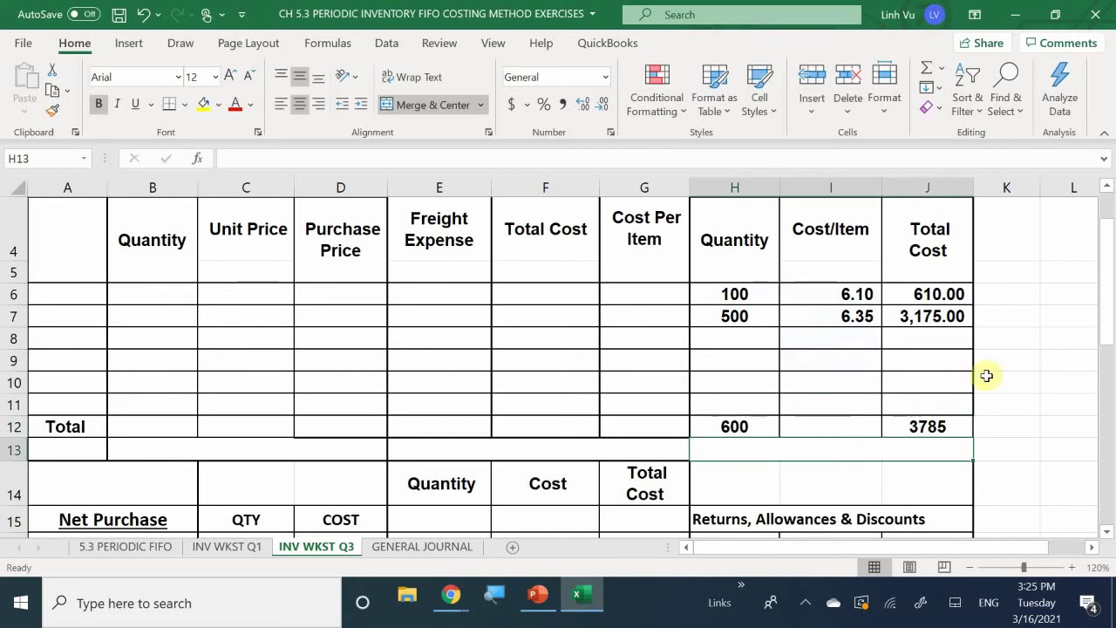
Compare the J12 total cost with the Ending Bal in D26 of INV WKST Q1, and format J12 in comma style
left_click(926, 425)
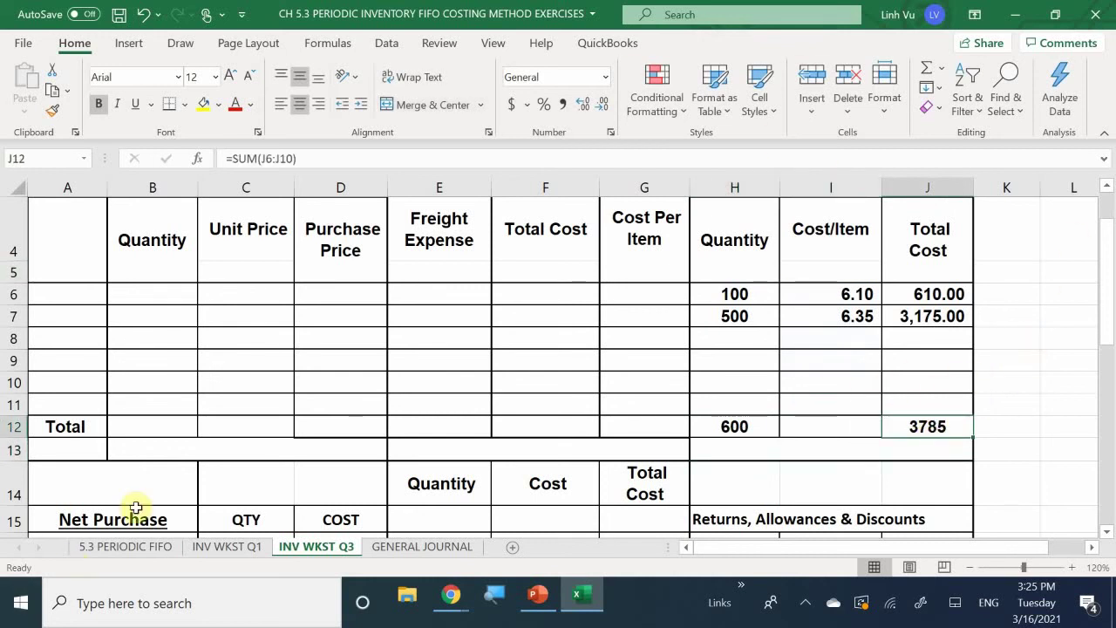
left_click(225, 547)
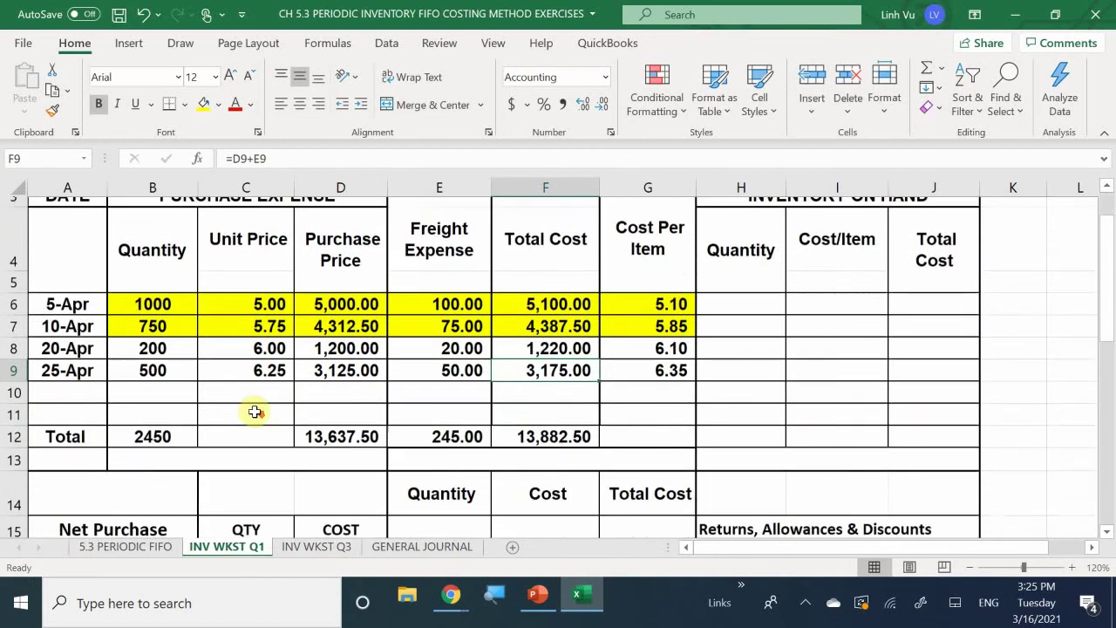
scroll(252, 410, "down", 4)
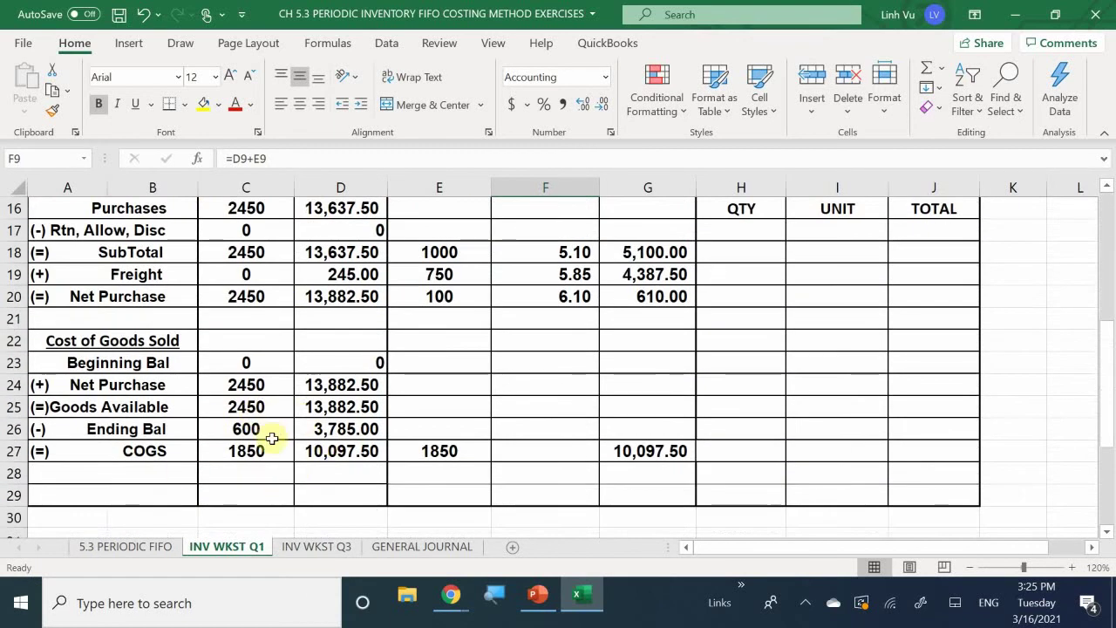
left_click(333, 430)
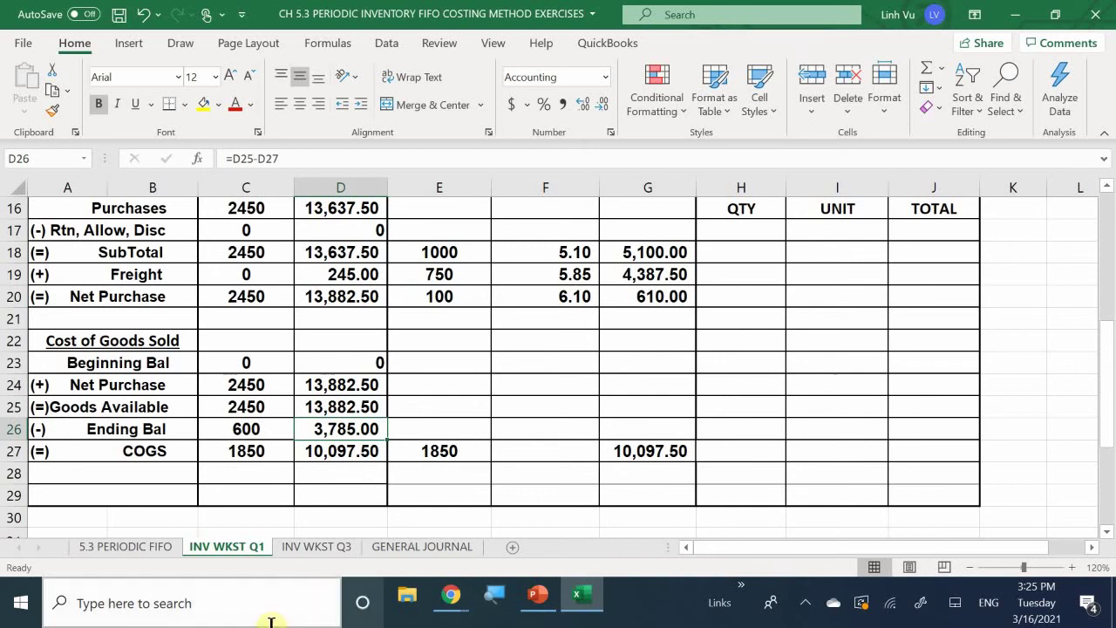
left_click(315, 546)
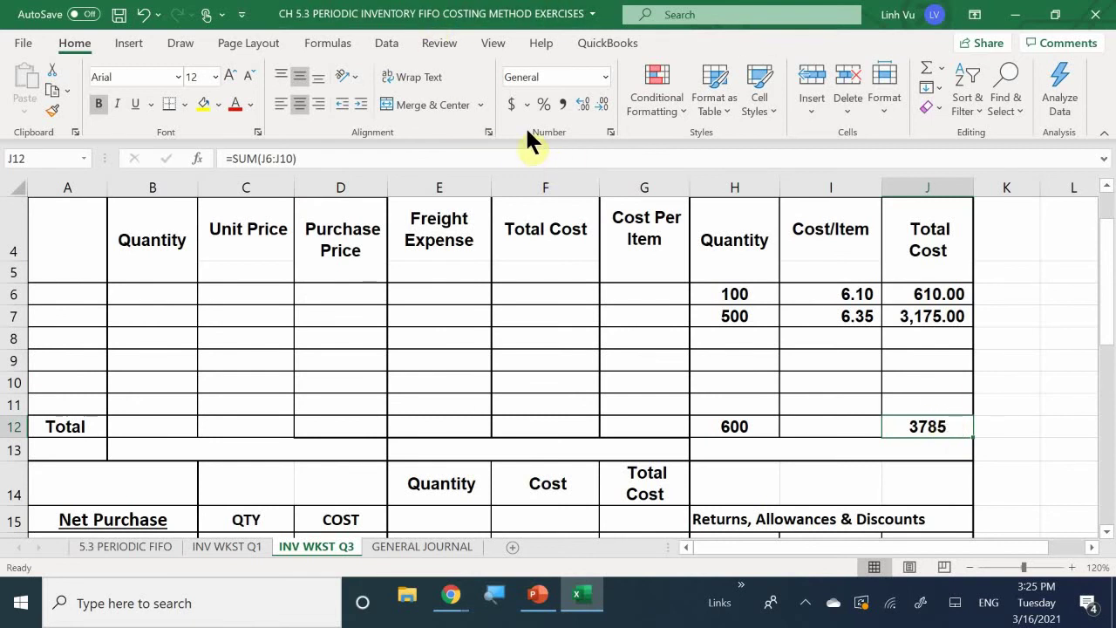
left_click(566, 105)
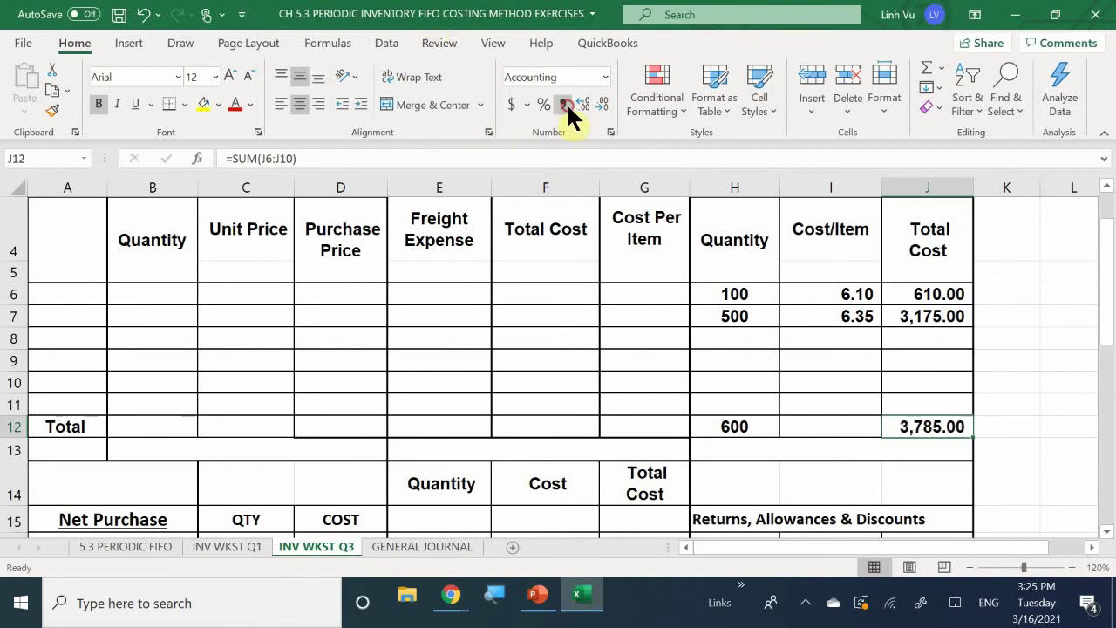
left_click(923, 409)
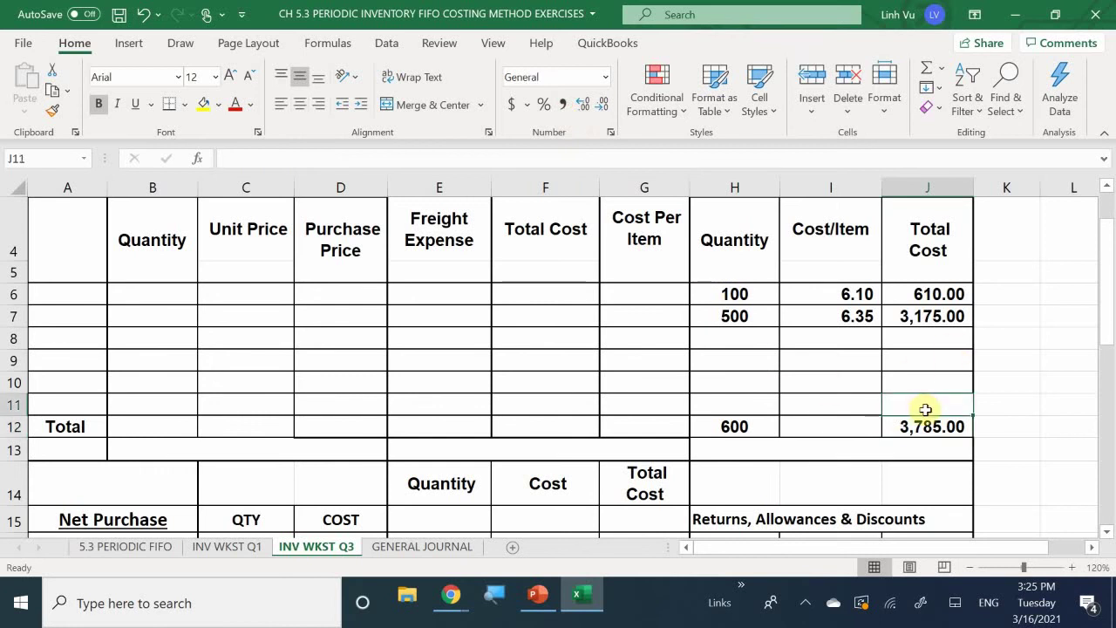
scroll(924, 410, "up", 1)
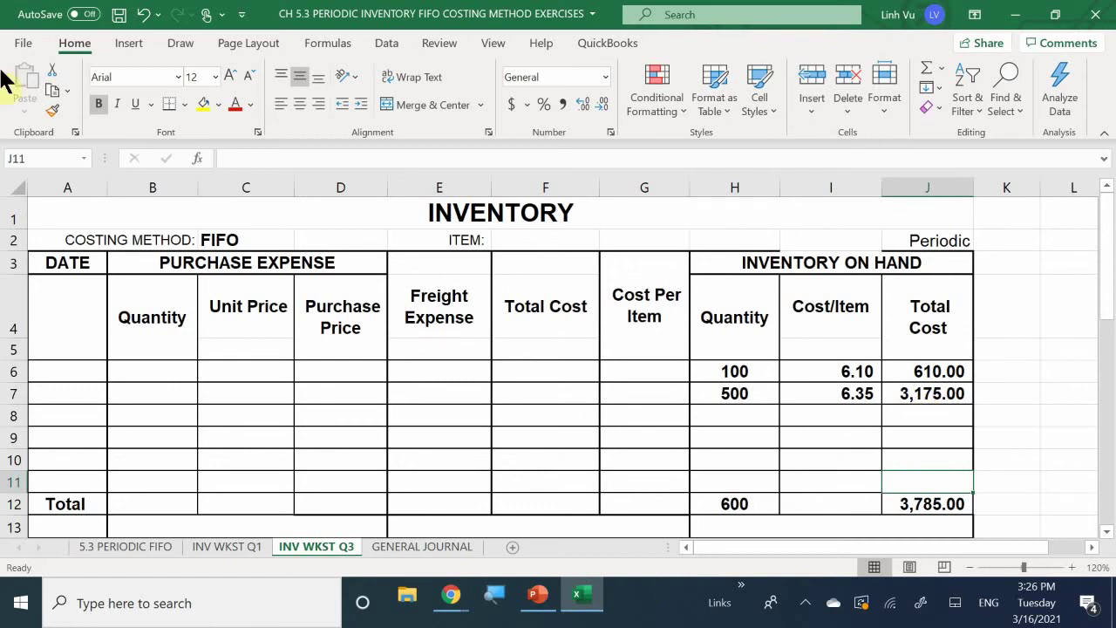
Consult the 5 May purchase in exercise 3, and enter date 5/5 in A6 and quantity 500 in B6 of INV WKST Q3
left_click(114, 546)
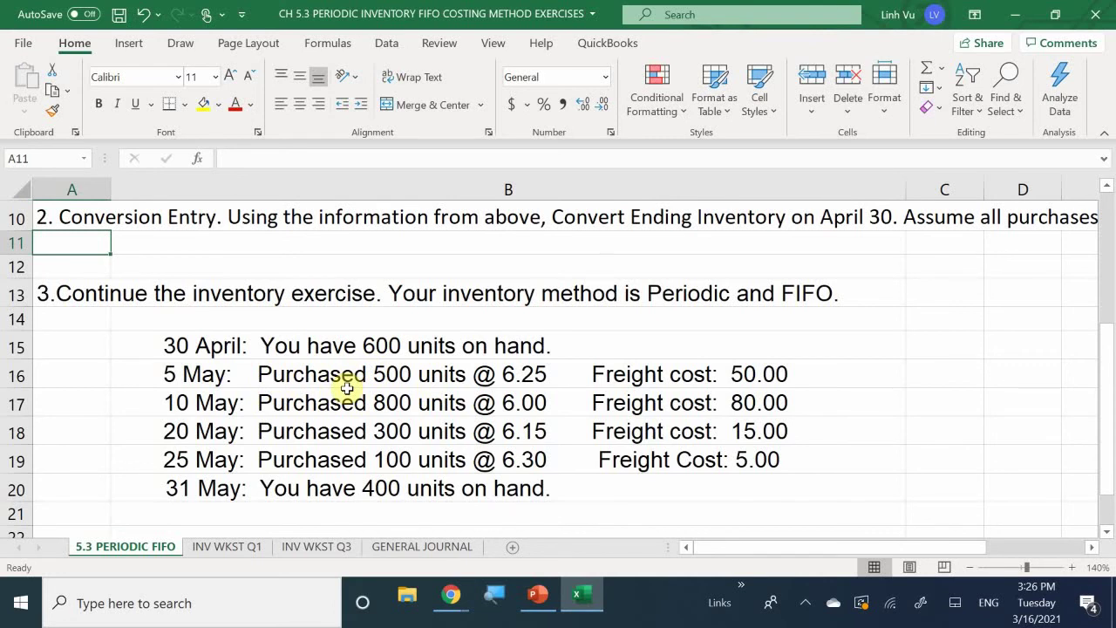
left_click(223, 546)
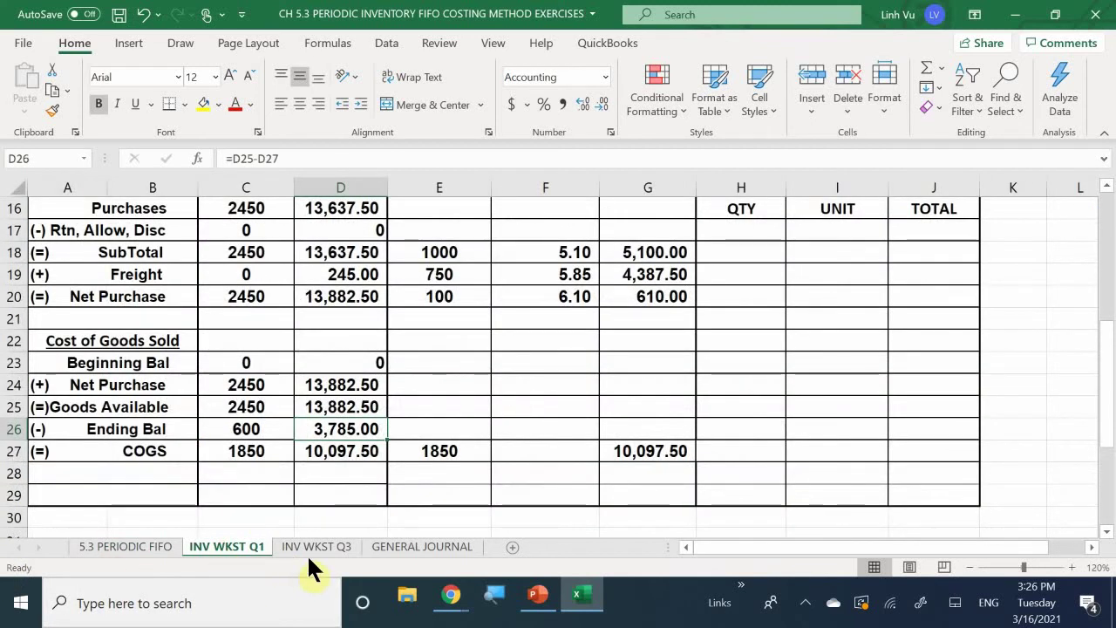
left_click(314, 547)
left_click(74, 375)
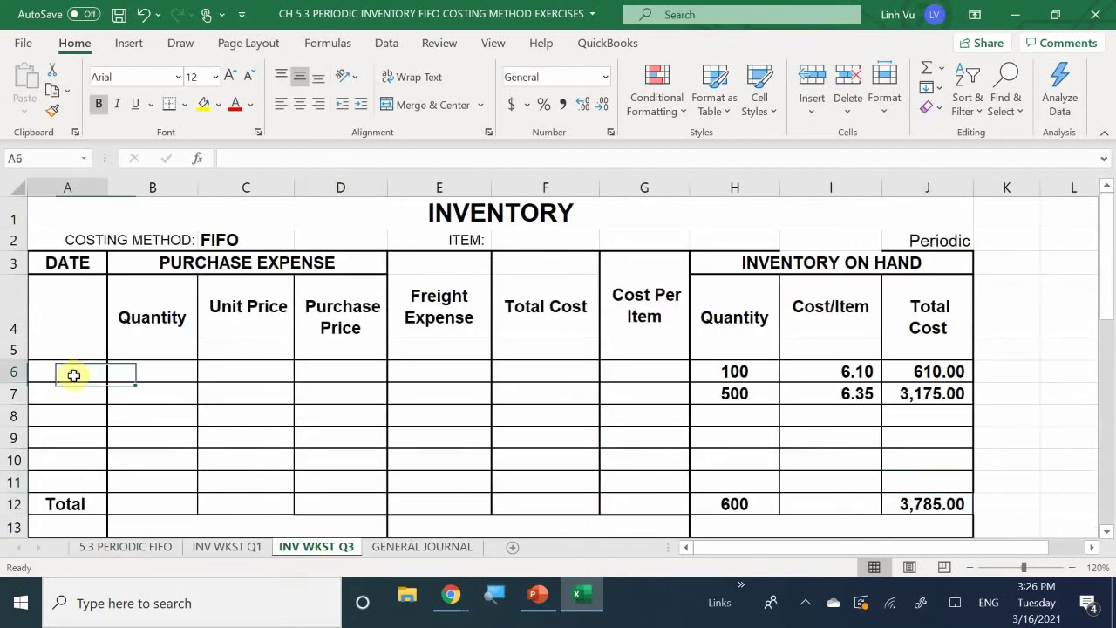
type("5/5")
key("Return")
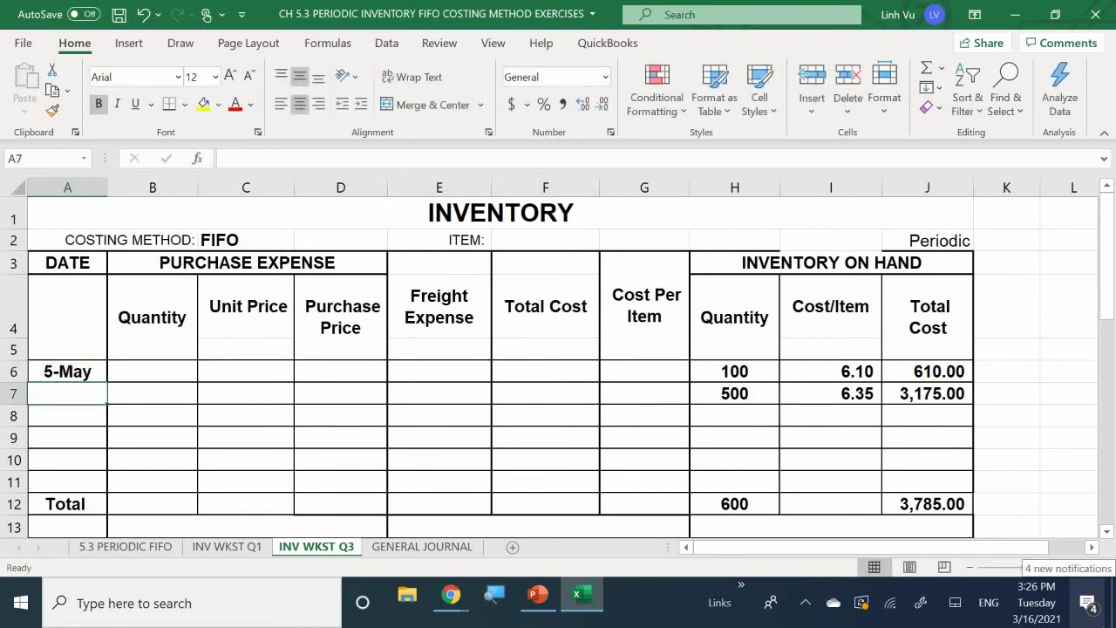
left_click(152, 372)
type("500")
key("Return")
Enter the 5 May unit price 6.25 in C6 and the freight expense 50 in E6
key("Right")
key("Up")
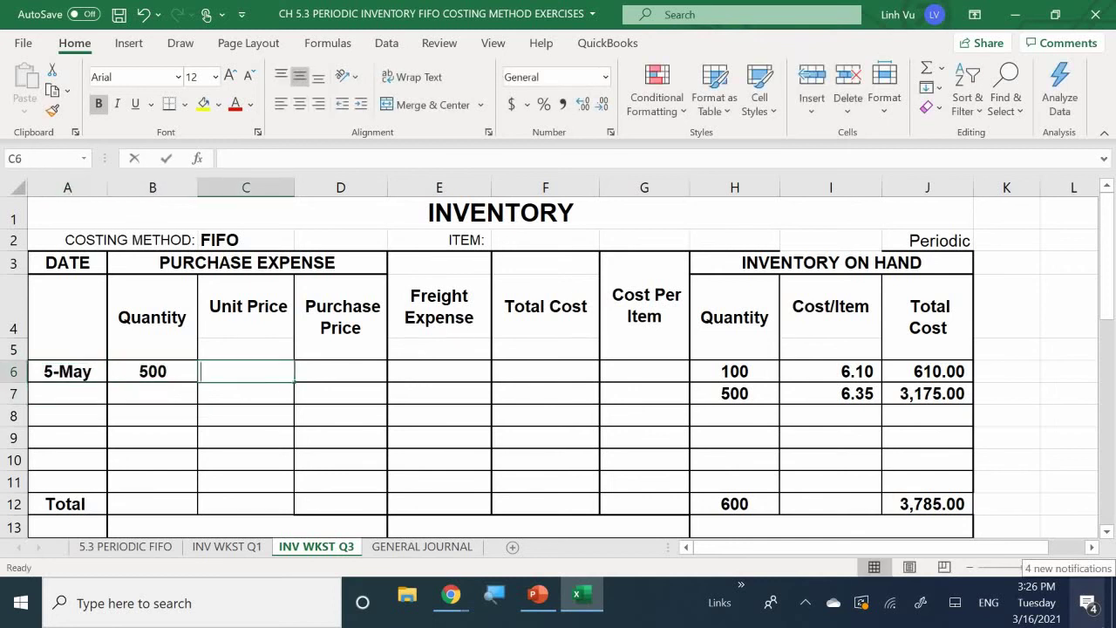
type("6.25")
key("Return")
key("Right")
key("Right")
key("Up")
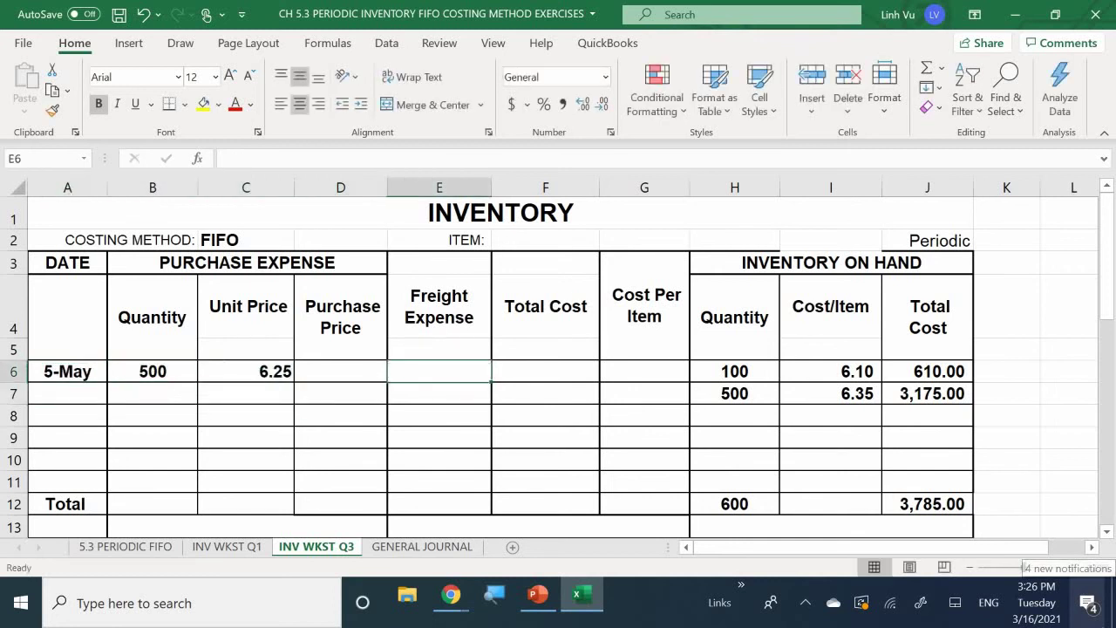
type("50")
key("Return")
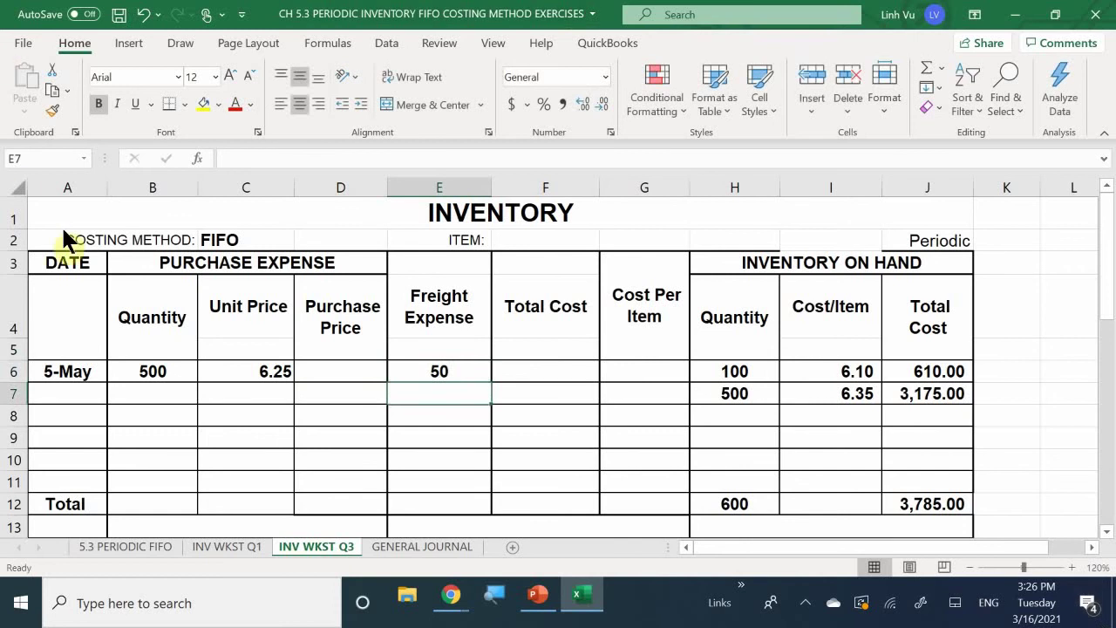
Apply comma style to C6:G12 and calculate the 5 May purchase price in D6 as B6*C6
left_click_drag(273, 370, 658, 503)
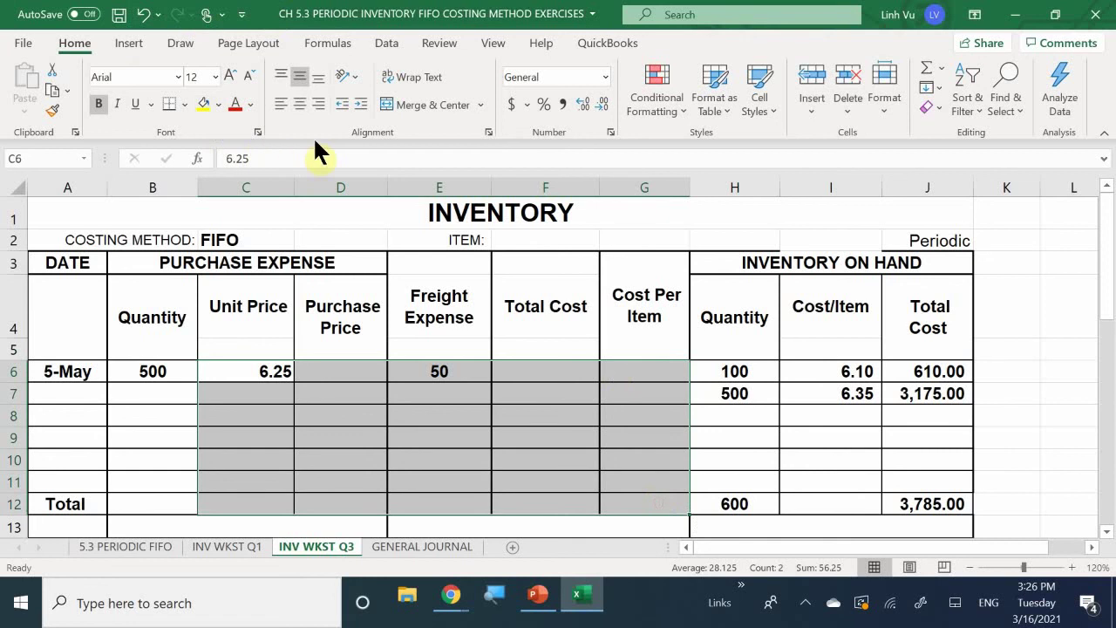
left_click(563, 104)
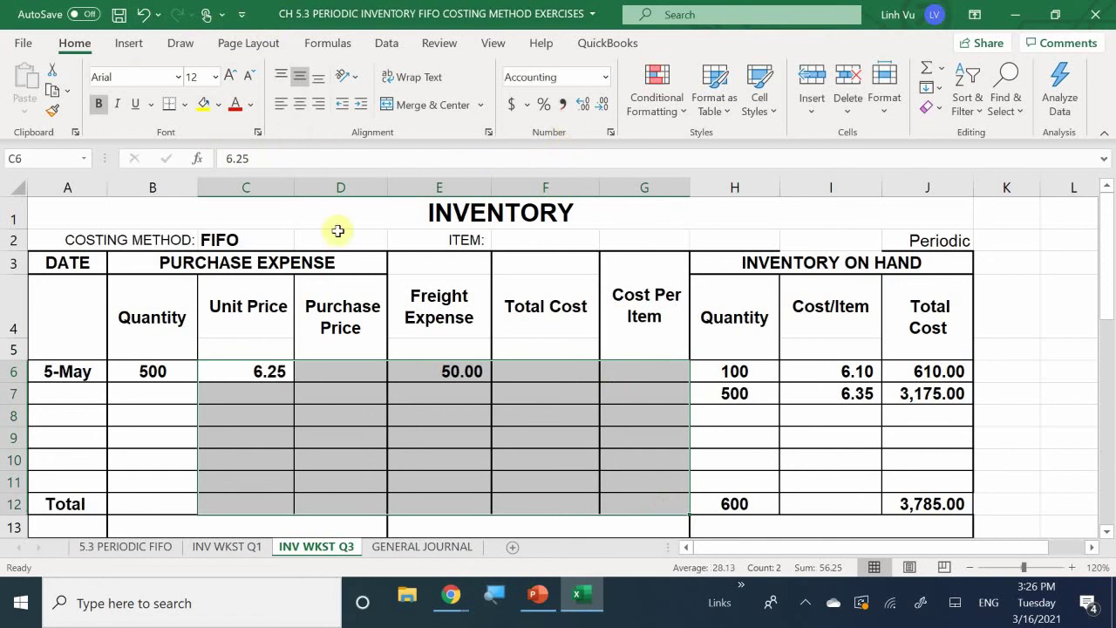
left_click(343, 371)
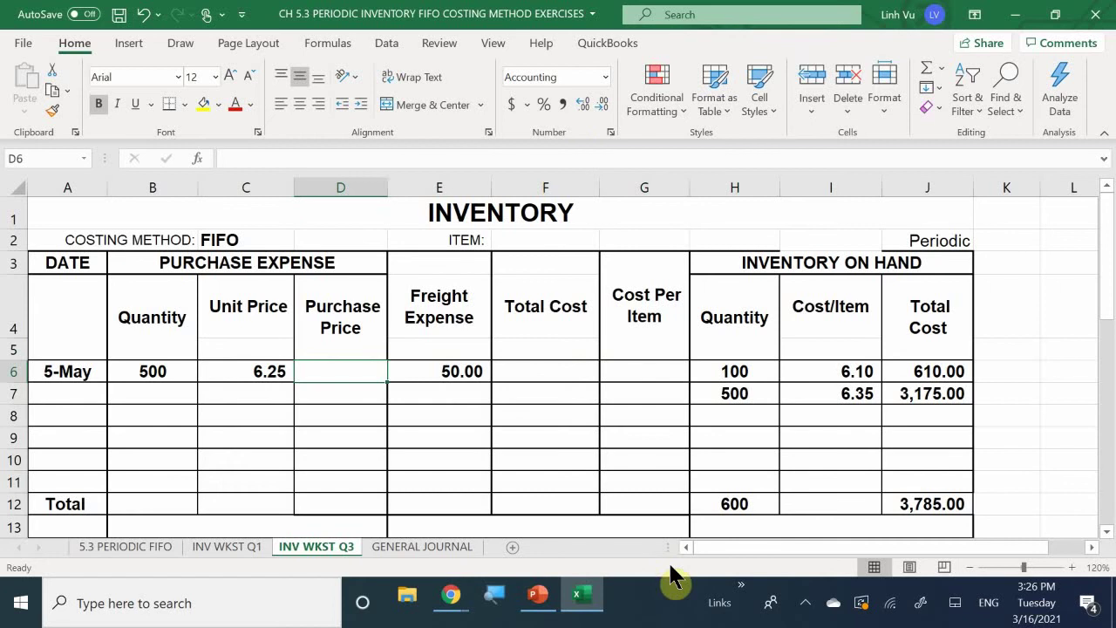
type("=")
key("Left")
key("Left")
type("*")
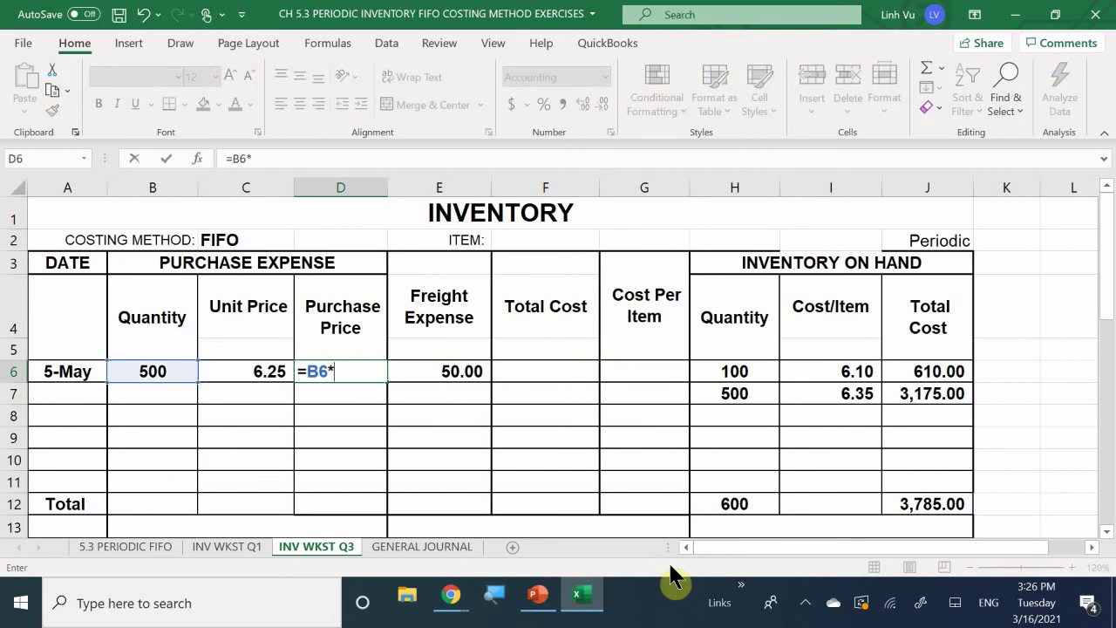
key("Left")
key("Return")
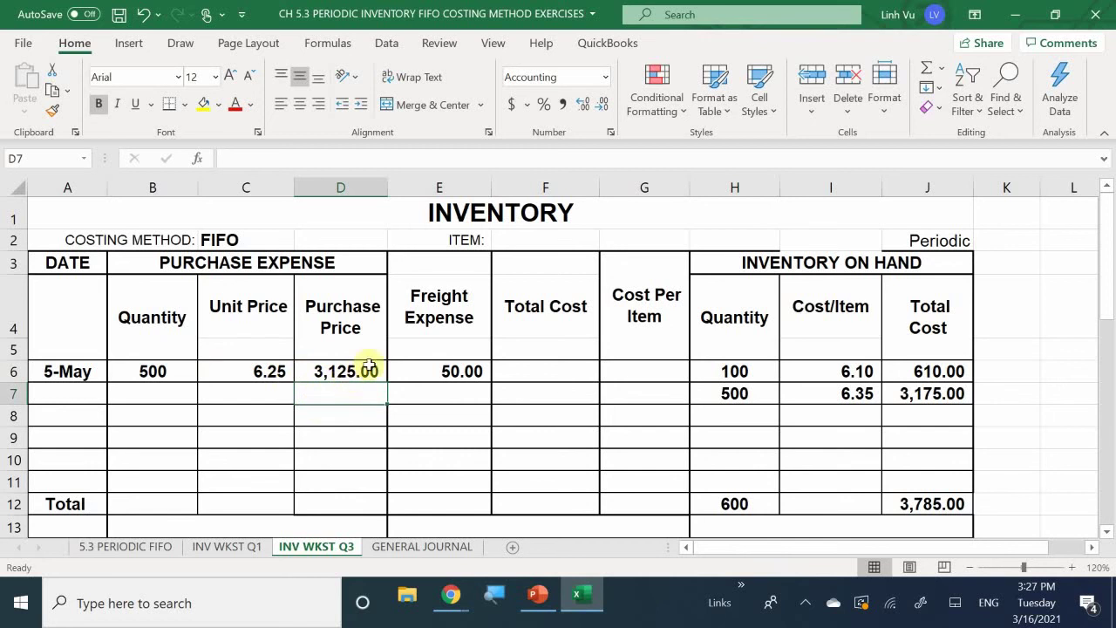
Calculate the 5 May total cost in F6 by adding purchase price D6 and freight expense E6
left_click(533, 374)
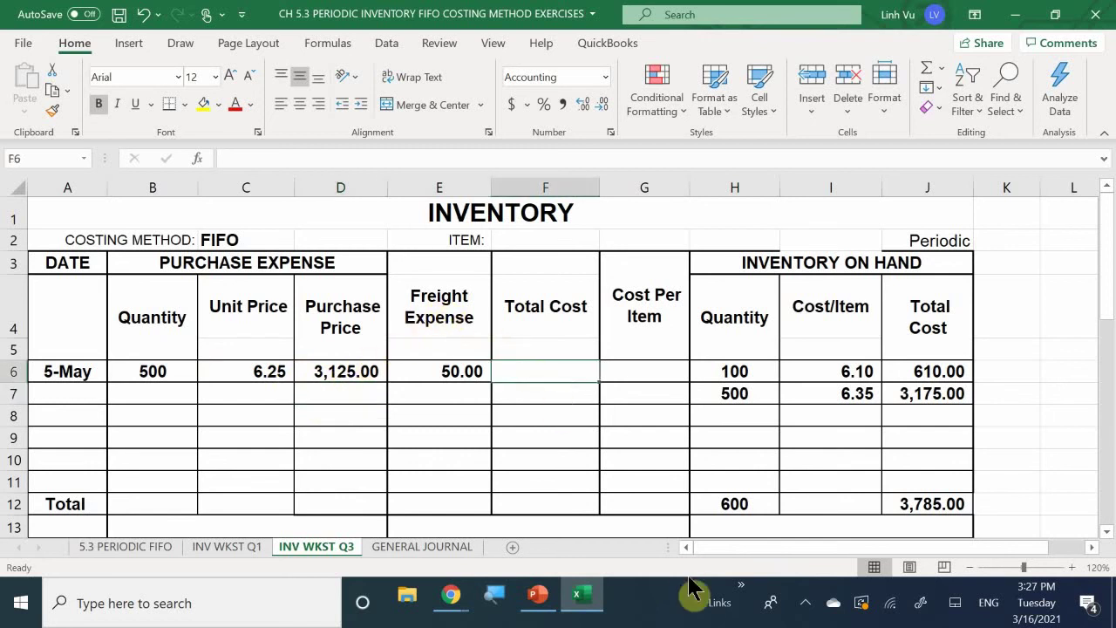
type("=")
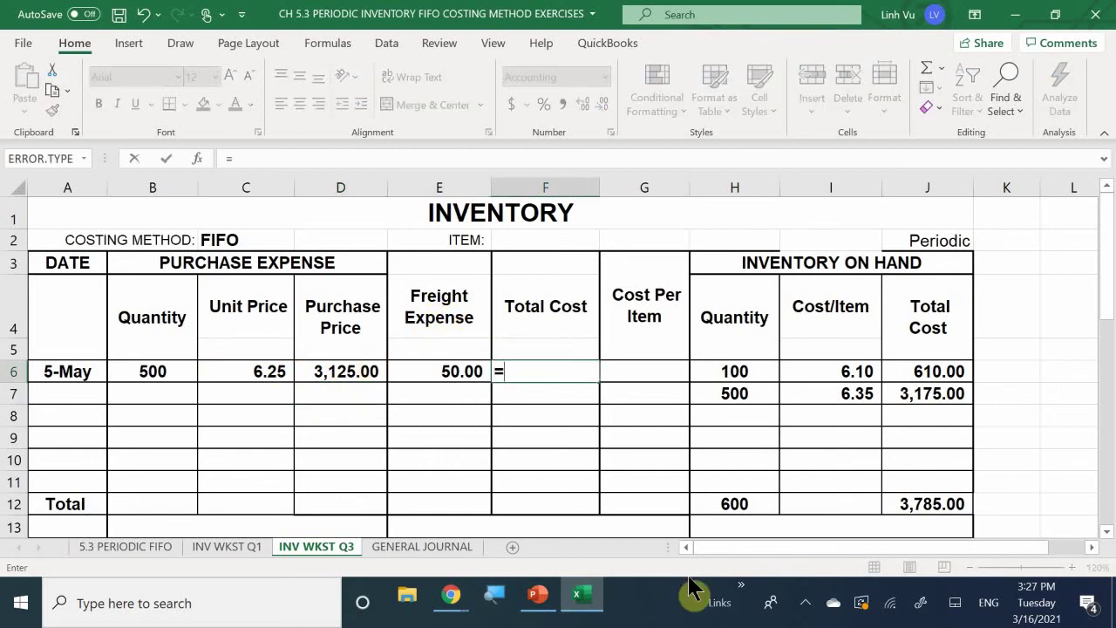
key("Left")
key("Left")
type("+")
key("Left")
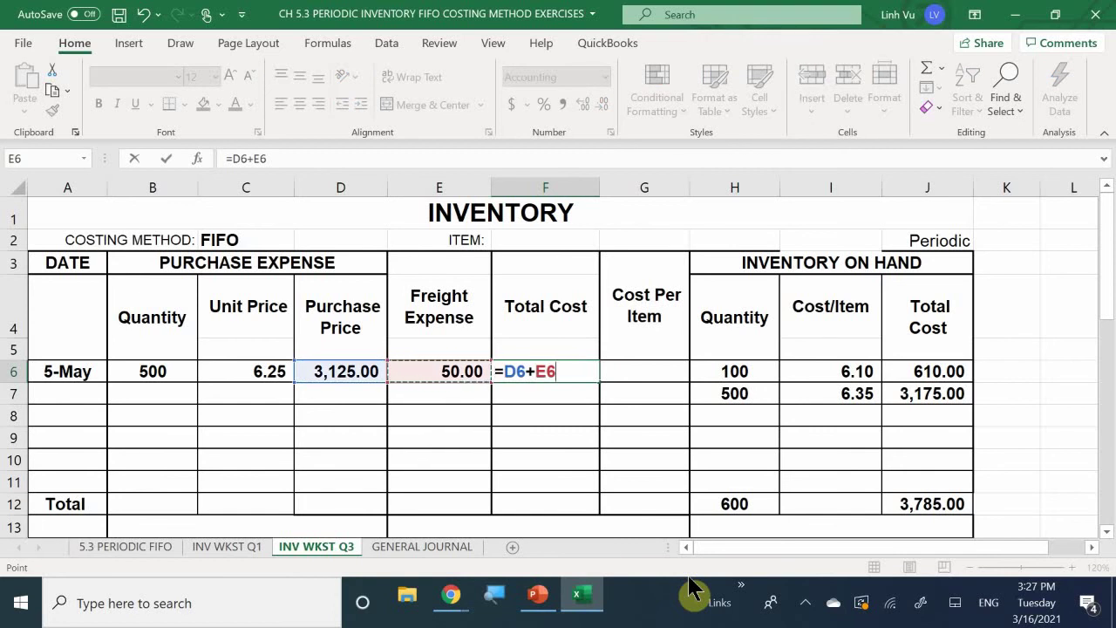
key("Return")
Calculate the 5 May cost per item in G6 by dividing total cost F6 by quantity B6
key("Right")
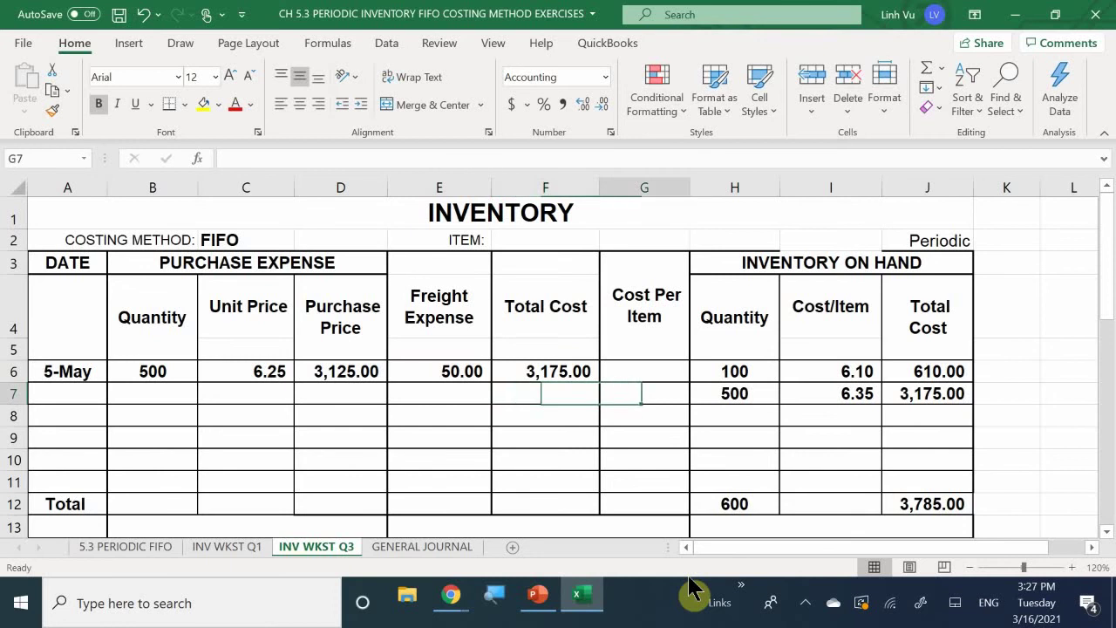
key("Up")
type("=")
key("Left")
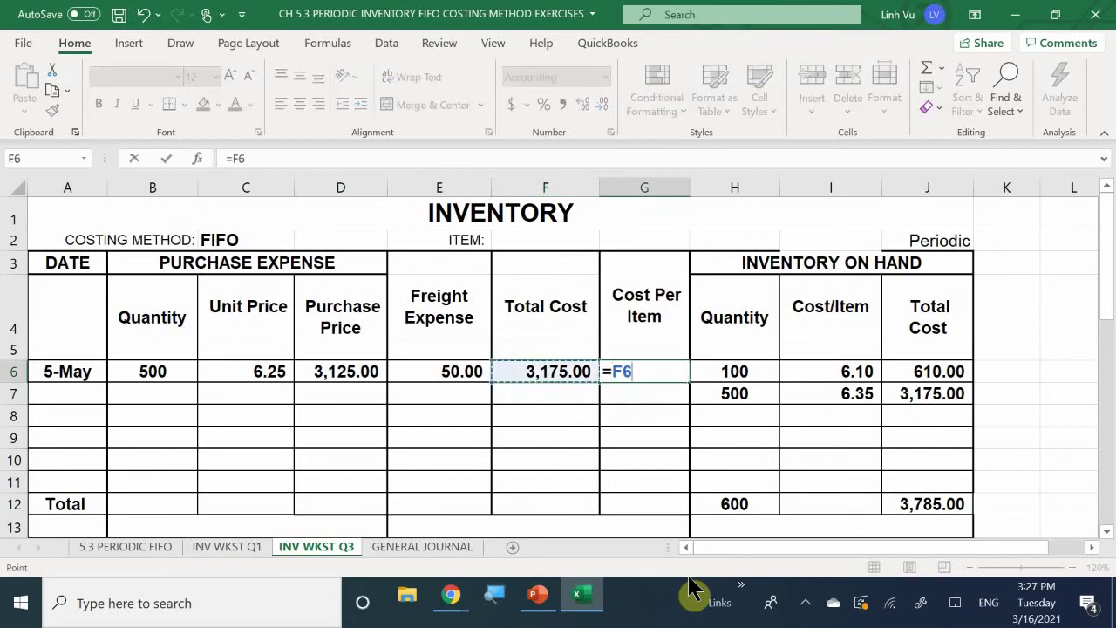
type("/")
key("Left")
key("Left")
key("Left")
key("Left")
key("Left")
key("Left")
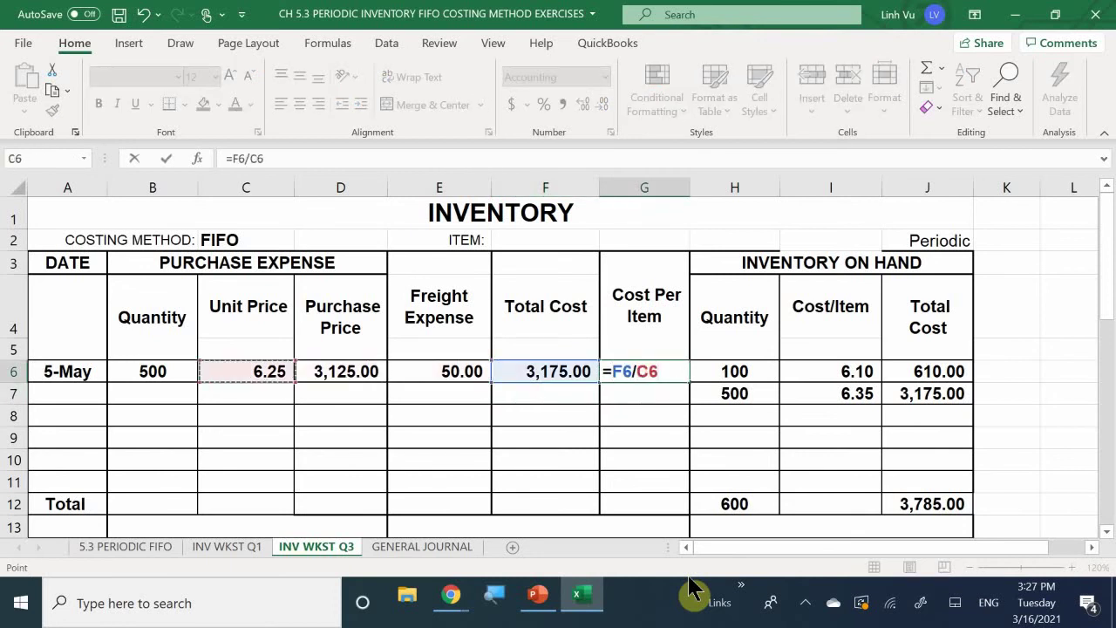
key("Right")
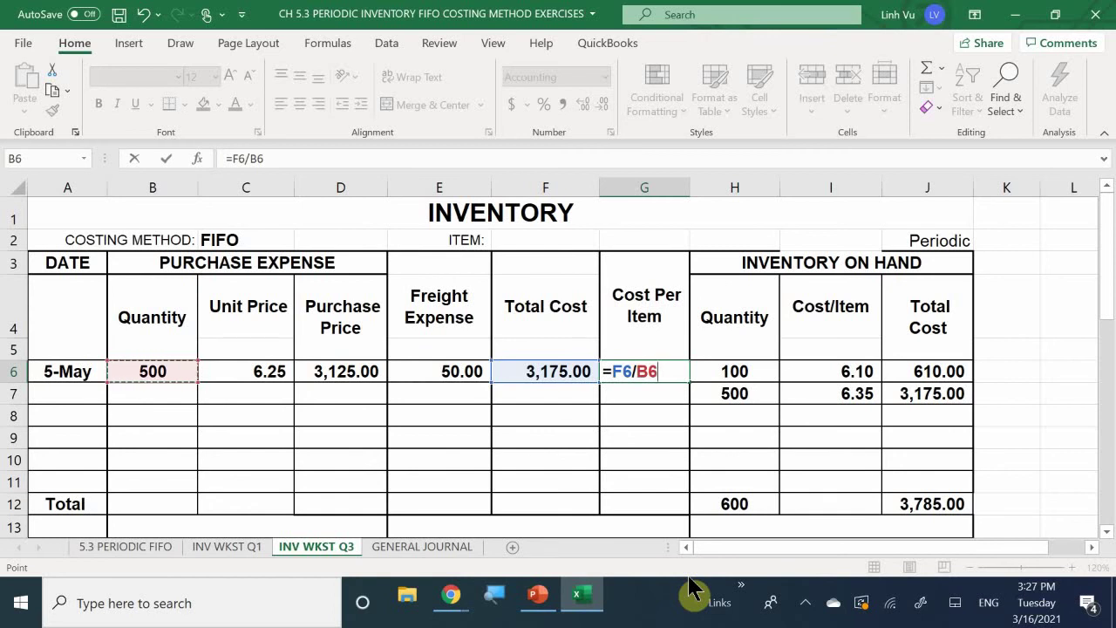
key("Return")
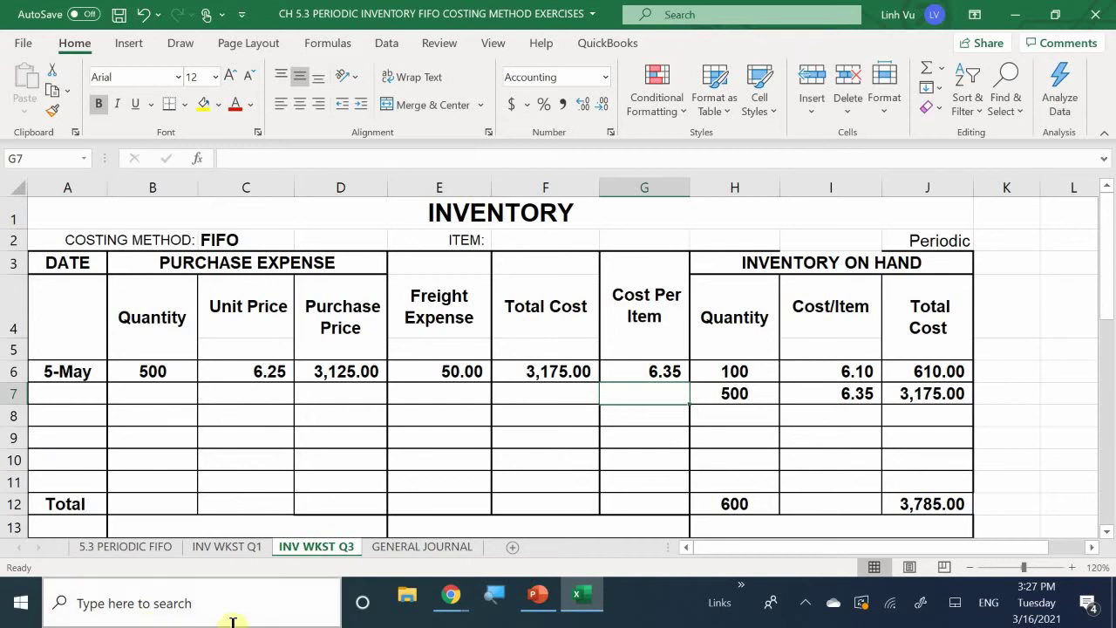
Check the 10 May purchase in the exercise sheet and enter date 5/10 in A7 and quantity 800 in B7 of INV WKST Q3
left_click(110, 546)
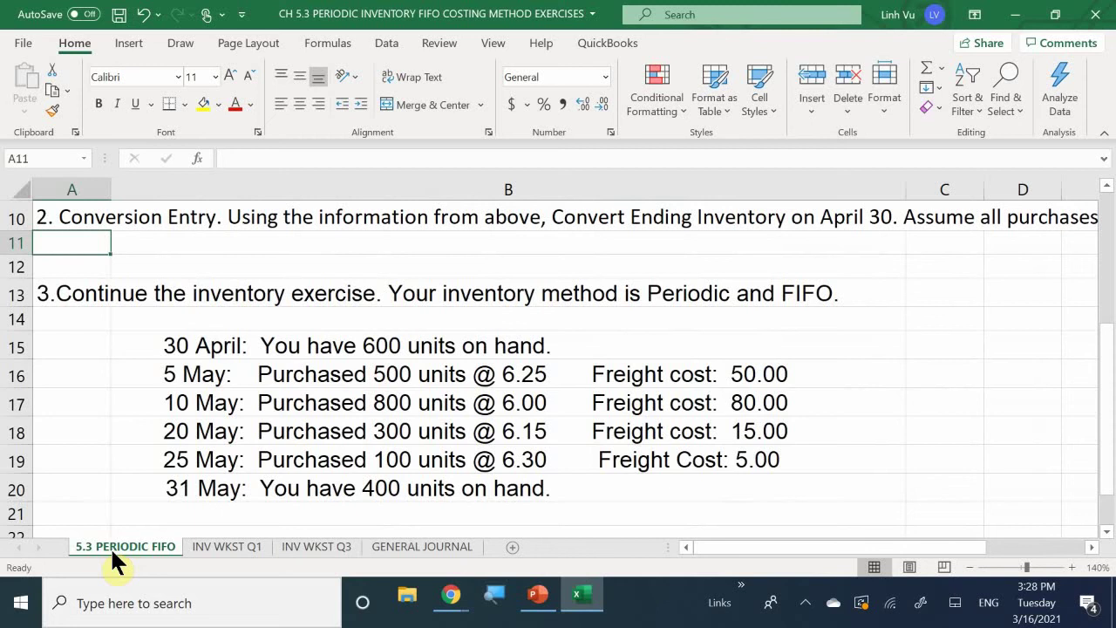
left_click(289, 546)
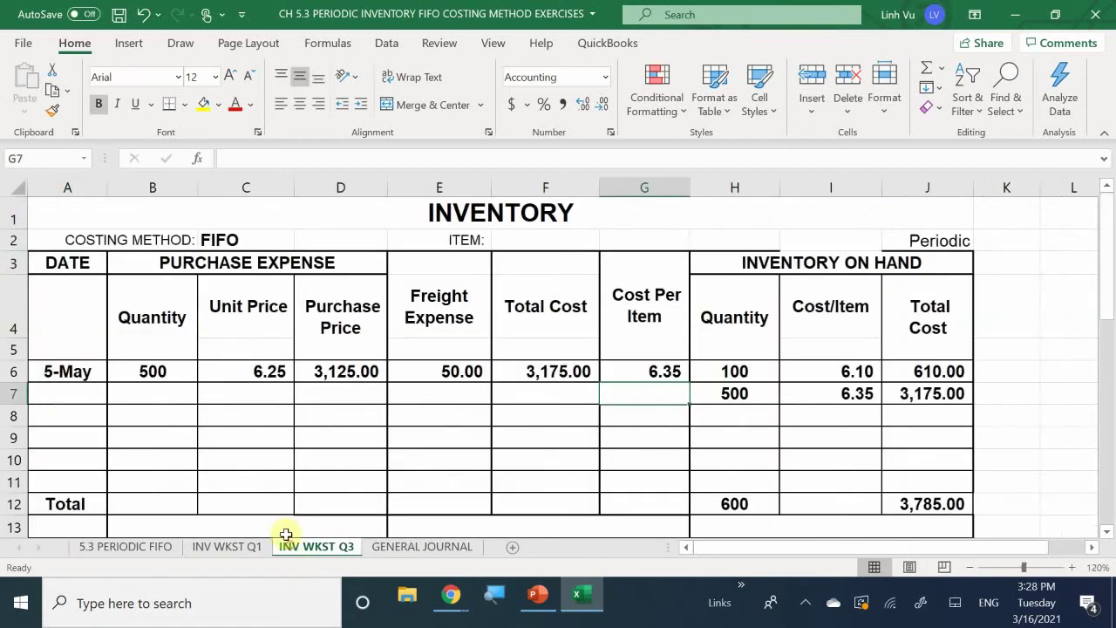
left_click(70, 393)
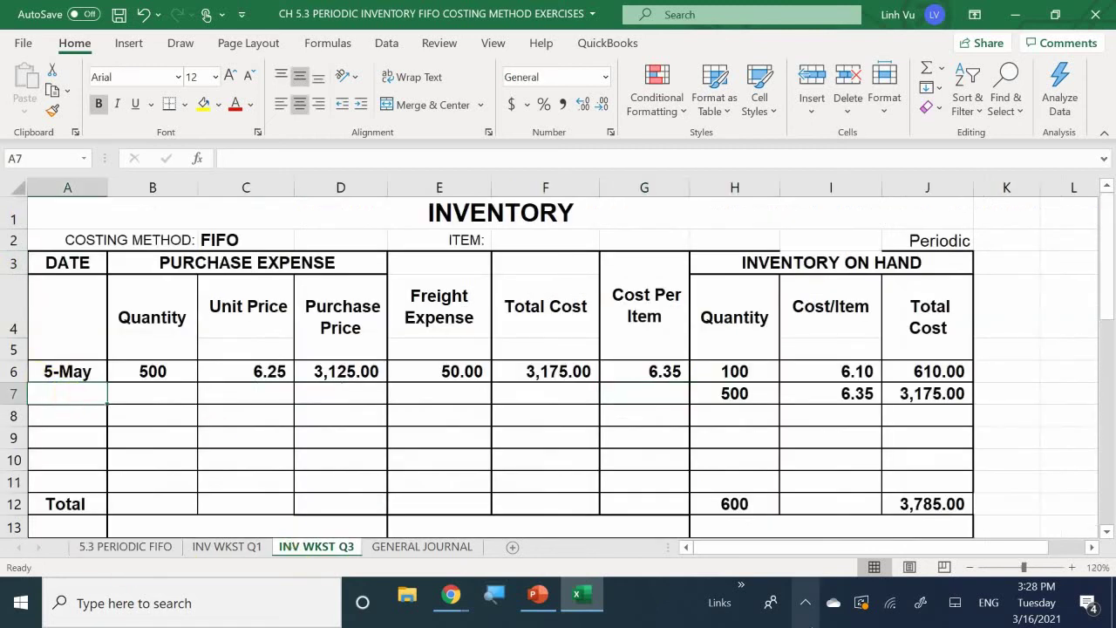
type("5/10")
key("Return")
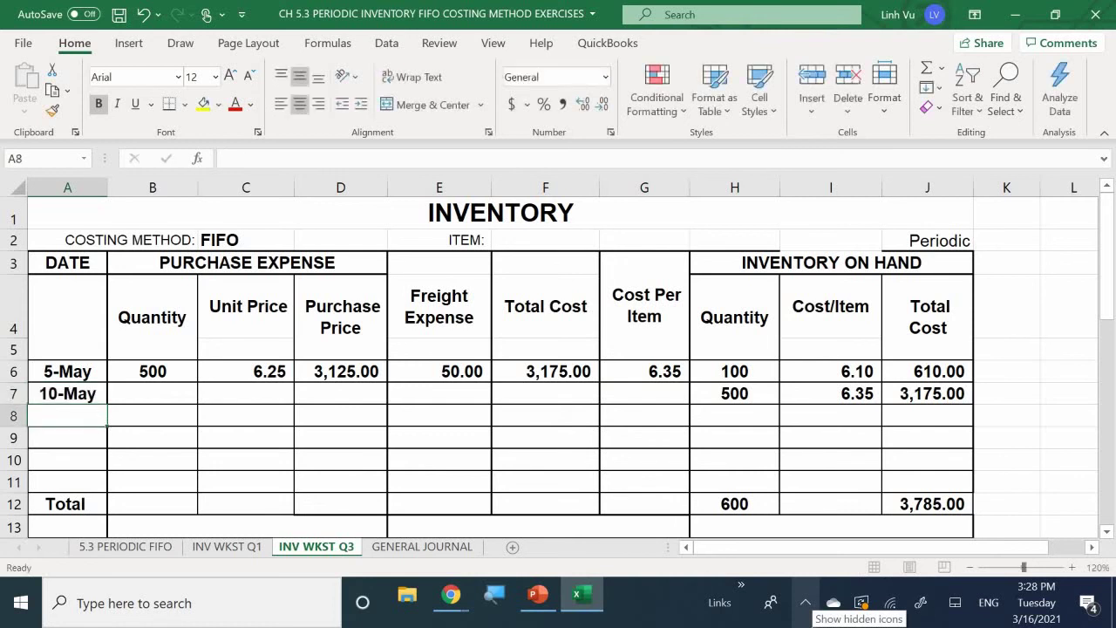
left_click(153, 393)
type("800")
key("Tab")
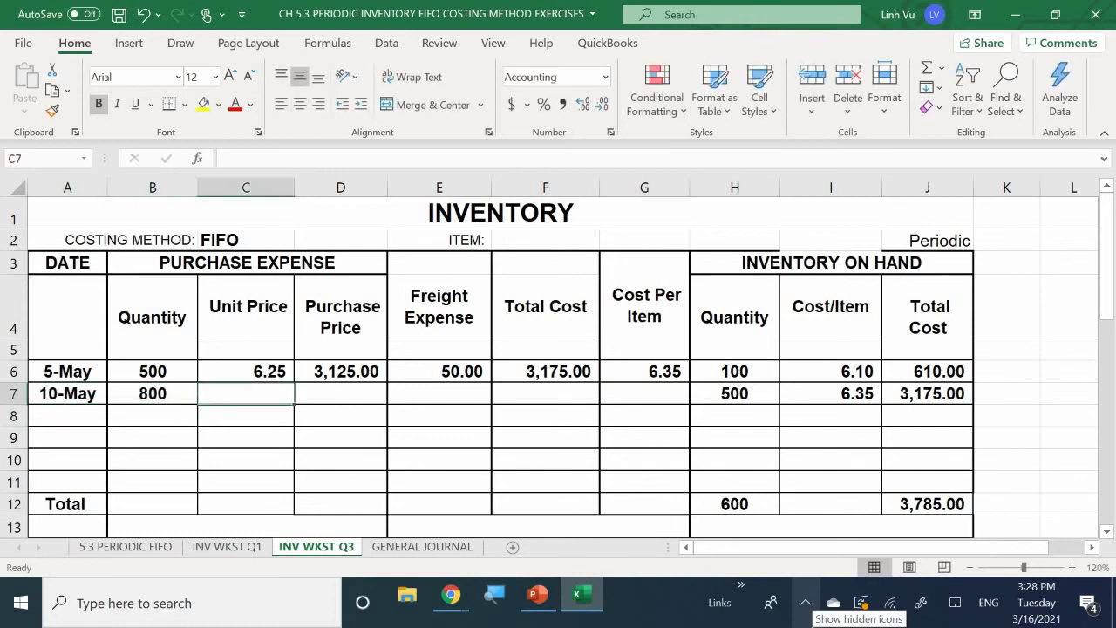
Enter the 10 May unit price 6 in C7 and the freight expense 80 in E7
type("6")
key("Tab")
key("Tab")
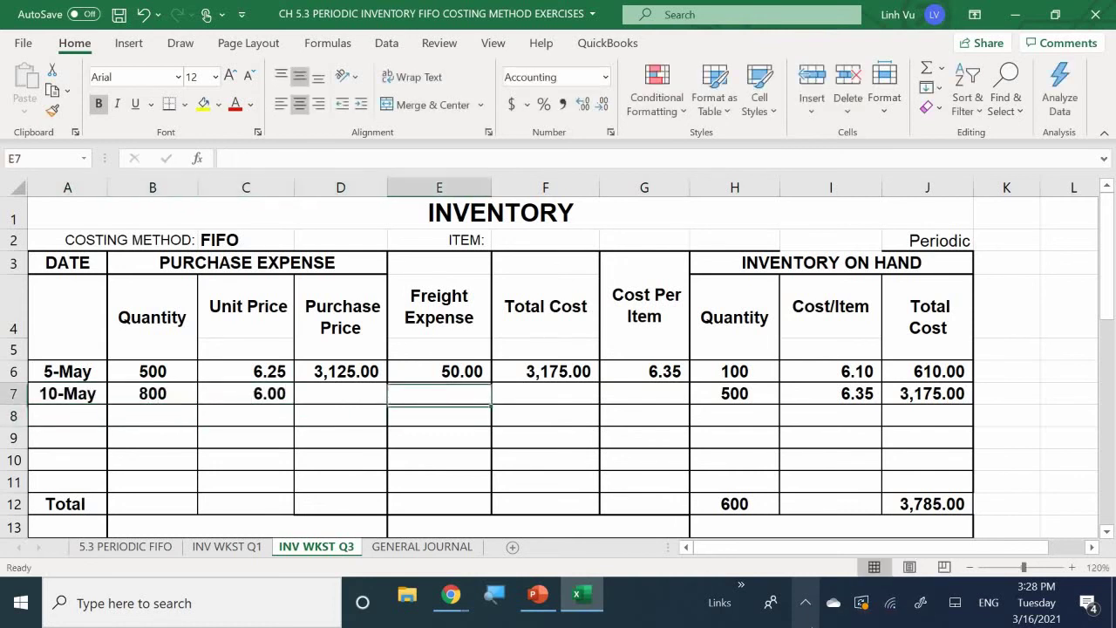
type("80")
key("Return")
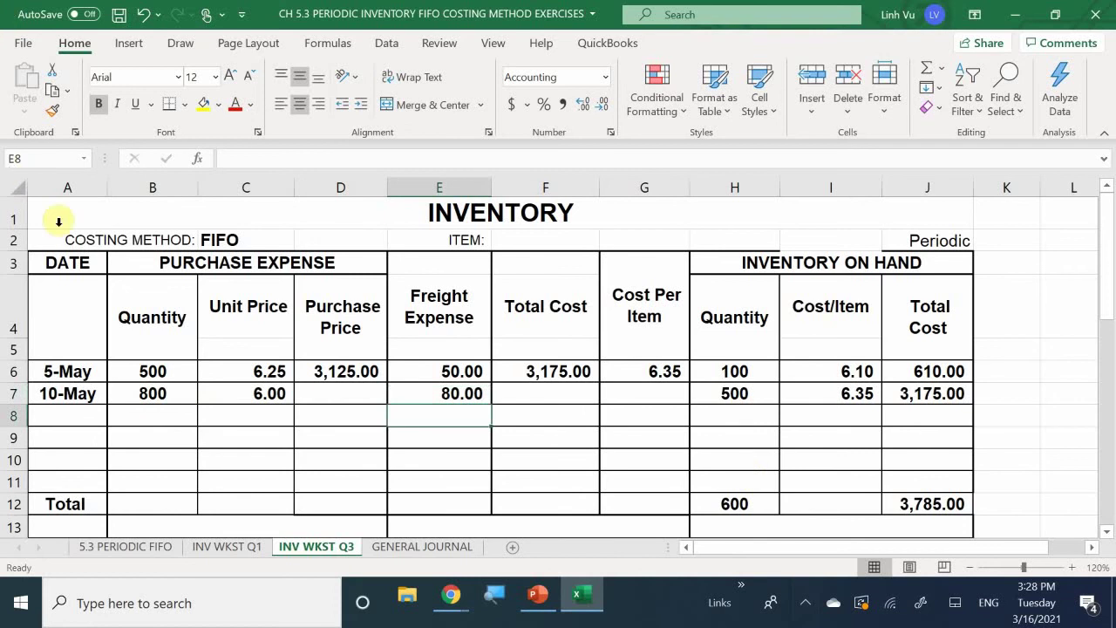
Fill the purchase price formula from D6 into D7 and the total cost formula from F6 into F7
left_click(349, 370)
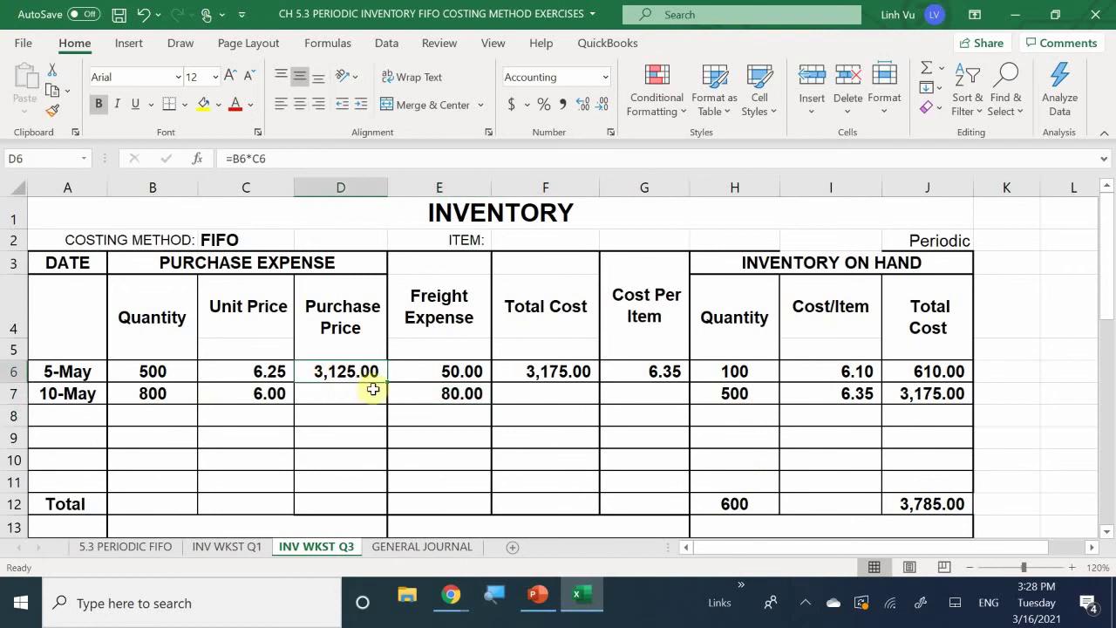
left_click_drag(387, 387, 383, 402)
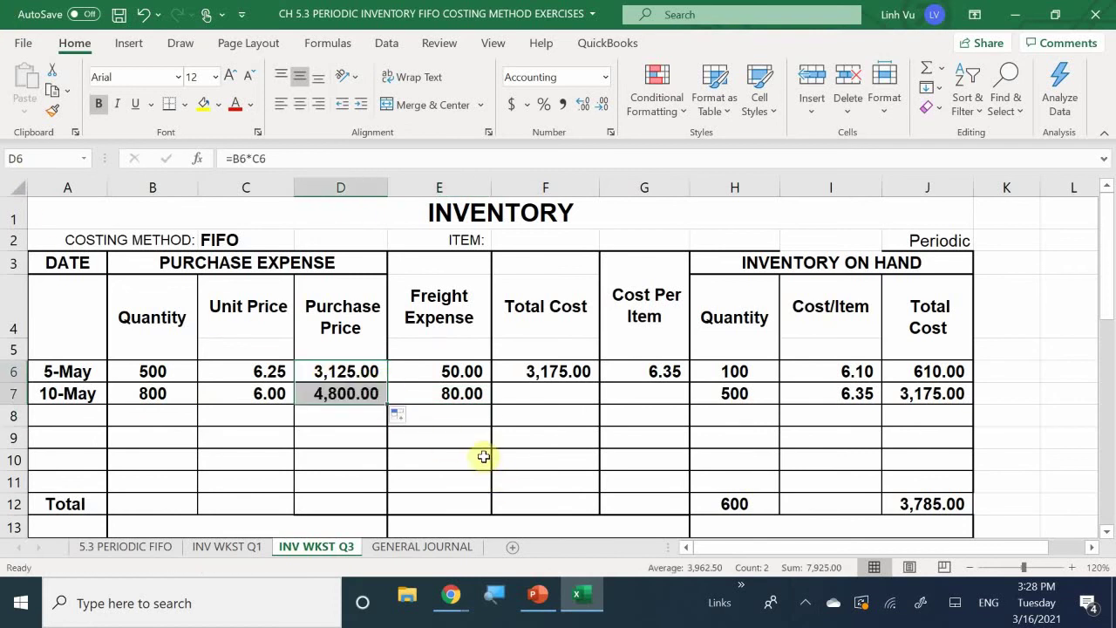
left_click(568, 384)
left_click(546, 353)
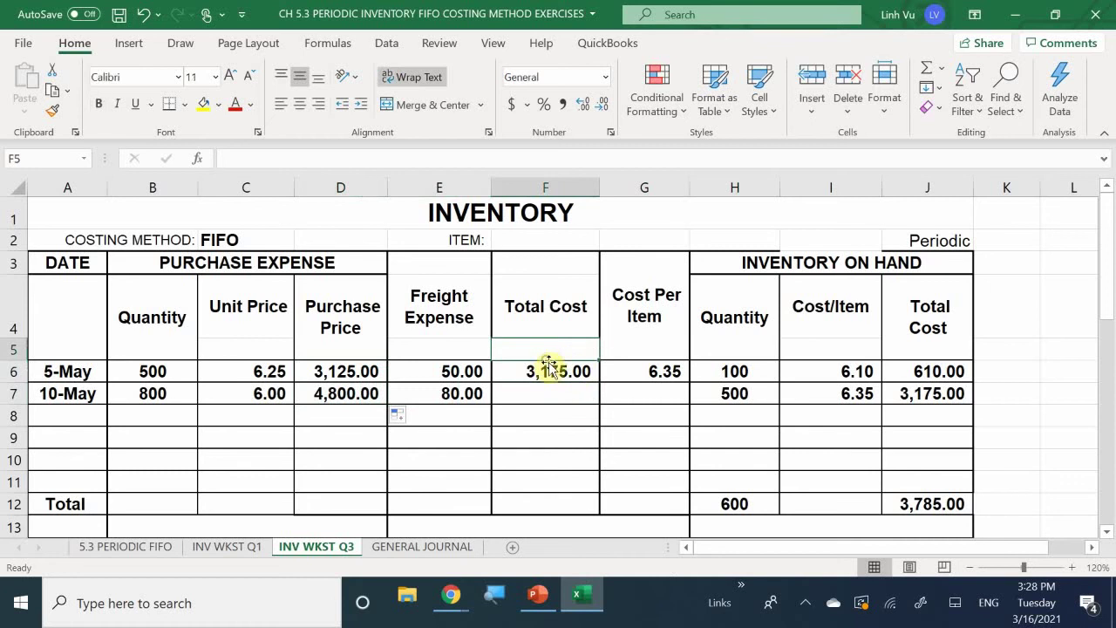
left_click(549, 366)
left_click_drag(598, 384, 599, 399)
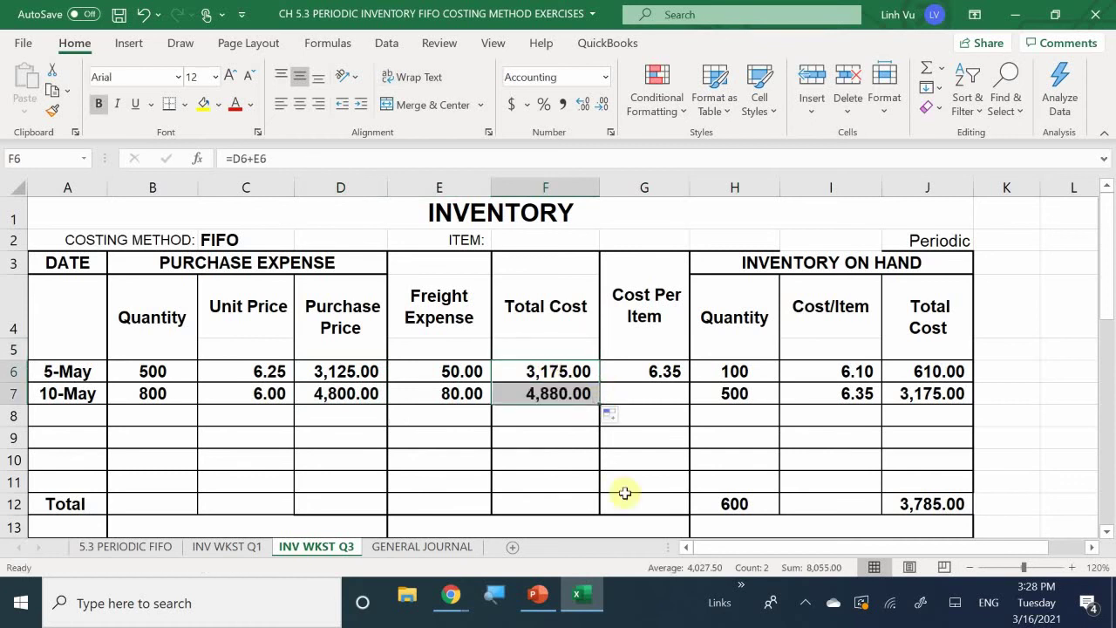
Fill the cost per item formula from G6 into G7 for the 10 May purchase
left_click(651, 371)
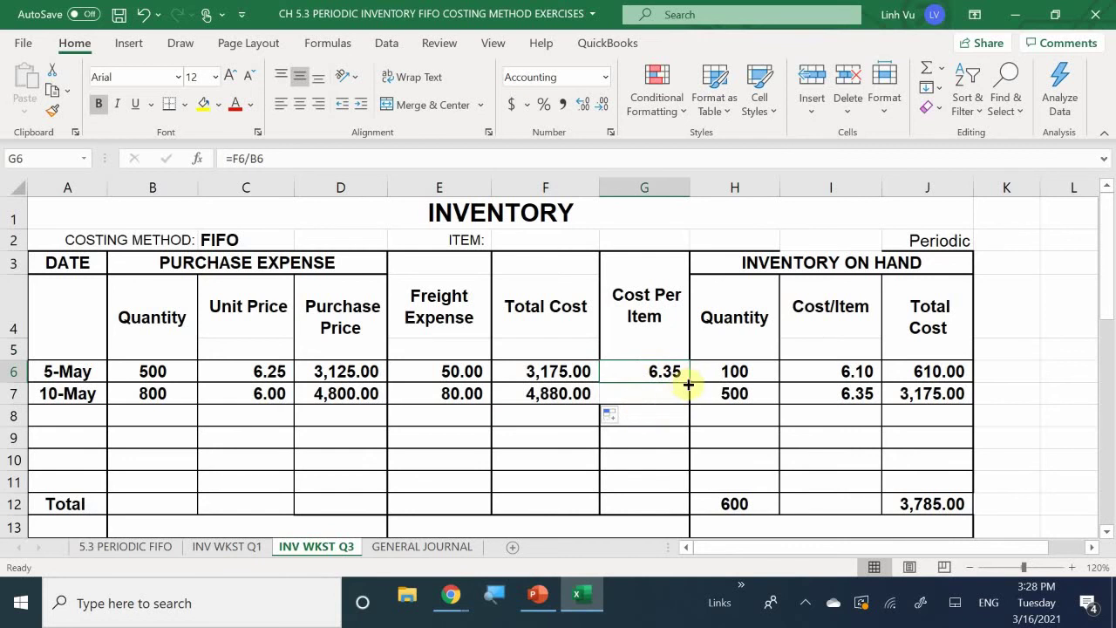
left_click_drag(688, 384, 692, 405)
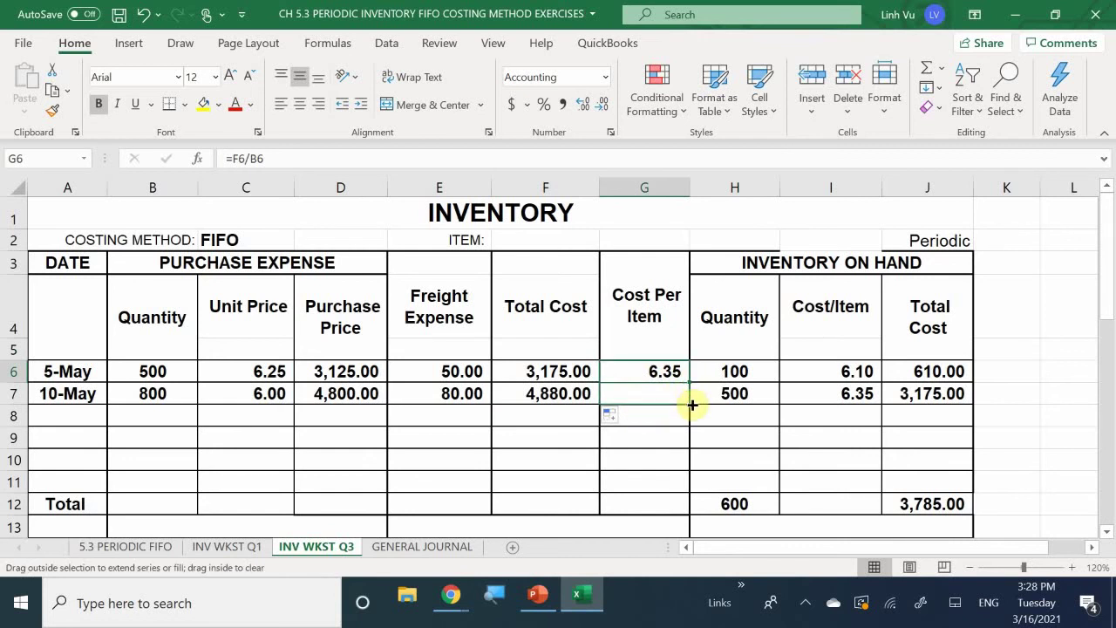
left_click_drag(693, 404, 689, 485)
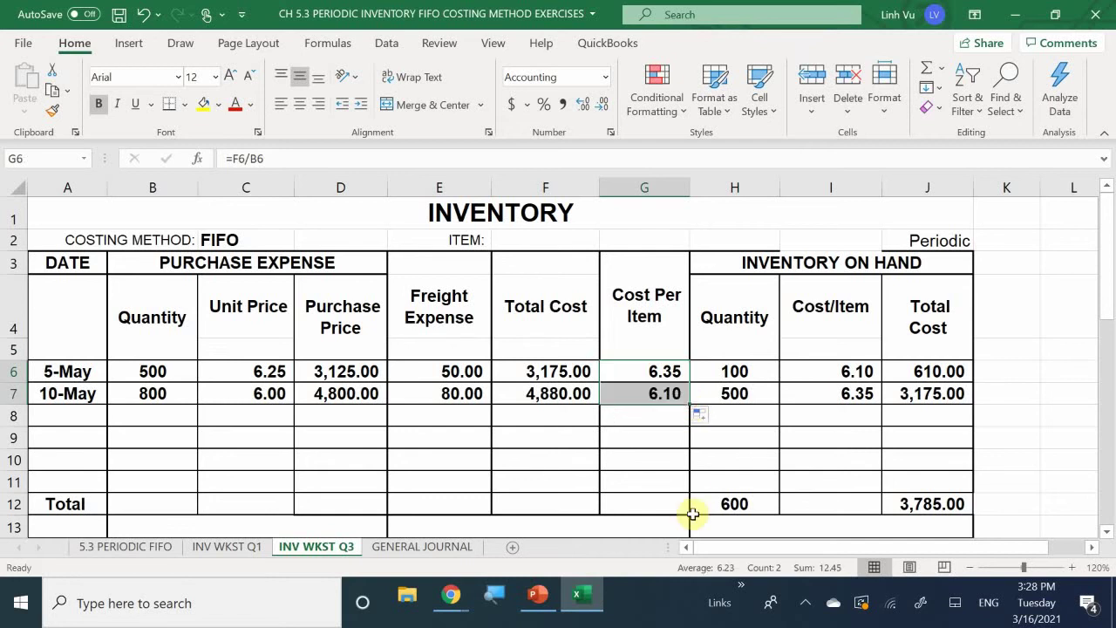
left_click(520, 442)
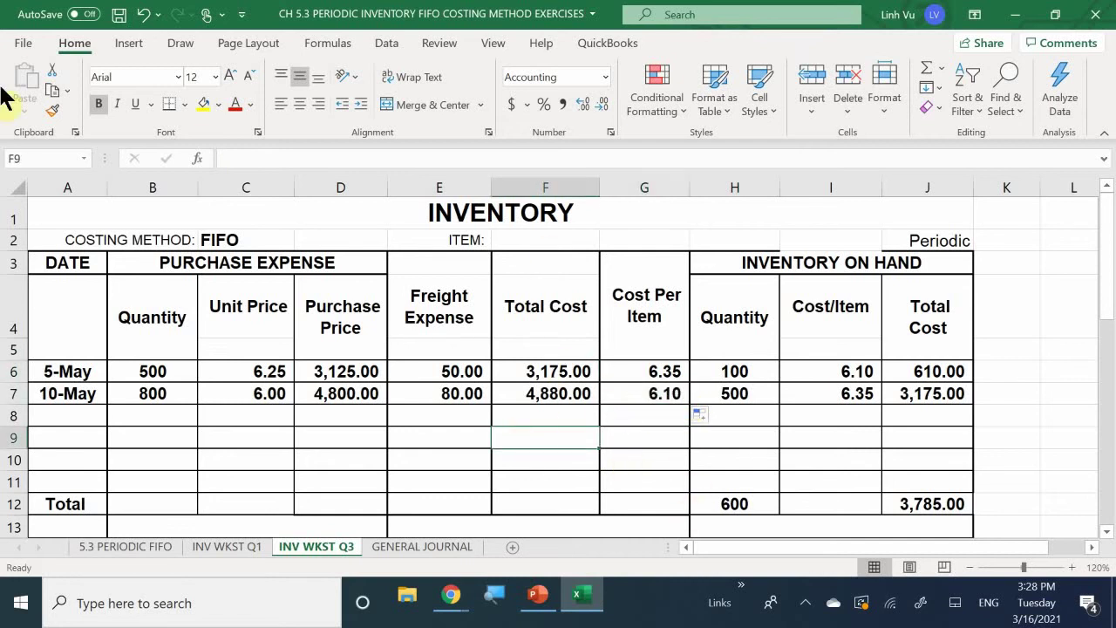
Check the 20 May purchase in the exercise sheet and enter date 5/20 in A8 and quantity 300 in B8 of INV WKST Q3
left_click(119, 548)
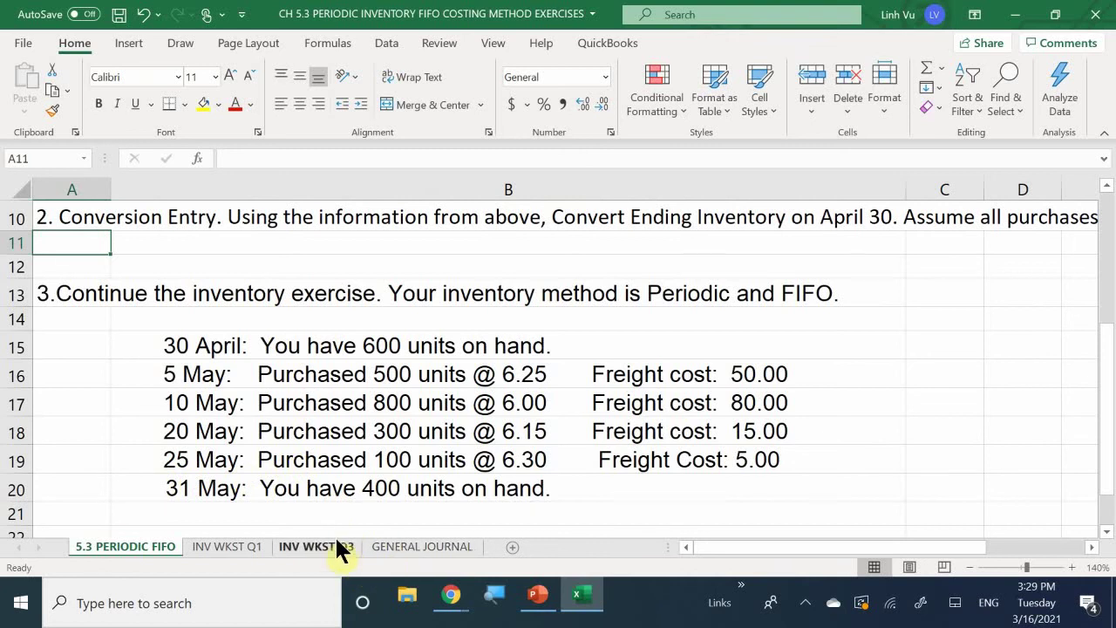
left_click(311, 546)
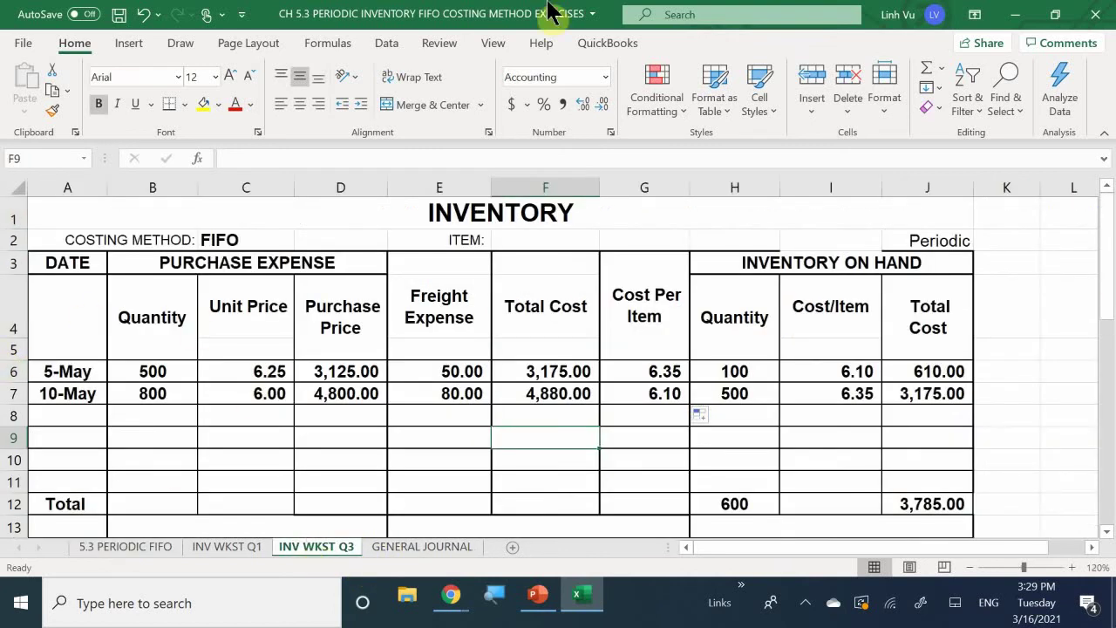
left_click(84, 416)
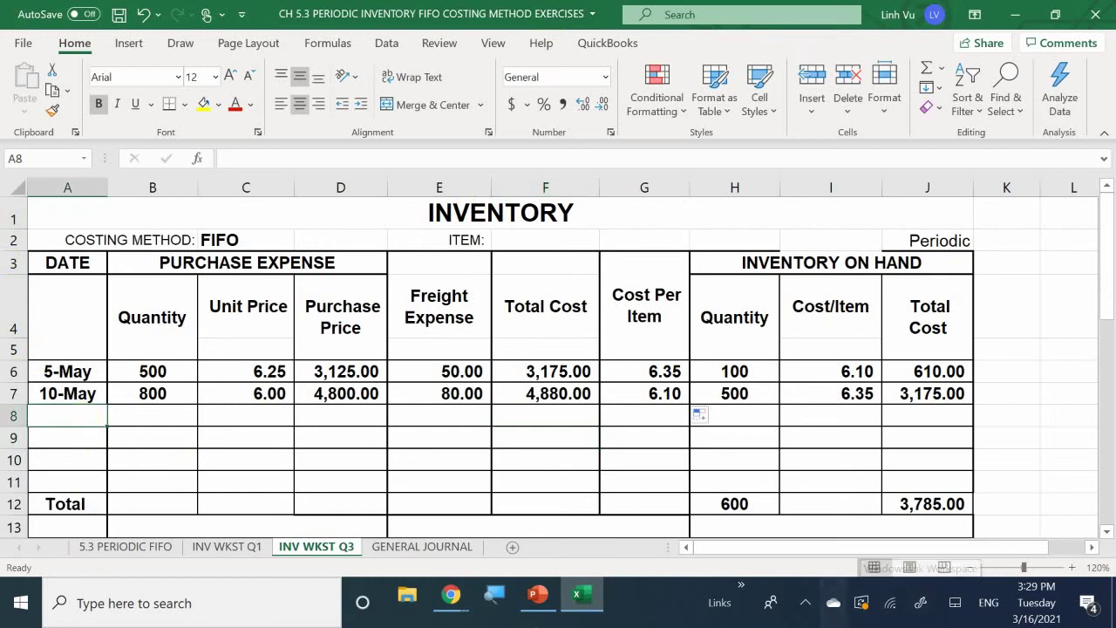
left_click(137, 538)
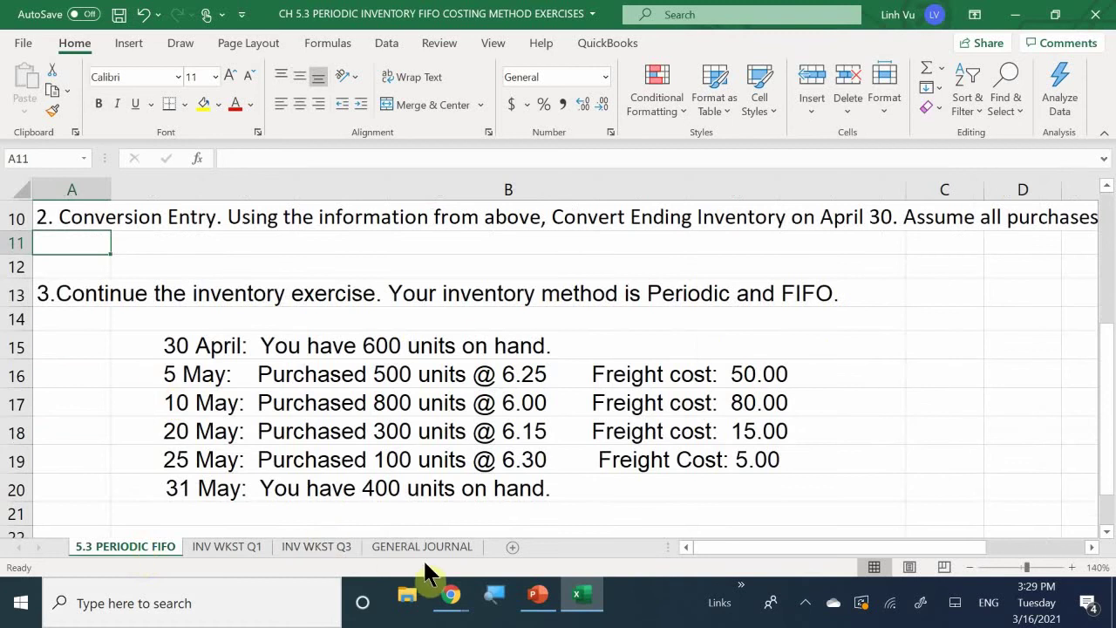
left_click(401, 547)
left_click(321, 546)
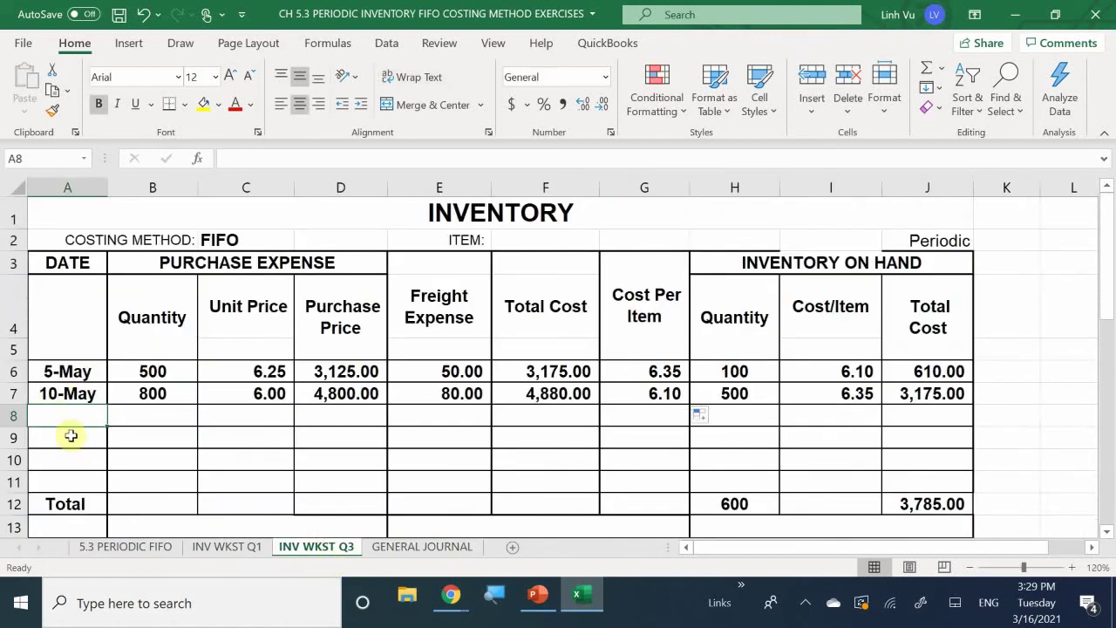
type("5")
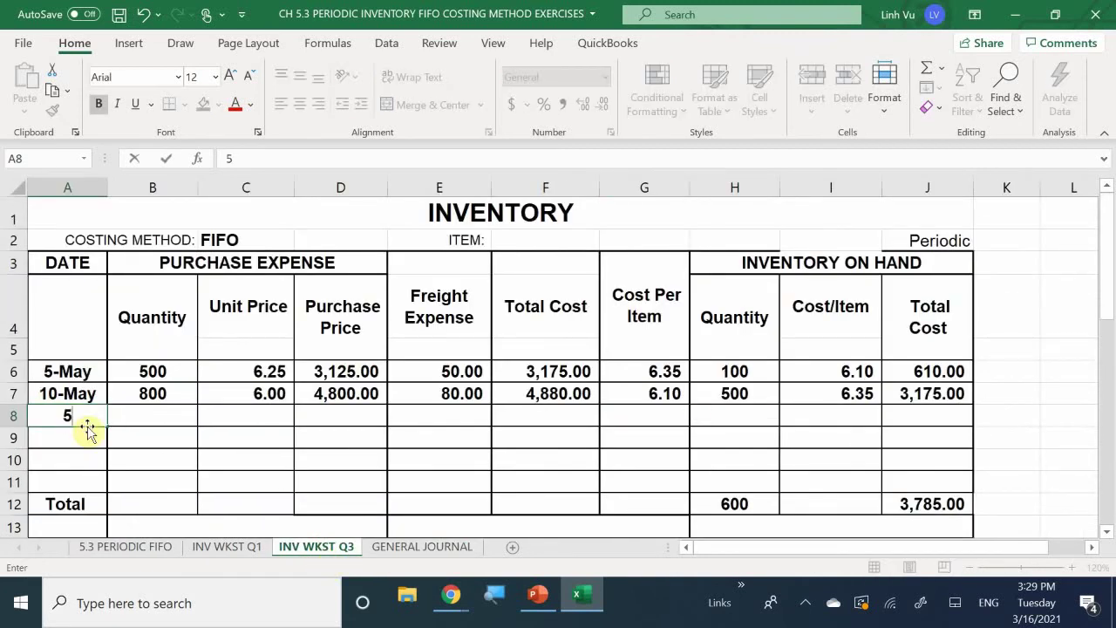
type("/20")
key("Tab")
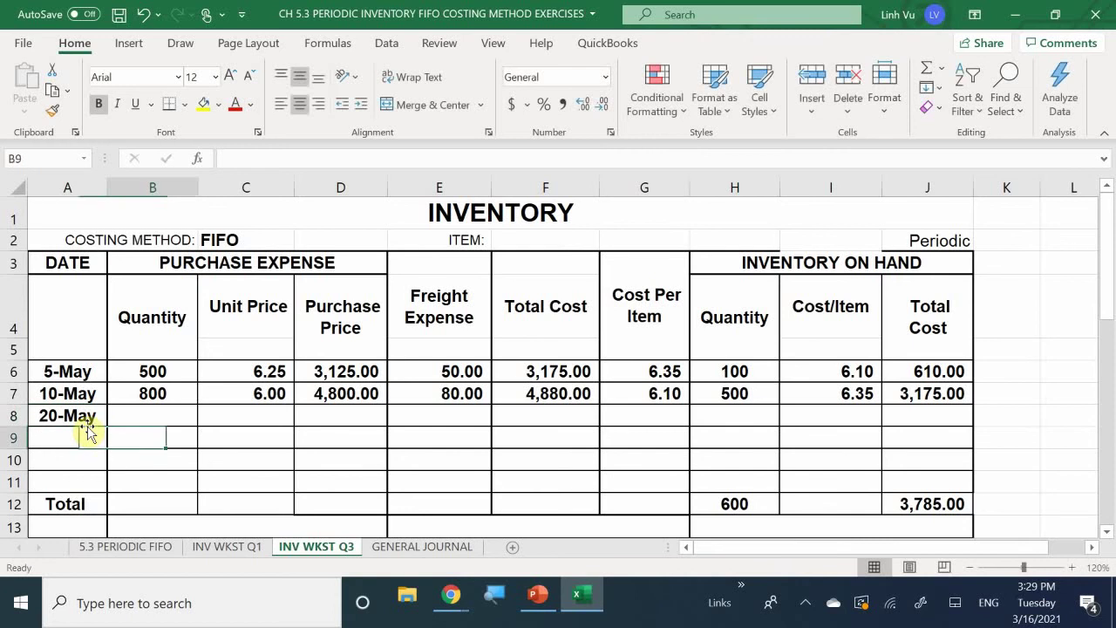
type("300")
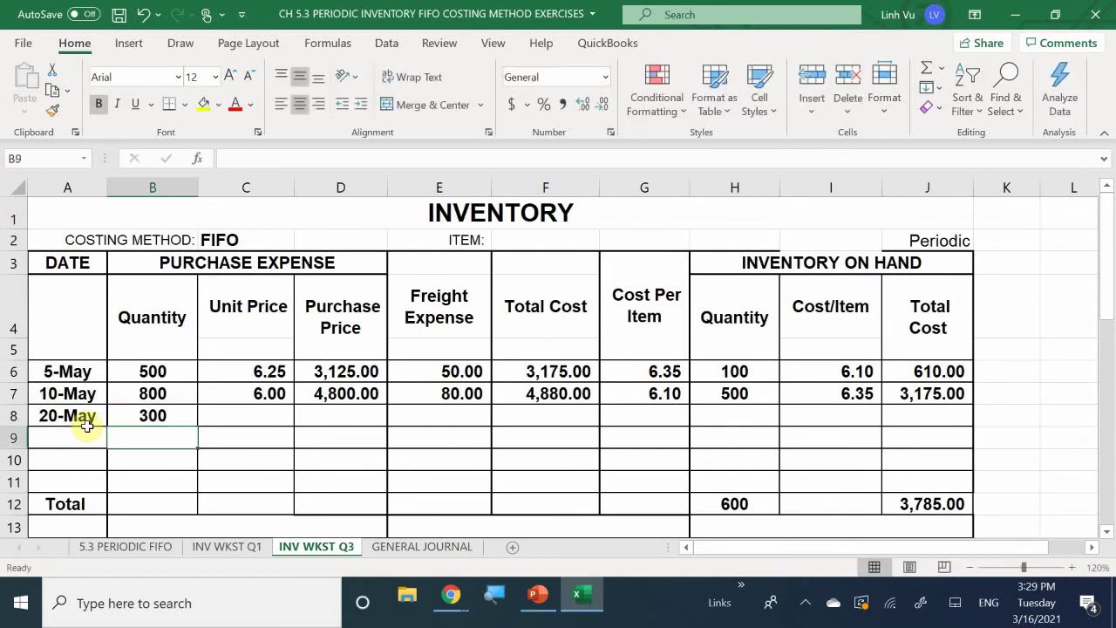
Enter the 20 May unit price 6.15 in C8 and the freight expense 15 in E8
key("Tab")
type("6.5")
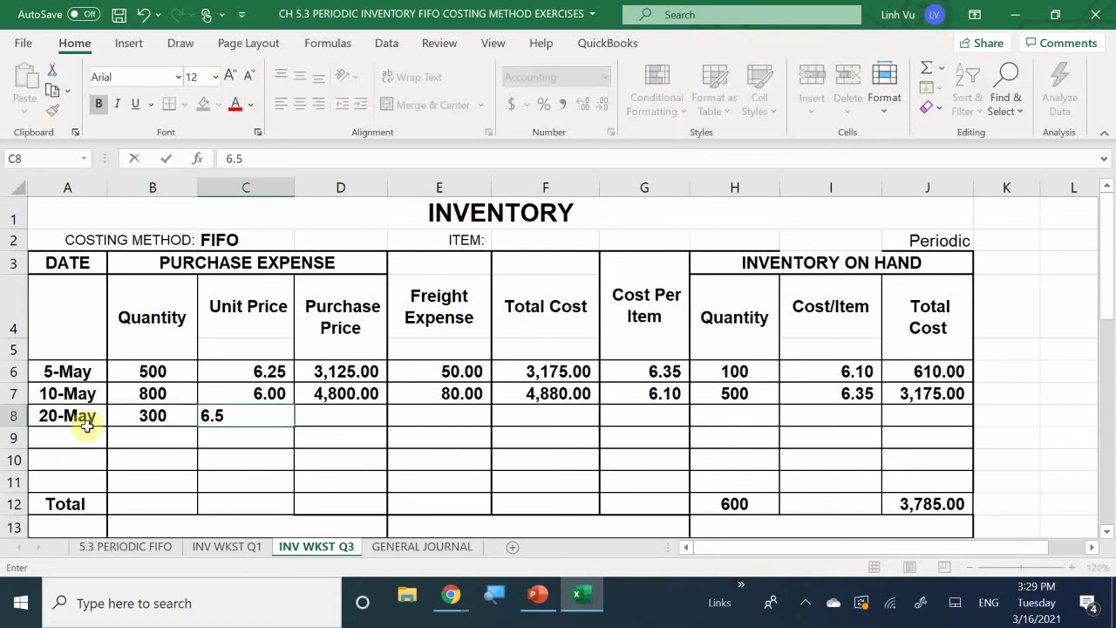
key("BackSpace")
type("15")
key("Return")
key("Right")
key("Up")
type("15")
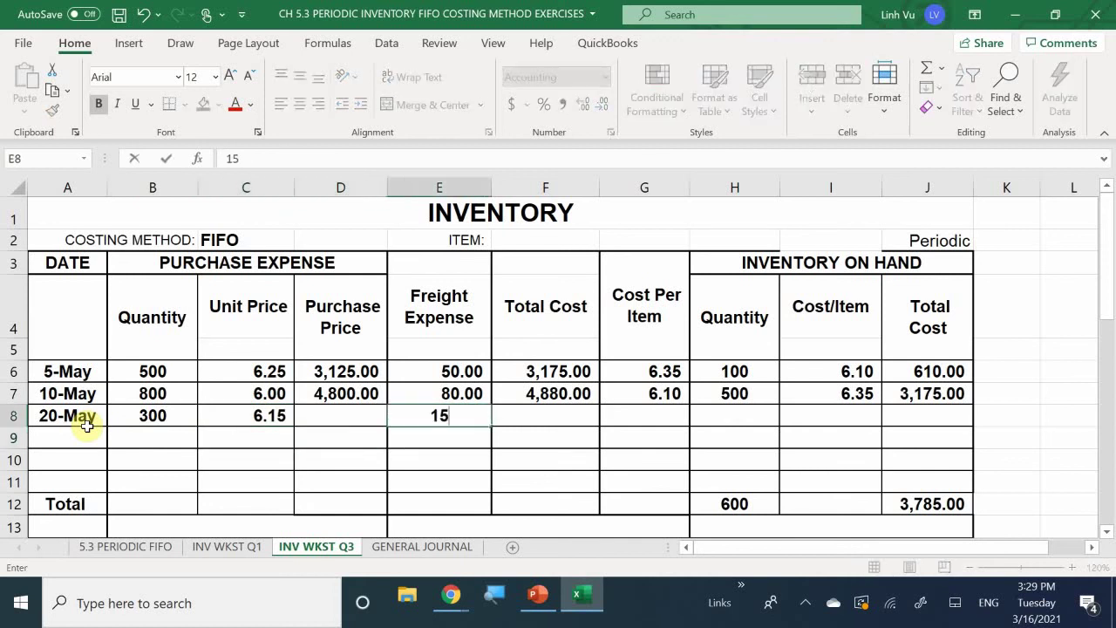
key("Return")
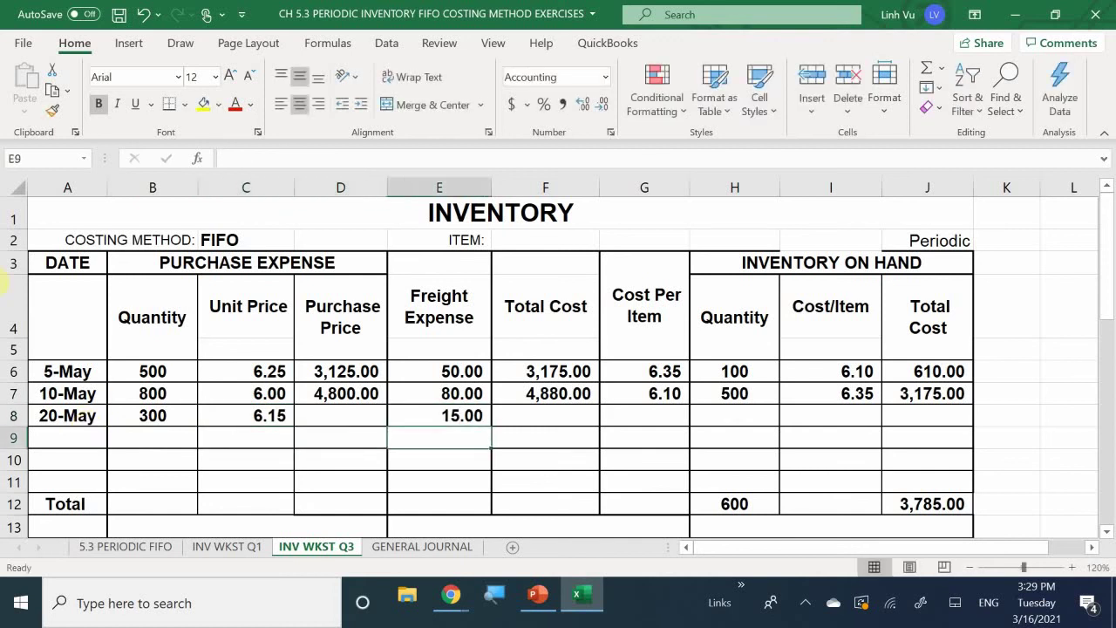
Recheck the exercise data, and fill the purchase price formula from D7 into D8 and the total cost formula from F7 into F8
left_click(134, 543)
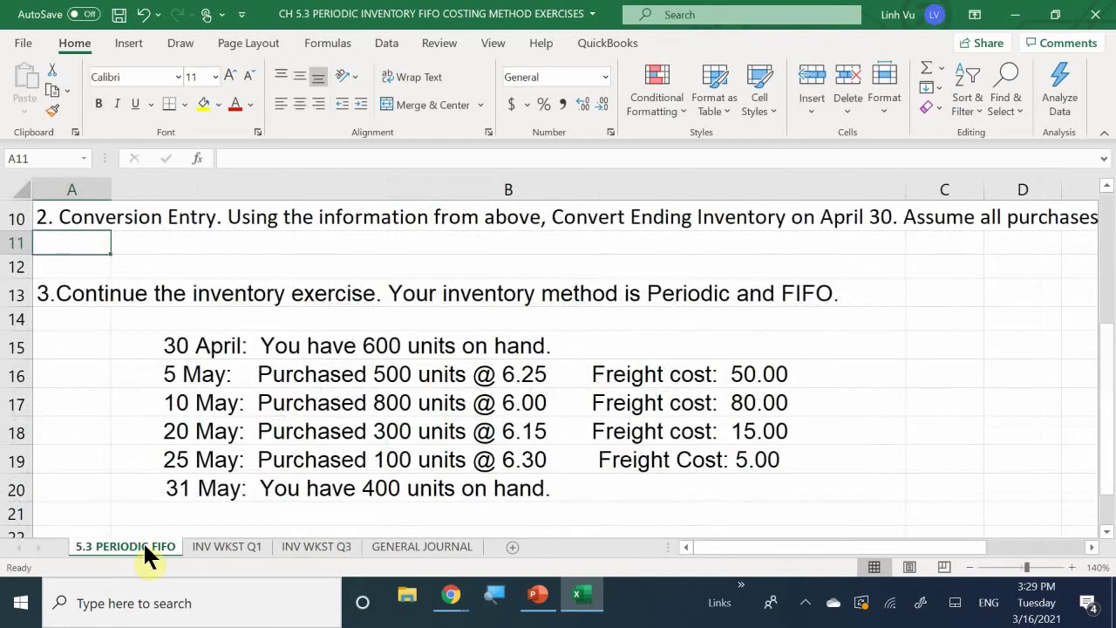
left_click(284, 547)
left_click(349, 396)
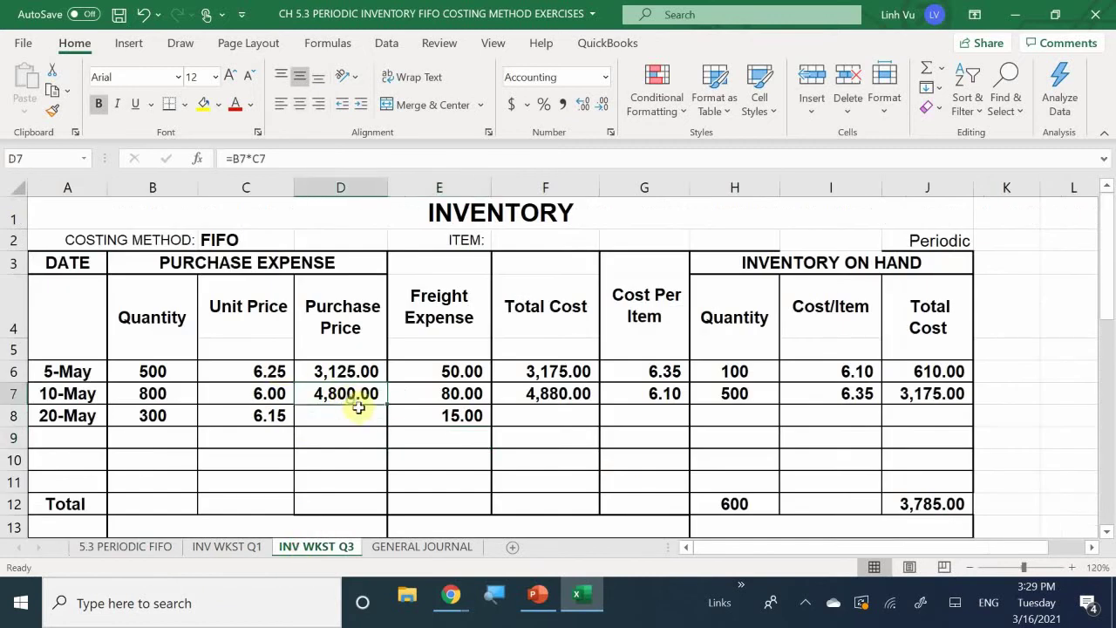
left_click_drag(382, 406, 386, 426)
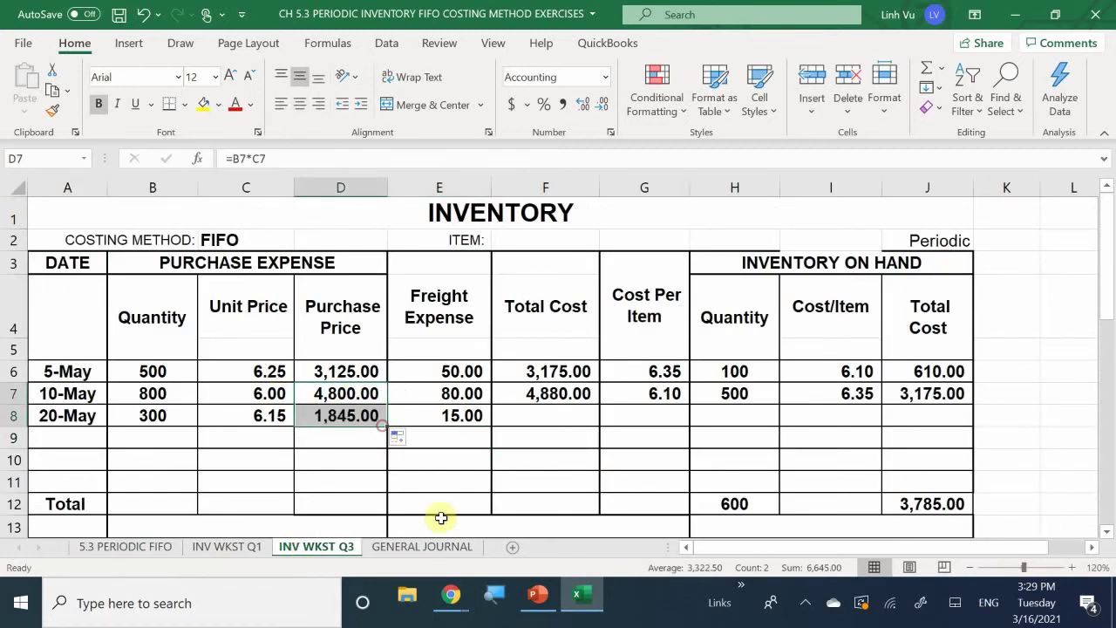
left_click(540, 397)
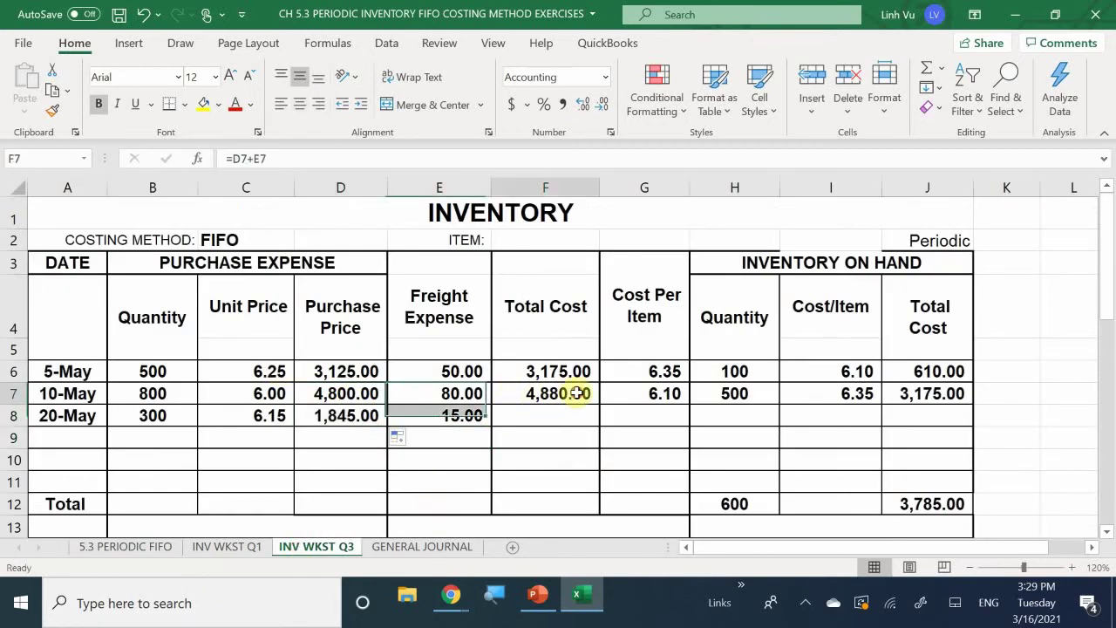
left_click_drag(598, 406, 596, 429)
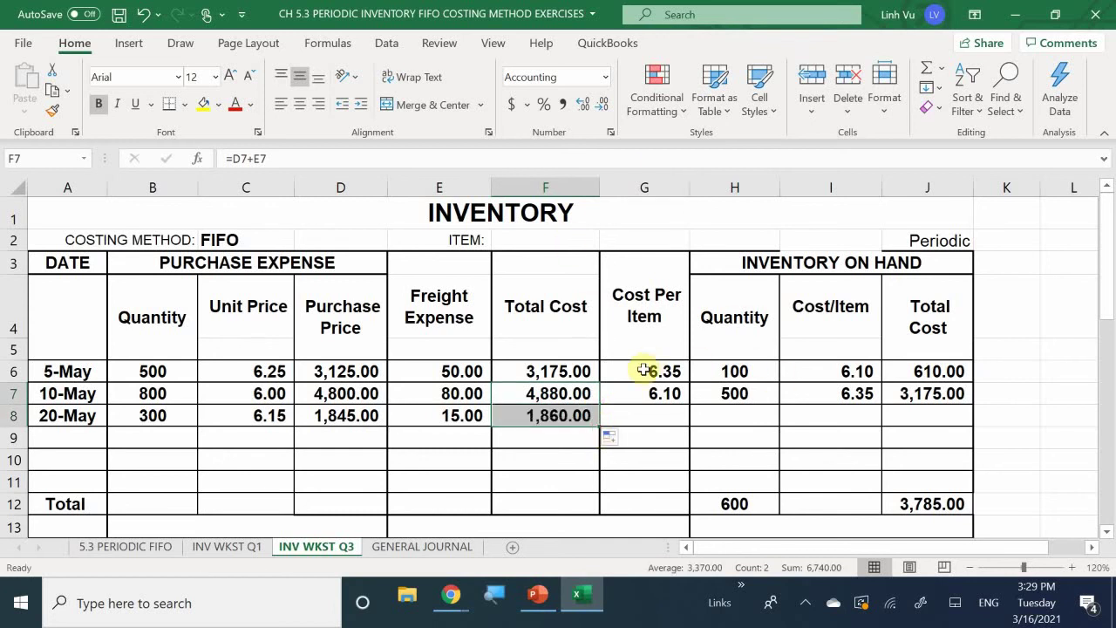
Fill the cost per item formula from G7 into G8 for the 20 May purchase
left_click(673, 393)
left_click_drag(689, 406, 687, 425)
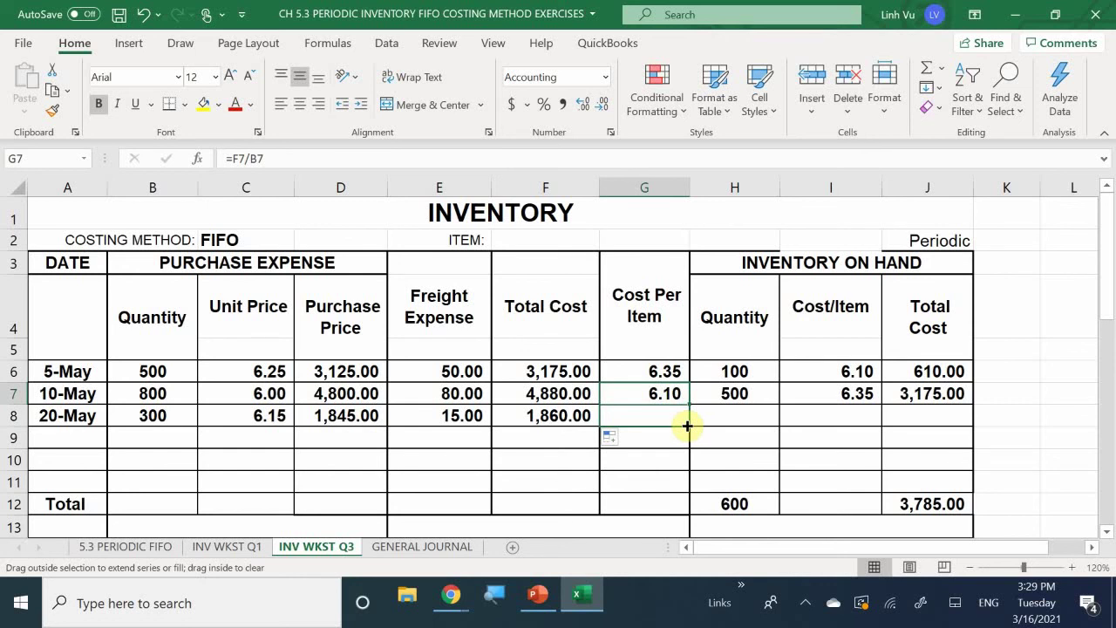
left_click_drag(687, 426, 686, 428)
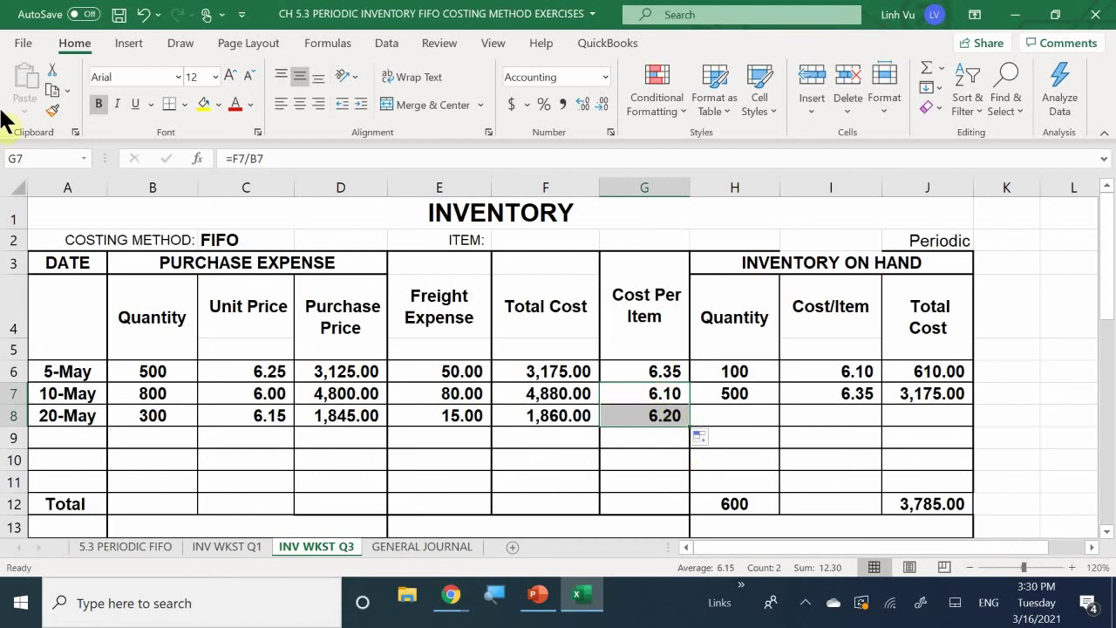
Check the 25 May purchase in the exercise sheet and enter date 5/25 in A9 and quantity 100 in B9 of INV WKST Q3
left_click(115, 548)
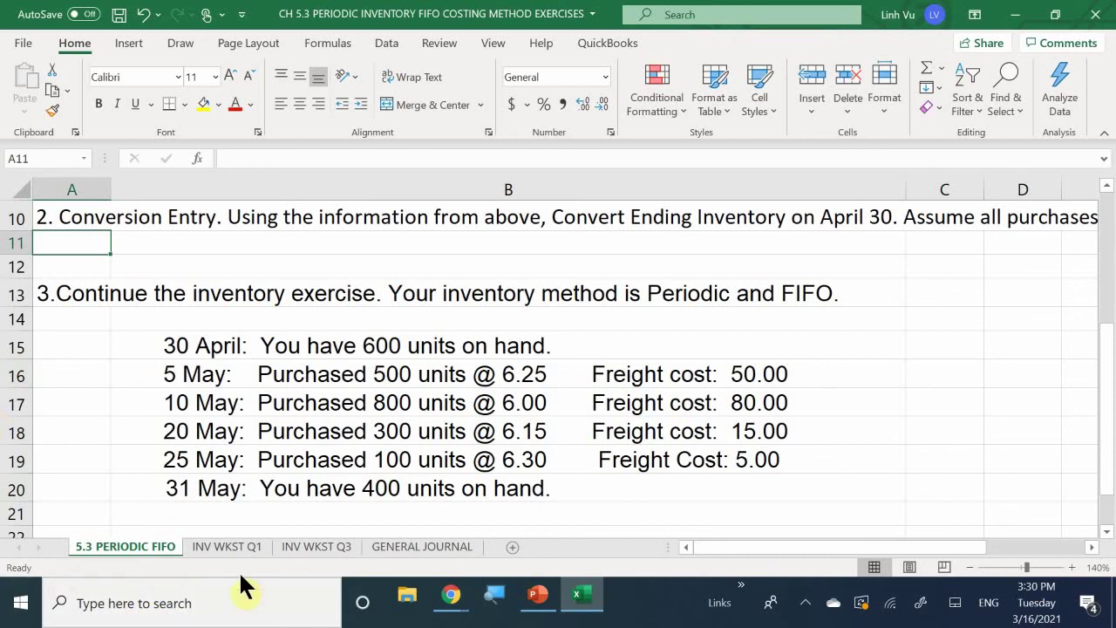
left_click(315, 542)
left_click(74, 438)
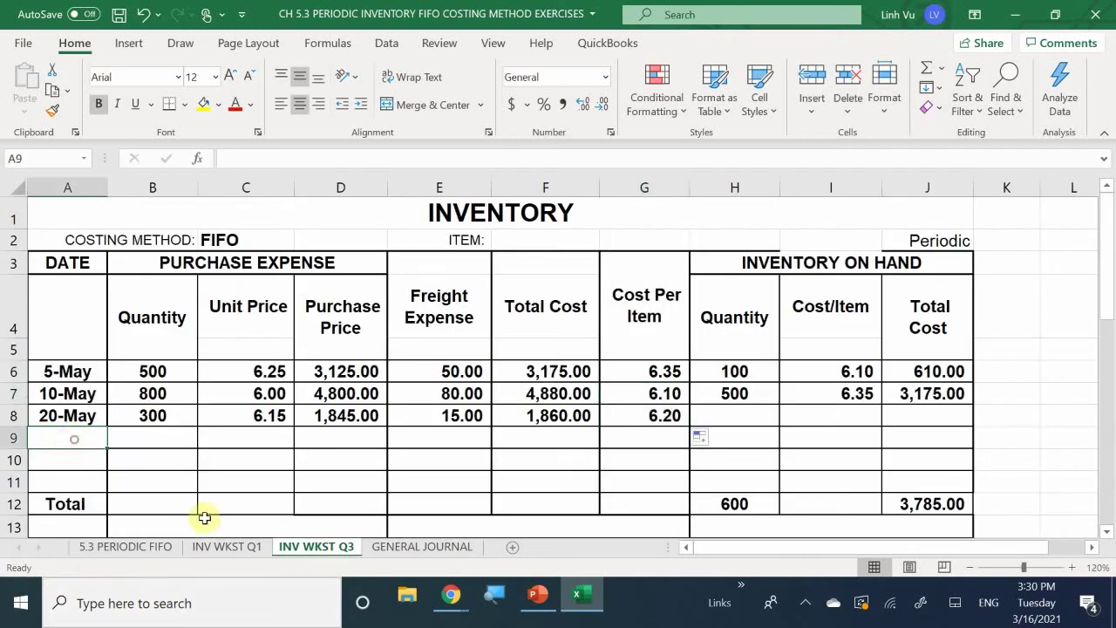
type("6/")
key("BackSpace")
key("BackSpace")
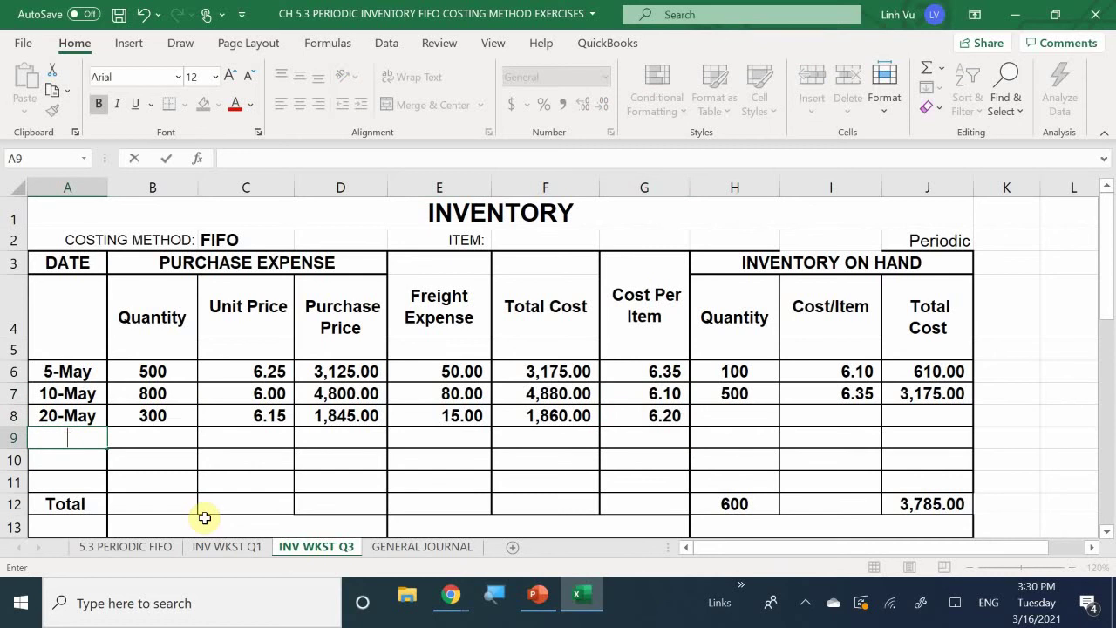
type("5/25")
key("Return")
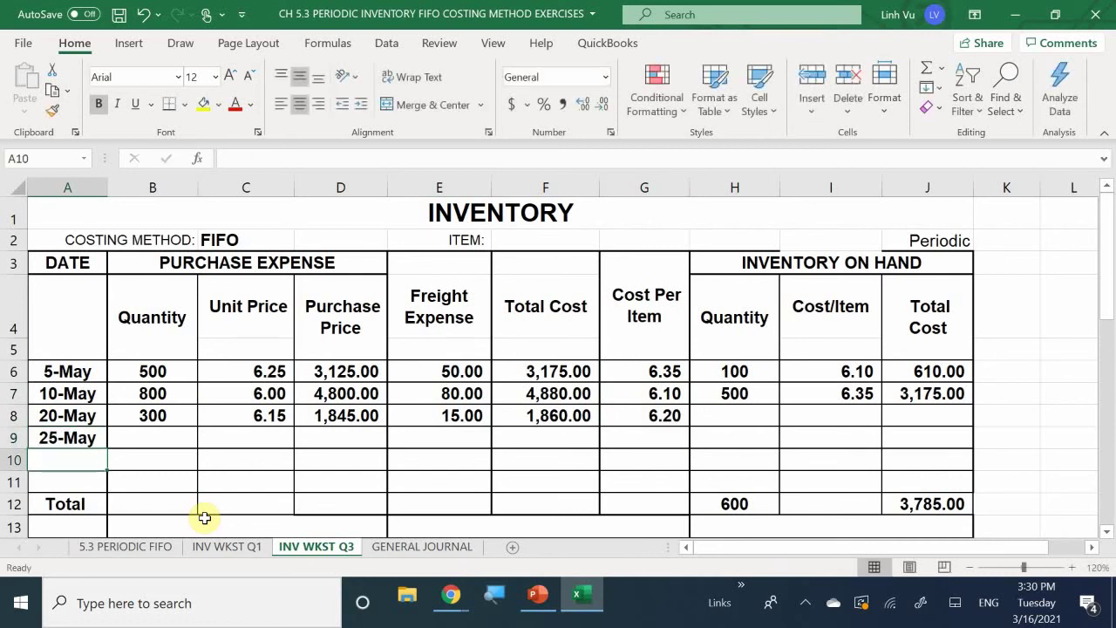
key("Right")
key("Up")
type("100")
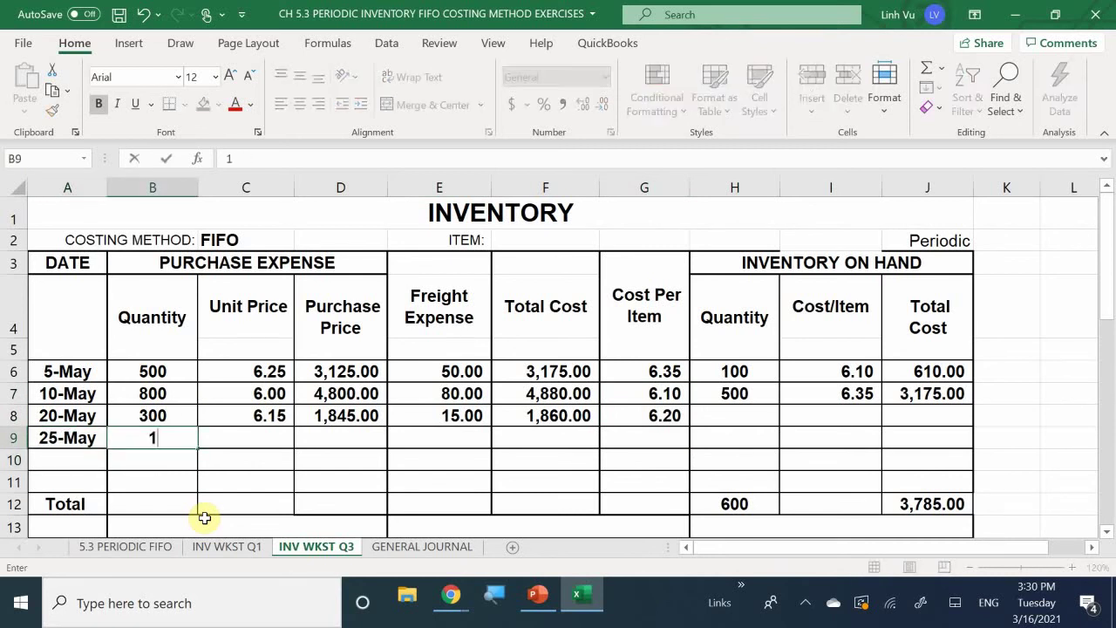
key("Return")
Enter the 25 May unit price 6.30 in C9
key("Right")
key("Up")
type("6.25")
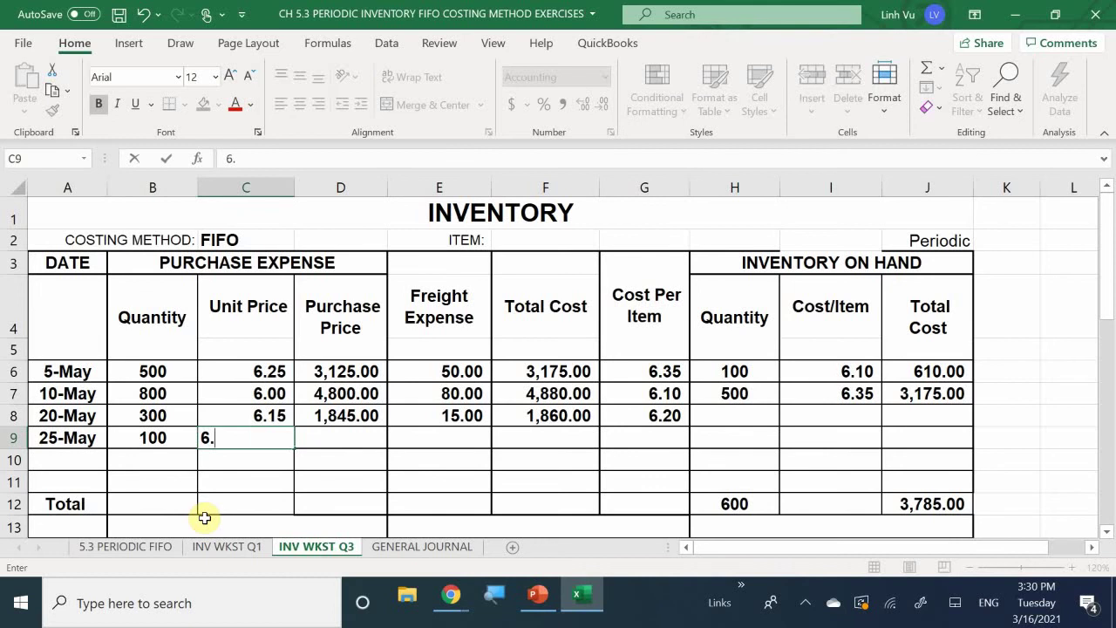
key("Return")
key("Up")
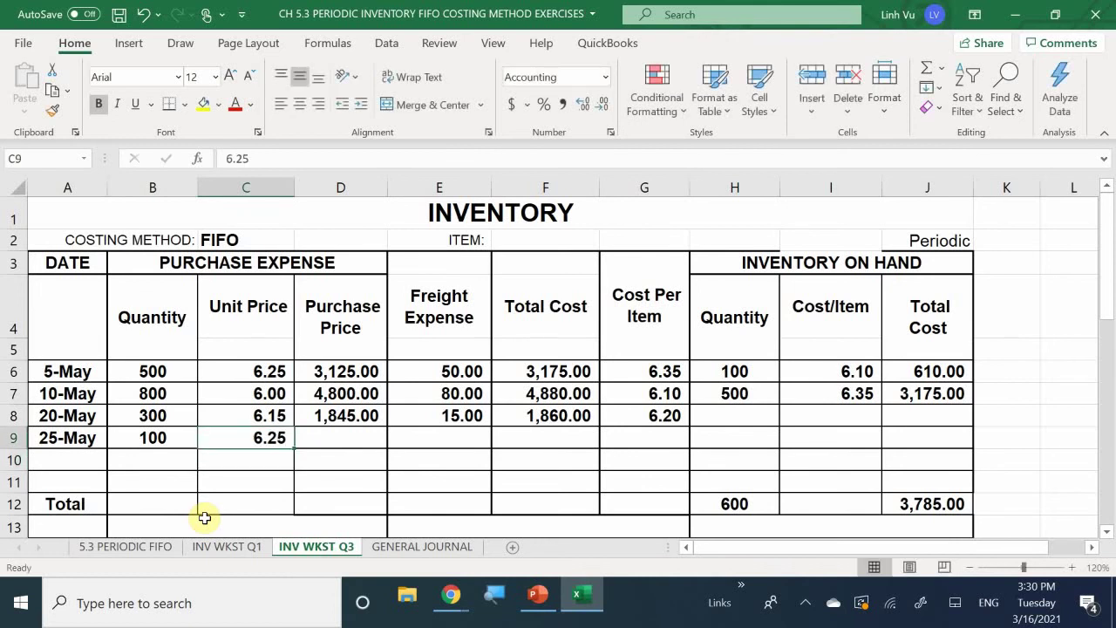
type("6.30")
key("Return")
Enter the 25 May freight expense 5 in E9
key("Right")
key("Right")
key("Up")
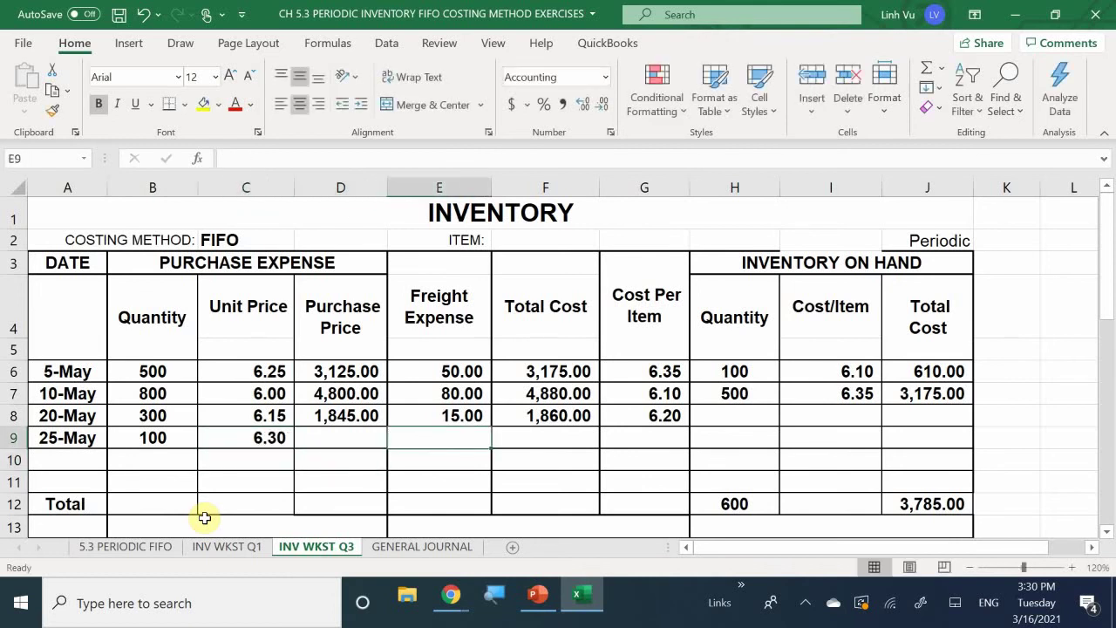
type("5")
key("Return")
Calculate the 25 May purchase price in D9 with the formula =B9*C9
key("Left")
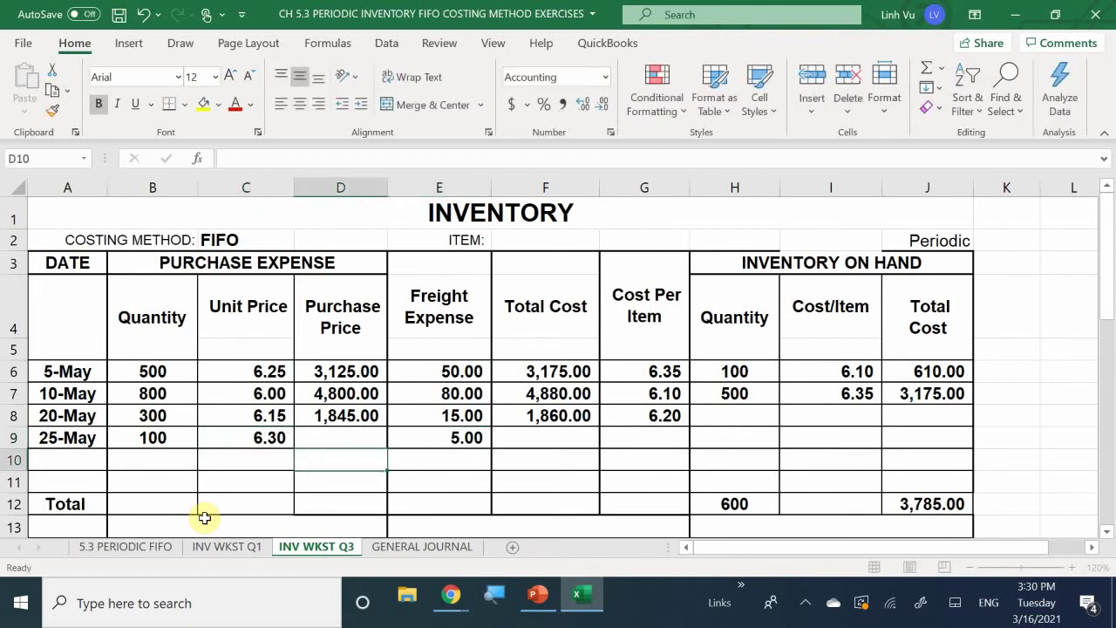
key("Up")
type("=")
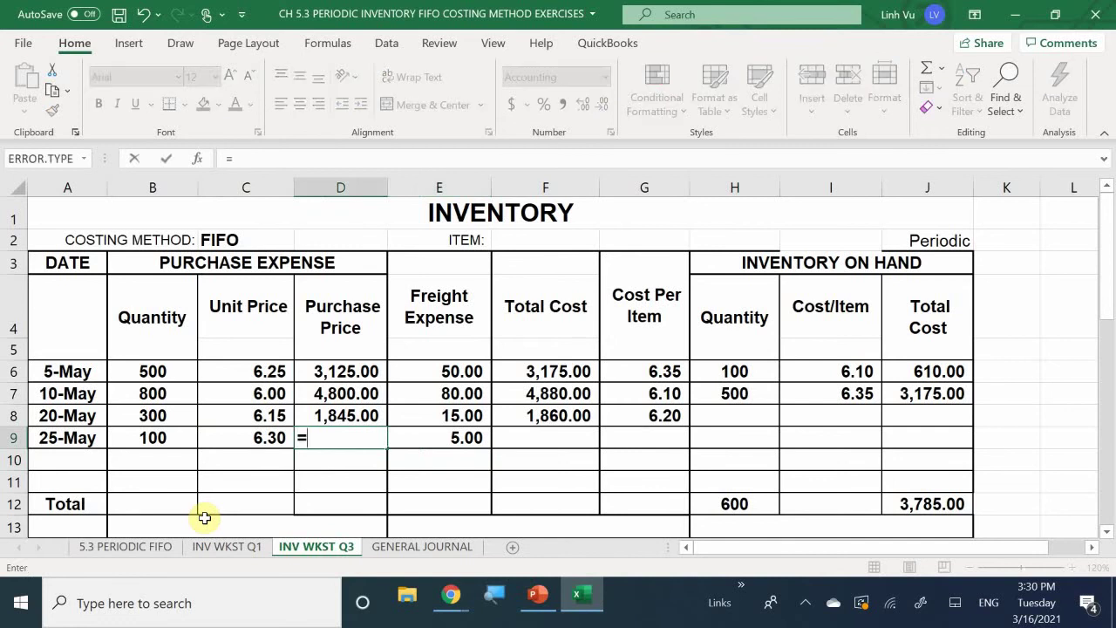
key("Left")
key("Left")
type("*")
key("Left")
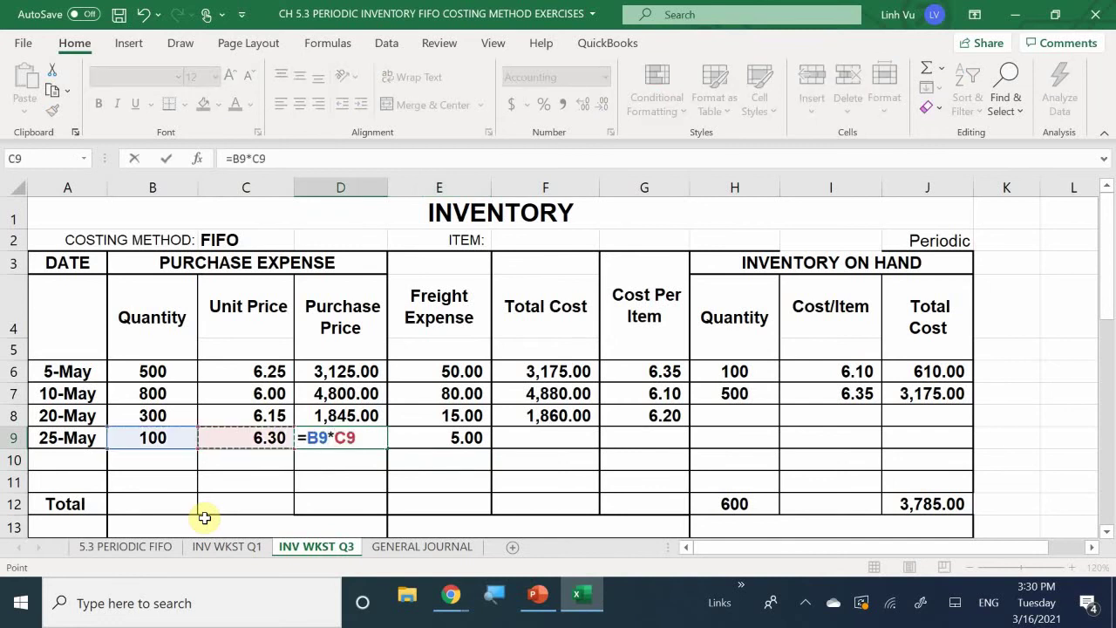
key("Return")
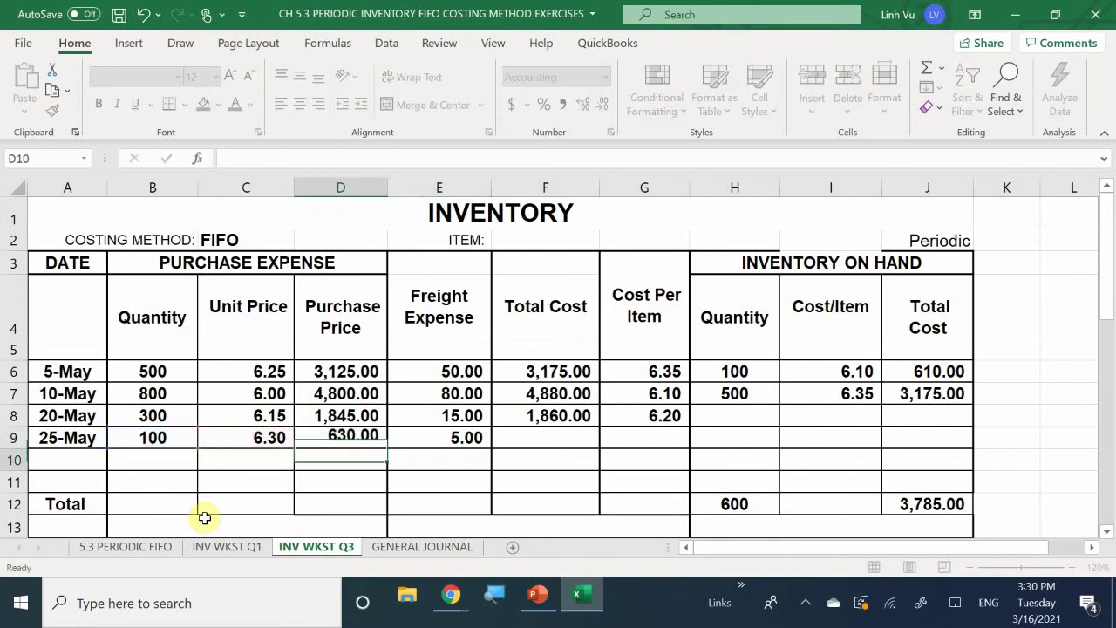
Fill the total cost formula from F8 into F9 and the cost per item formula from G8 into G9
key("Right")
key("Right")
key("Up")
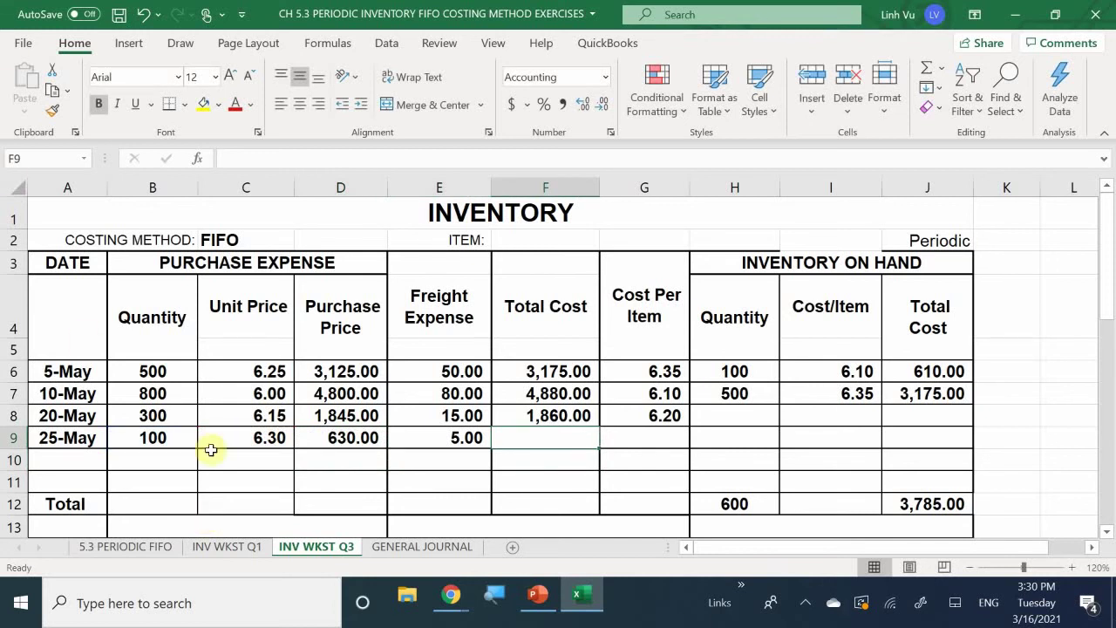
left_click(571, 413)
left_click_drag(600, 429, 600, 450)
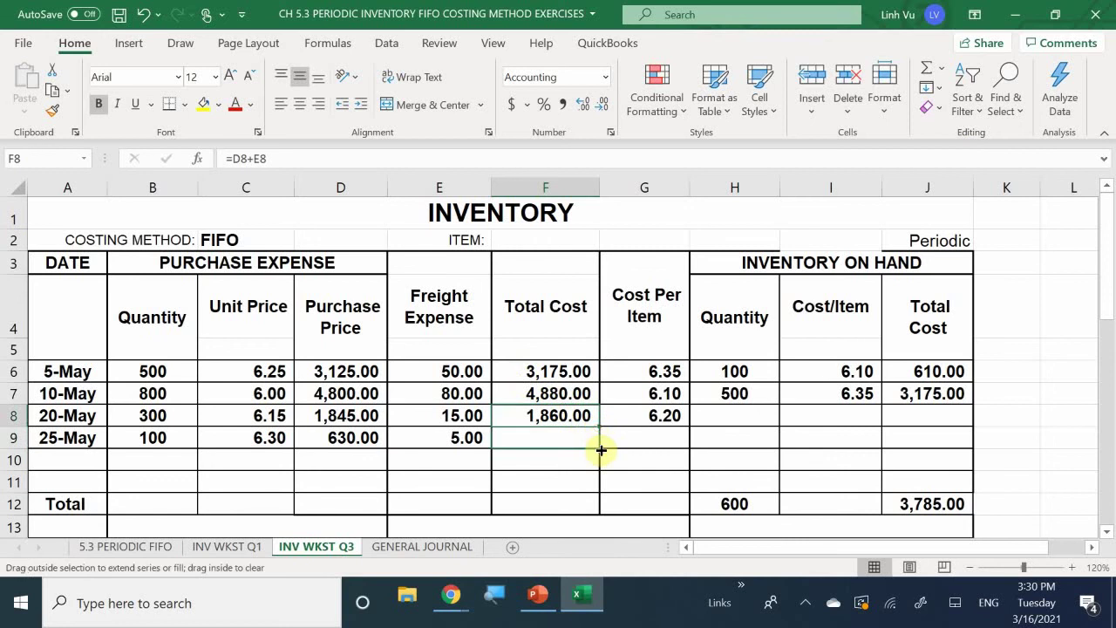
left_click(667, 413)
left_click_drag(690, 428, 692, 446)
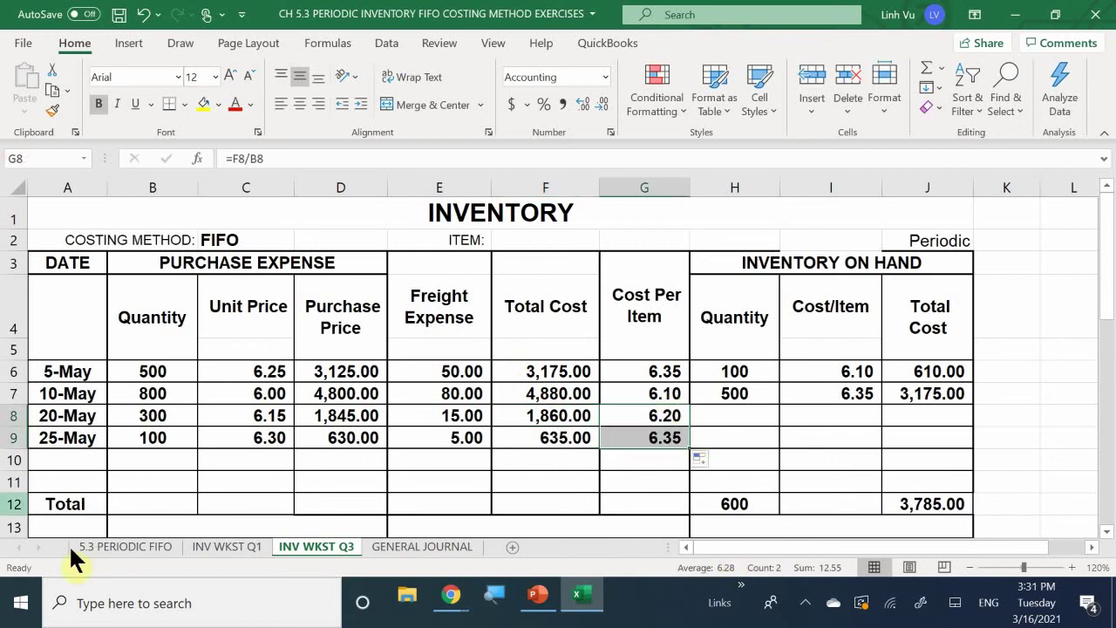
Check the 31 May units on hand in the exercise sheet and enter 400 as the Ending Bal quantity in C26
left_click(108, 544)
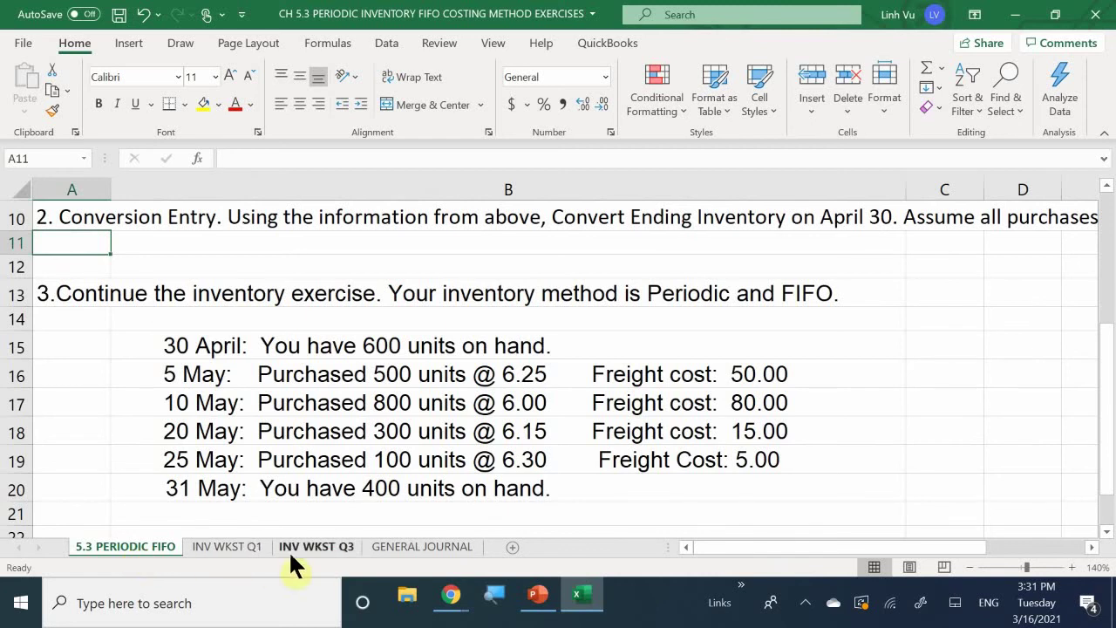
left_click(329, 551)
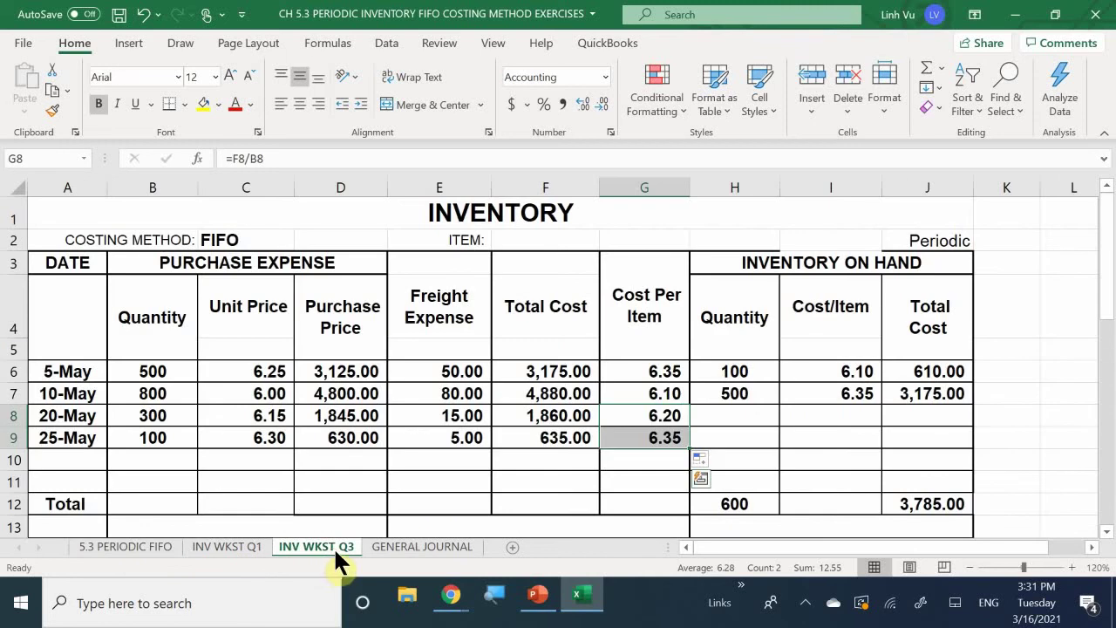
scroll(127, 466, "down", 5)
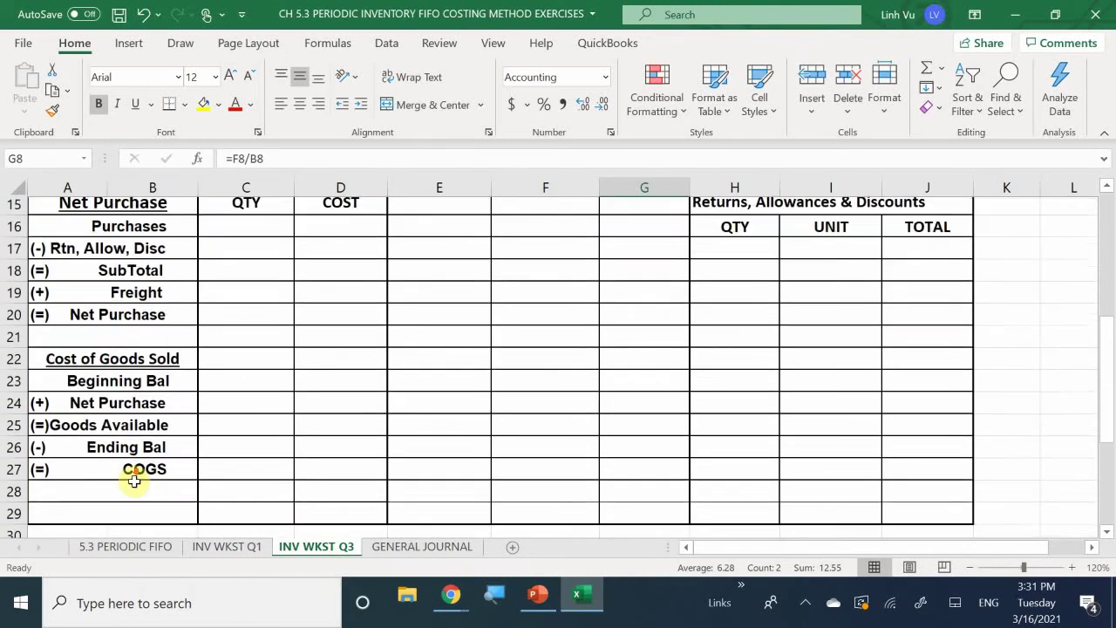
scroll(135, 475, "down", 1)
scroll(135, 473, "up", 1)
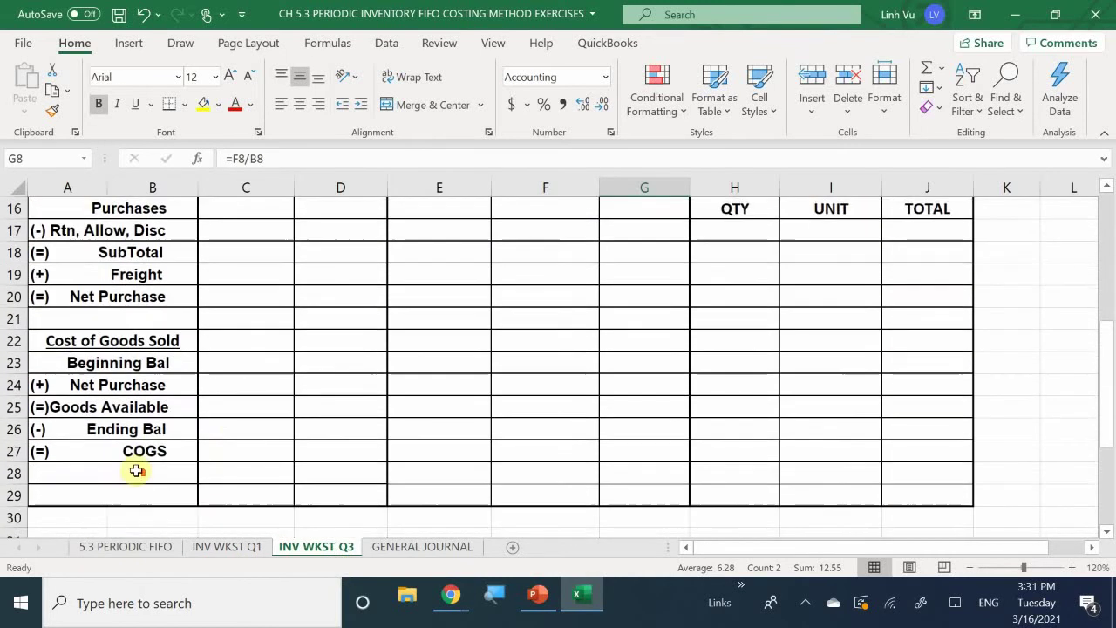
left_click(239, 428)
type("400")
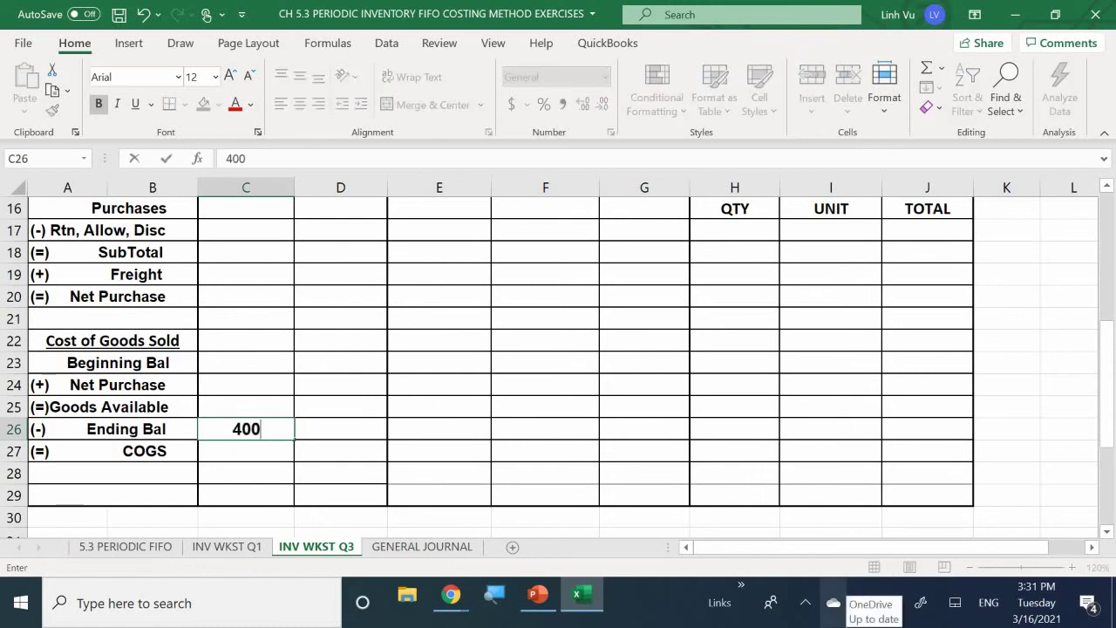
key("Return")
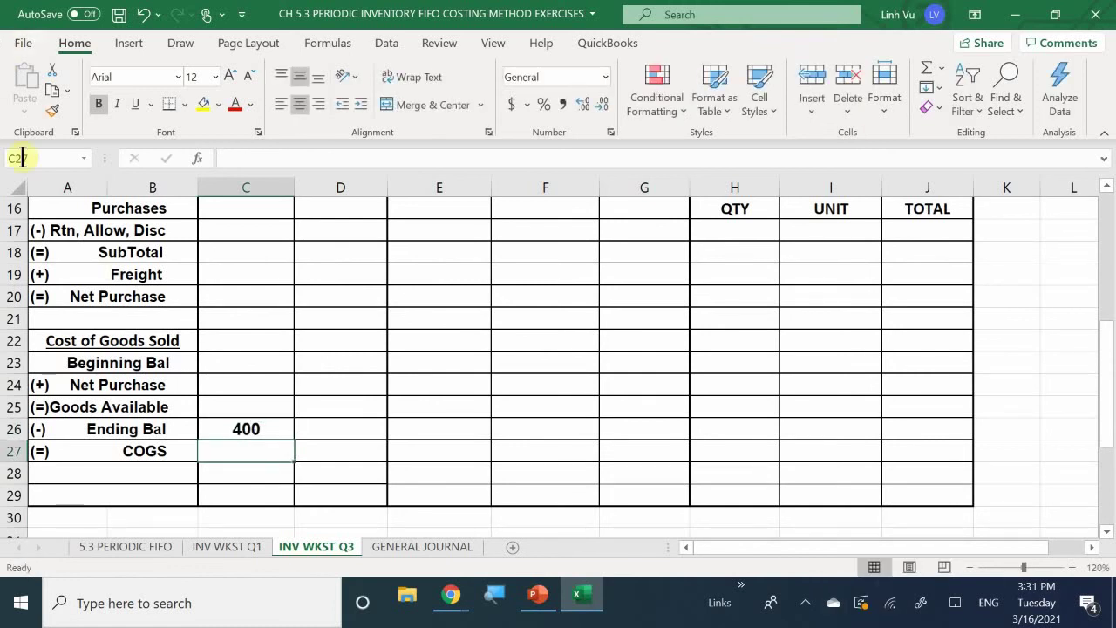
Total the purchased quantities in B12 with a SUM formula over B6:B10
scroll(374, 419, "up", 5)
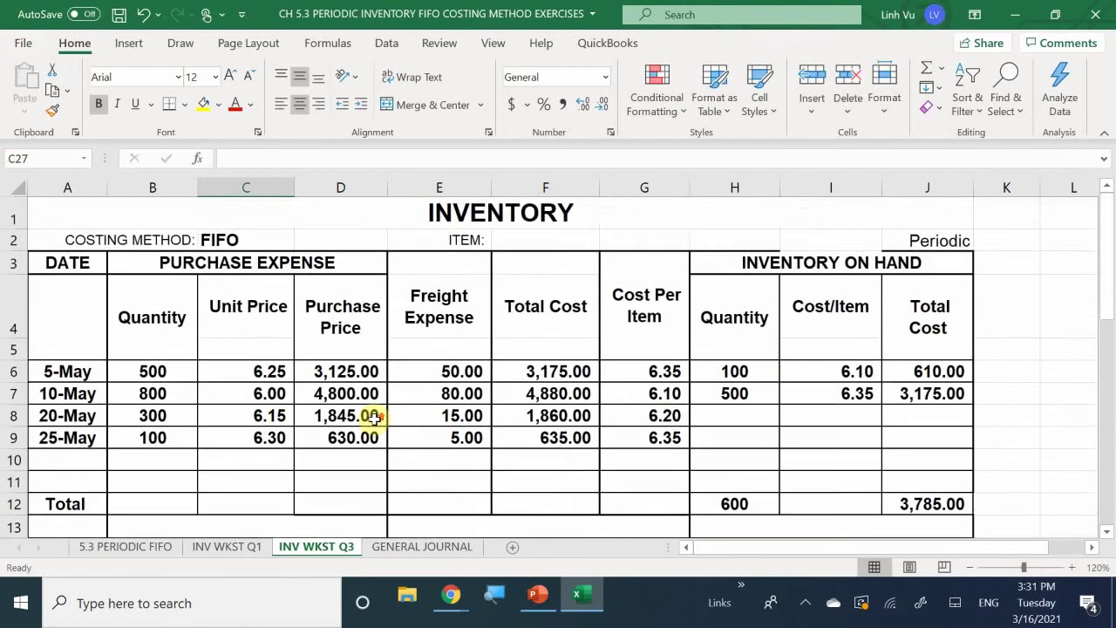
scroll(374, 419, "down", 1)
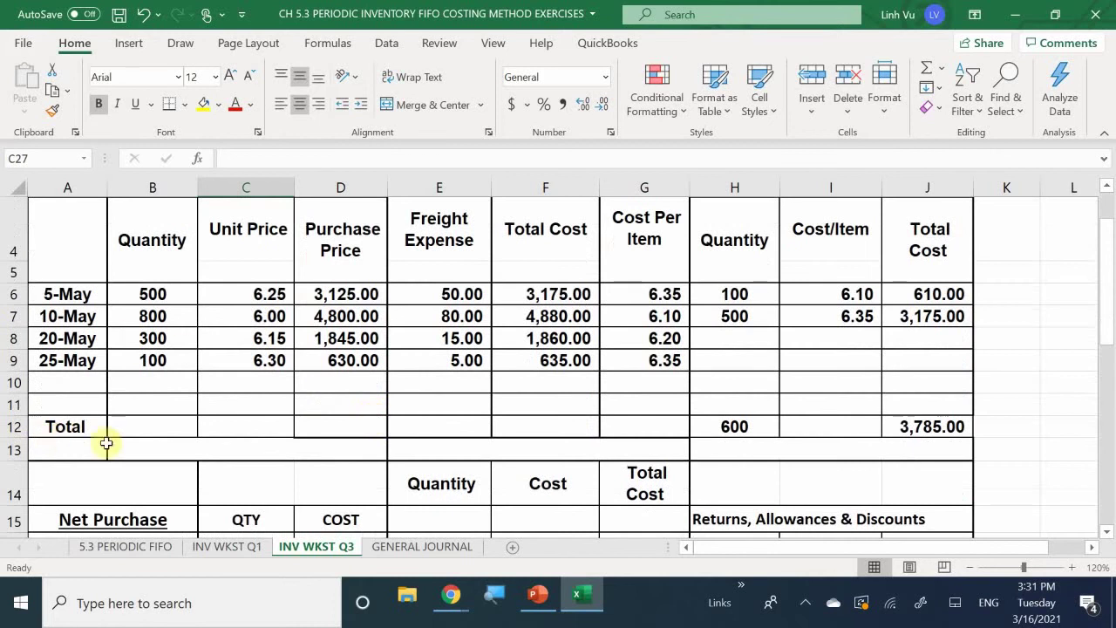
scroll(122, 449, "up", 1)
left_click(155, 506)
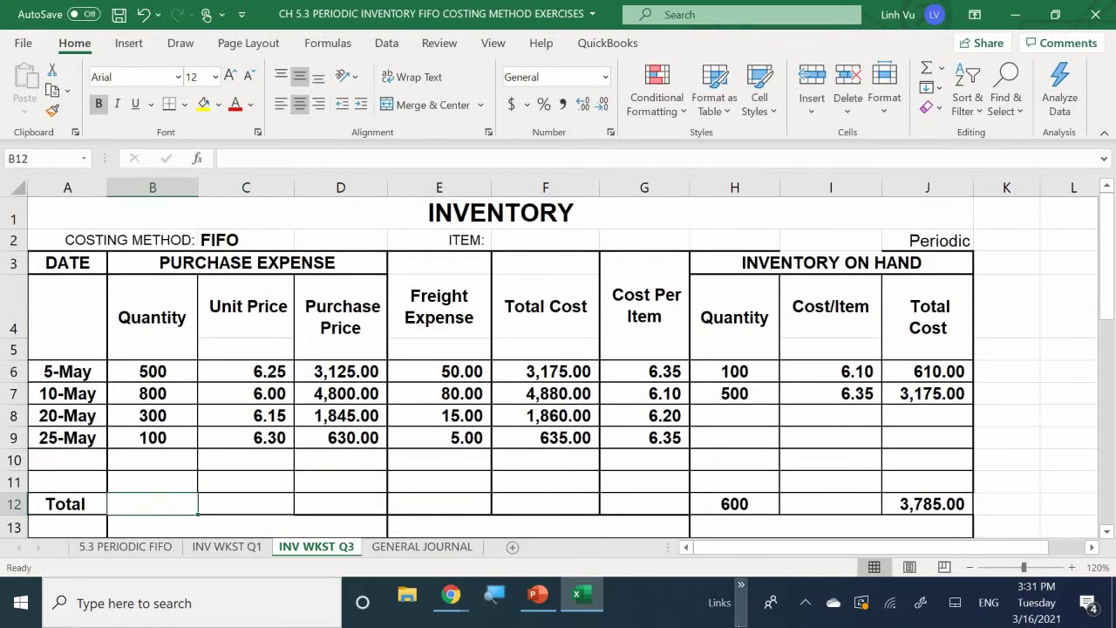
type("=")
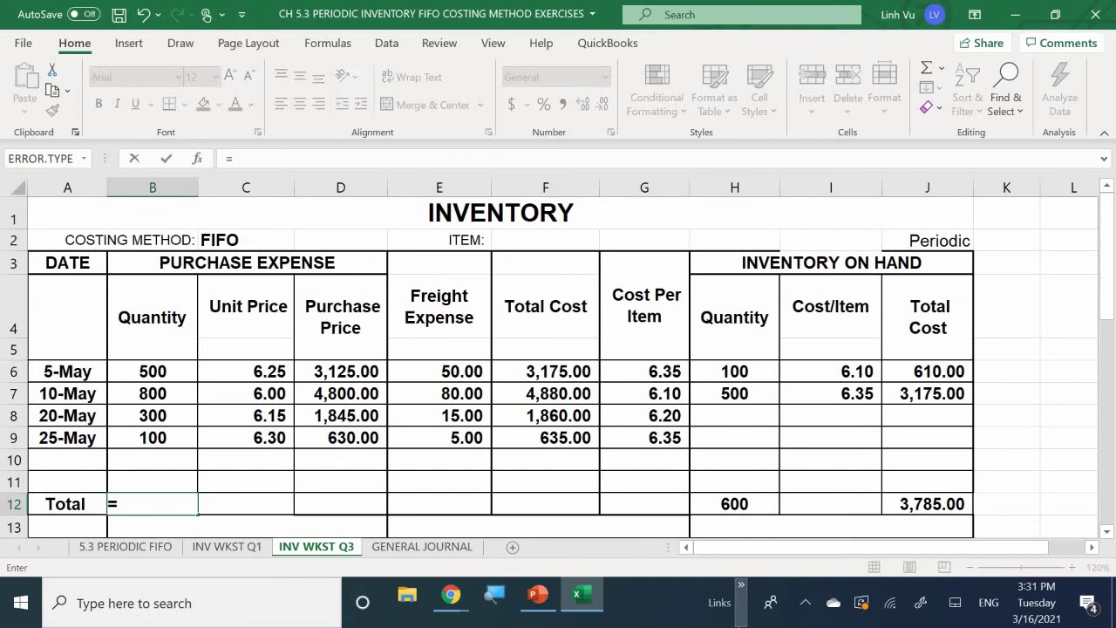
type("SUM(")
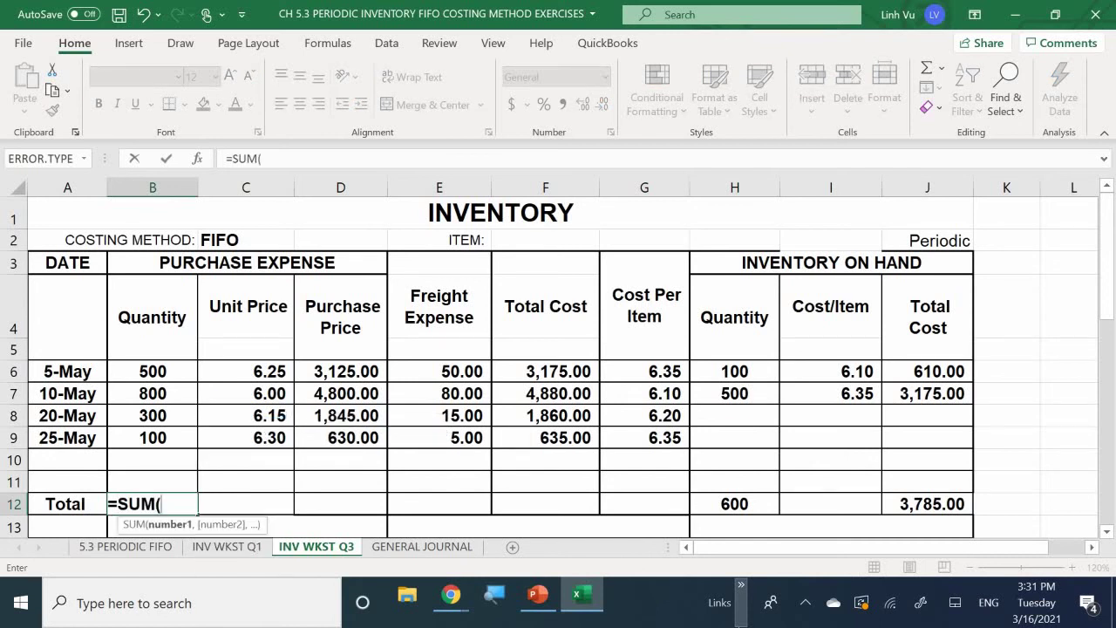
key("Up")
key("Up")
key("Up")
key("Up")
key("Up")
left_click_drag(153, 372, 174, 459)
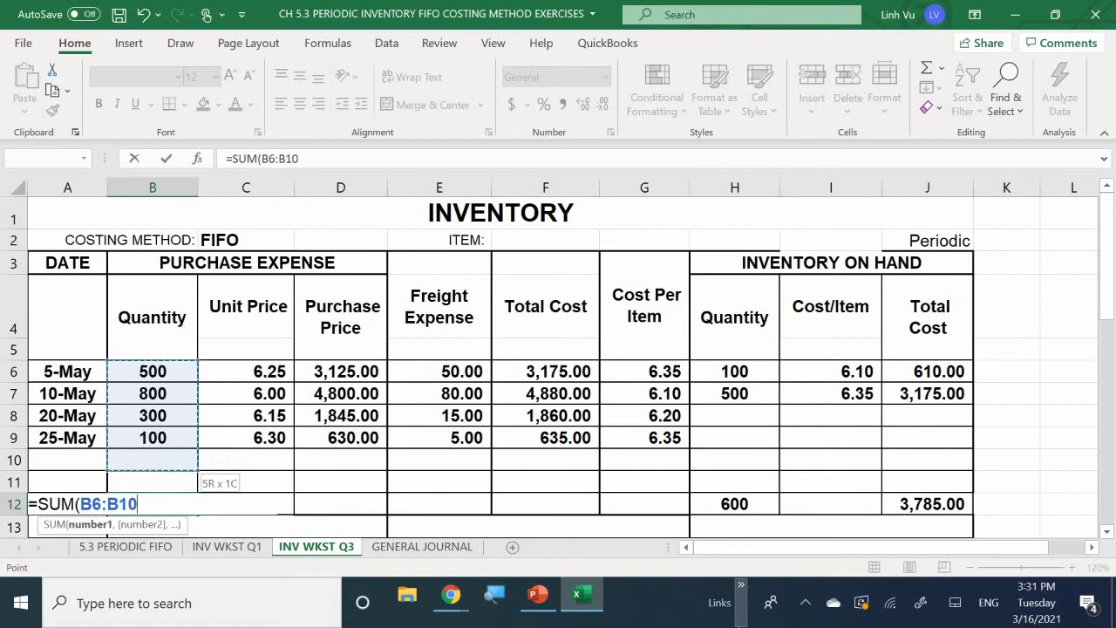
key("Return")
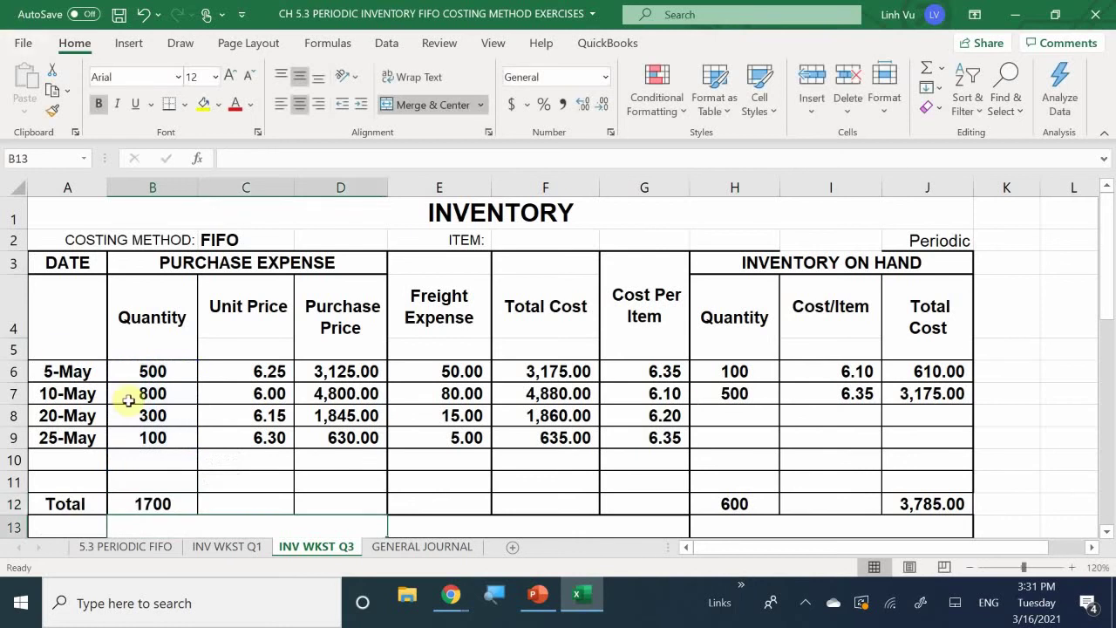
Fill the total formula from B12 across to D12, and clear the unit price total in C12
left_click(172, 503)
left_click_drag(196, 515, 387, 515)
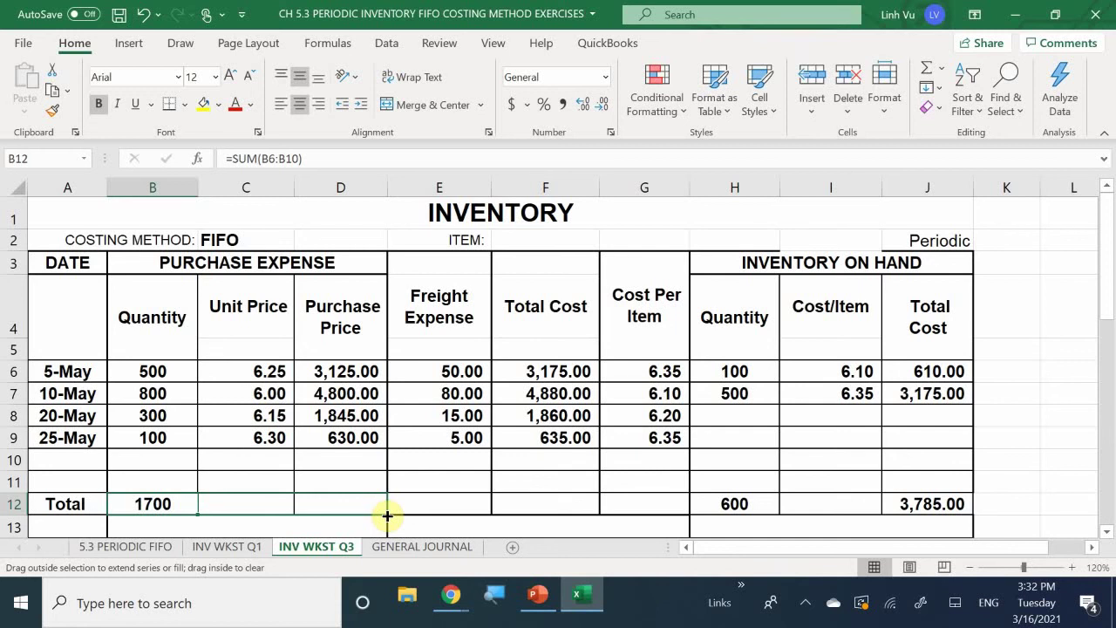
left_click_drag(387, 516, 387, 515)
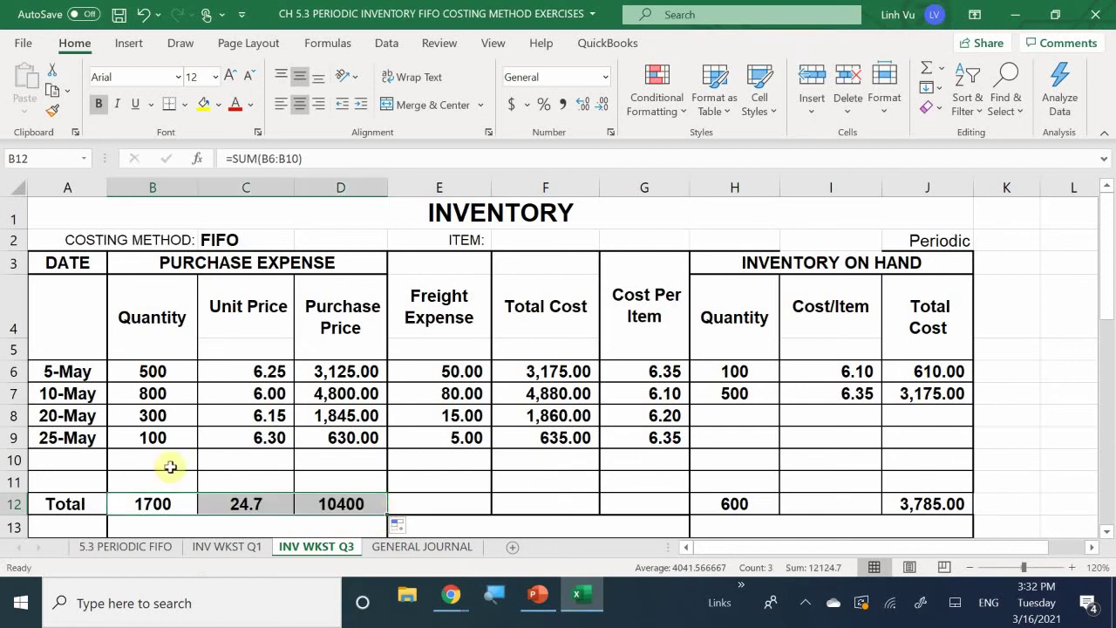
left_click(335, 504)
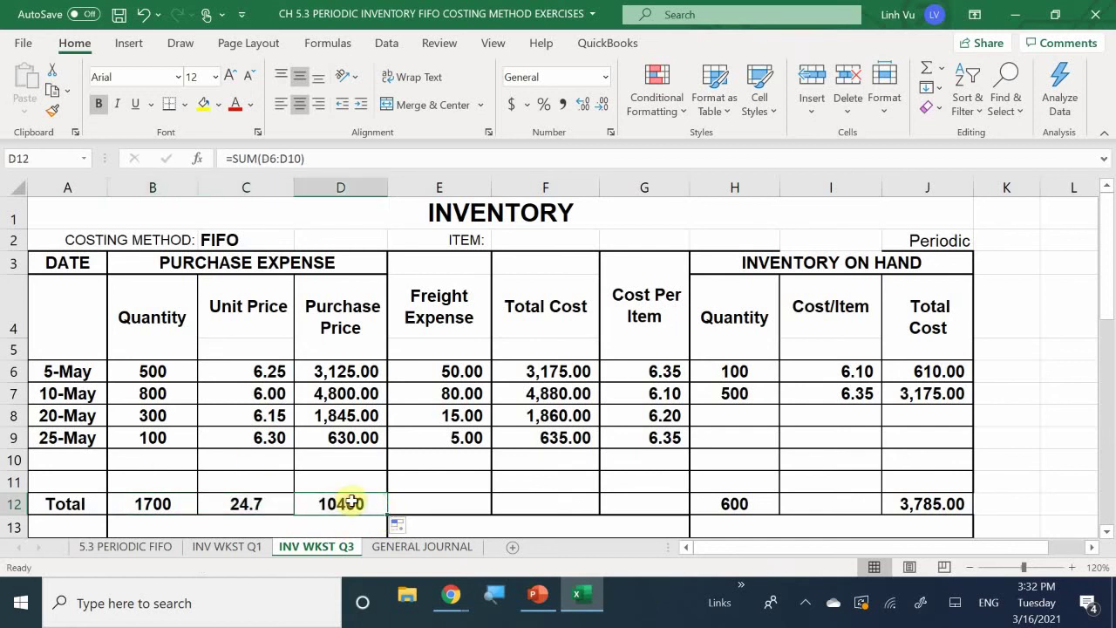
left_click(233, 504)
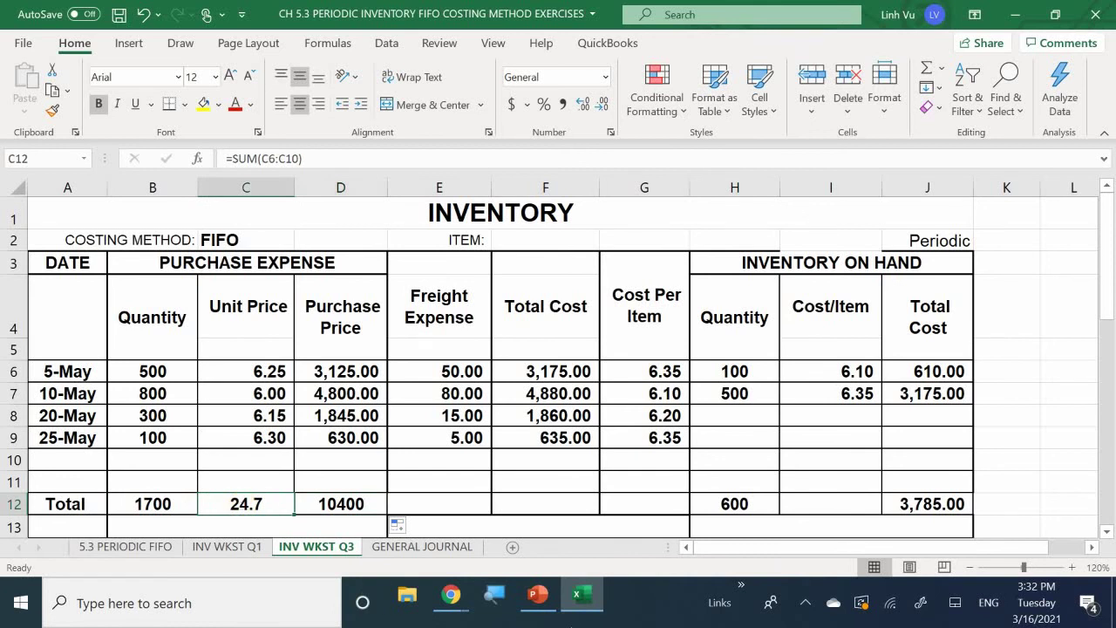
key("BackSpace")
key("Return")
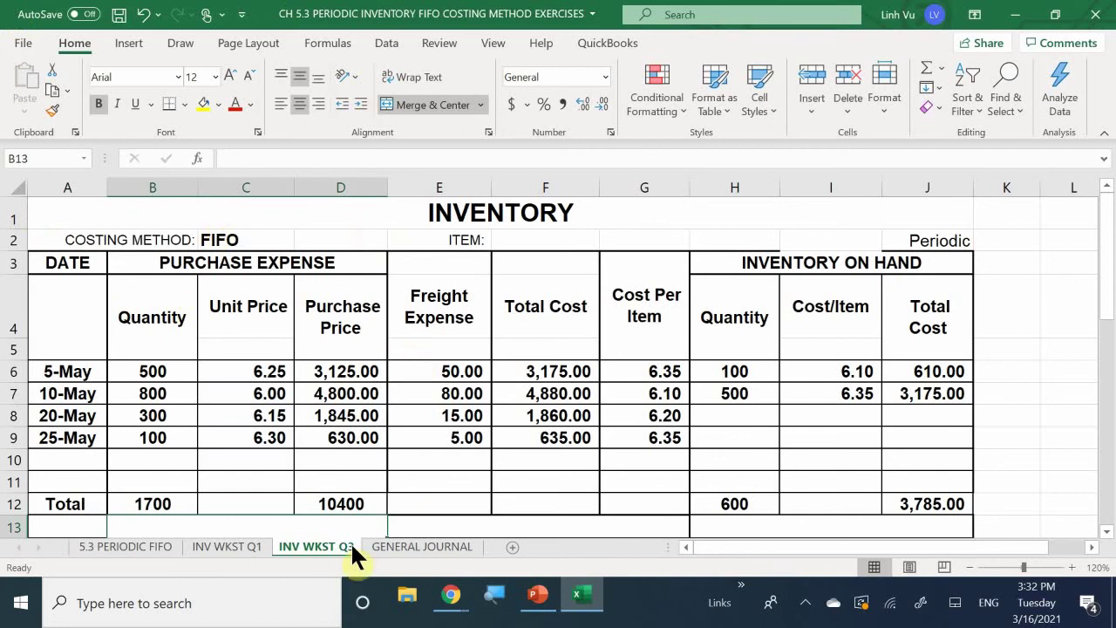
Apply the comma number style to the total cells D12:F12
left_click(347, 502)
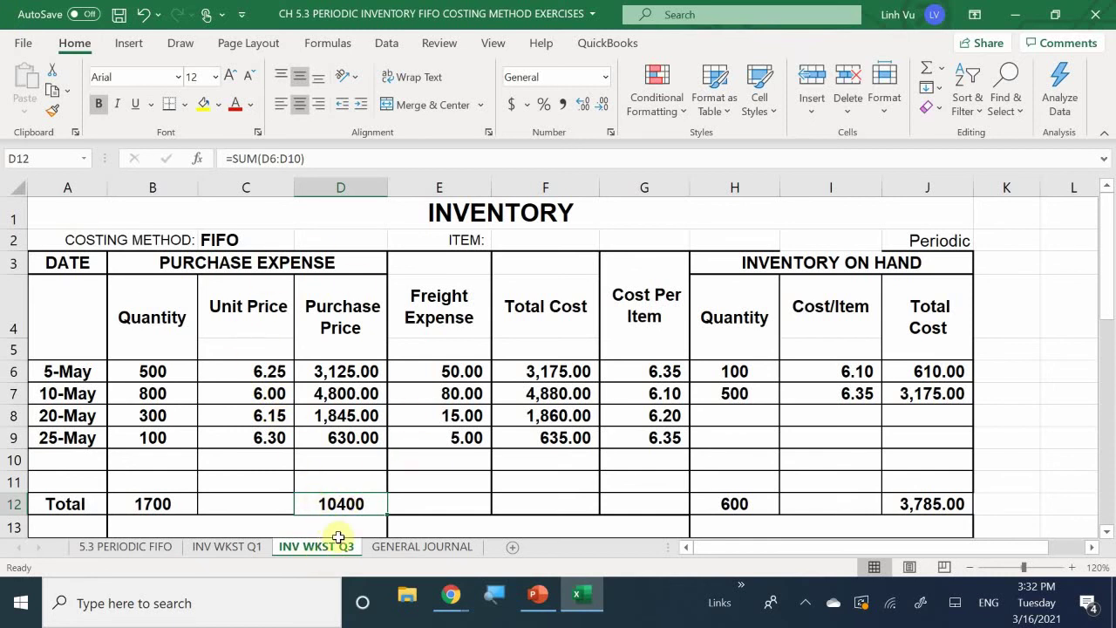
left_click_drag(325, 510, 560, 508)
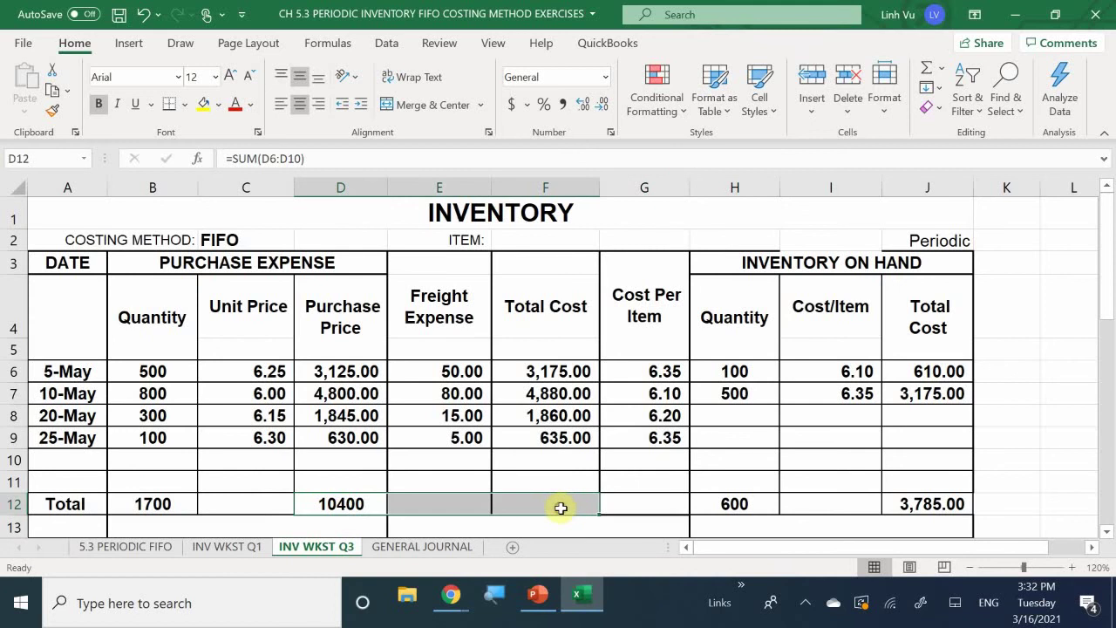
left_click(565, 103)
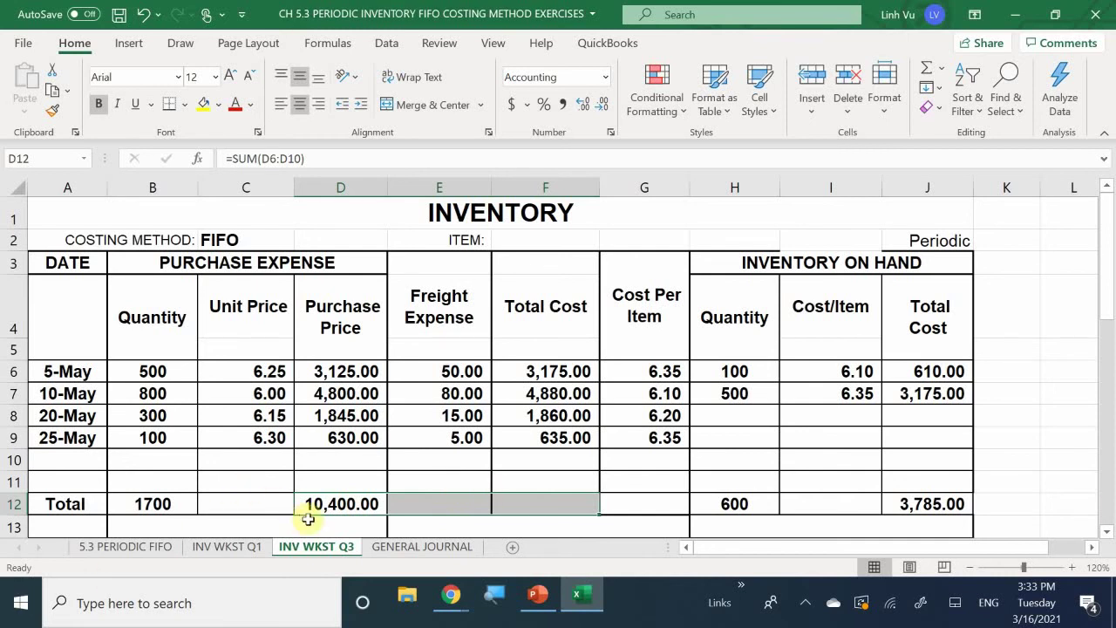
Fill the total formula from D12 across to the freight expense total in E12 and the total cost in F12
left_click(334, 506)
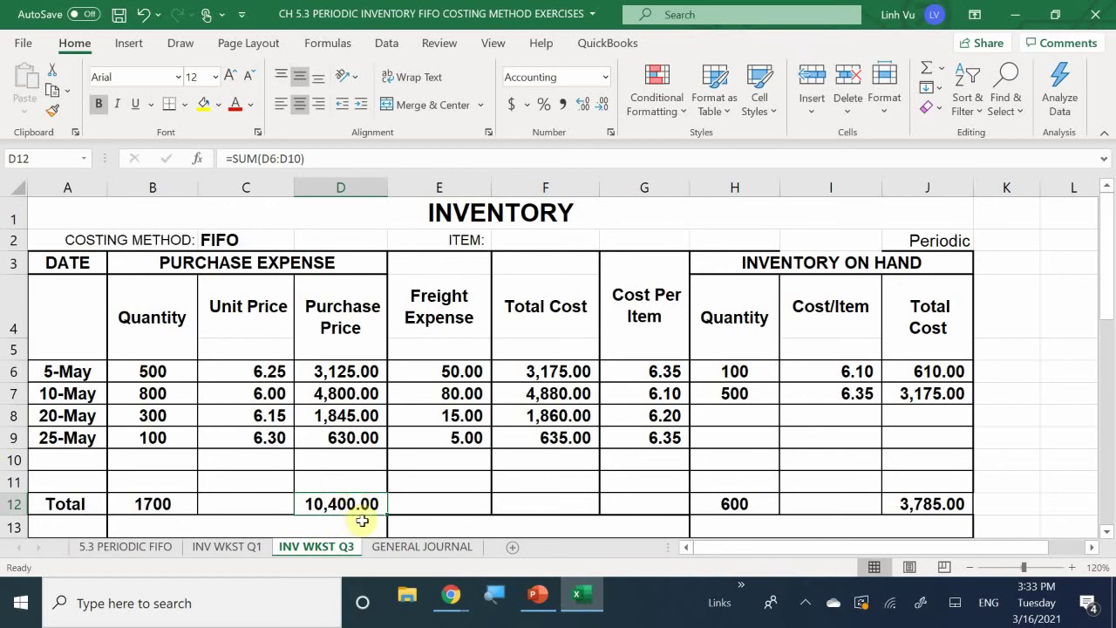
left_click_drag(389, 512, 494, 512)
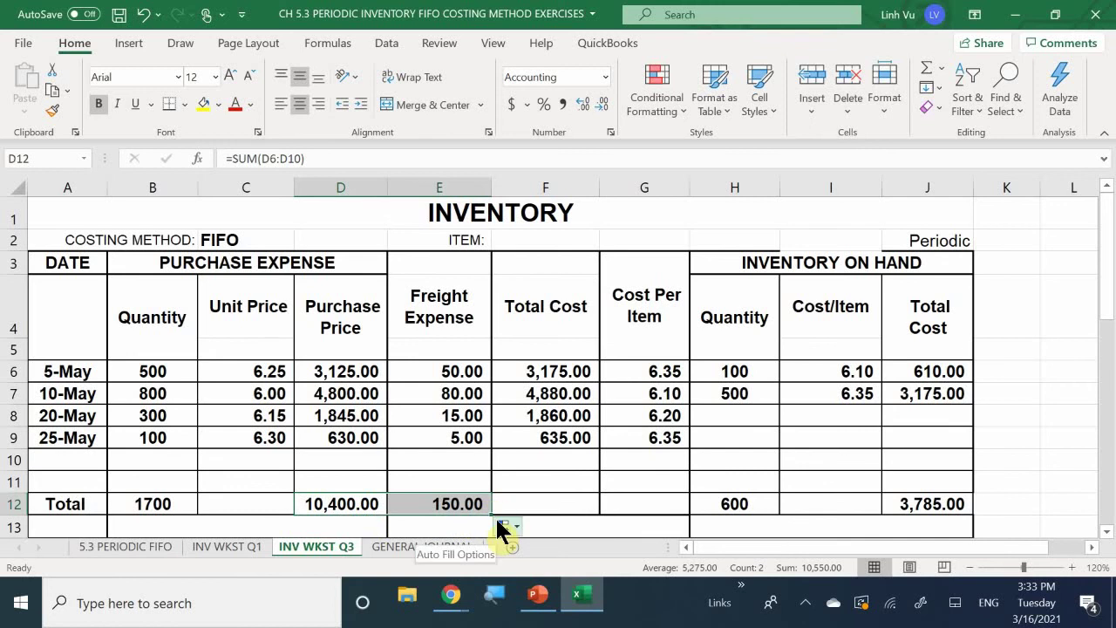
left_click(478, 508)
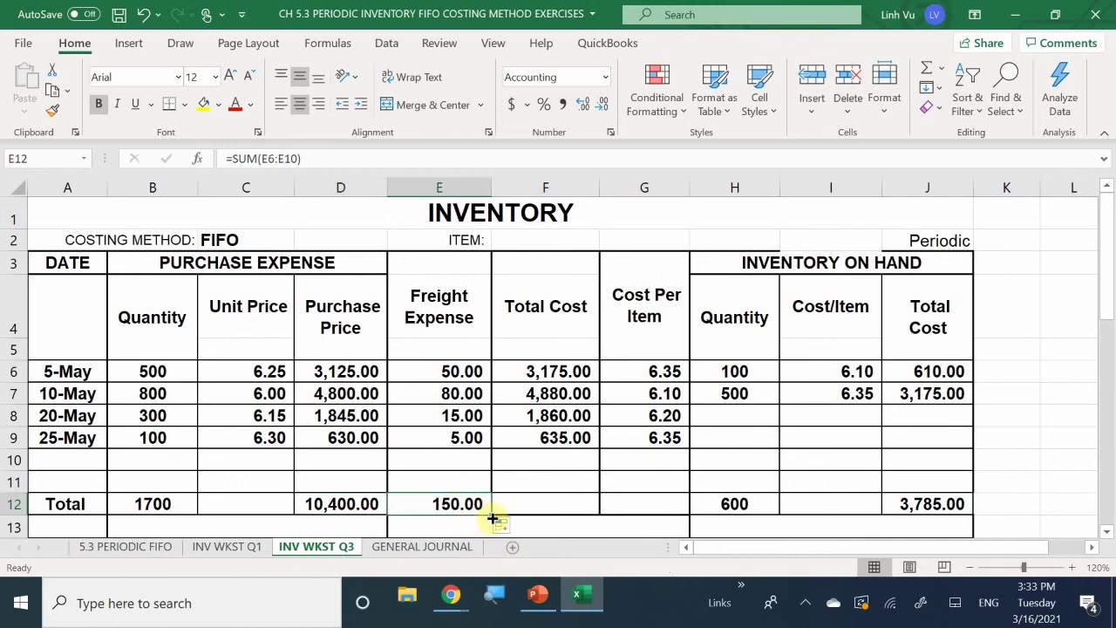
left_click_drag(492, 518, 598, 517)
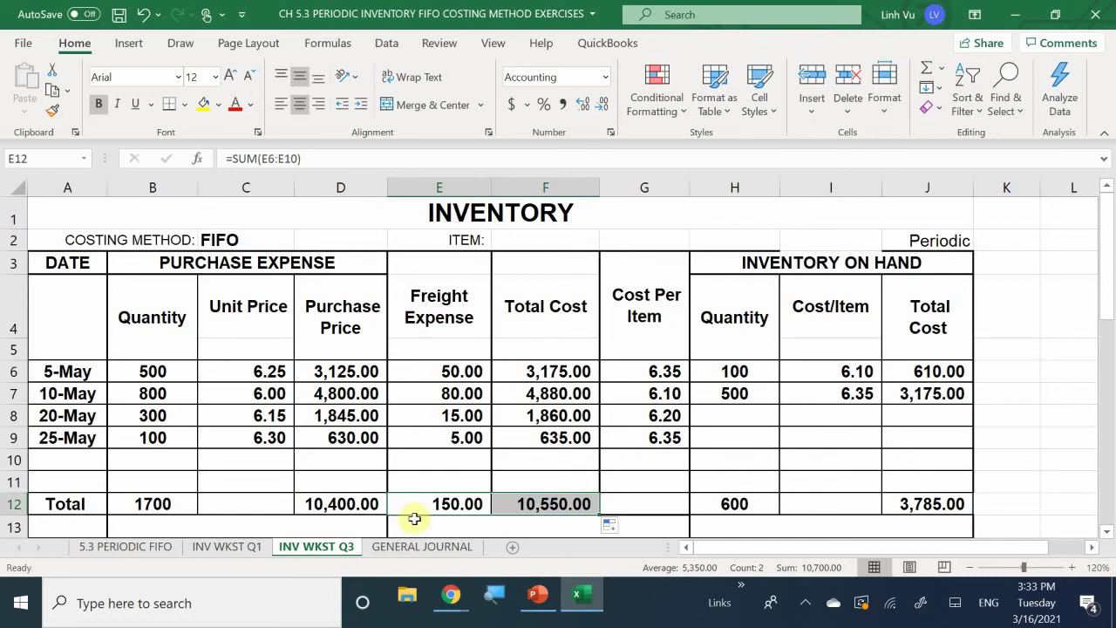
left_click(309, 433)
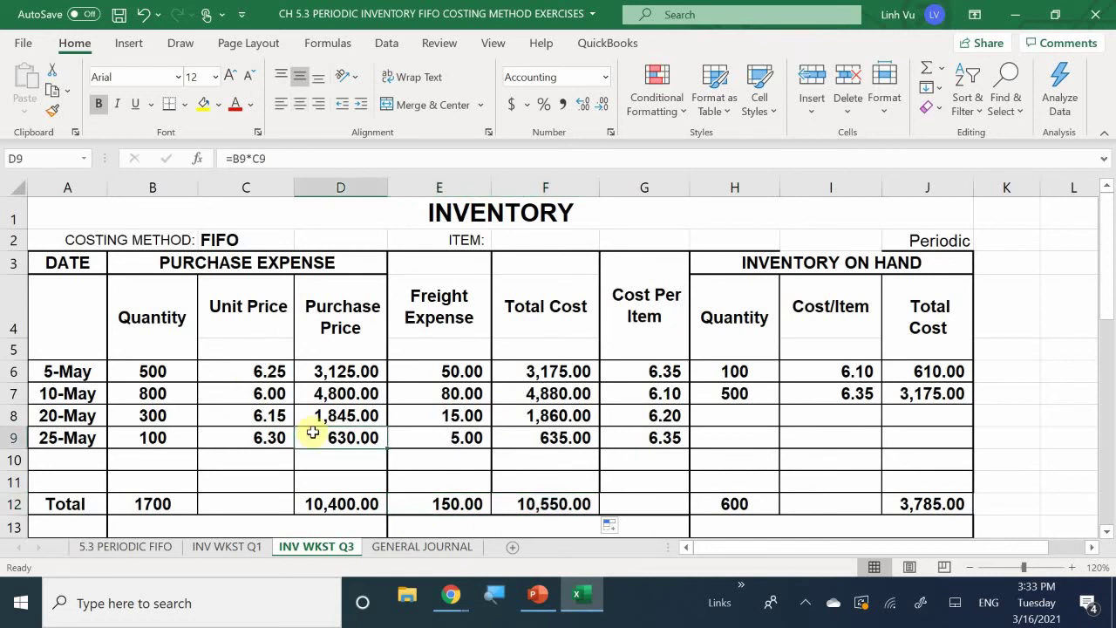
Link the Purchases quantity in C16 to B12 and the Purchases cost in D16 to D12
scroll(310, 436, "down", 4)
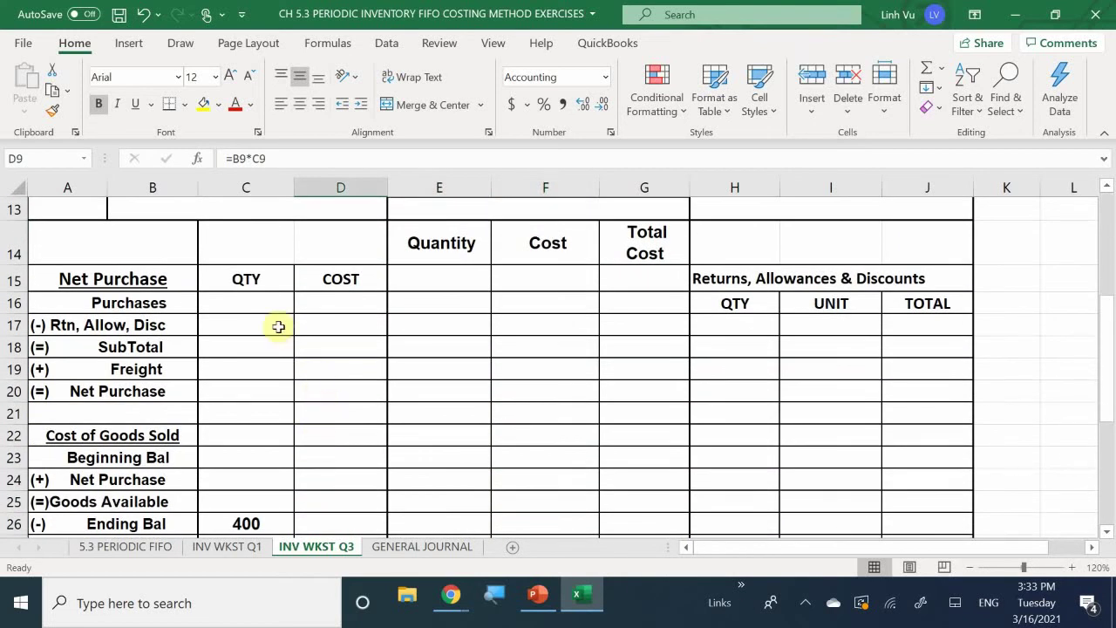
left_click(241, 303)
scroll(338, 451, "up", 1)
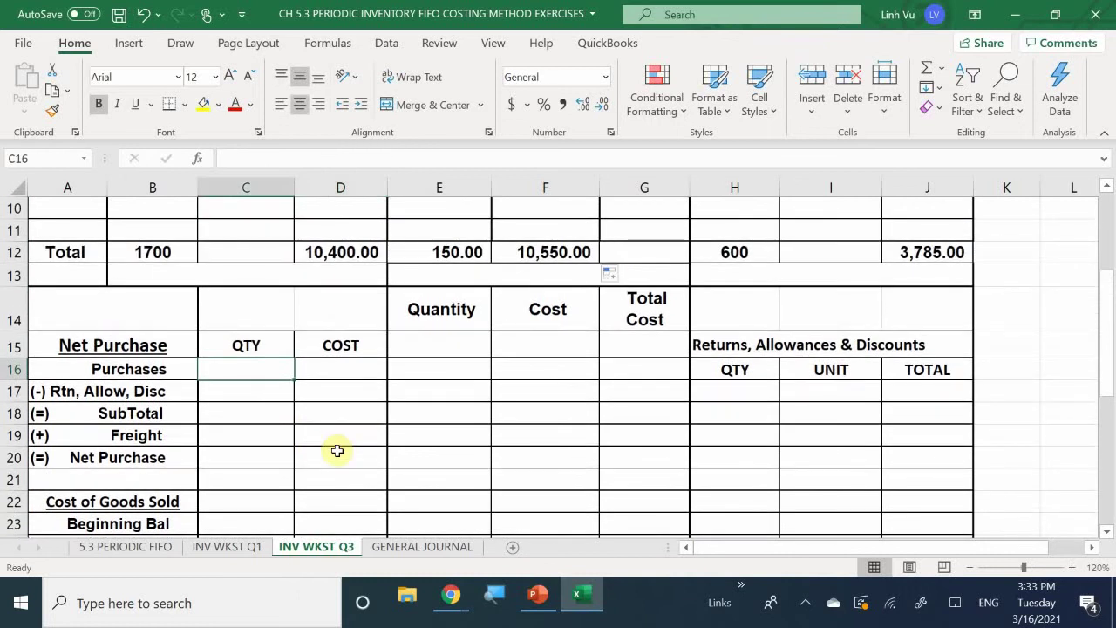
type("=")
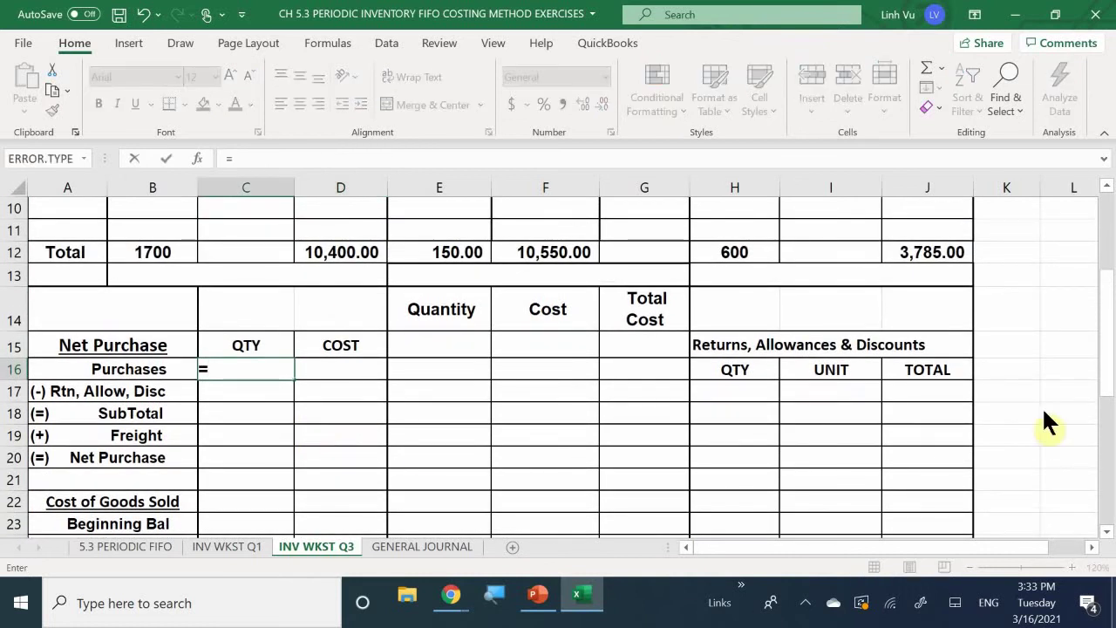
left_click(160, 256)
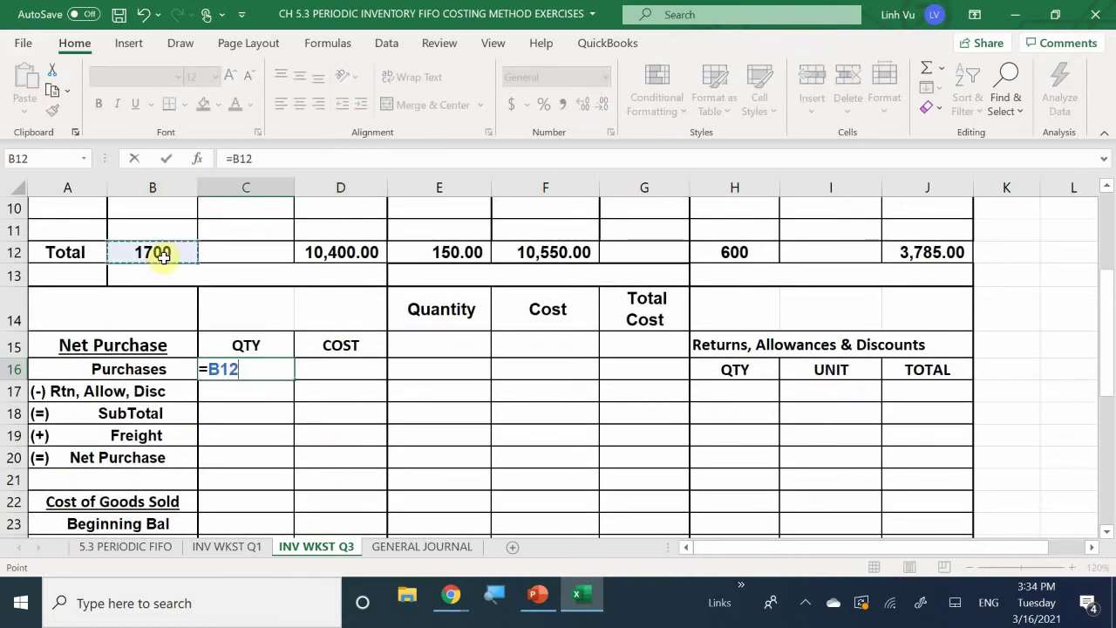
key("Return")
key("Right")
key("Up")
type("=")
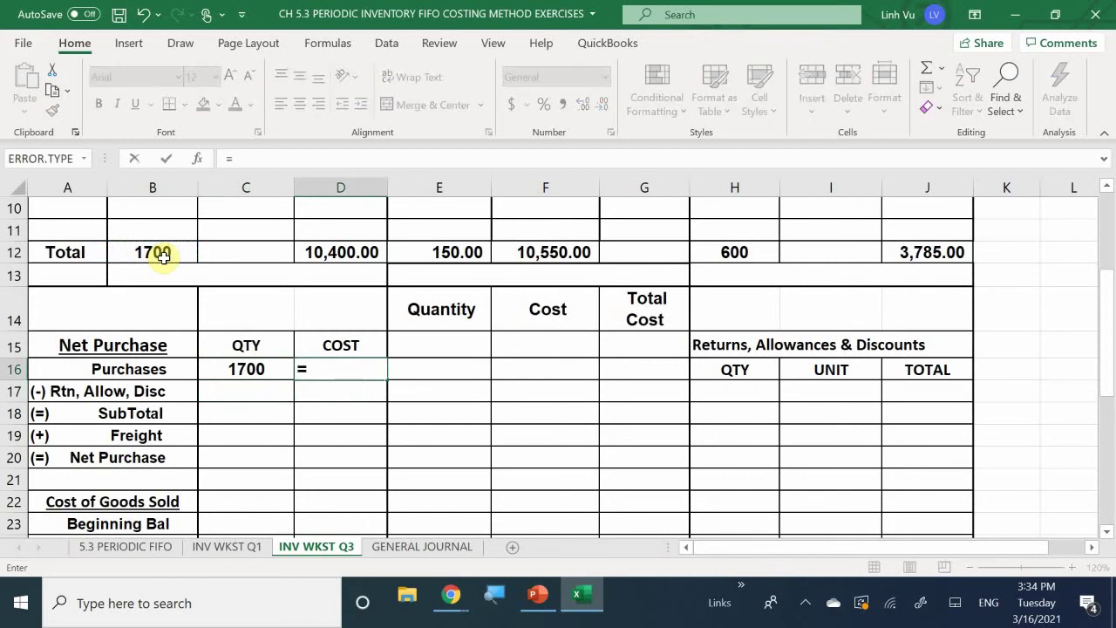
left_click(341, 252)
key("Return")
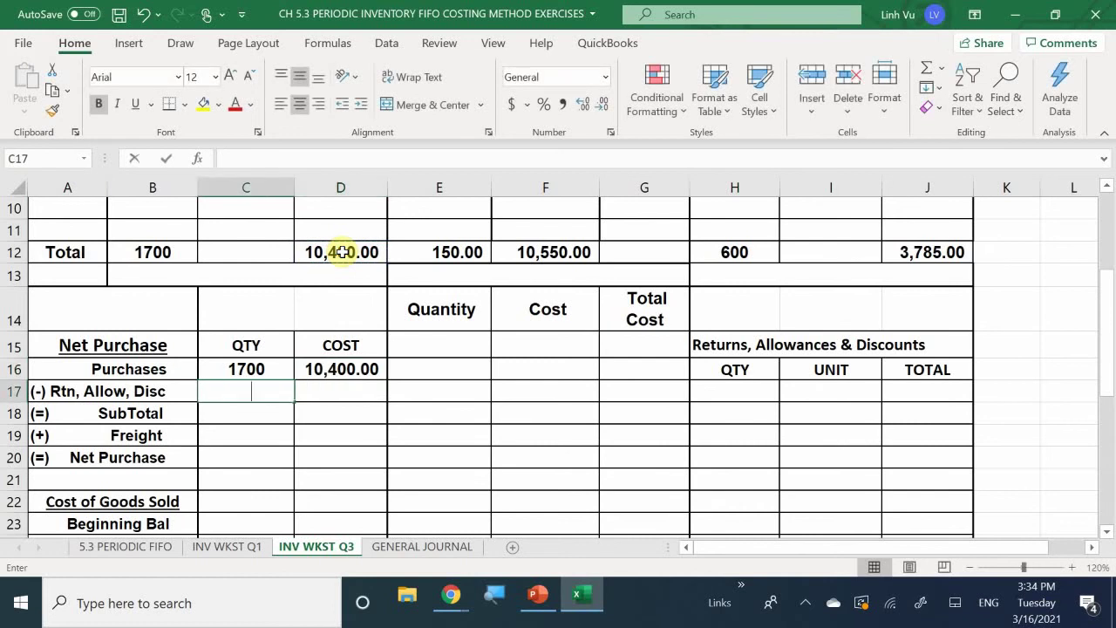
Enter 0 as both the quantity and the cost of returns, allowances and discounts in C17 and D17
type("0")
key("Tab")
type("0")
key("Return")
Calculate the SubTotal quantity in C18 with the formula =C16-C17
key("Left")
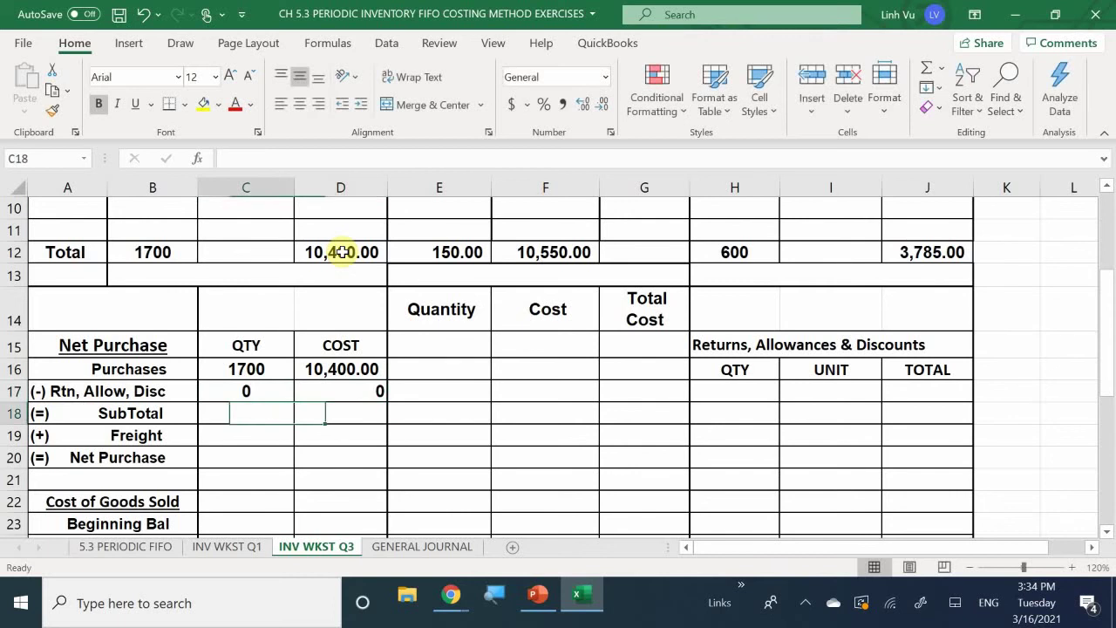
type("=")
key("Up")
key("Up")
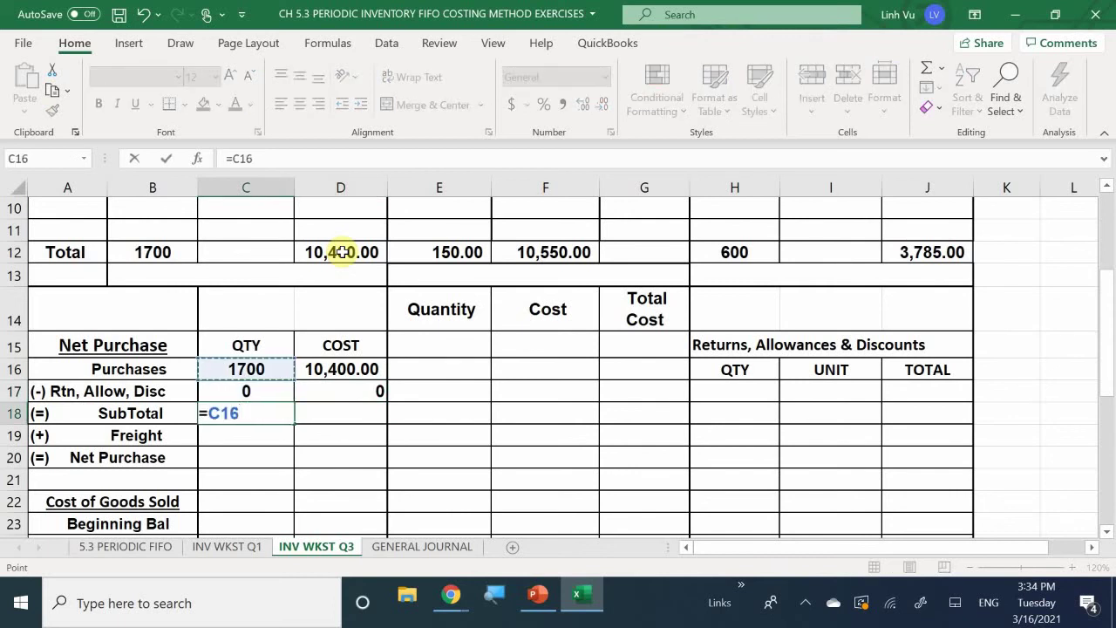
type("-")
key("Up")
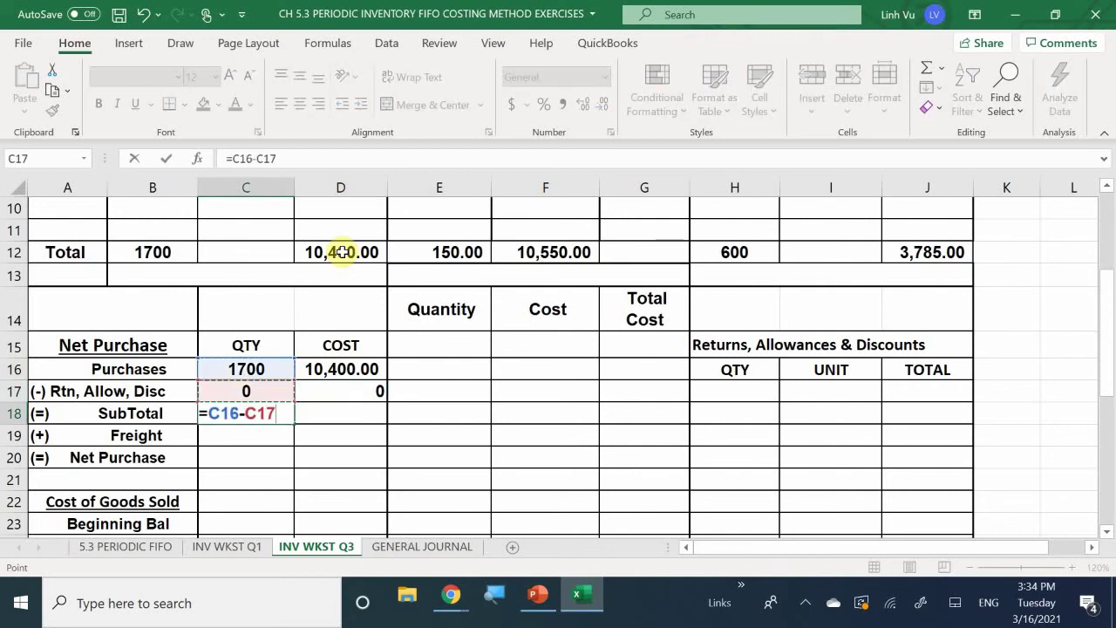
key("Return")
Calculate the SubTotal cost in D18 with the formula =D16-D17
key("Right")
key("Up")
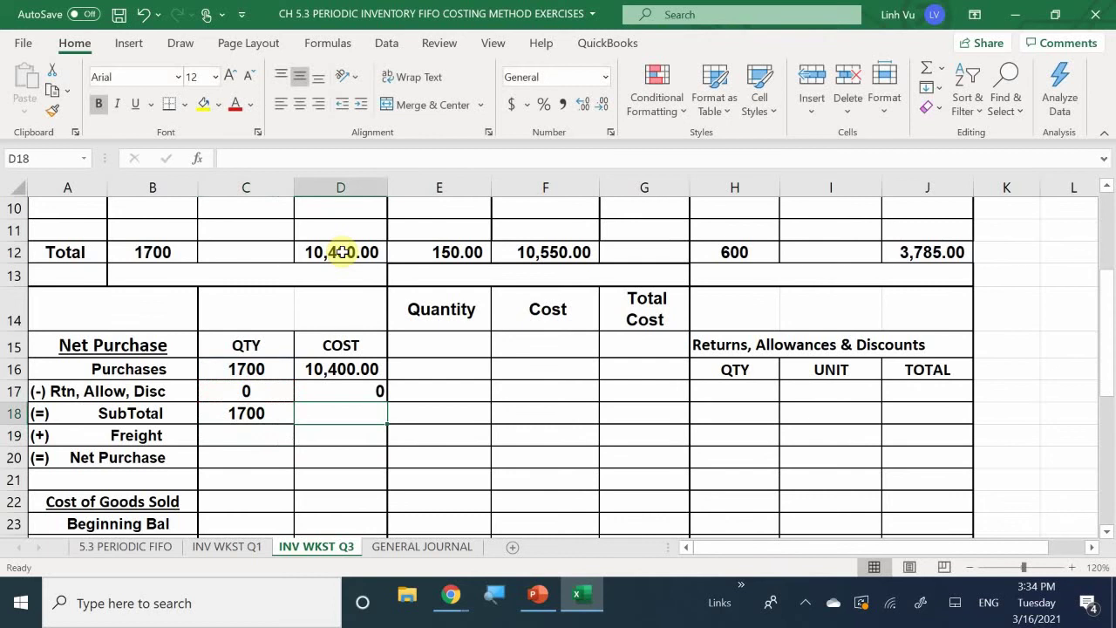
type("=")
key("Up")
key("Up")
type("-")
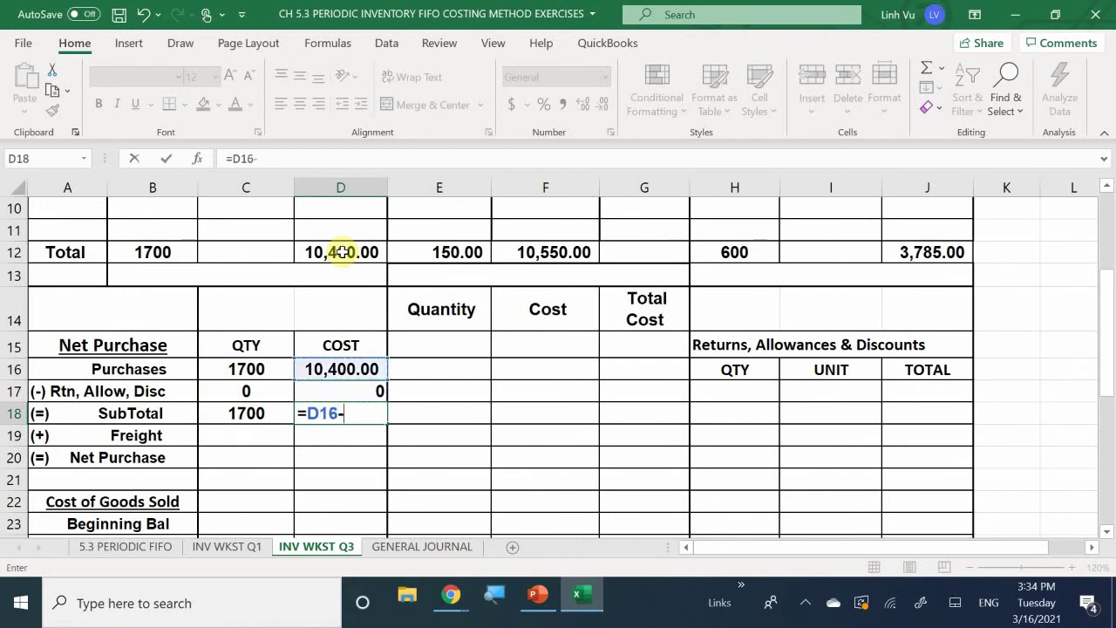
key("Up")
key("Return")
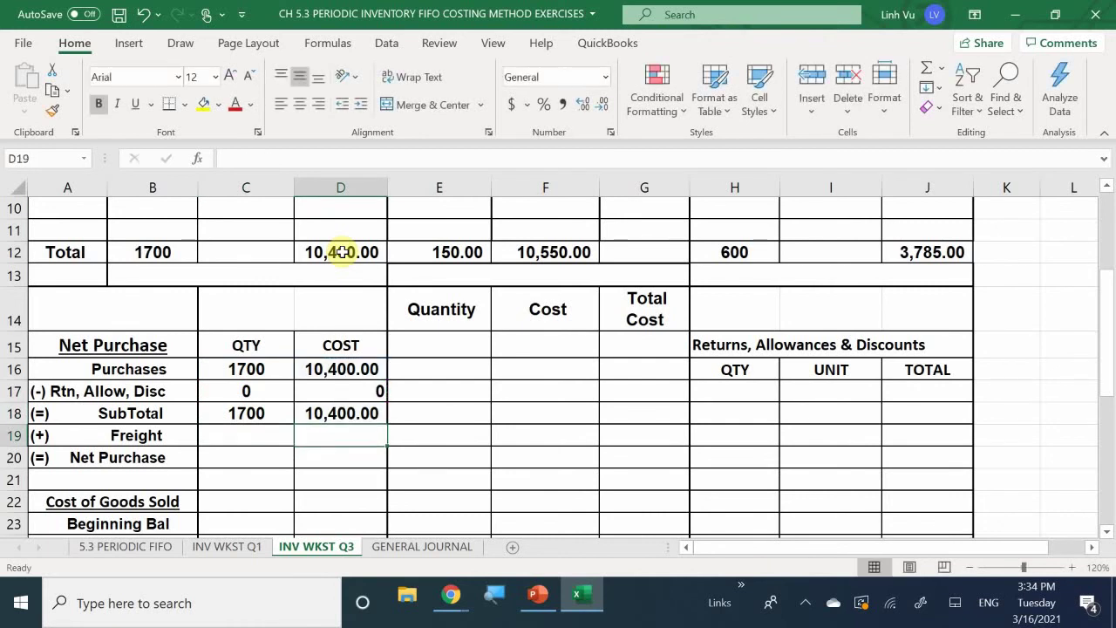
Enter 0 as the Freight quantity in C19 and link the Freight cost in D19 to E12
key("Left")
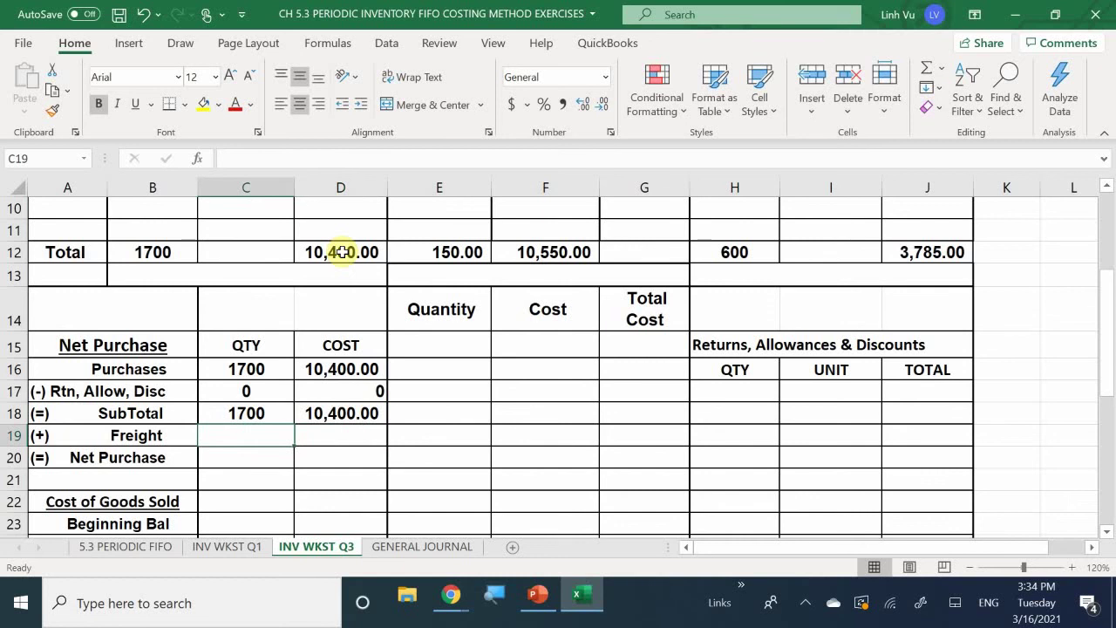
type("0")
key("Return")
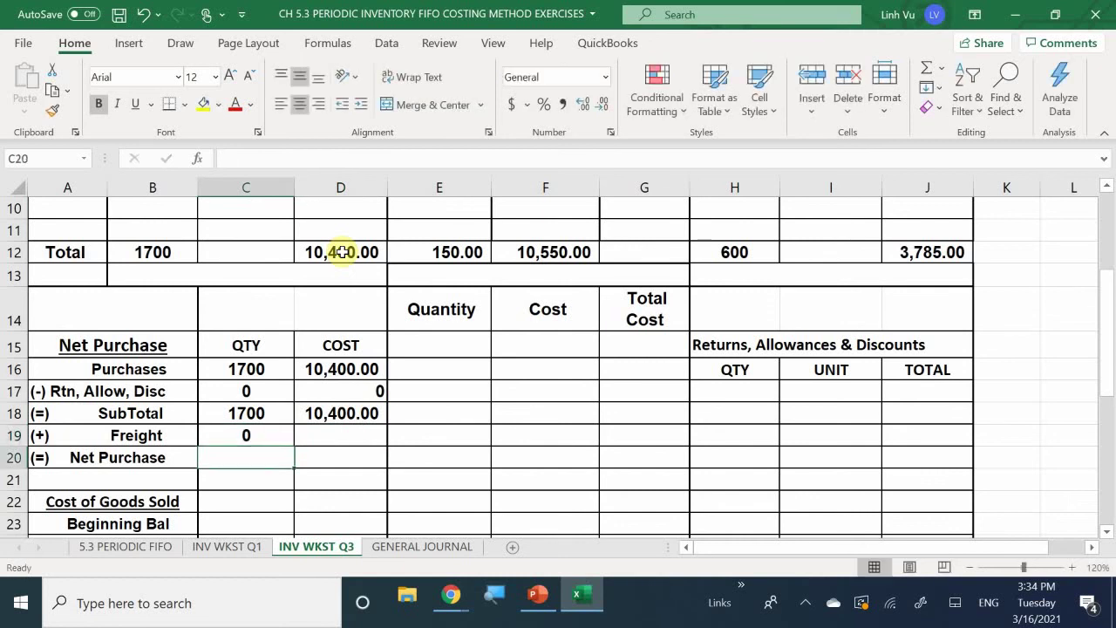
key("Right")
key("Up")
type("=")
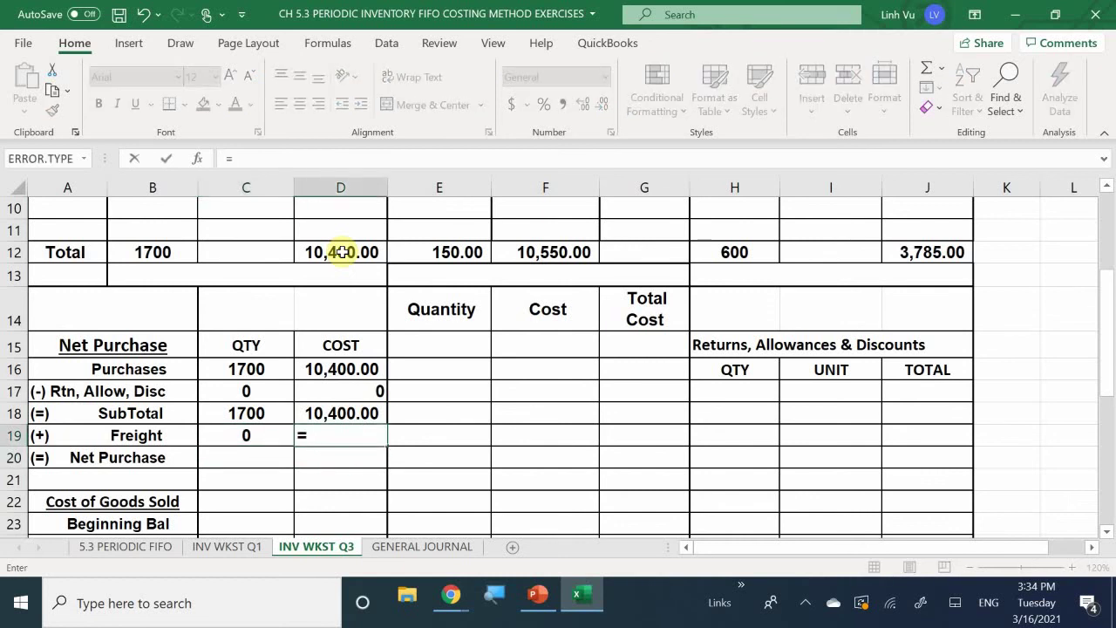
left_click(450, 255)
key("Return")
Calculate the Net Purchase quantity in C20 with the formula =C18+C19
key("Left")
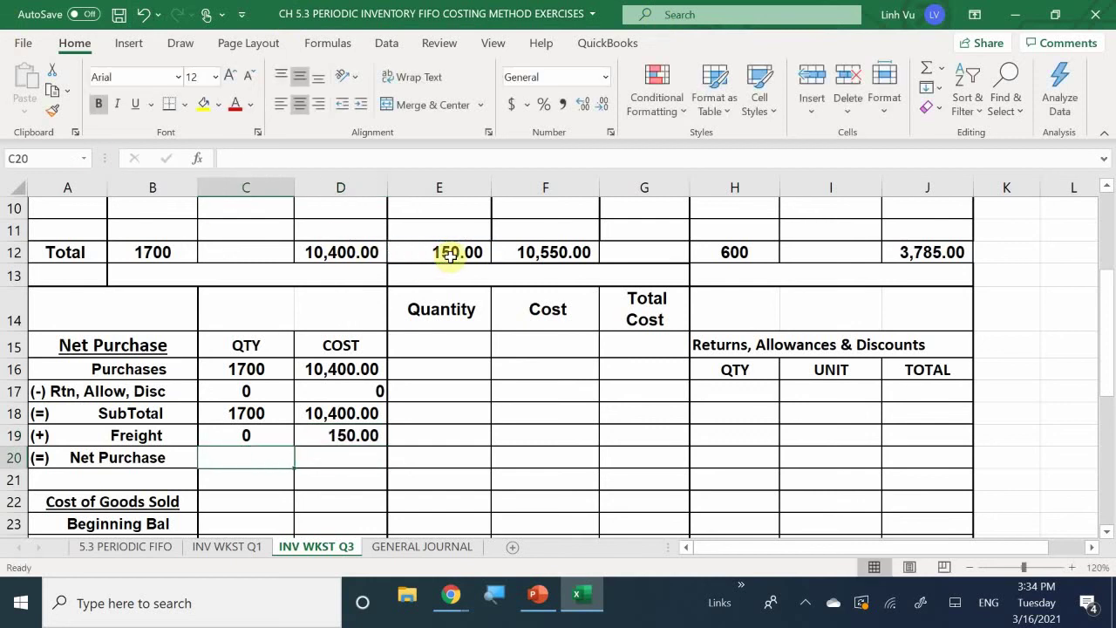
type("=")
key("Up")
key("Up")
type("+")
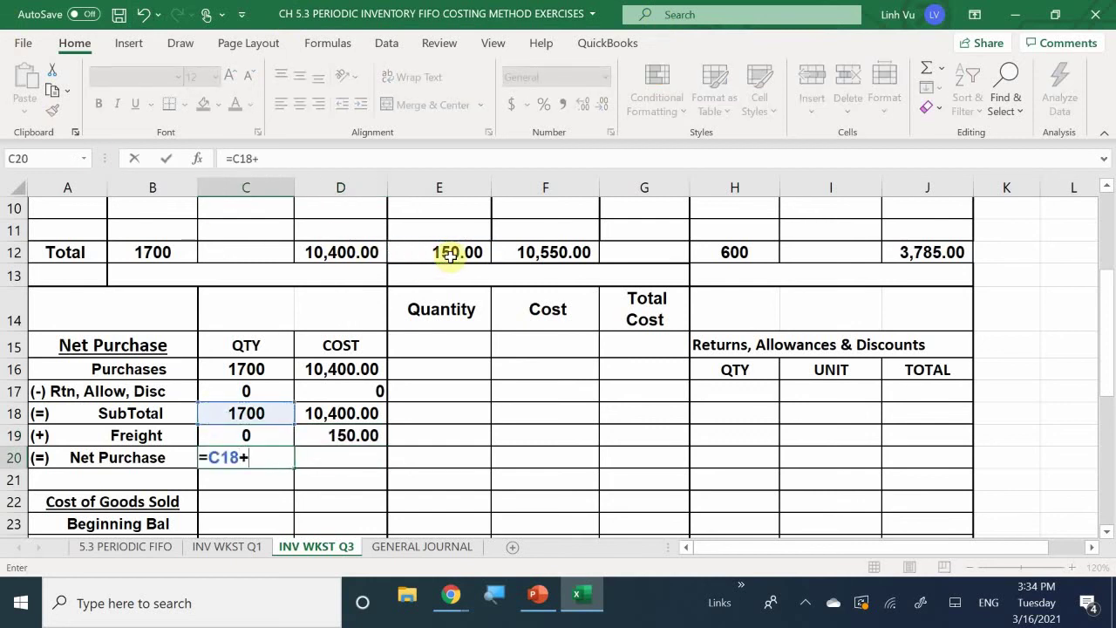
key("Up")
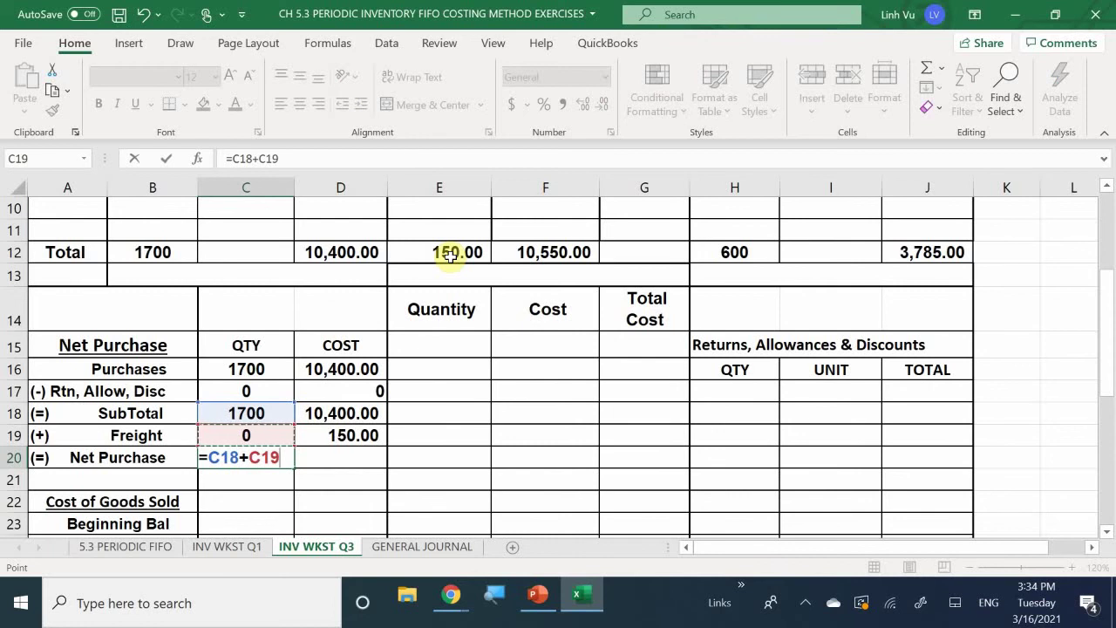
key("Return")
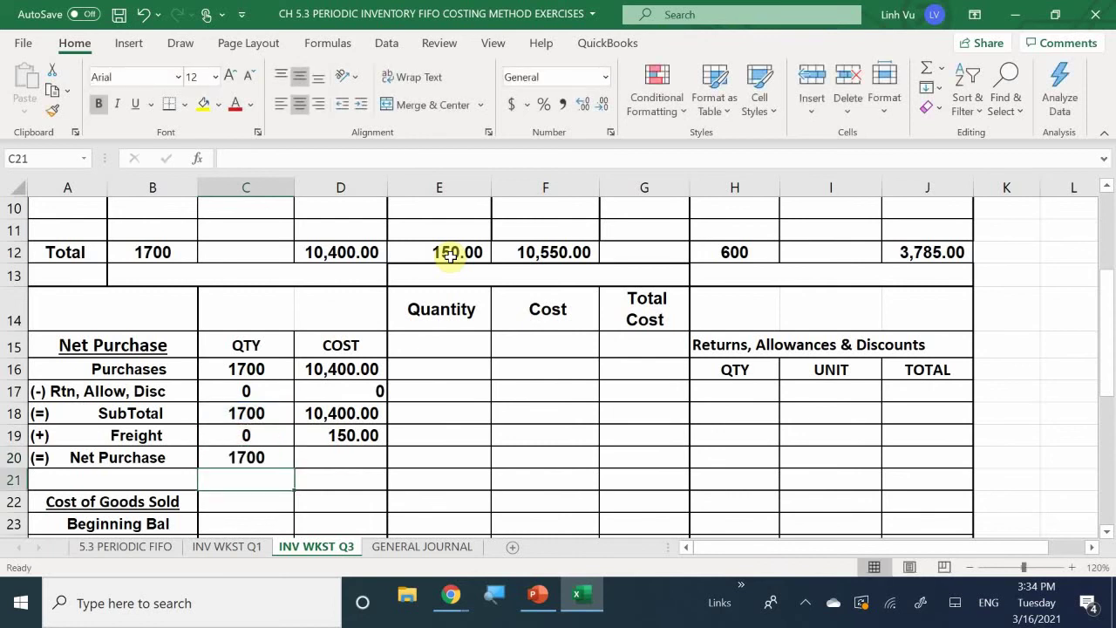
type("01")
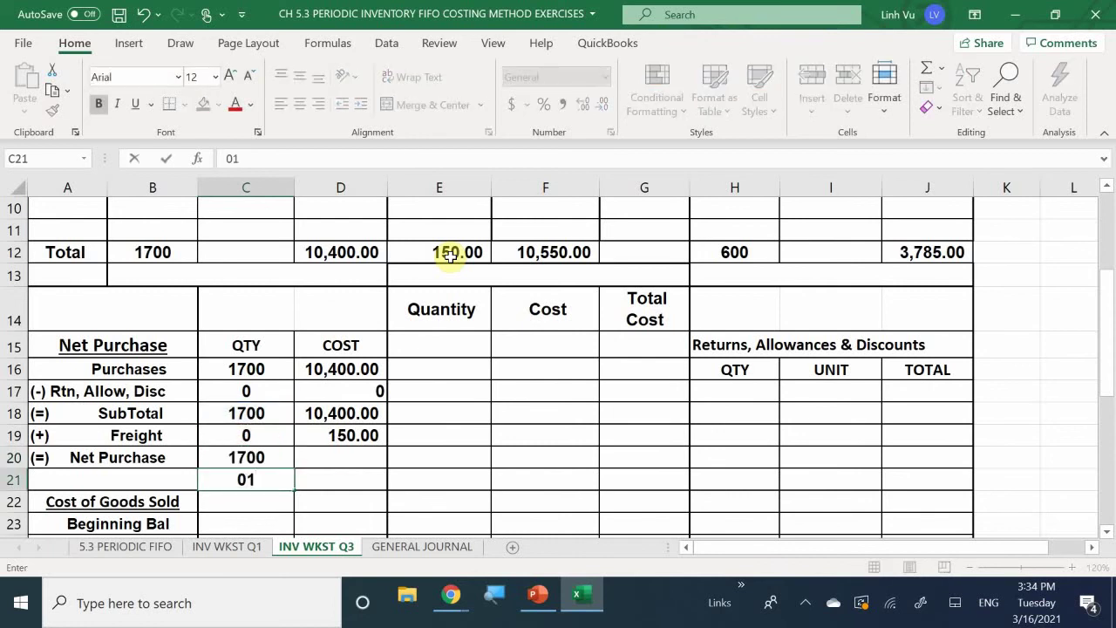
key("BackSpace")
key("BackSpace")
Calculate the Net Purchase cost in D20 with the formula =D18+D19
key("Up")
key("Right")
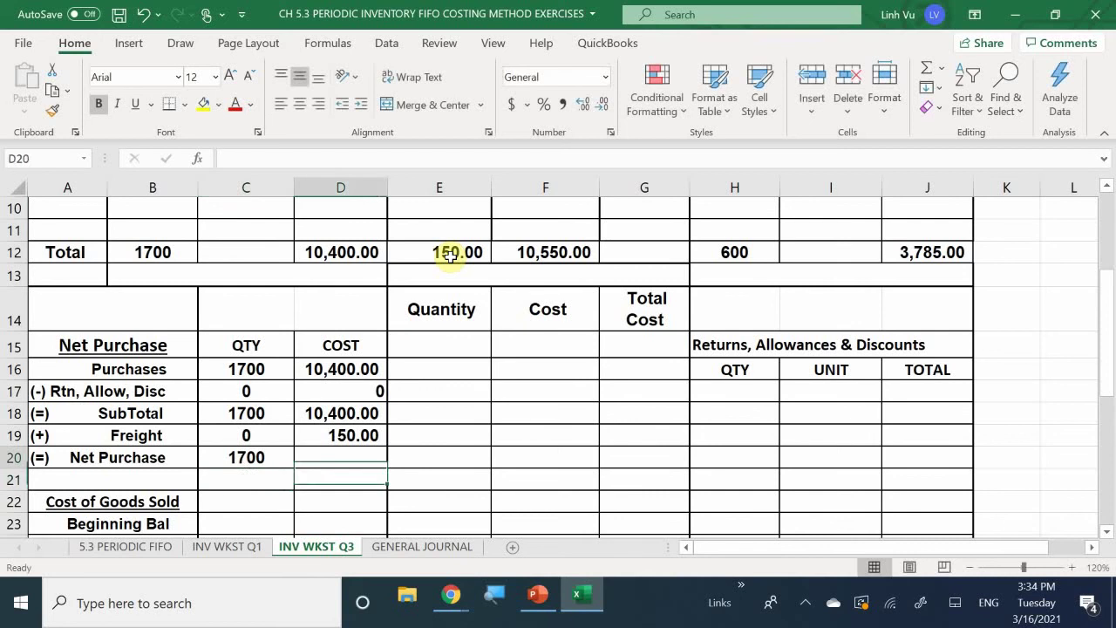
type("=")
key("Up")
key("Up")
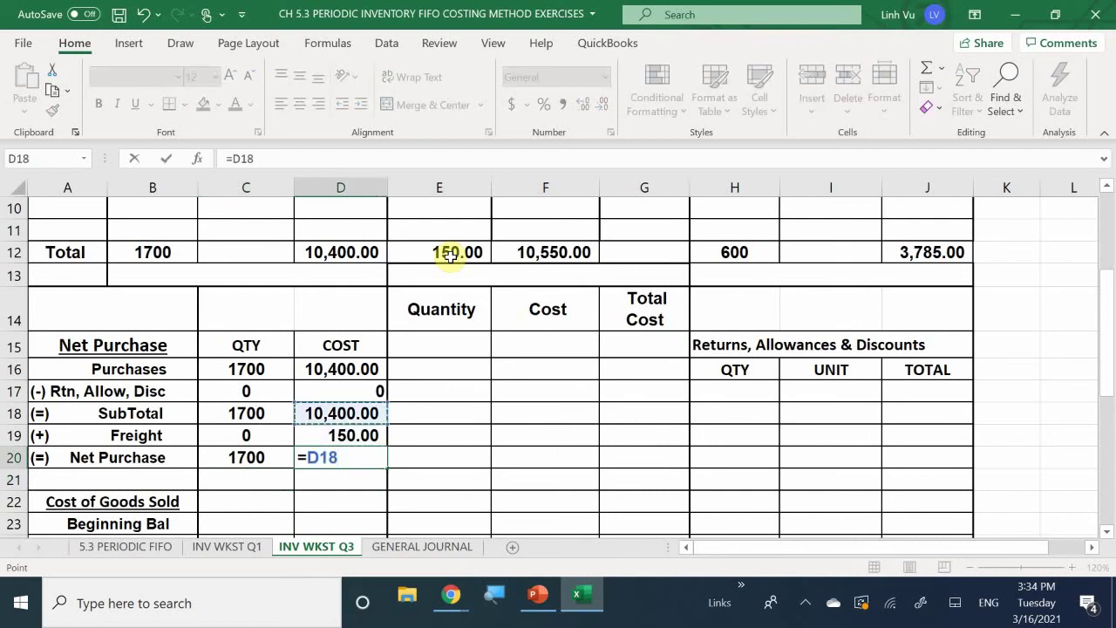
type("+")
key("Up")
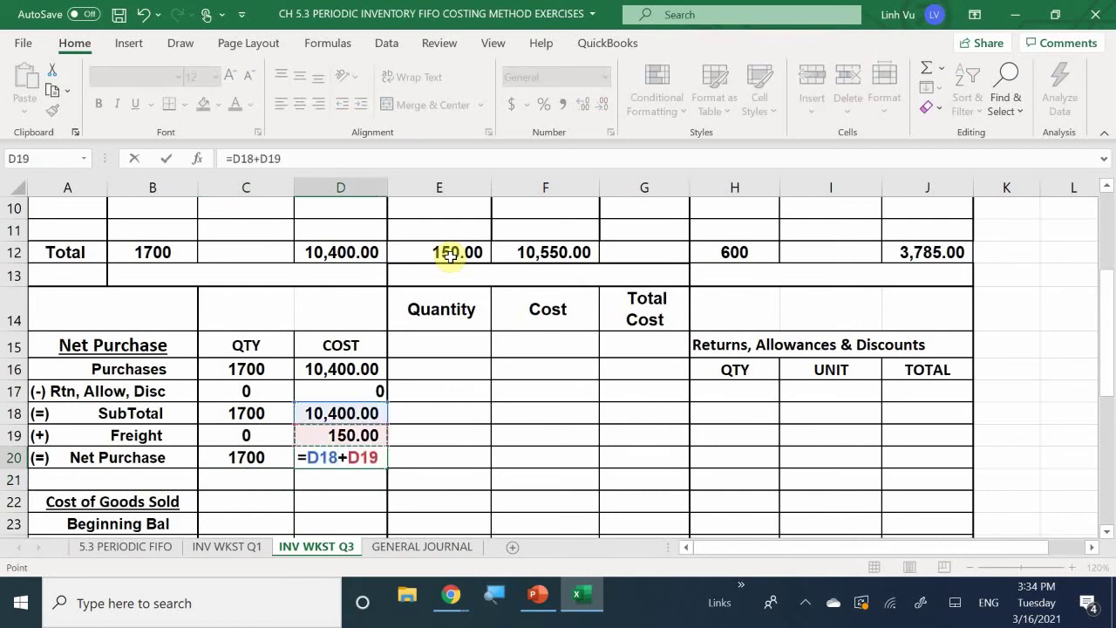
key("Return")
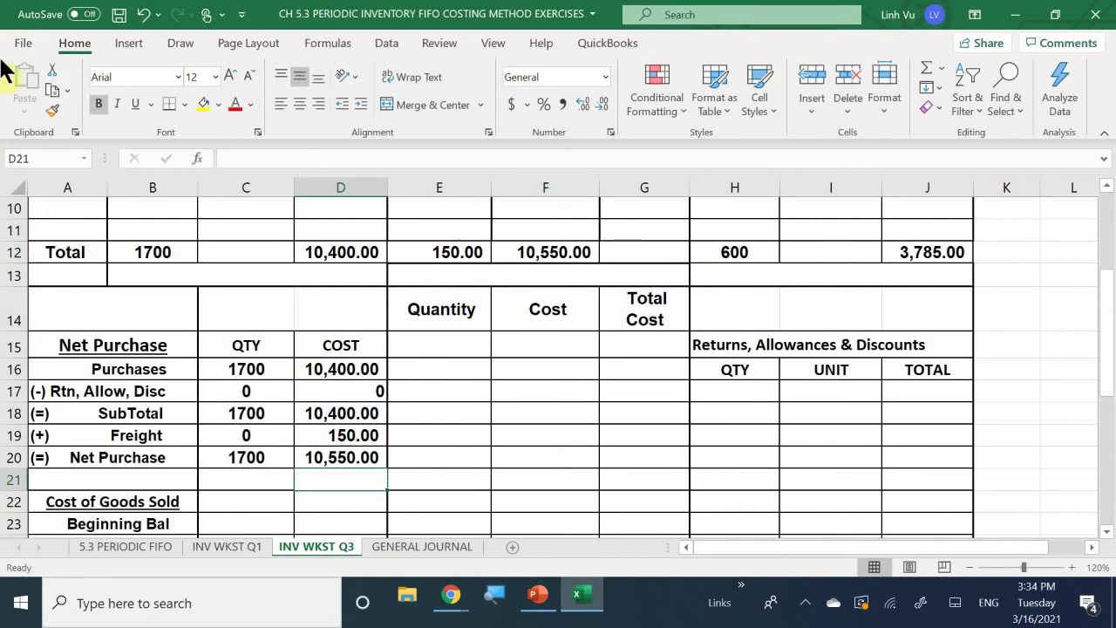
Link the Beginning Bal quantity in C23 to the total quantity in H12
scroll(295, 413, "down", 2)
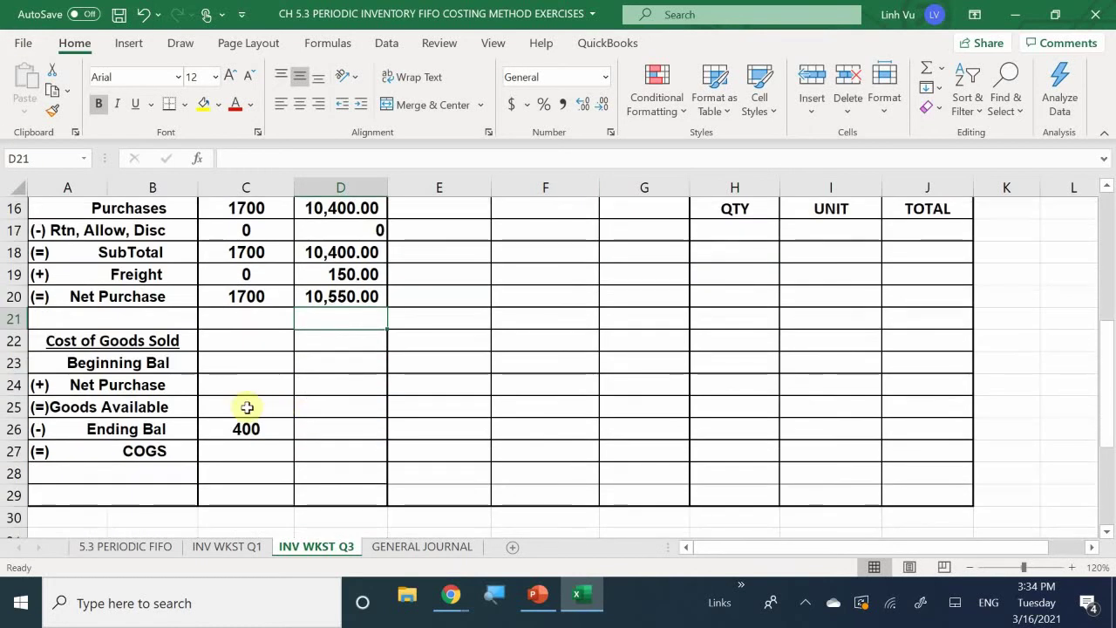
scroll(247, 407, "up", 1)
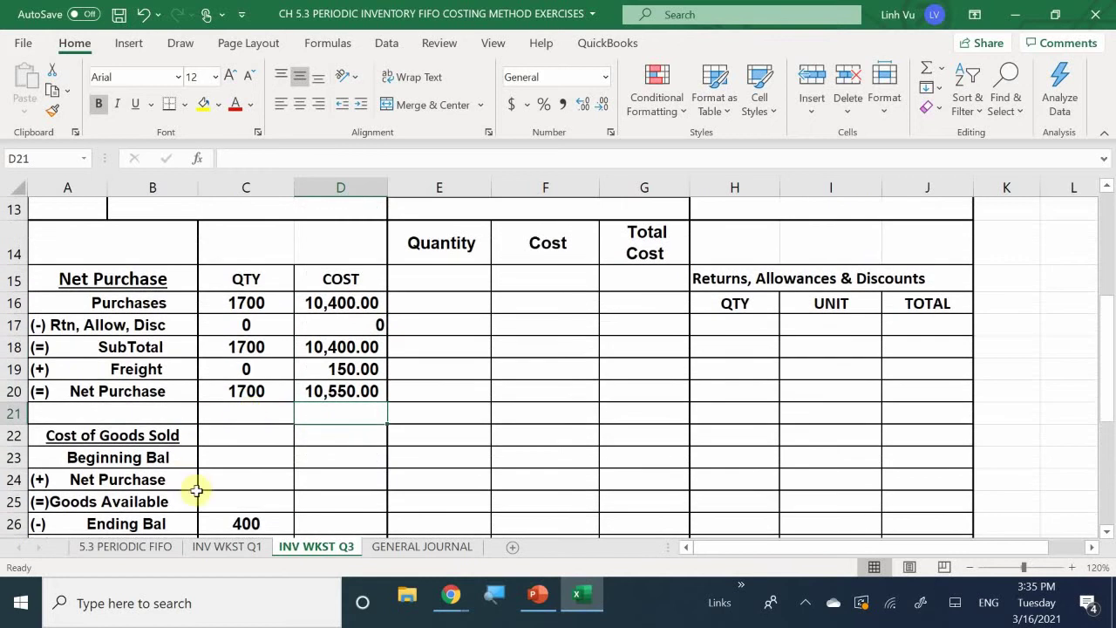
left_click(228, 458)
type("=")
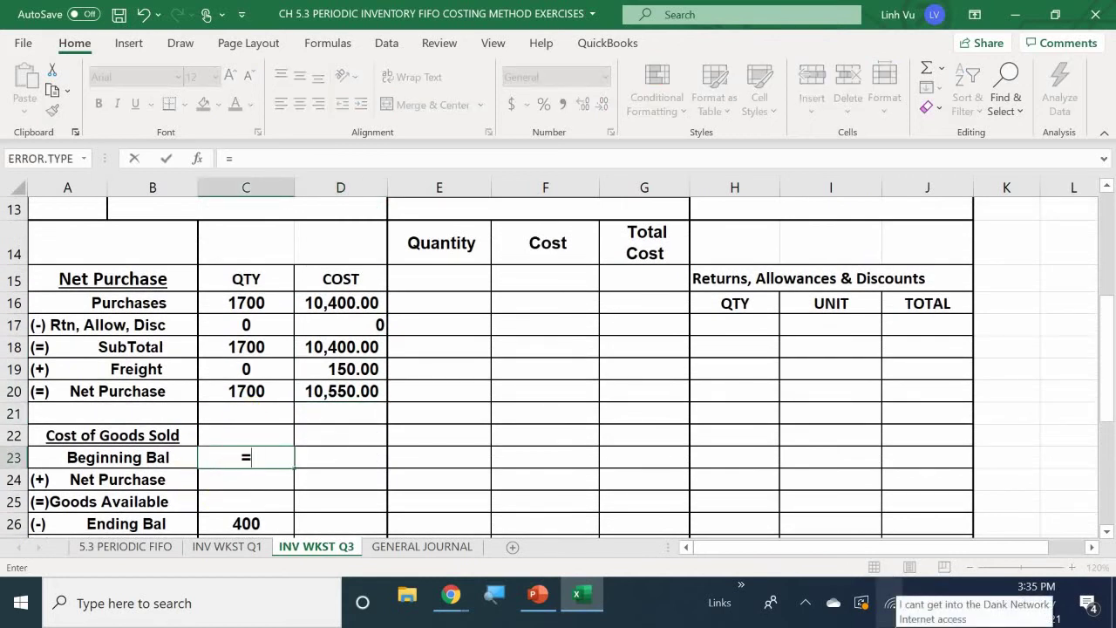
scroll(628, 348, "up", 3)
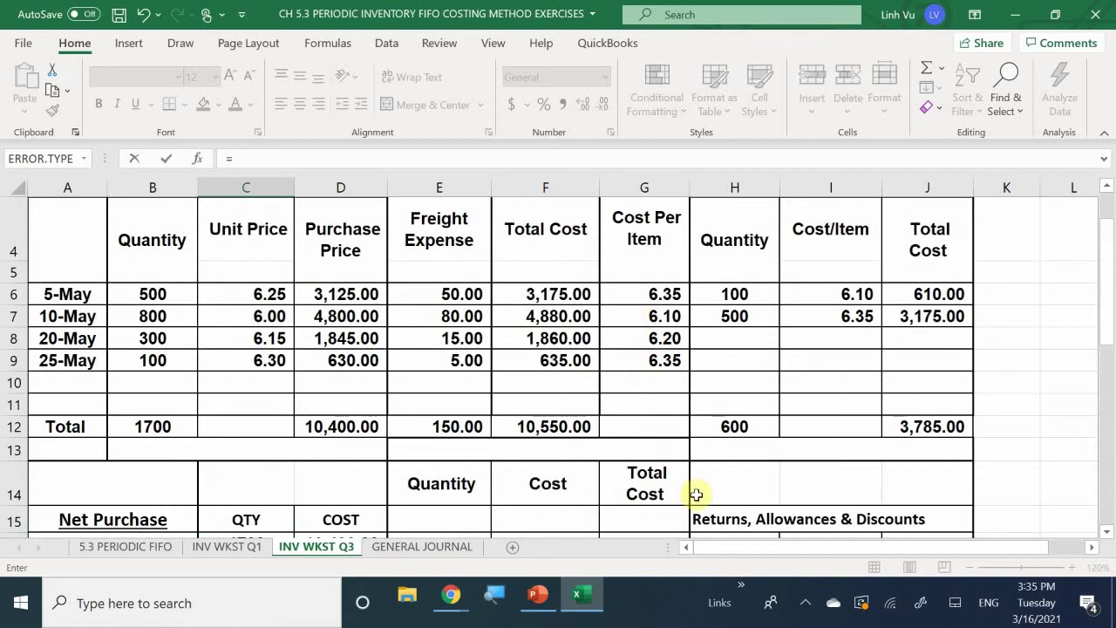
left_click(734, 427)
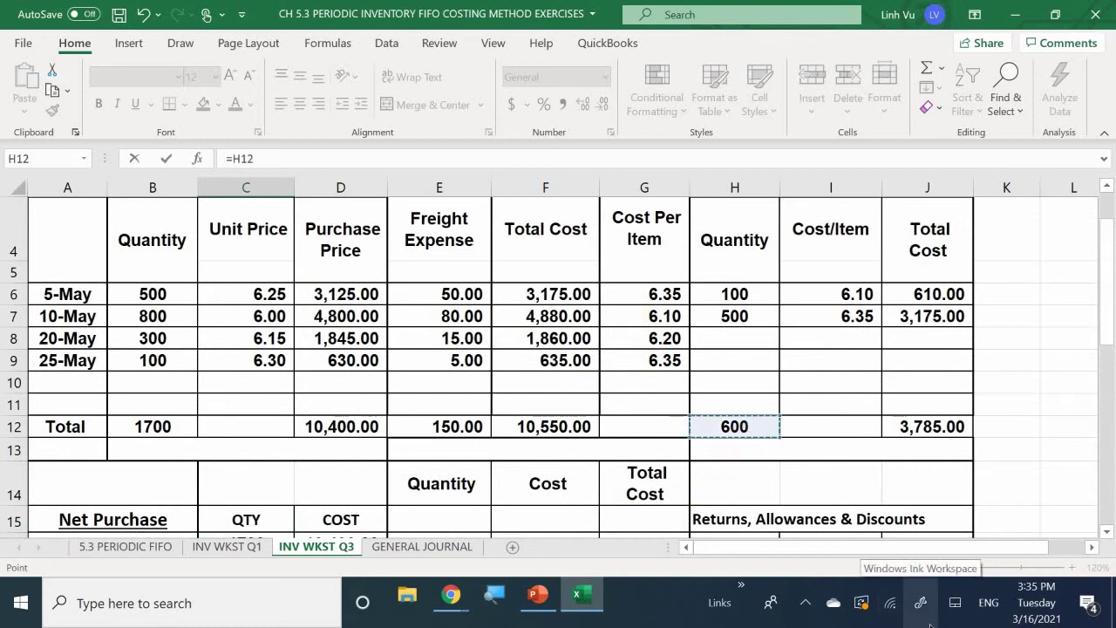
key("Return")
Link the Beginning Bal cost in D23 to the total cost in J12
key("Right")
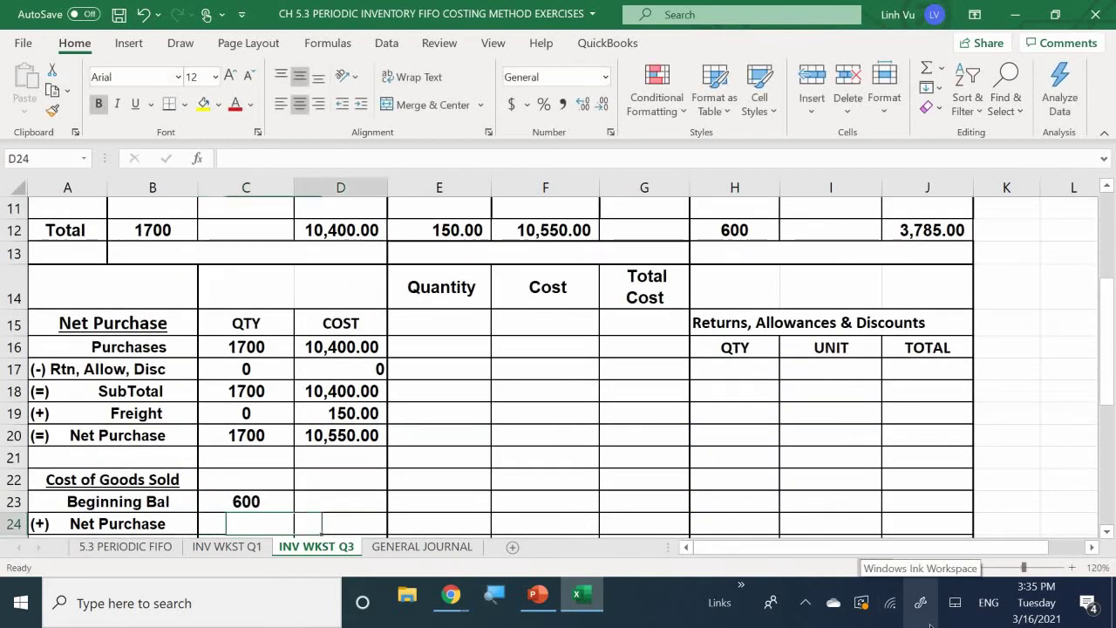
key("Up")
type("=")
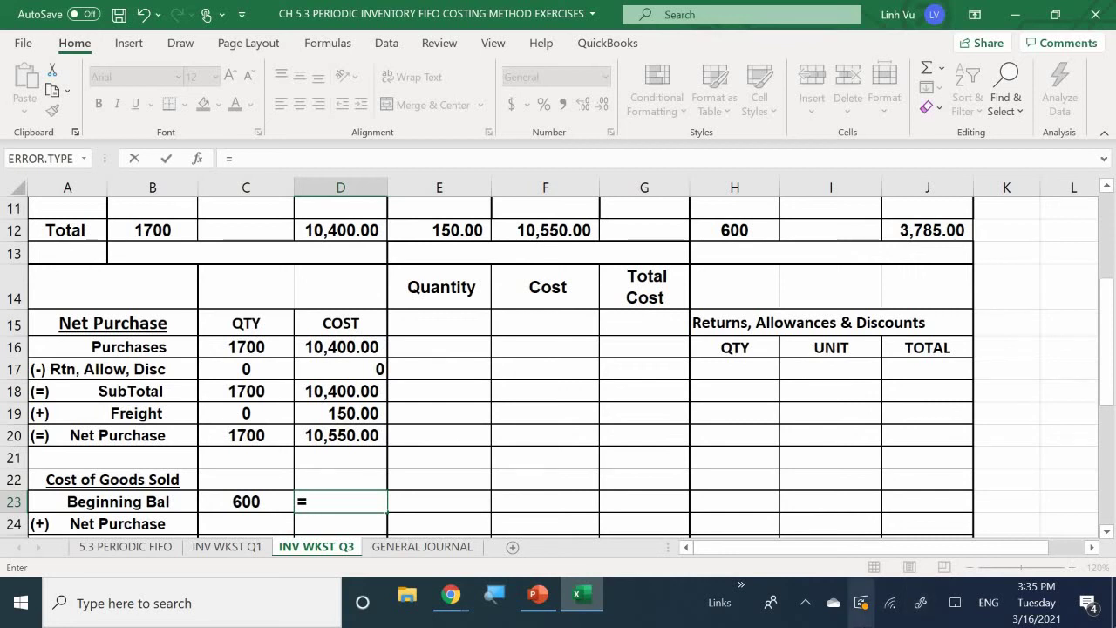
scroll(896, 369, "up", 1)
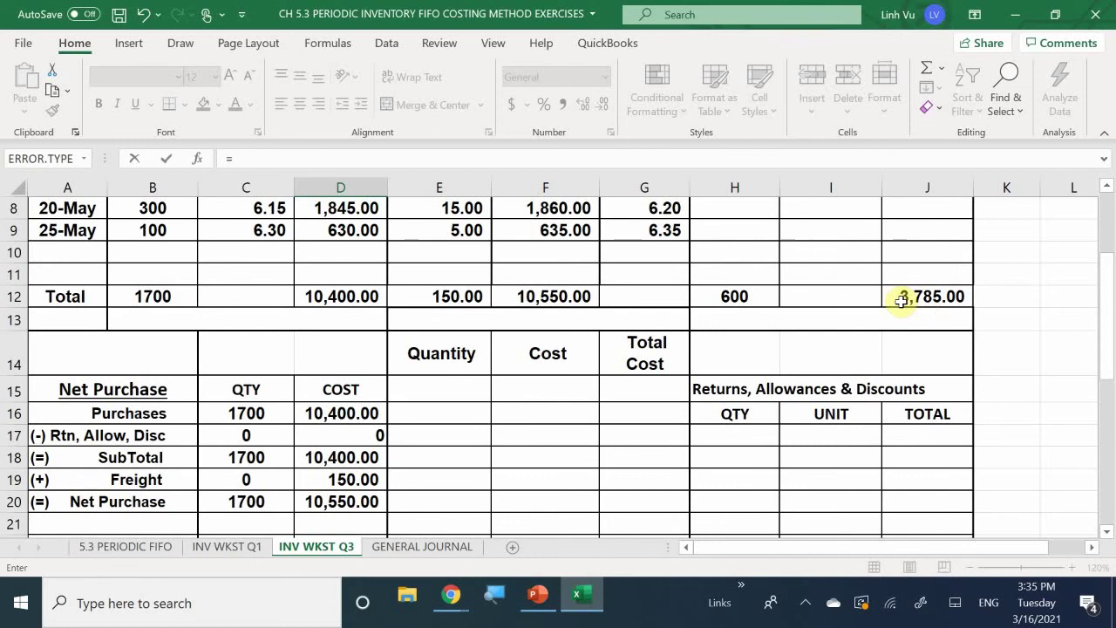
left_click(915, 296)
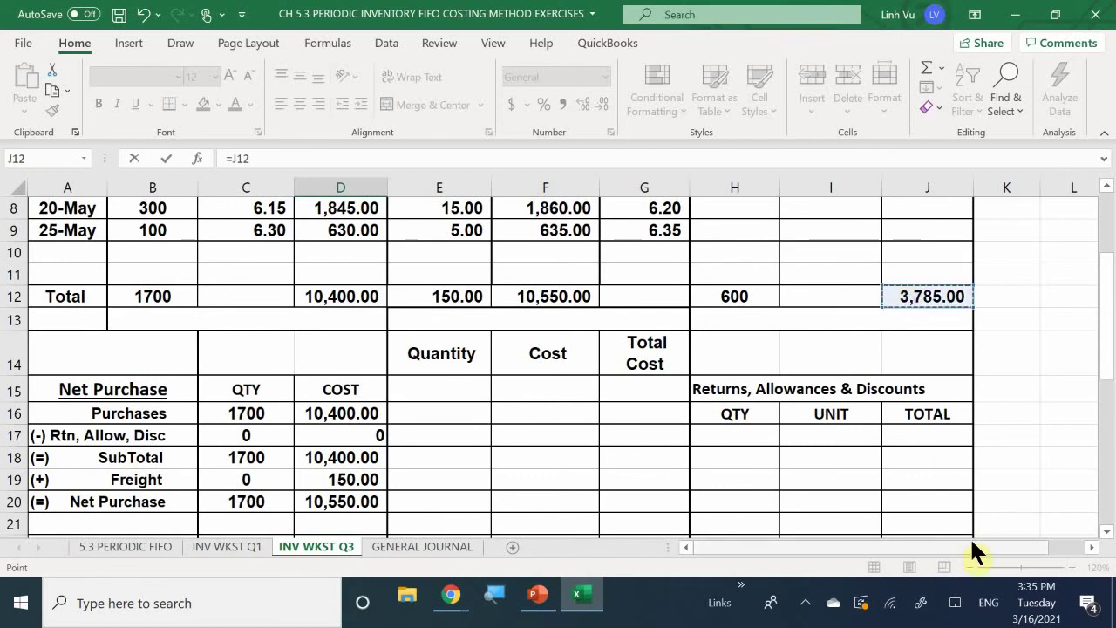
key("Return")
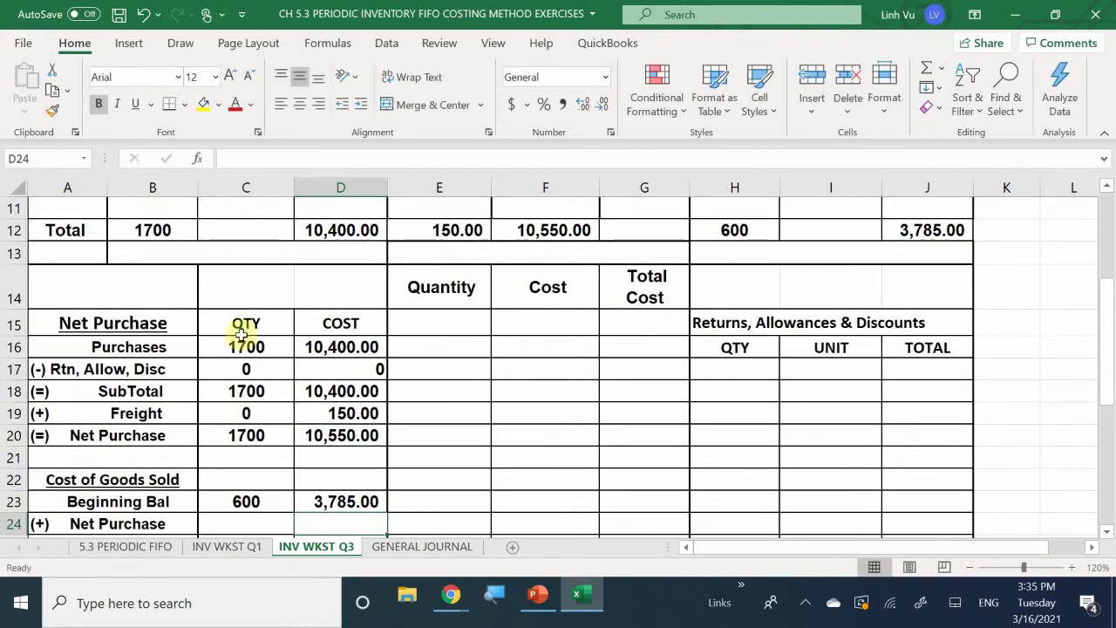
Link the Net Purchase quantity of the Cost of Goods Sold section in C24 to C20
scroll(241, 436, "down", 1)
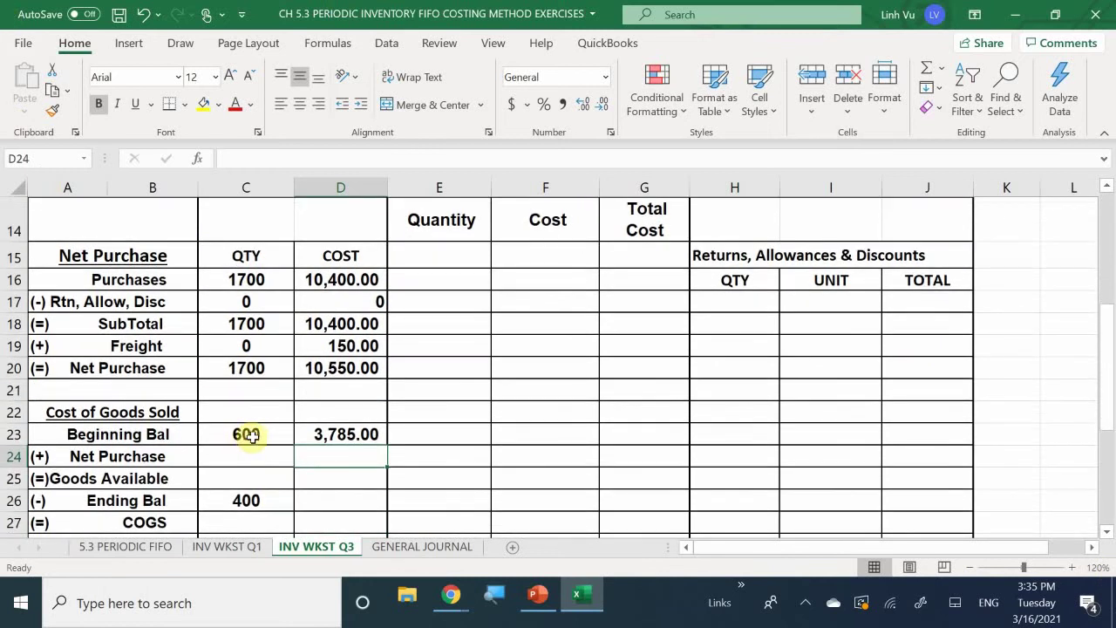
left_click(249, 461)
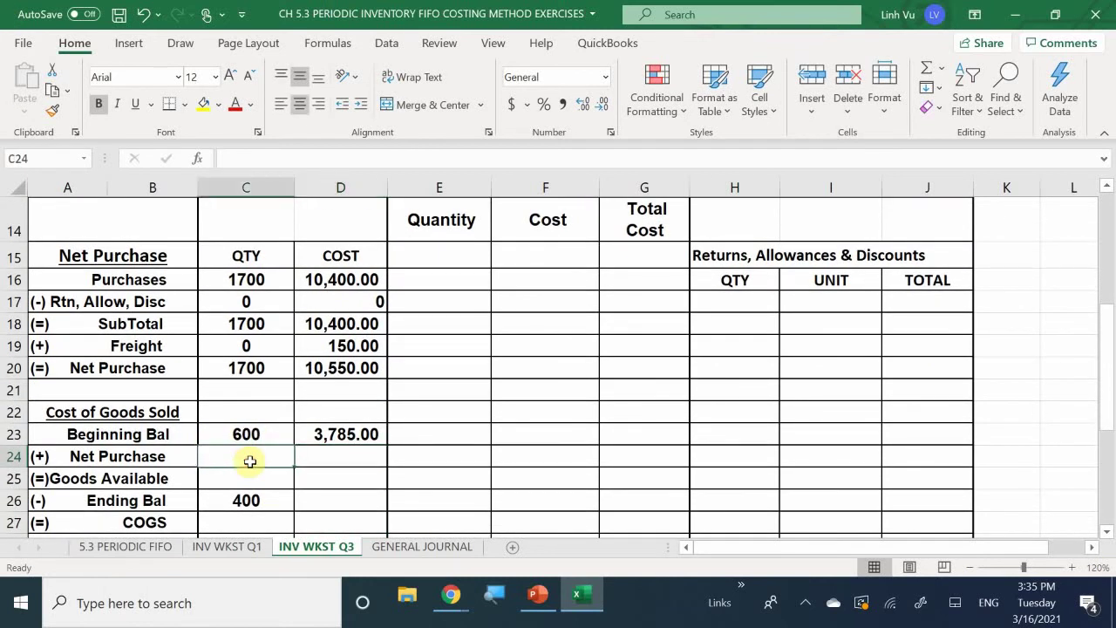
type("=")
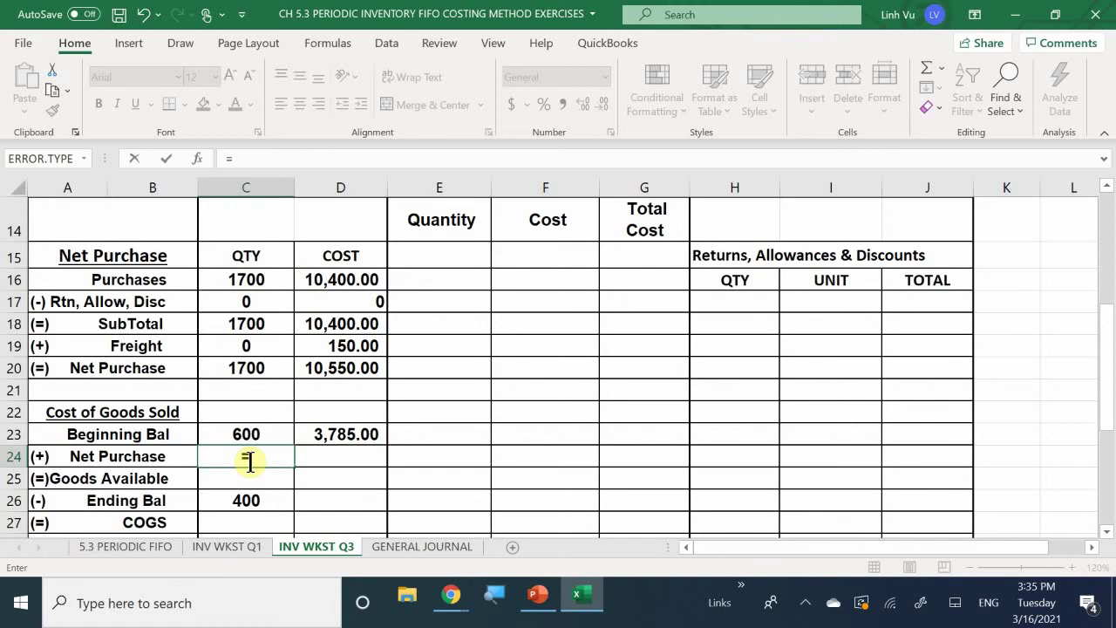
key("Up")
key("Up")
key("Up")
key("Up")
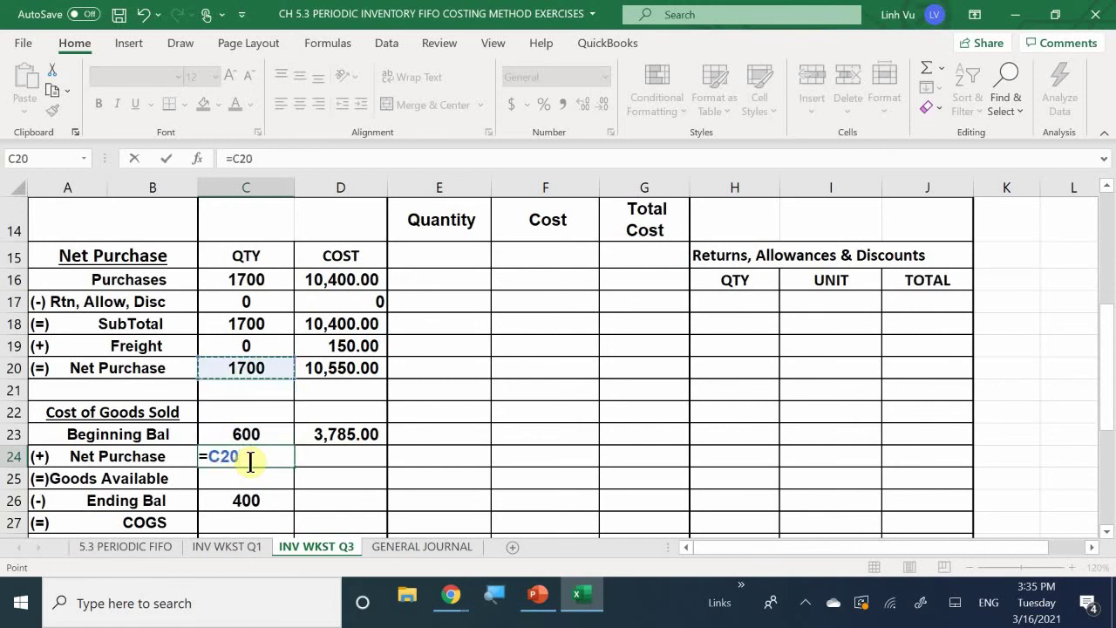
key("Return")
Link the Net Purchase cost of the Cost of Goods Sold section in D24 to D20
key("Right")
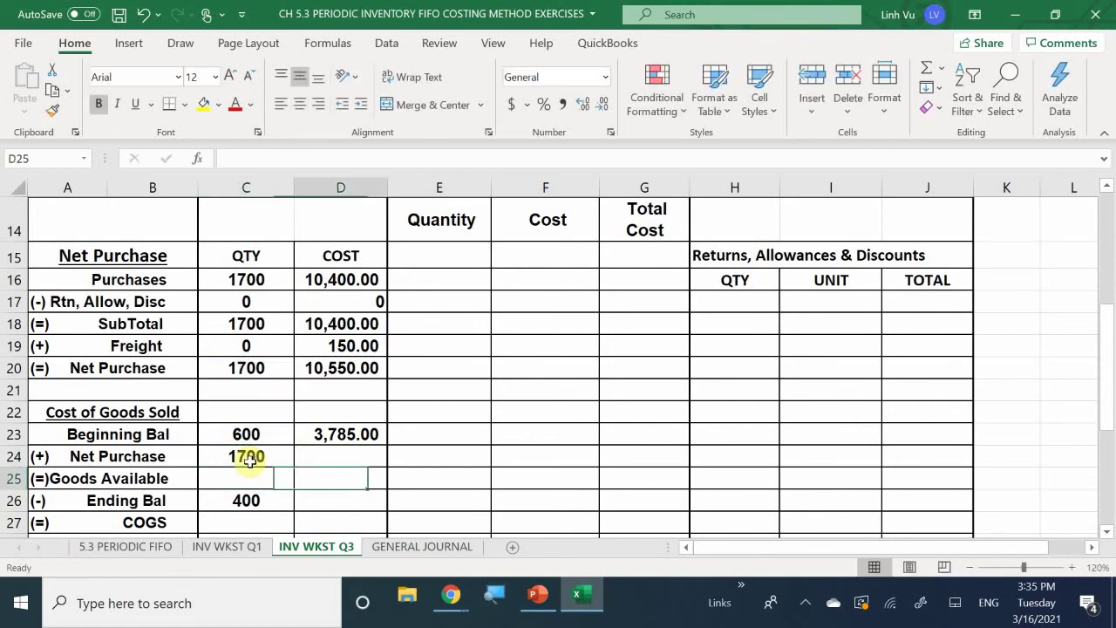
key("Up")
type("=")
key("Up")
key("Up")
key("Up")
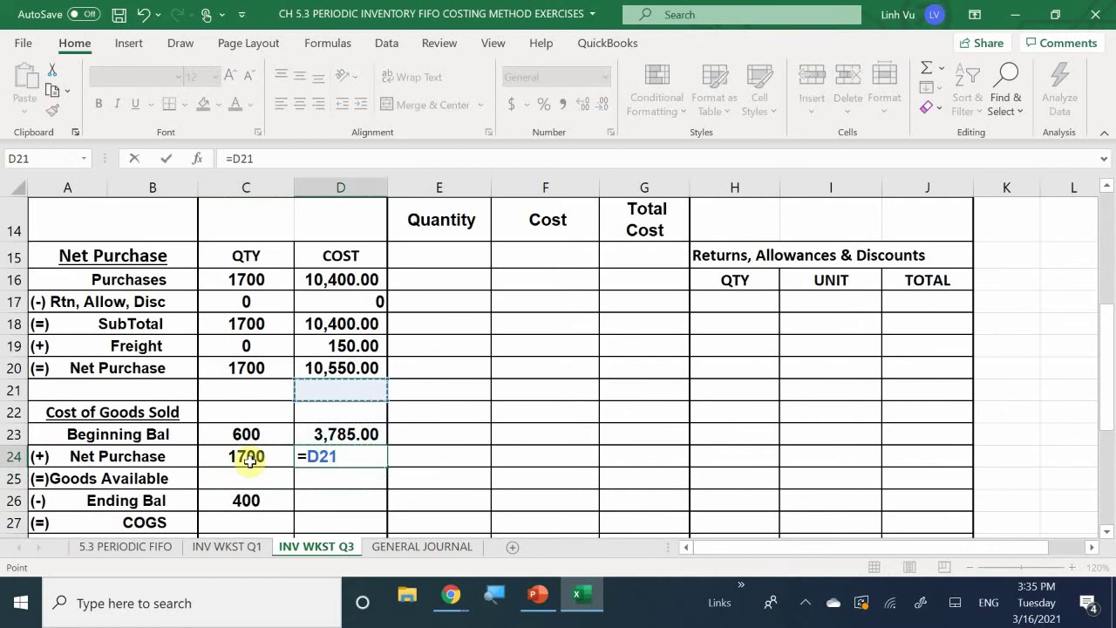
key("Up")
key("Return")
Calculate the Goods Available quantity in C25 with the formula =C23+C24
key("Left")
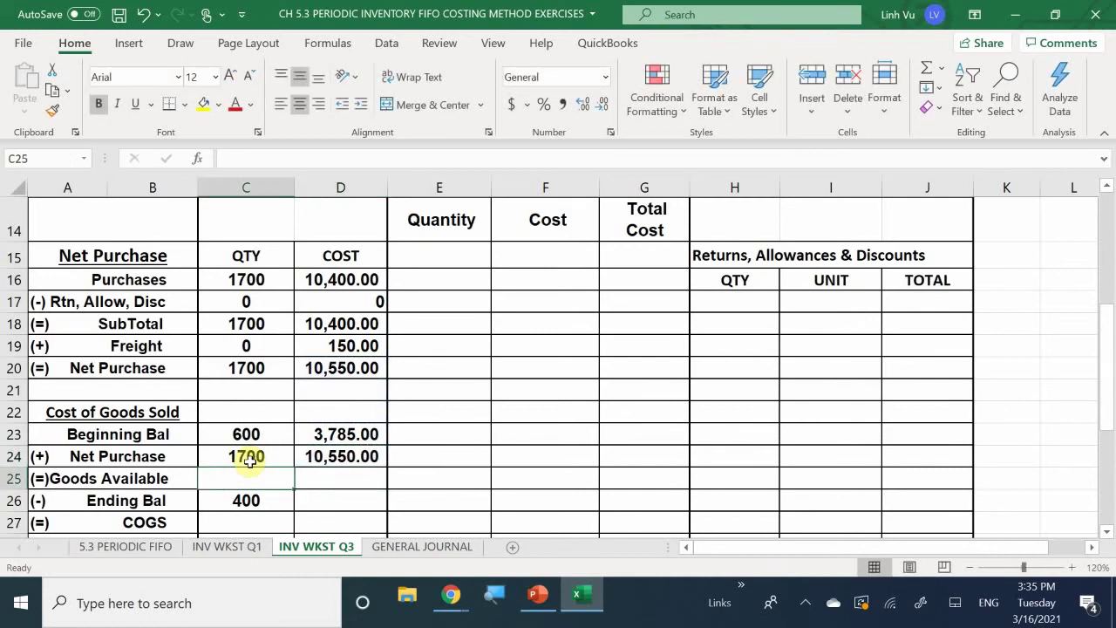
type("=")
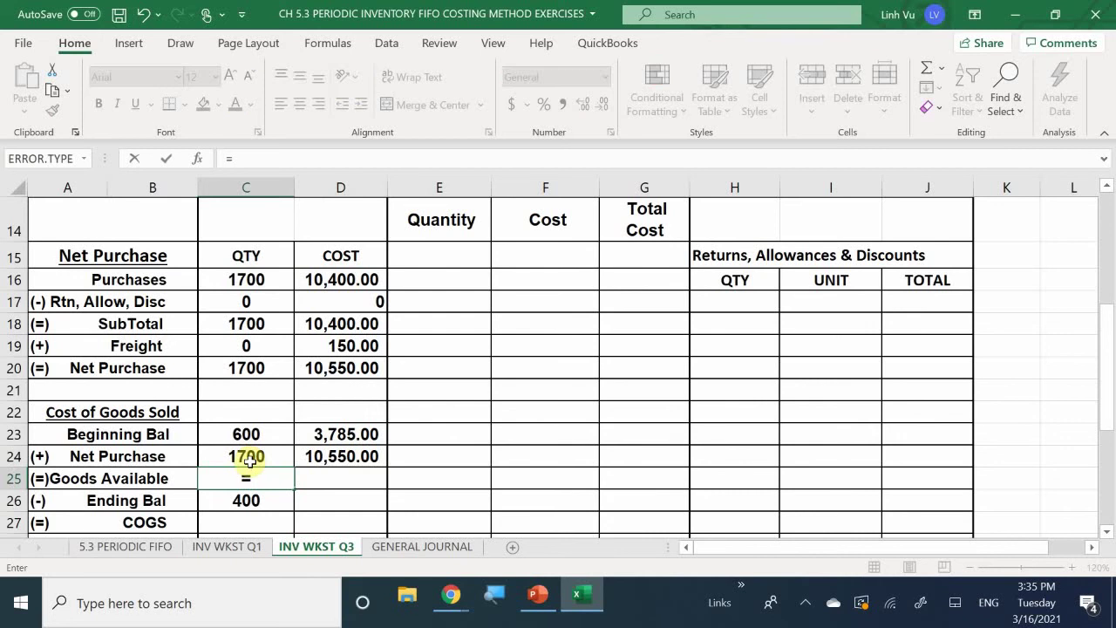
key("Up")
key("Up")
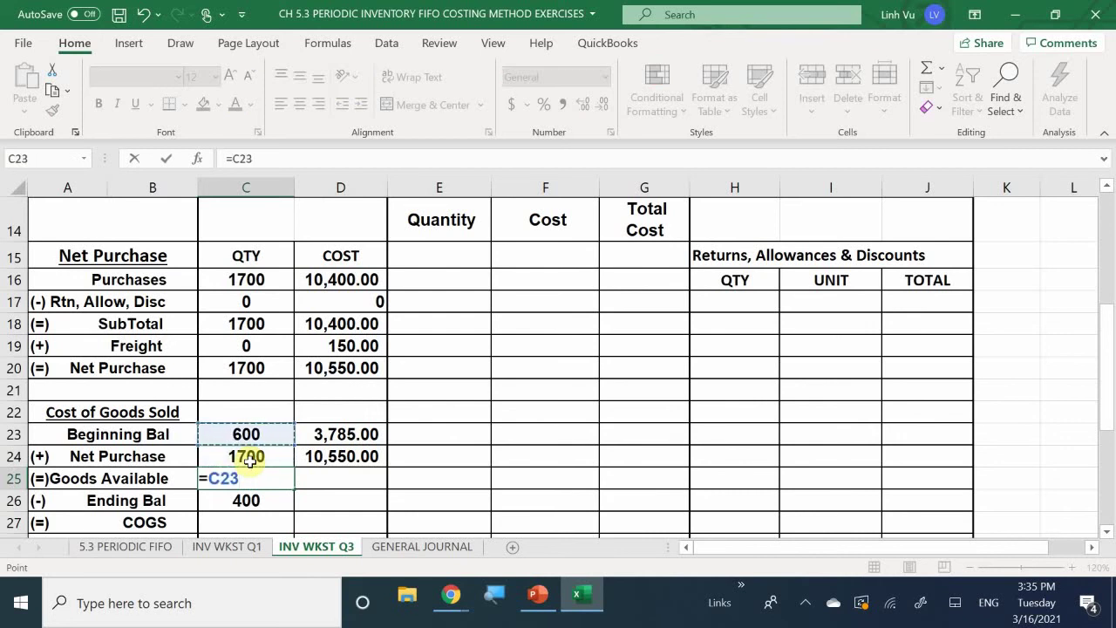
type("+")
left_click(250, 462)
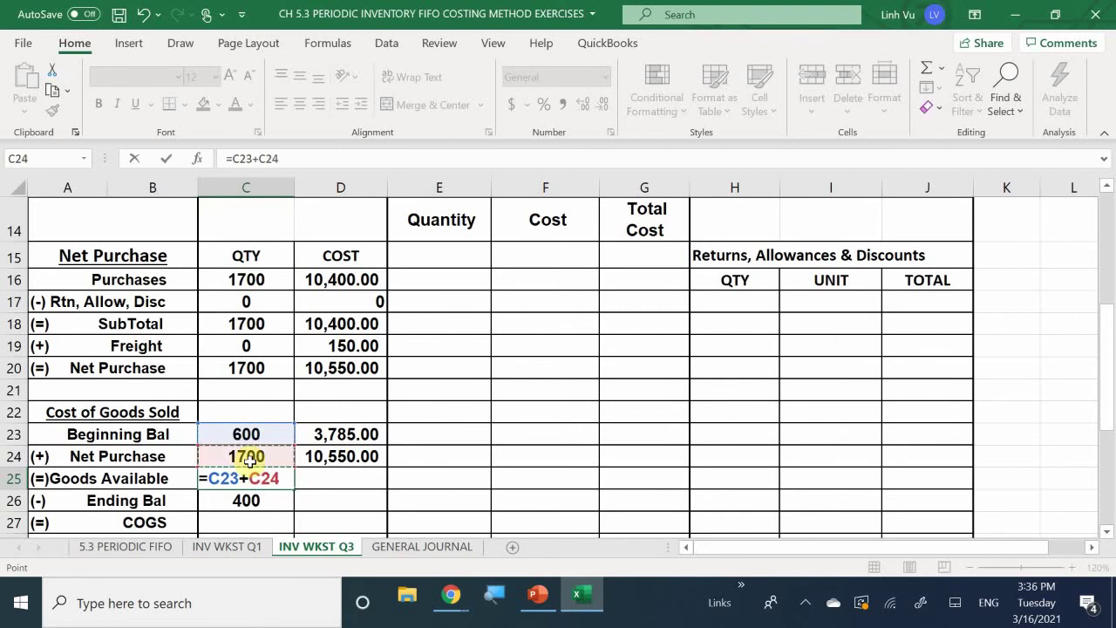
key("Return")
Calculate the Goods Available cost in D25 with the formula =D23+D24
key("Right")
key("Up")
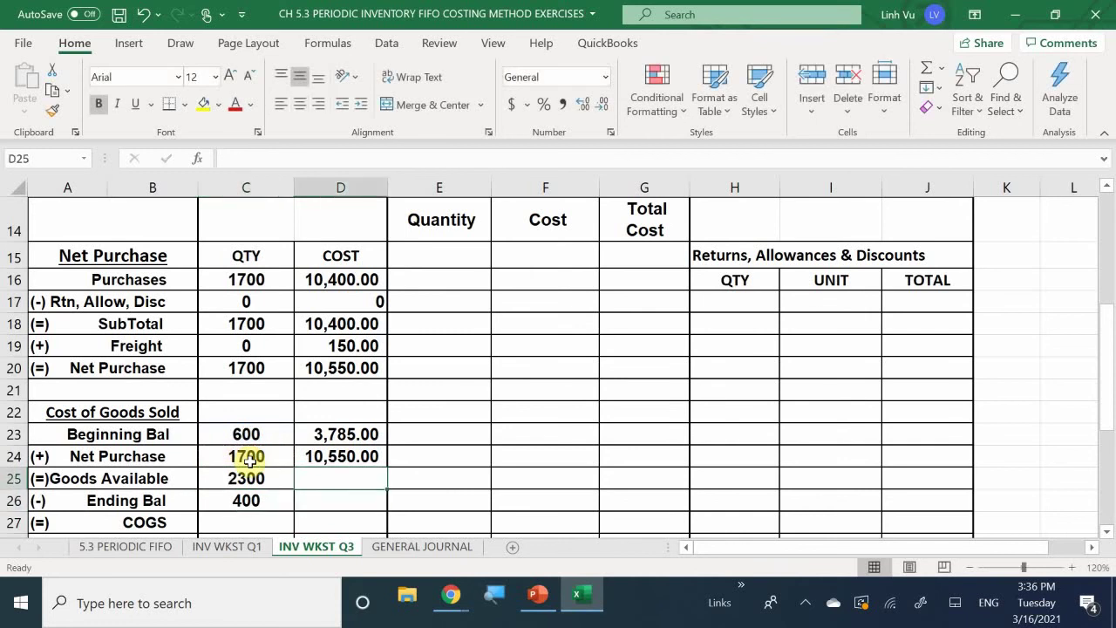
type("=")
key("Up")
key("Up")
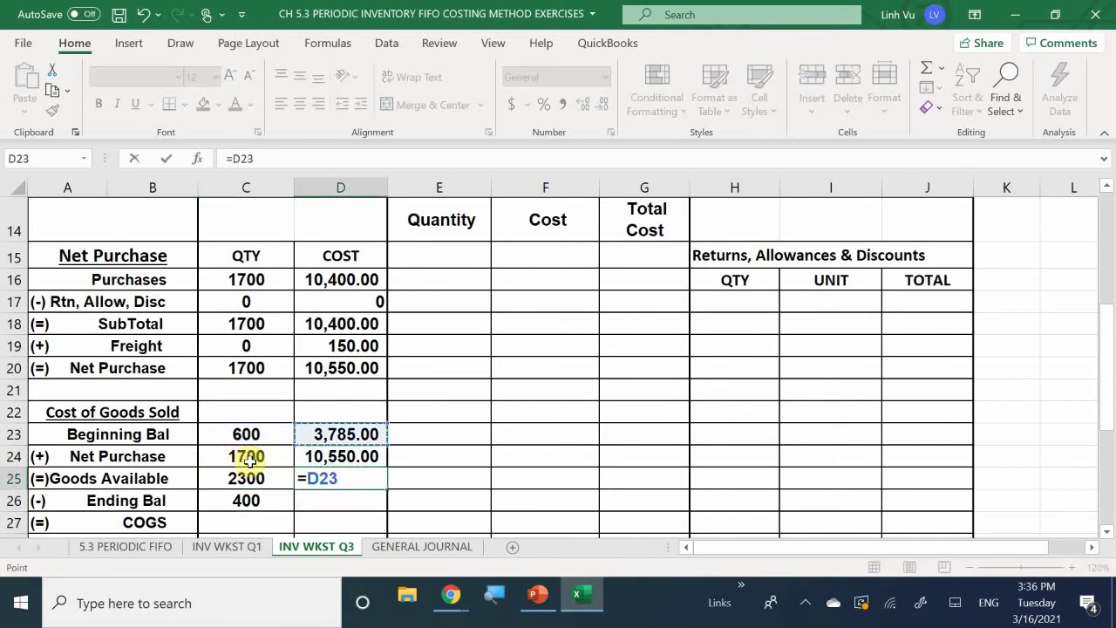
type("+")
key("Up")
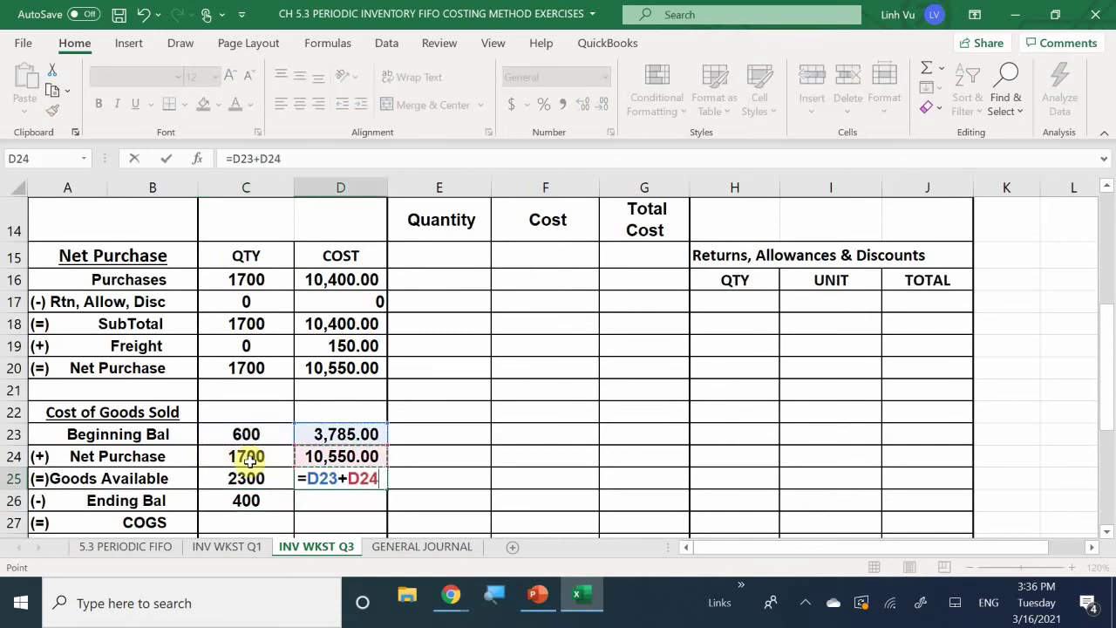
key("Return")
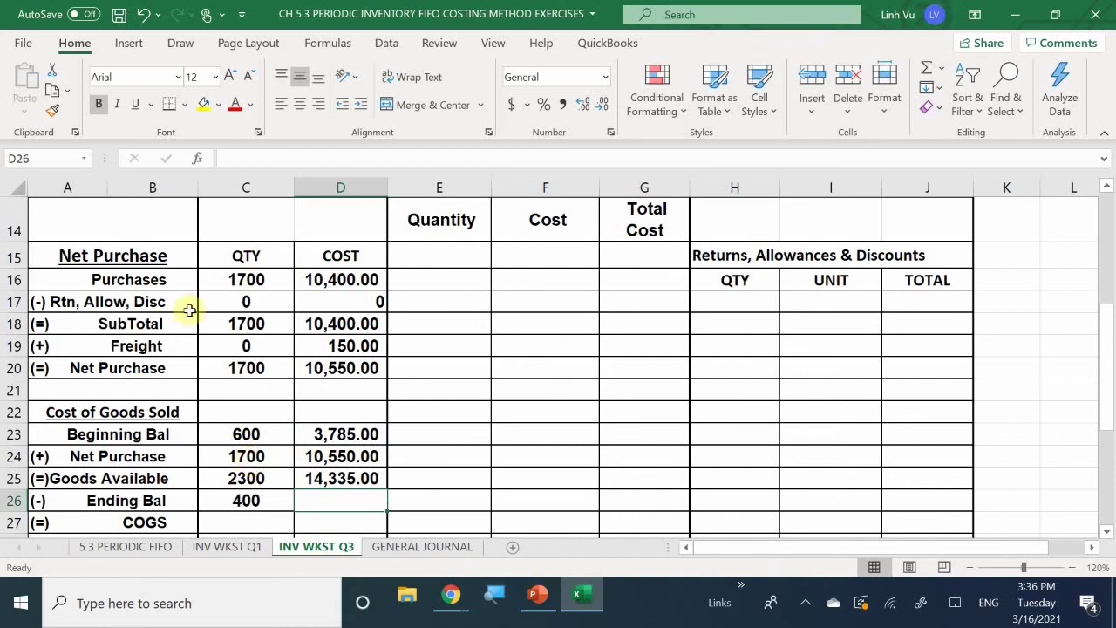
Calculate the COGS quantity in C27 with the formula =C25-C26
scroll(178, 433, "down", 2)
scroll(177, 433, "up", 2)
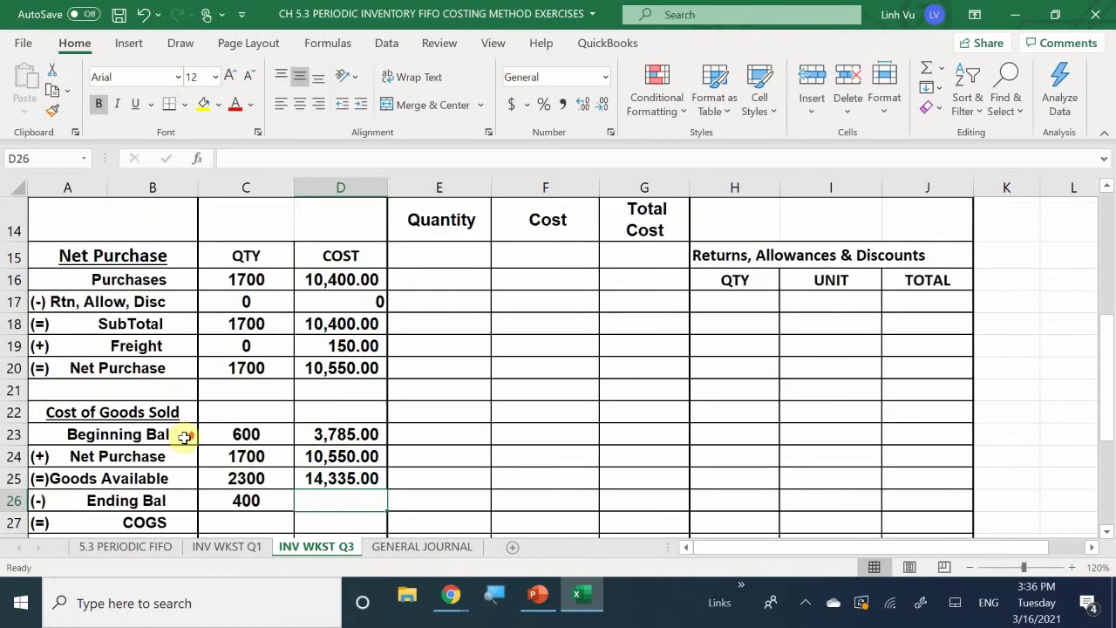
left_click(259, 508)
left_click(239, 524)
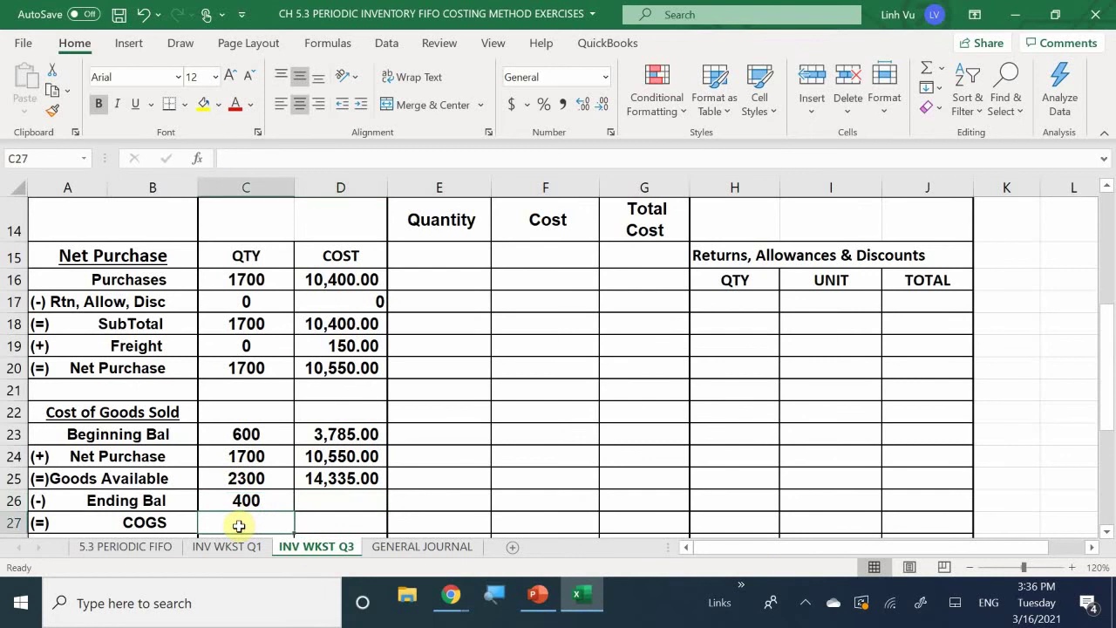
type("=")
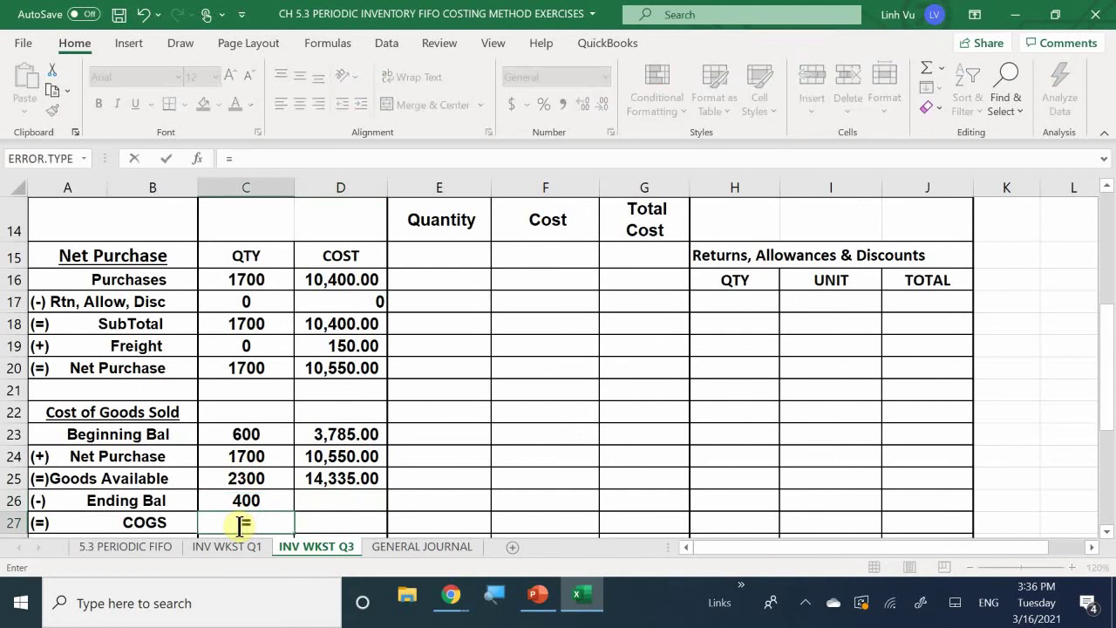
key("Up")
key("Up")
type("-")
key("Up")
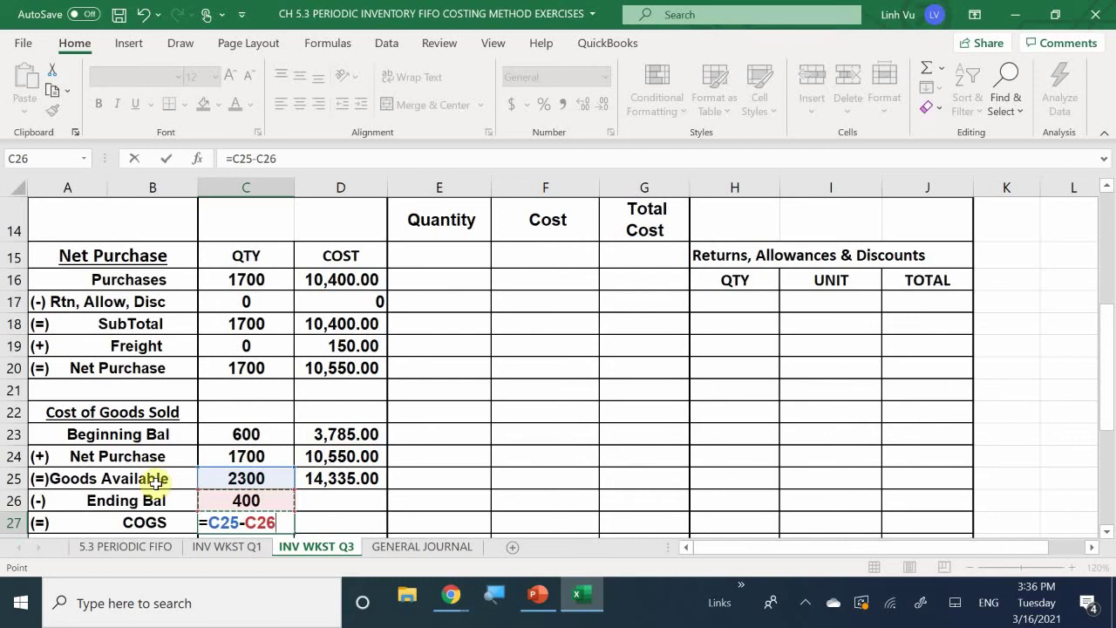
key("Return")
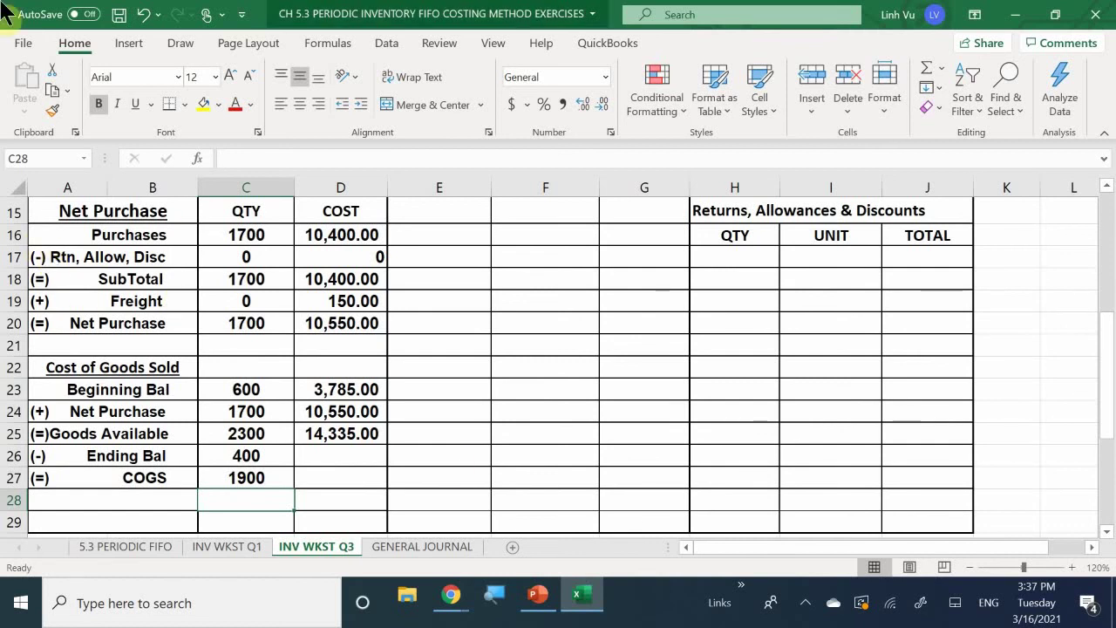
Total the ending inventory Quantity column in E27 with the formula =SUM(E16:E24)
left_click(397, 476)
type("=")
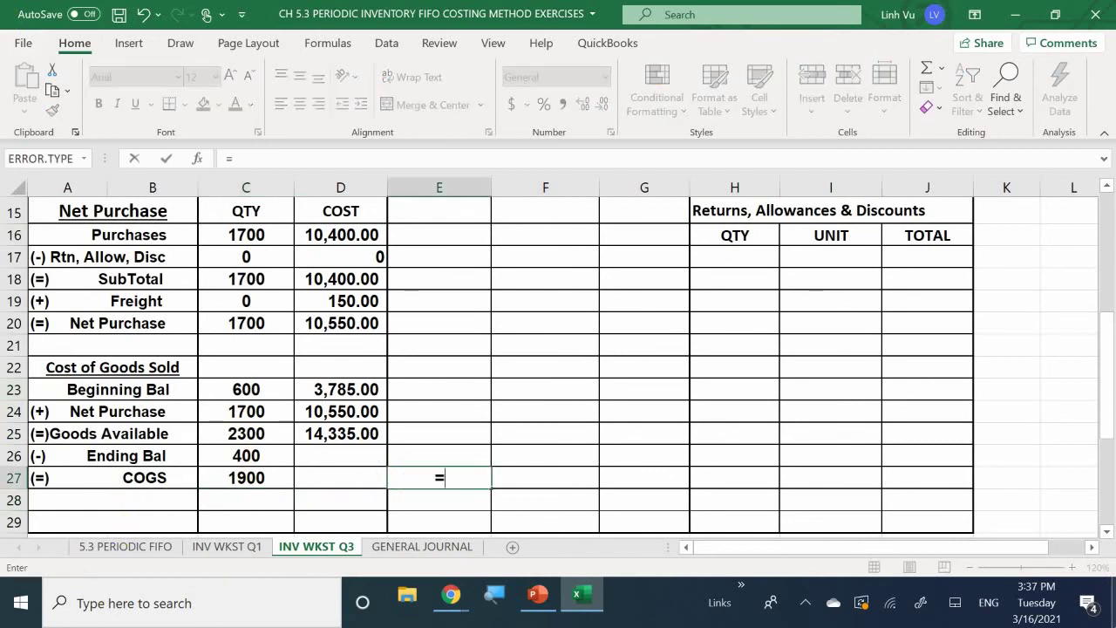
type("SUM(")
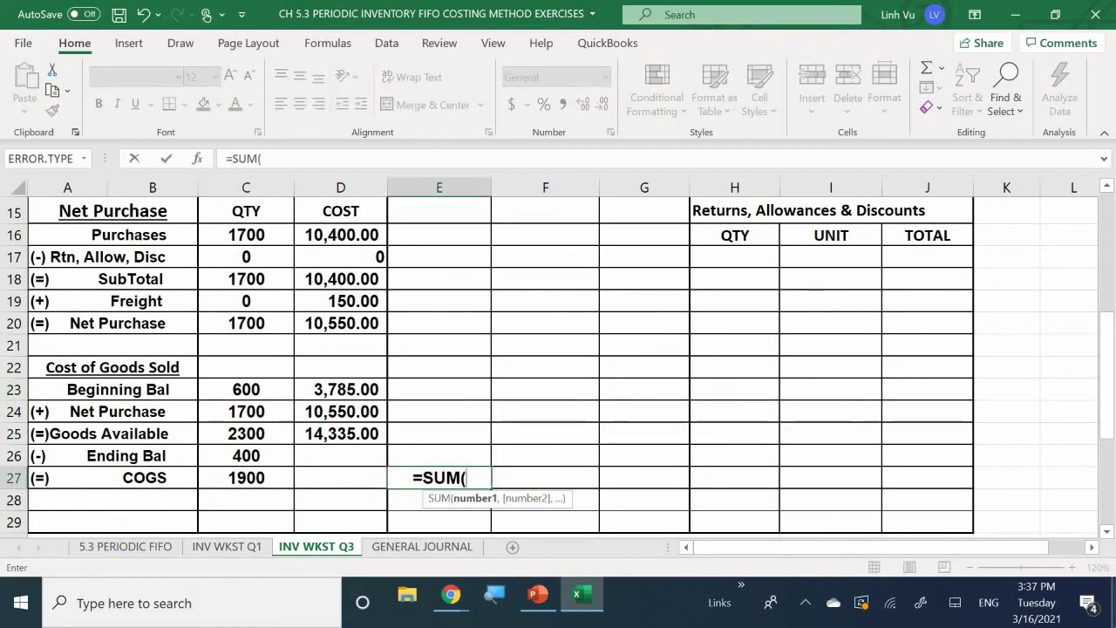
scroll(446, 353, "up", 1)
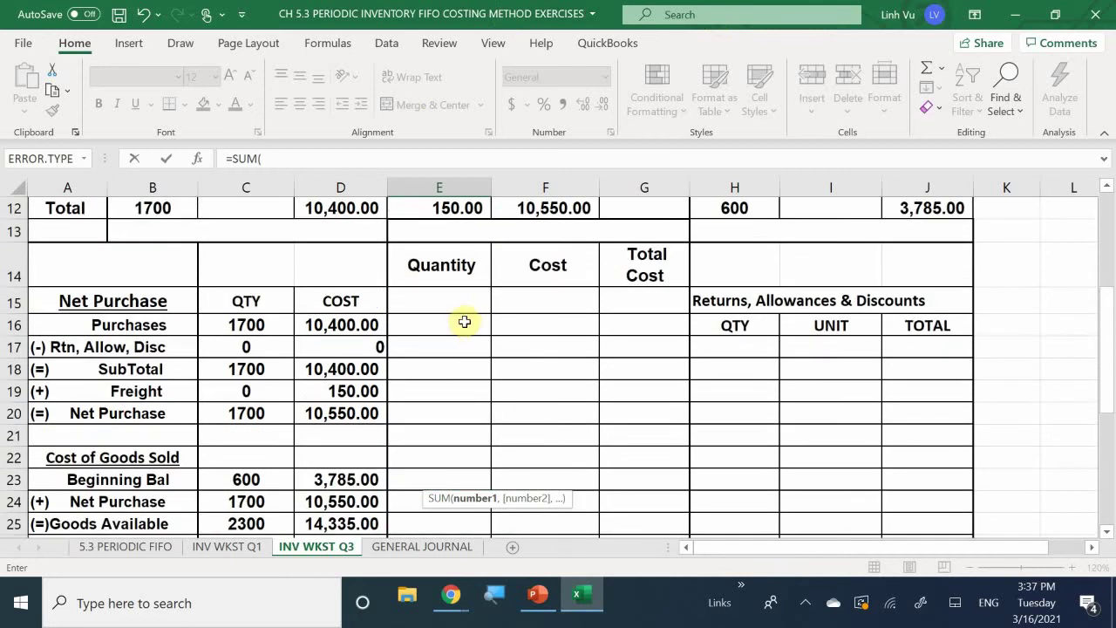
left_click_drag(445, 323, 439, 493)
key("Return")
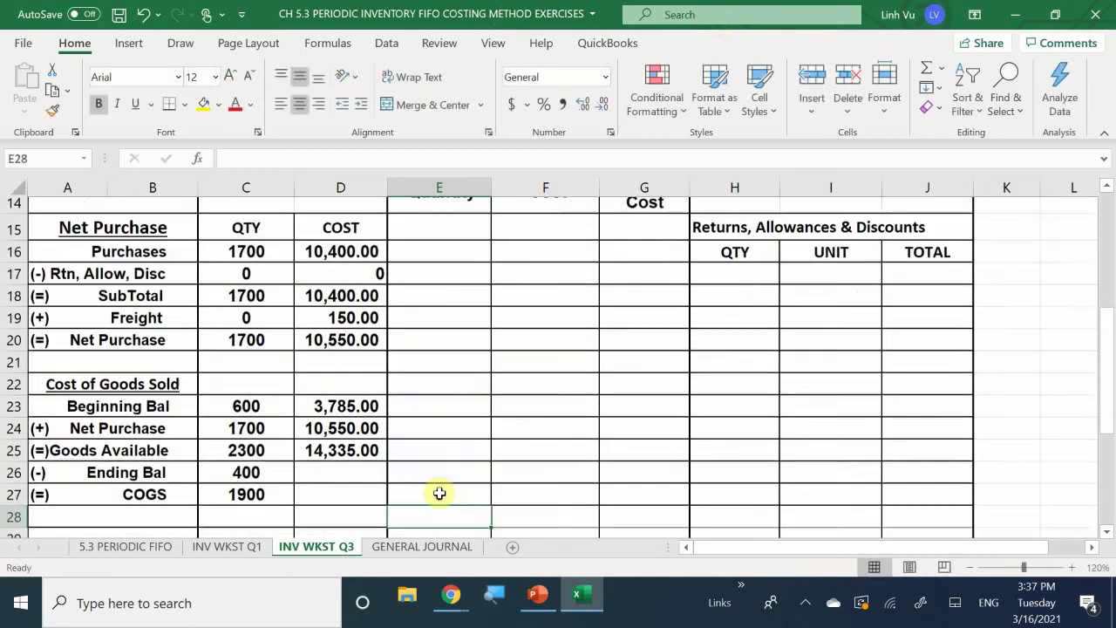
key("Right")
key("Up")
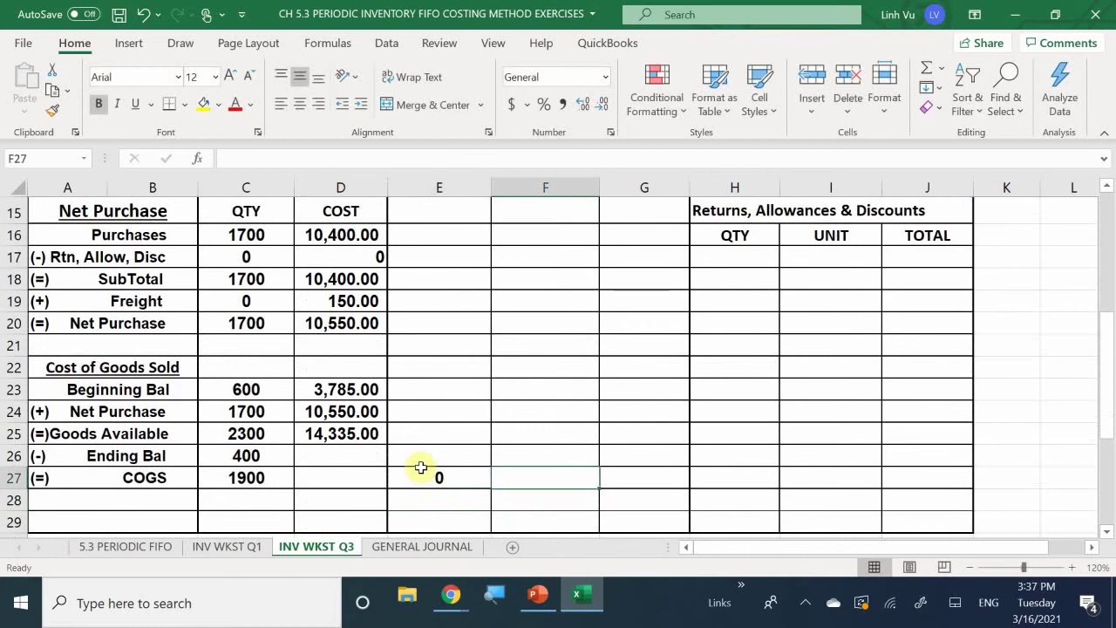
left_click(436, 476)
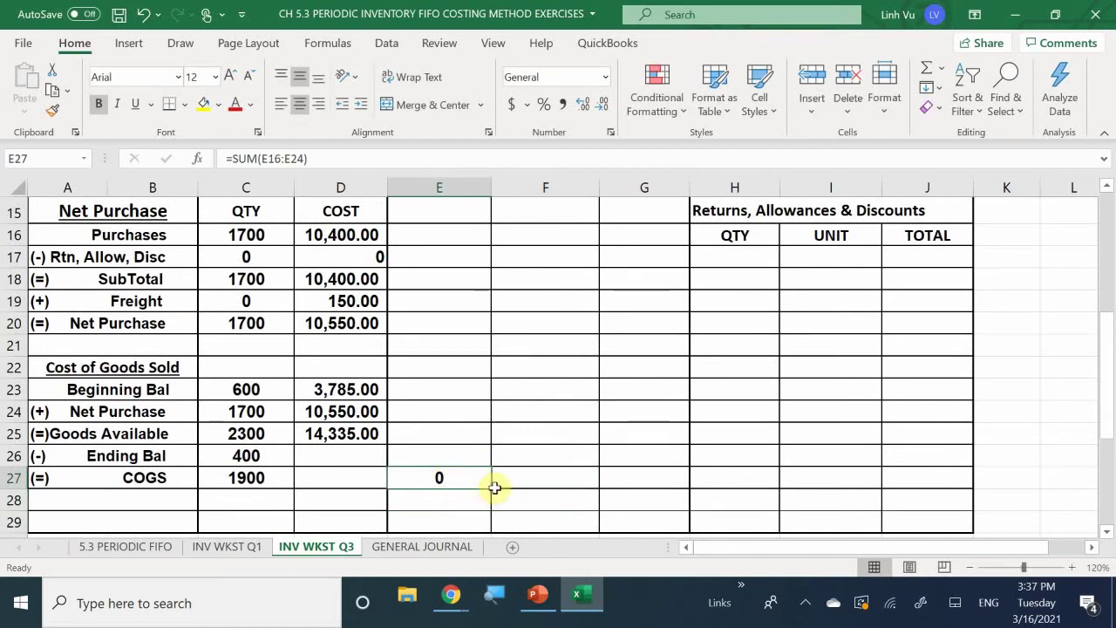
Copy the Quantity total formula in E27 across to the Total Cost column in G27, and clear F27
left_click_drag(489, 489, 676, 488)
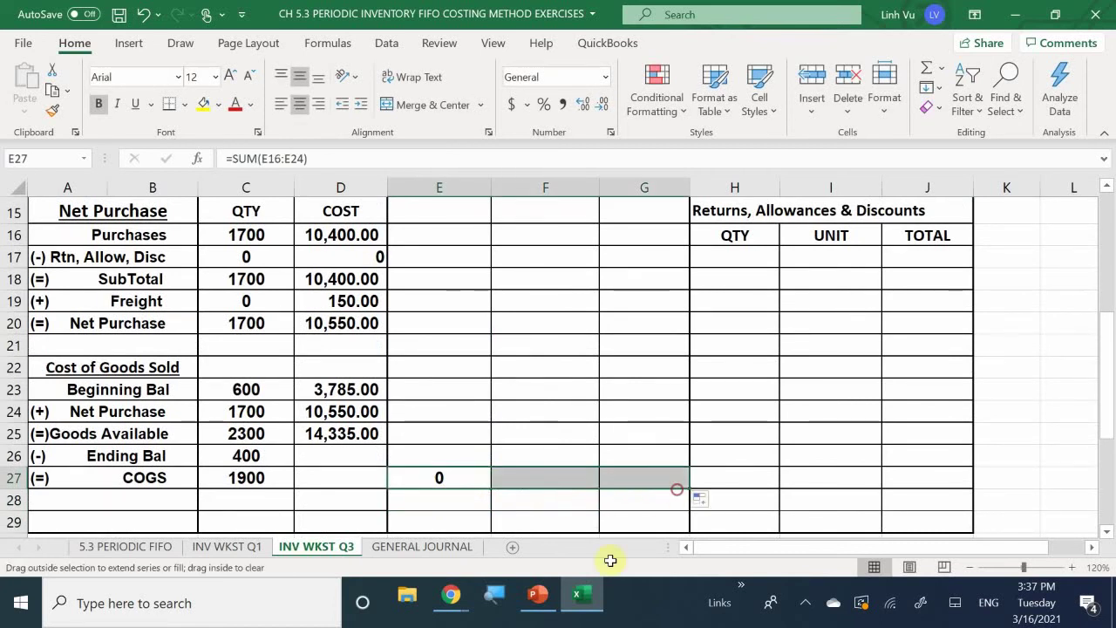
left_click(544, 480)
double_click(544, 479)
key("Escape")
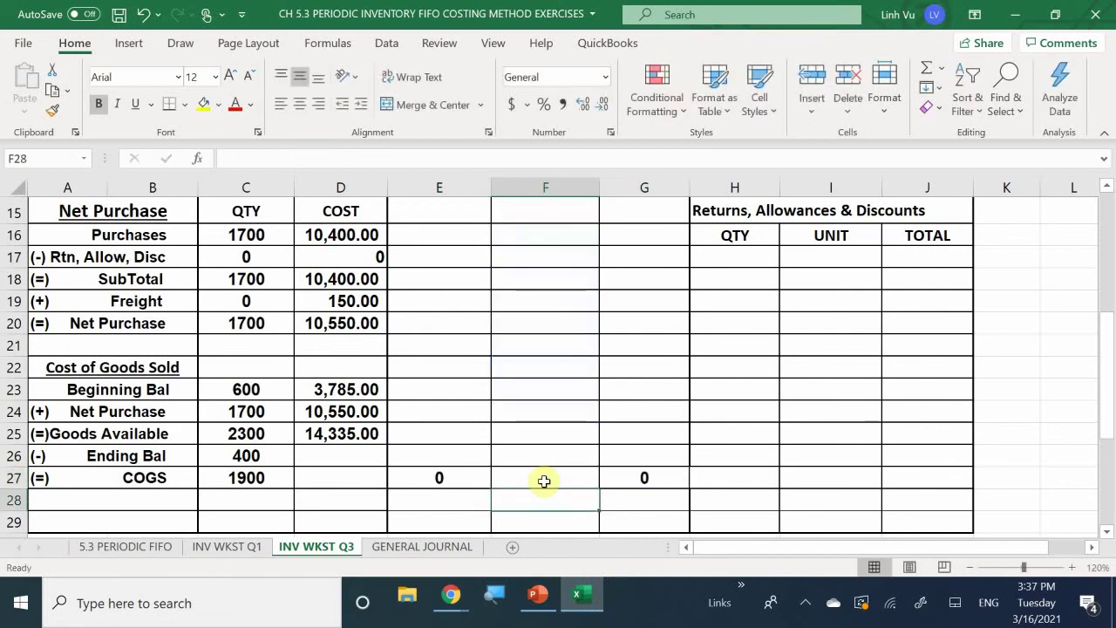
Apply the comma number format to the Total Cost sum in G27
left_click(645, 480)
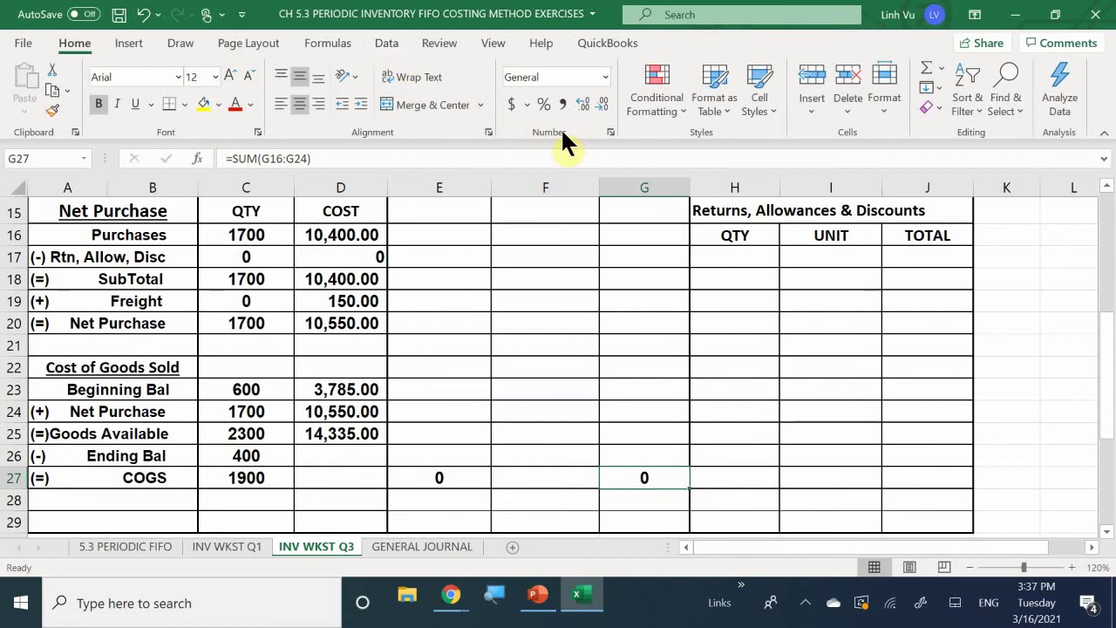
left_click(558, 105)
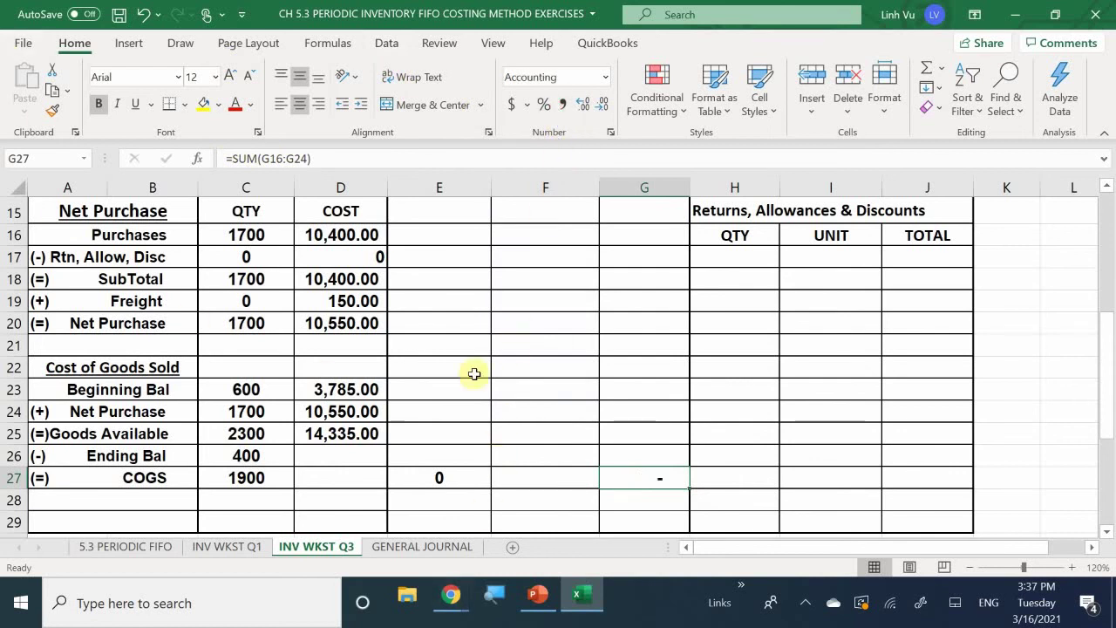
Link quantity cell E17 to the first inventory-on-hand quantity with the formula =H6
scroll(448, 436, "up", 4)
scroll(448, 437, "up", 2)
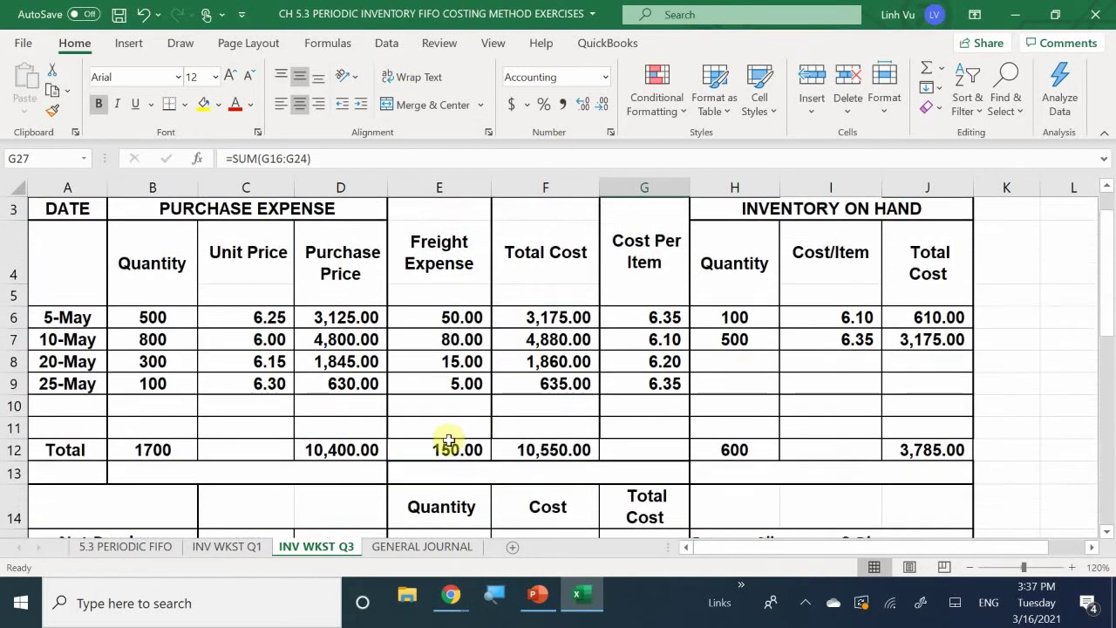
scroll(448, 439, "down", 1)
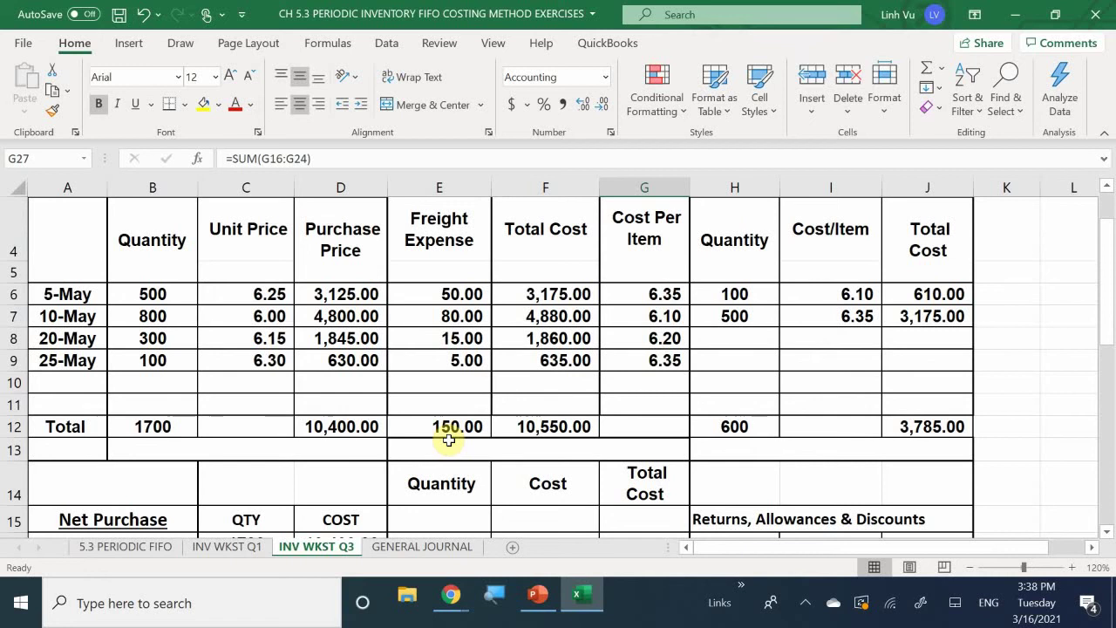
scroll(448, 440, "down", 2)
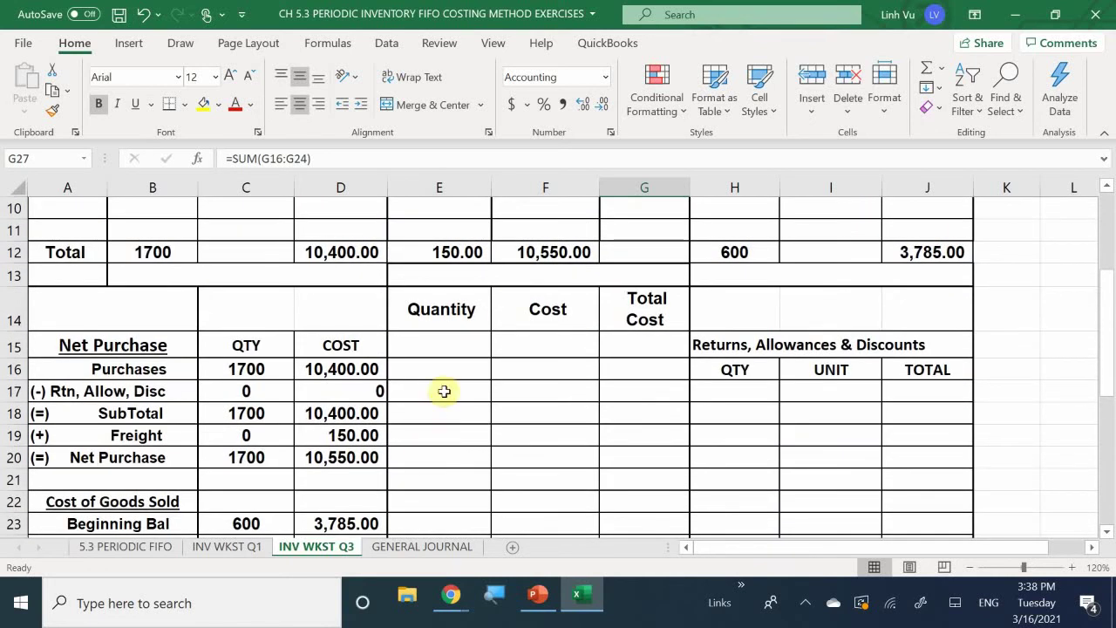
left_click(444, 391)
type("=")
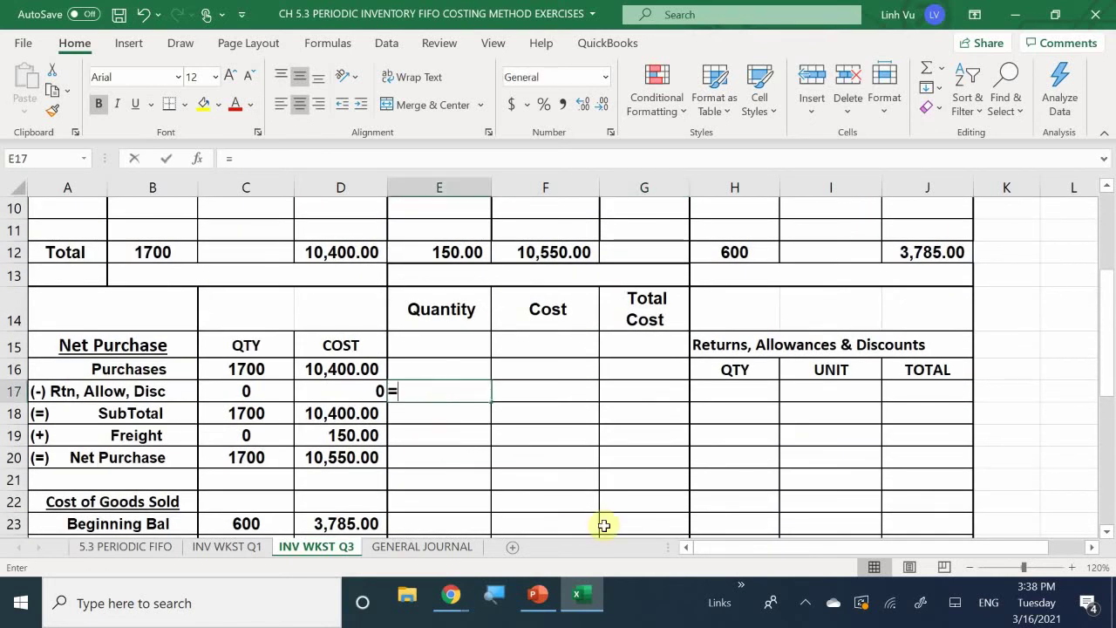
scroll(972, 418, "up", 2)
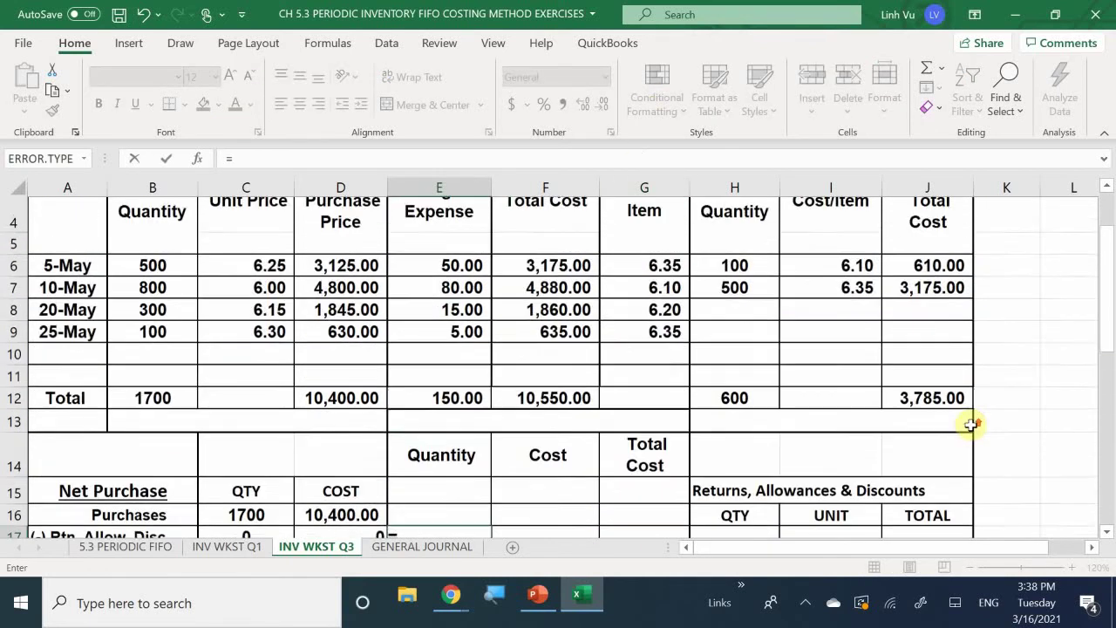
left_click(751, 294)
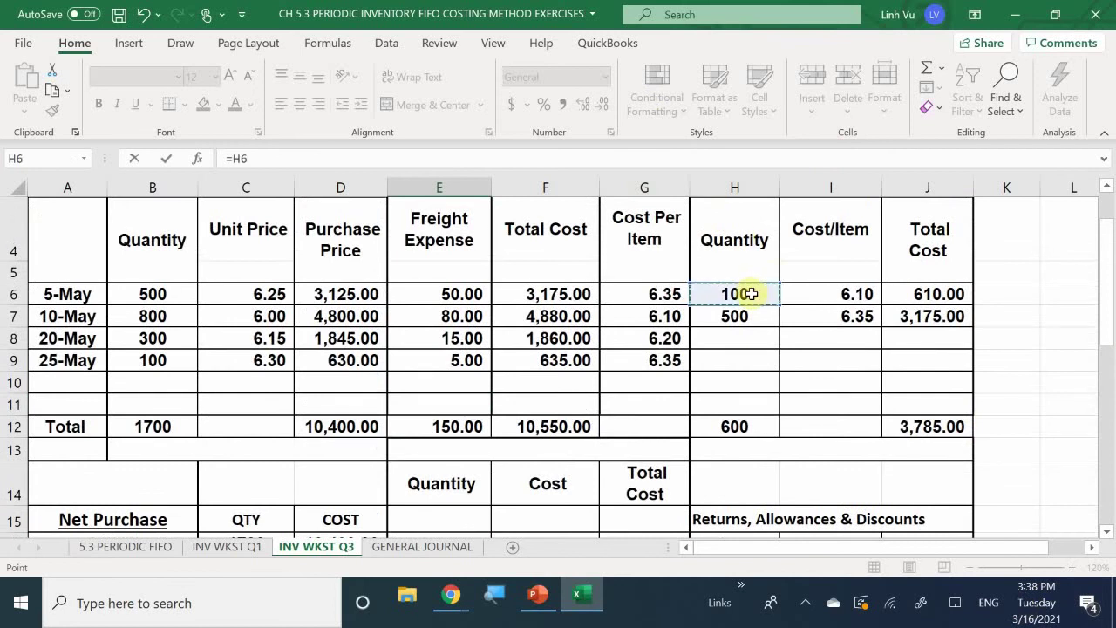
key("Tab")
Link cost cell F17 and total cost cell G17 to the first inventory-on-hand layer with =I6 and =J6
type("=")
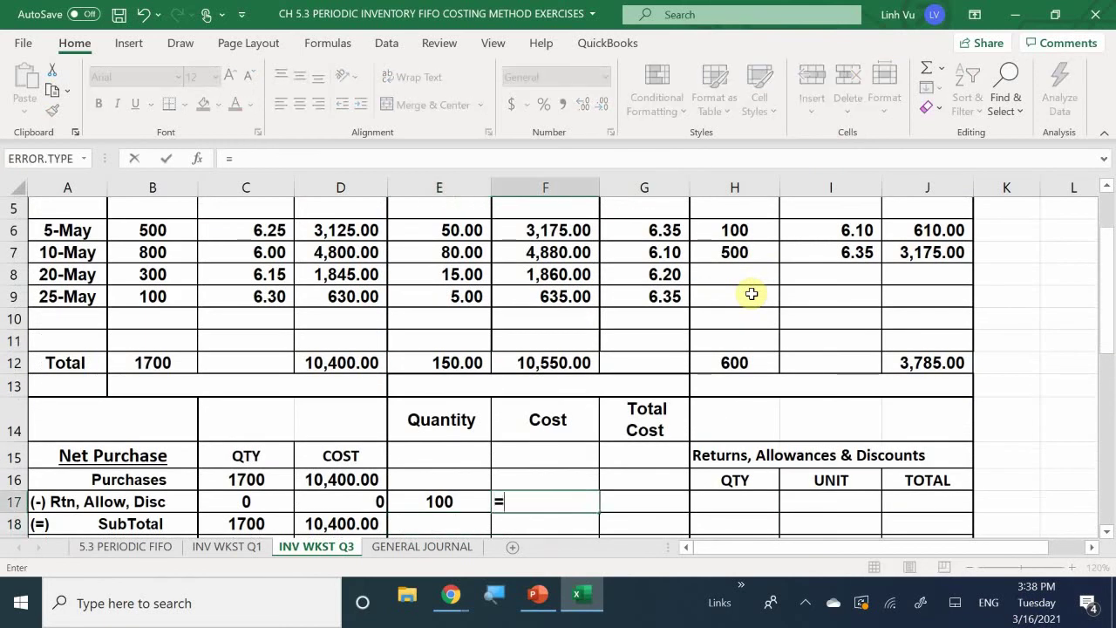
scroll(1026, 369, "up", 2)
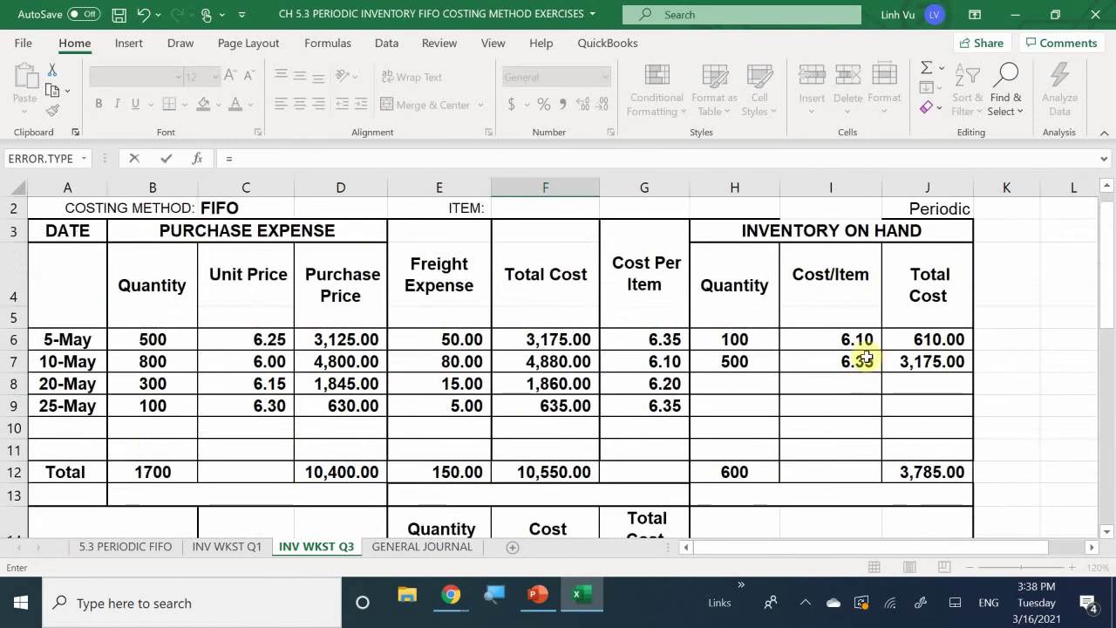
left_click(846, 339)
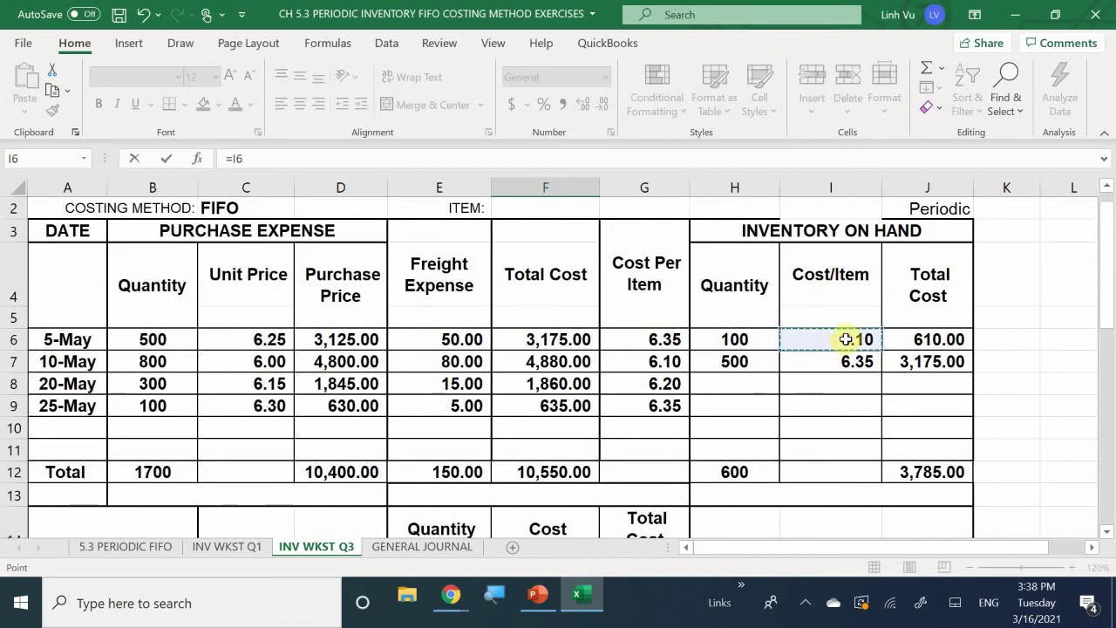
key("Tab")
type("=")
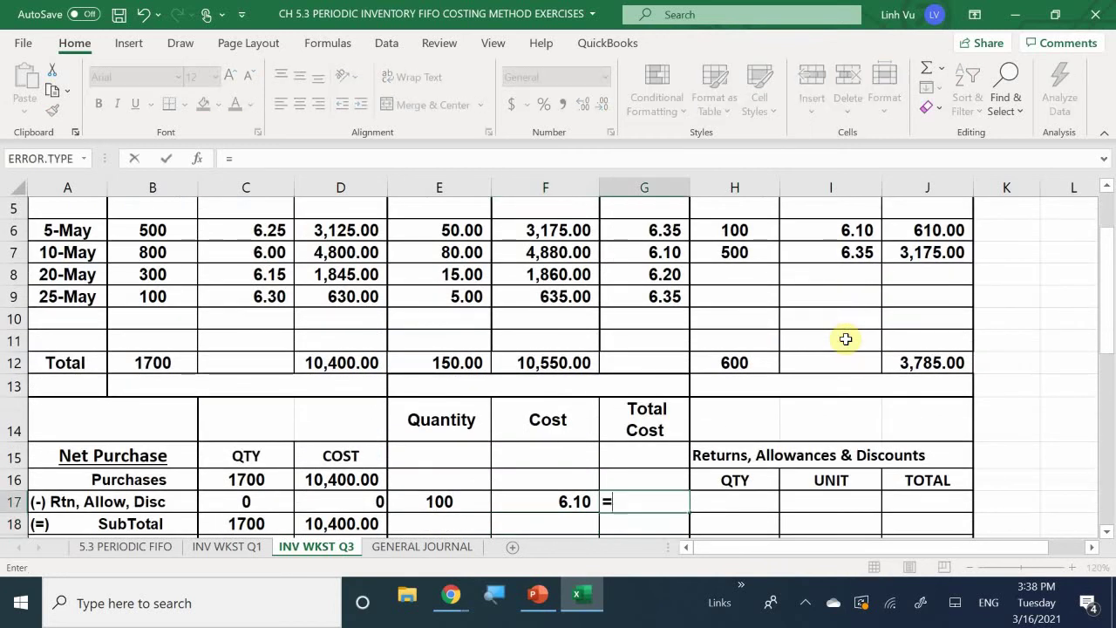
scroll(950, 331, "up", 2)
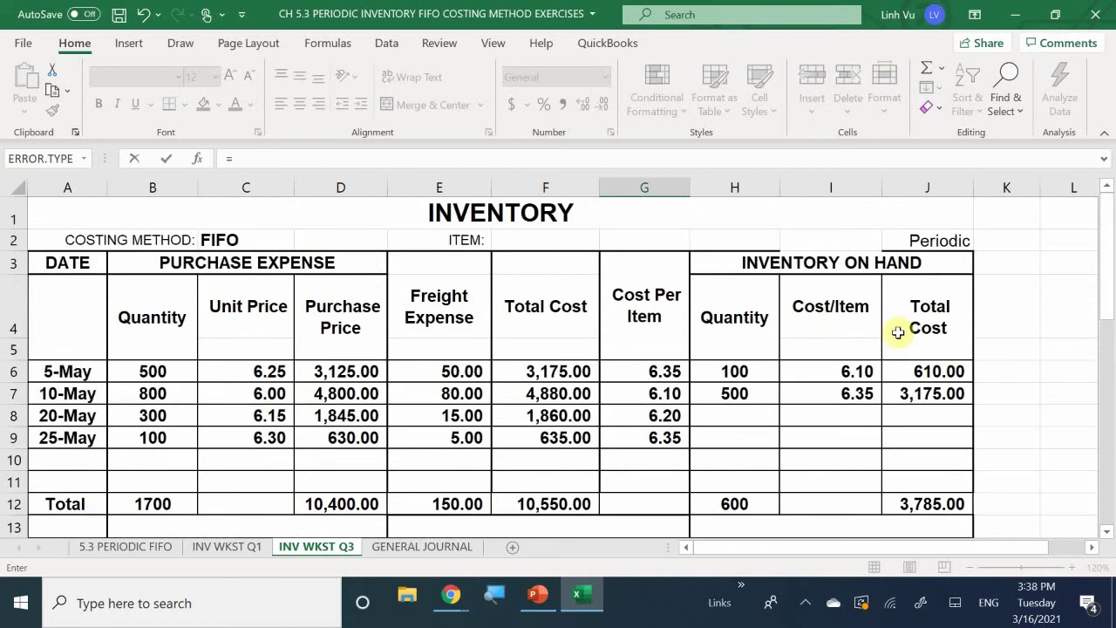
left_click(929, 370)
key("Return")
scroll(937, 370, "down", 2)
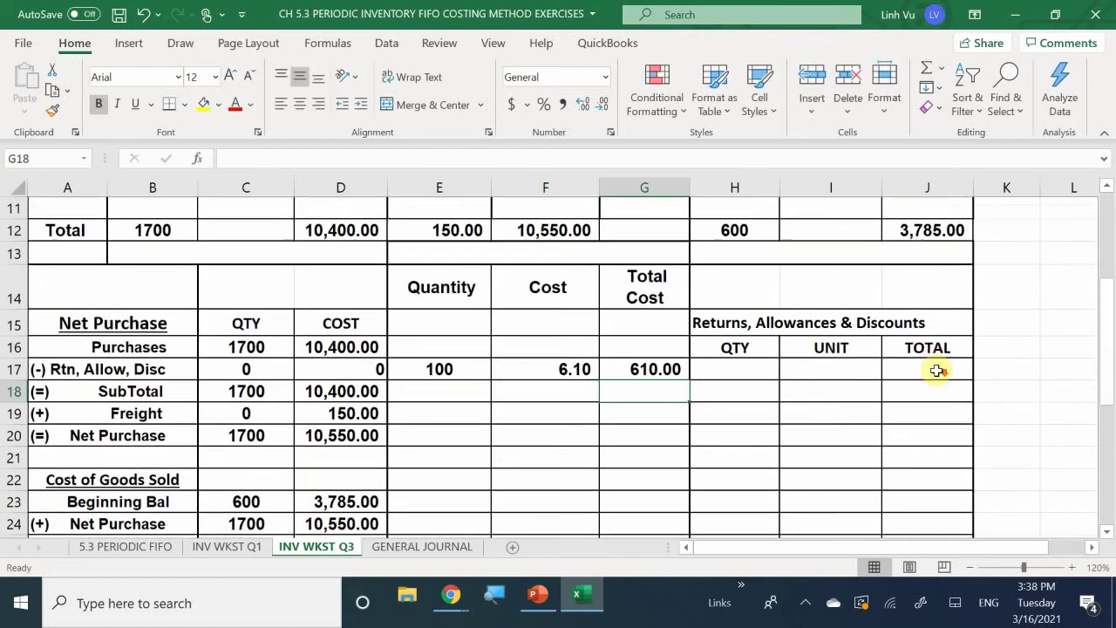
scroll(936, 369, "down", 2)
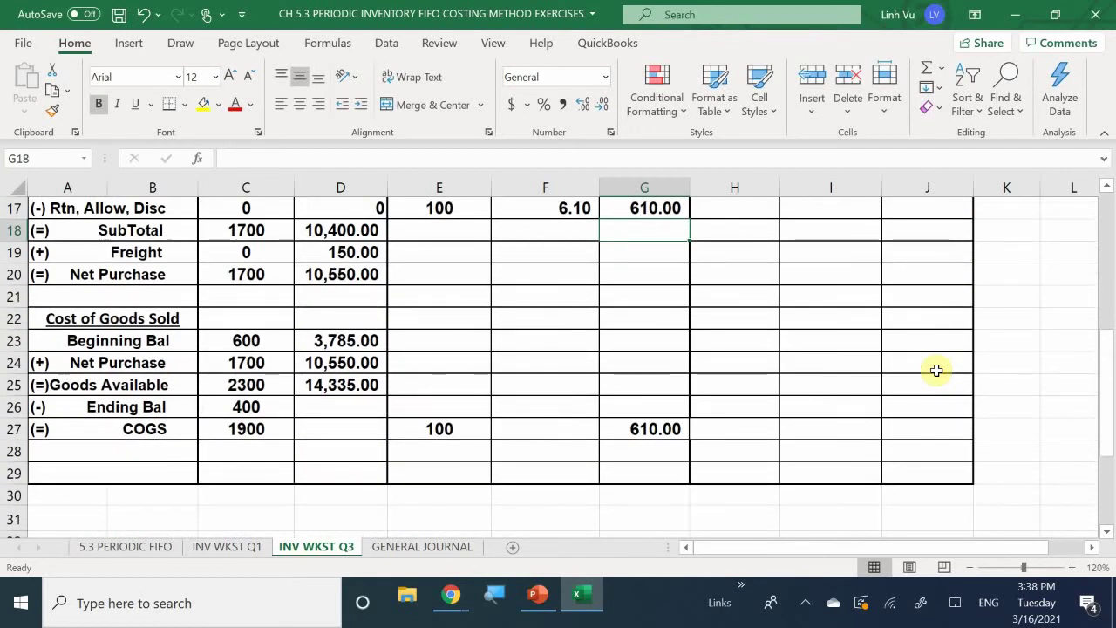
Link quantity cell E18 to the second inventory-on-hand quantity with the formula =H7
scroll(936, 369, "up", 2)
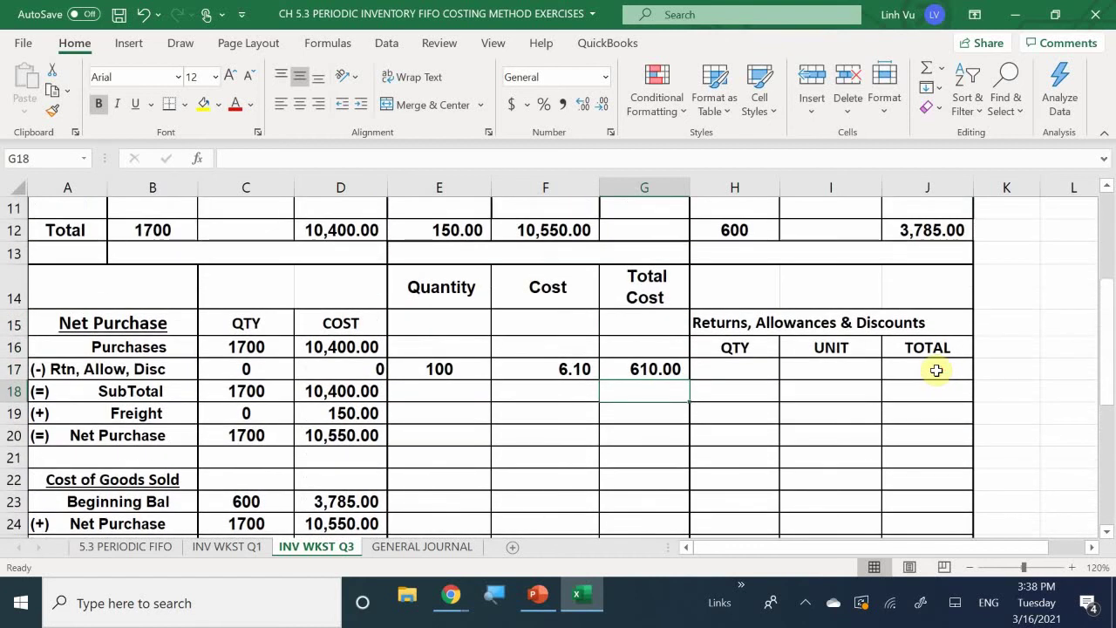
scroll(936, 369, "up", 1)
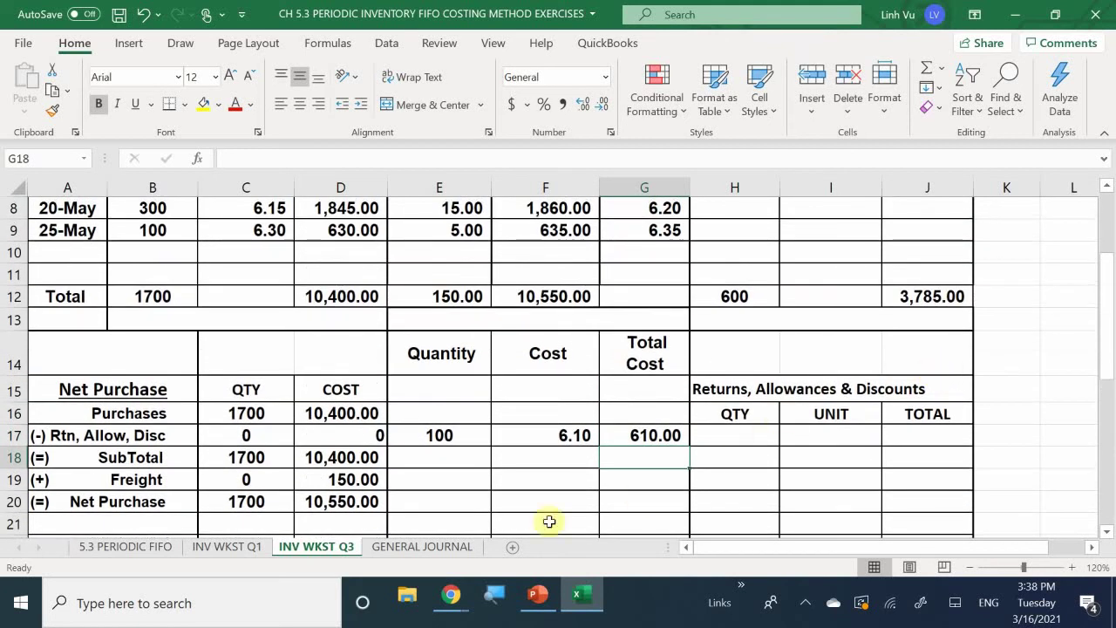
left_click(462, 455)
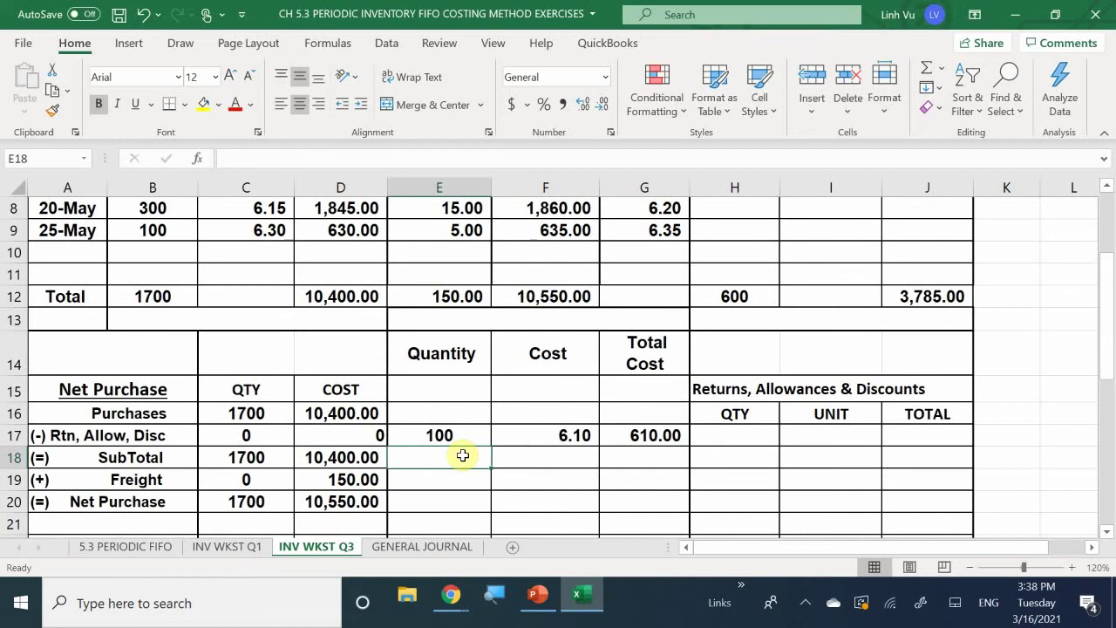
type("=")
scroll(613, 343, "up", 3)
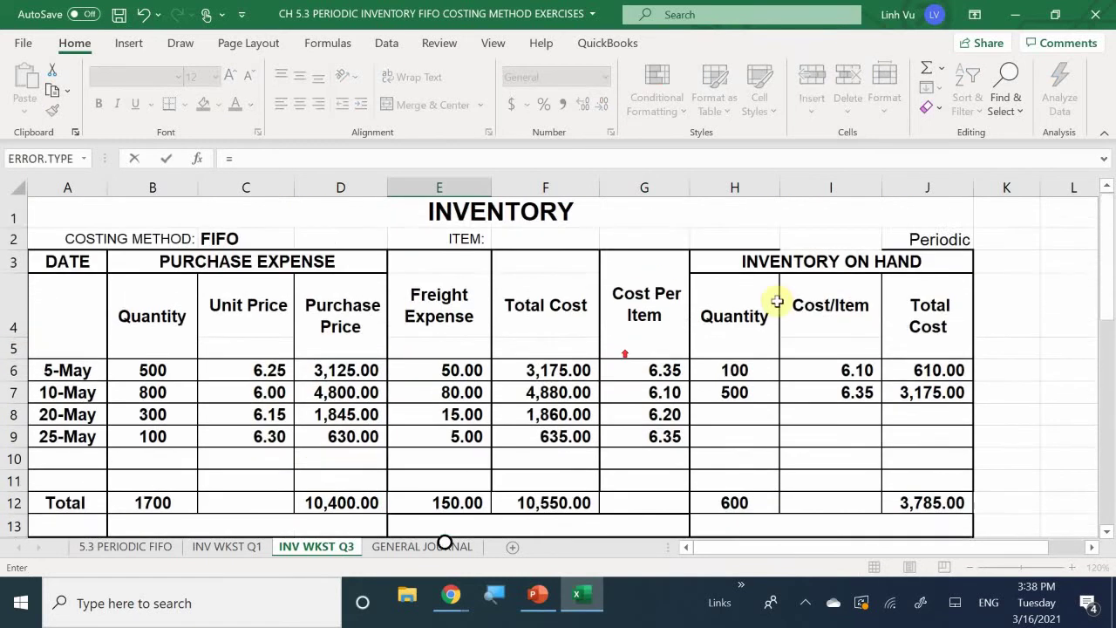
left_click(726, 394)
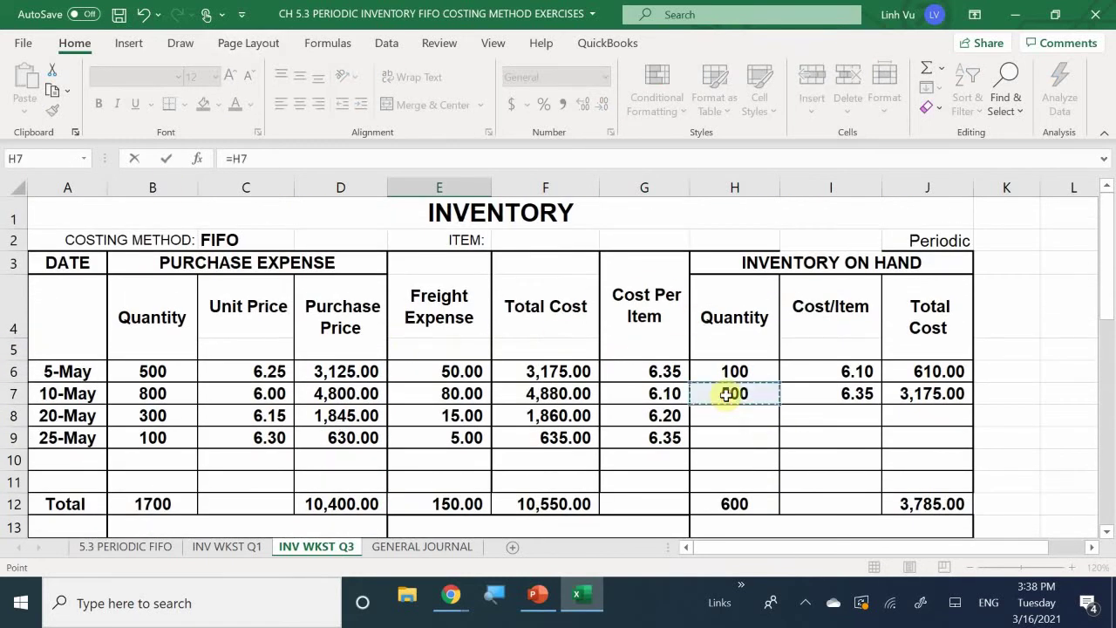
key("Return")
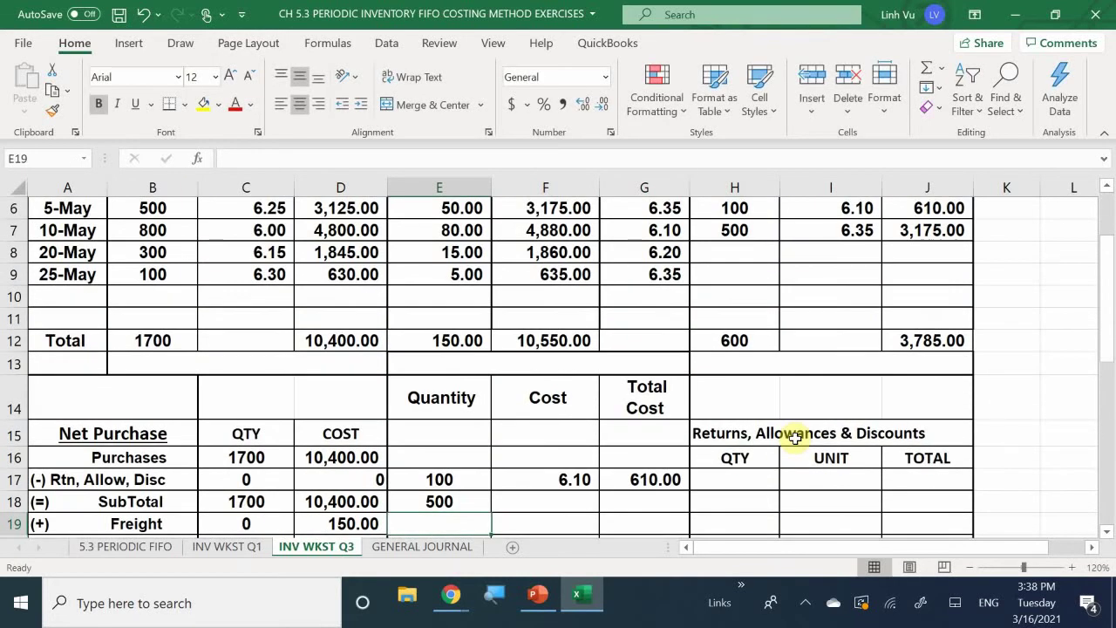
Link cost cell F18 to the second inventory-on-hand cost per item with the formula =I7
key("Right")
key("Up")
type("=")
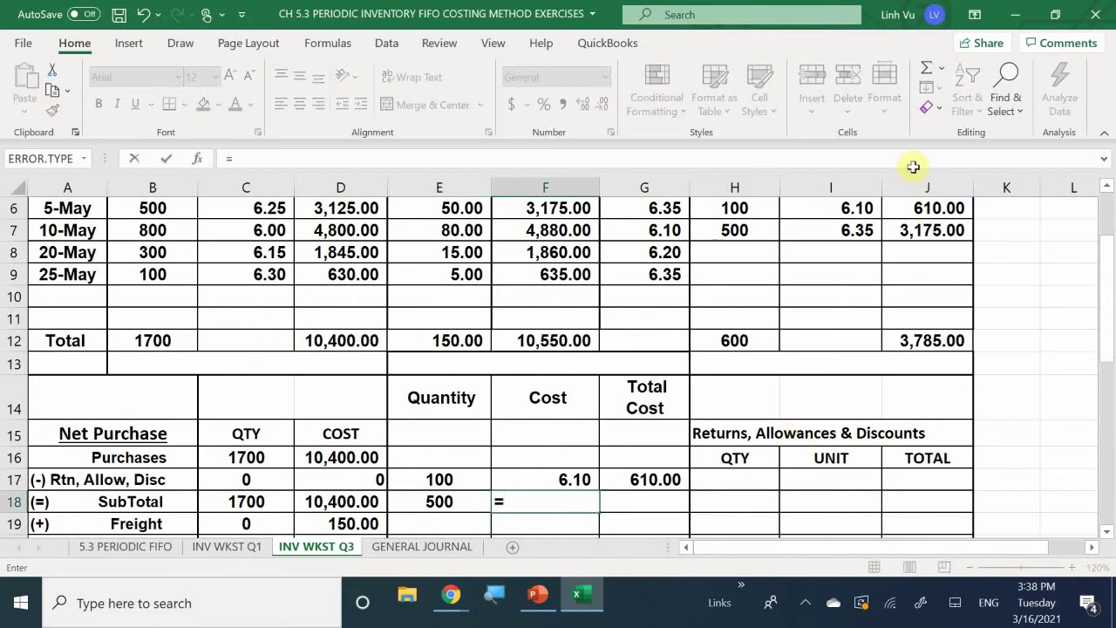
scroll(959, 287, "up", 1)
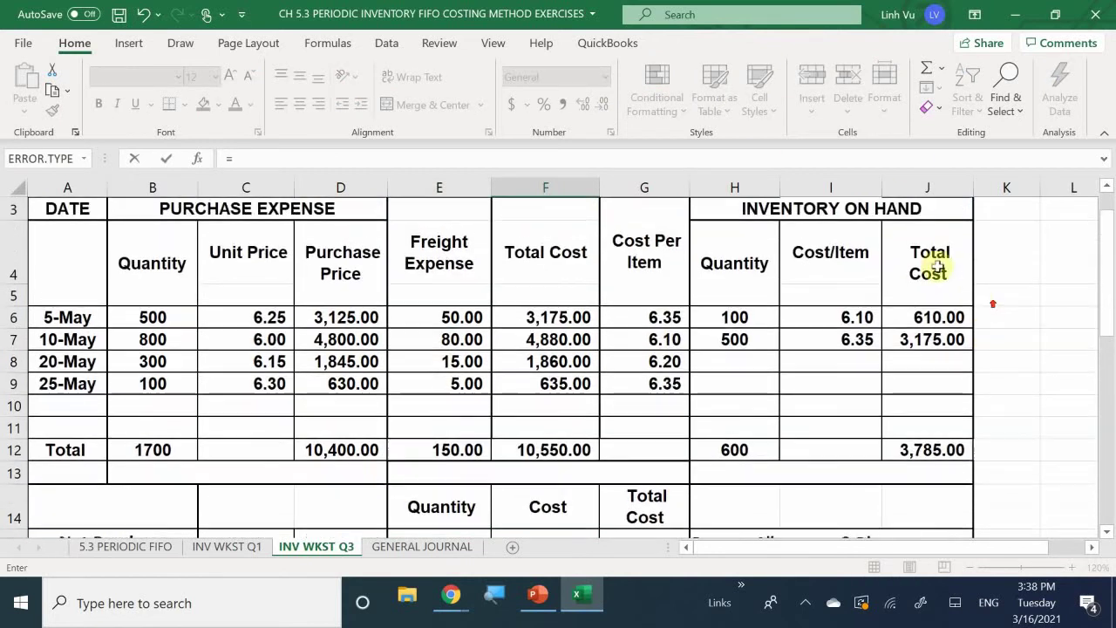
left_click(859, 342)
key("Return")
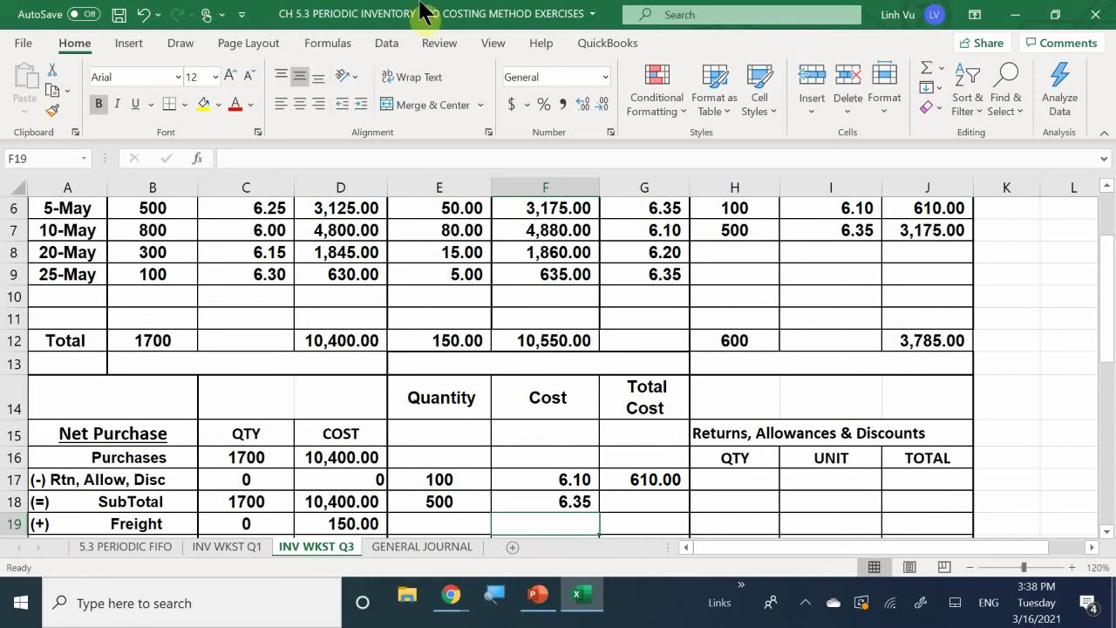
Link total cost cell G18 to the second inventory-on-hand total cost with the formula =J7
left_click(657, 498)
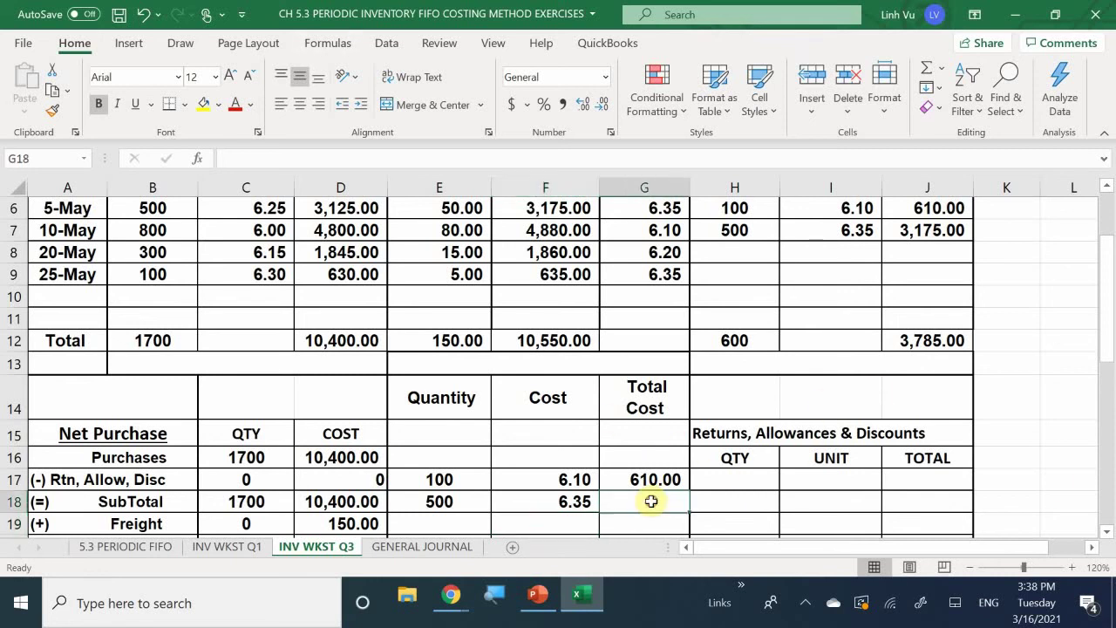
type("=")
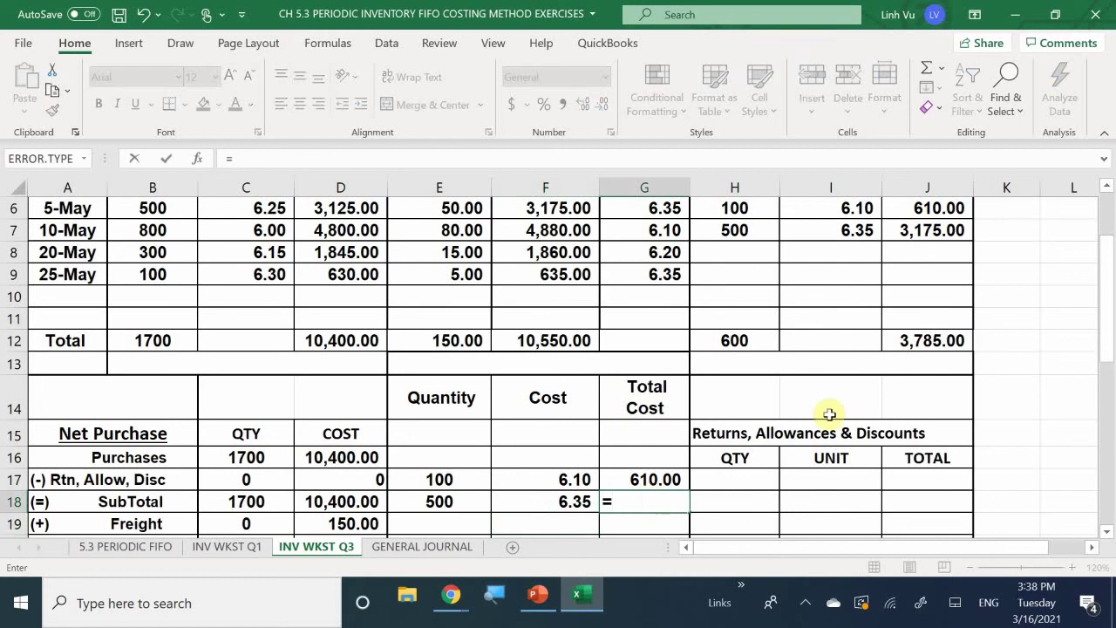
left_click(921, 231)
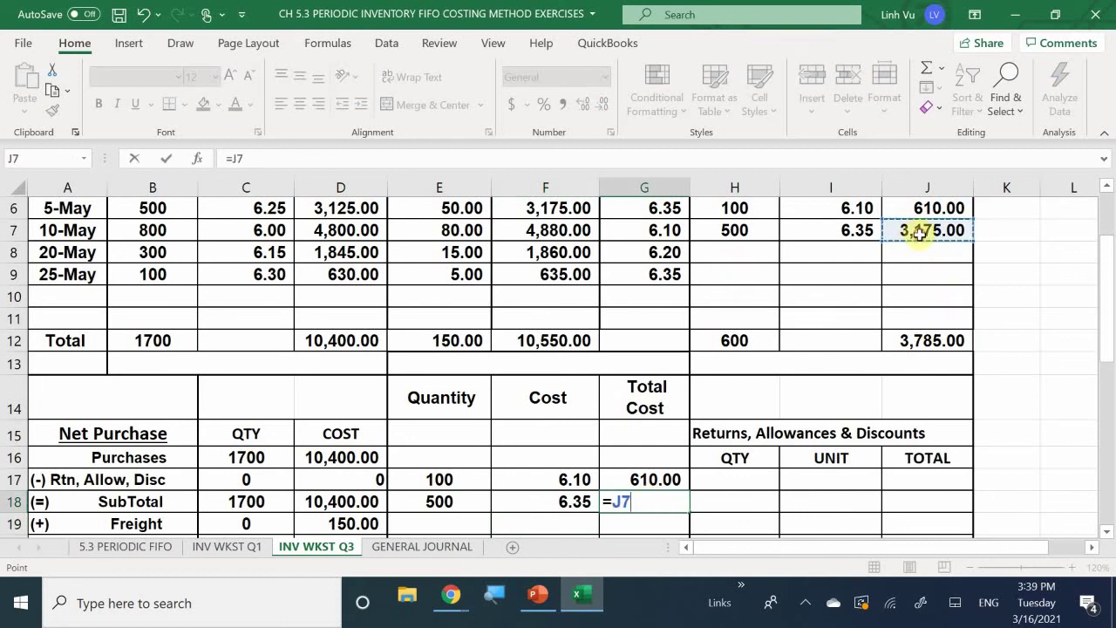
key("Return")
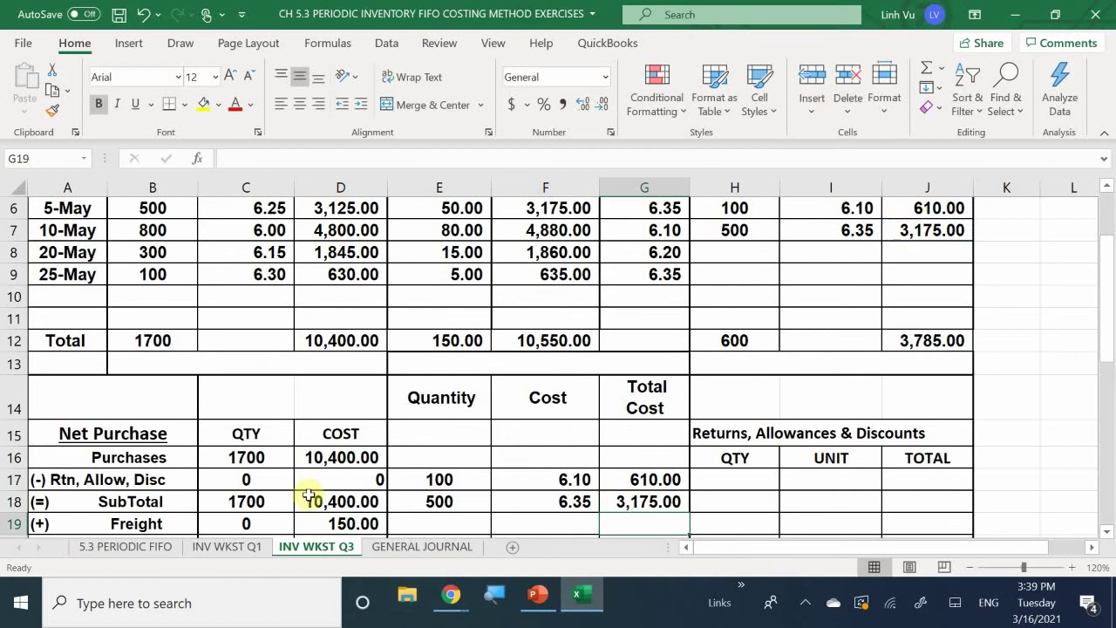
scroll(526, 520, "down", 1)
scroll(526, 521, "down", 3)
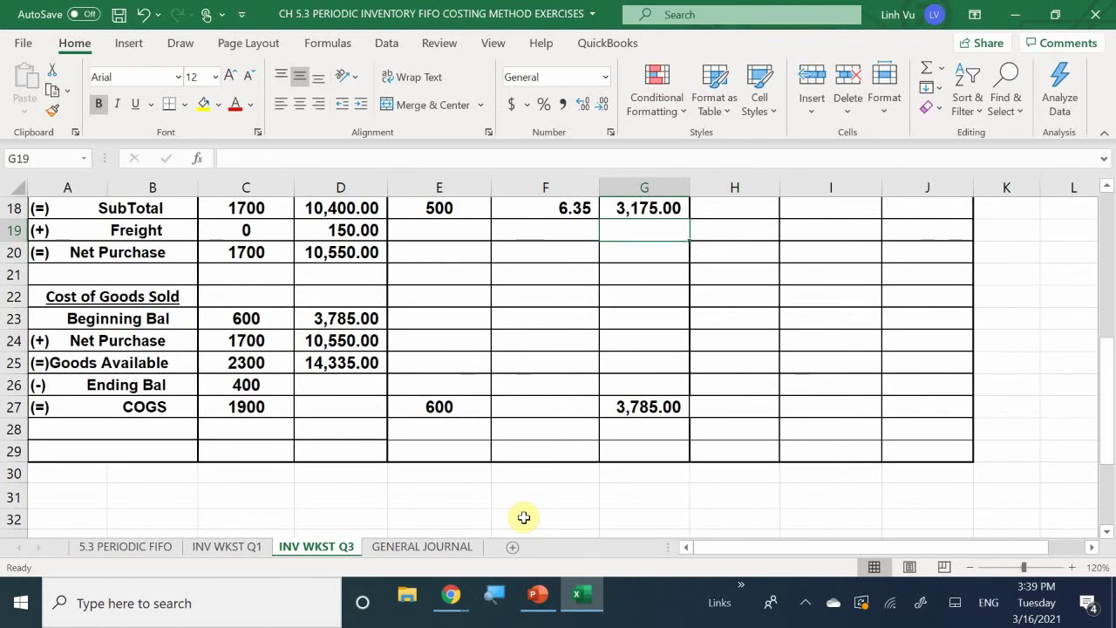
Highlight the two inventory-on-hand layers in H6:J7 with yellow fill
scroll(523, 517, "up", 5)
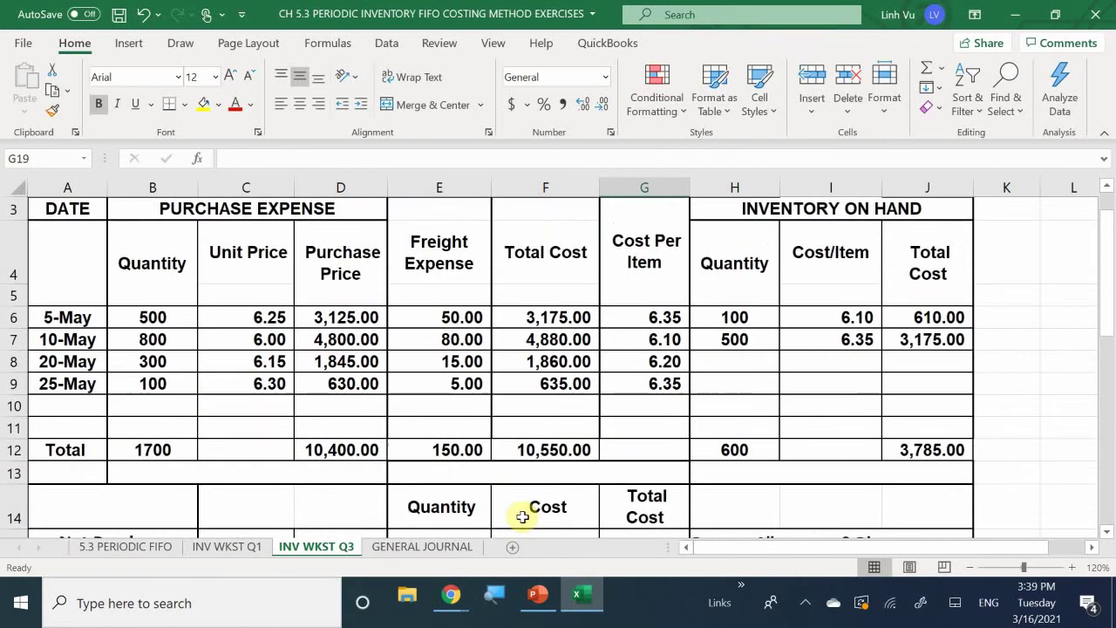
left_click(755, 325)
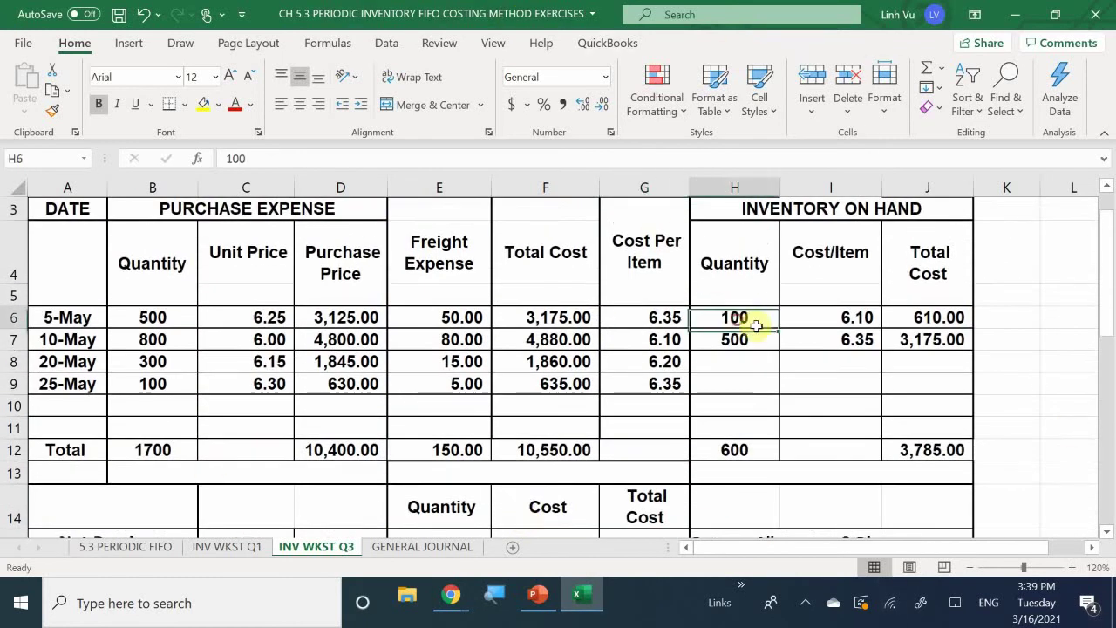
left_click_drag(755, 325, 918, 355)
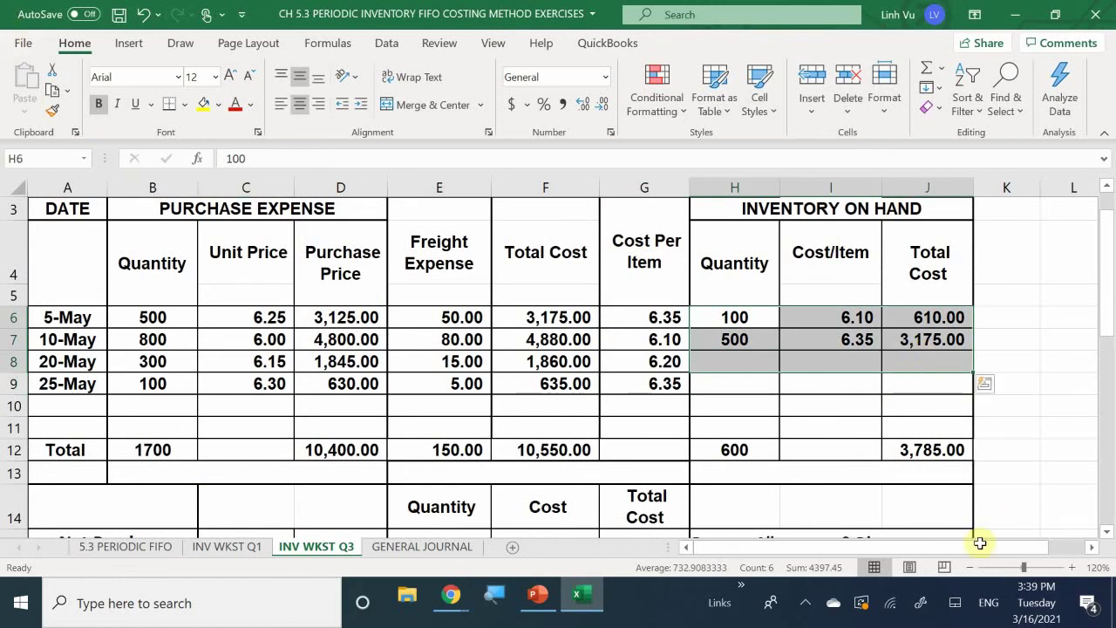
left_click(834, 488)
left_click_drag(730, 315, 909, 337)
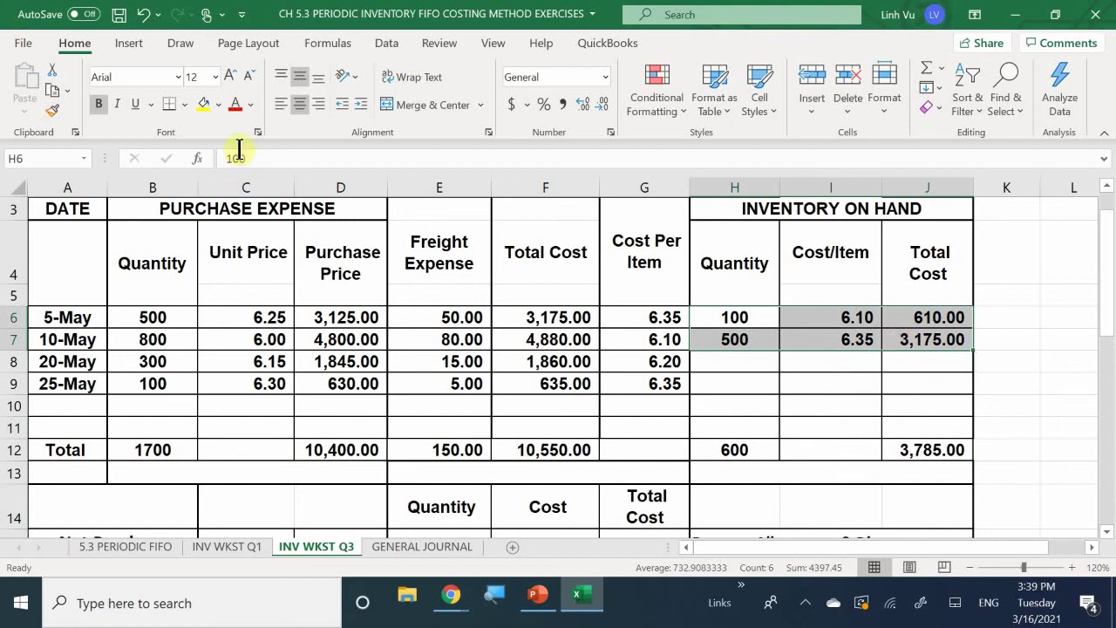
left_click(202, 105)
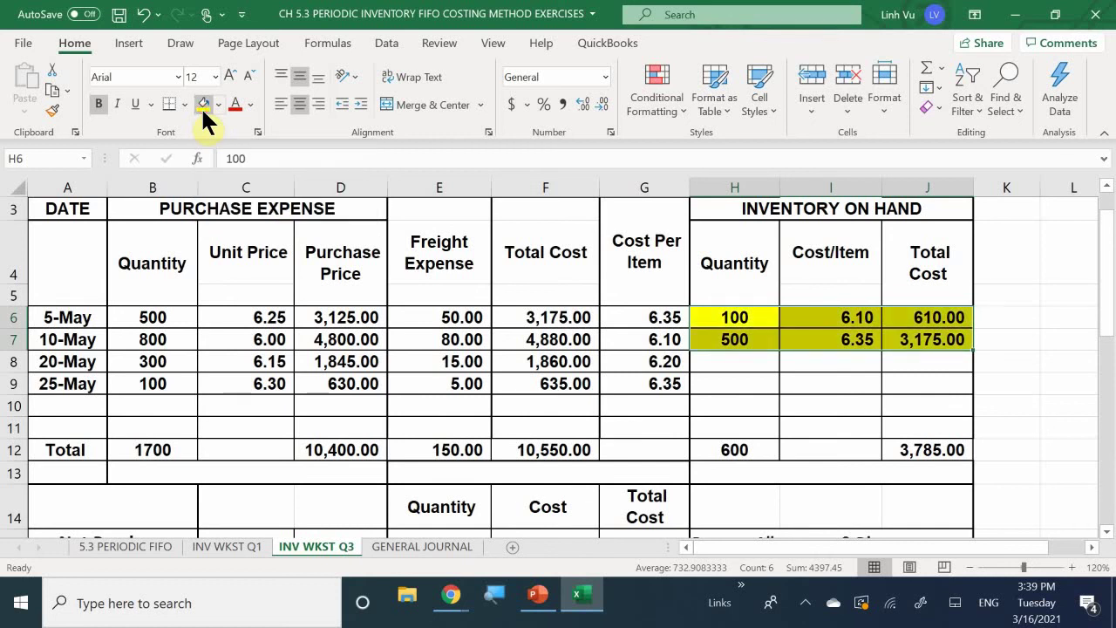
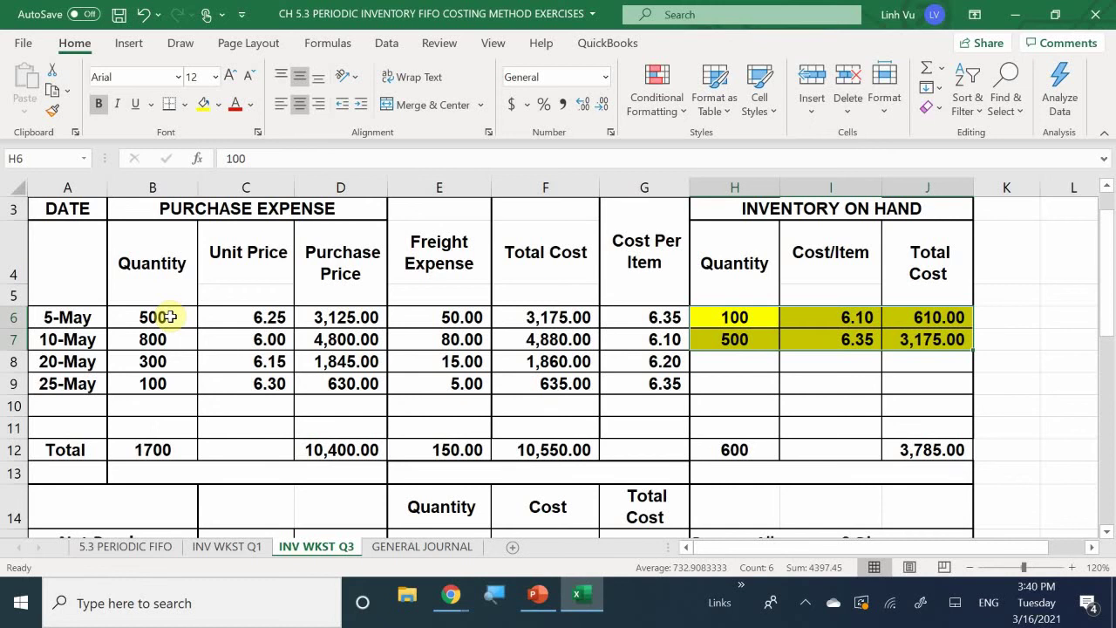
Link quantity cell E19 to the 5-May purchase quantity with the formula =B6
scroll(364, 386, "down", 3)
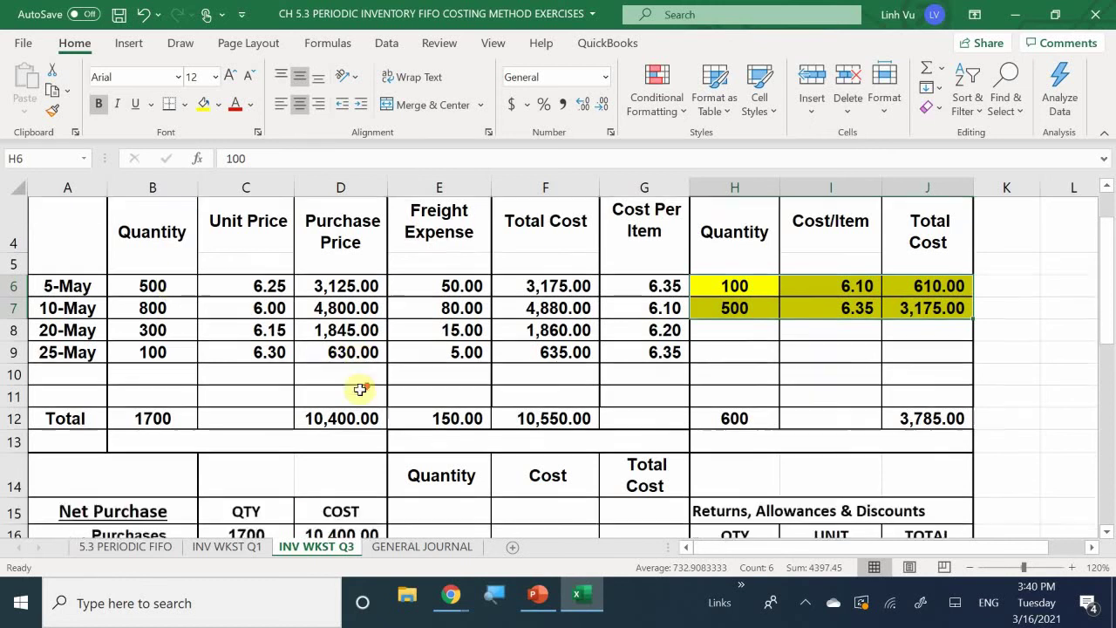
scroll(385, 425, "down", 1)
double_click(454, 458)
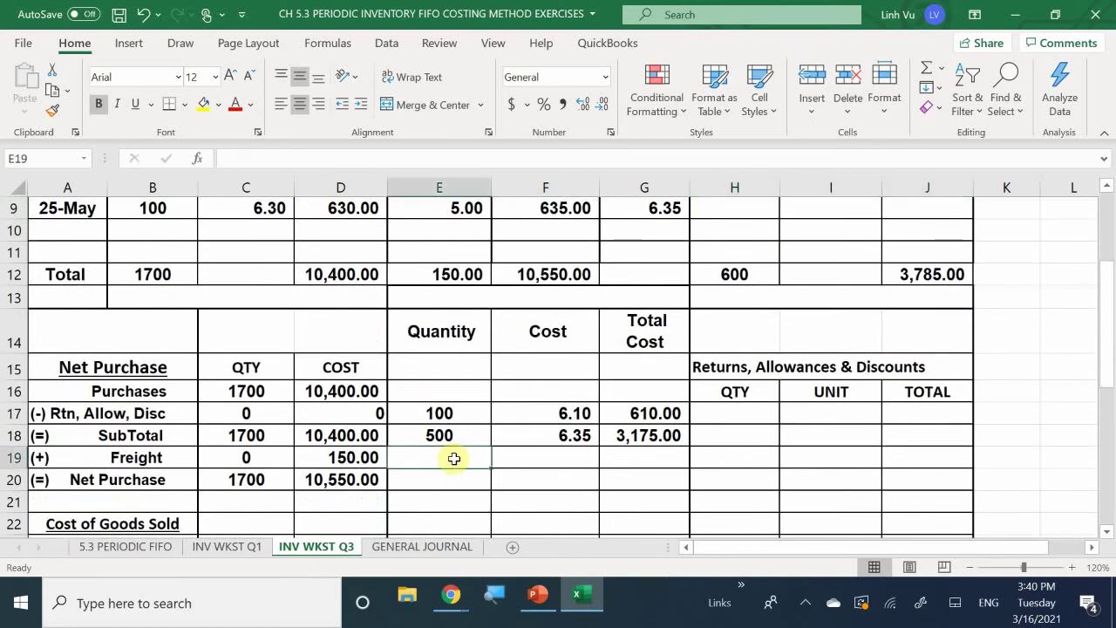
type("=")
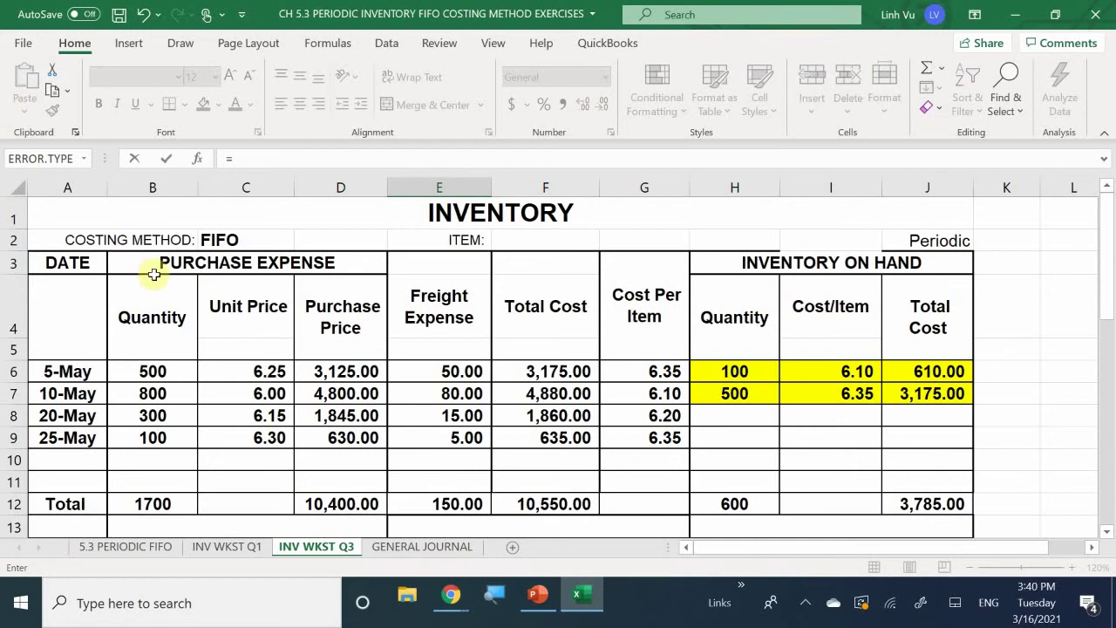
left_click(171, 372)
key("Return")
Link total cost cell G19 to the 5-May purchase's total cost with the formula =F6
scroll(170, 372, "down", 2)
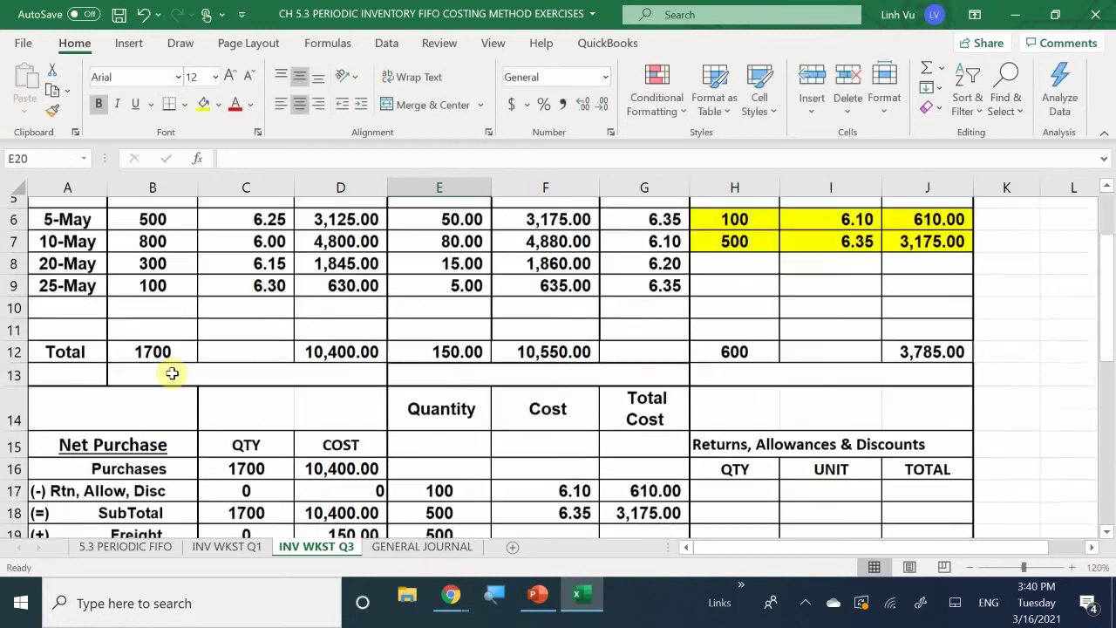
key("Right")
key("Right")
key("Up")
key("Left")
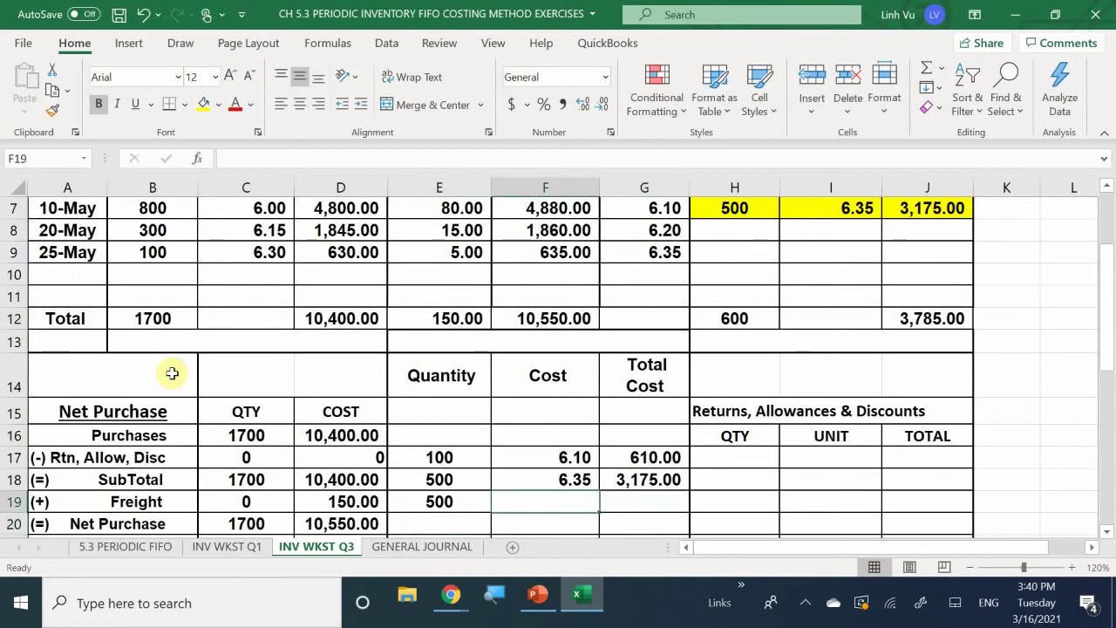
key("Down")
key("Right")
key("Up")
type("=")
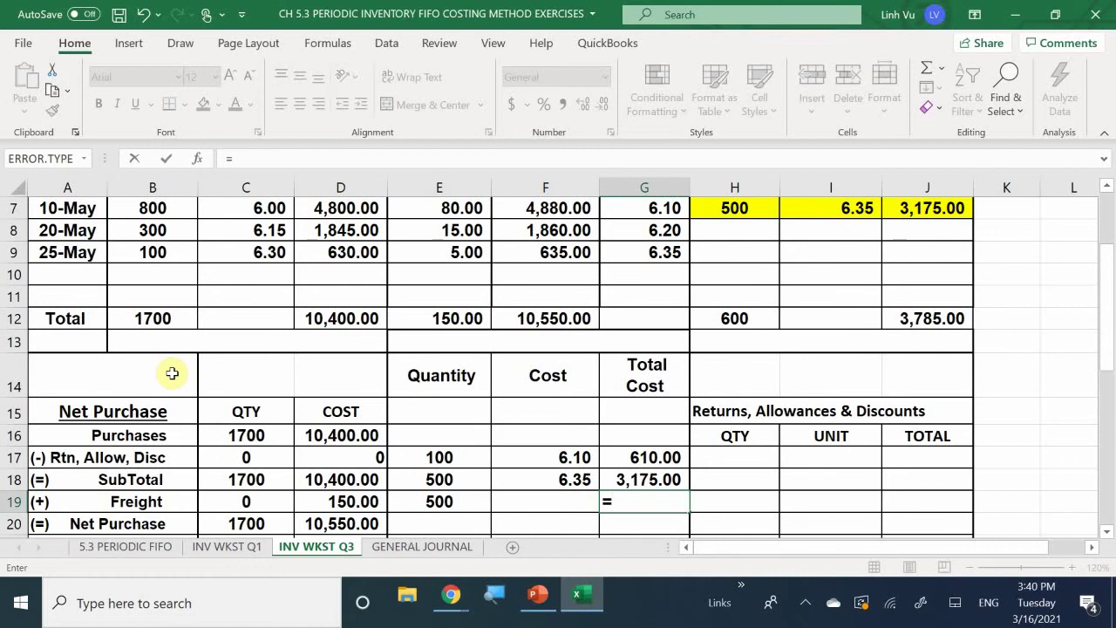
scroll(172, 373, "up", 1)
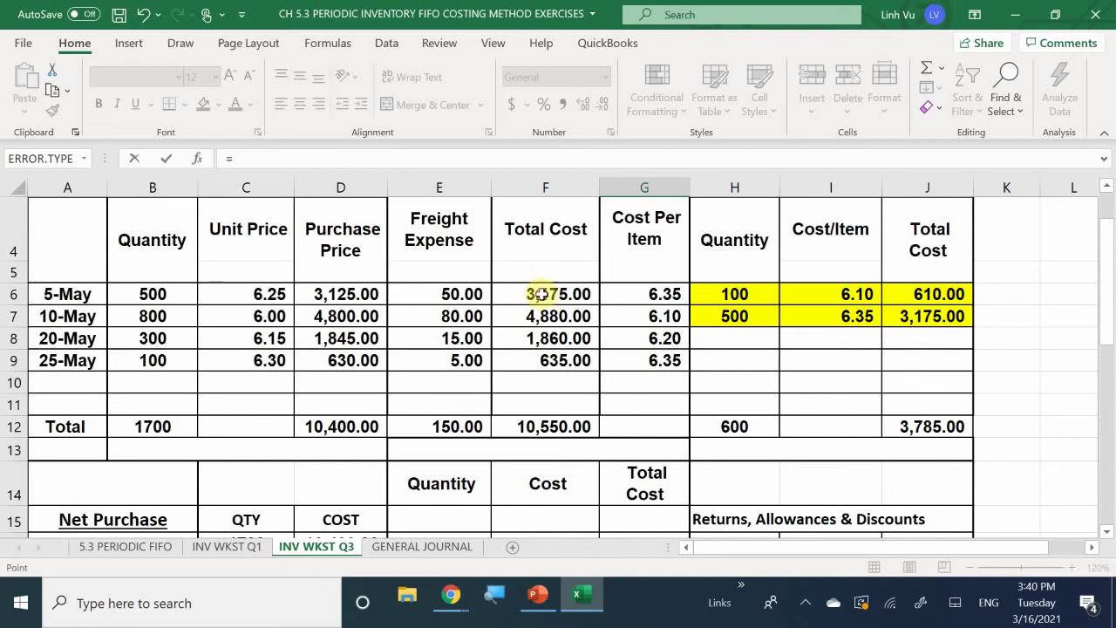
left_click(545, 297)
key("Return")
Link cost cell F19 to the 5-May purchase's cost per item with the formula =G6
key("Left")
key("Up")
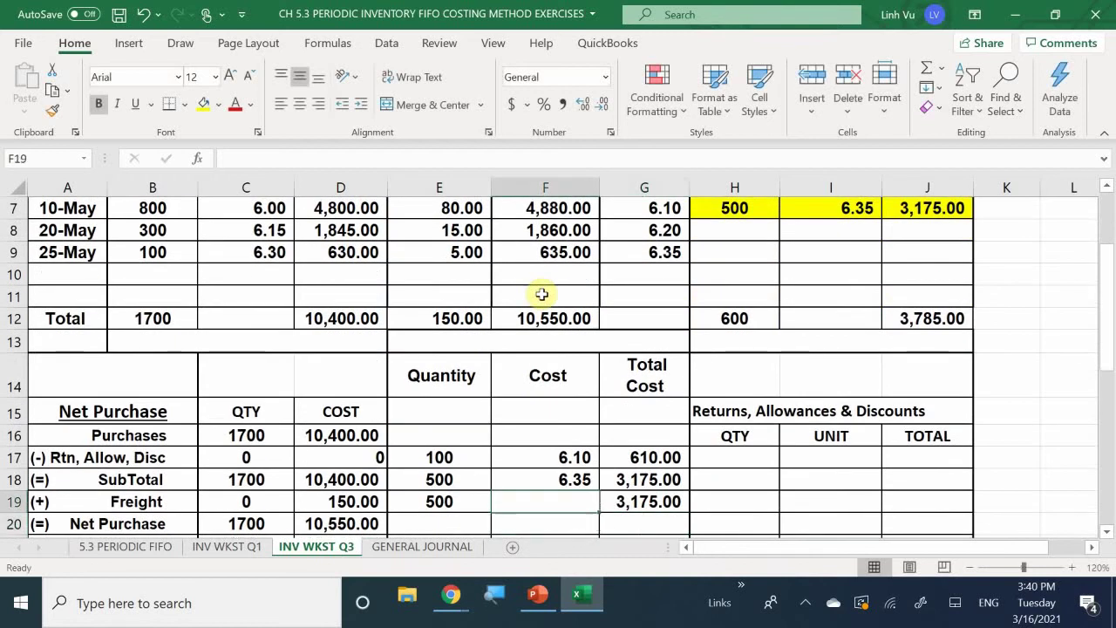
type("=")
scroll(542, 295, "up", 1)
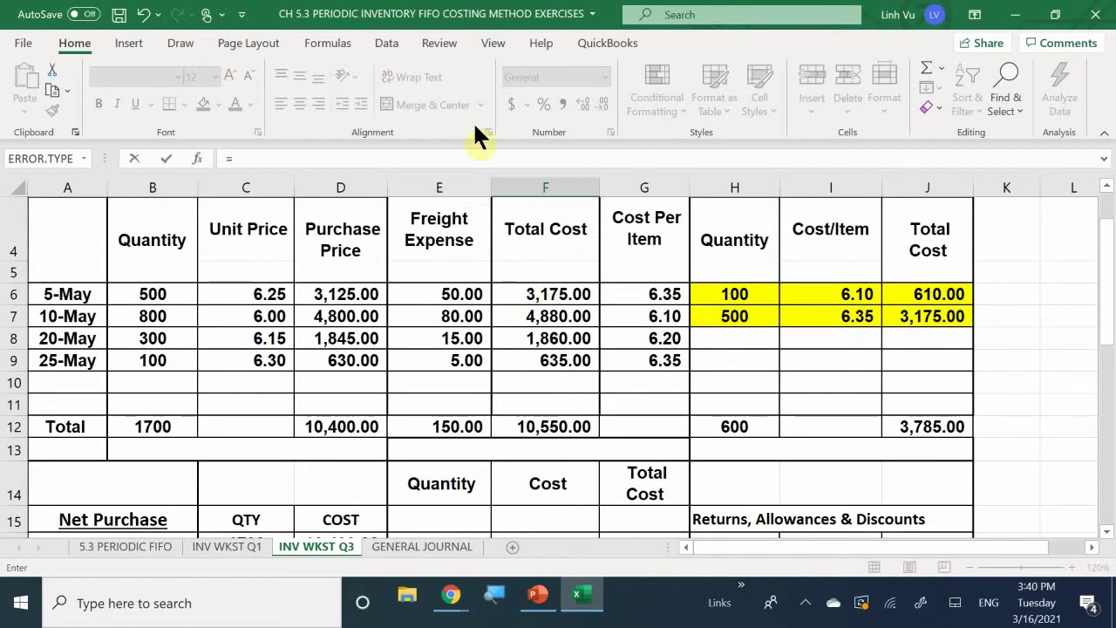
left_click(660, 296)
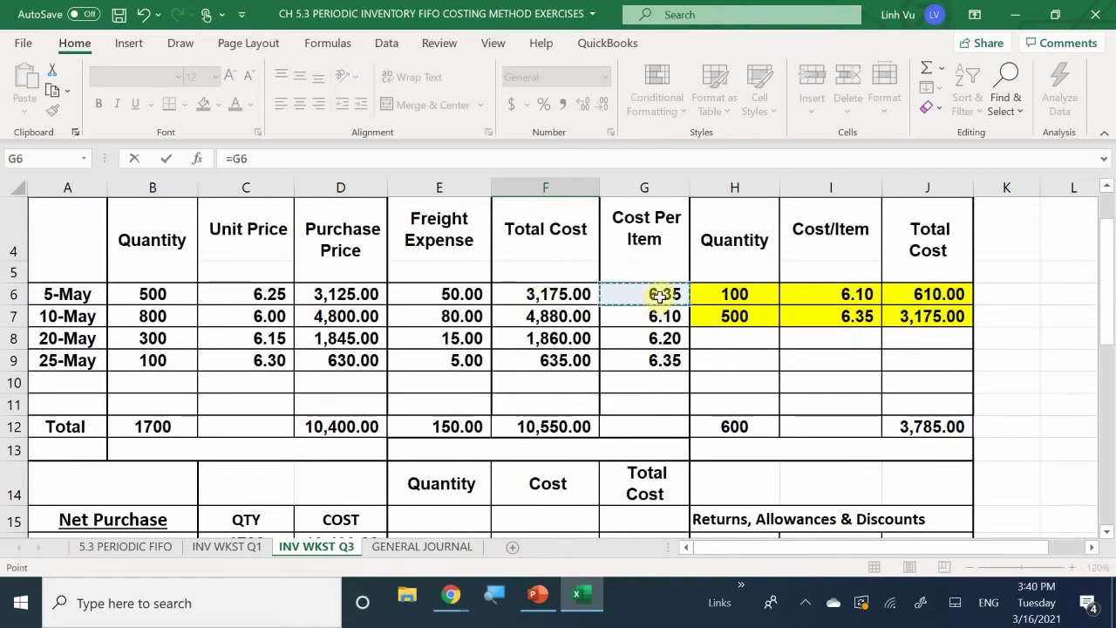
key("Return")
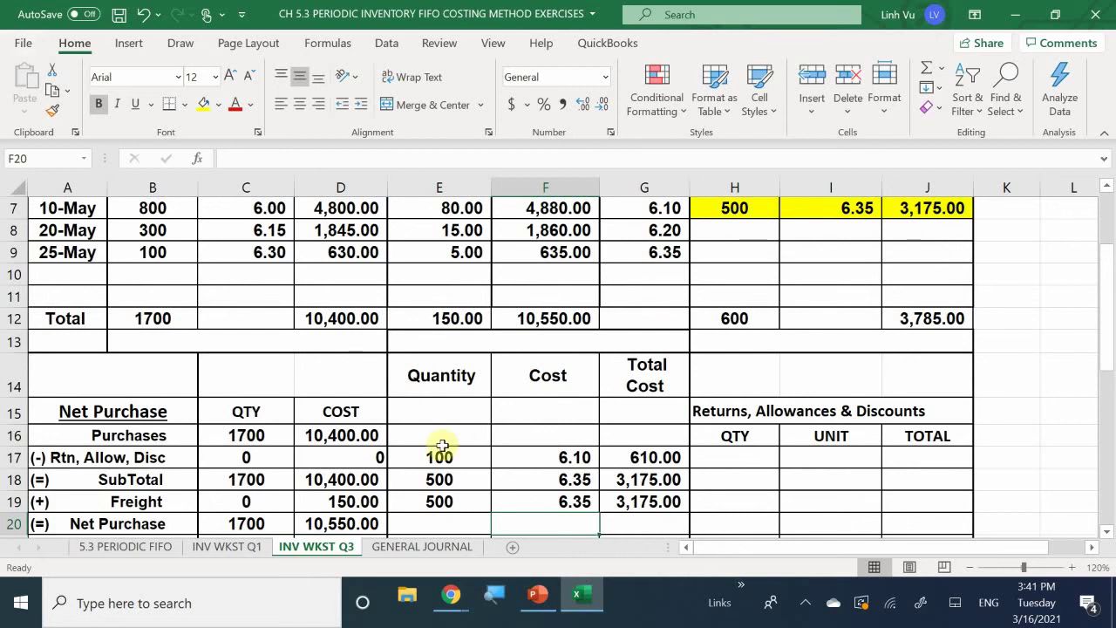
Highlight the 5-May purchase layer in B6:G6 with yellow fill
scroll(440, 447, "down", 1)
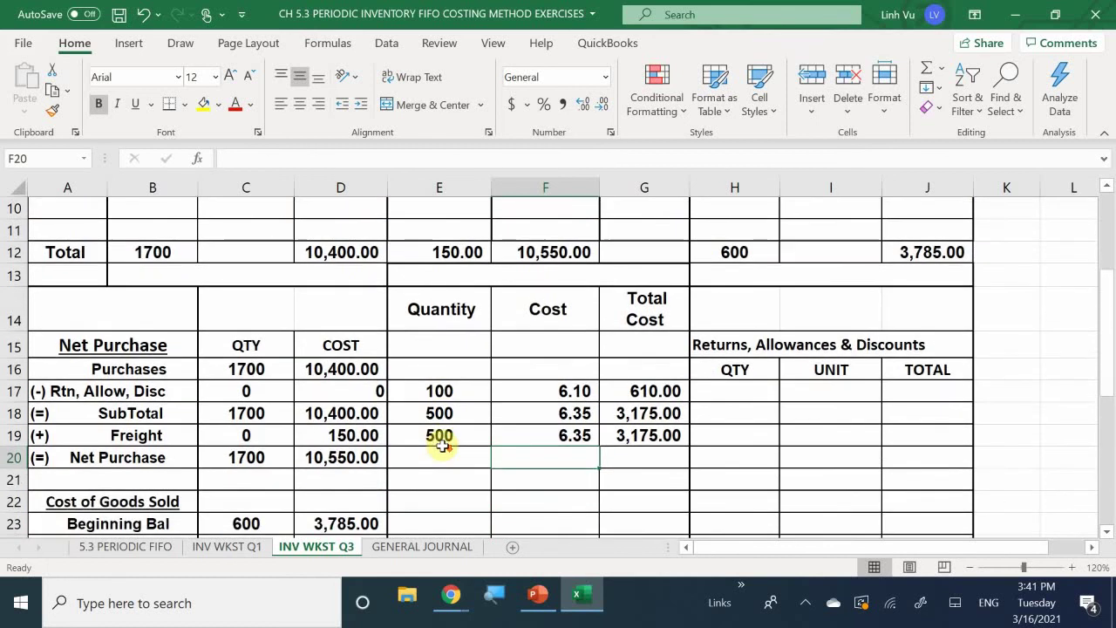
left_click(438, 457)
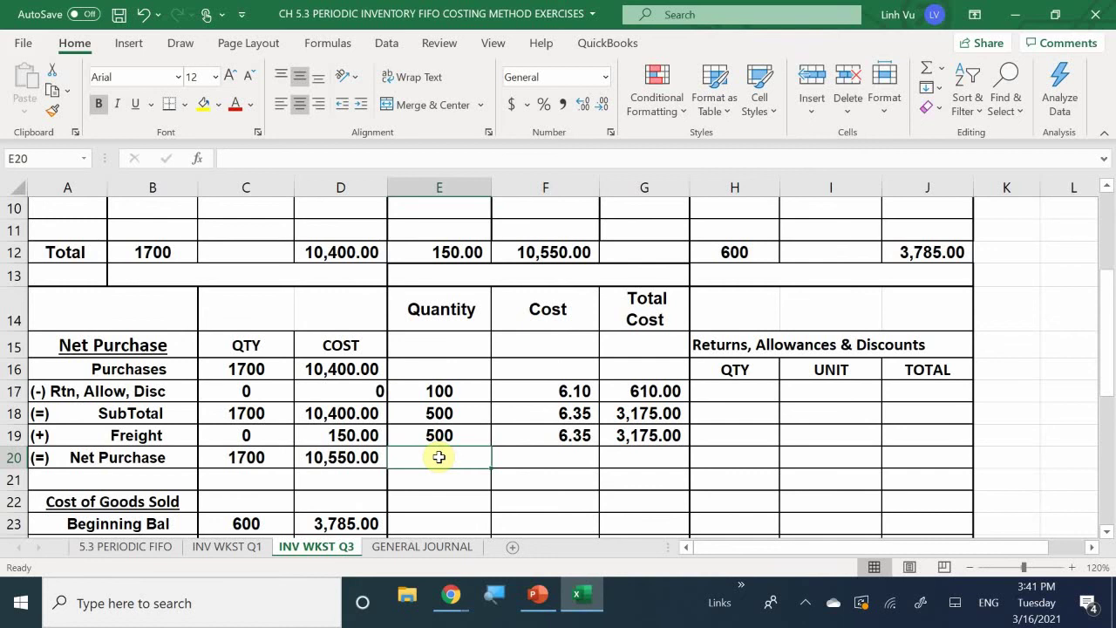
scroll(487, 469, "up", 2)
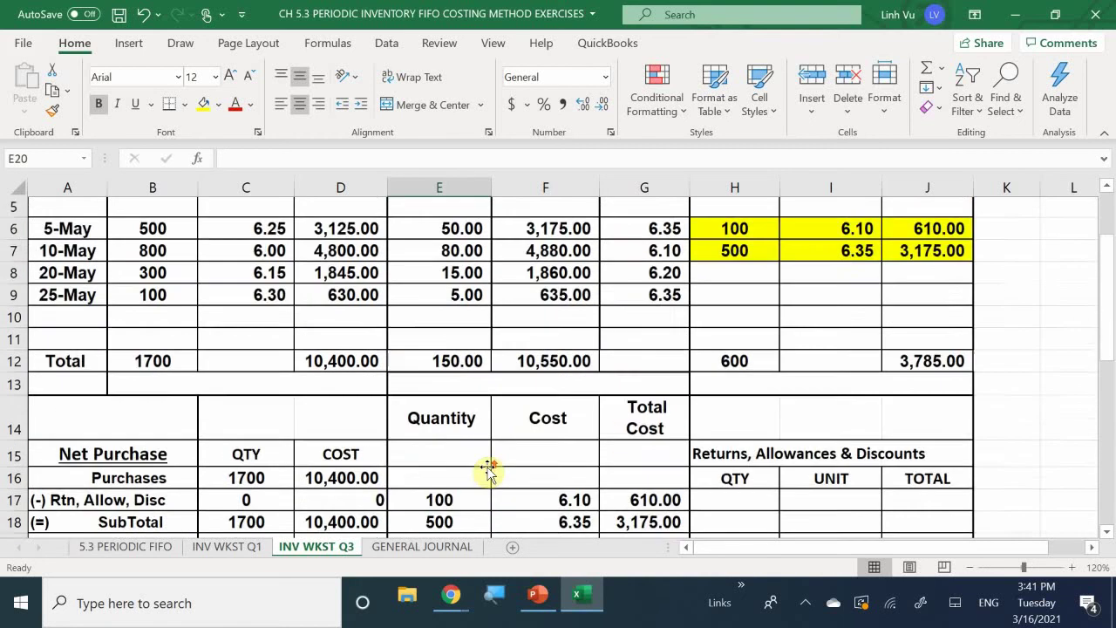
scroll(486, 469, "up", 2)
left_click(191, 380)
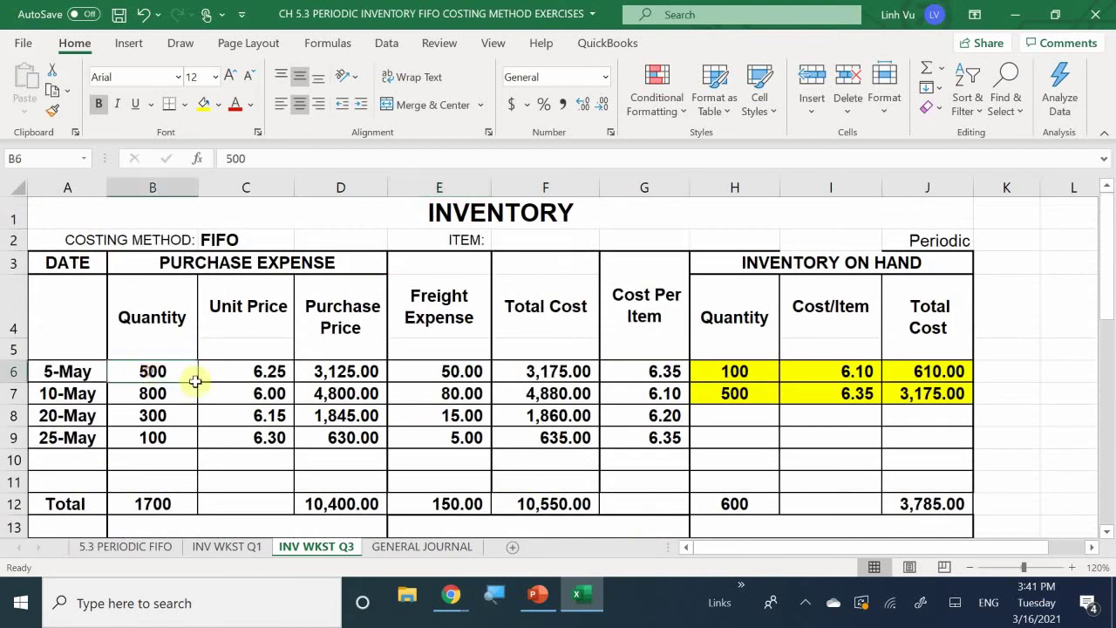
left_click_drag(196, 381, 631, 376)
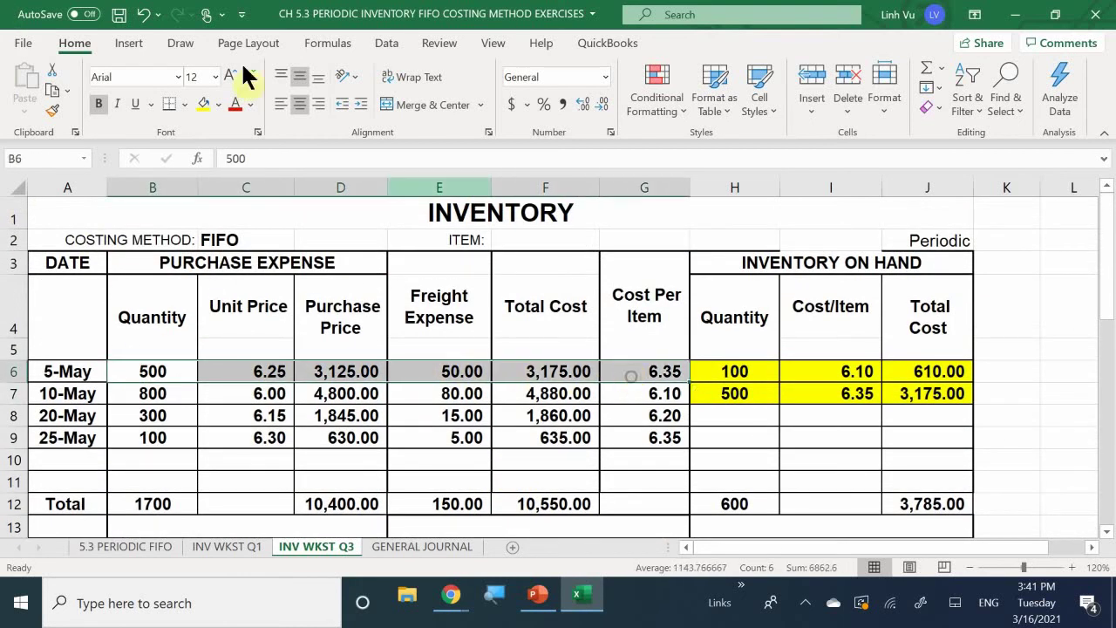
left_click(207, 106)
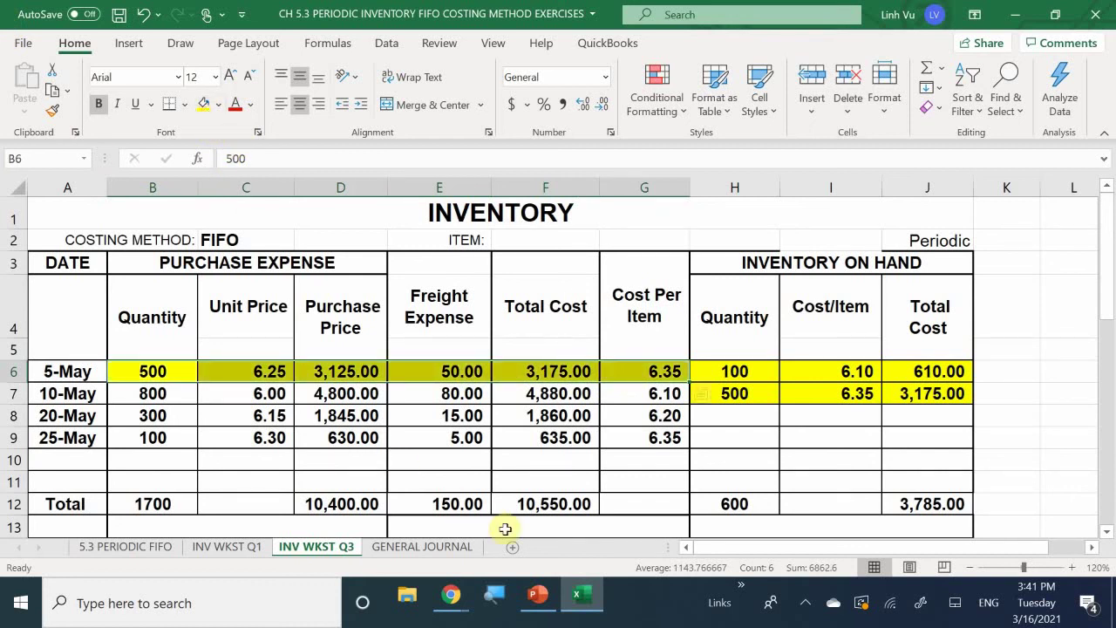
Check the layer totals in the COGS row, and link quantity cell E20 to the 10-May purchase quantity with =B7
scroll(524, 528, "down", 3)
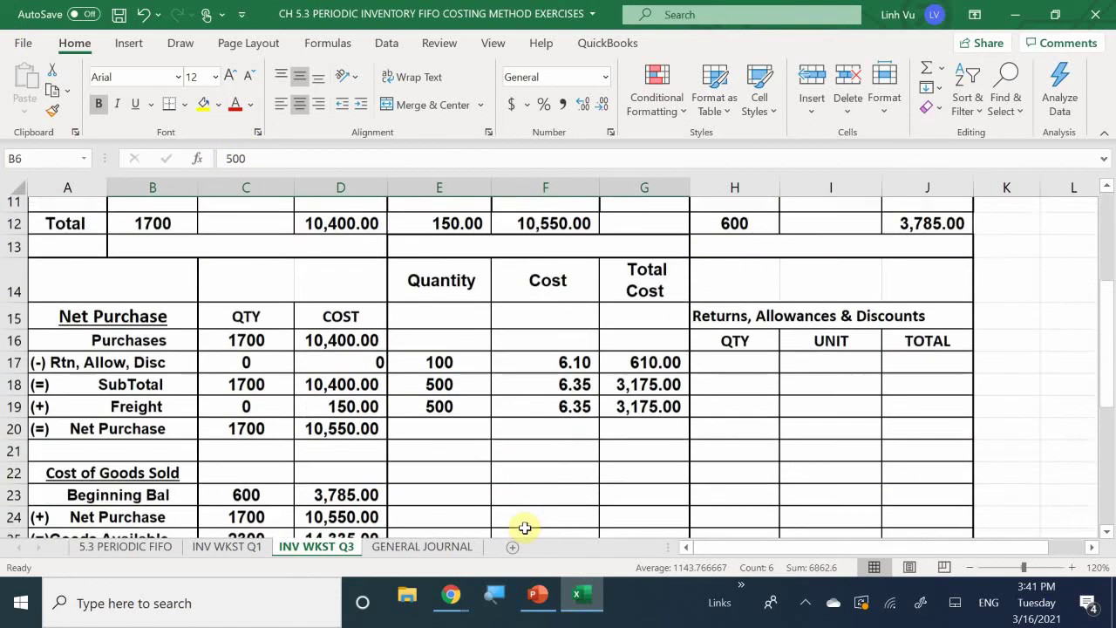
scroll(525, 527, "down", 2)
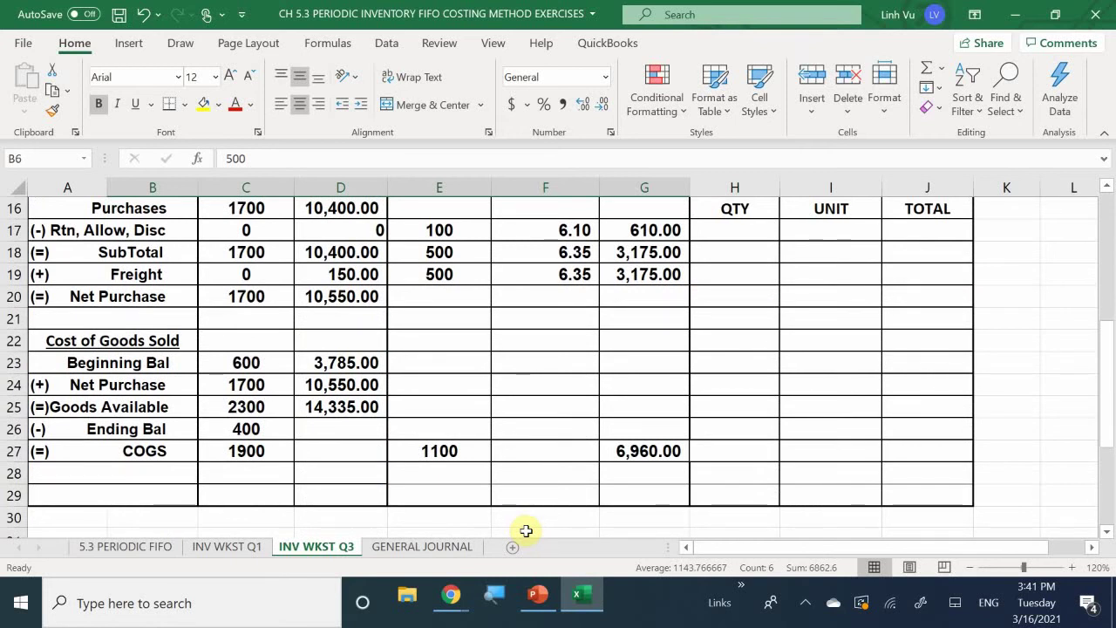
scroll(527, 532, "up", 4)
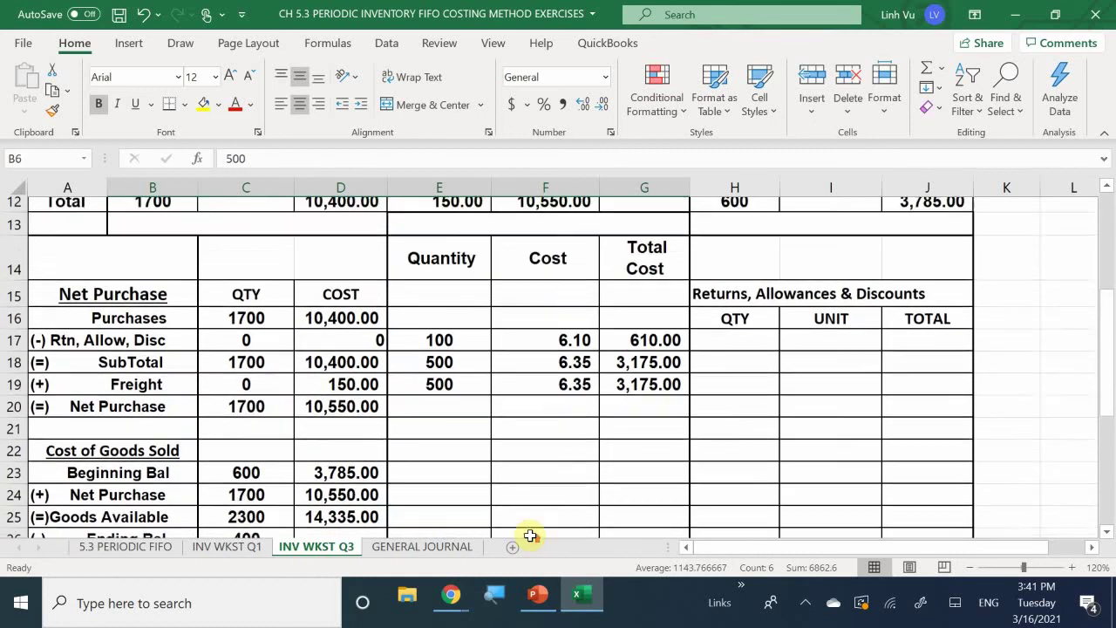
scroll(529, 535, "up", 2)
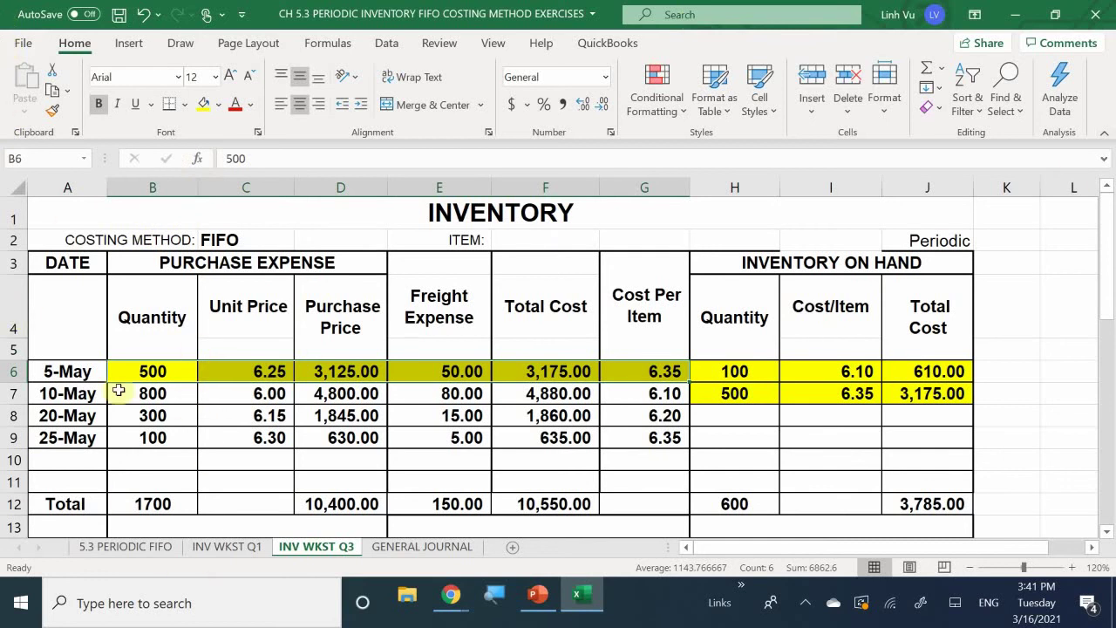
scroll(553, 523, "down", 2)
scroll(513, 524, "down", 1)
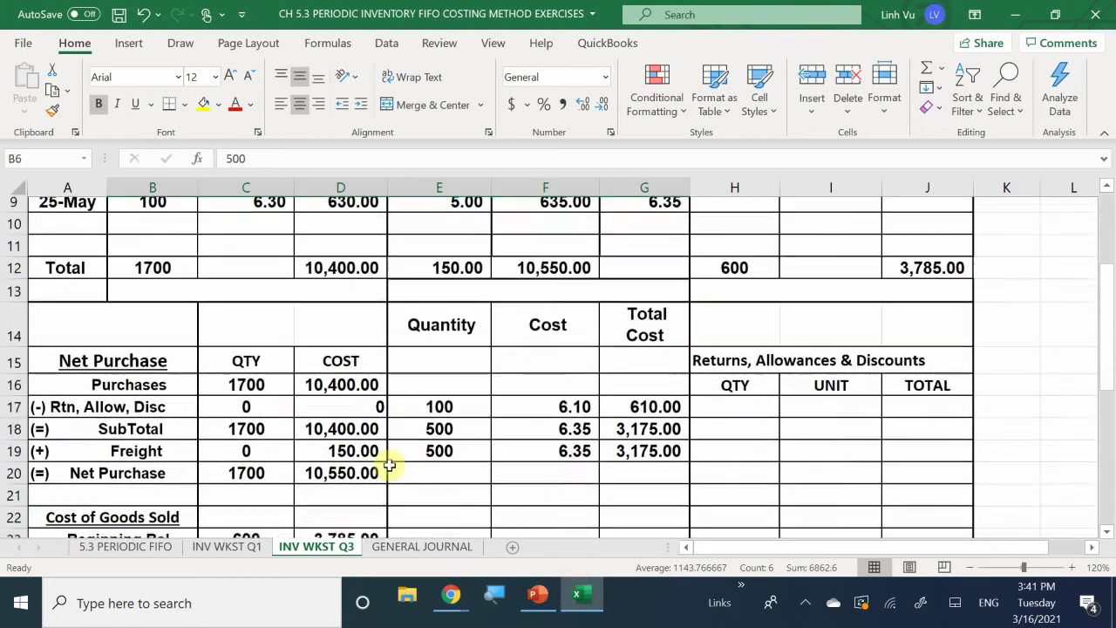
left_click(436, 454)
type("=")
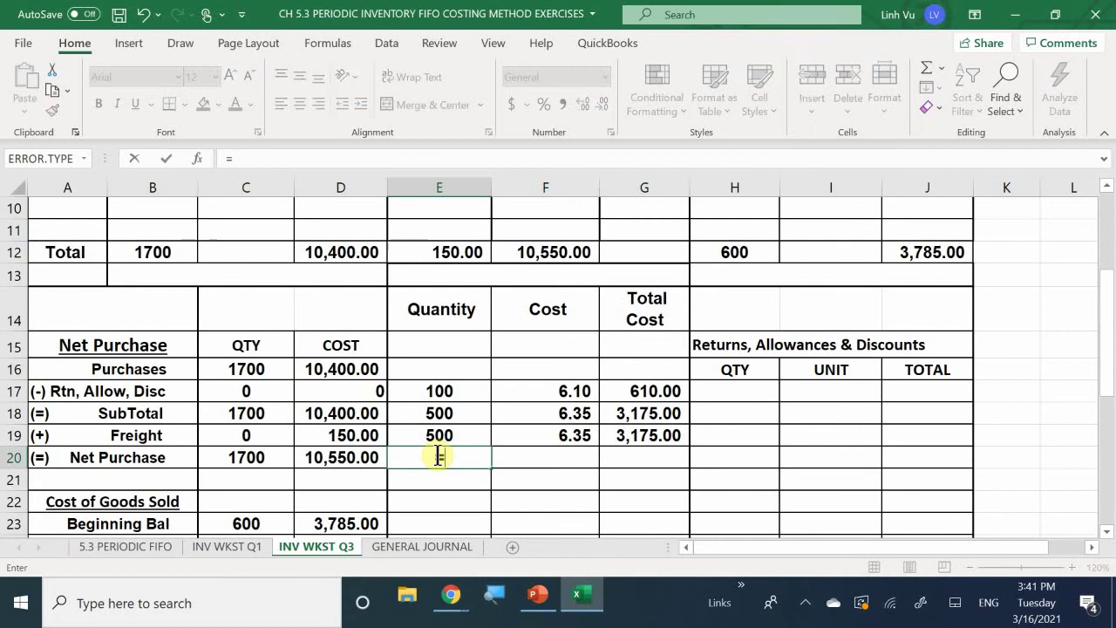
scroll(437, 454, "up", 2)
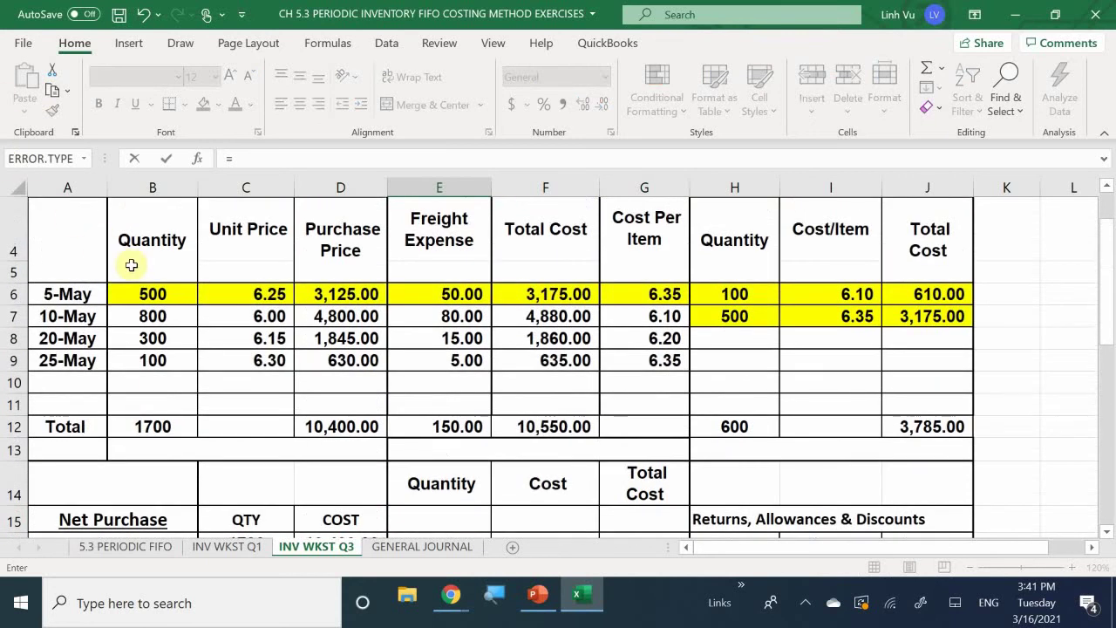
left_click(166, 316)
key("Return")
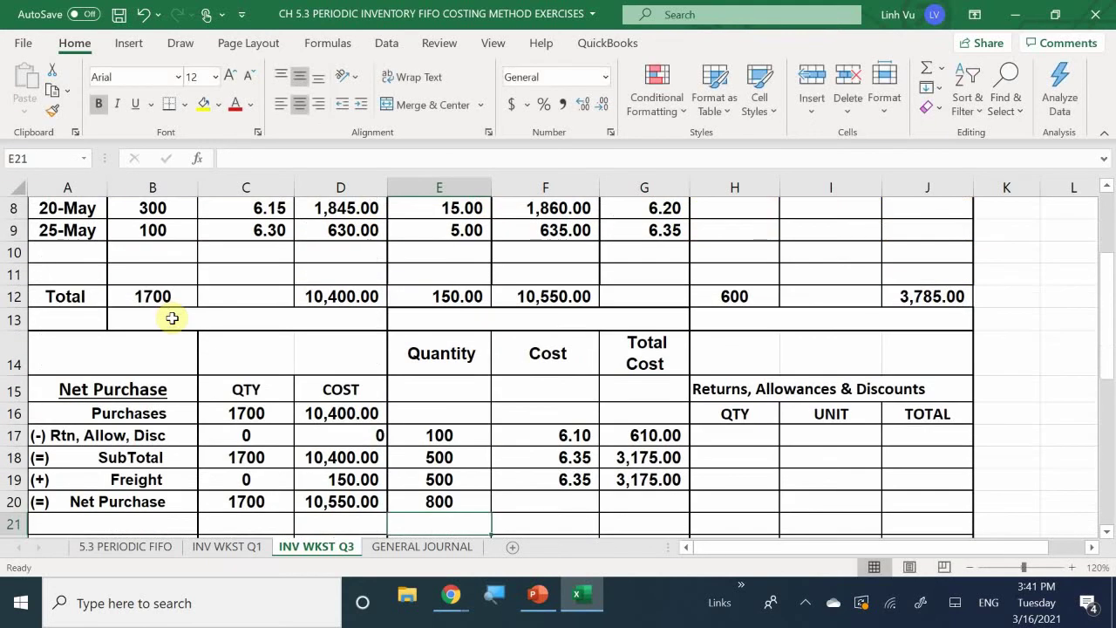
Link total cost cell G20 to the 10-May purchase's total cost with the formula =F7
key("Right")
key("Right")
key("Up")
type("=")
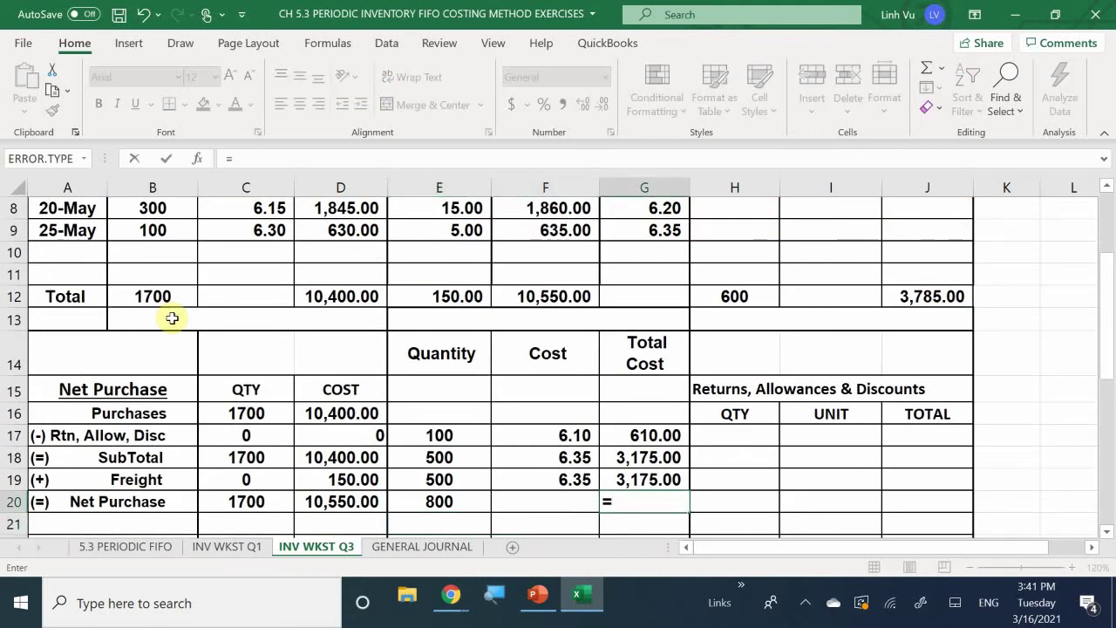
scroll(172, 318, "up", 2)
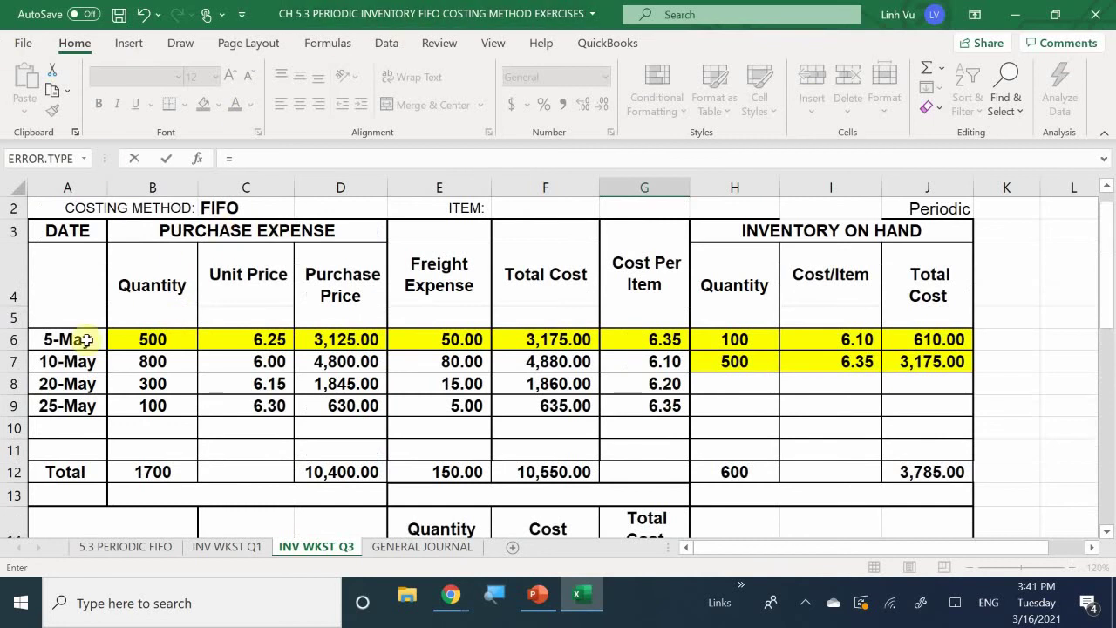
left_click(540, 382)
left_click(558, 364)
key("Return")
Link cost cell F20 to the 10-May purchase's cost per item with the formula =G7
scroll(558, 366, "down", 1)
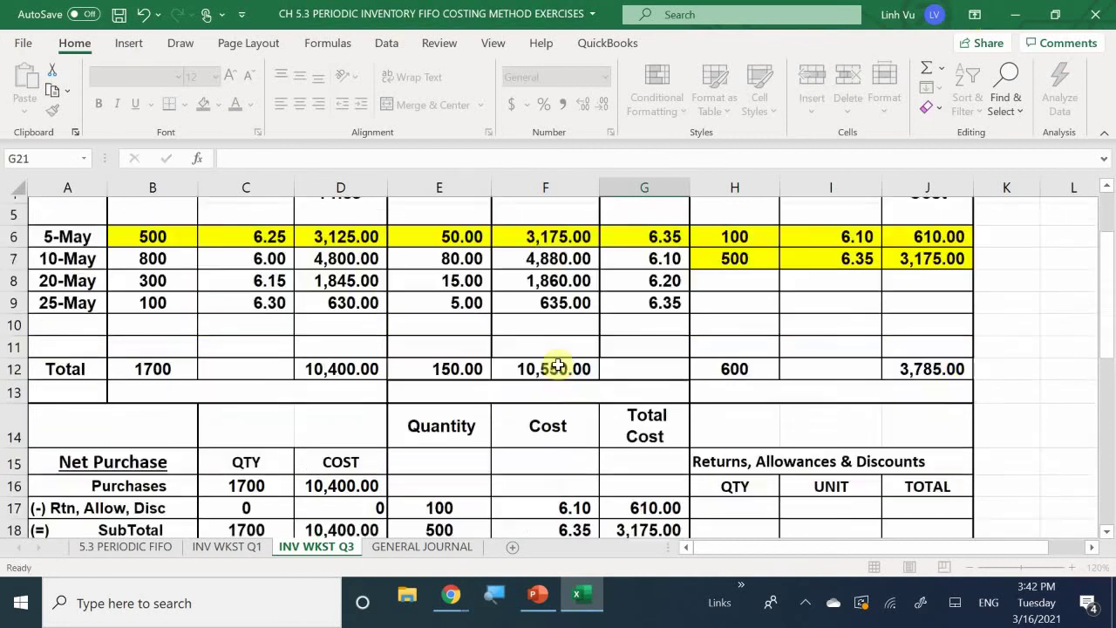
scroll(558, 365, "down", 1)
key("Up")
key("Left")
type("=")
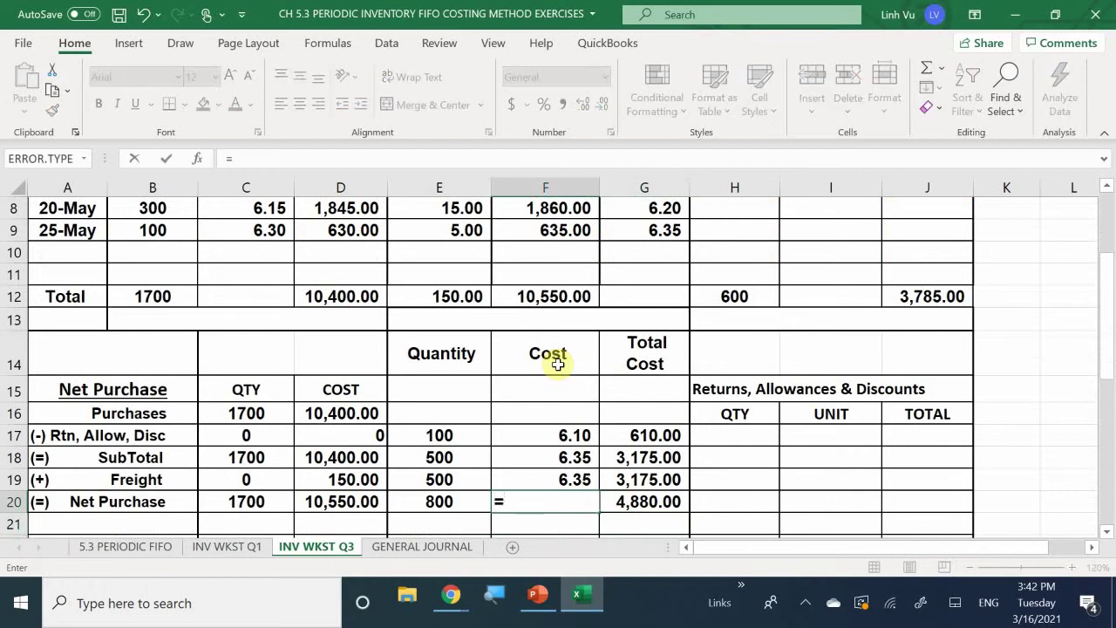
scroll(558, 364, "up", 2)
left_click(645, 362)
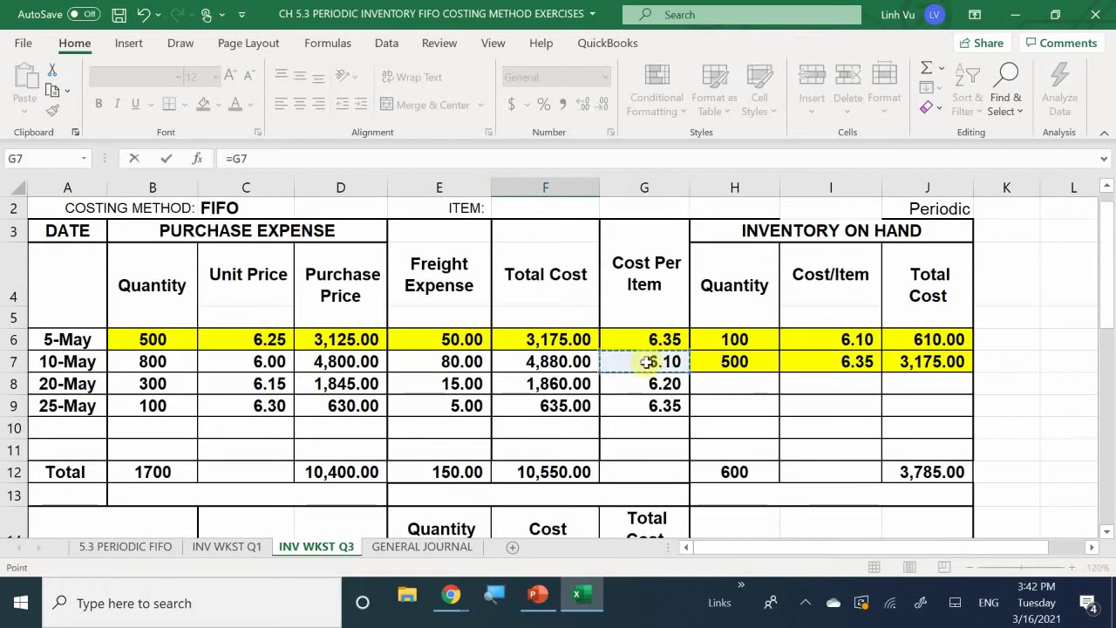
key("Return")
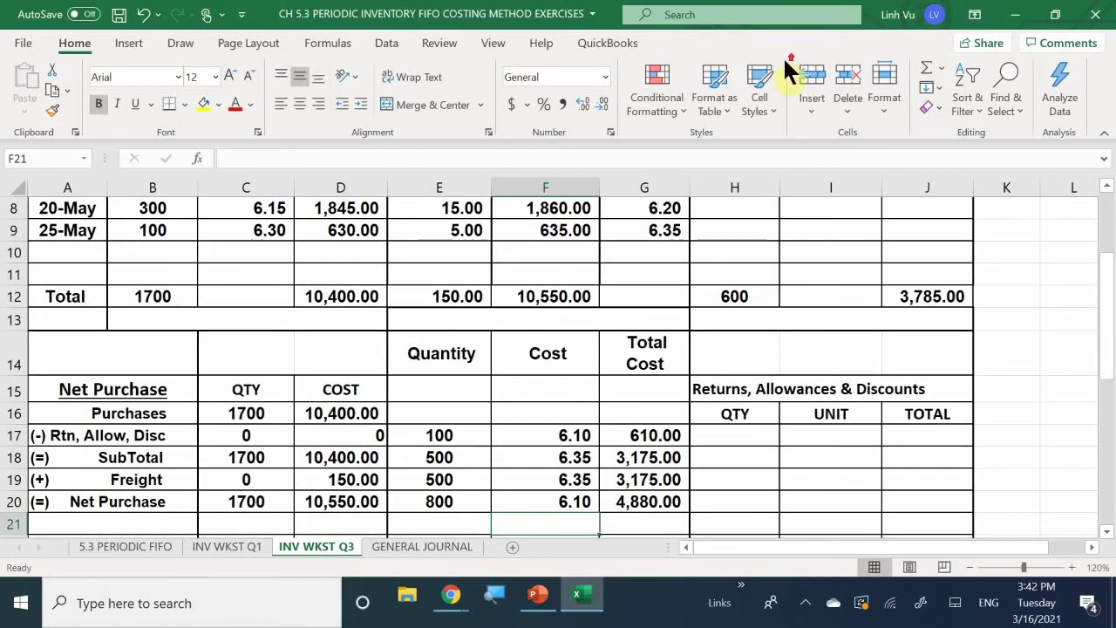
Highlight the 10-May purchase layer in B7:G7 with yellow fill
scroll(419, 206, "up", 1)
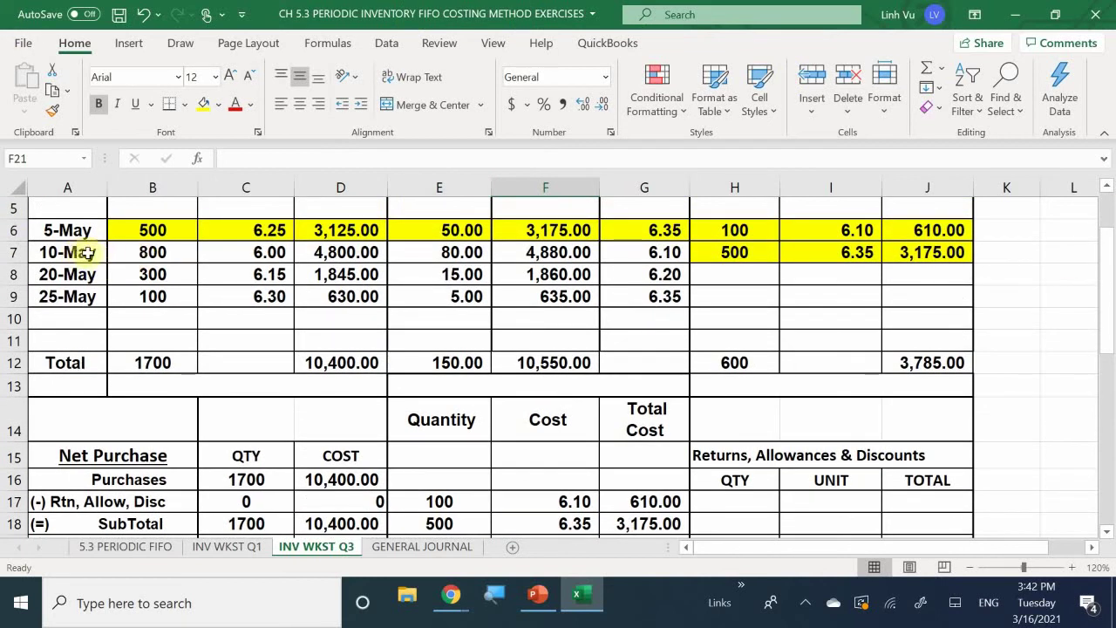
left_click_drag(152, 252, 648, 252)
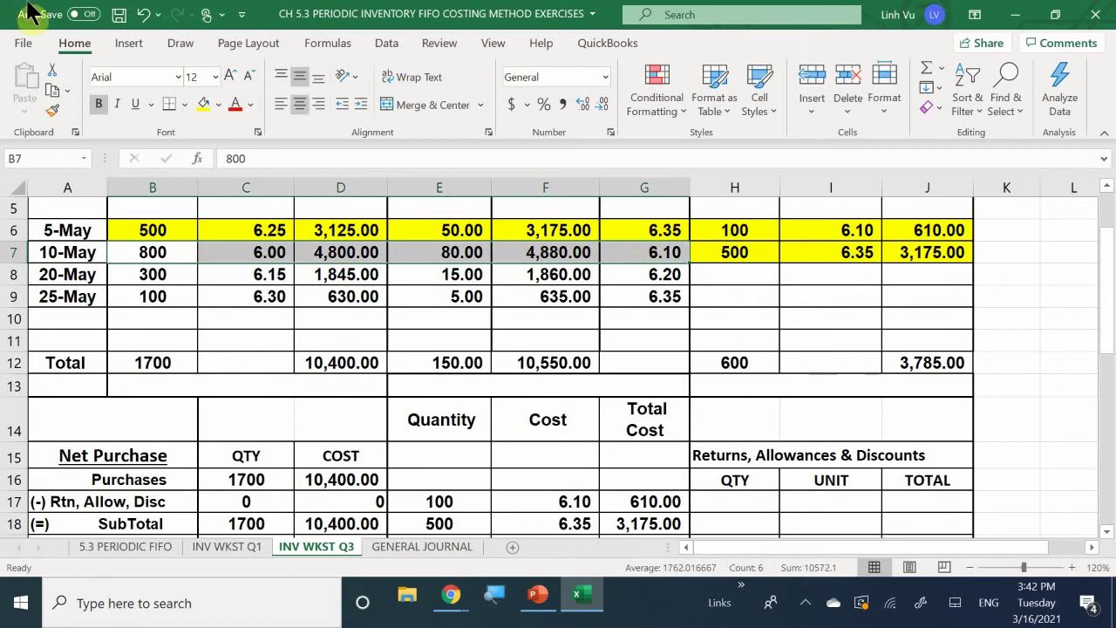
left_click(204, 107)
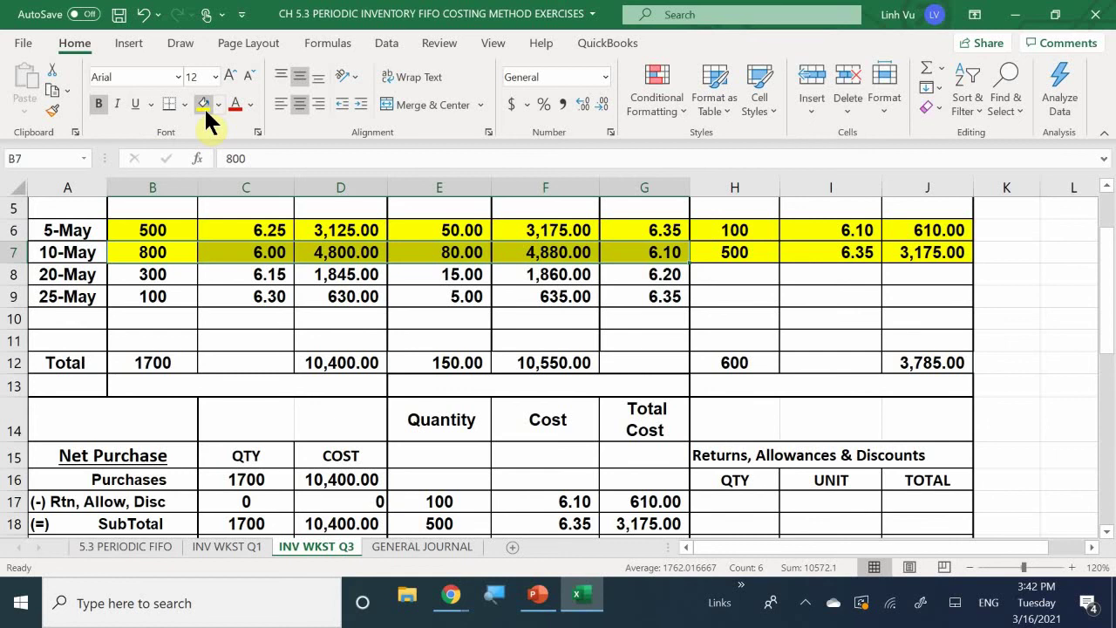
Check the layer quantity total in the COGS row, and widen column G so its total cost fits
scroll(462, 419, "down", 4)
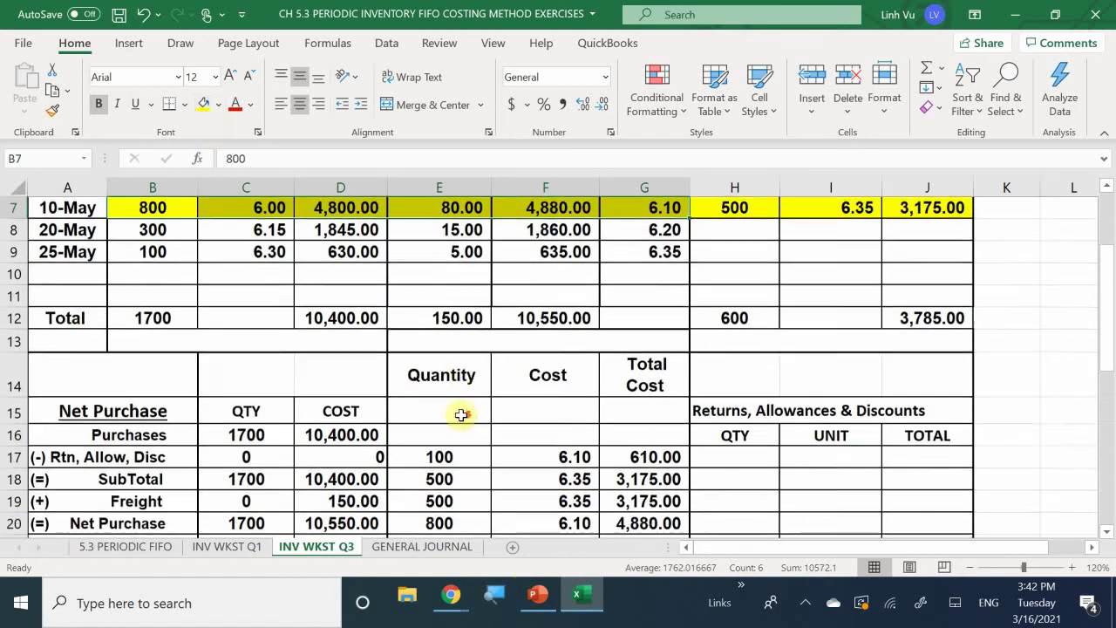
scroll(462, 418, "down", 1)
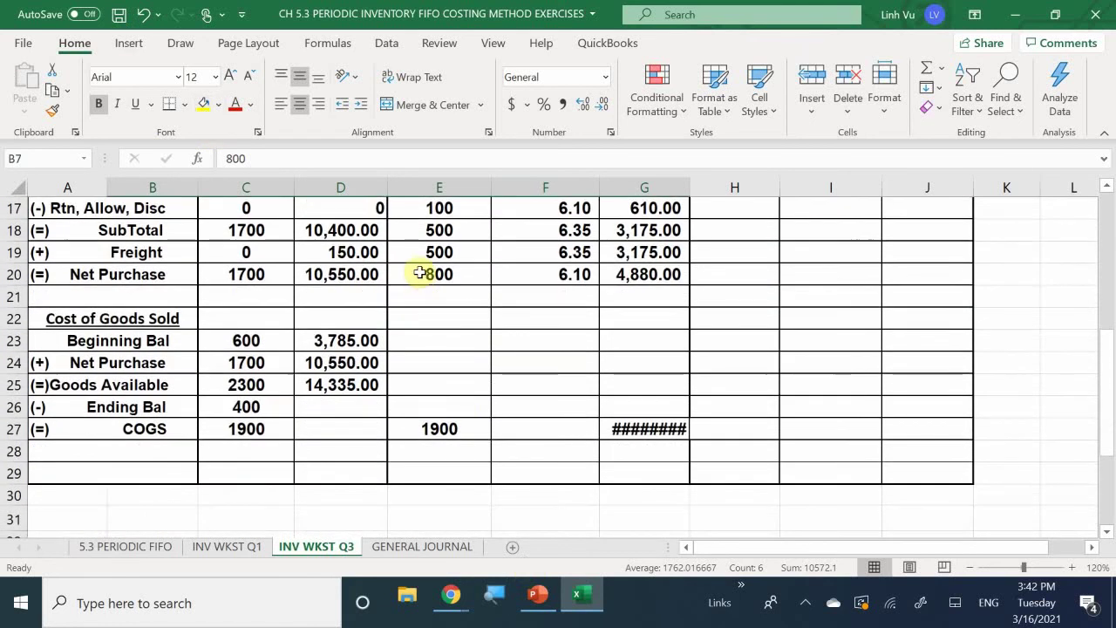
left_click(417, 431)
scroll(427, 440, "up", 1)
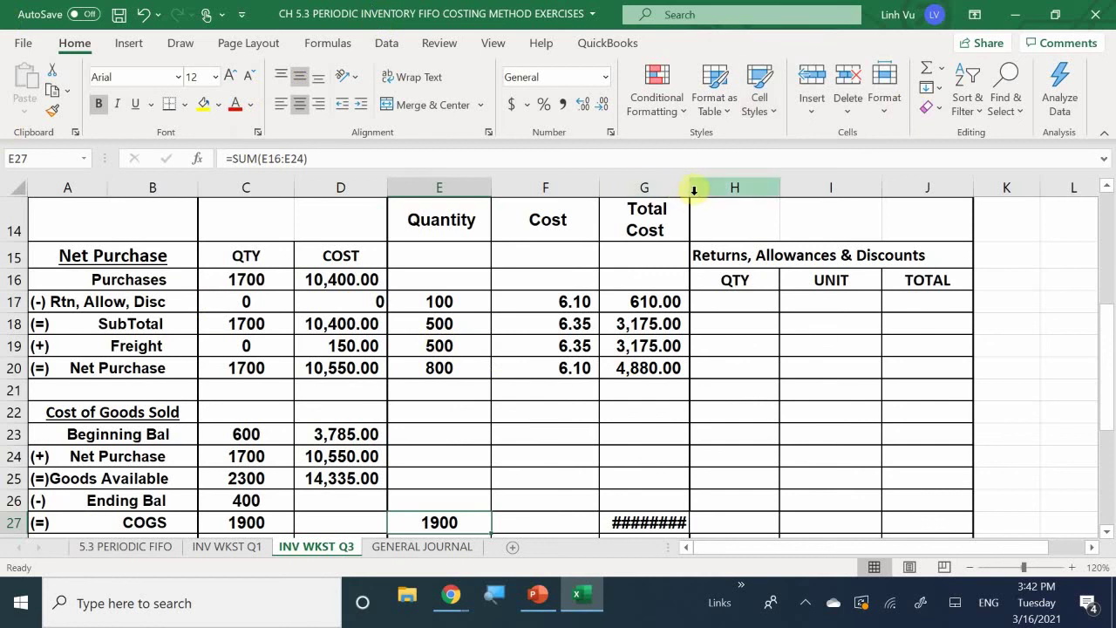
left_click_drag(682, 188, 701, 189)
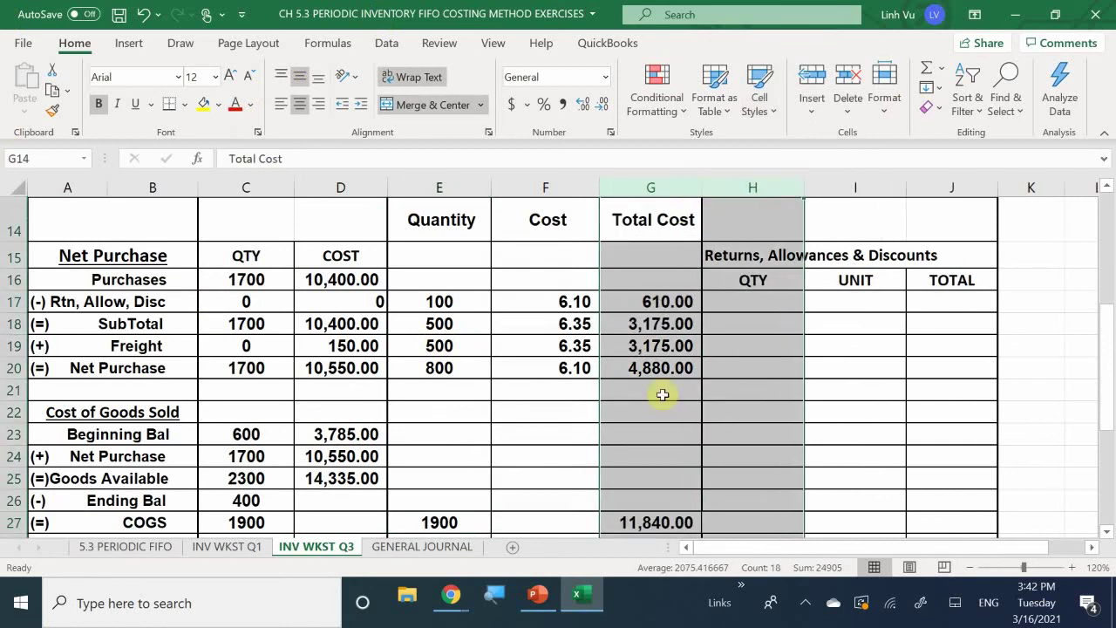
left_click(576, 504)
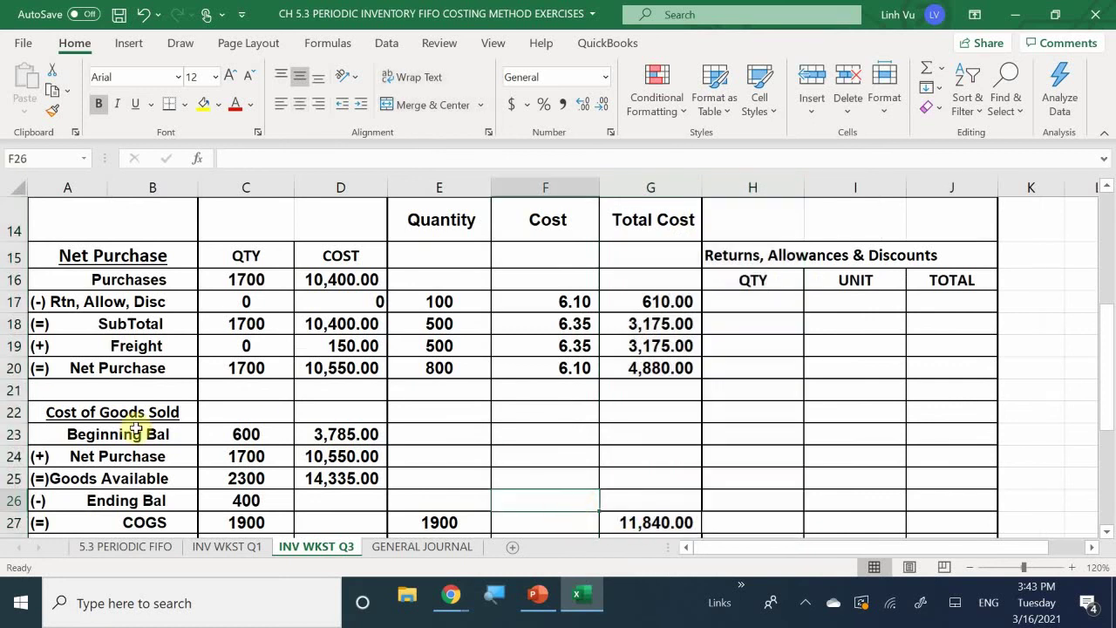
Link the COGS cost cell D27 to the cost layers' total with the formula =G27
left_click(333, 523)
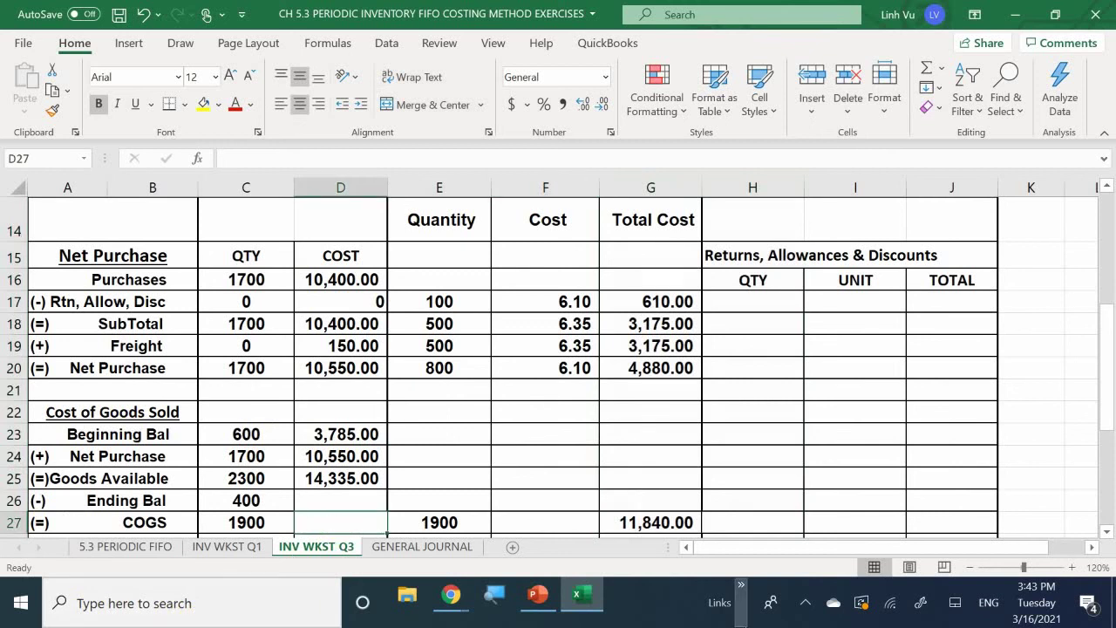
type("=")
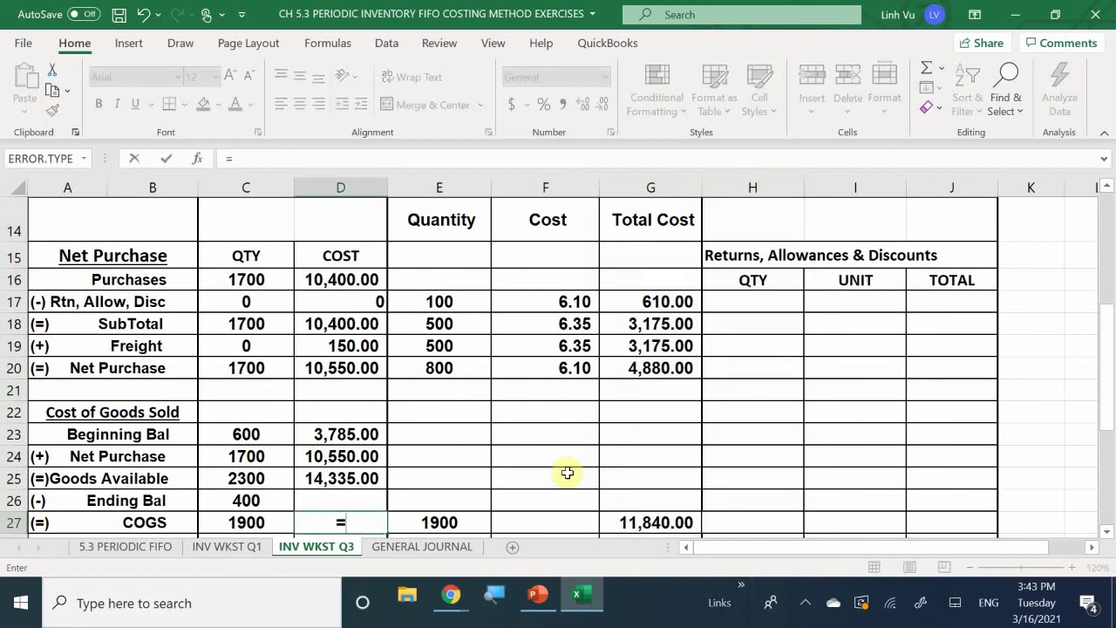
left_click(660, 522)
key("Return")
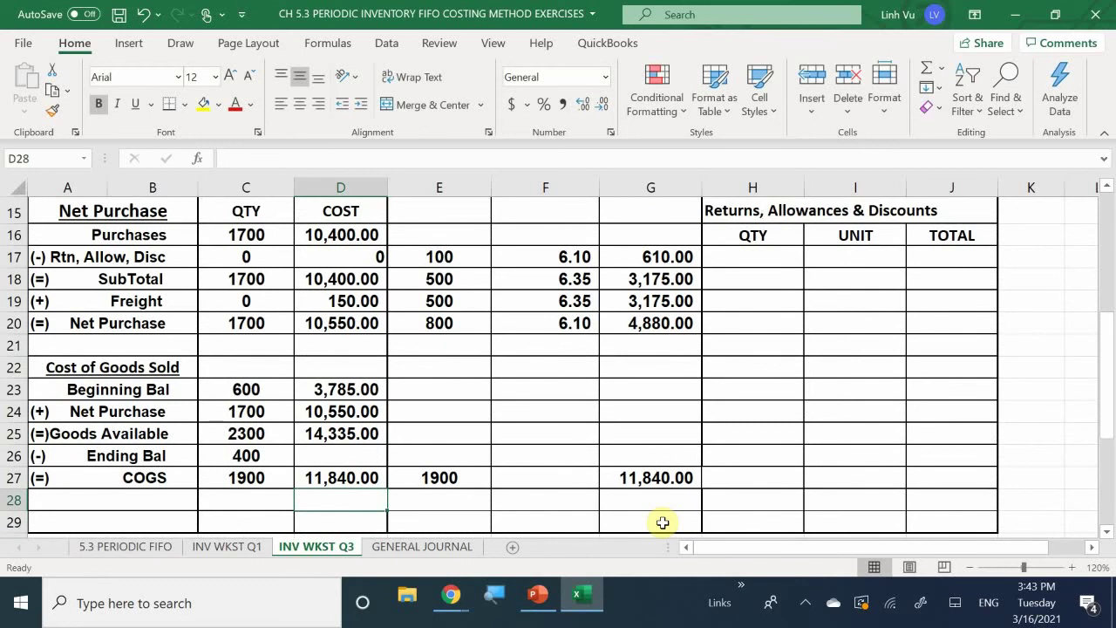
key("Up")
key("Up")
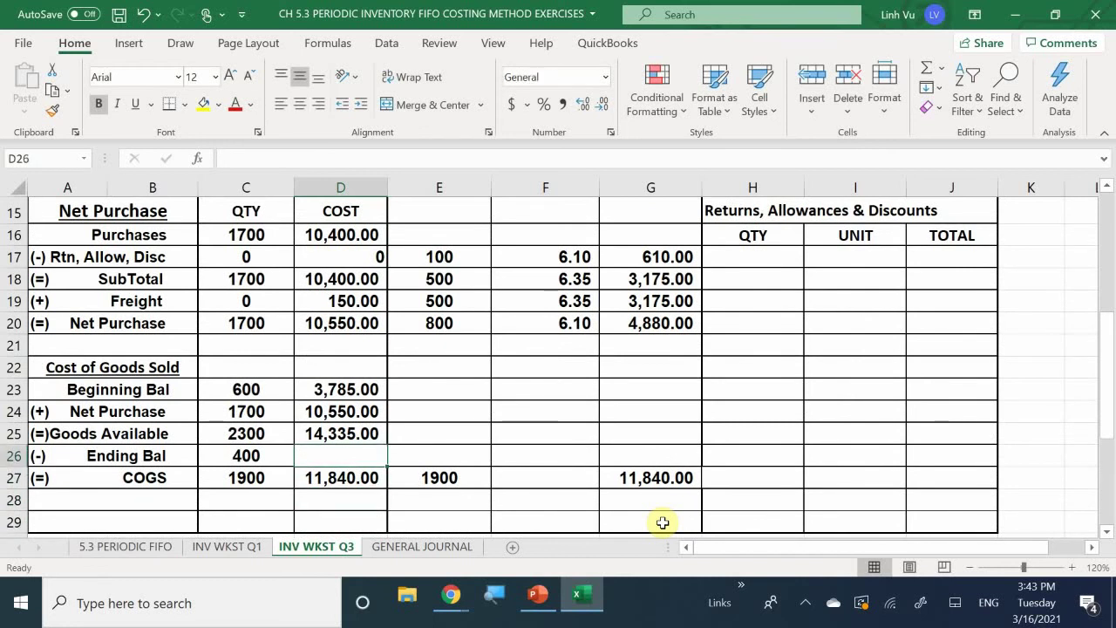
type("=")
key("BackSpace")
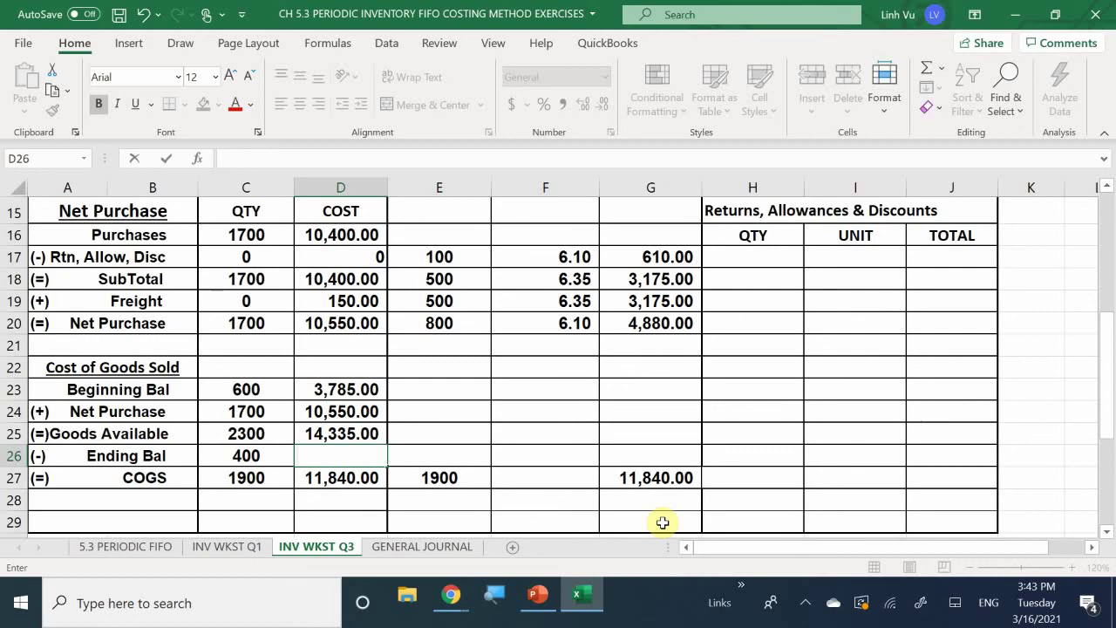
type("=")
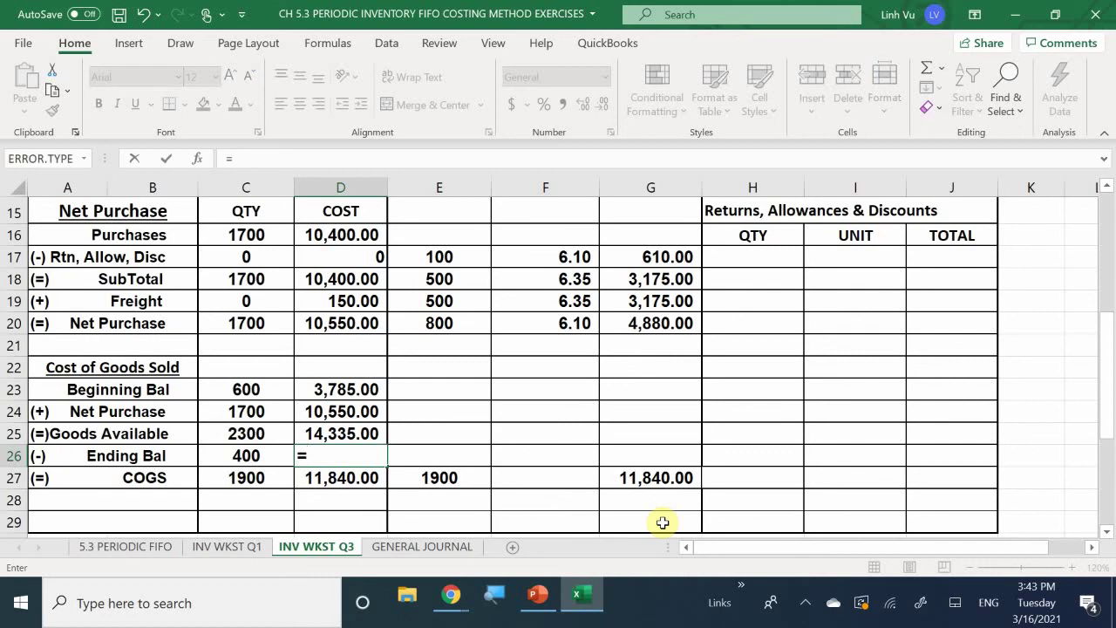
key("Up")
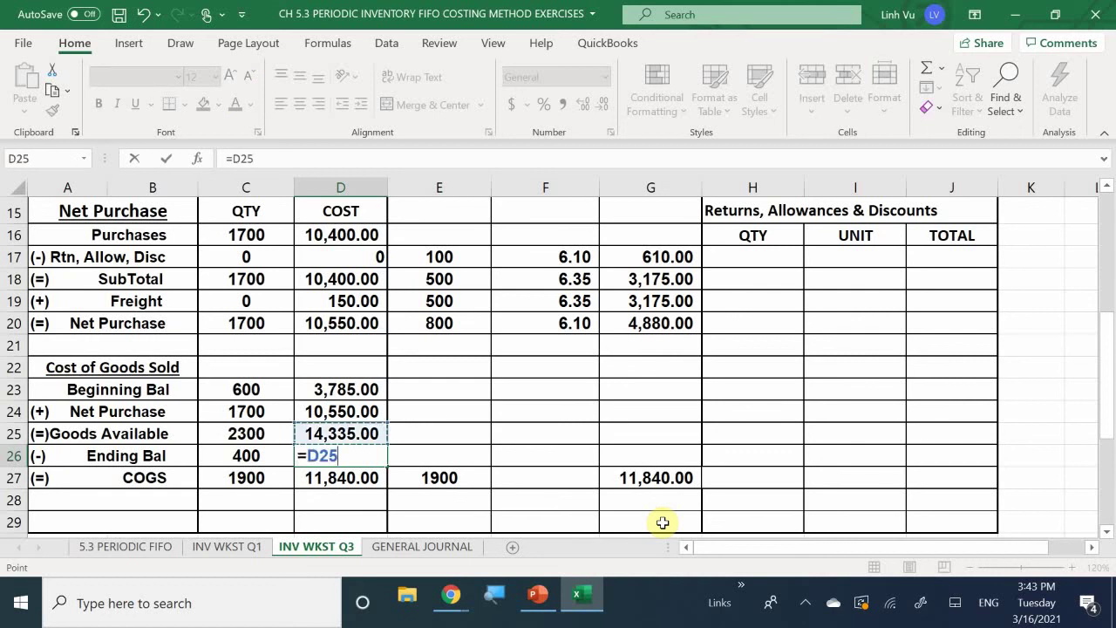
type("-")
key("Down")
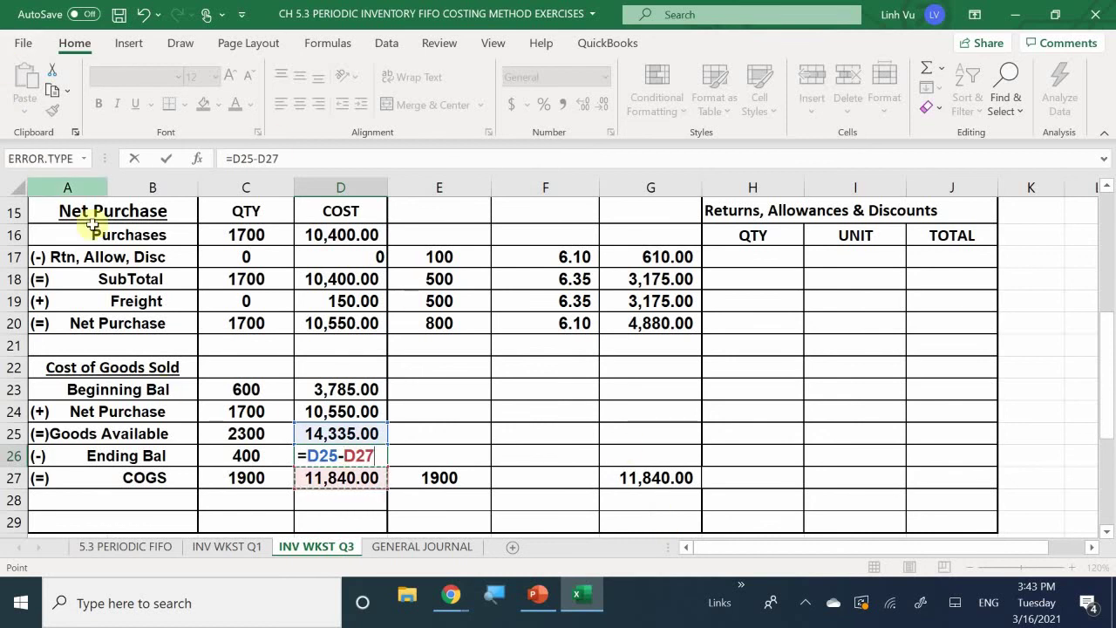
scroll(439, 312, "up", 3)
scroll(610, 360, "up", 2)
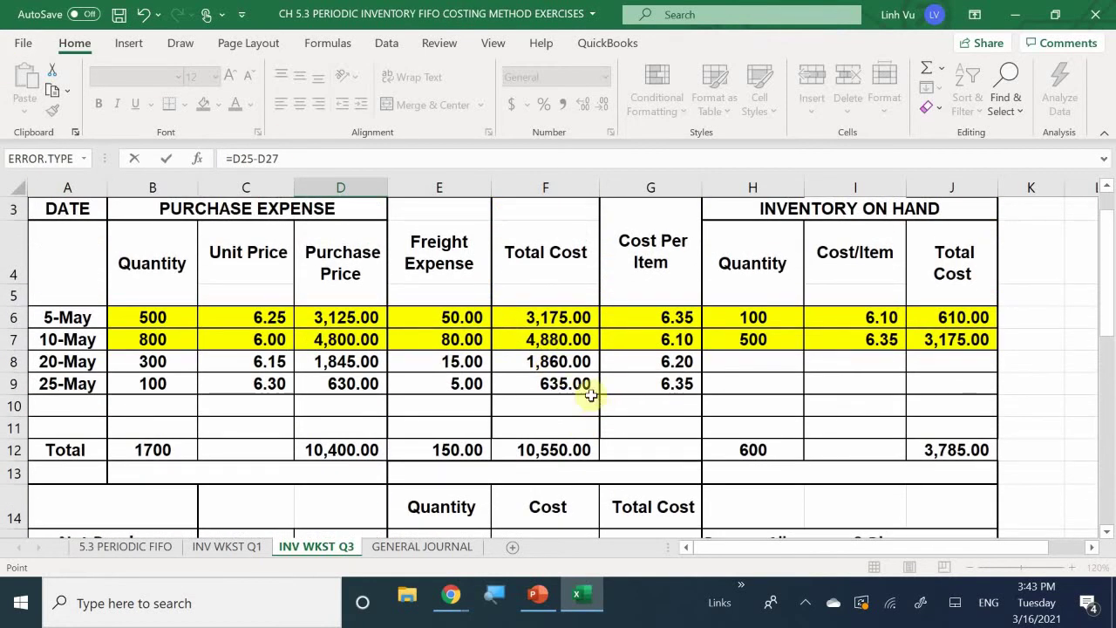
scroll(532, 374, "down", 5)
scroll(531, 402, "down", 2)
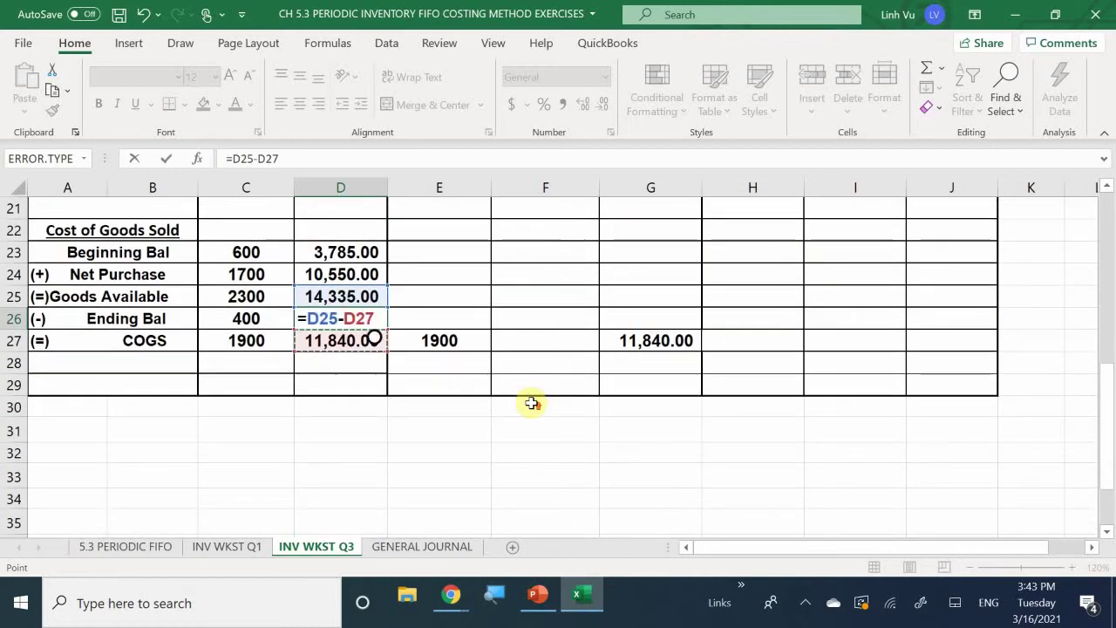
scroll(531, 402, "up", 2)
key("BackSpace")
key("BackSpace")
key("BackSpace")
key("BackSpace")
key("BackSpace")
key("BackSpace")
key("BackSpace")
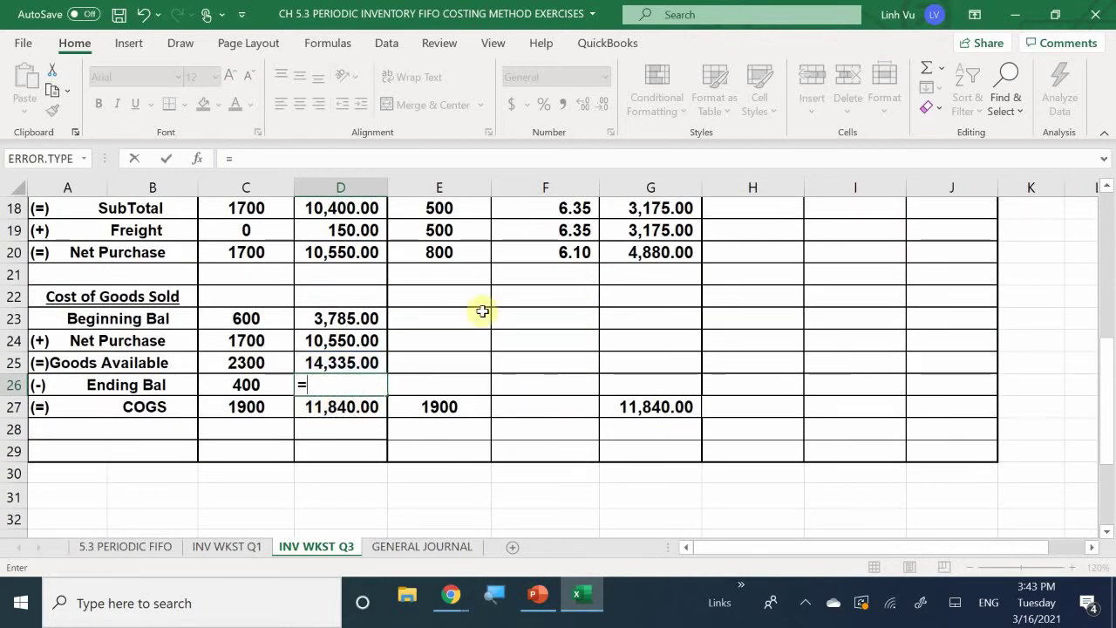
Calculate the ending balance cost in D26 from the 20-May and 25-May total costs with the formula =F8+F9
scroll(553, 377, "up", 5)
left_click(525, 359)
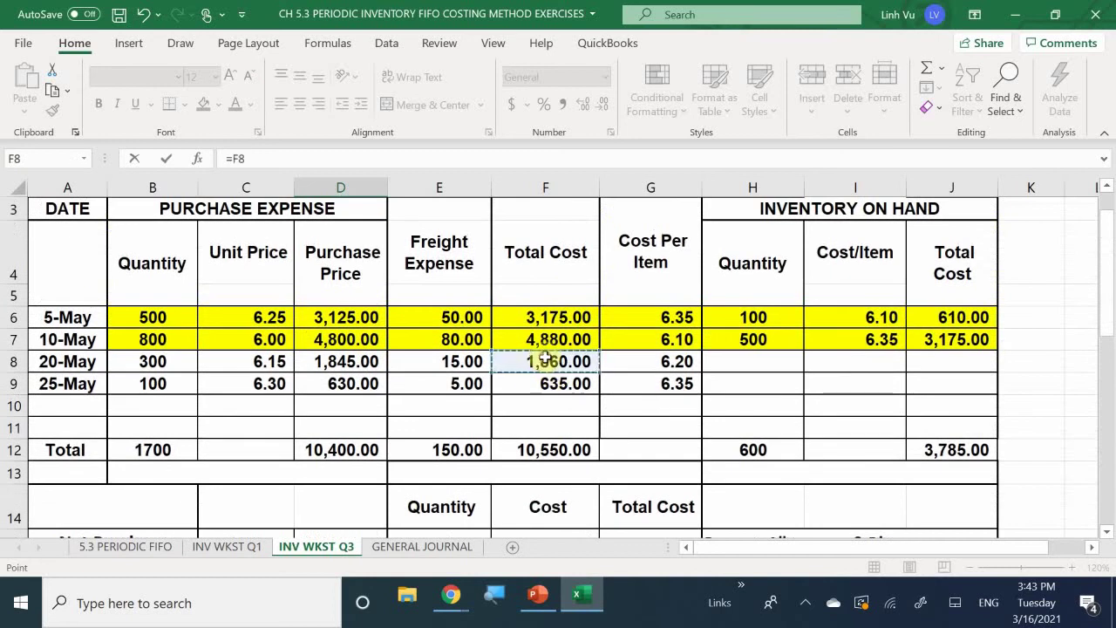
type("+")
left_click(543, 376)
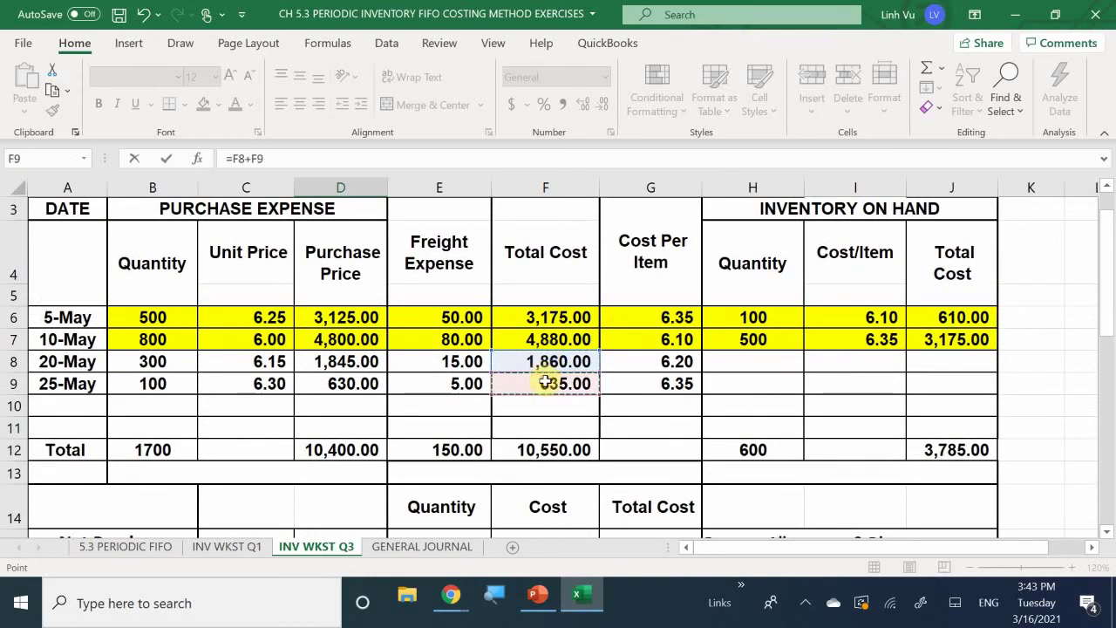
key("Return")
Calculate the ending balance cost in D26 as goods available minus COGS with the formula =D25-D27
scroll(545, 381, "down", 1)
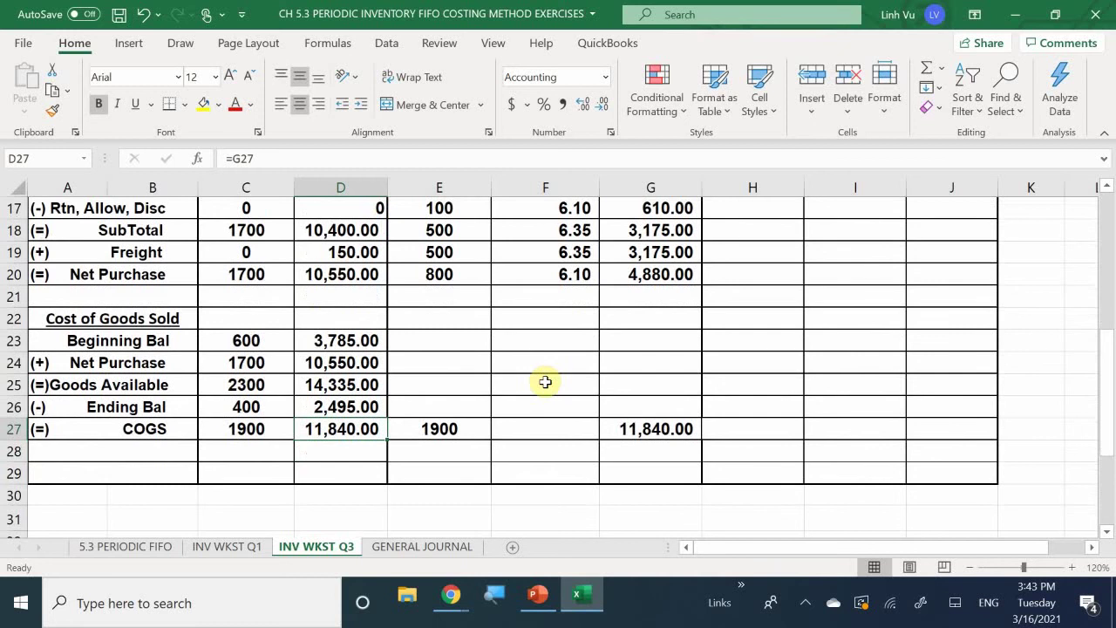
left_click(357, 404)
type("=")
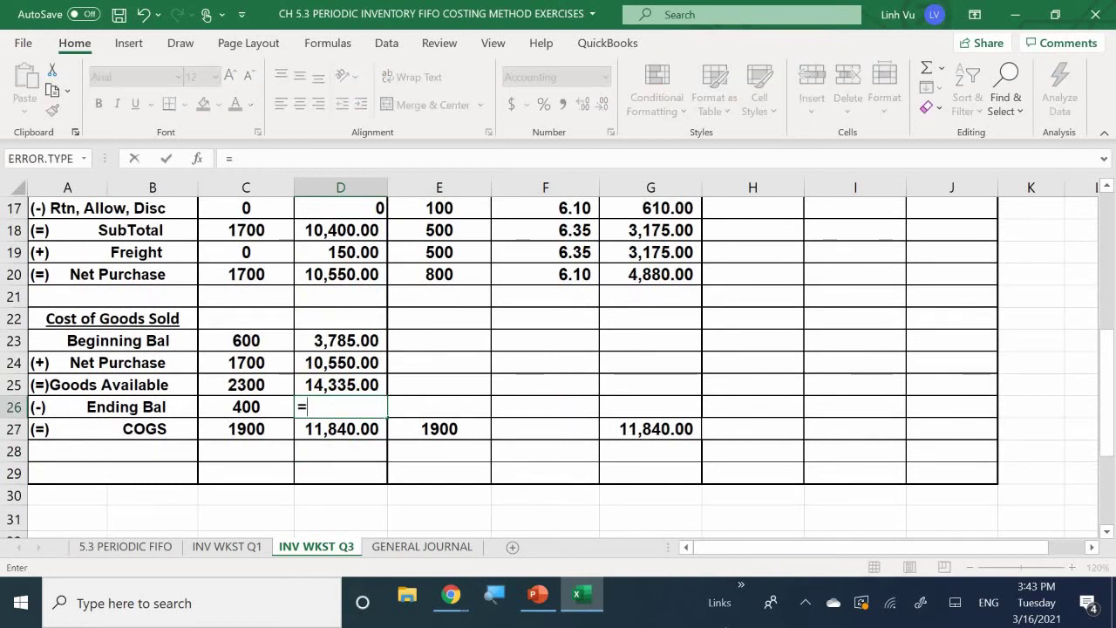
key("Up")
type("-")
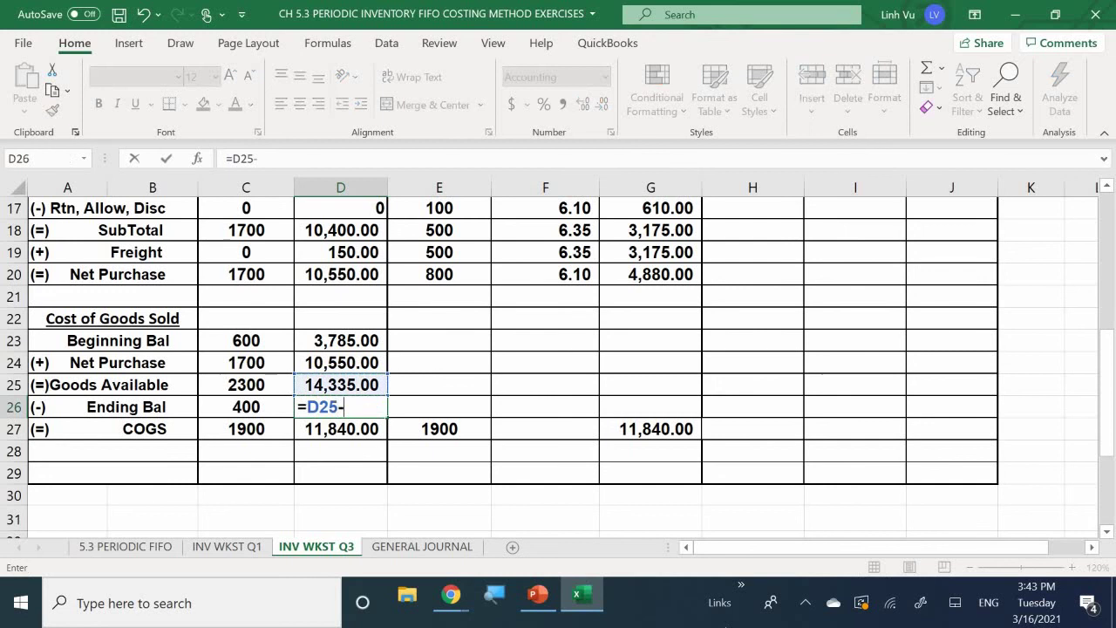
key("Down")
key("Return")
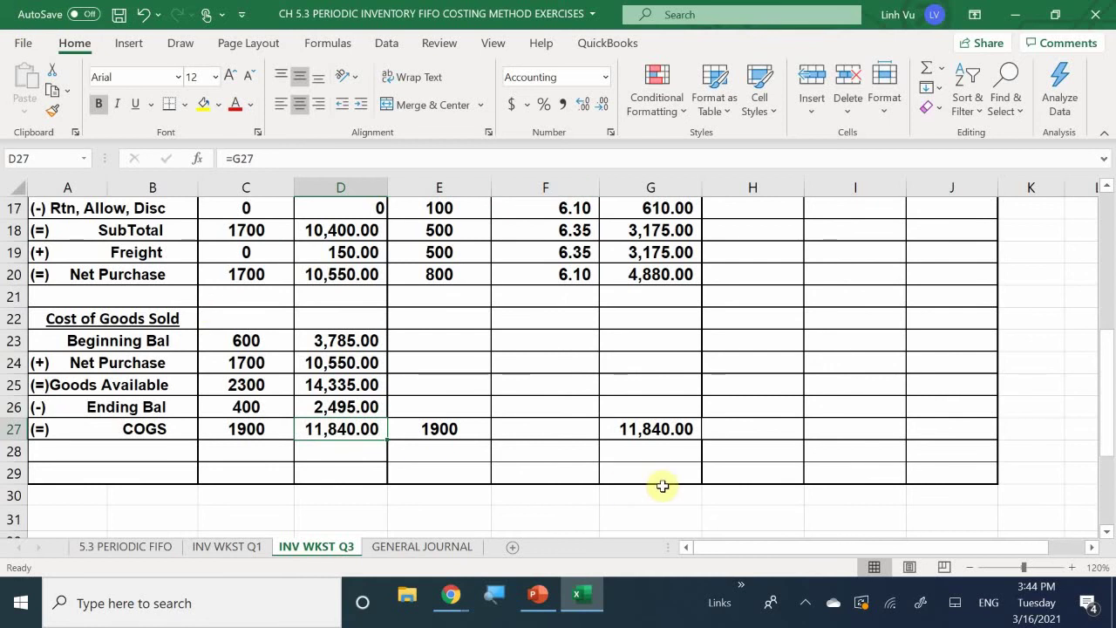
Review the purchase layers, net purchase figures and cost of goods sold section of the worksheet
scroll(663, 485, "up", 2)
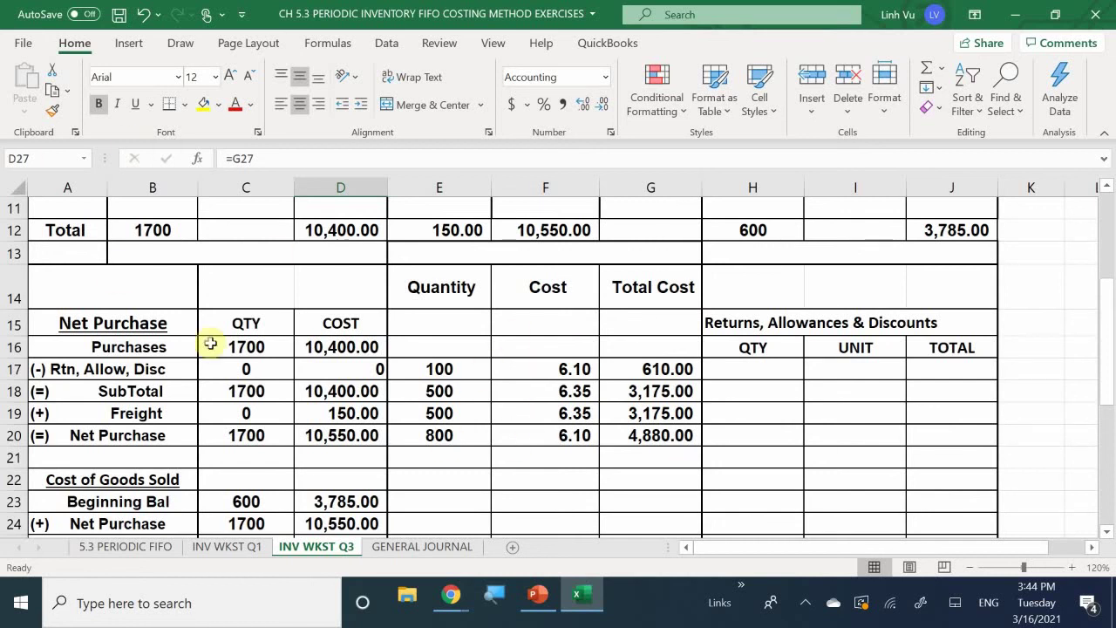
scroll(321, 347, "down", 2)
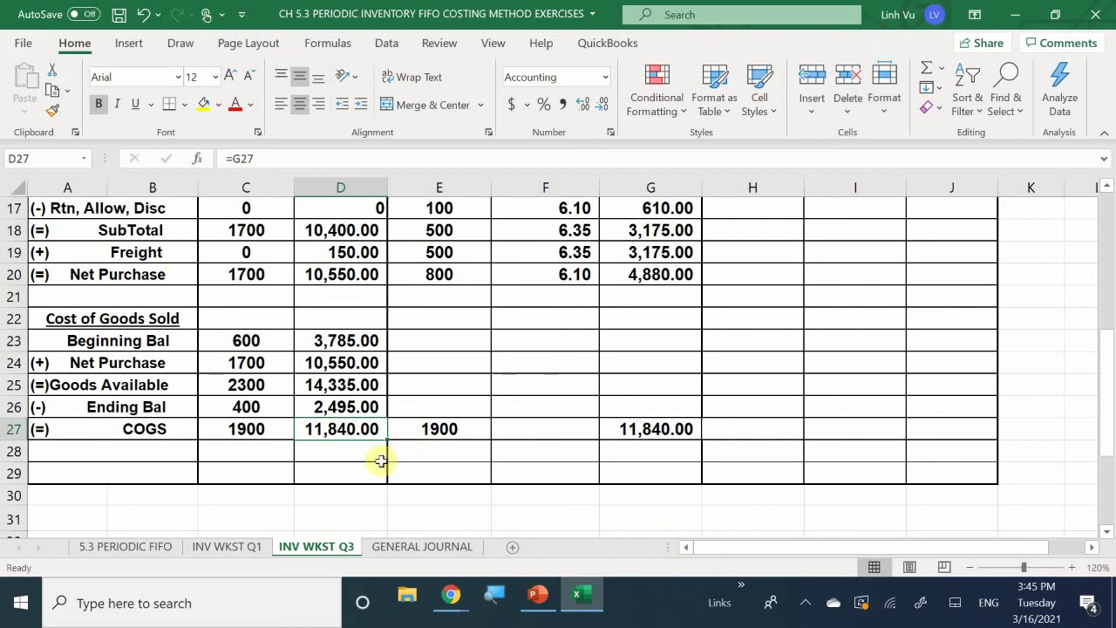
scroll(381, 462, "up", 5)
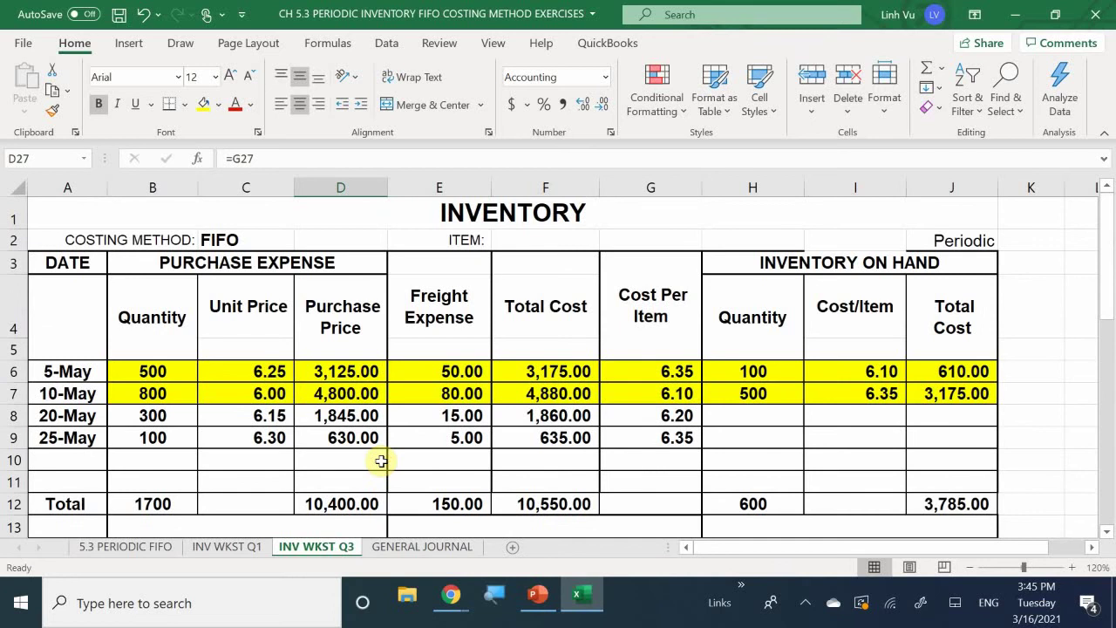
scroll(381, 461, "down", 1)
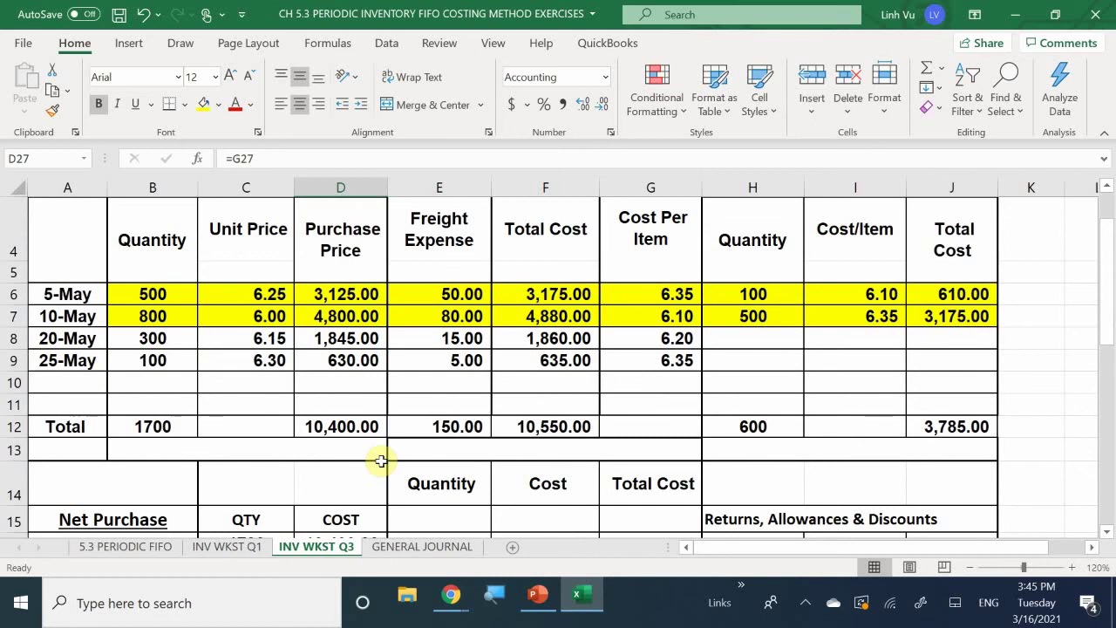
scroll(381, 462, "down", 1)
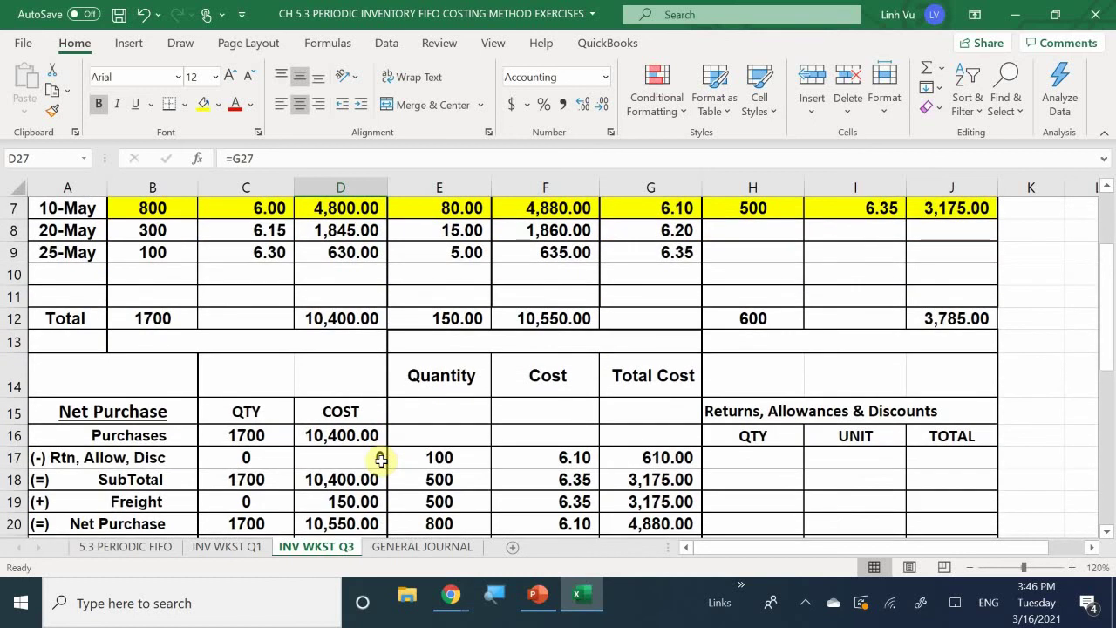
scroll(433, 423, "down", 3)
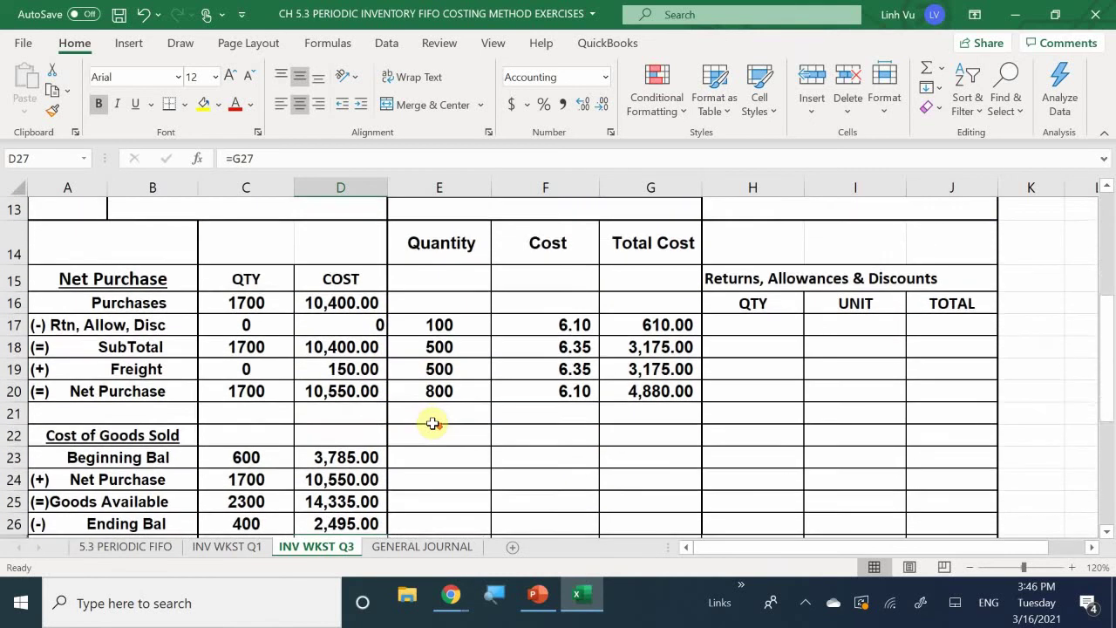
scroll(433, 423, "down", 1)
scroll(434, 422, "down", 1)
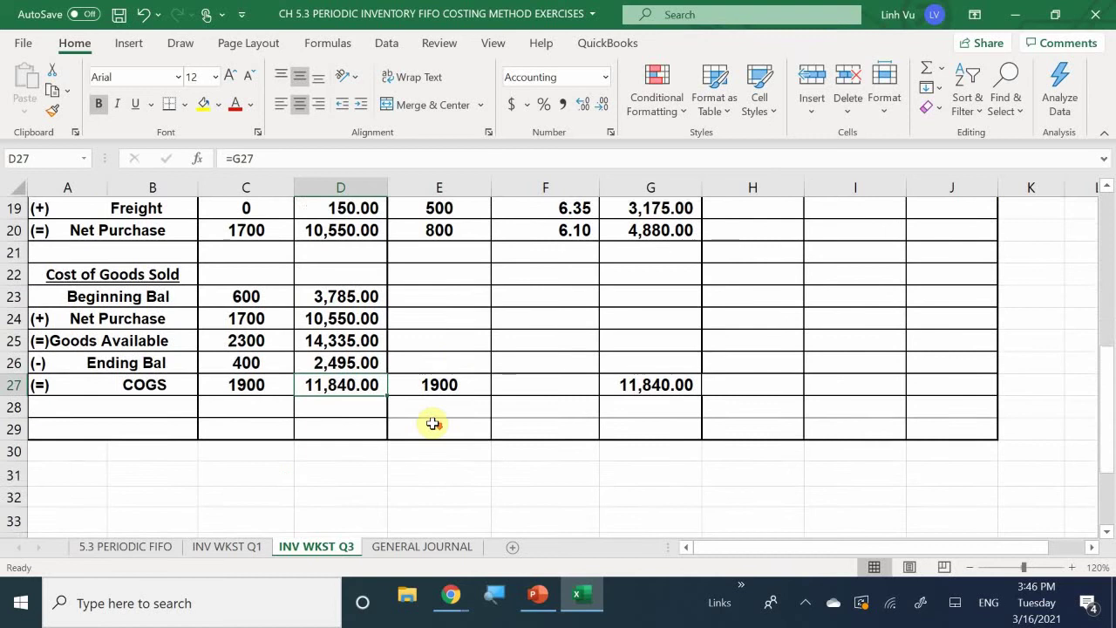
scroll(433, 422, "up", 1)
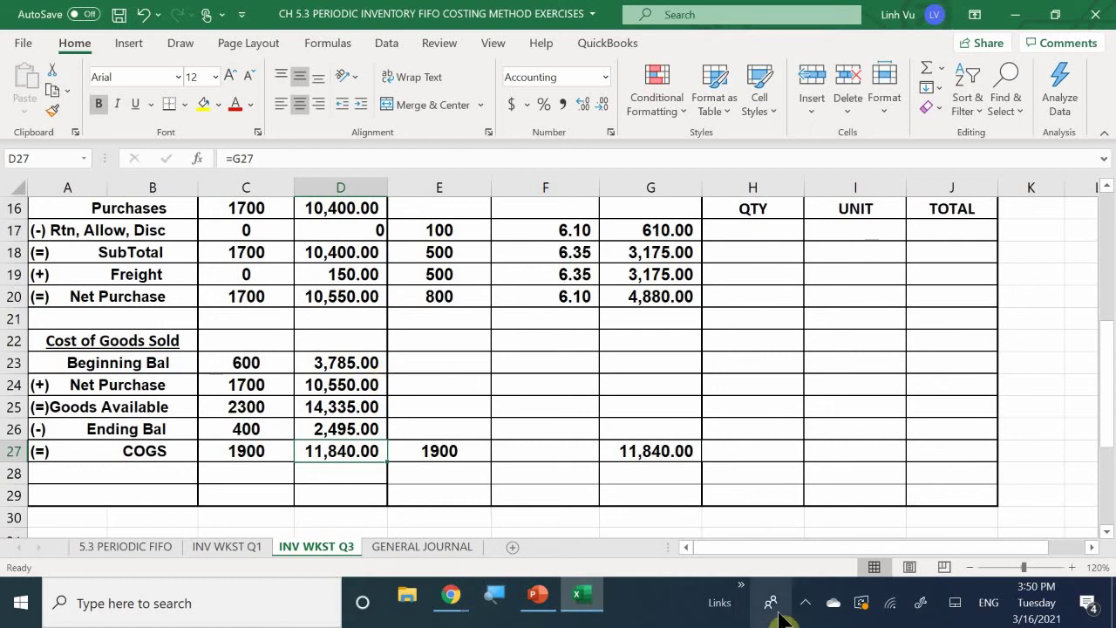
left_click(811, 610)
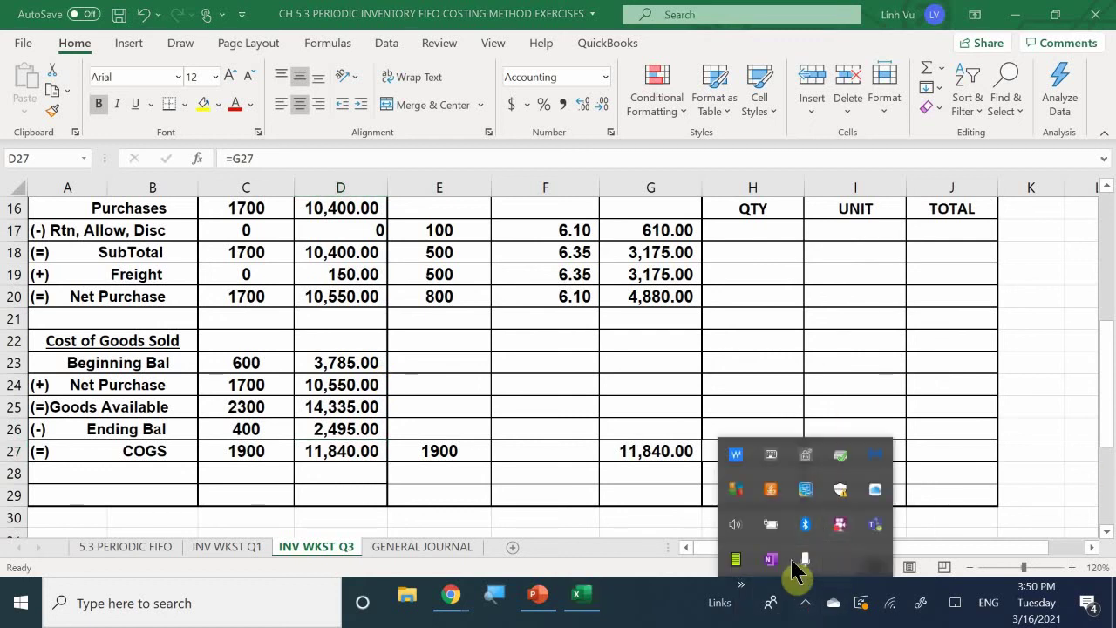
left_click(684, 602)
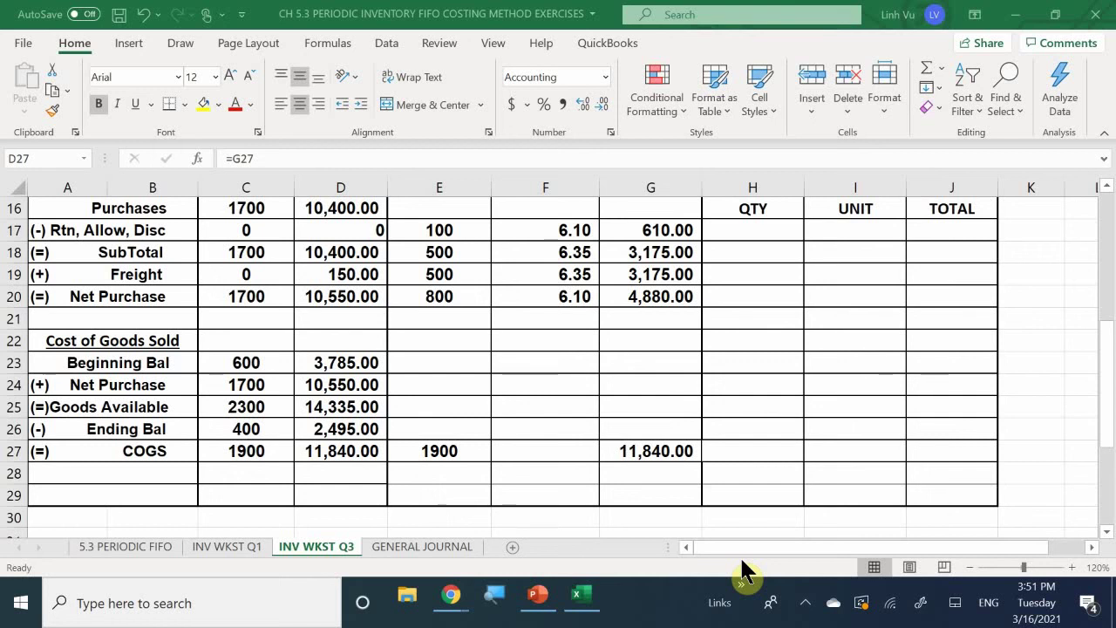
left_click(805, 602)
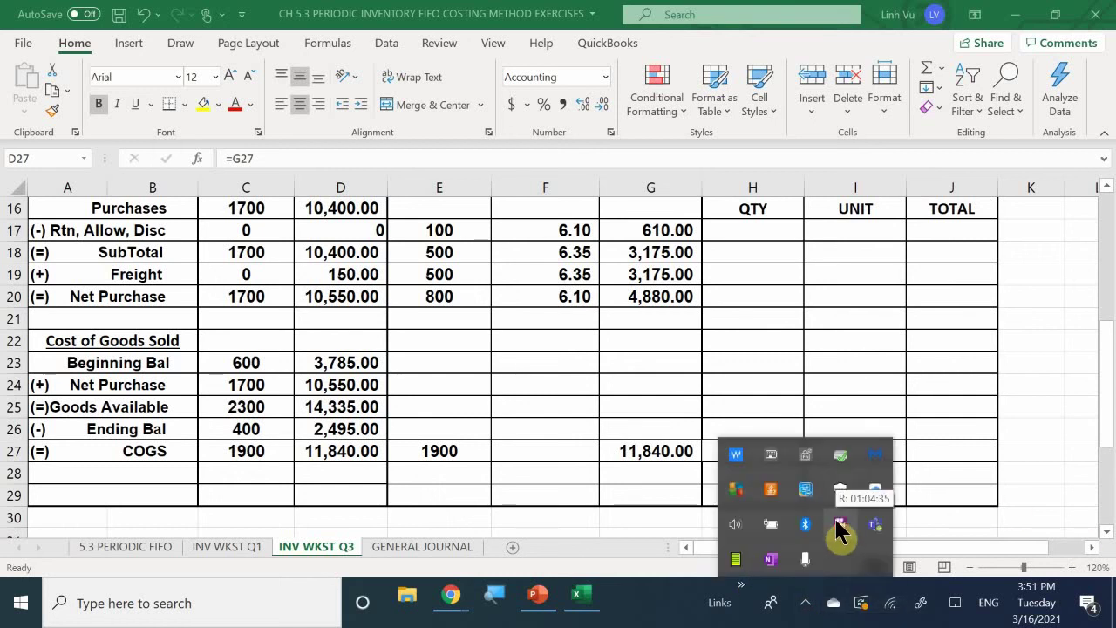
right_click(839, 531)
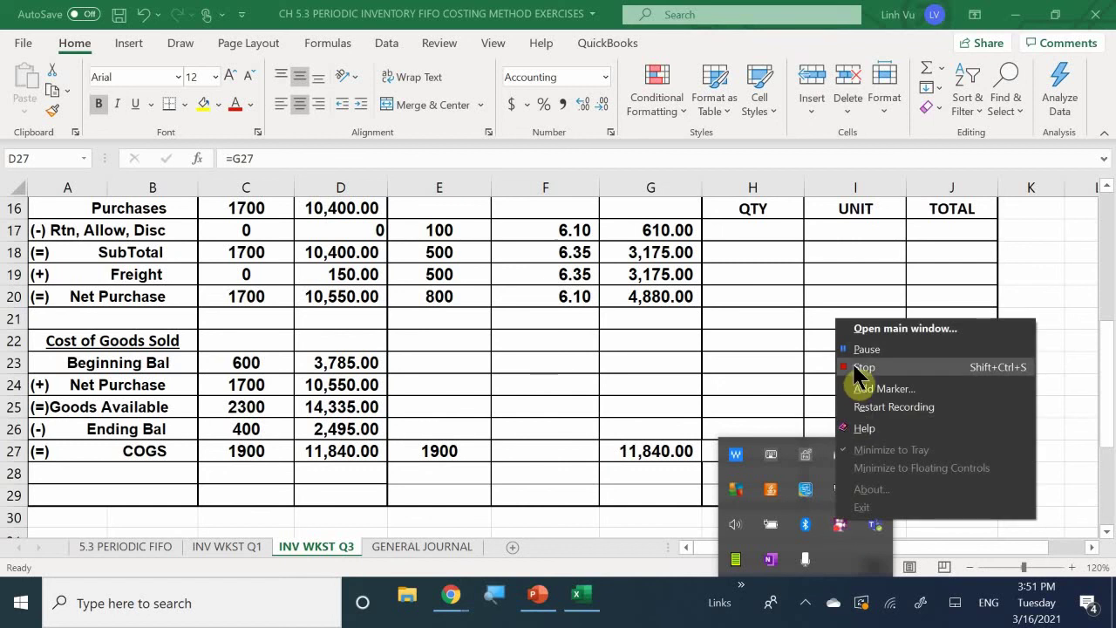
left_click(863, 352)
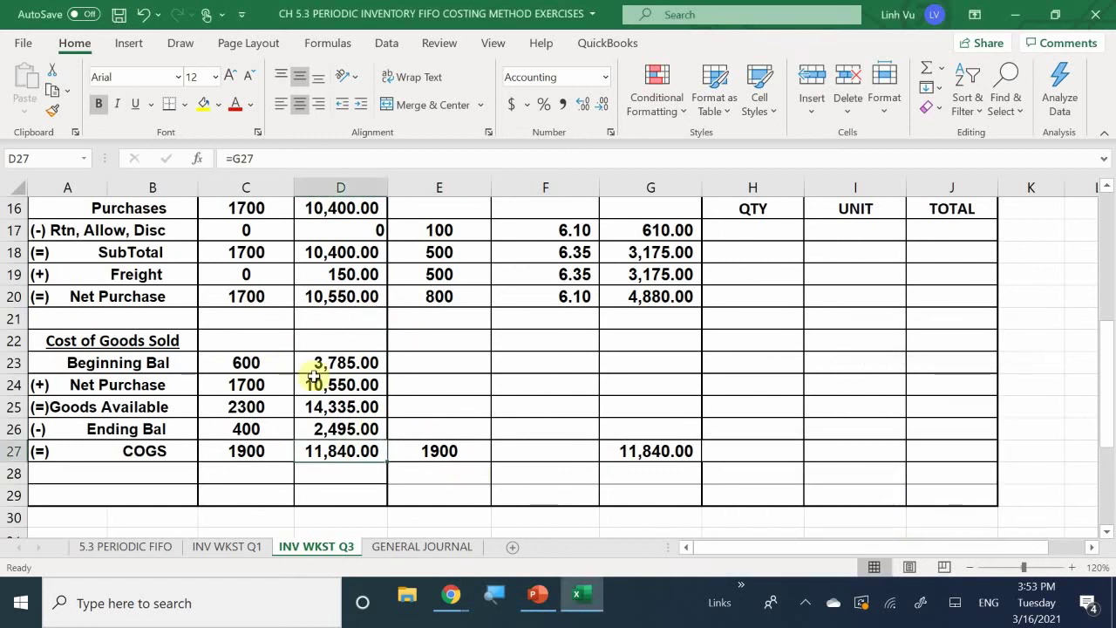
scroll(346, 348, "up", 2)
scroll(346, 348, "down", 2)
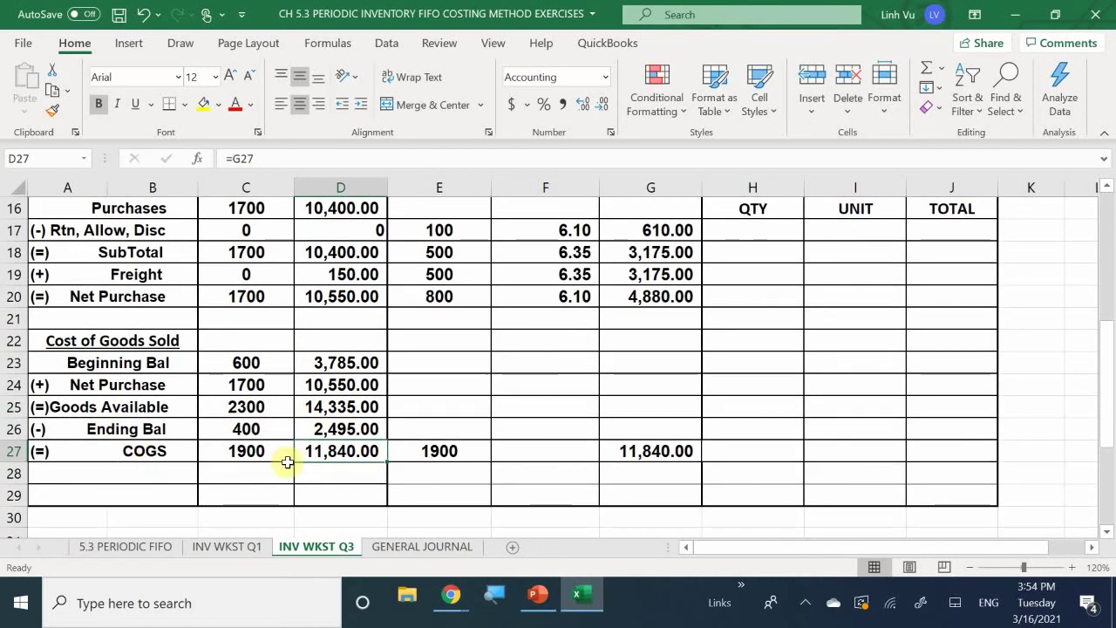
Start a new entry in the GENERAL JOURNAL sheet by entering the date 5/31 in cell A11
left_click(444, 546)
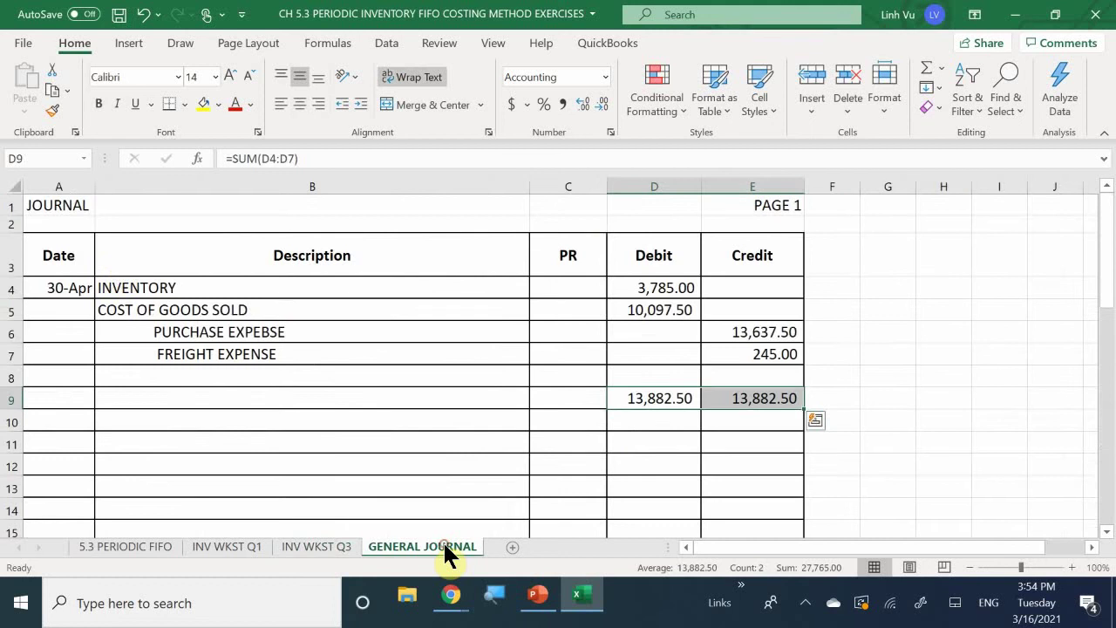
left_click(70, 411)
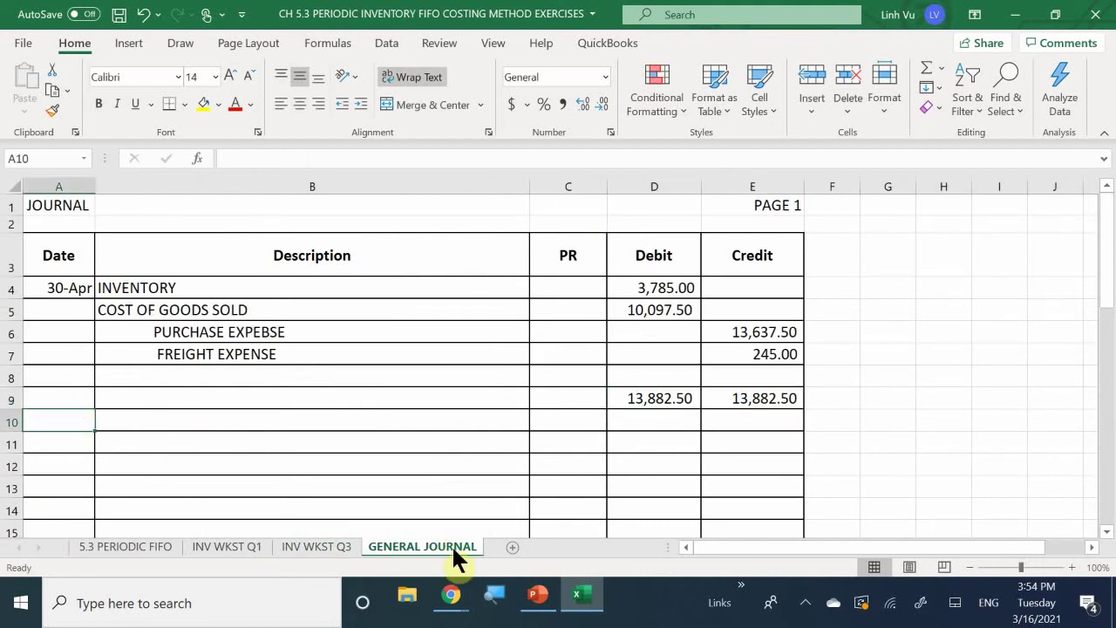
key("Down")
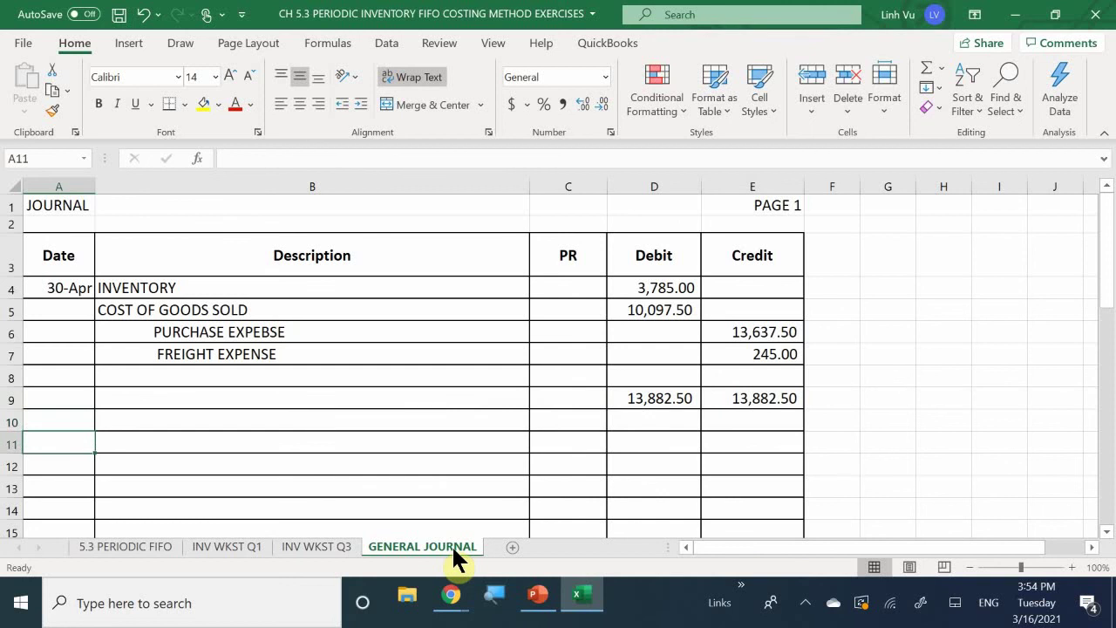
type("6")
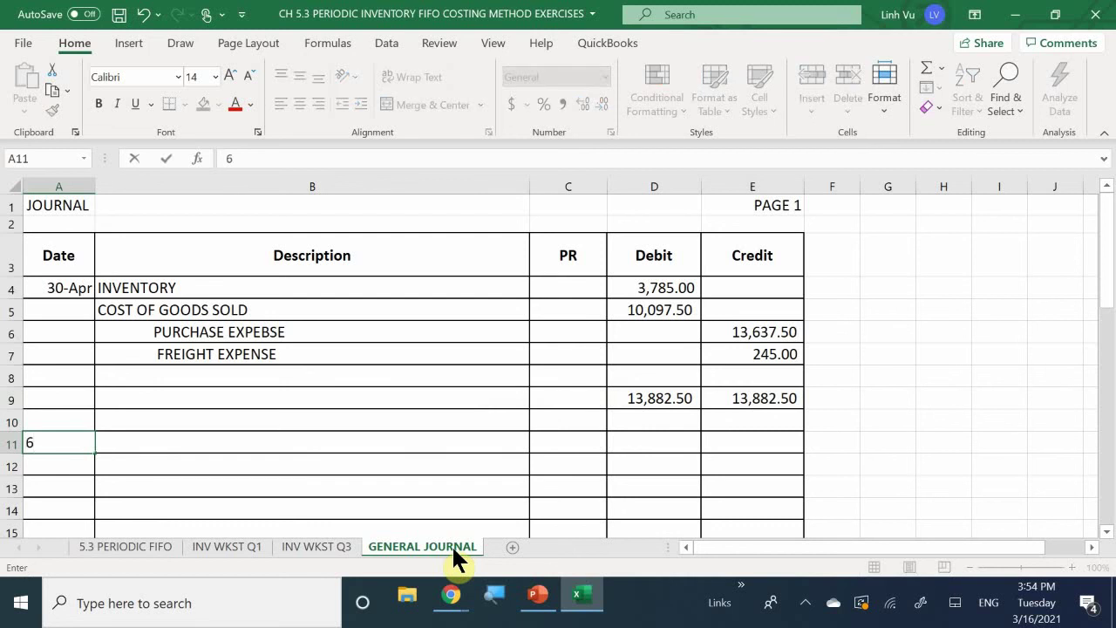
key("BackSpace")
type("5/31")
key("Return")
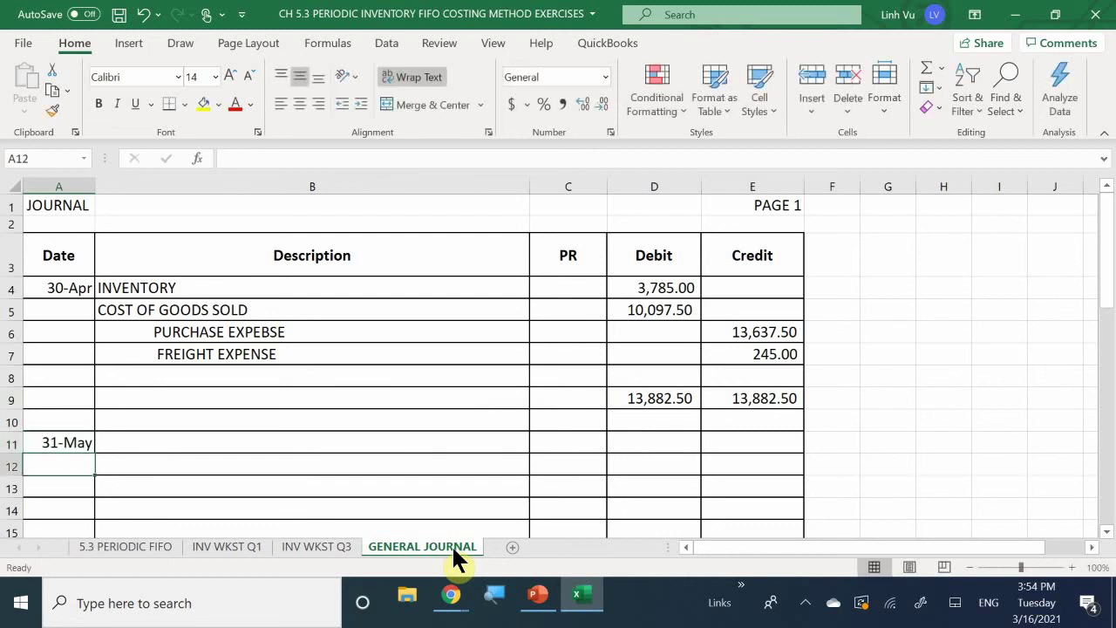
Enter INVENTORY as the description of the 31-May journal entry in B11
key("Right")
key("Up")
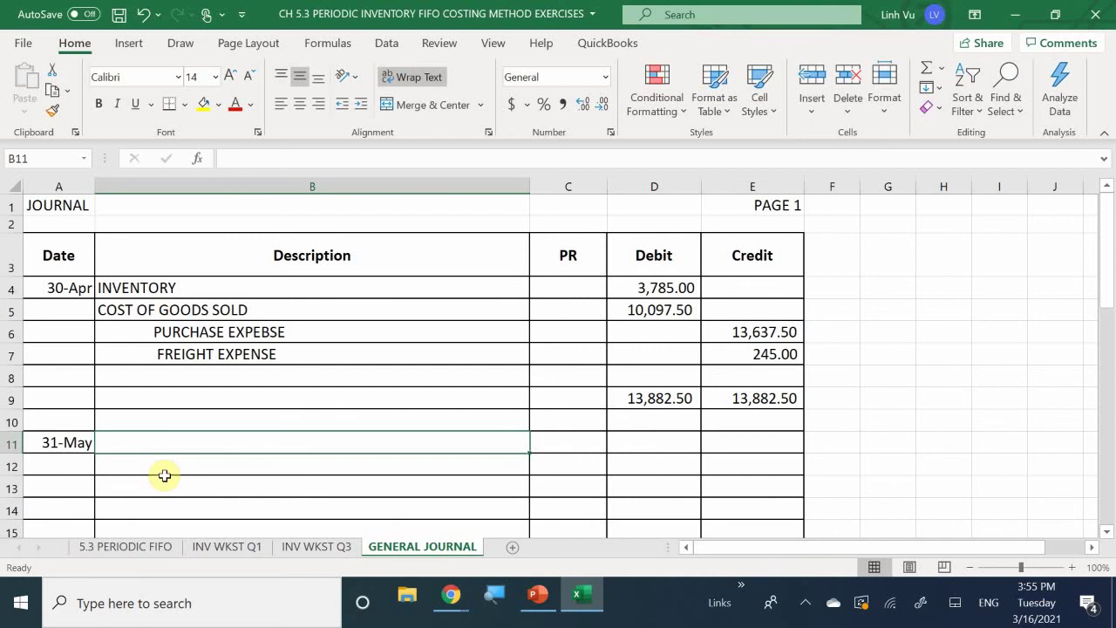
type("U")
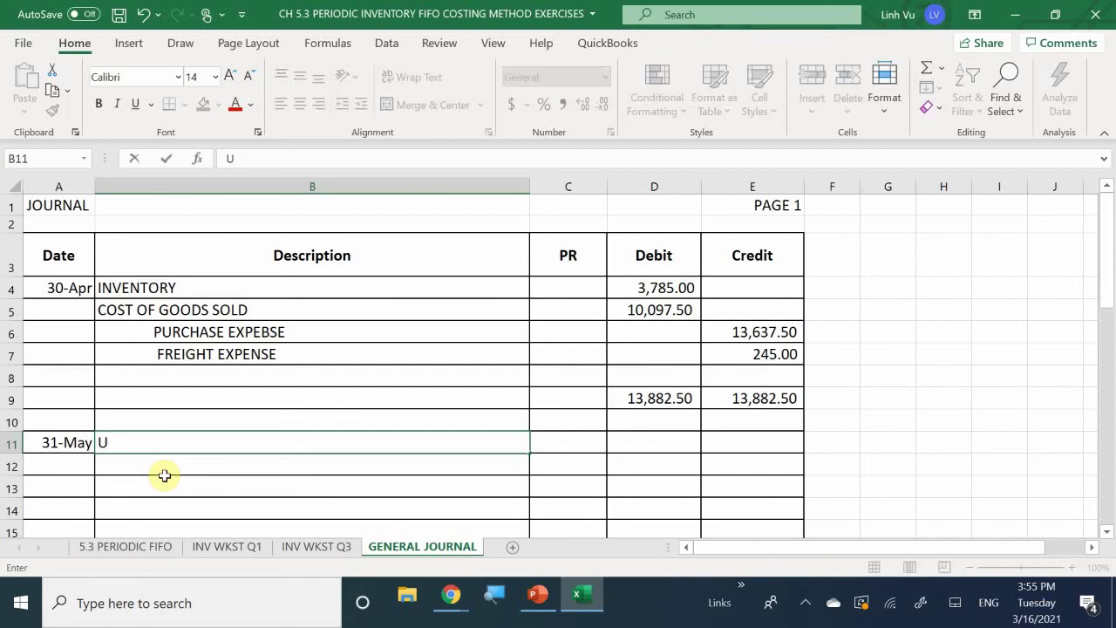
key("BackSpace")
type("INV ENTORY")
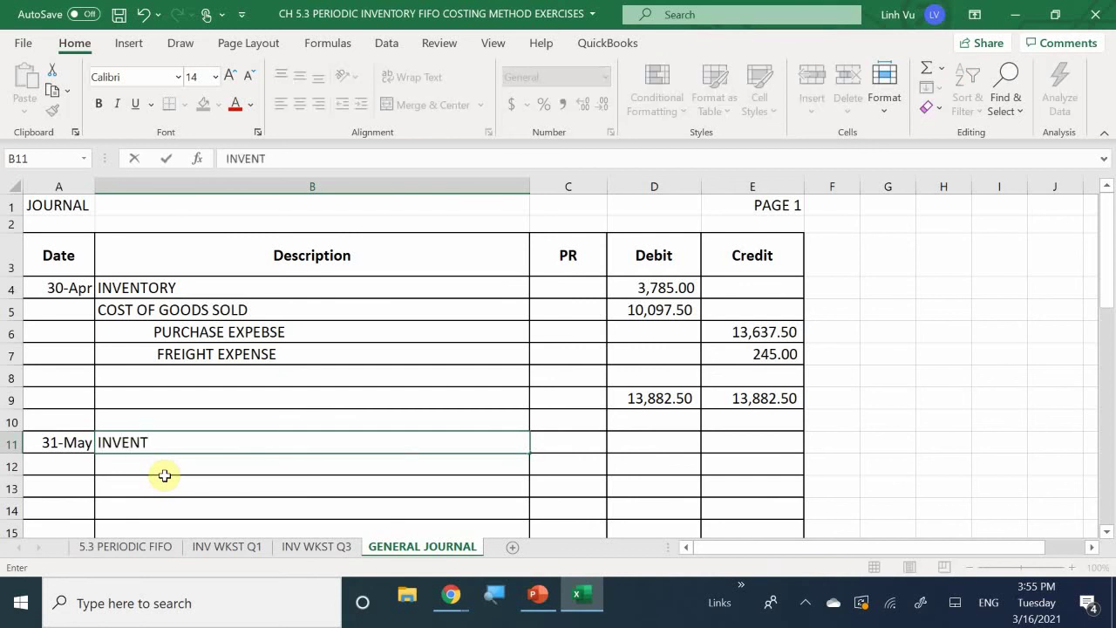
key("Tab")
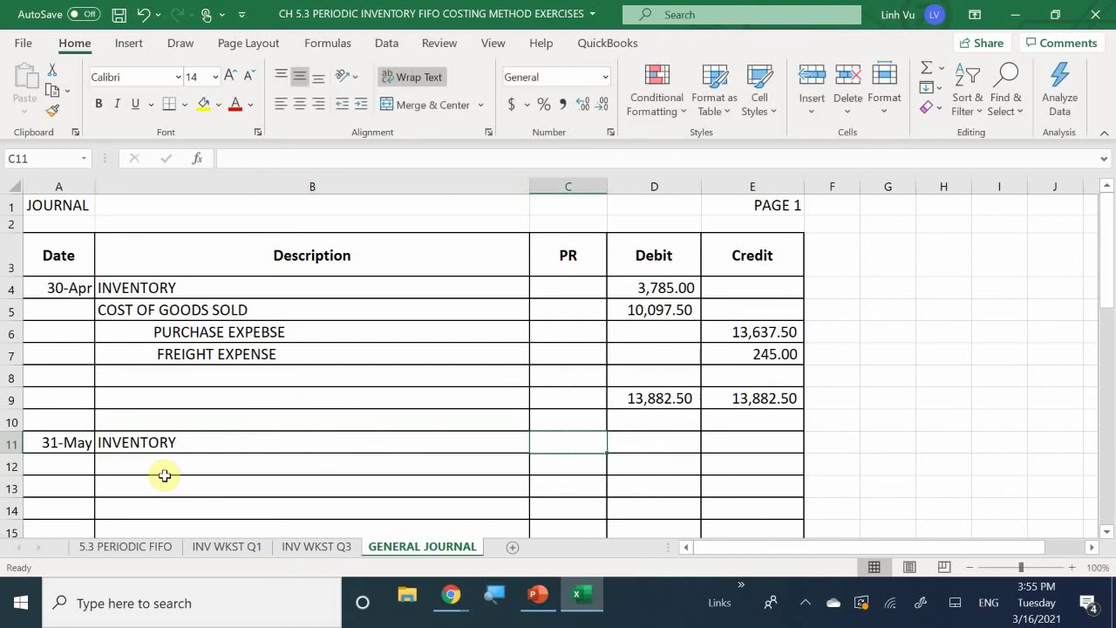
Link the inventory debit in D11 to the ending balance cost with the formula ='INV WKST Q3'!D26
key("Tab")
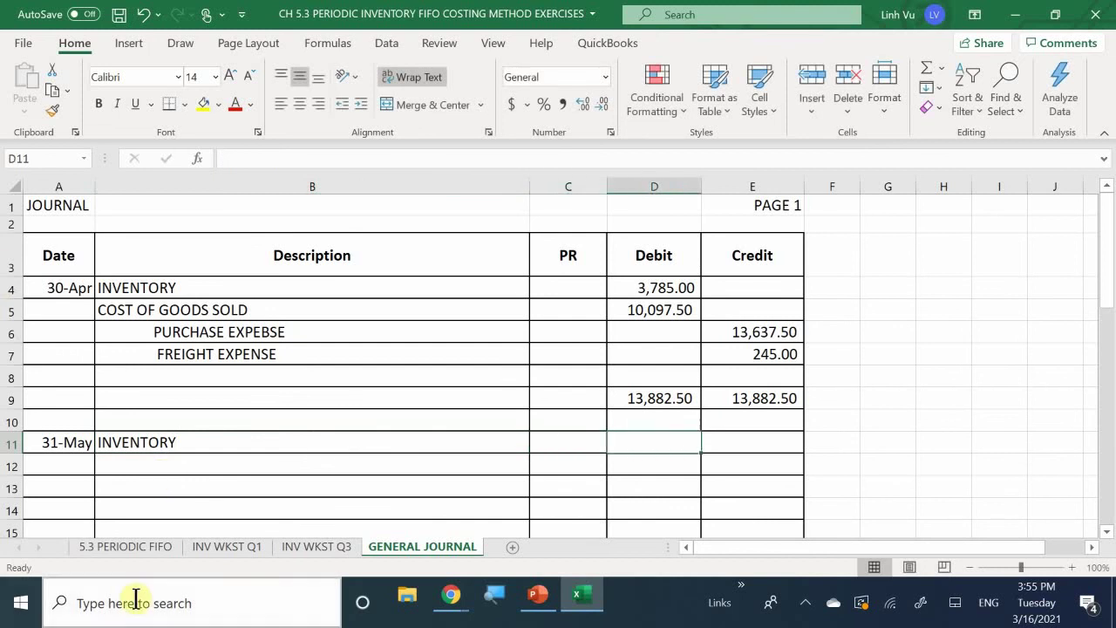
left_click(330, 546)
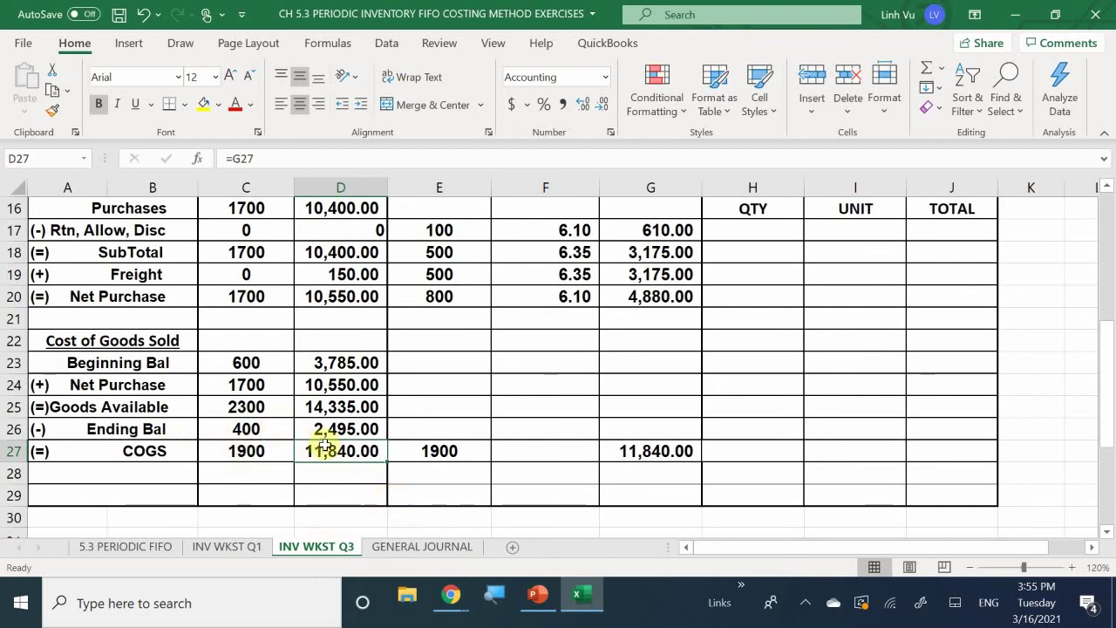
left_click(392, 545)
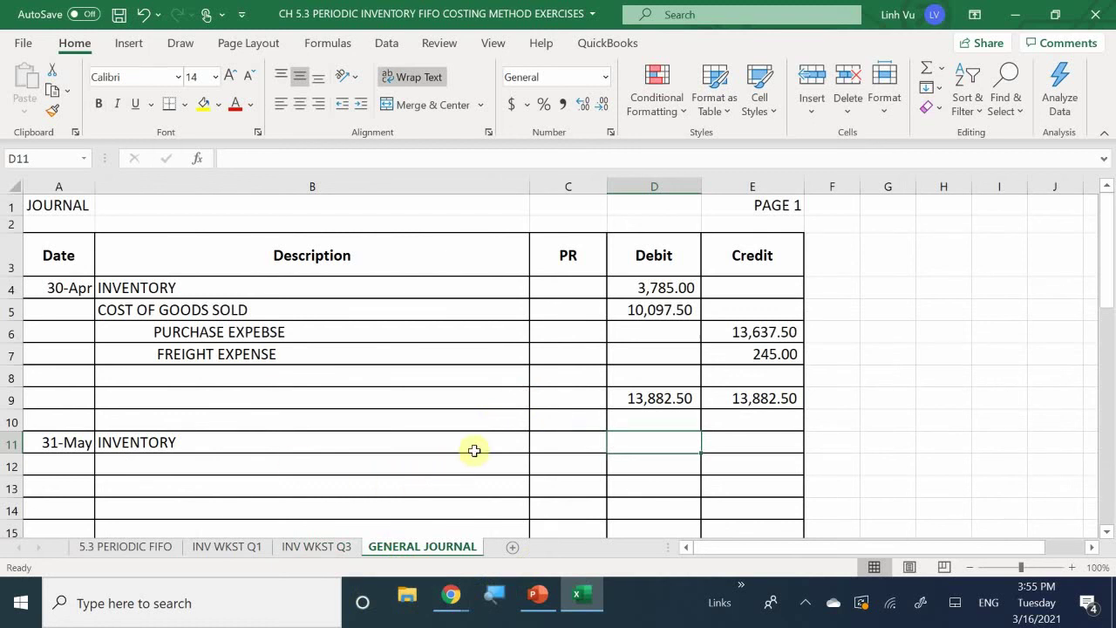
type("=")
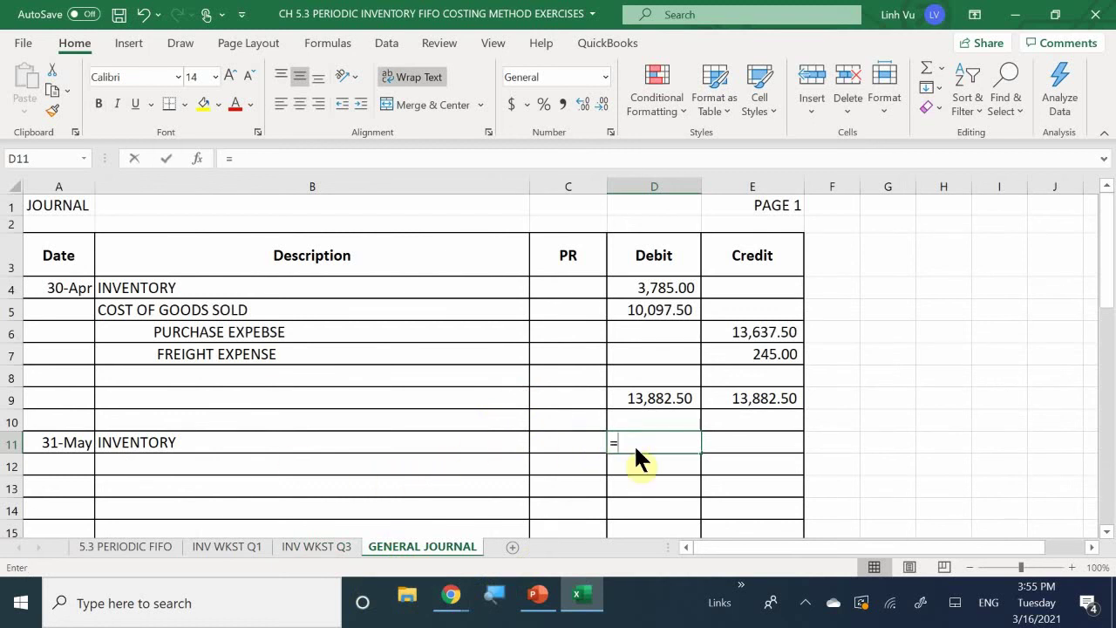
left_click(326, 546)
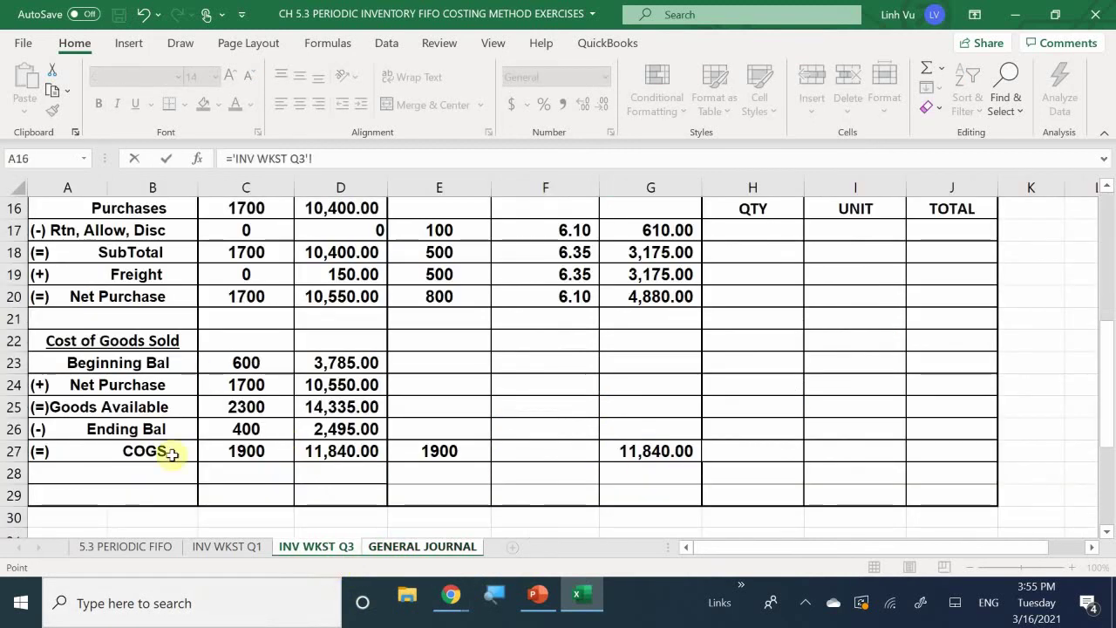
left_click(328, 429)
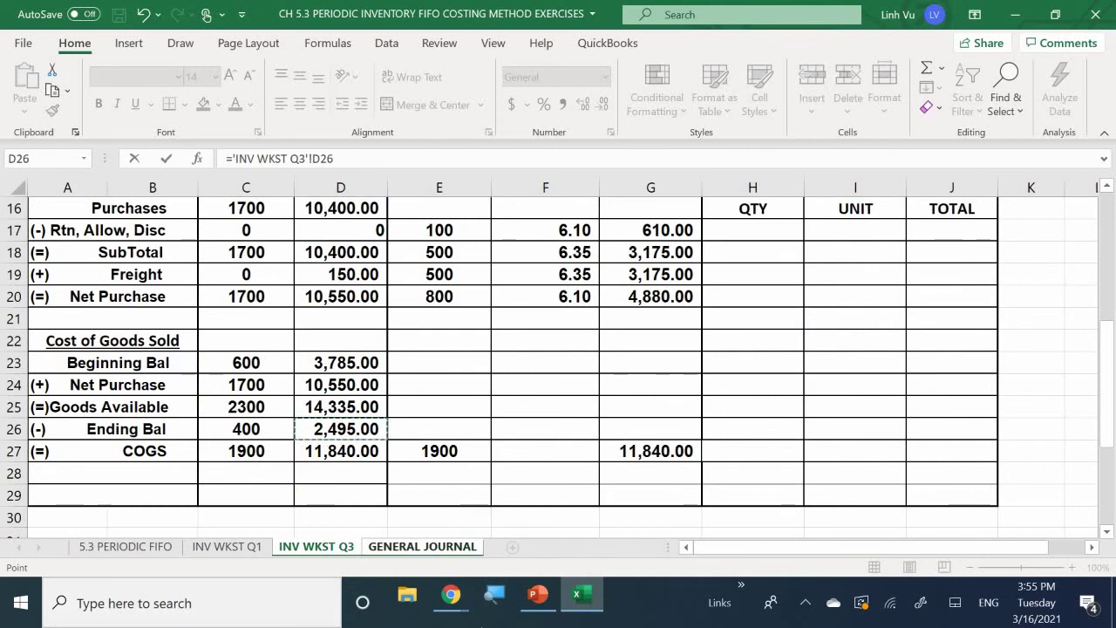
key("Return")
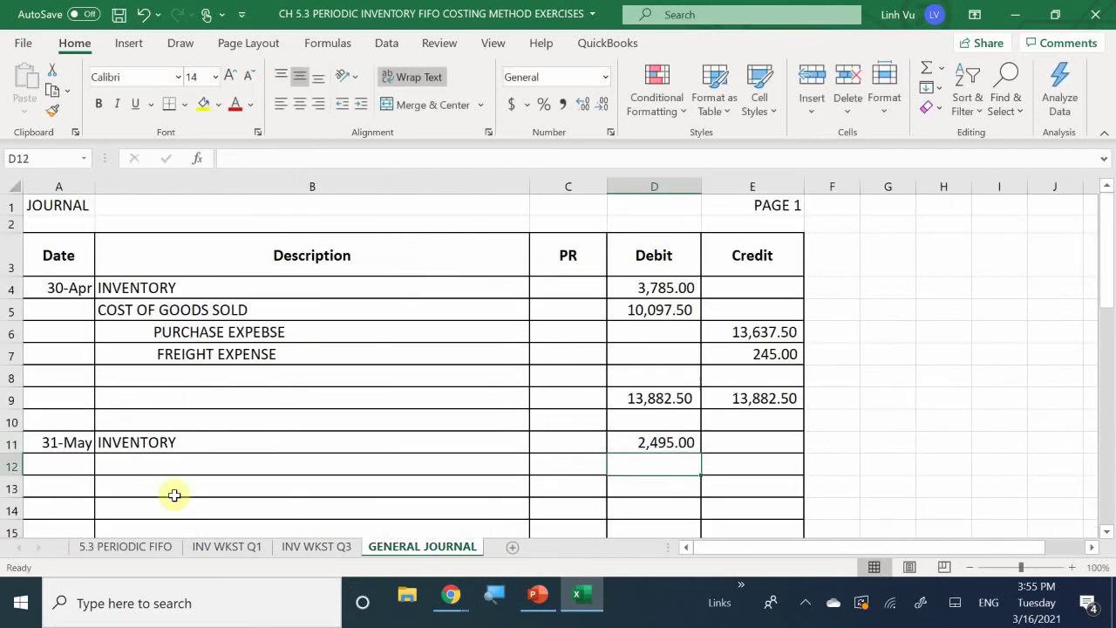
Add COST OF GOODS SOLD as the second description line of the 31-May entry in B12
left_click(177, 458)
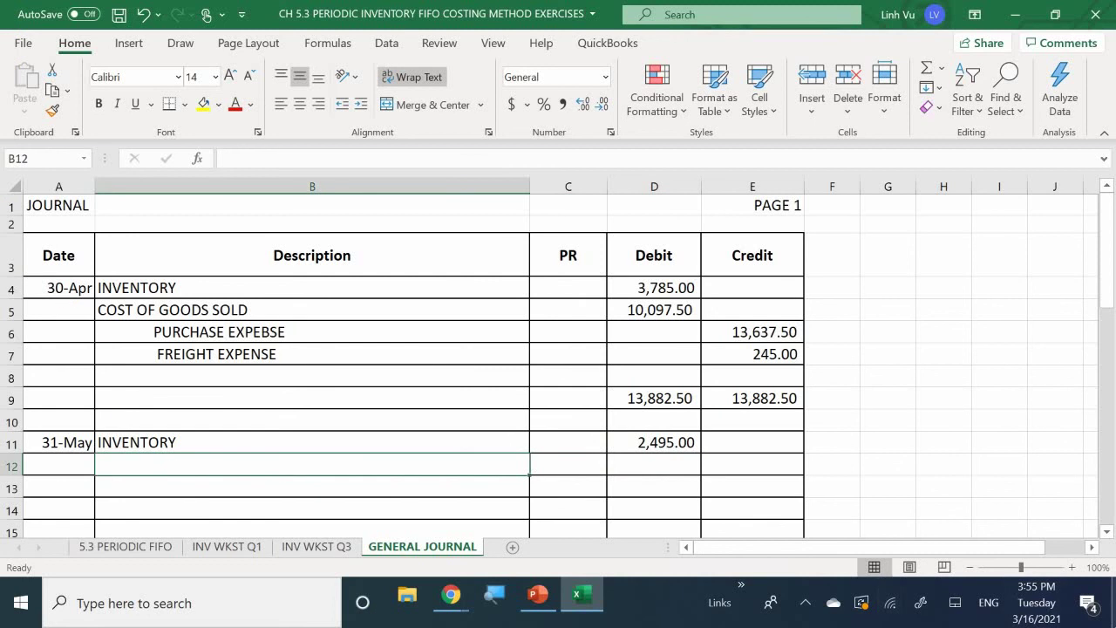
type("COST ")
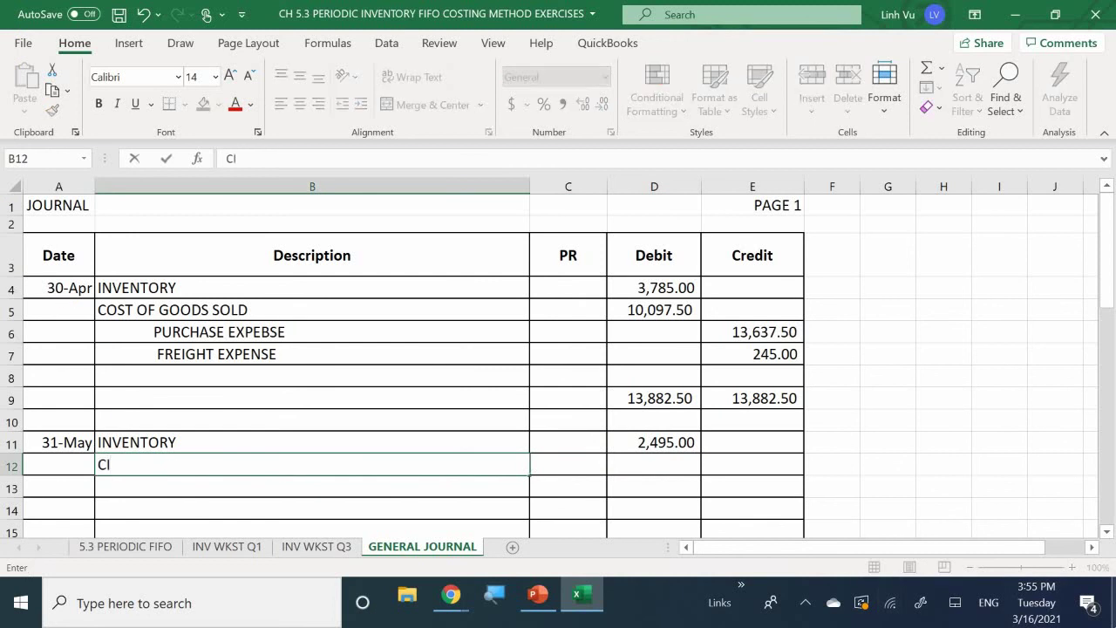
type("OF GOODS SOLD")
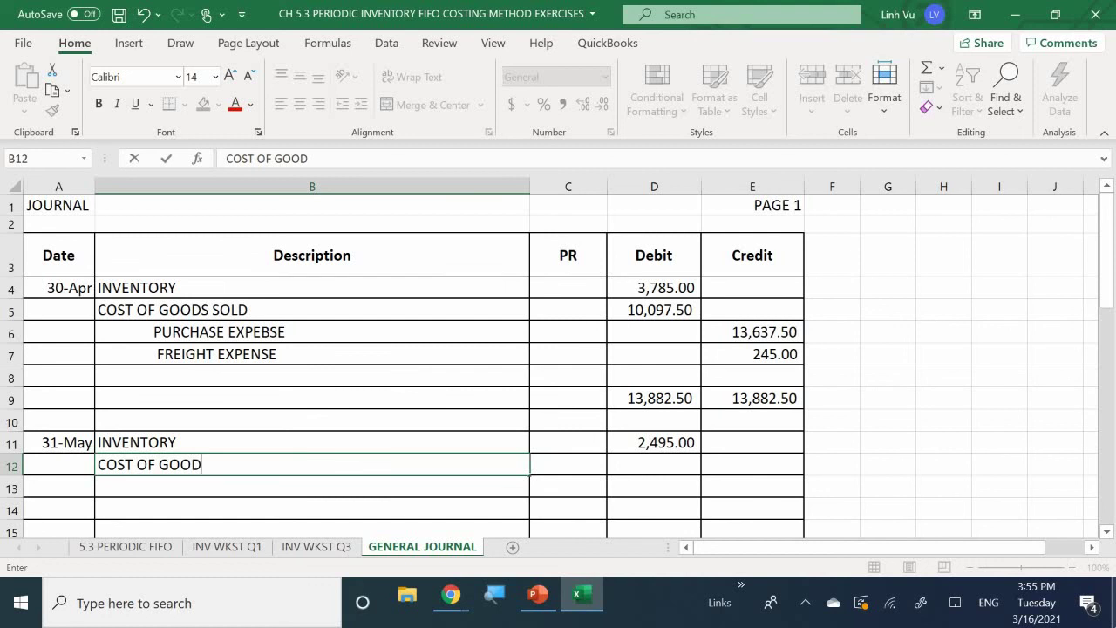
key("Tab")
Link the cost of goods sold debit in D12 to the worksheet's COGS cost with the formula ='INV WKST Q3'!D27
key("Tab")
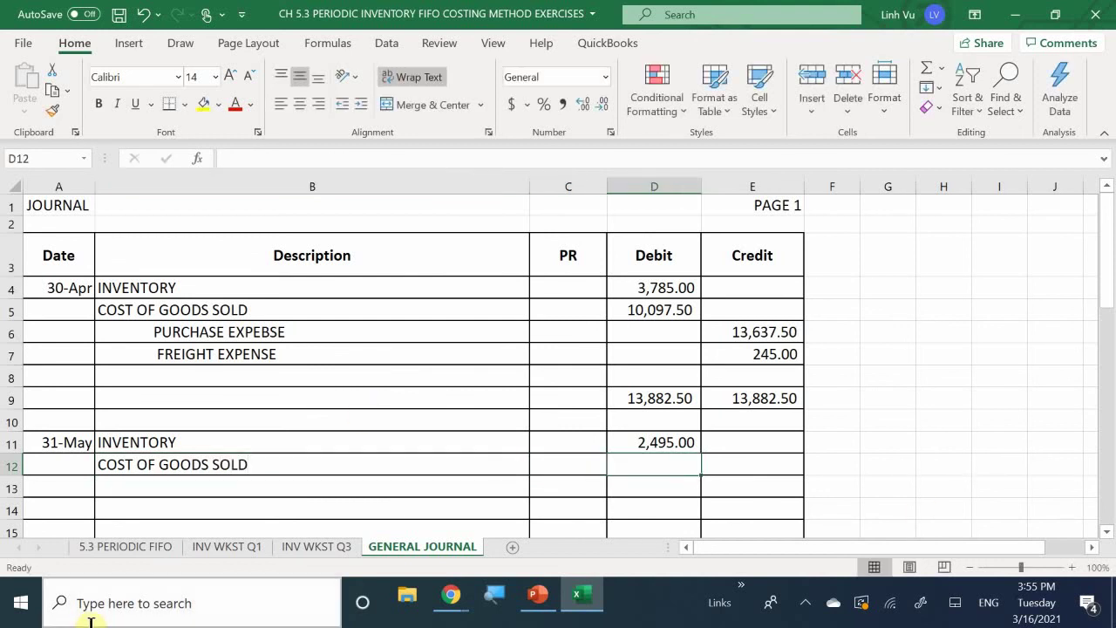
type("=")
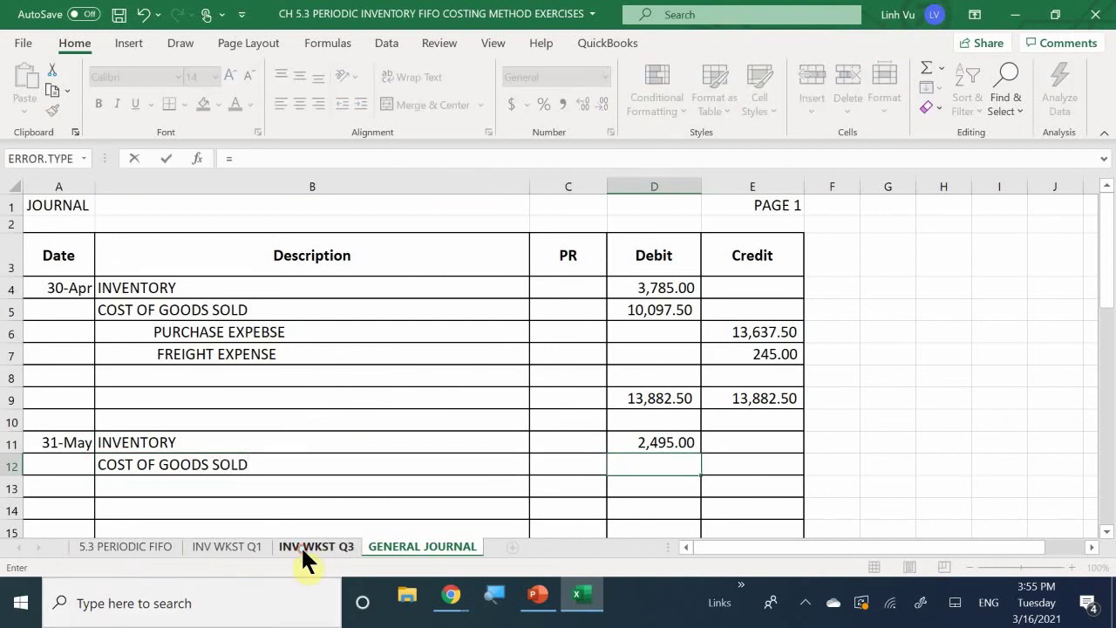
left_click(302, 549)
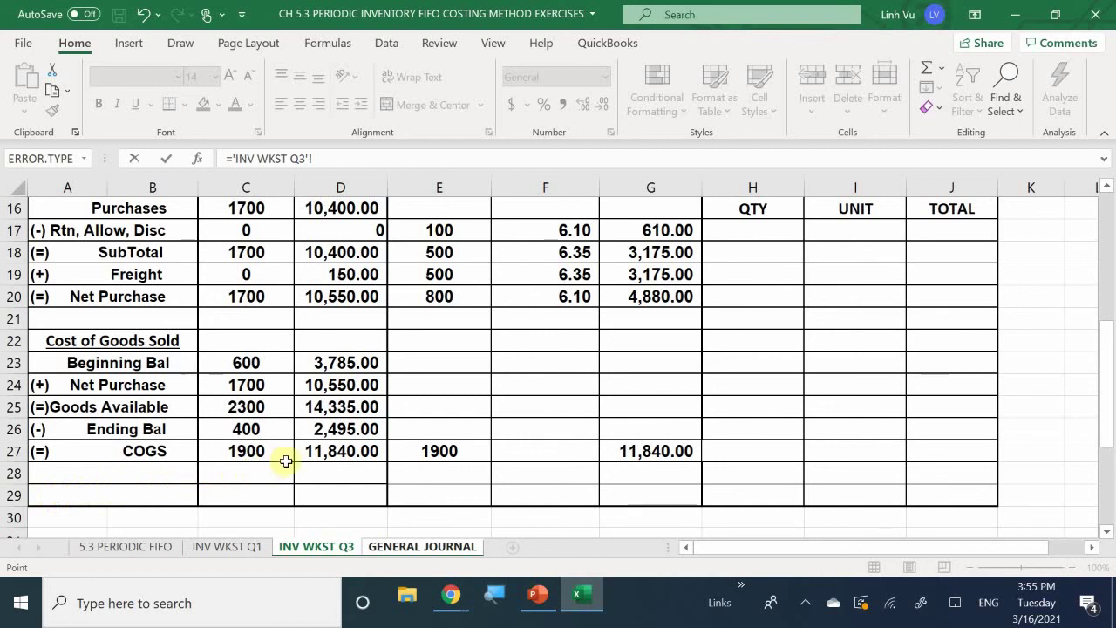
left_click(331, 455)
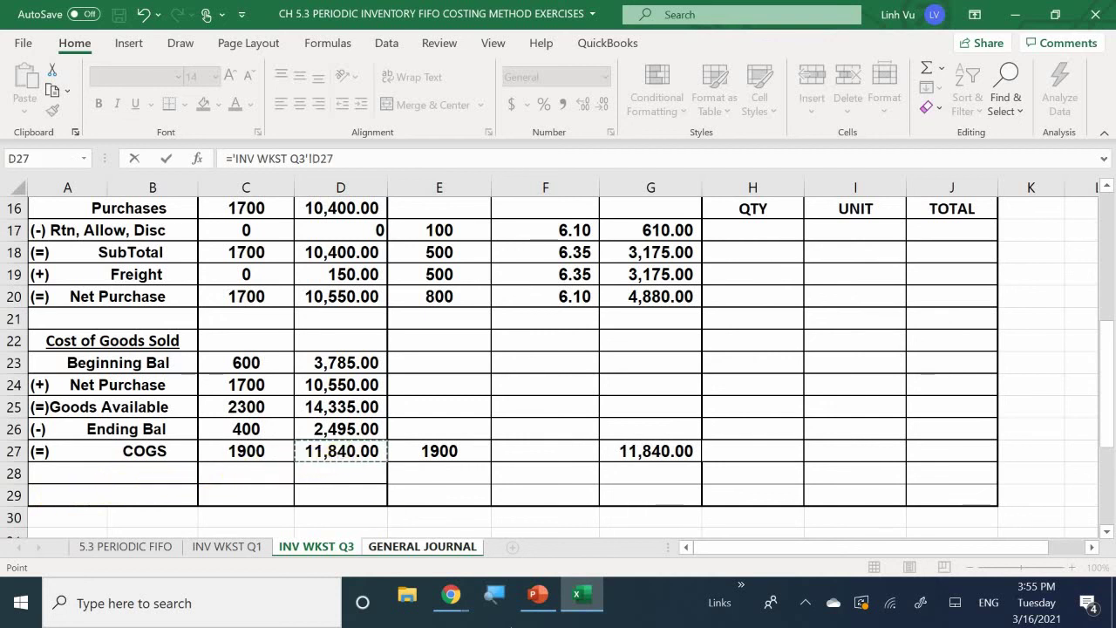
key("Return")
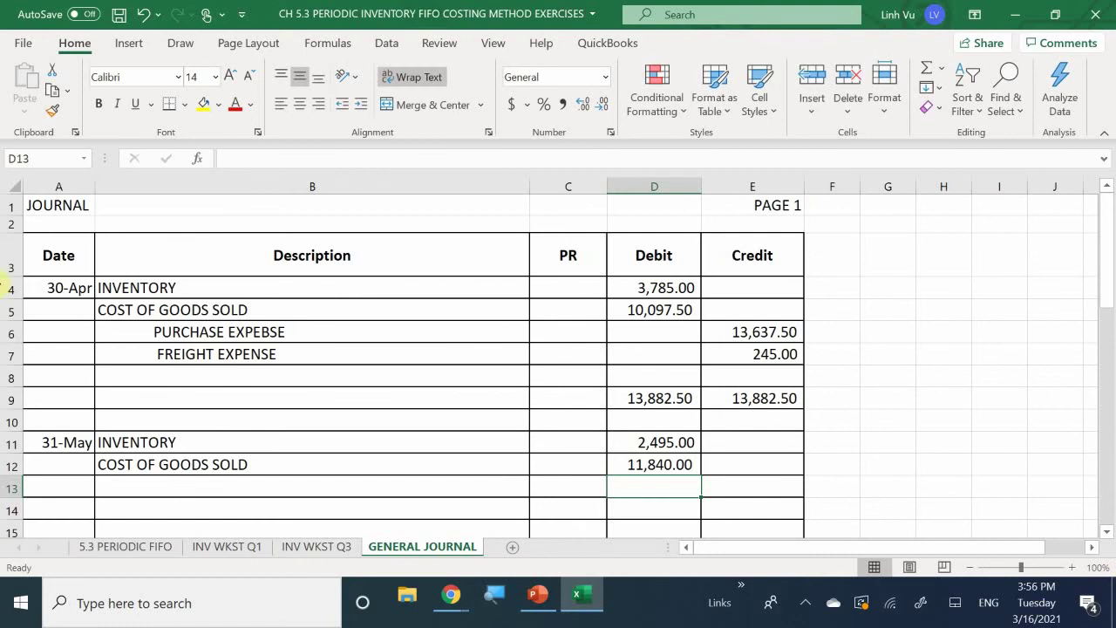
Copy the purchase and freight expense descriptions from B6:B7 of the 30-Apr entry to B13:B14
left_click(204, 493)
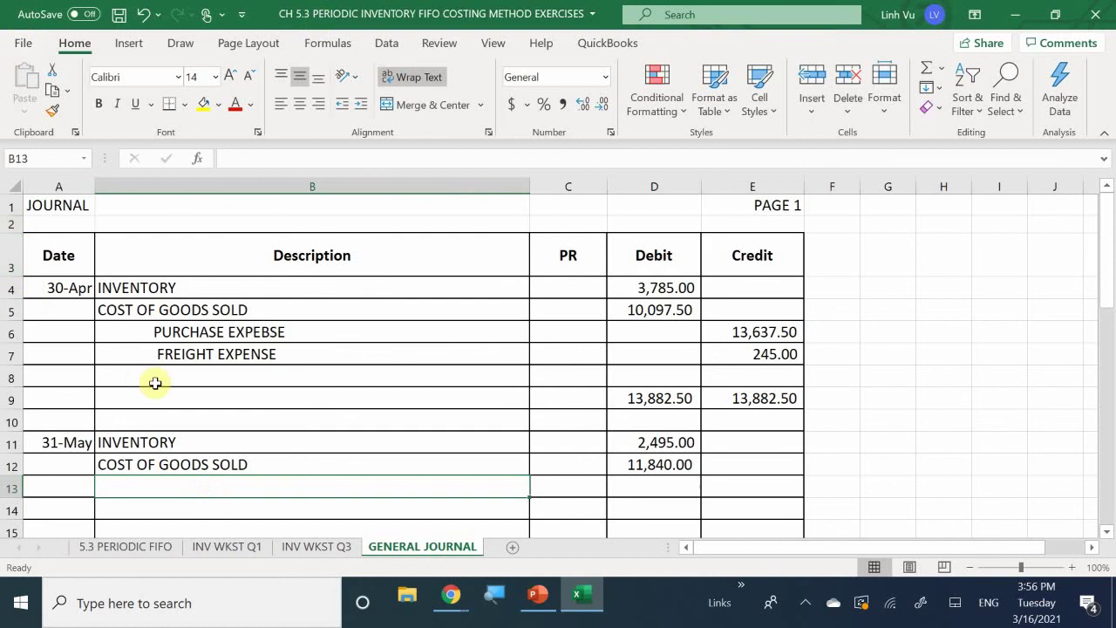
left_click_drag(219, 337, 229, 358)
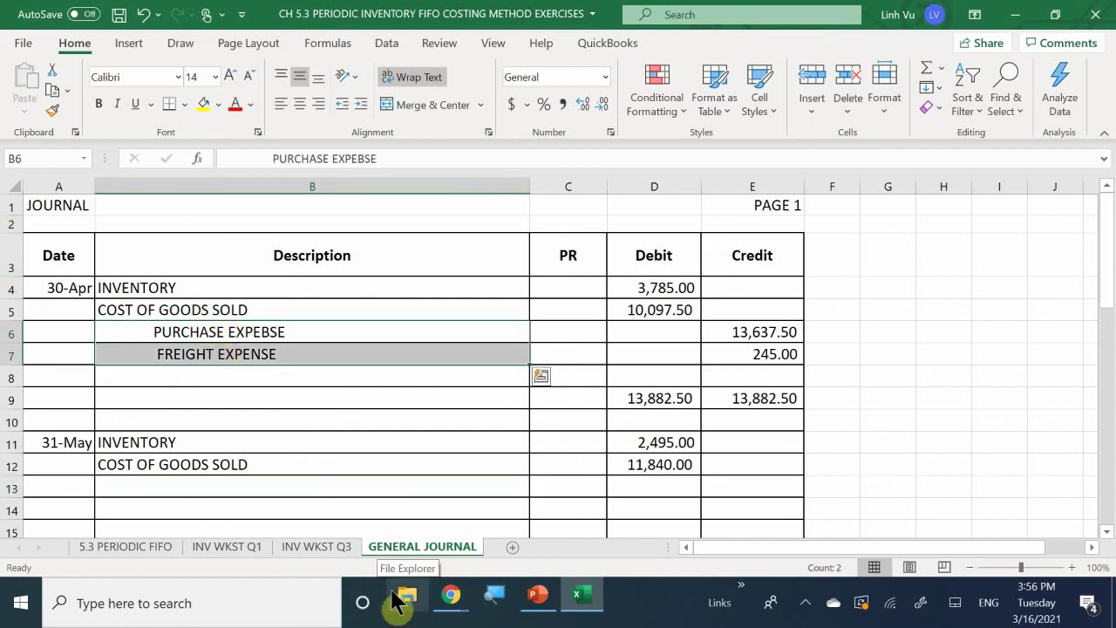
key("ctrl+c")
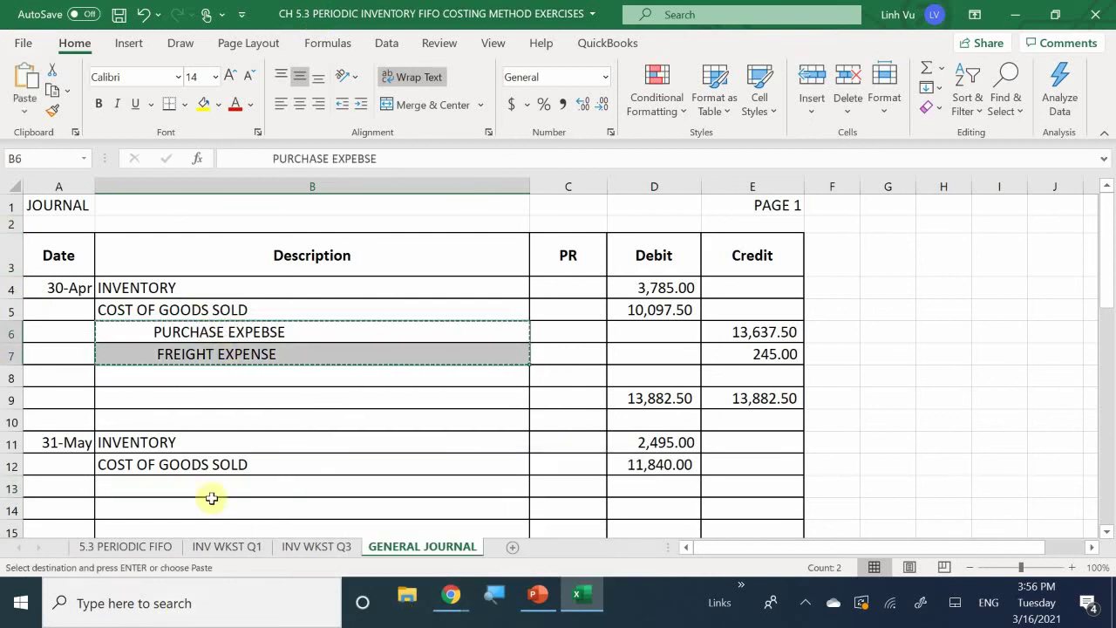
left_click(207, 484)
key("ctrl+v")
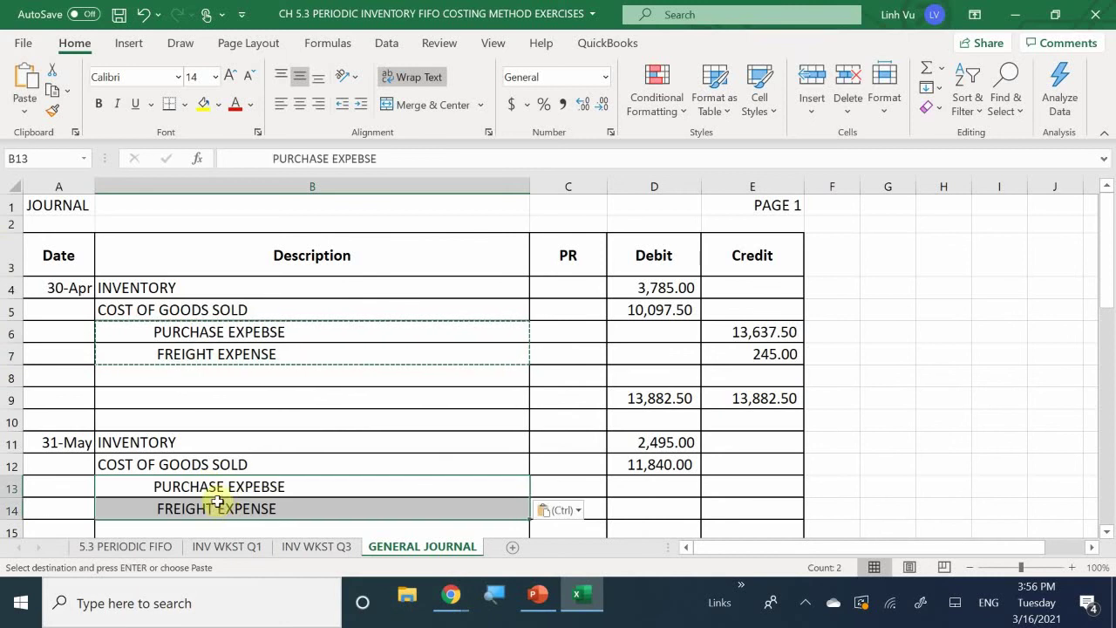
left_click(206, 499)
Start a formula for the purchase expense credit in E13 that references the INV WKST Q3 sheet
scroll(271, 485, "down", 1)
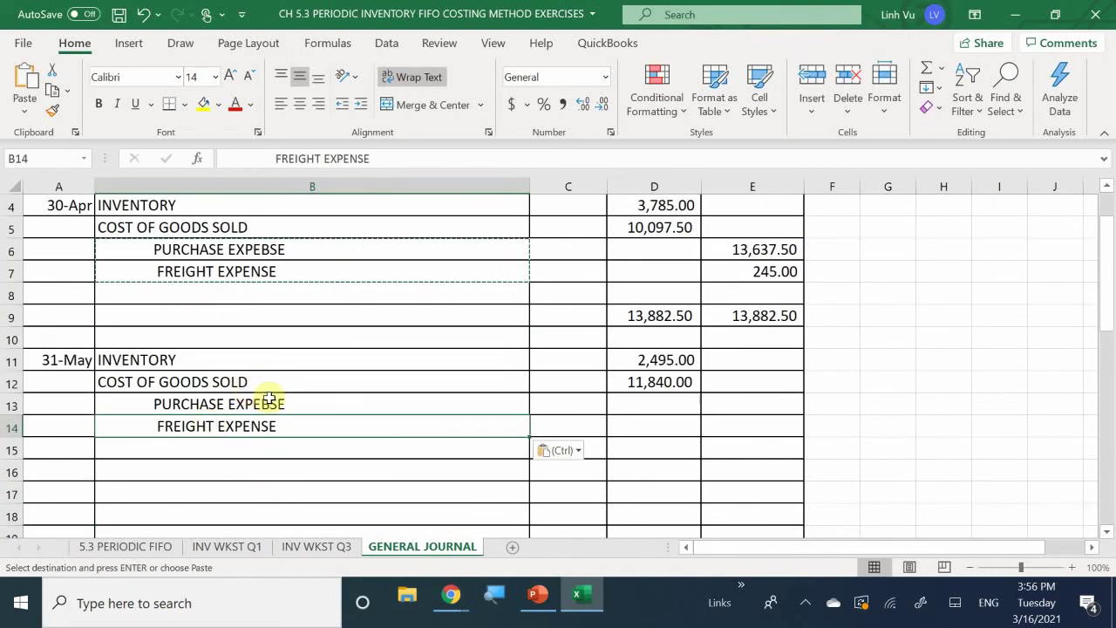
left_click(741, 402)
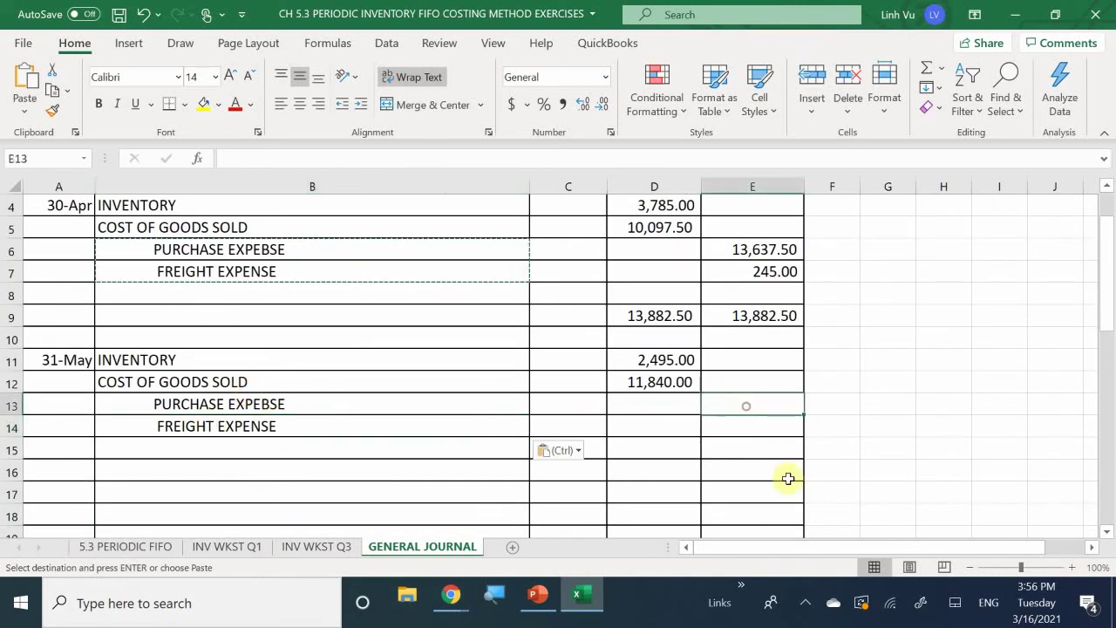
type("=")
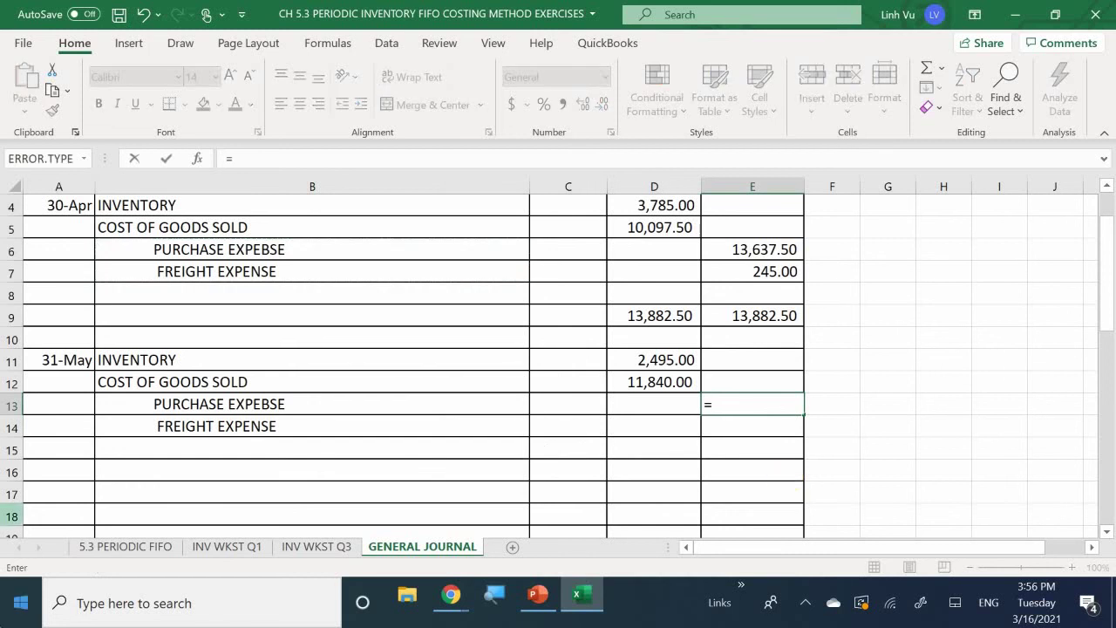
left_click(304, 544)
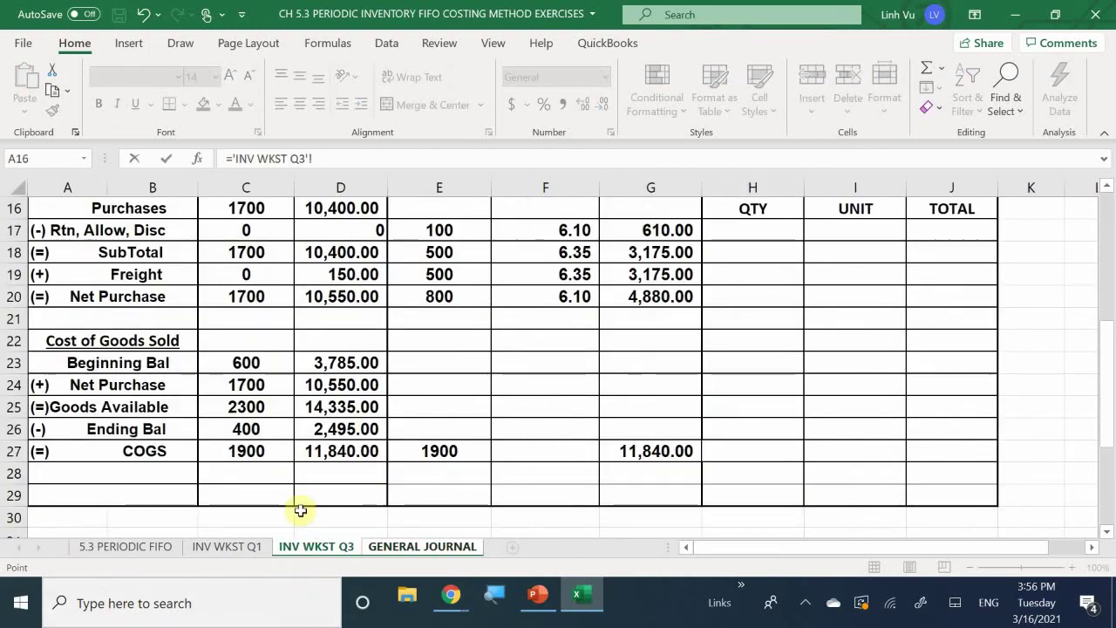
Link the May 31 purchase expense credit in the journal to the Purchases cost, D16, on INV WKST Q3
scroll(307, 469, "up", 1)
scroll(307, 469, "up", 2)
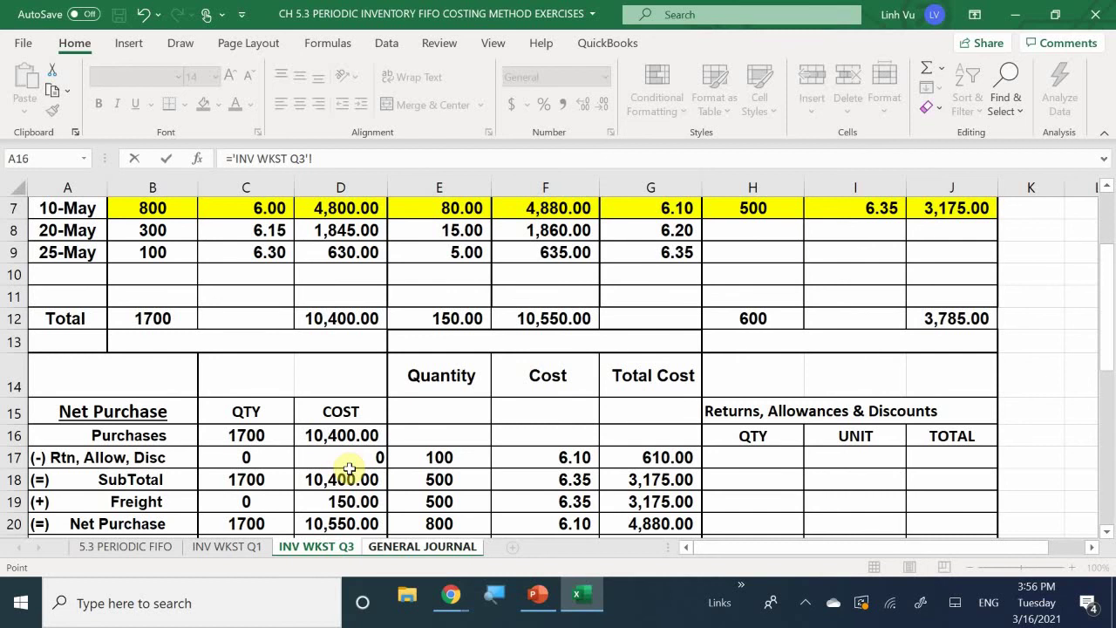
left_click(320, 436)
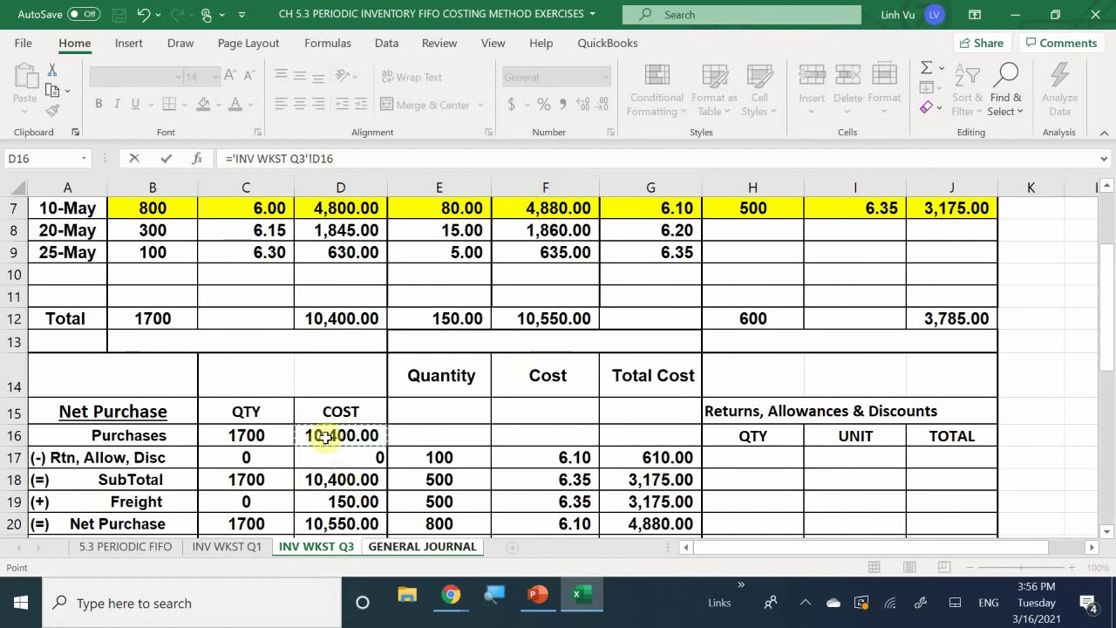
key("Return")
Link the May 31 freight expense credit in E14 to the Freight cost, D19, on INV WKST Q3
type("=")
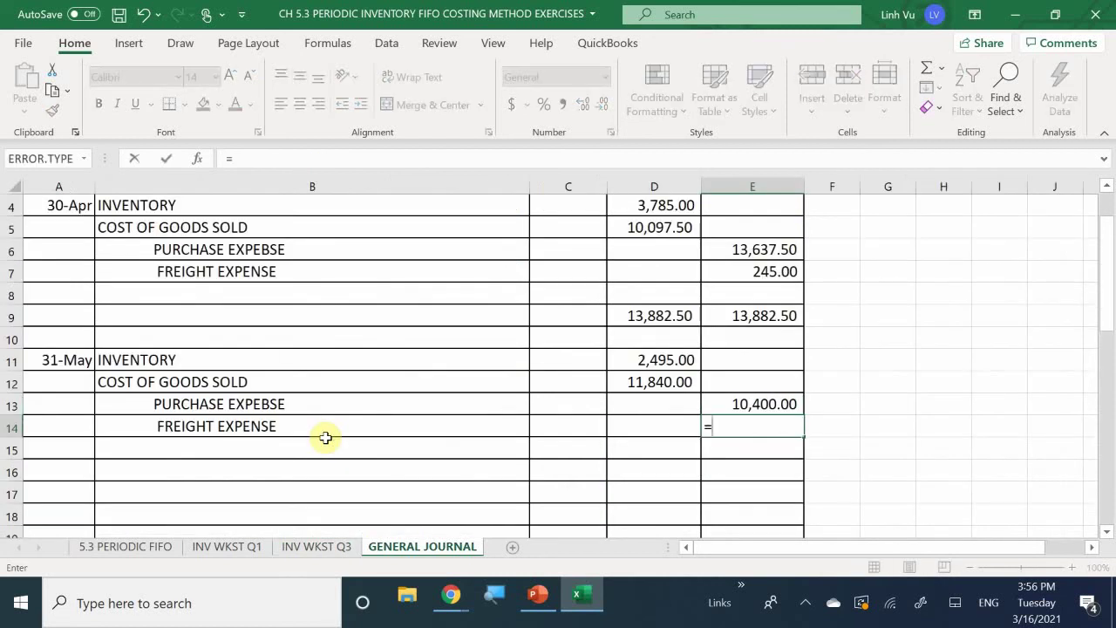
left_click(229, 546)
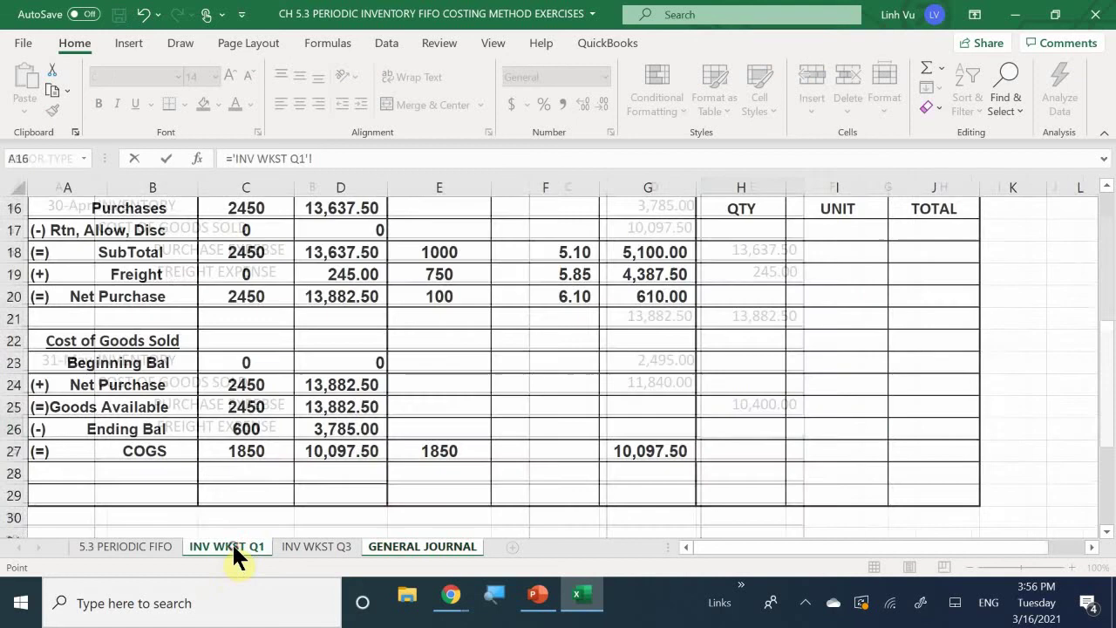
left_click(295, 546)
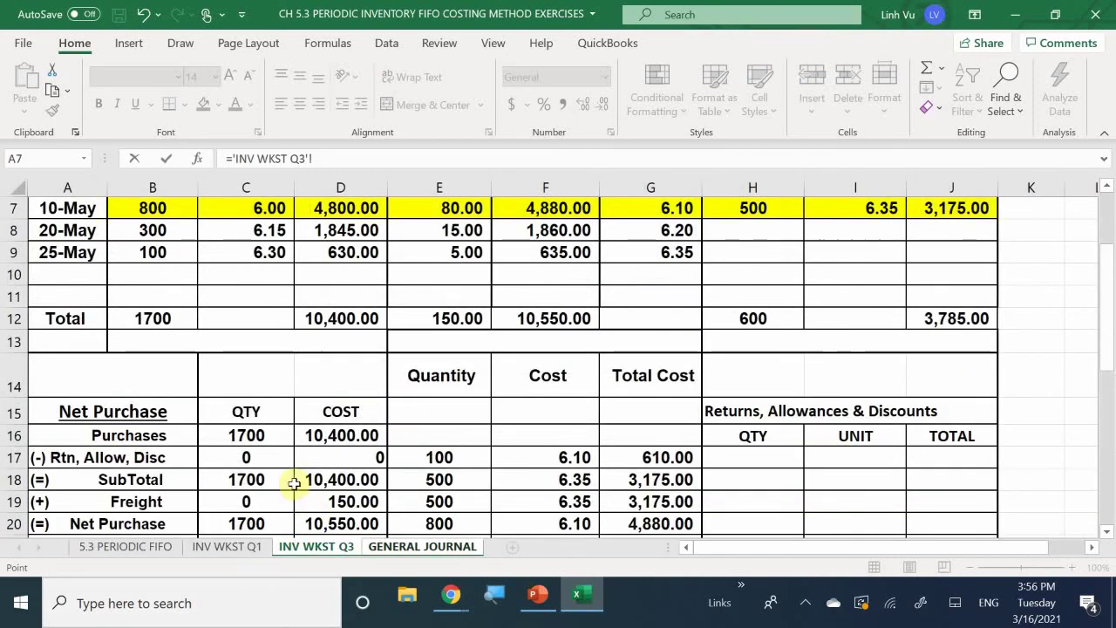
left_click(342, 500)
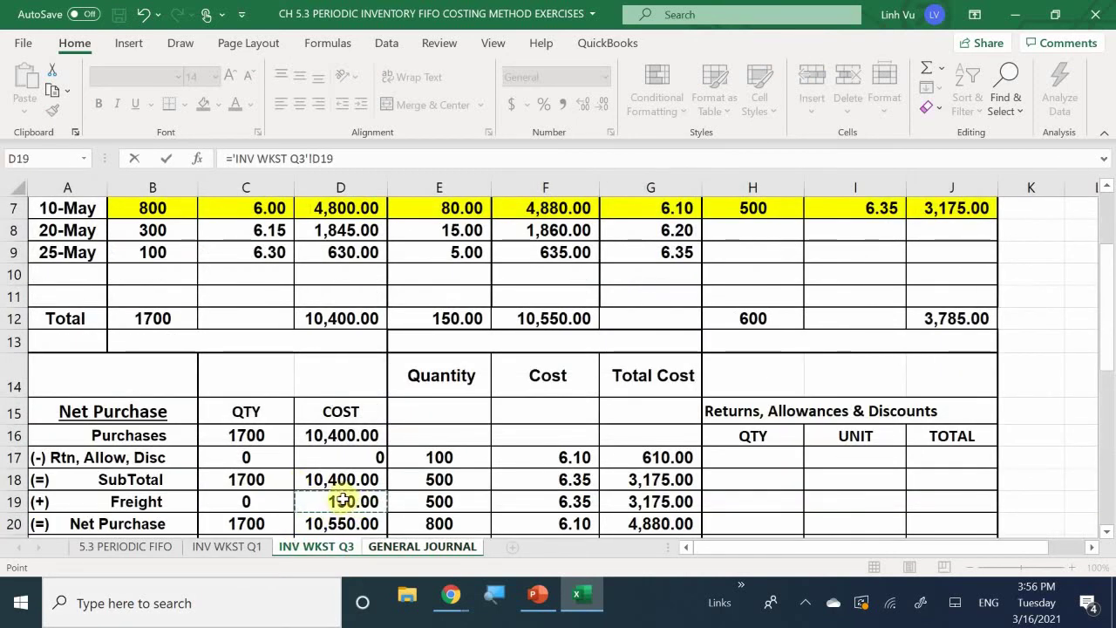
key("Return")
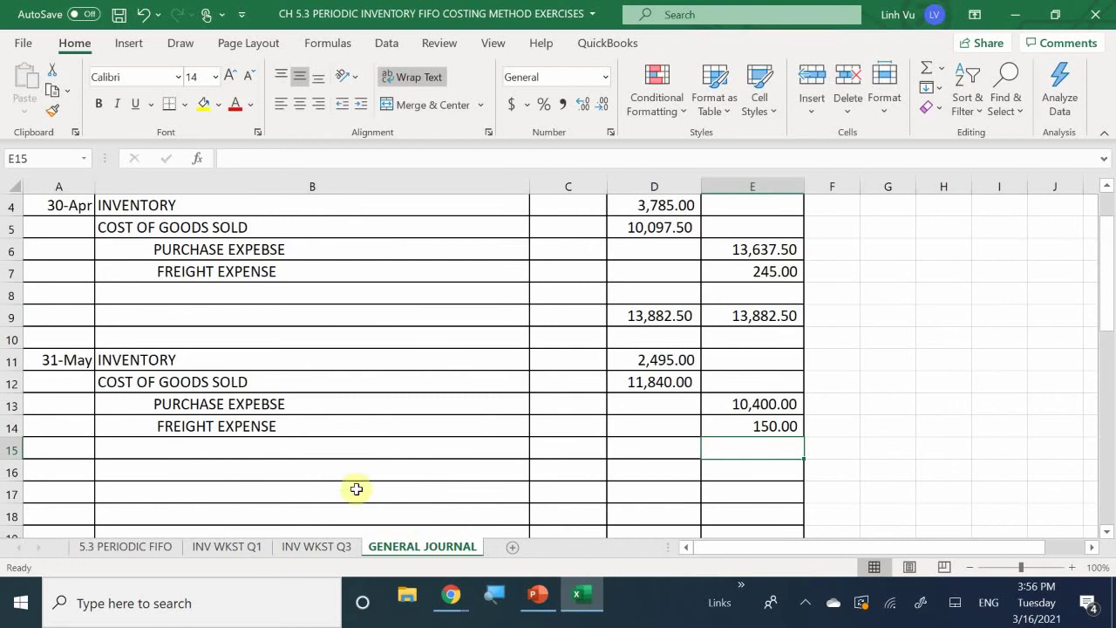
Total the May 31 debits in D17 with =SUM(D11:D15) and fill the formula across to E17 for the credits
left_click(648, 495)
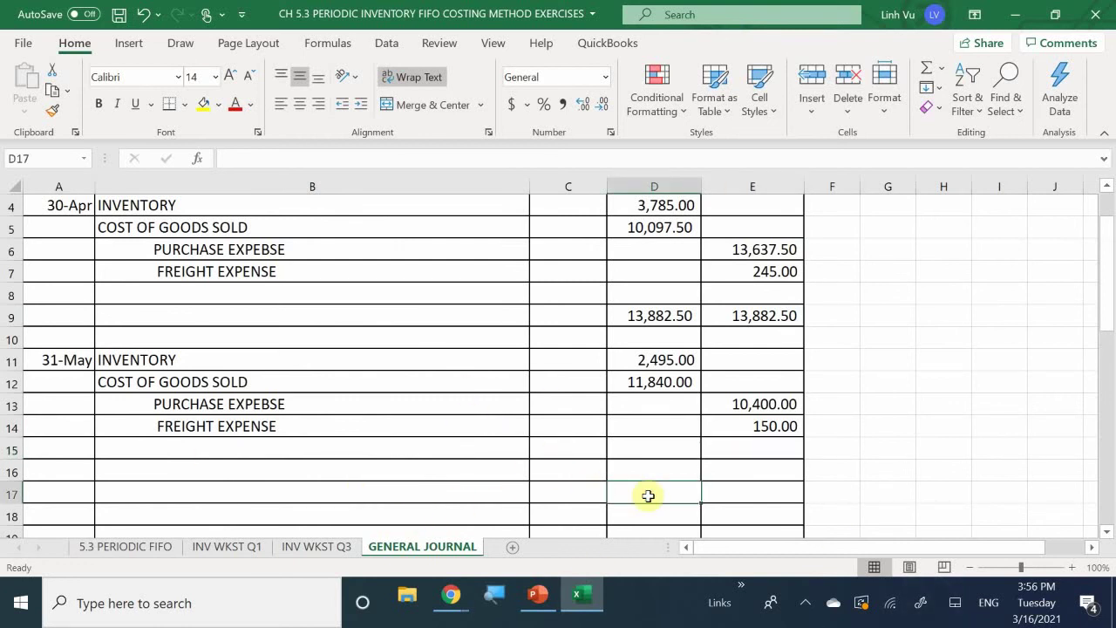
type("=SY")
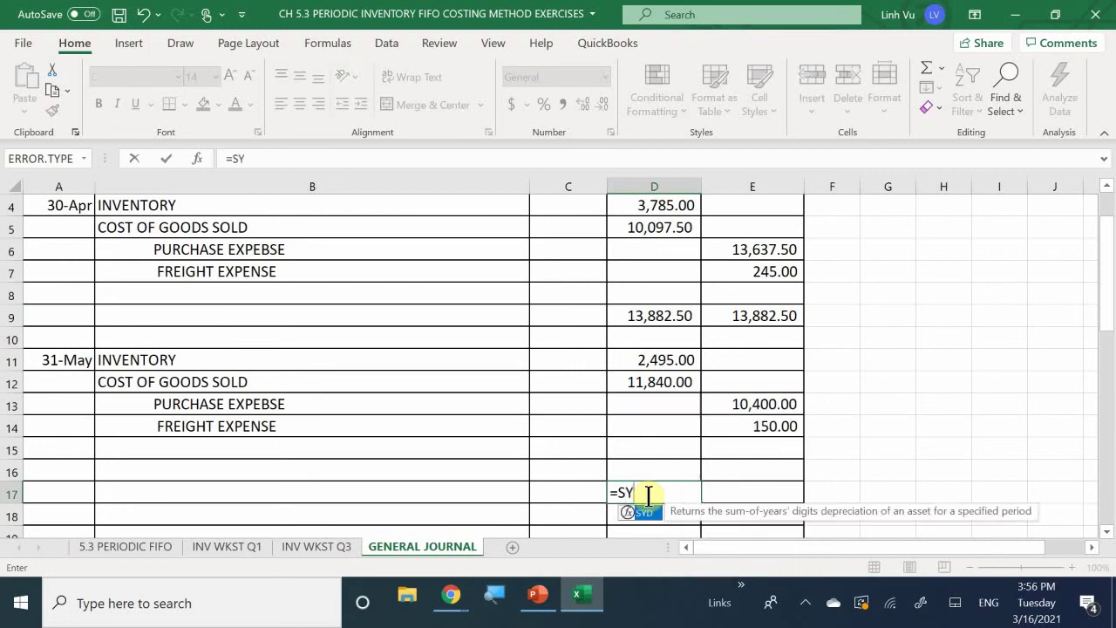
key("BackSpace")
type("UM")
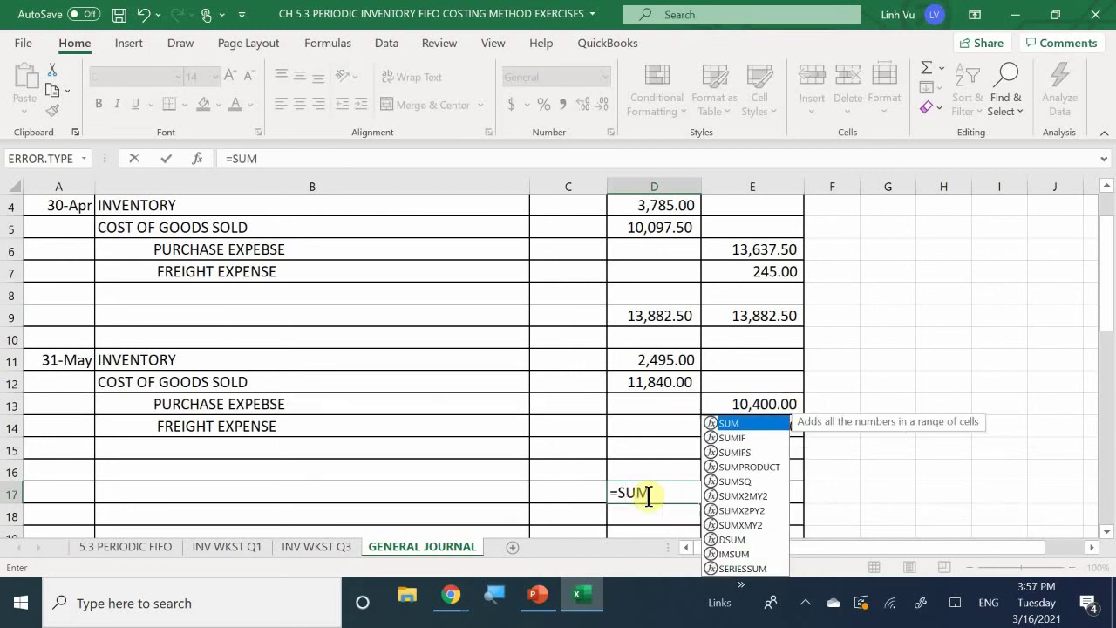
type("(")
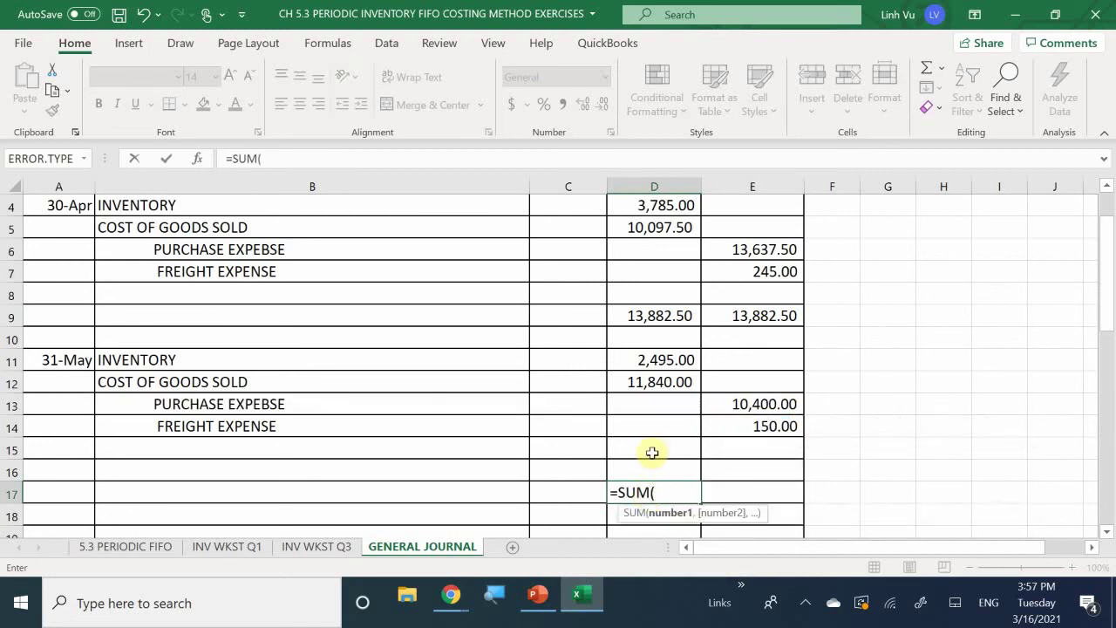
left_click(643, 357)
left_click_drag(653, 376, 663, 453)
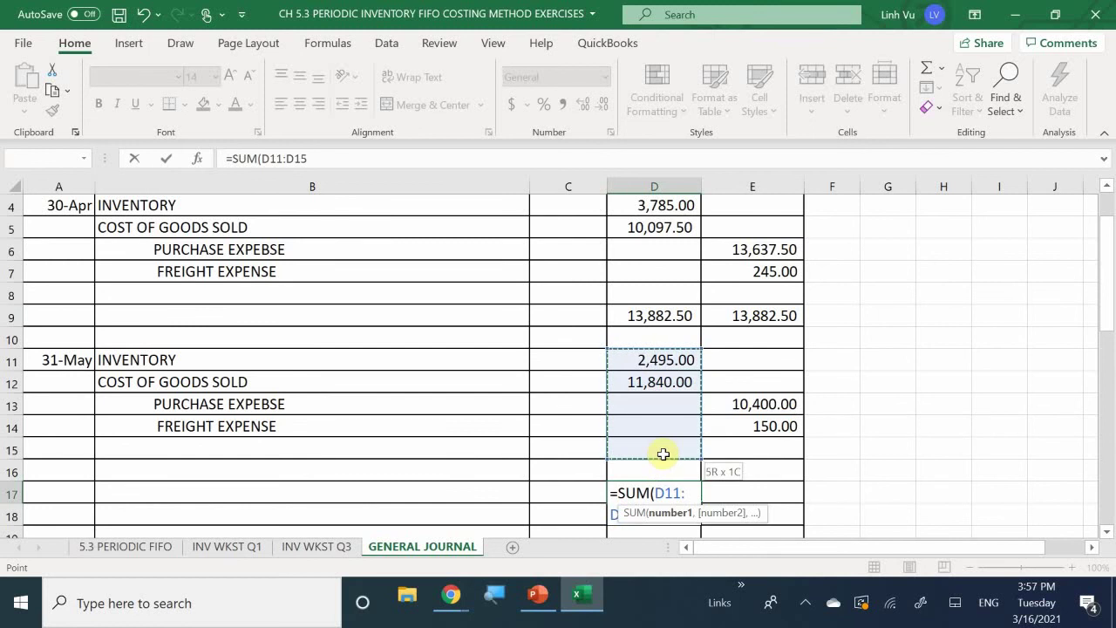
key("Return")
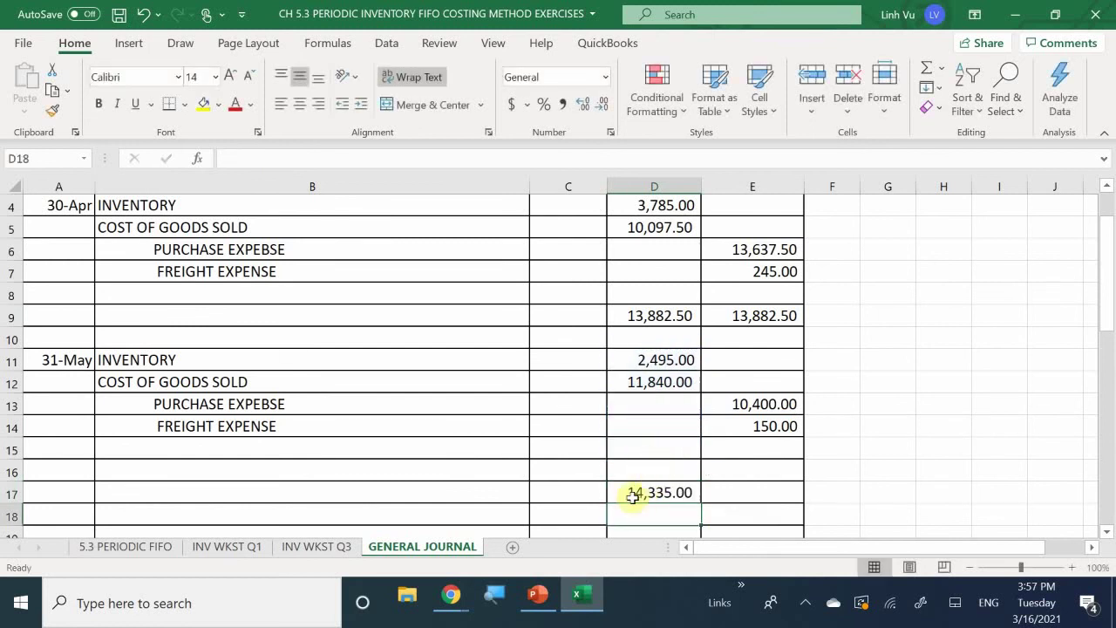
left_click(635, 493)
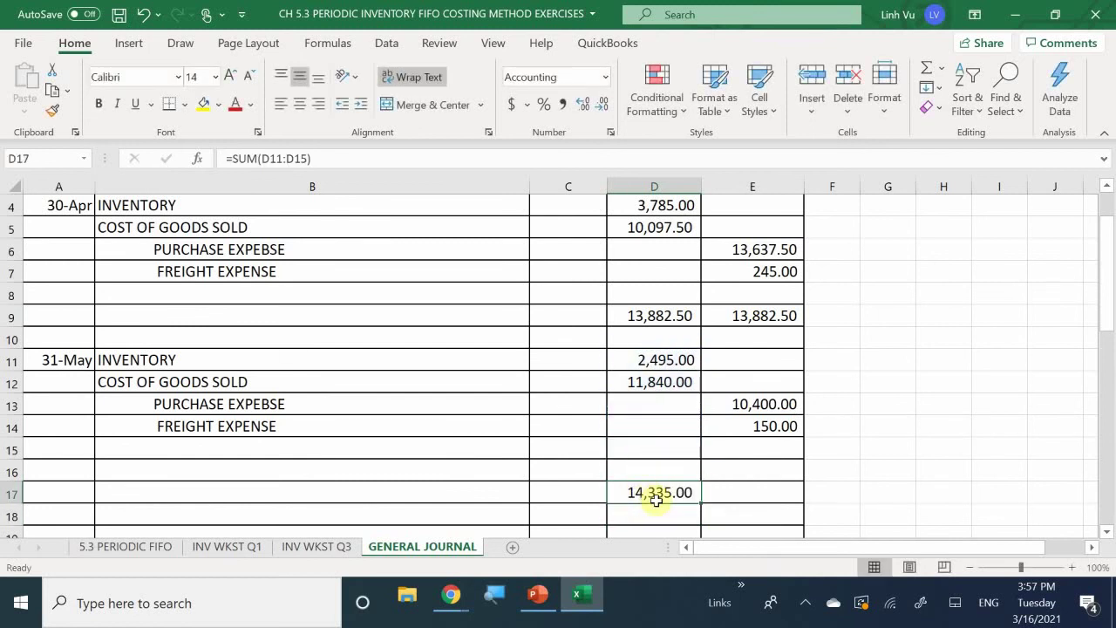
left_click_drag(703, 504, 803, 511)
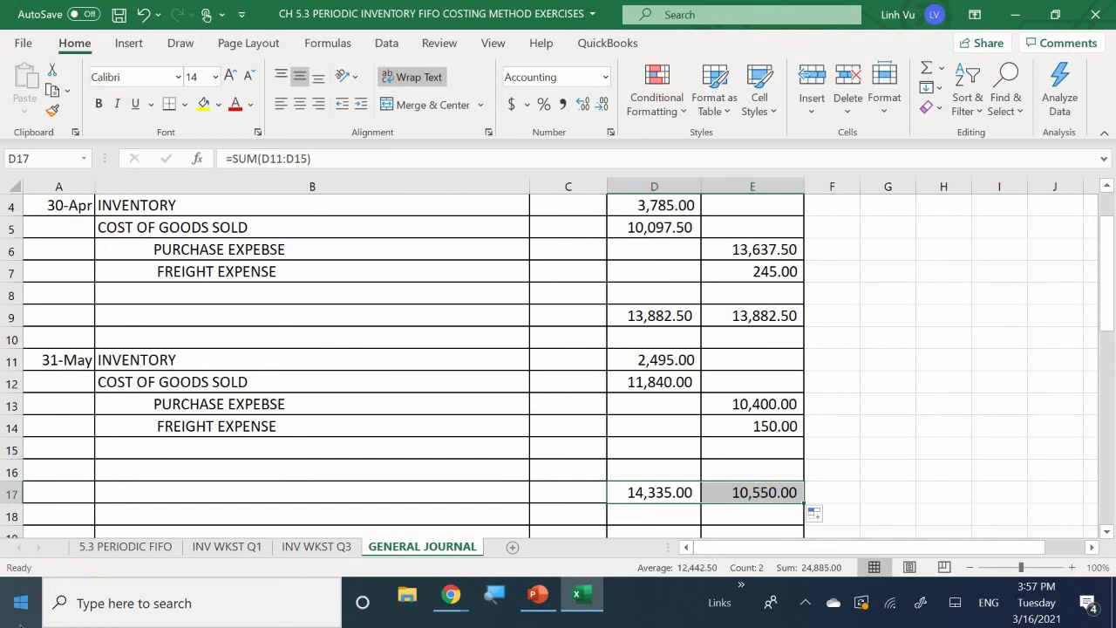
Review the cost of goods sold figures on INV WKST Q3 and add an indented INVENTORY line in B15 of the general journal
left_click(333, 555)
scroll(512, 438, "down", 2)
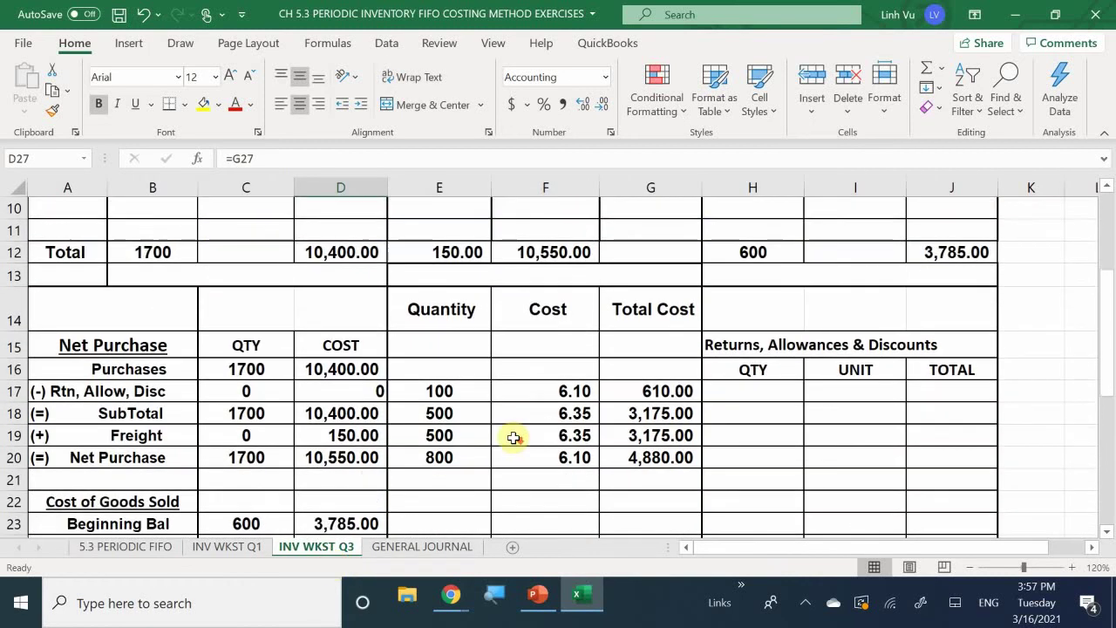
scroll(513, 437, "down", 1)
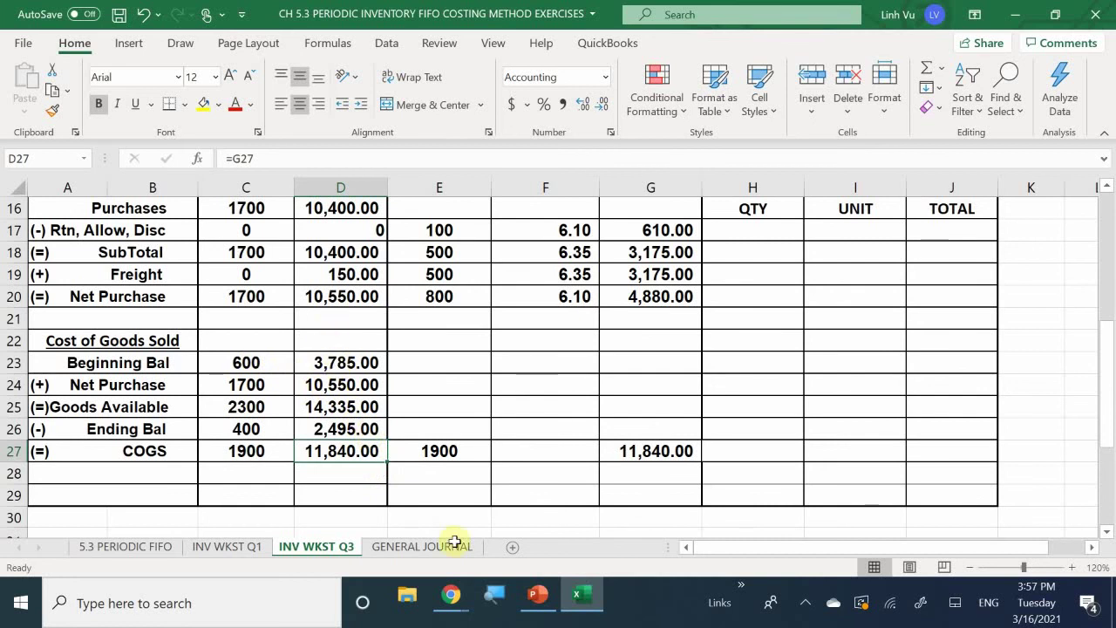
left_click(425, 545)
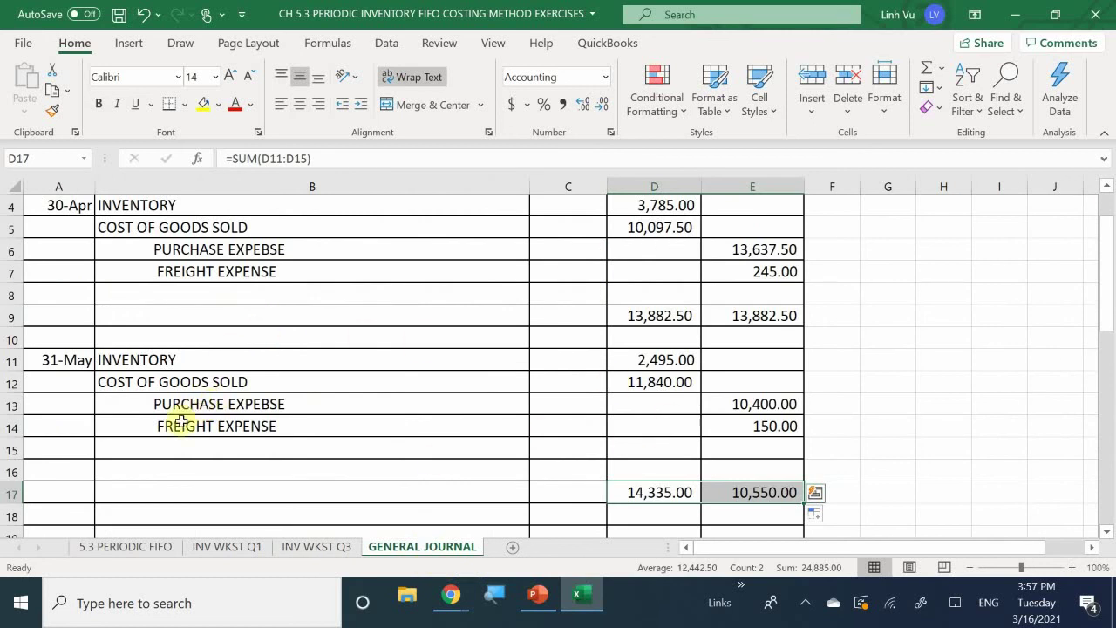
left_click(194, 448)
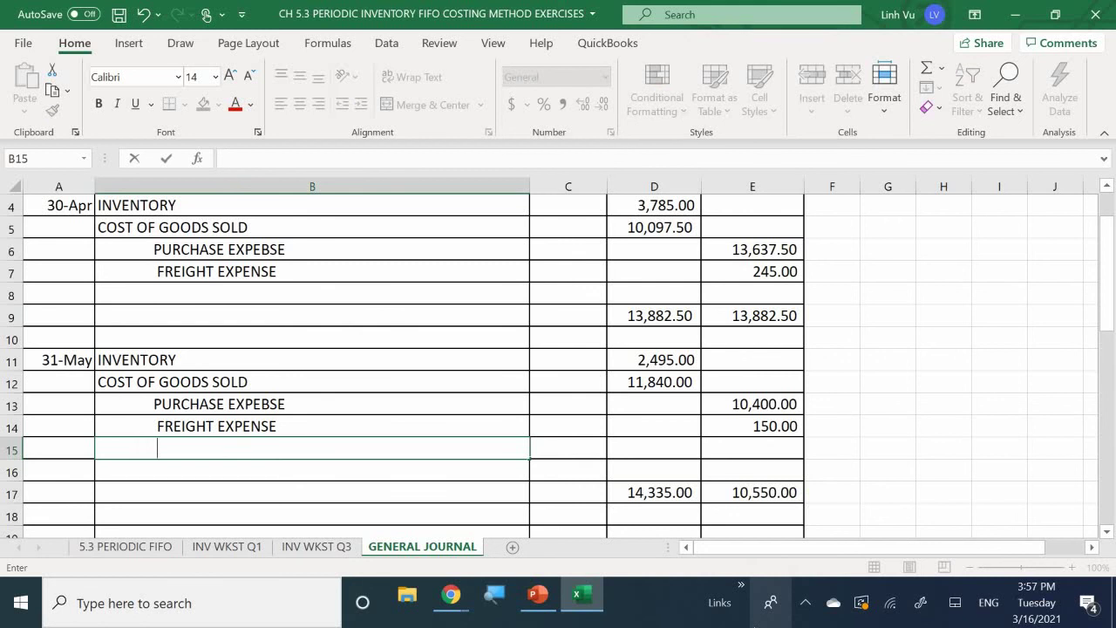
type("UB")
key("BackSpace")
key("BackSpace")
type("UB")
key("BackSpace")
key("BackSpace")
type("INVENTORY")
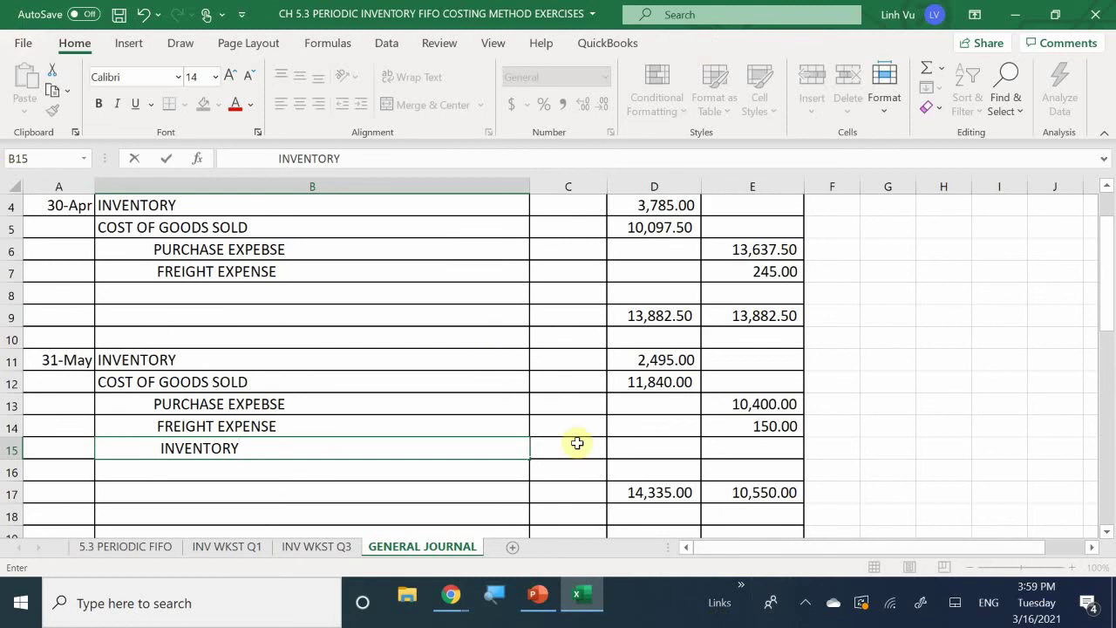
Link the inventory credit in E15 to the beginning balance cost, D23, on INV WKST Q3
left_click(731, 431)
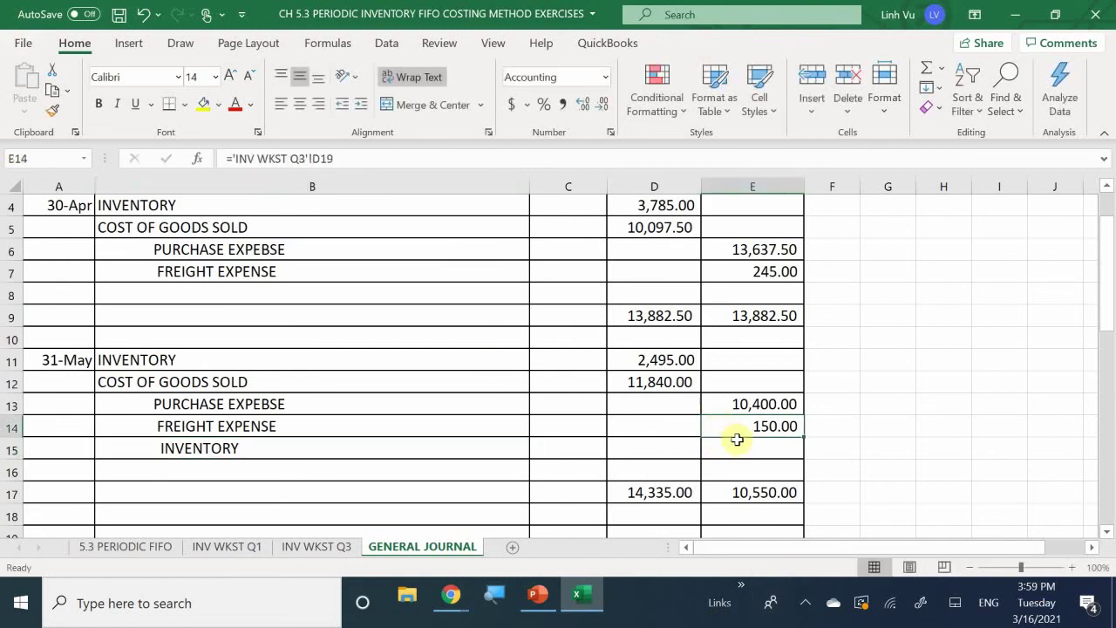
left_click(742, 451)
type("=")
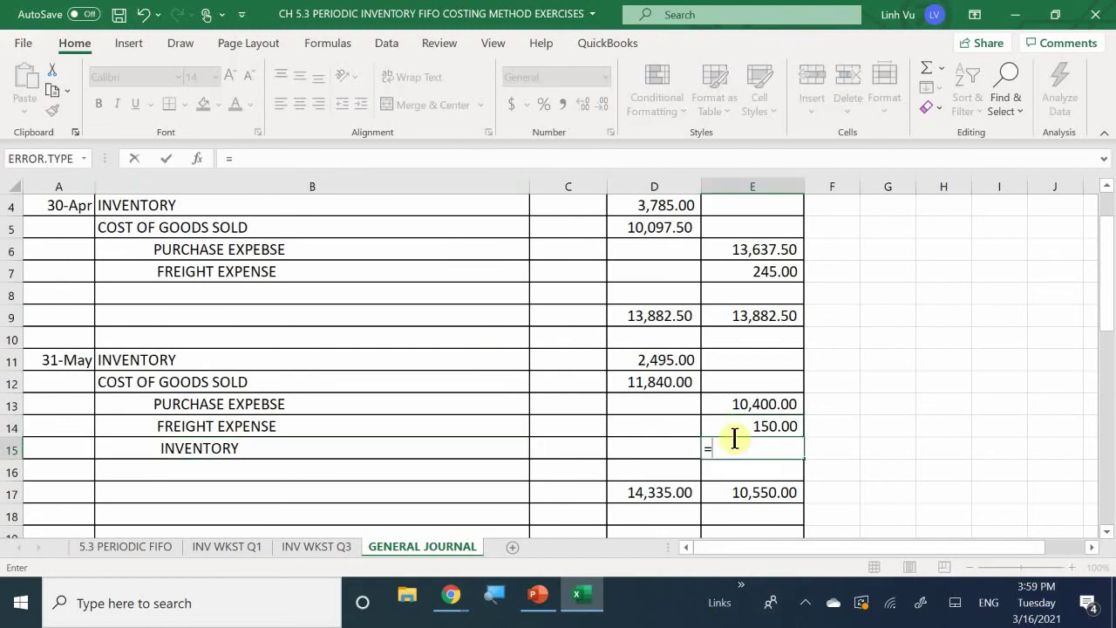
left_click(316, 546)
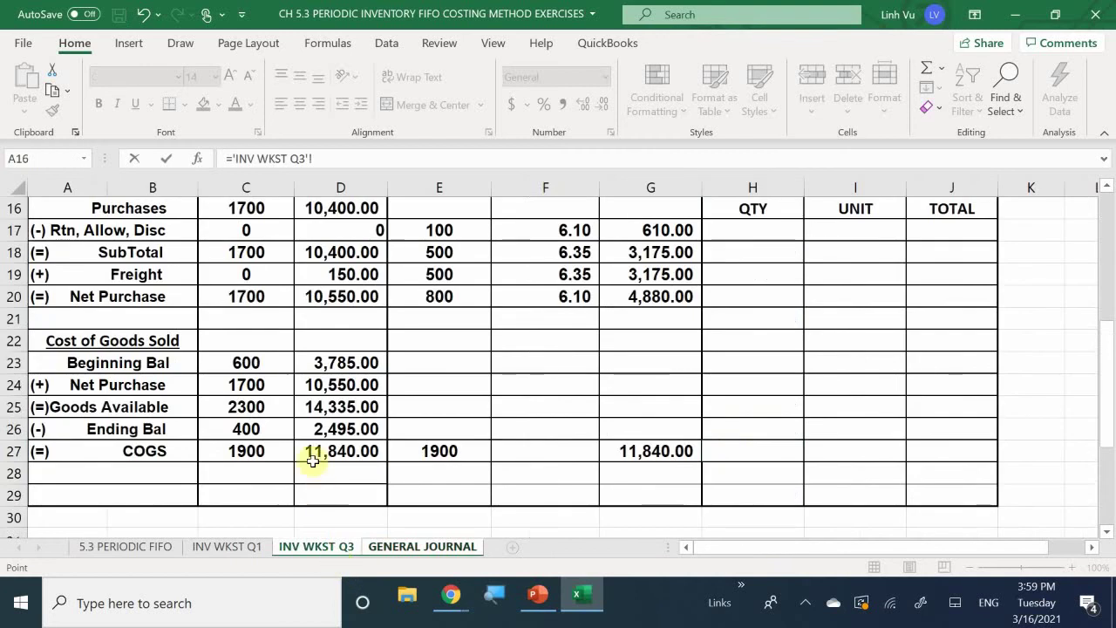
left_click(318, 365)
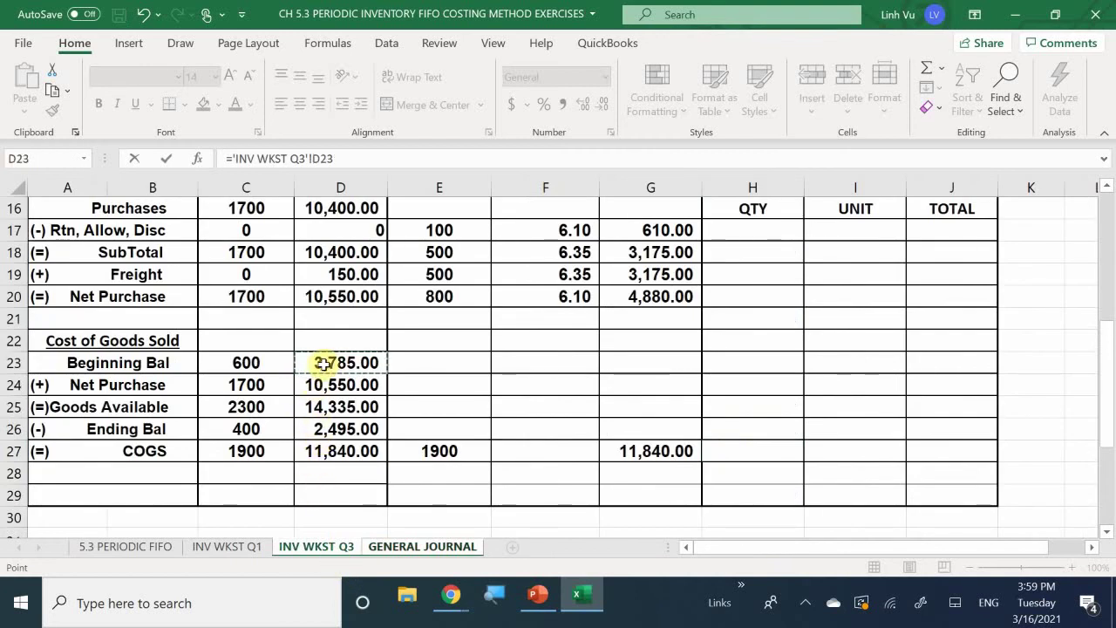
key("Return")
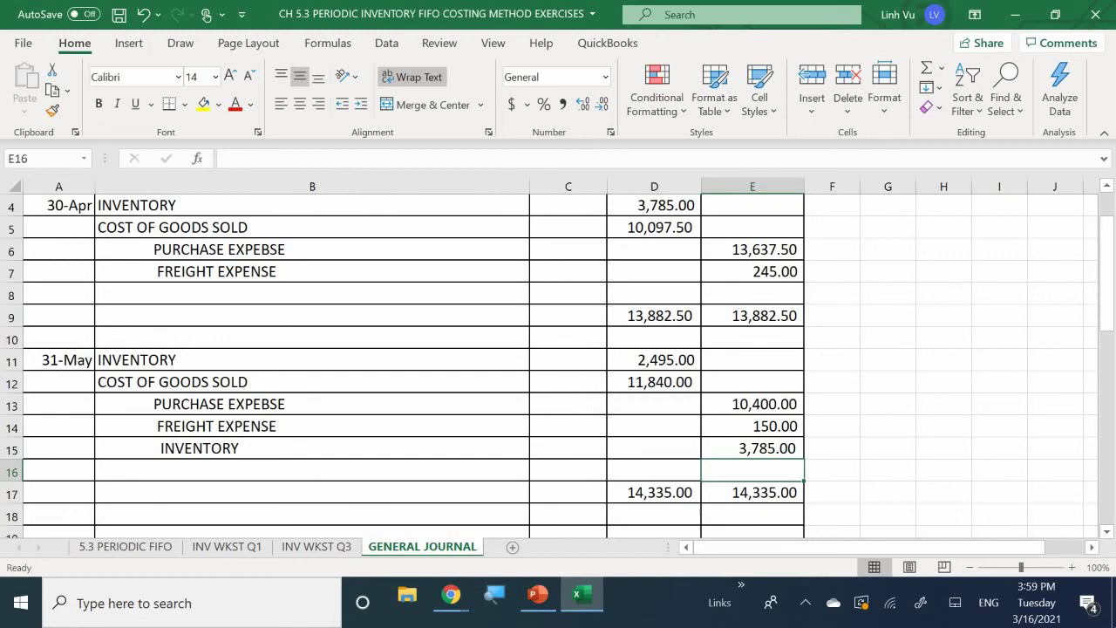
left_click(652, 492)
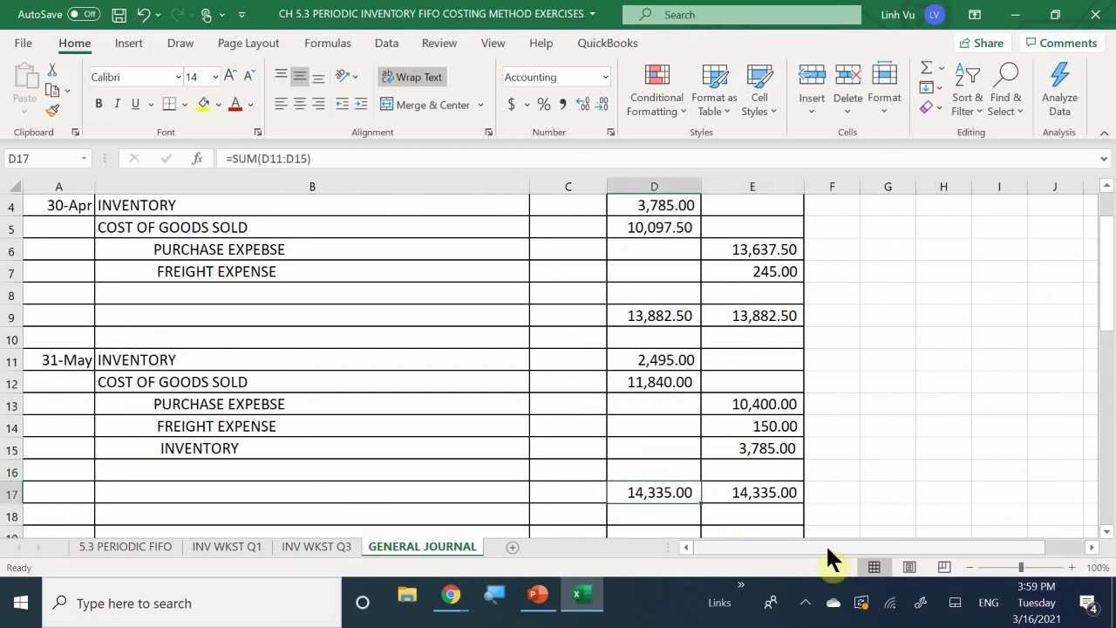
scroll(623, 430, "up", 1)
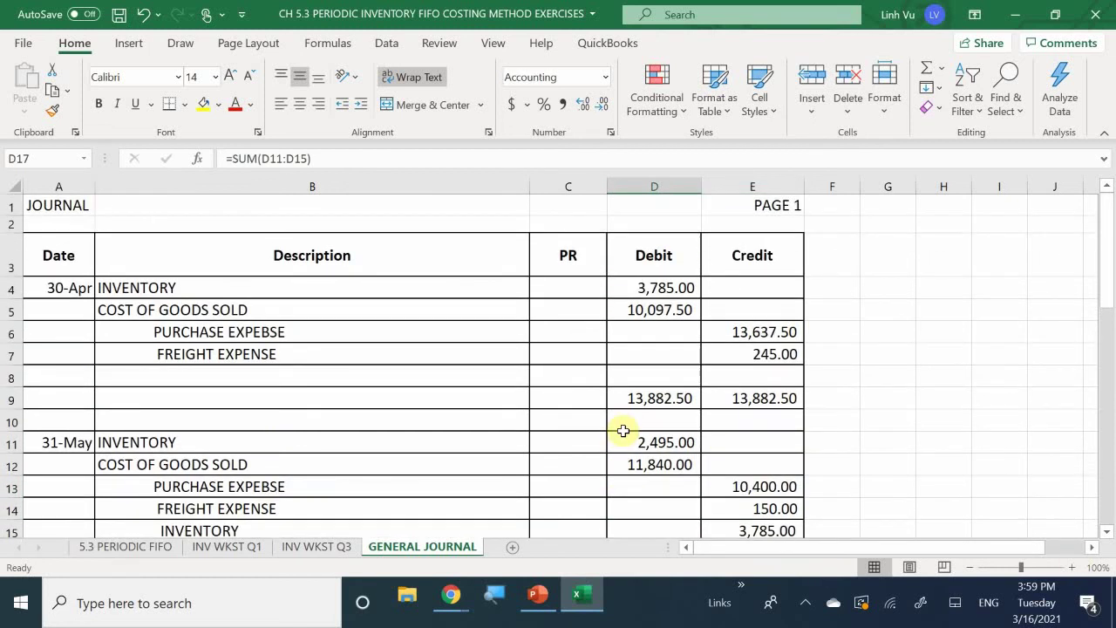
scroll(624, 430, "down", 1)
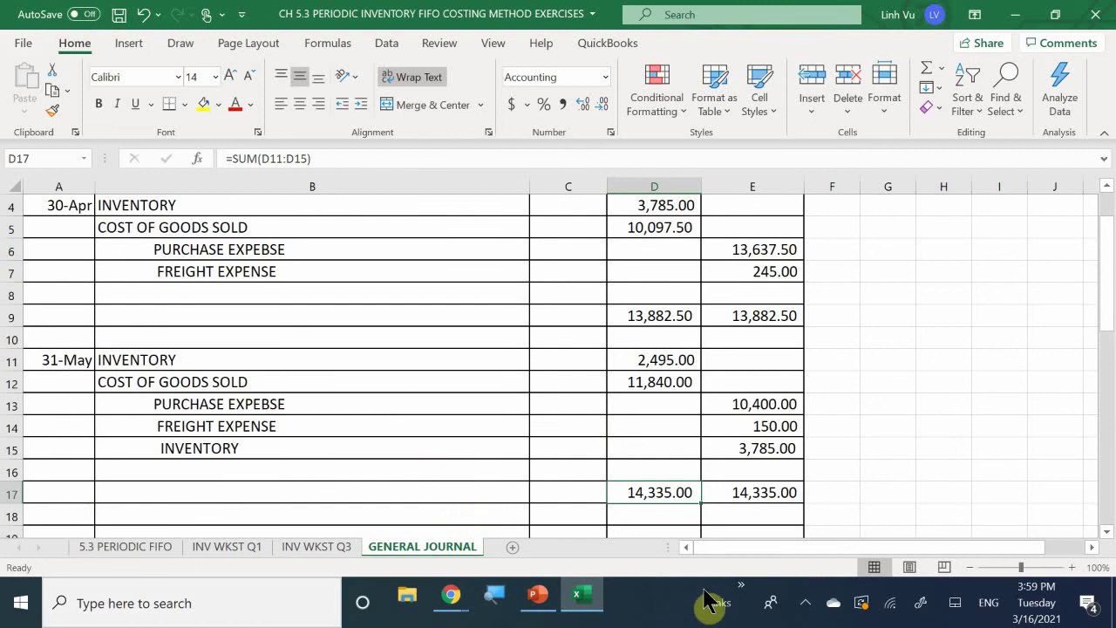
Switch to File Explorer and open the CH 5 folder in Documents > LV PITA > Accounting > Accounting Class > My Class
left_click(407, 601)
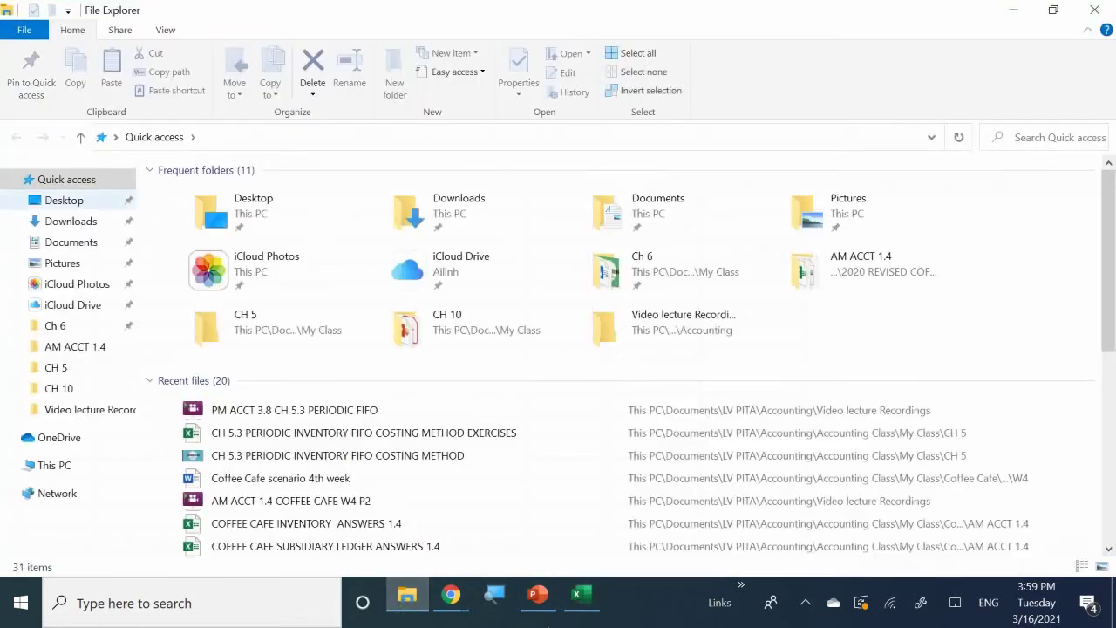
left_click(73, 248)
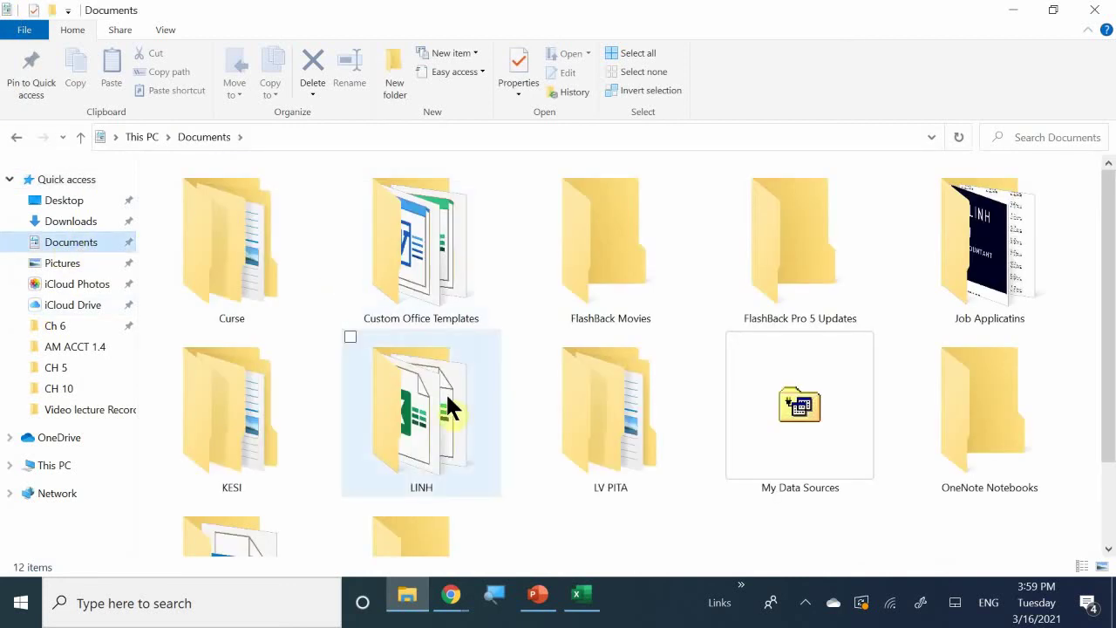
double_click(585, 411)
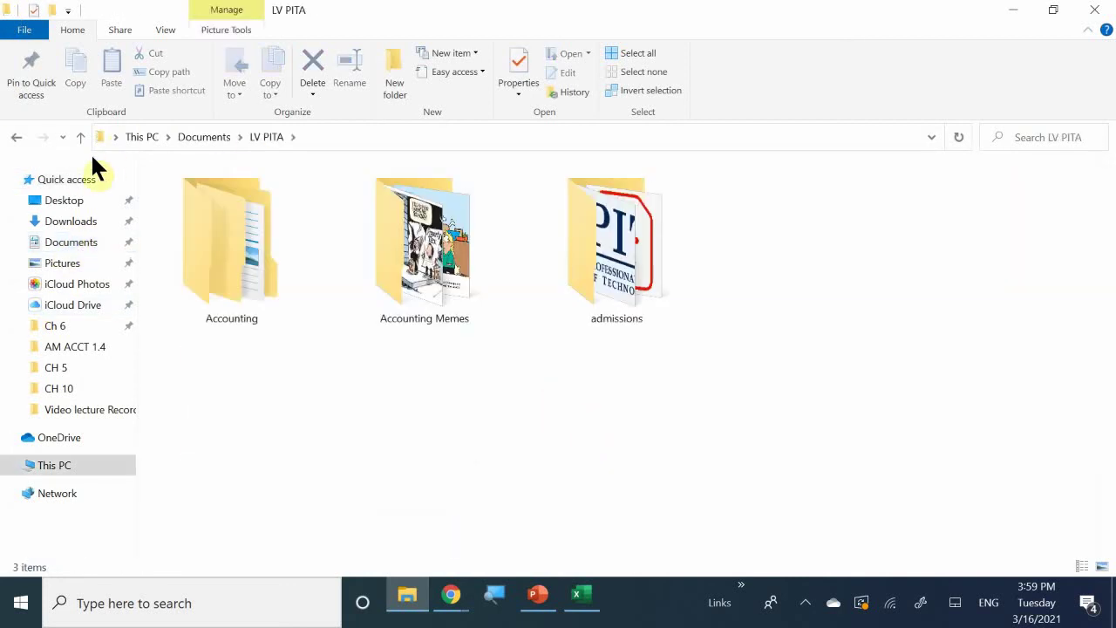
double_click(223, 240)
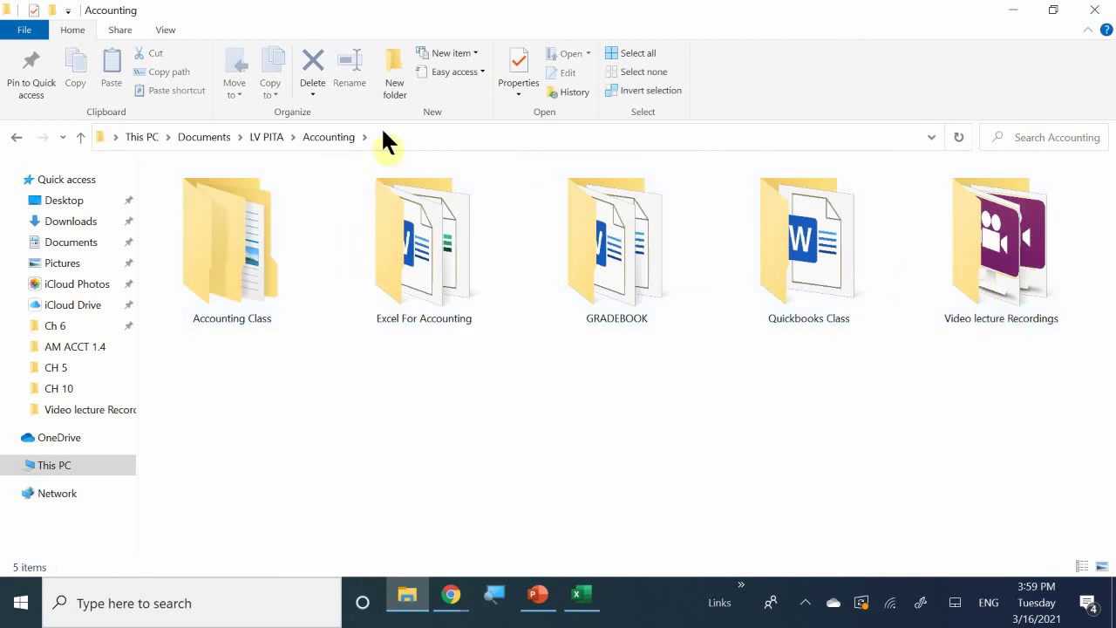
double_click(220, 222)
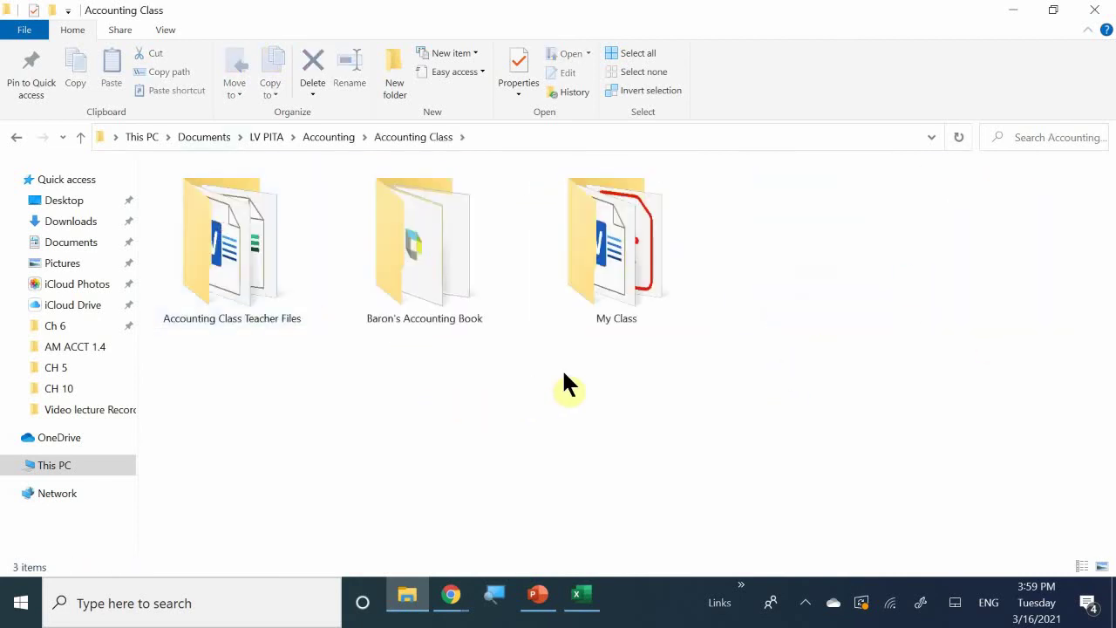
double_click(603, 257)
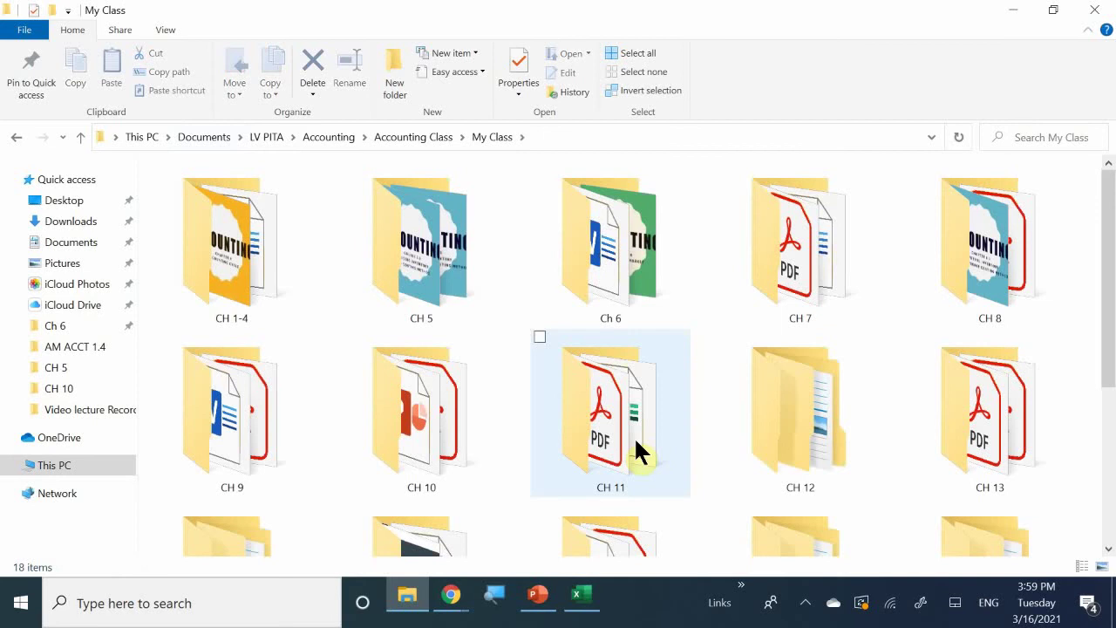
left_click(421, 266)
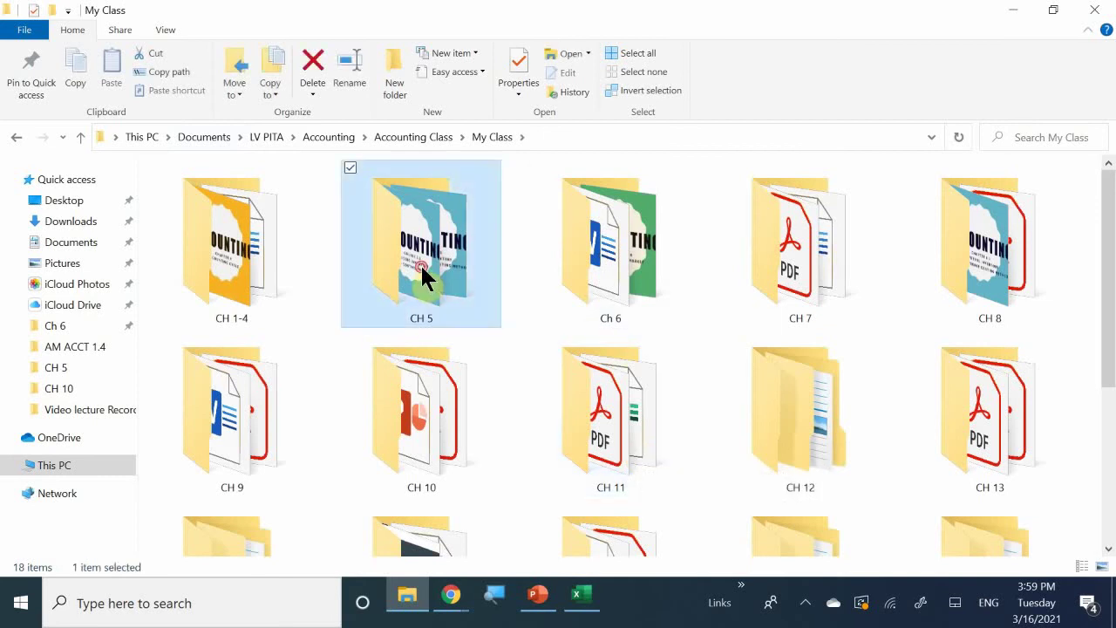
double_click(420, 263)
scroll(396, 349, "down", 2)
scroll(235, 279, "up", 2)
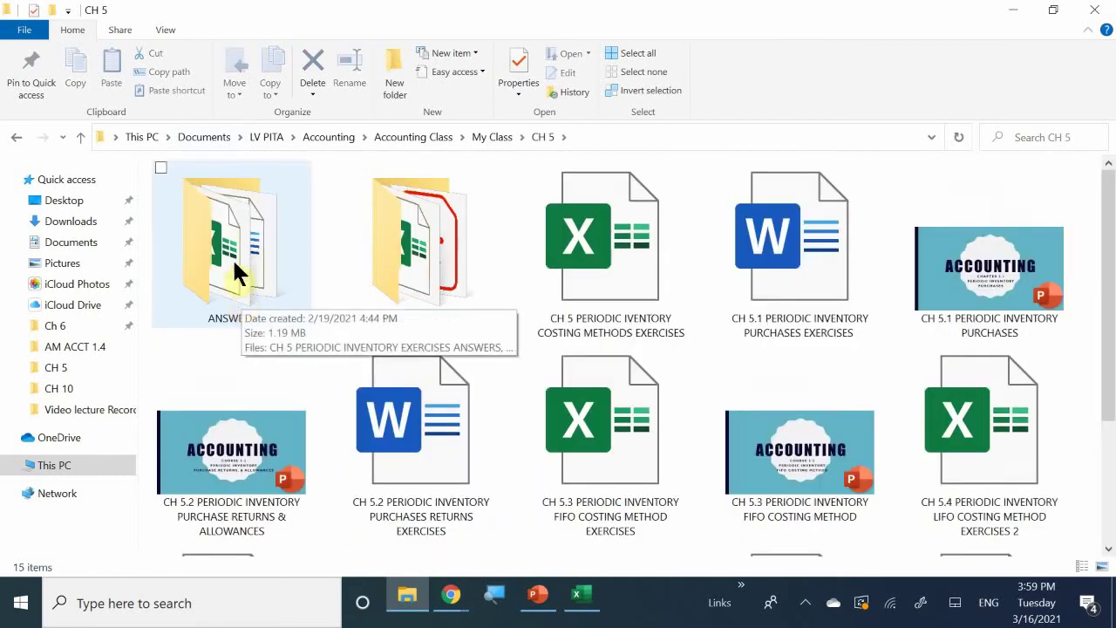
Check the ANSWERS folder, and open the PERIODIC INVENTORY WORKSHEET workbook from the Student Materials folder
double_click(234, 246)
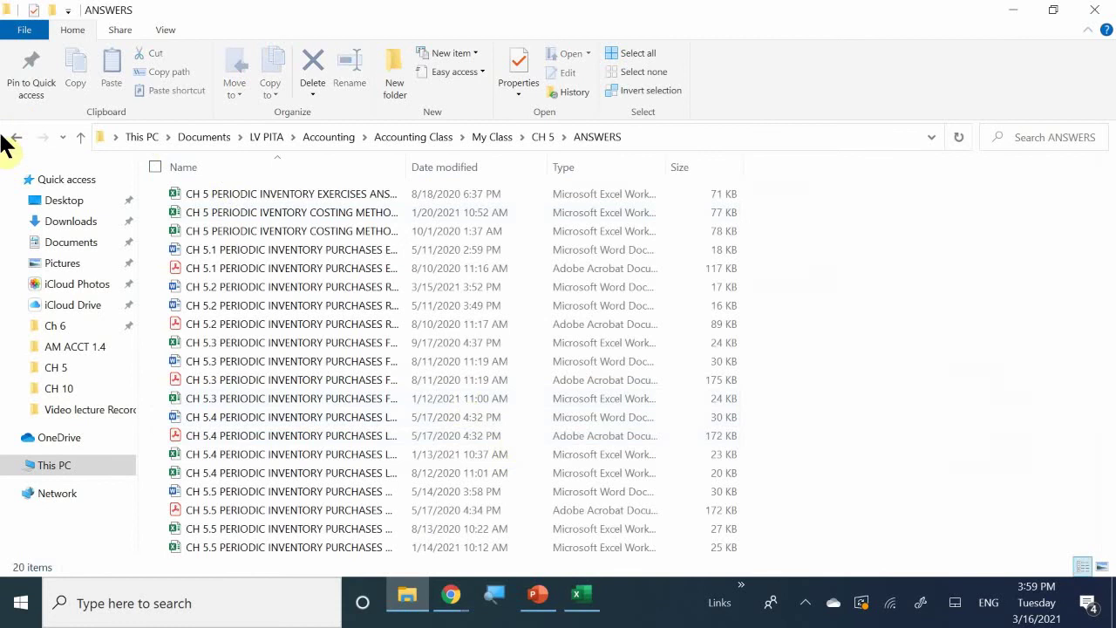
left_click(16, 137)
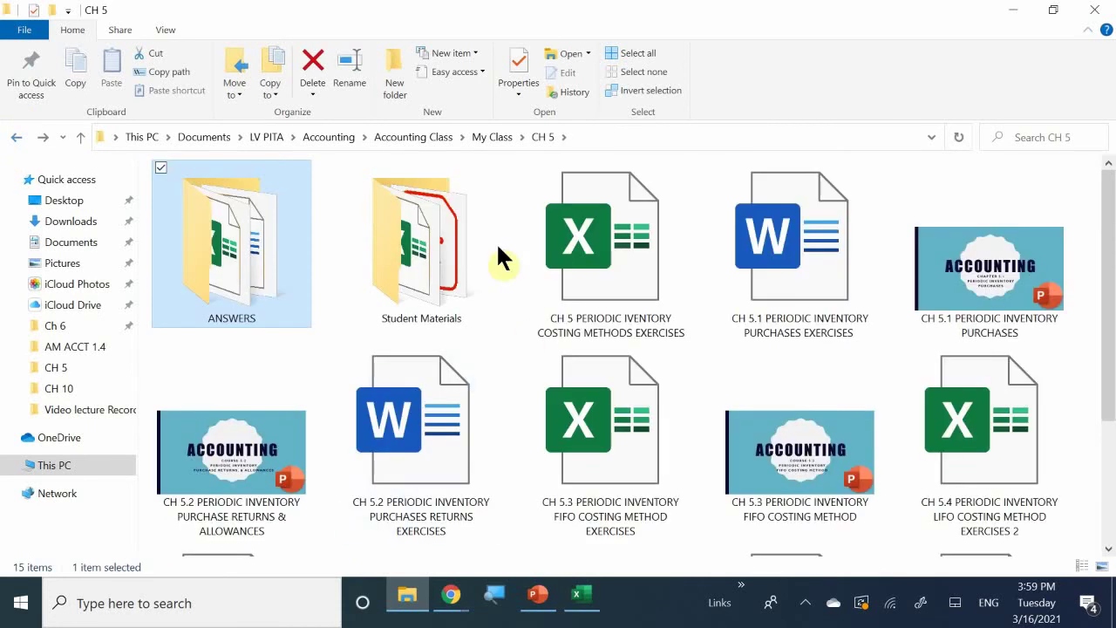
double_click(418, 246)
scroll(433, 384, "down", 1)
scroll(434, 390, "down", 1)
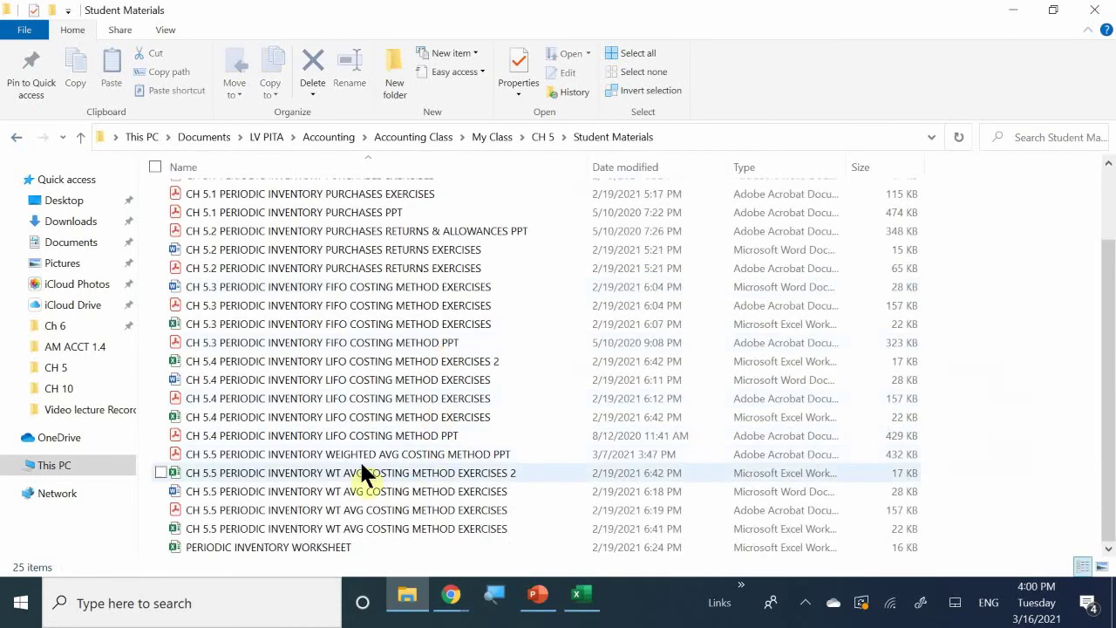
double_click(253, 545)
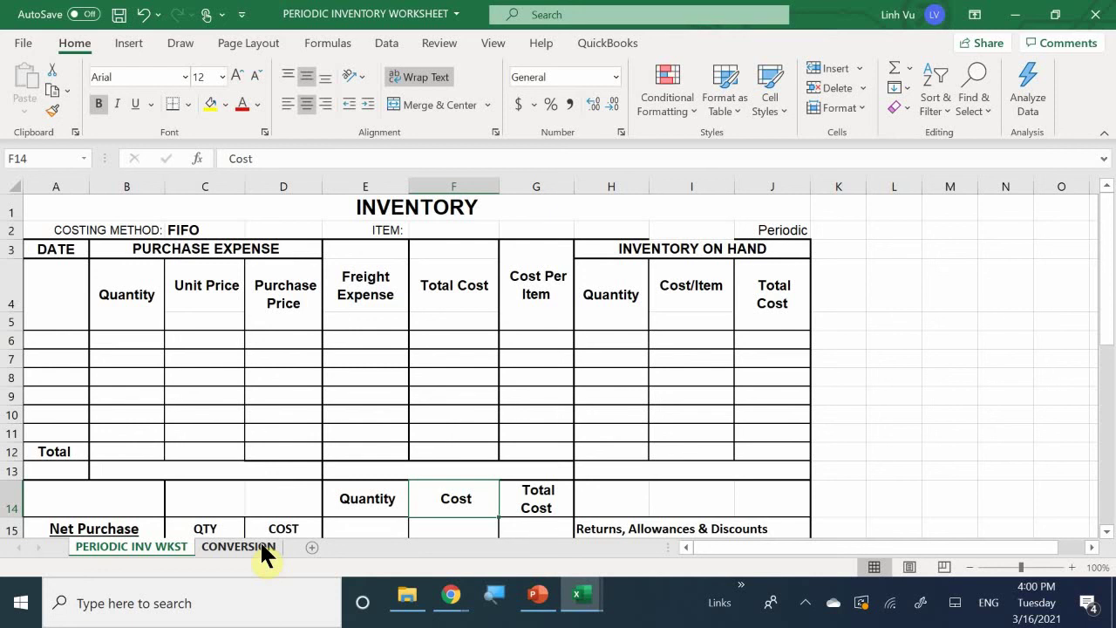
Review the blank periodic inventory template and the May purchase rows on INV WKST Q3 of the CH 5.3 FIFO exercises workbook
scroll(162, 357, "down", 5)
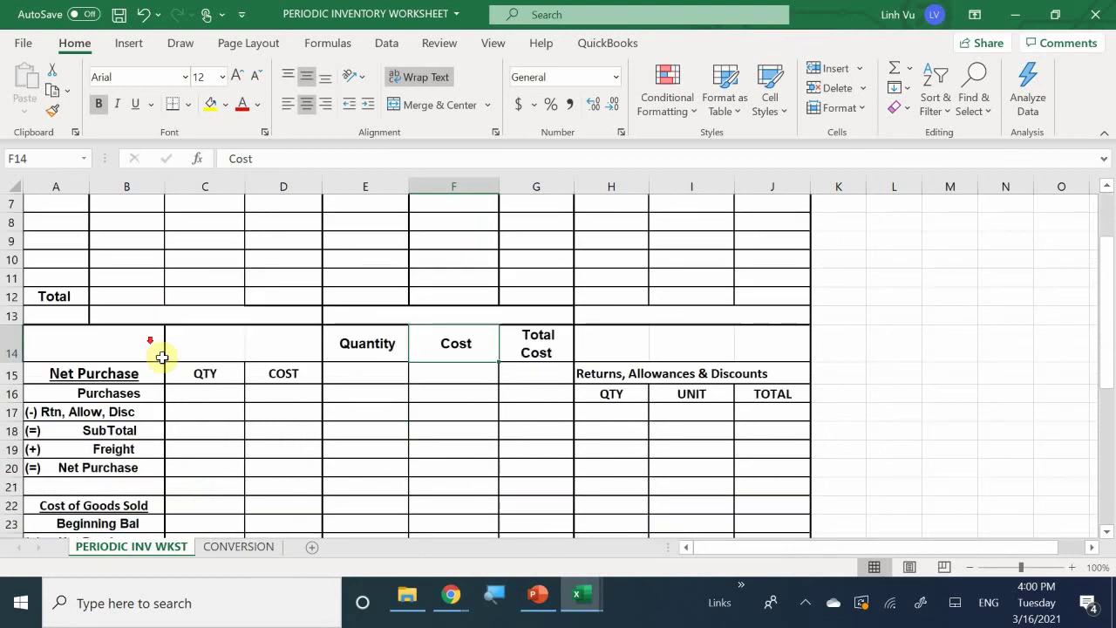
scroll(173, 369, "up", 5)
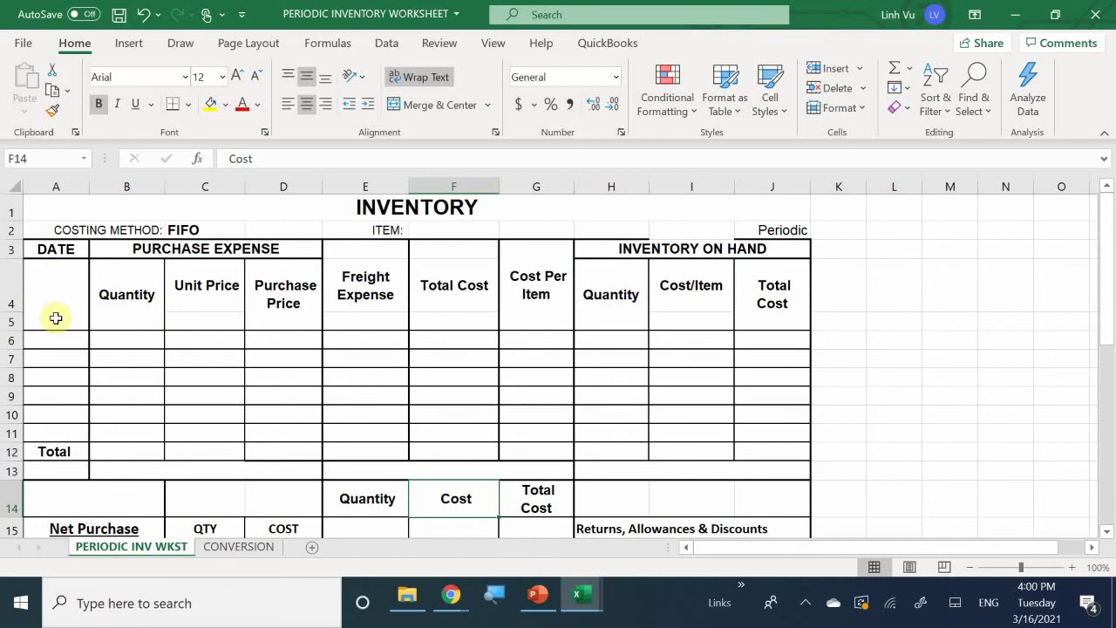
left_click(78, 345)
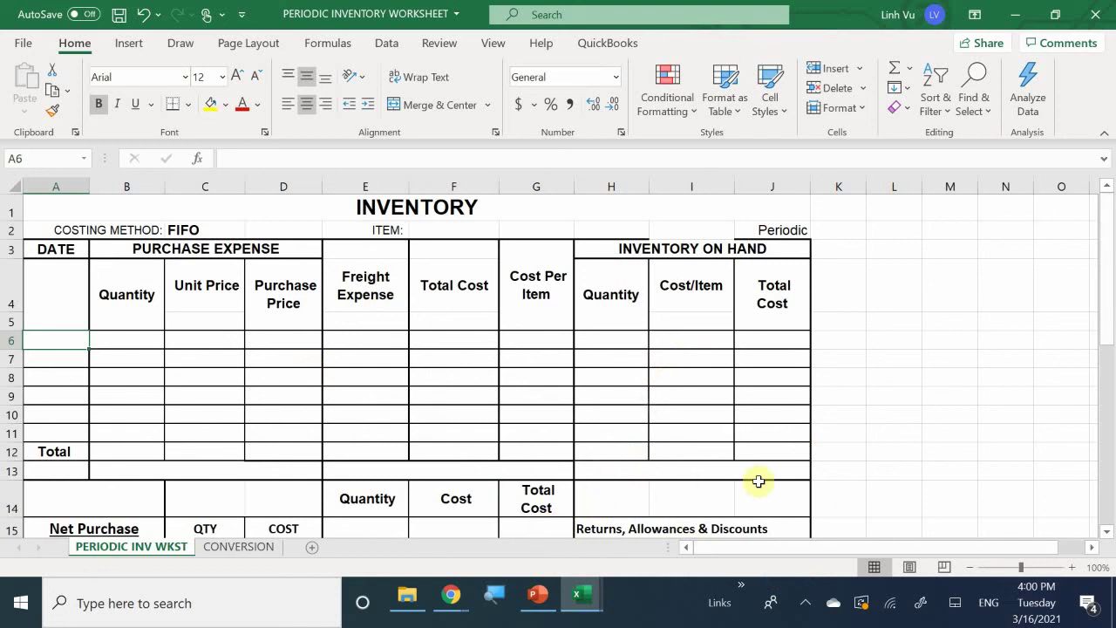
mouse_move(588, 598)
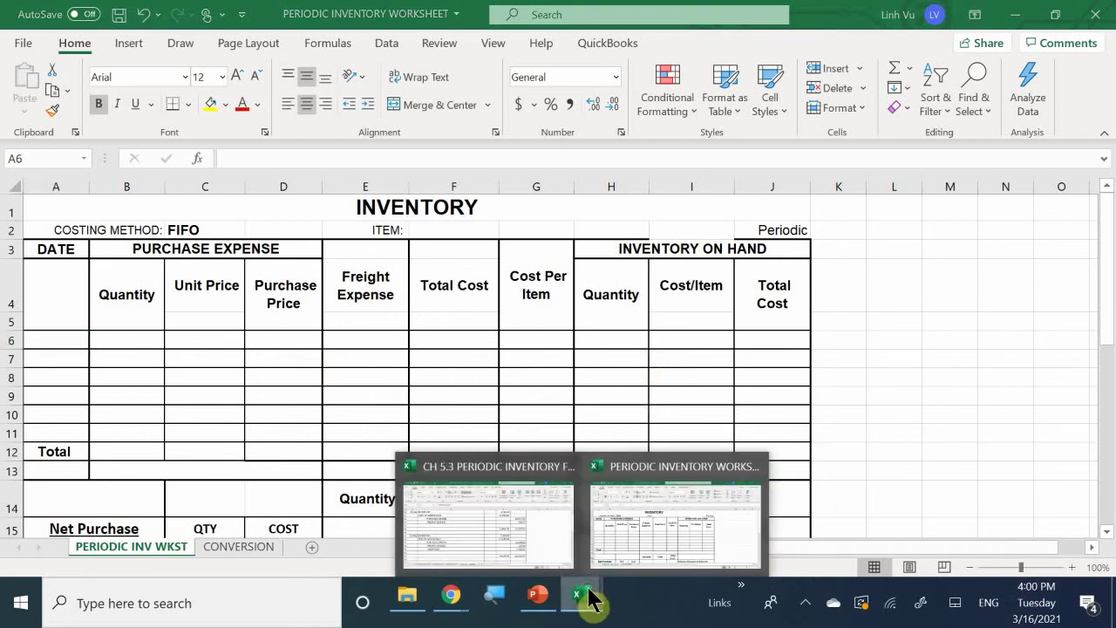
left_click(531, 534)
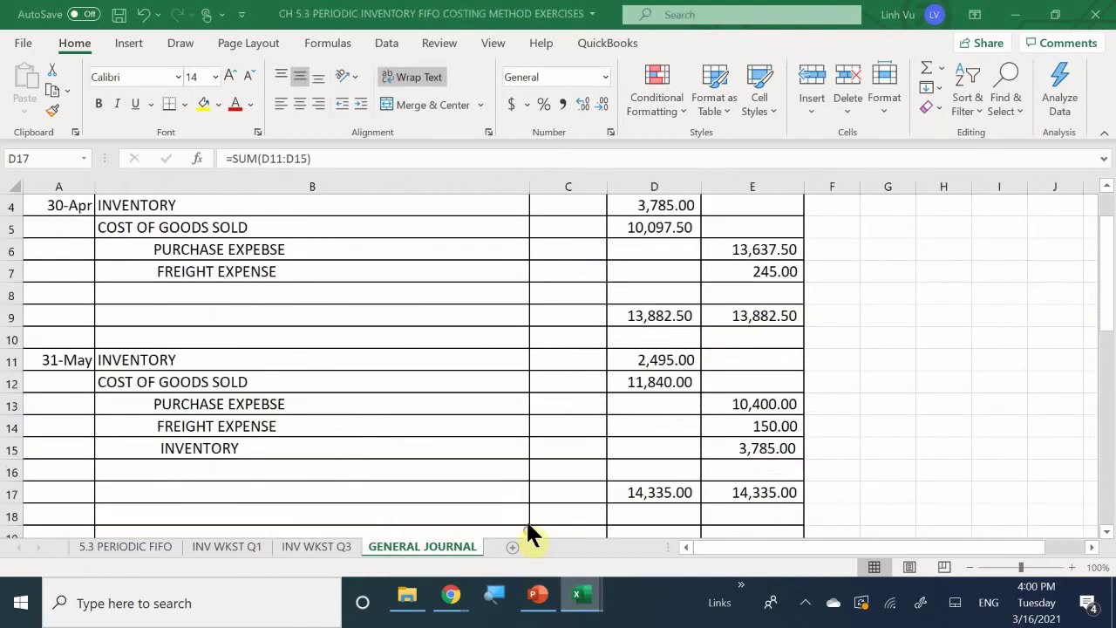
left_click(311, 548)
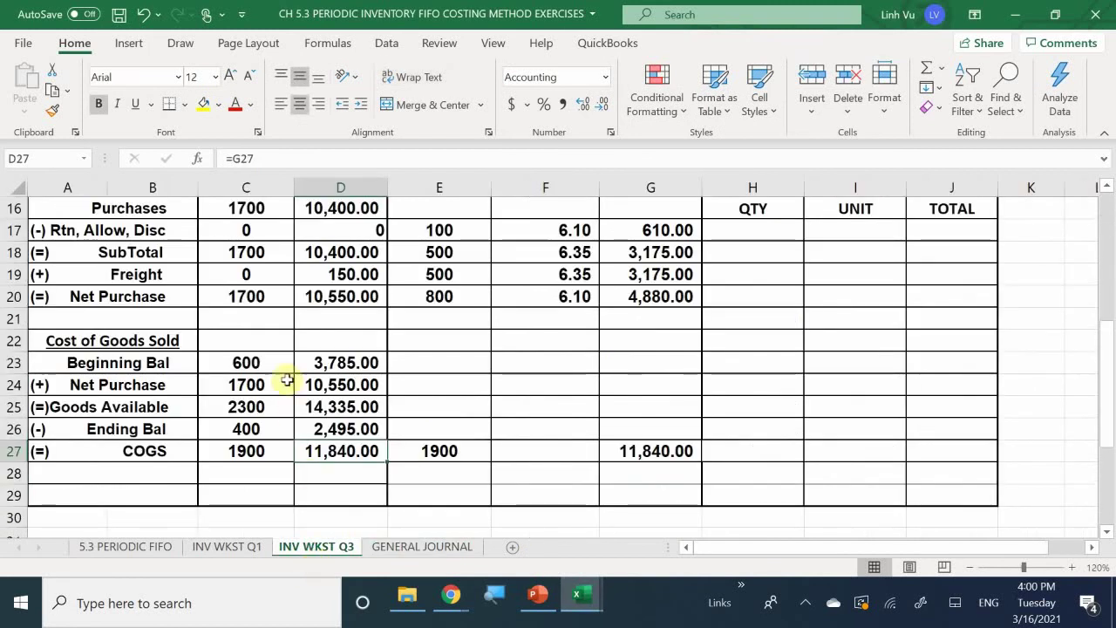
scroll(263, 448, "up", 4)
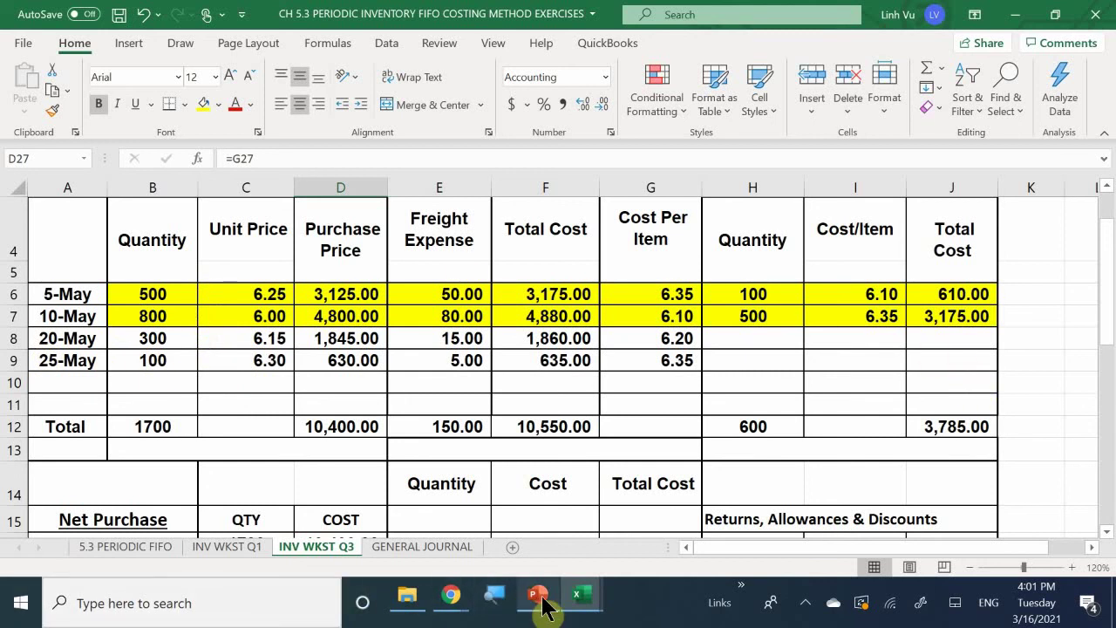
In the PERIODIC INVENTORY WORKSHEET workbook, enter on-hand quantities of 300 in H6 and 100 in H7
mouse_move(578, 603)
left_click(636, 551)
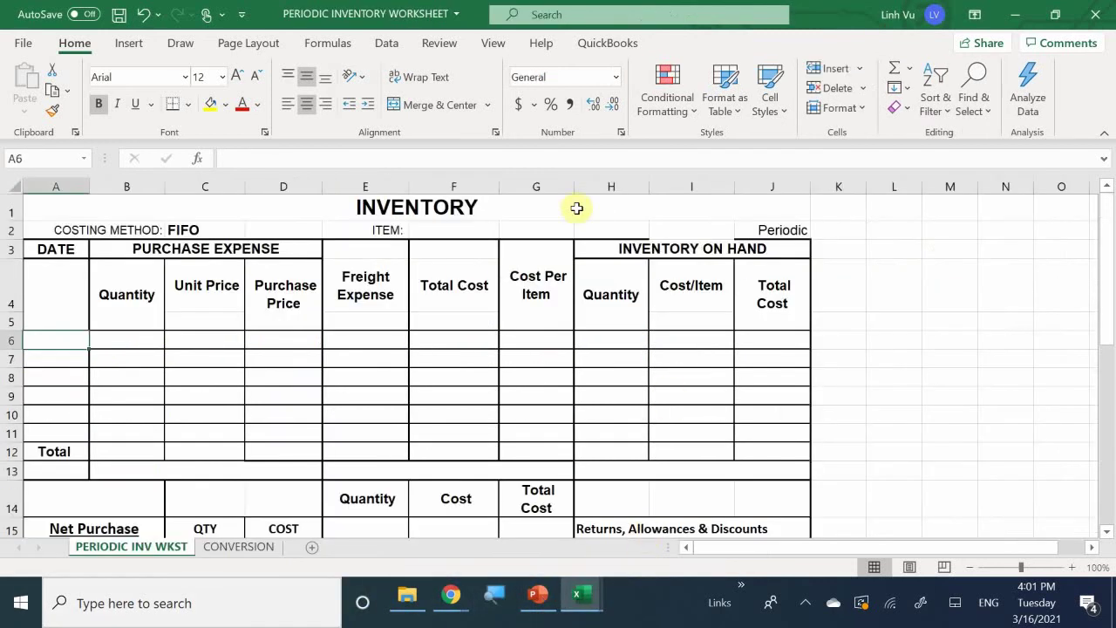
left_click(615, 340)
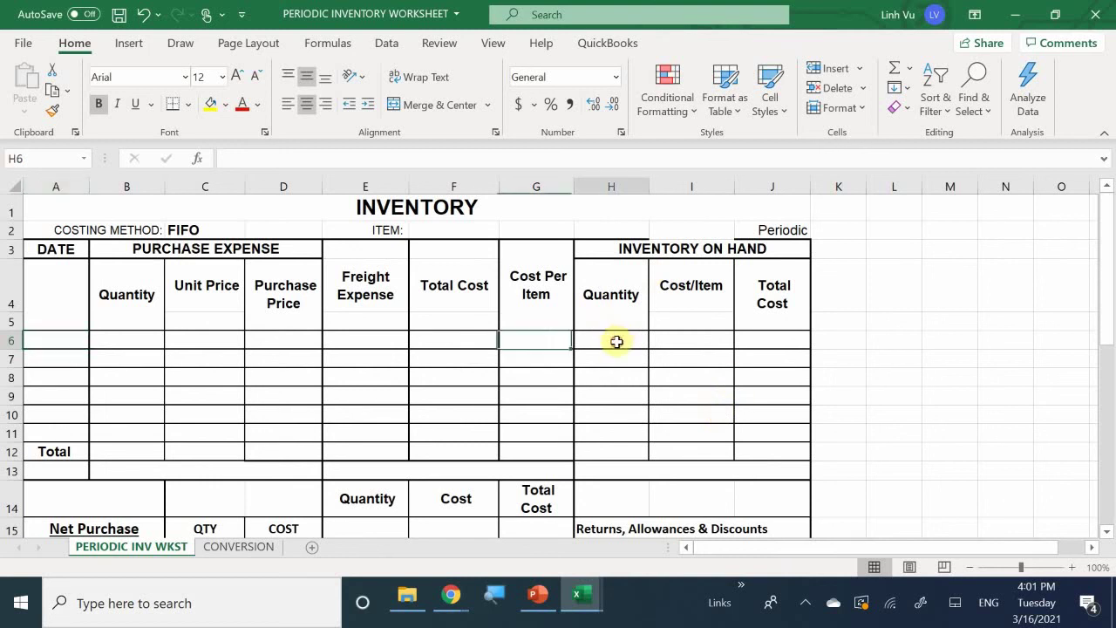
type("300")
key("Return")
type("100")
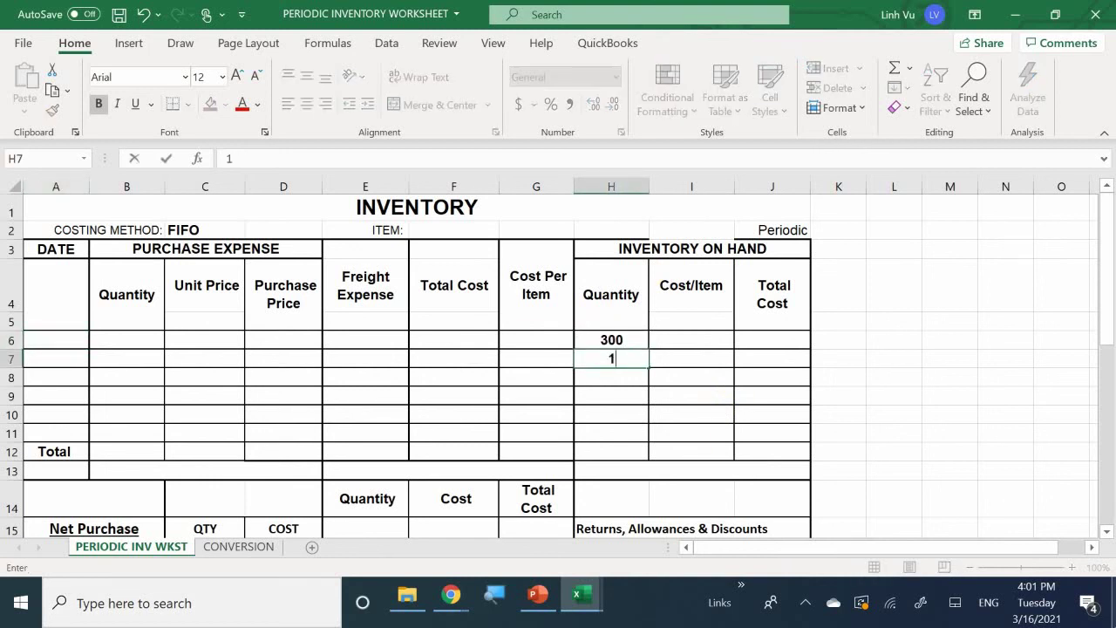
key("Return")
Total the on-hand quantities in H12 by adding H6 and H7
key("Return")
key("Down")
key("Down")
key("Down")
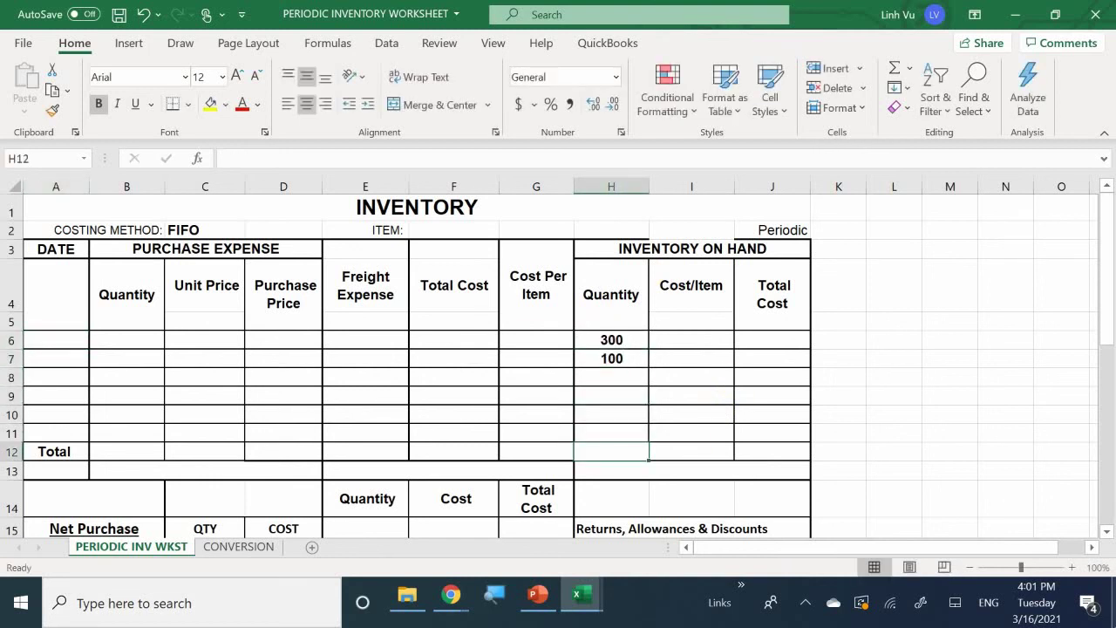
type("=SUM")
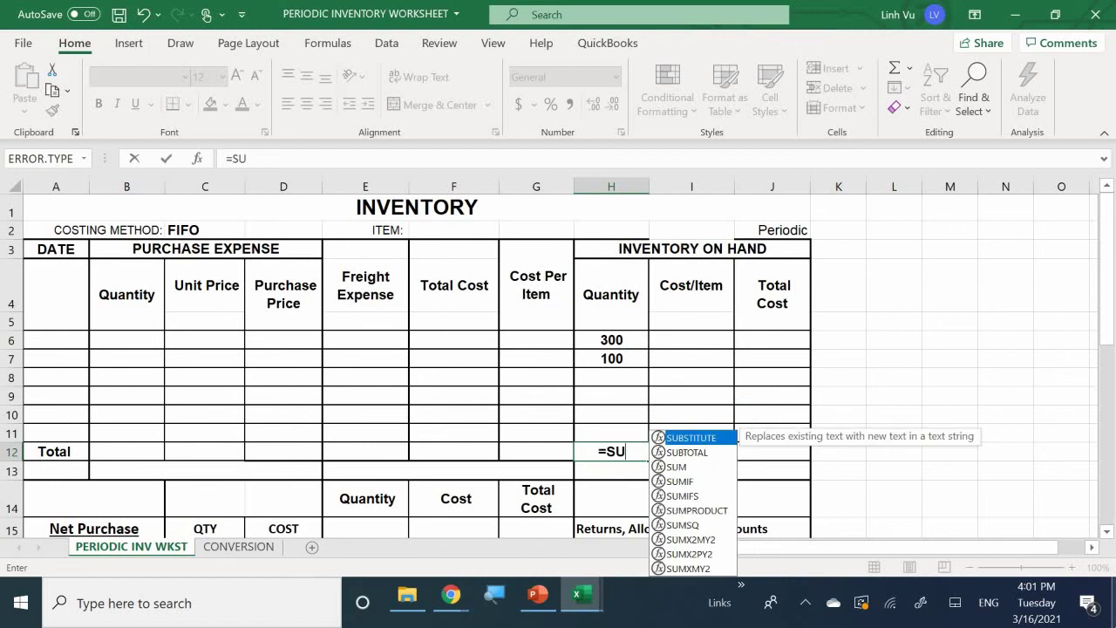
key("BackSpace")
key("BackSpace")
key("BackSpace")
key("Up")
key("Up")
key("Up")
key("Up")
key("Up")
key("Up")
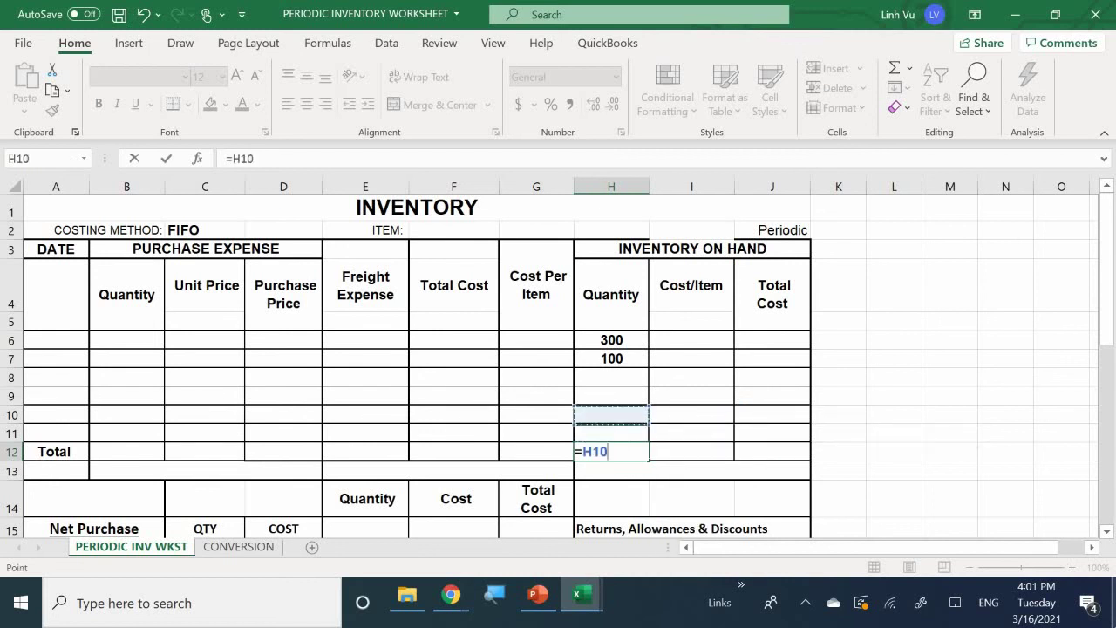
type("+")
key("Up")
key("Up")
key("Up")
key("Up")
key("Up")
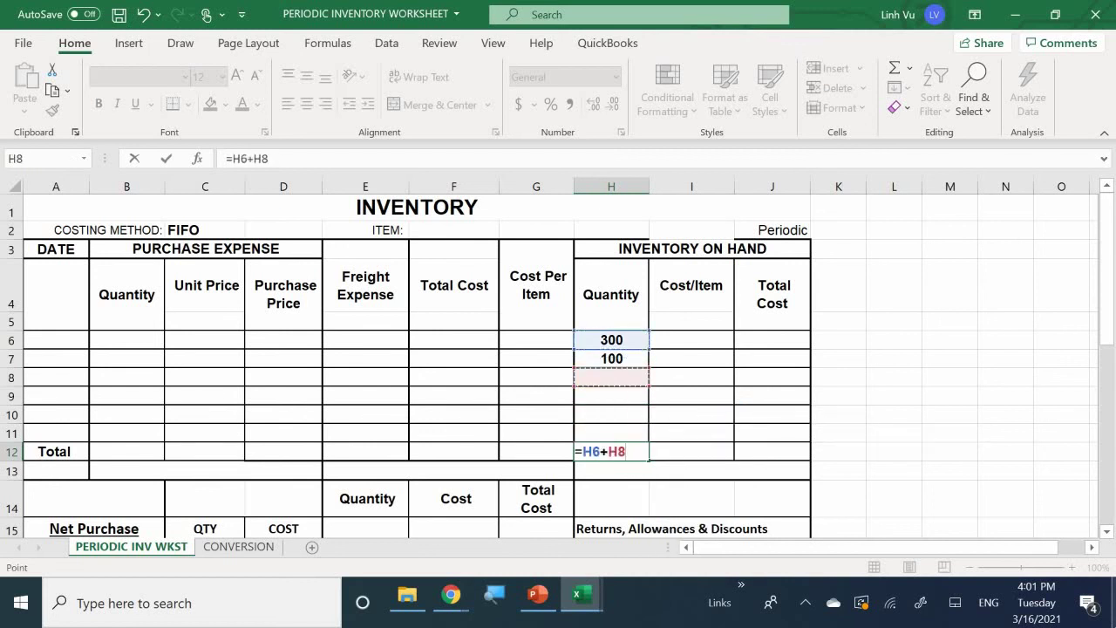
key("Return")
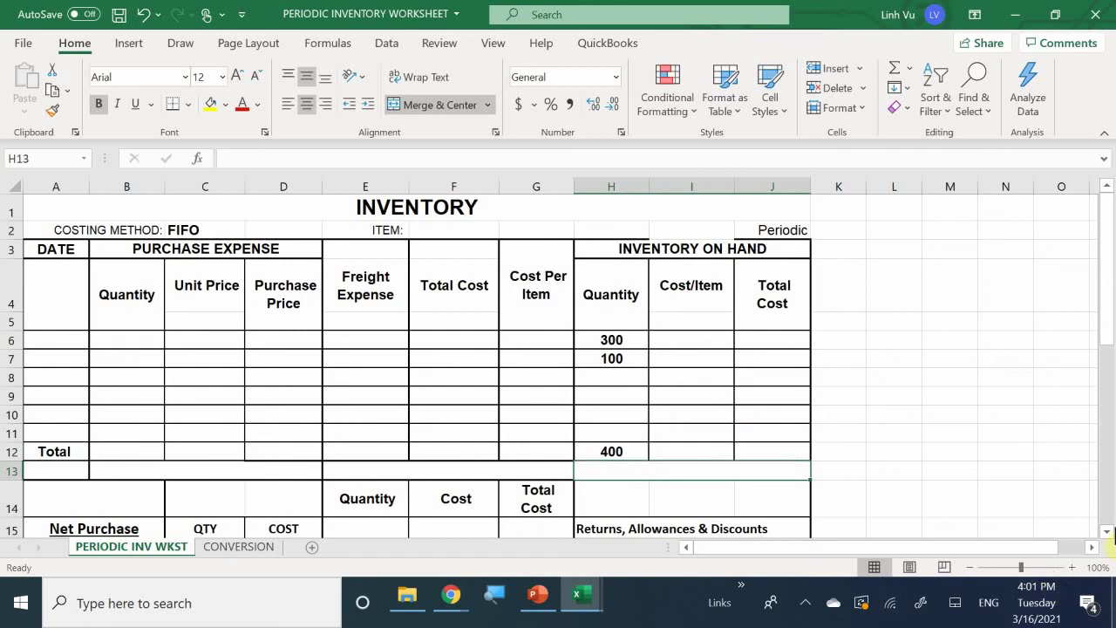
Check the May costs per item on INV WKST Q3 and enter 6.2 in I6 and 6.35 in I7 of the template
left_click(695, 341)
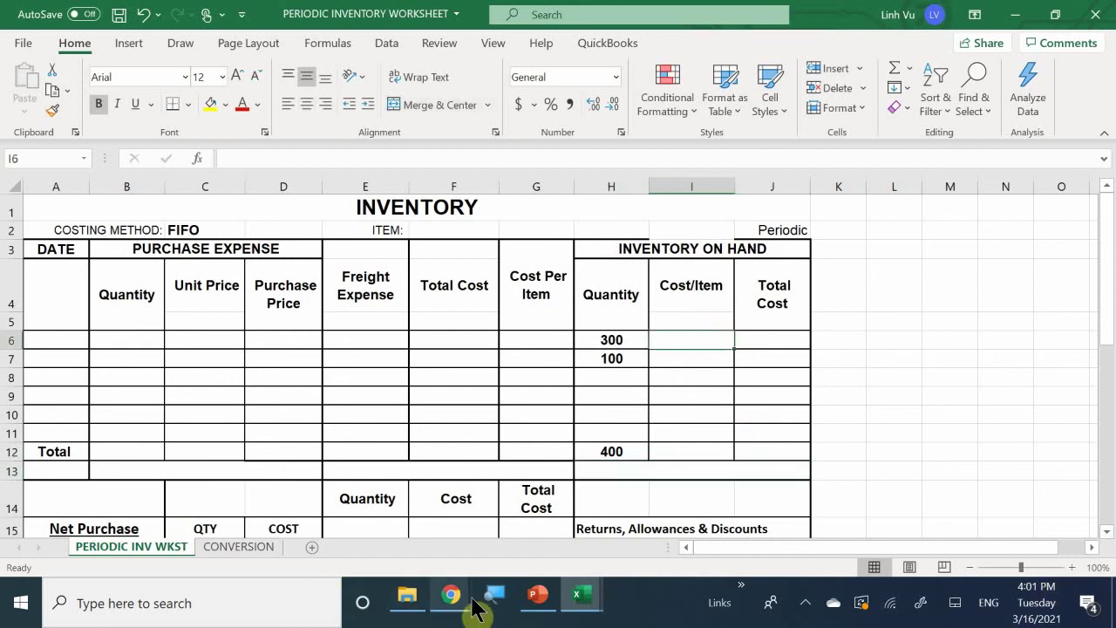
mouse_move(578, 600)
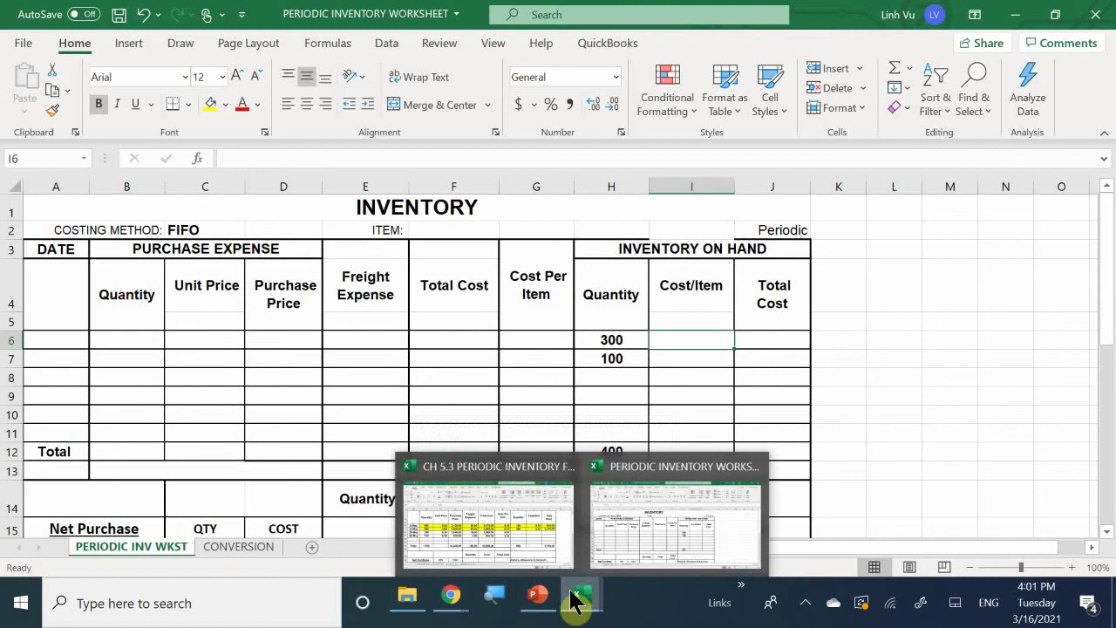
mouse_move(536, 552)
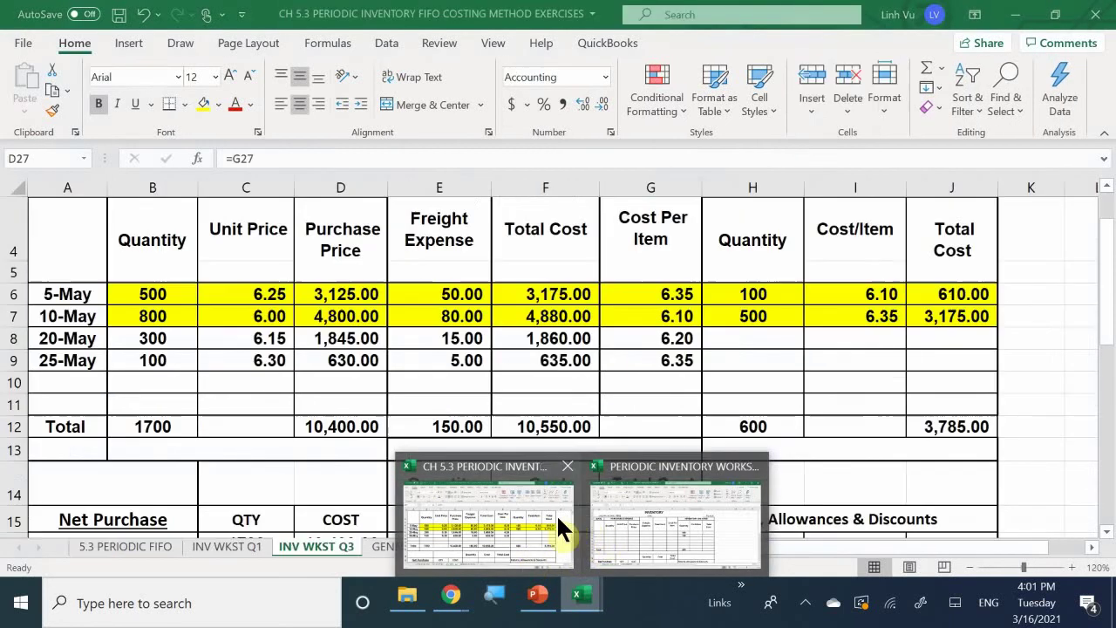
left_click(695, 527)
left_click(680, 340)
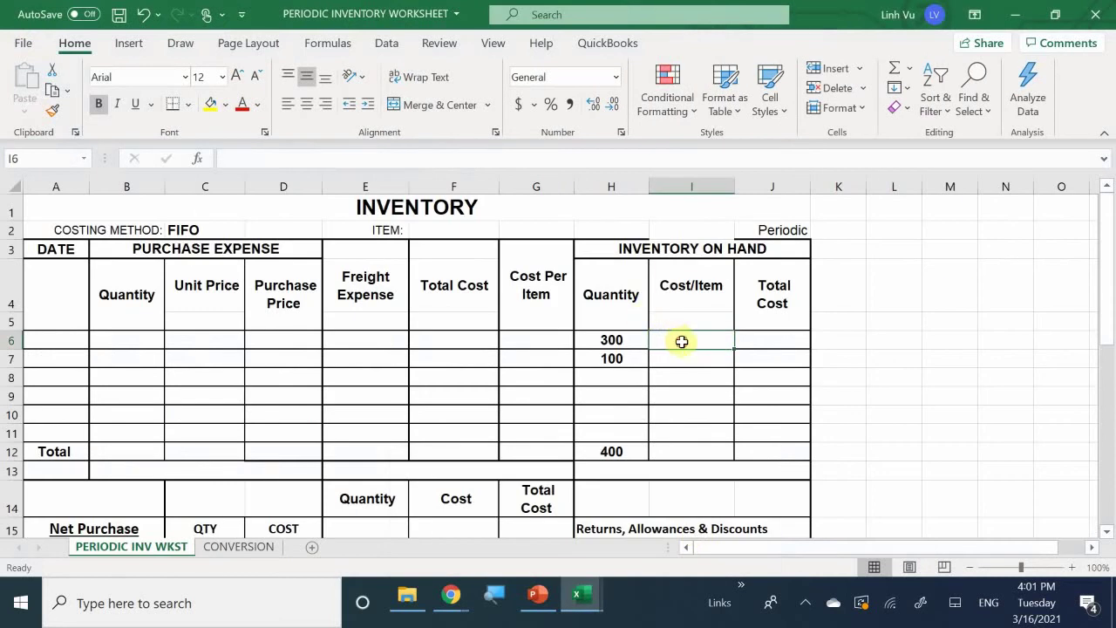
type("6.2")
key("Return")
type("6.")
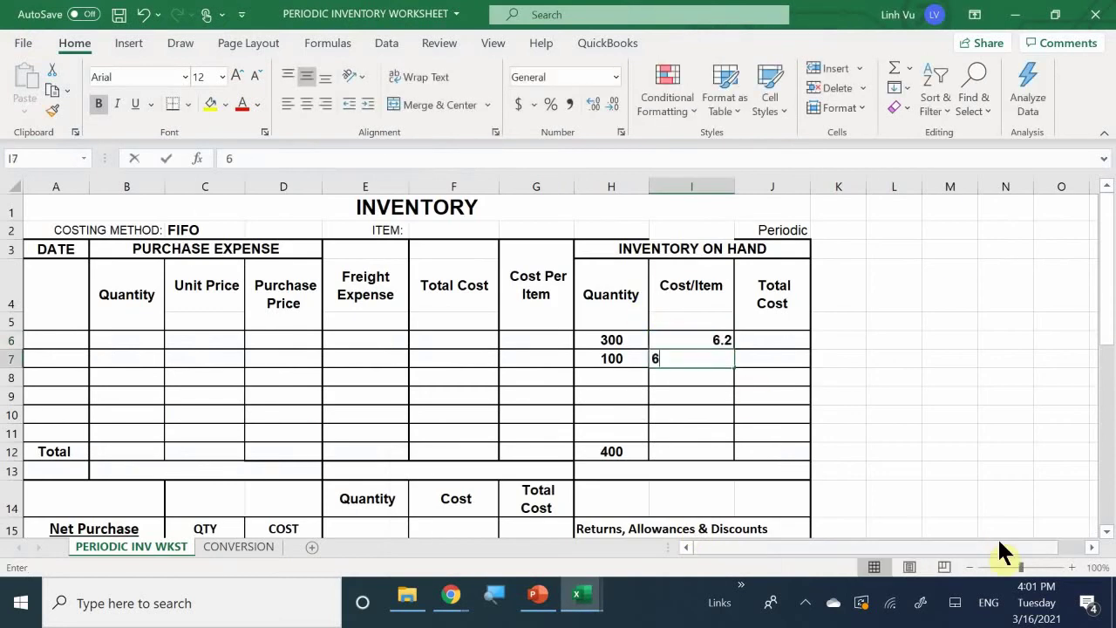
type("35")
key("Return")
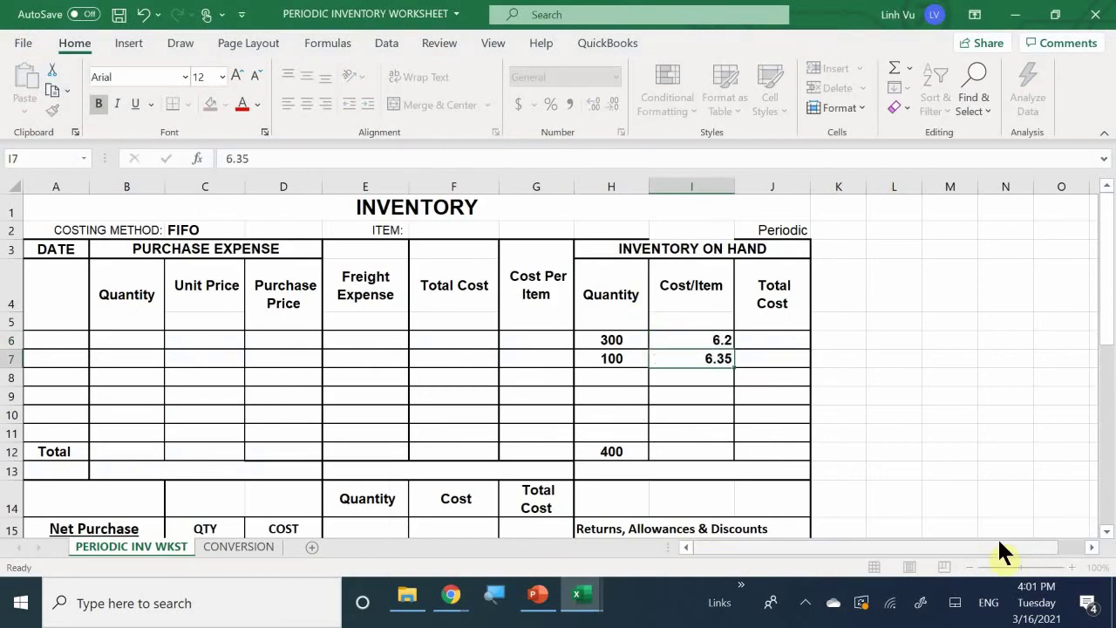
Calculate the first on-hand layer's total cost in J6 by multiplying H6 by I6
key("Right")
key("Up")
key("Up")
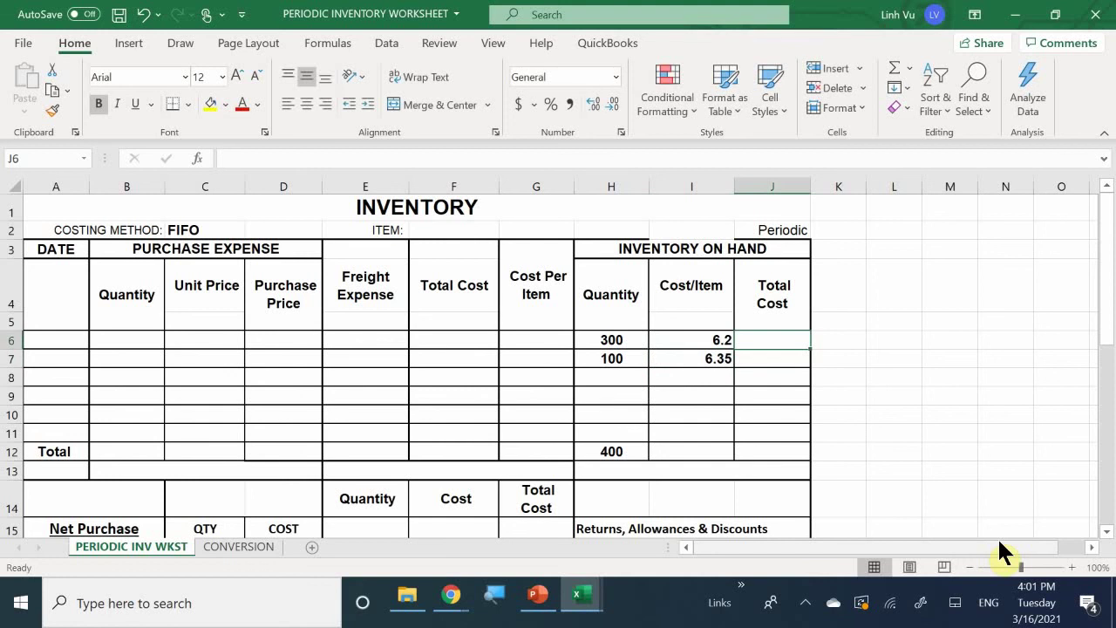
type("=")
key("Left")
key("Left")
type("*")
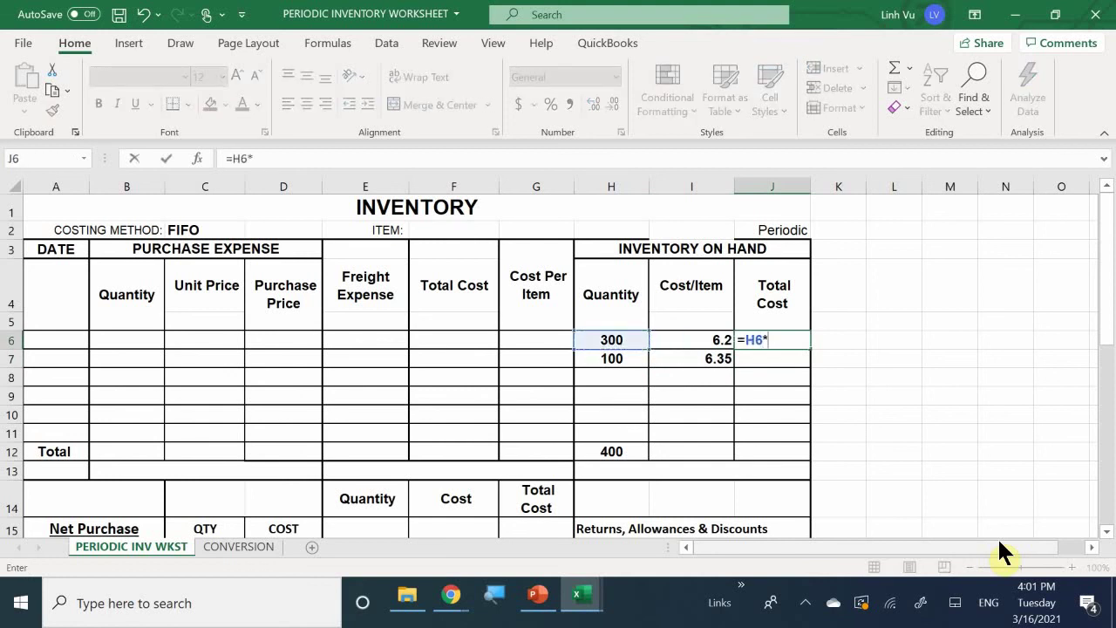
key("Left")
key("Return")
Calculate the second on-hand layer's total cost in J7 by multiplying H7 by I7
type("=")
key("Left")
key("Left")
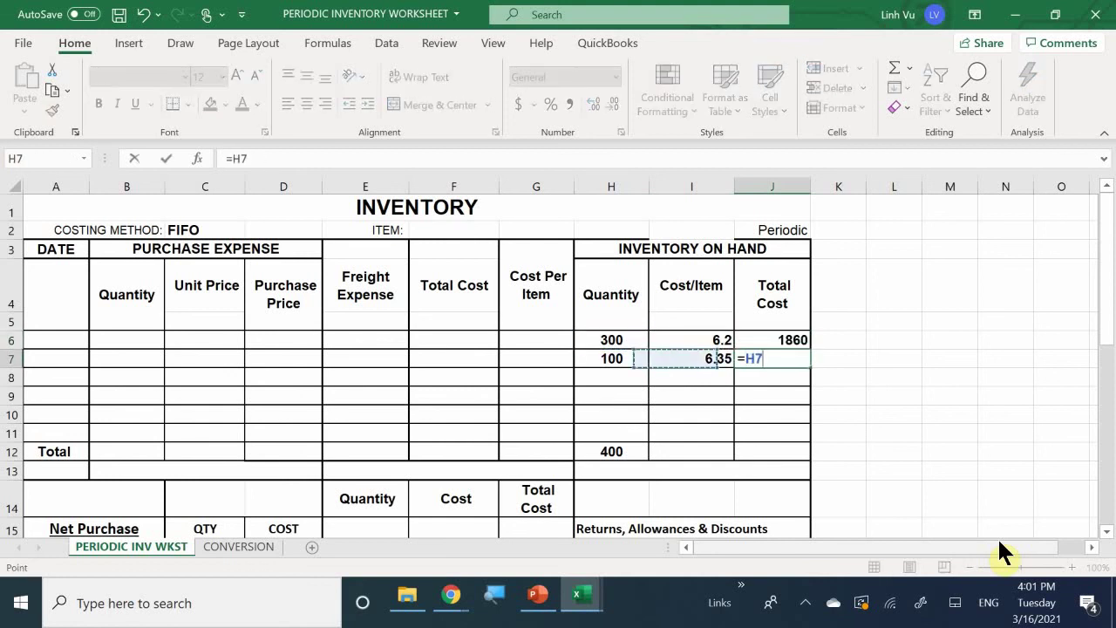
type("*")
key("Left")
key("Return")
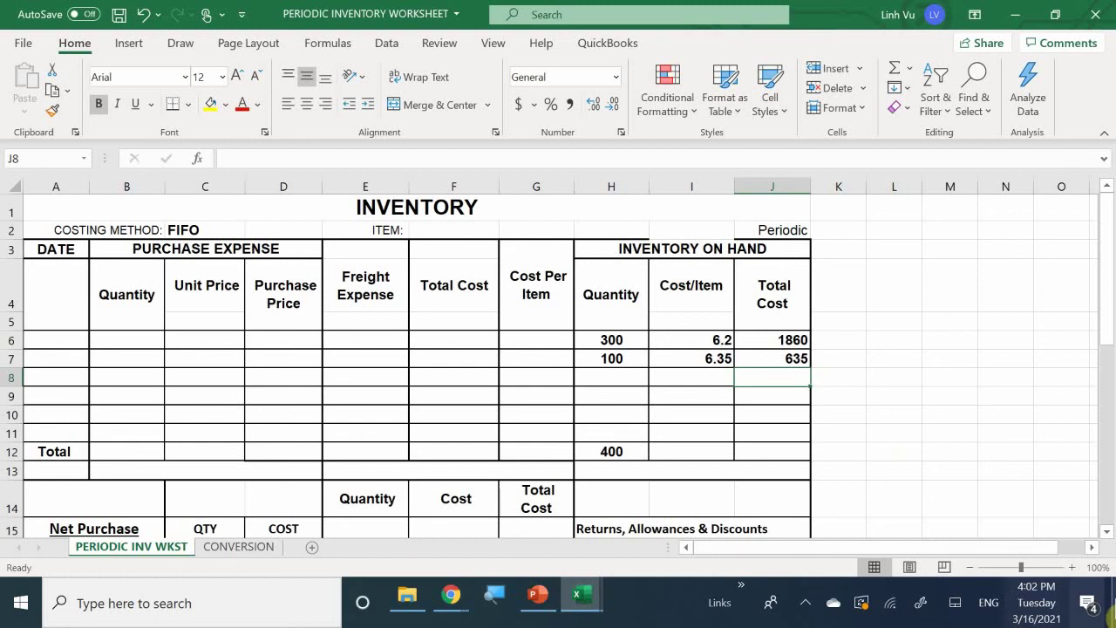
Total the on-hand costs in J12 by adding J6 and J7, and format the total in comma style
left_click(1075, 567)
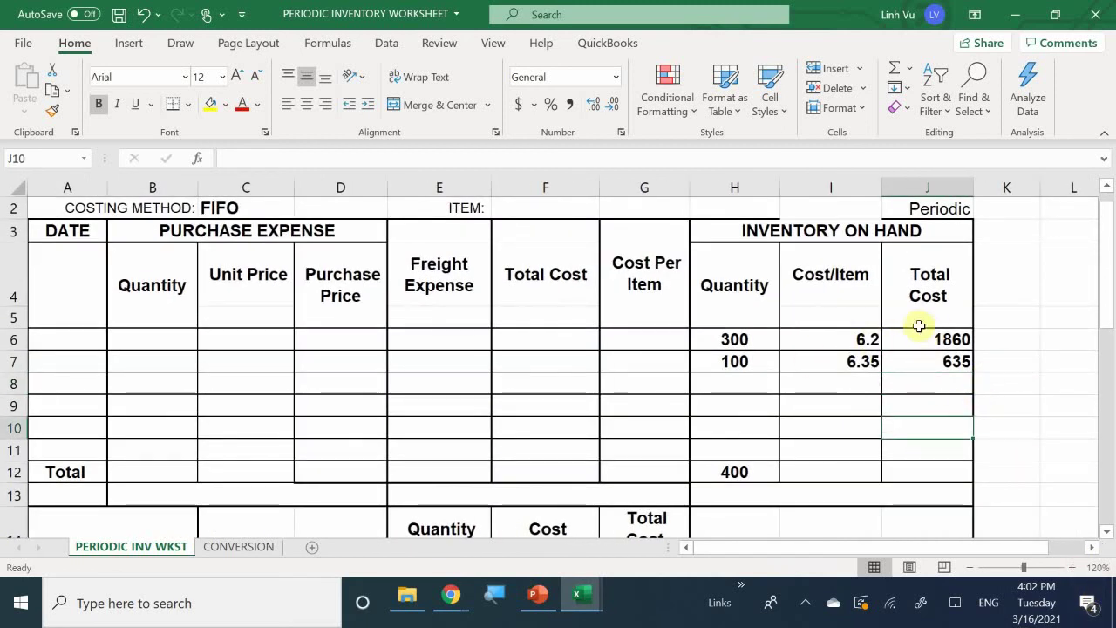
left_click_drag(922, 333, 934, 366)
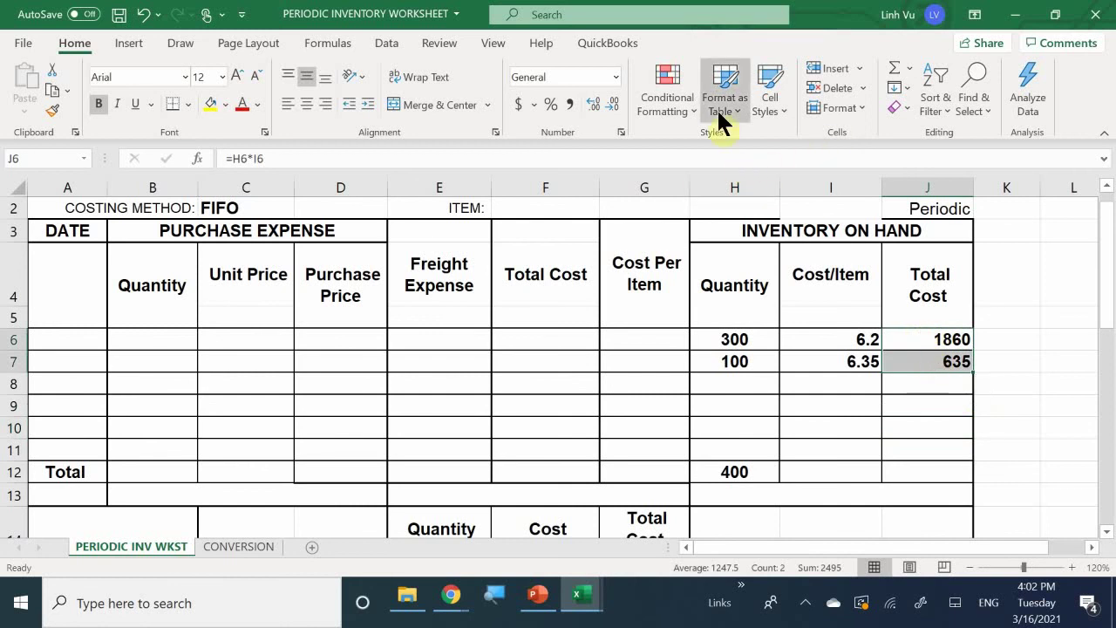
left_click(795, 468)
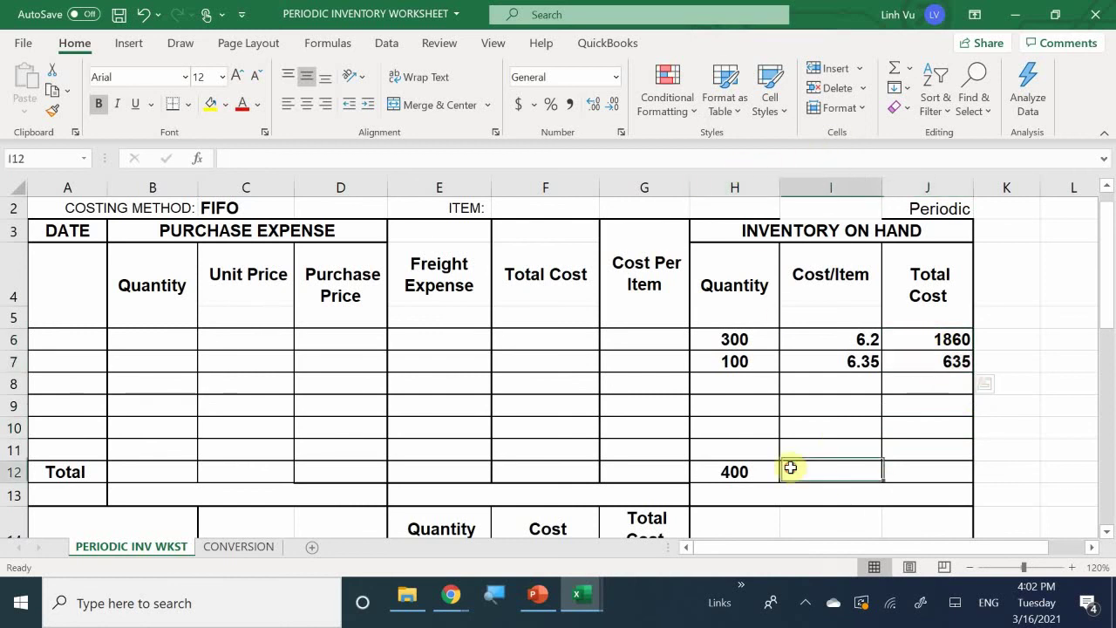
left_click(915, 471)
type("=")
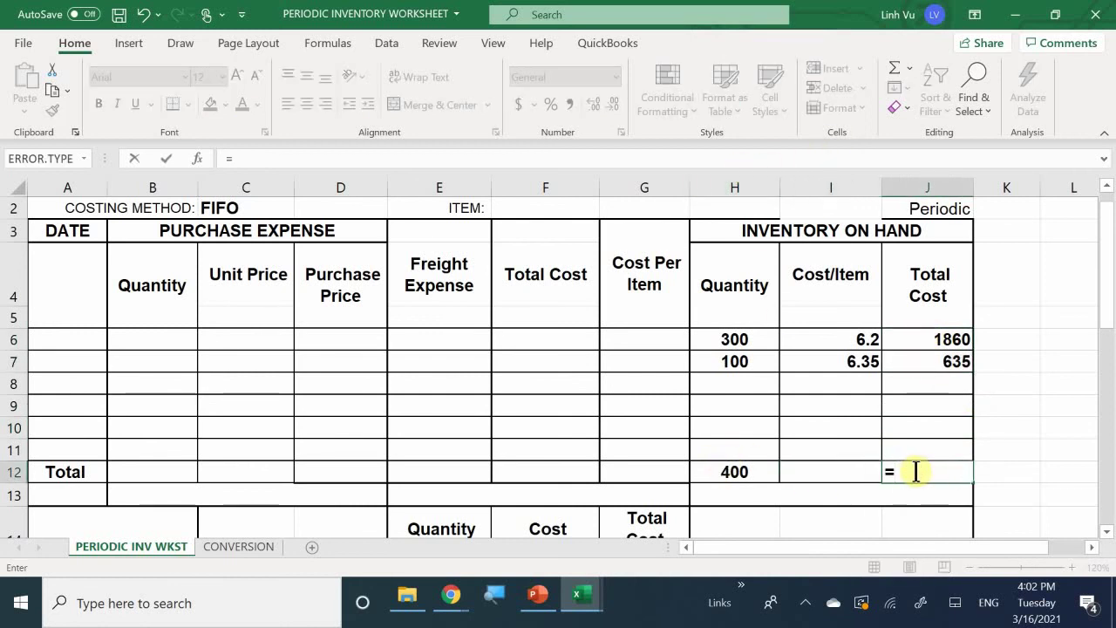
key("Up")
key("Up")
key("Up")
key("Up")
key("Up")
key("Up")
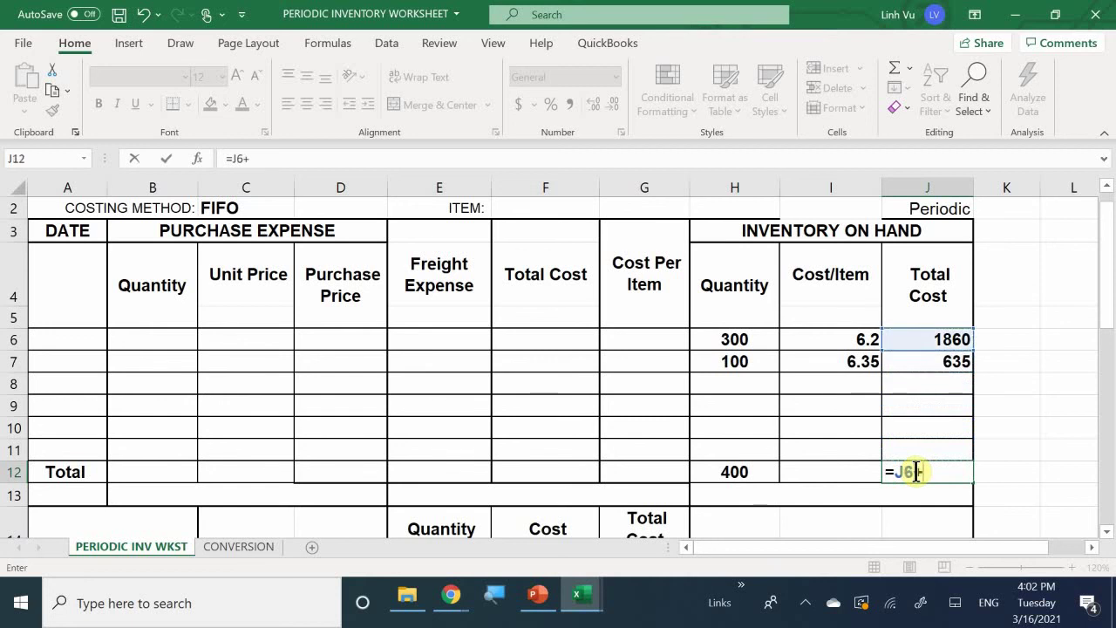
type("+")
key("Up")
key("Up")
key("Up")
key("Up")
key("Up")
key("Return")
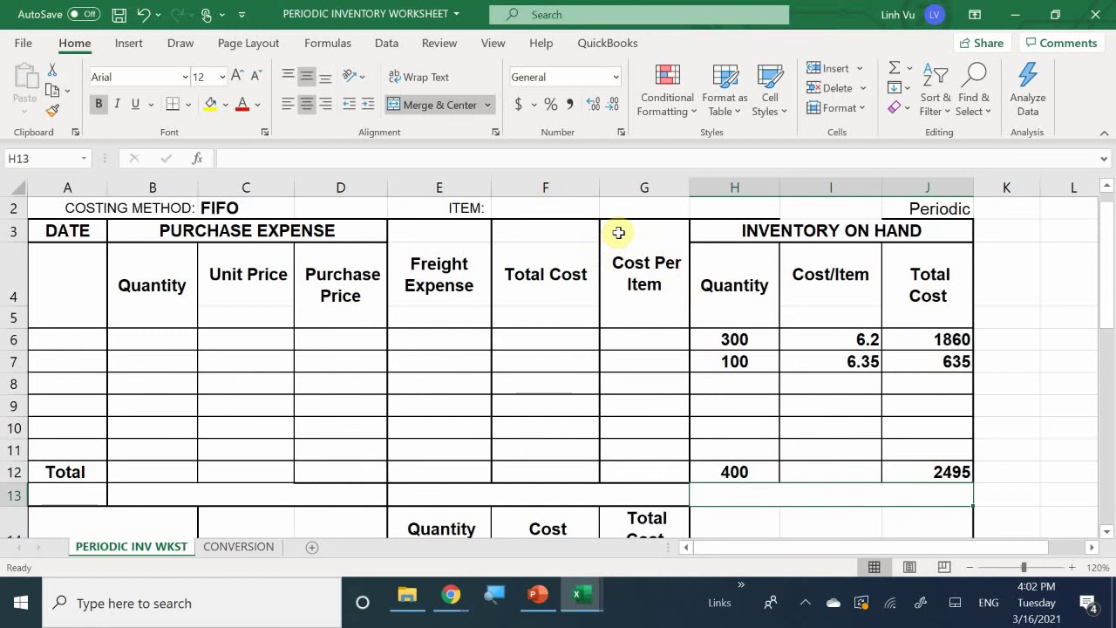
left_click(915, 469)
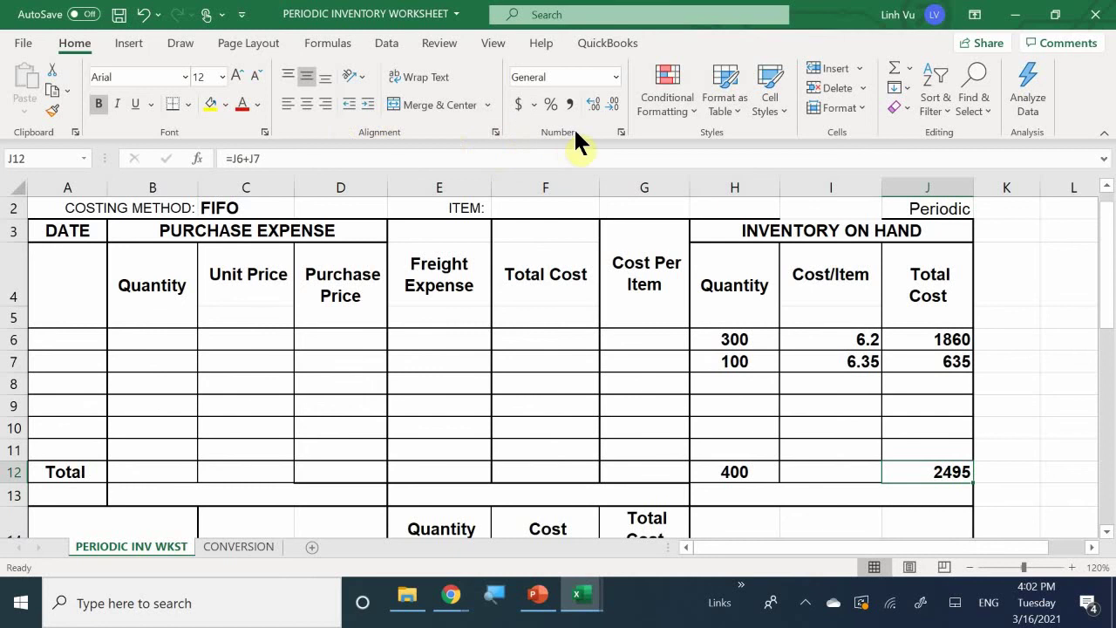
left_click(571, 105)
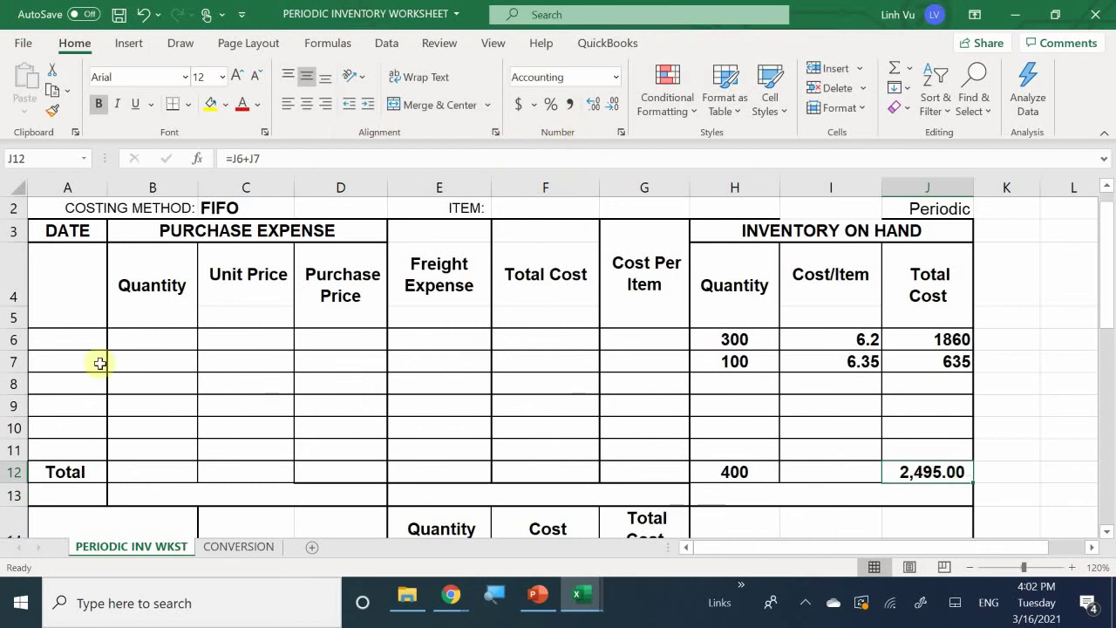
Enter the purchase date 6/1 in A6 and a purchase quantity of 800 in B6
left_click(75, 339)
type("6/1")
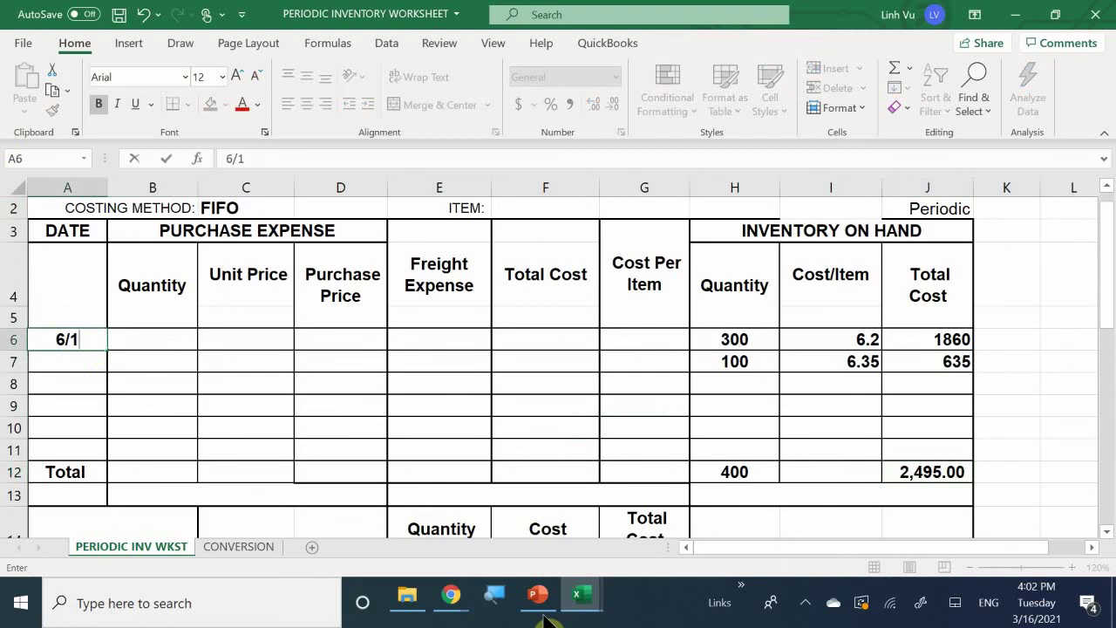
key("Return")
key("Right")
key("Up")
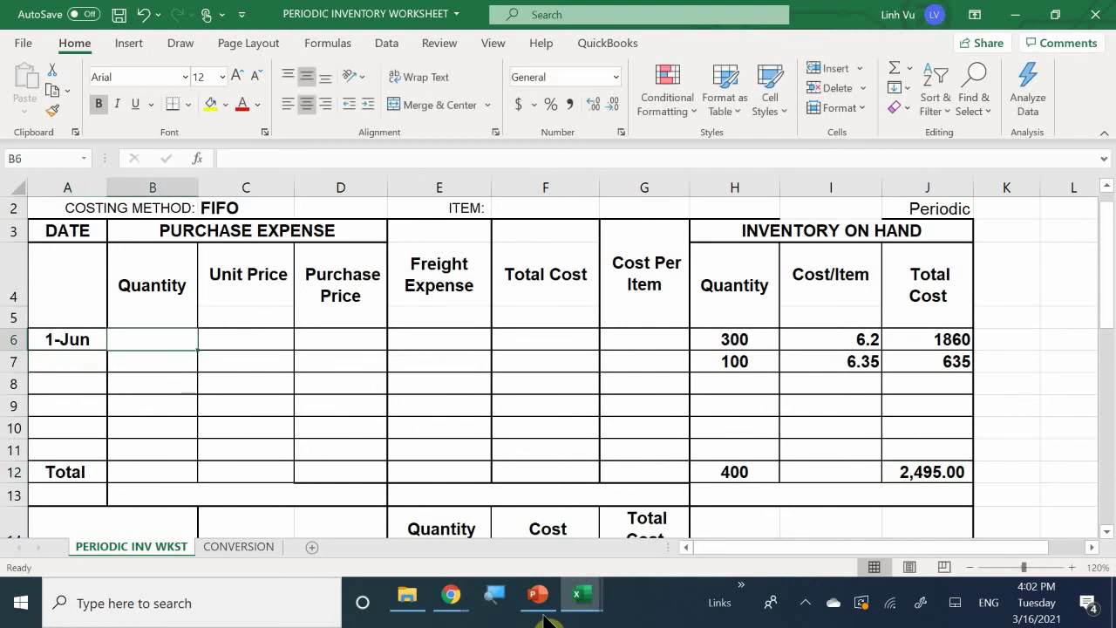
type("8000")
key("Return")
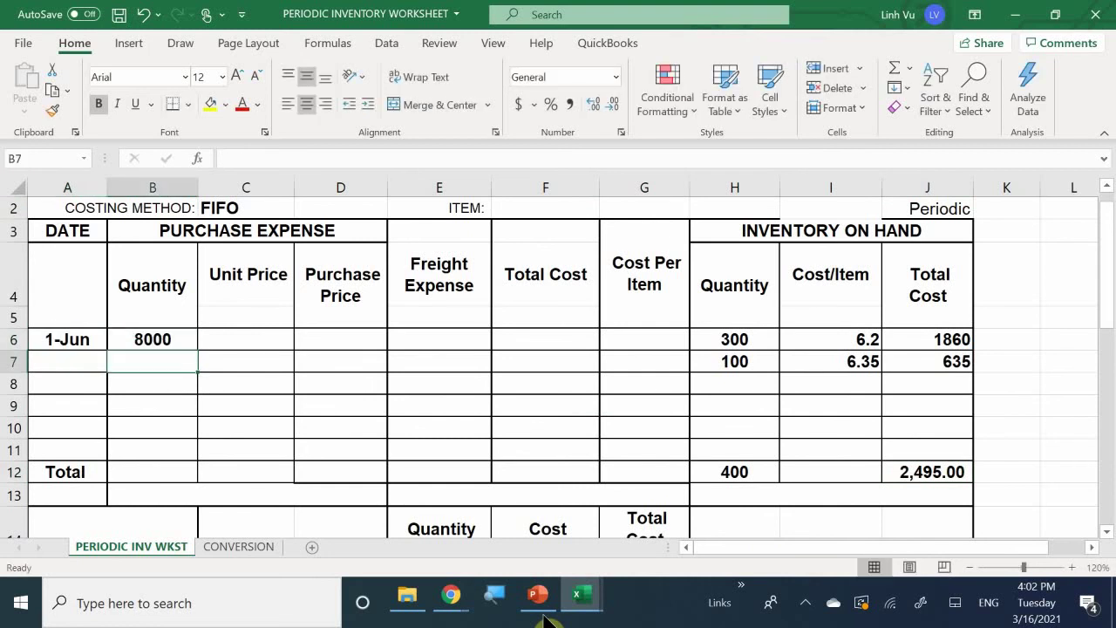
key("Up")
type("800")
key("Return")
Enter a unit price of 6.15 in C6 for the June 1 purchase
key("Right")
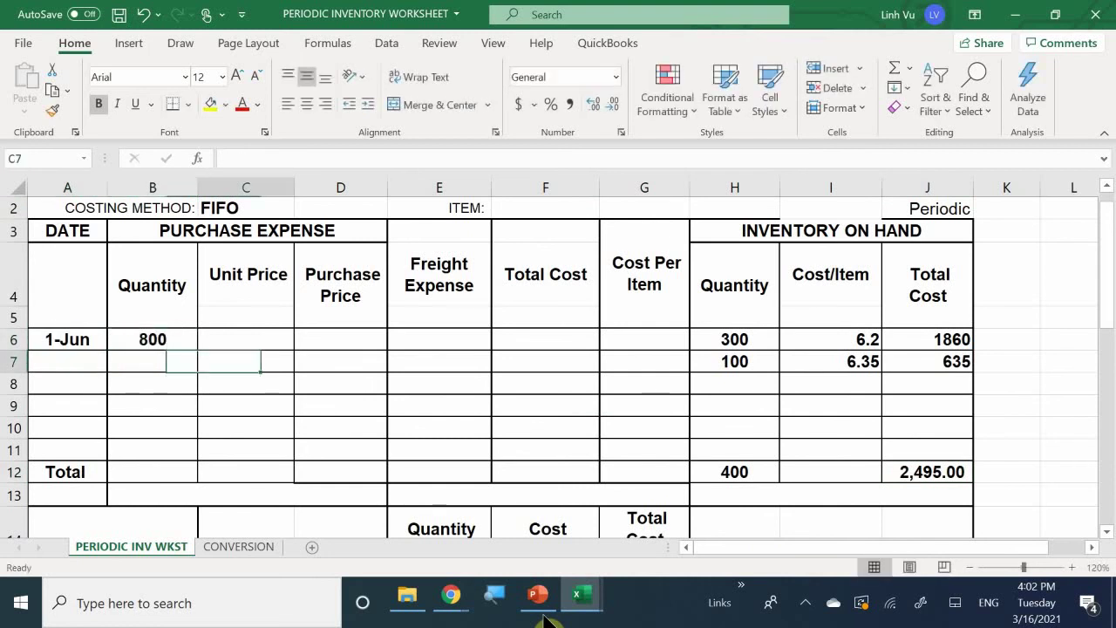
key("Up")
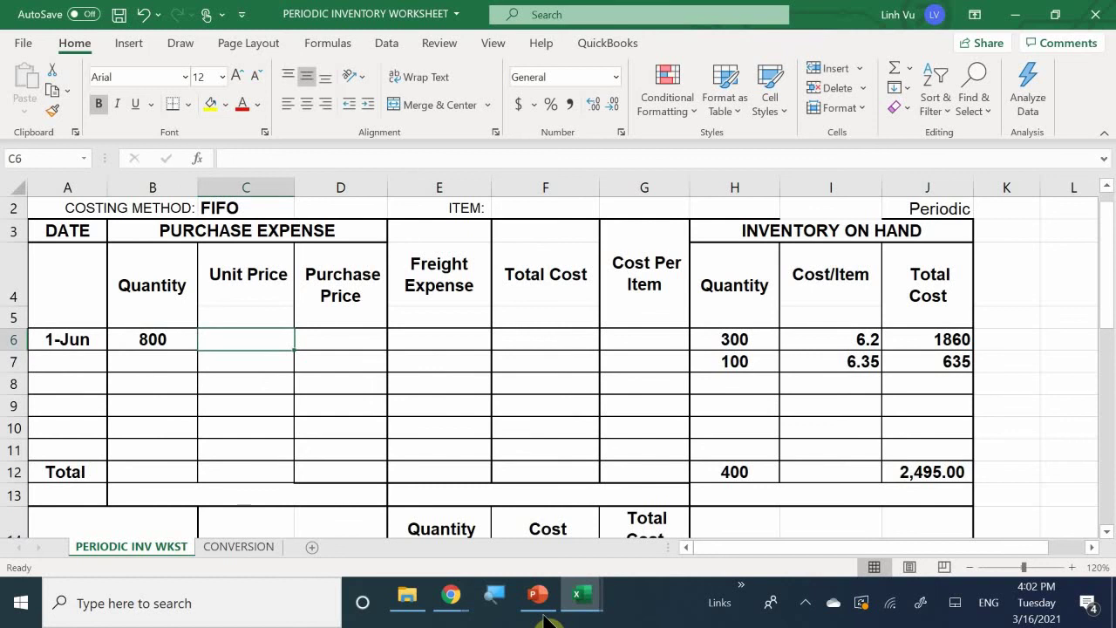
type("6.")
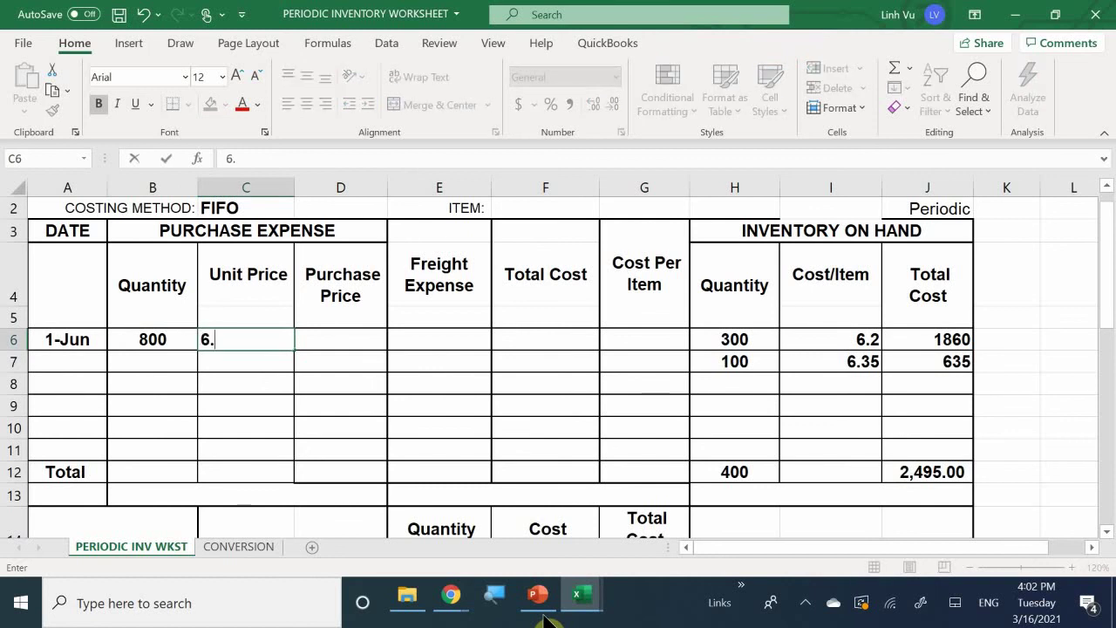
type("15")
key("Return")
Calculate the June 1 purchase price in D6 by multiplying quantity B6 by unit price C6
key("Right")
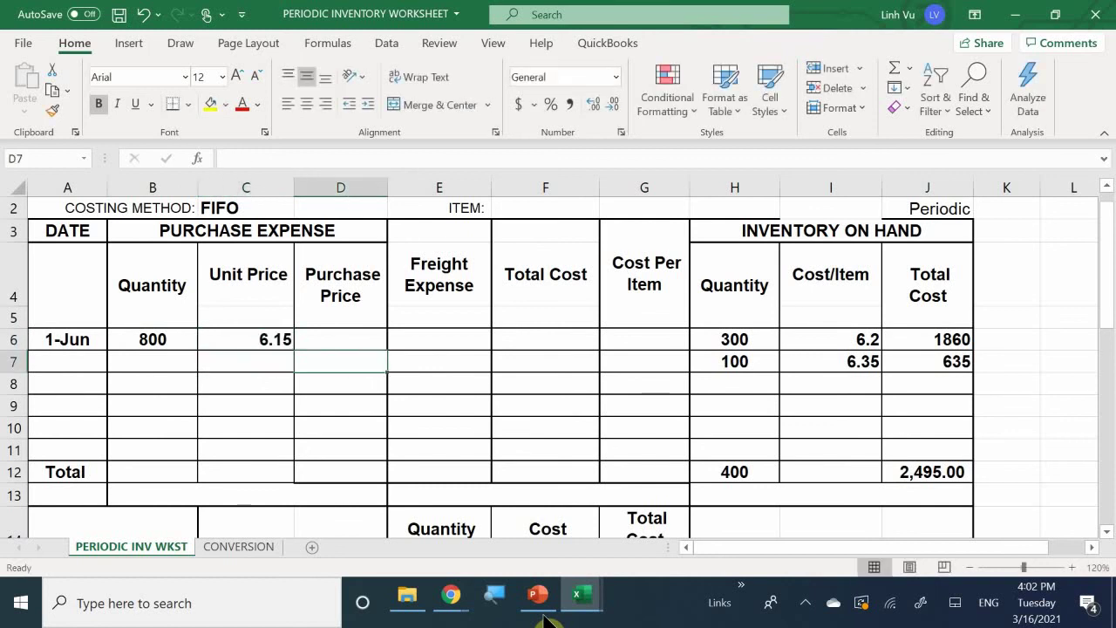
key("Up")
type("=")
key("Left")
key("Left")
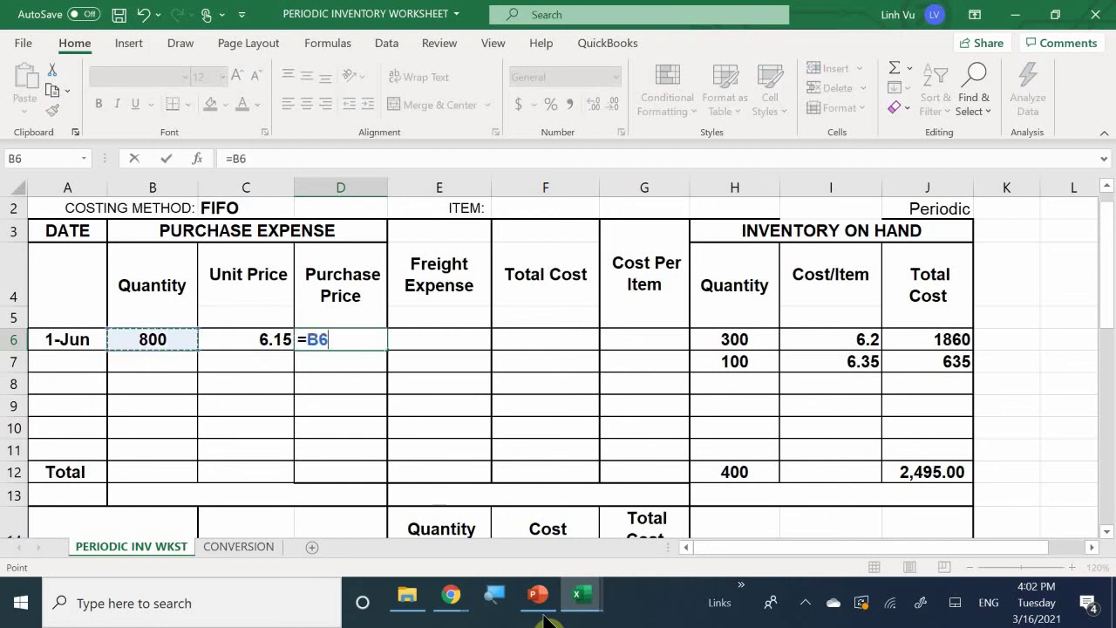
type("*")
key("Left")
key("Return")
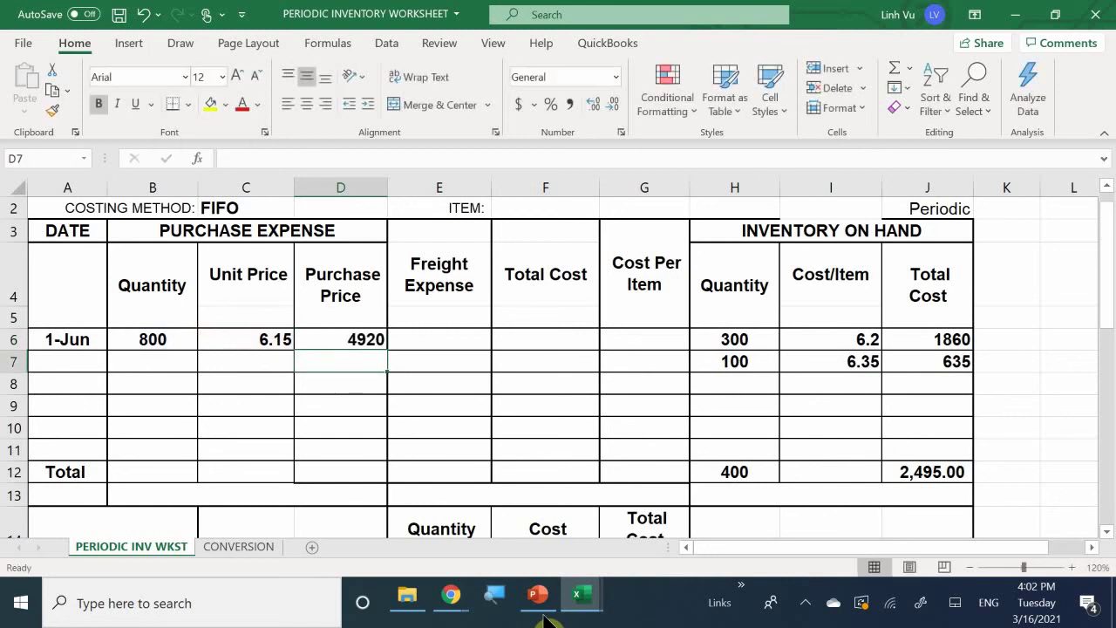
Enter a freight expense of 50 in E6 and apply comma style to the range C6:G12
key("Right")
key("Up")
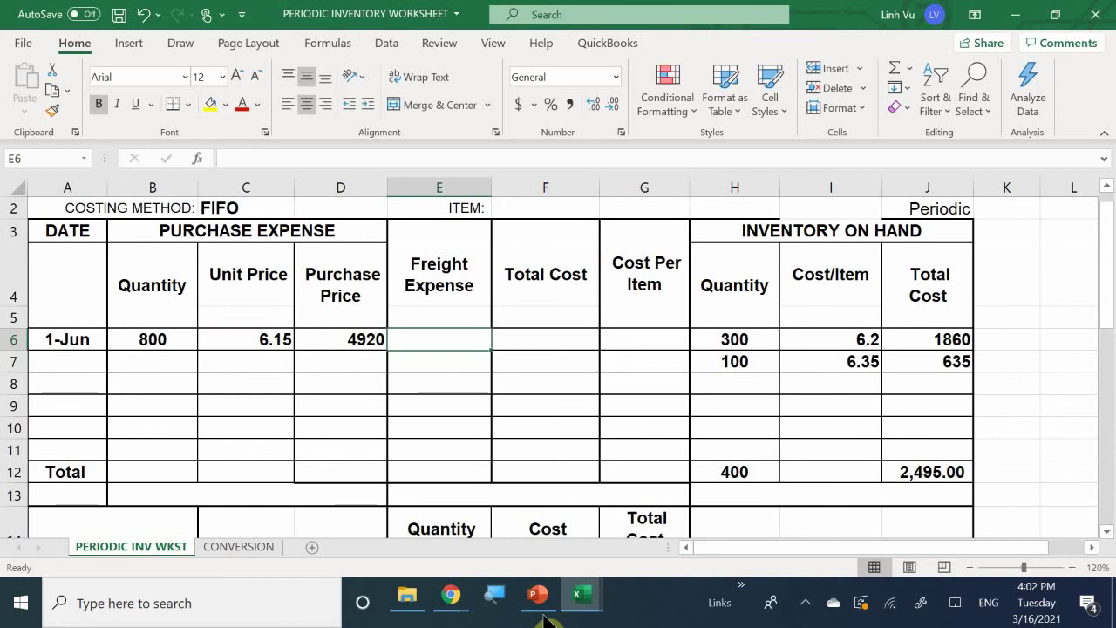
type("50")
key("Return")
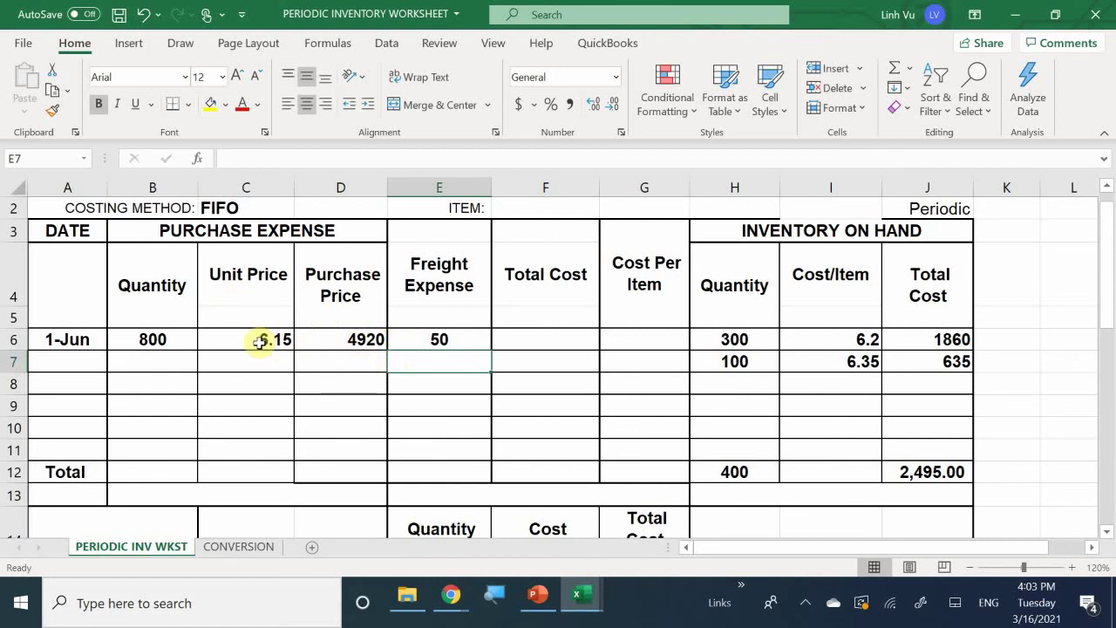
left_click_drag(260, 343, 634, 472)
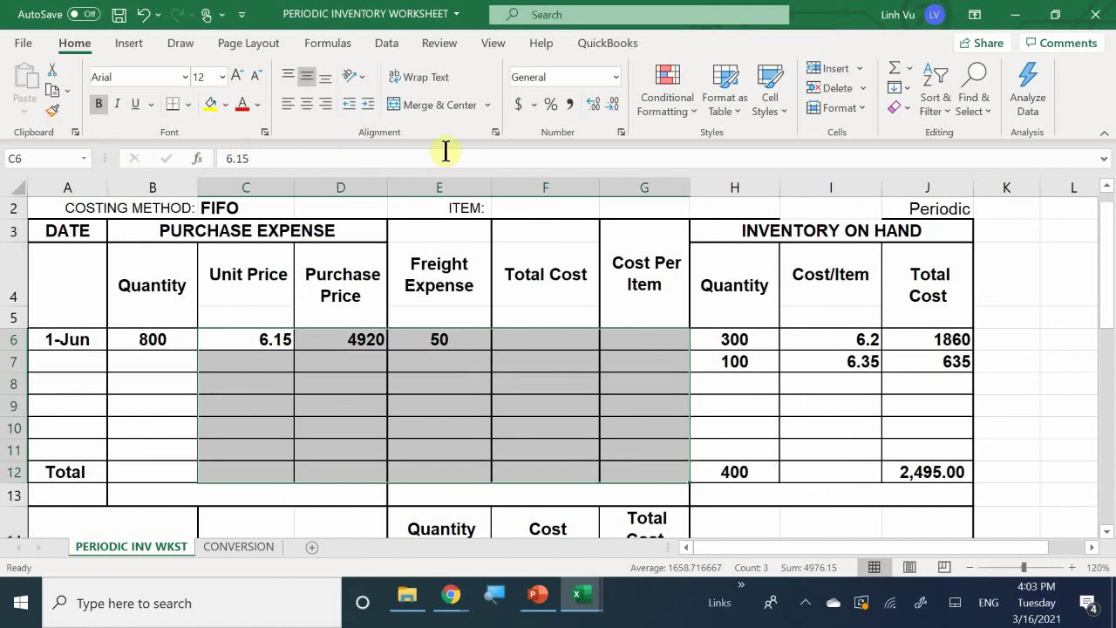
left_click(570, 102)
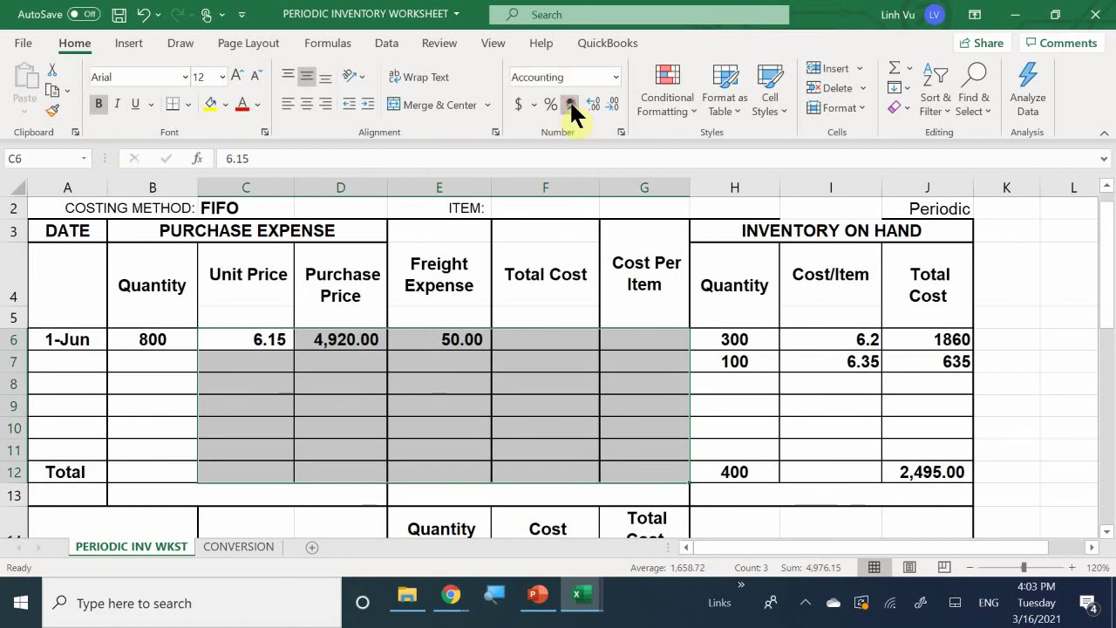
Calculate the June 1 total cost in F6 with the formula =D6+E6
left_click(530, 339)
type("=")
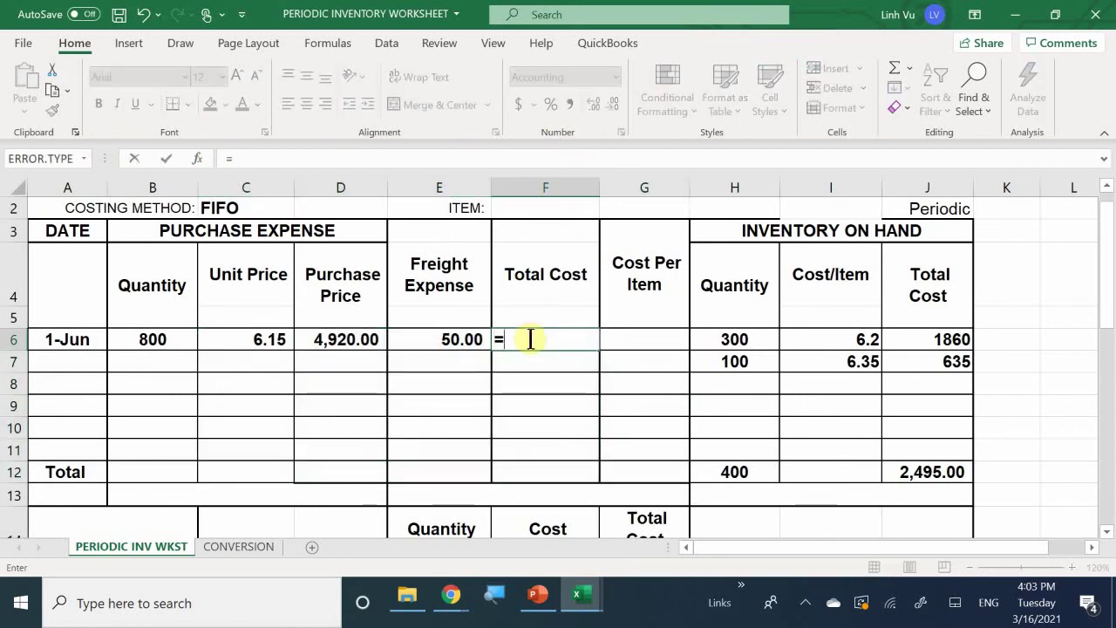
type("D6+E6")
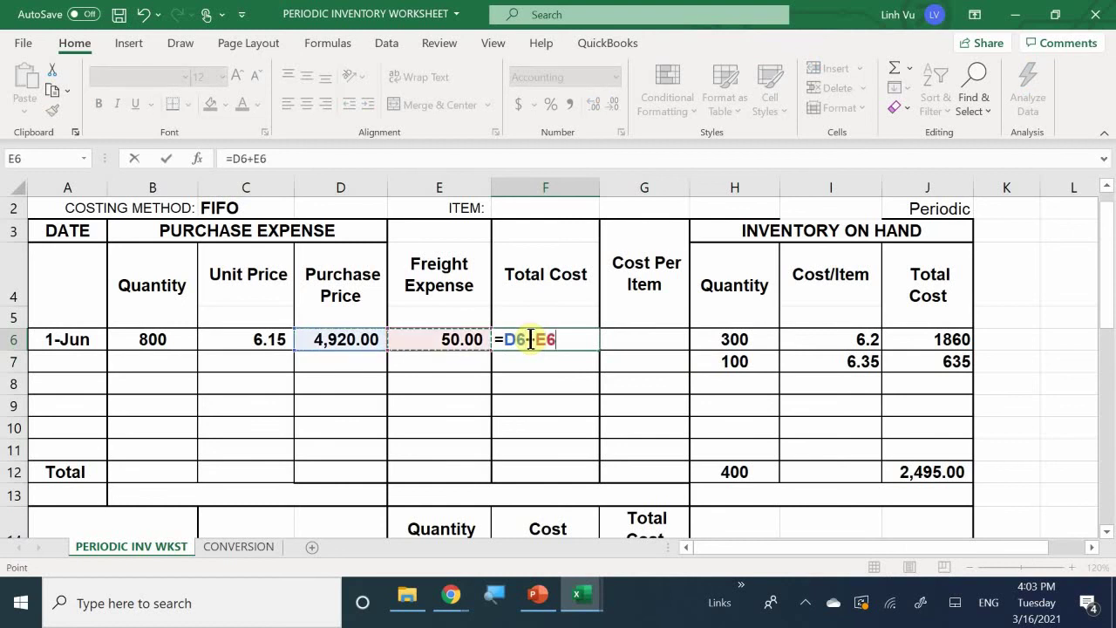
key("Return")
Calculate the June 1 cost per item in G6 by dividing total cost F6 by quantity B6
key("Up")
key("Right")
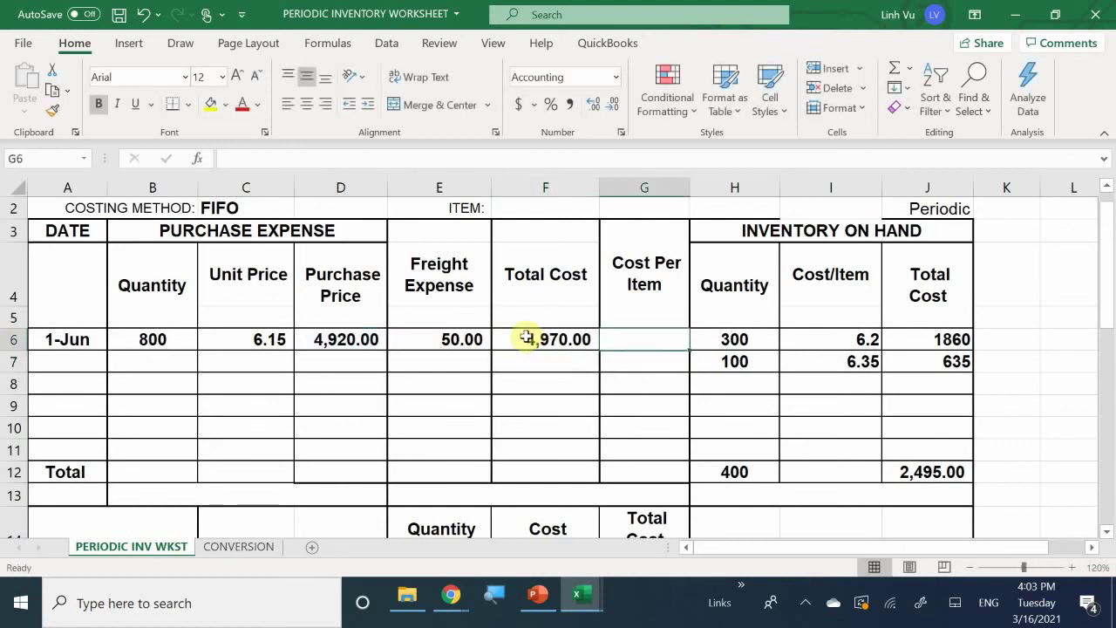
type("=F6/")
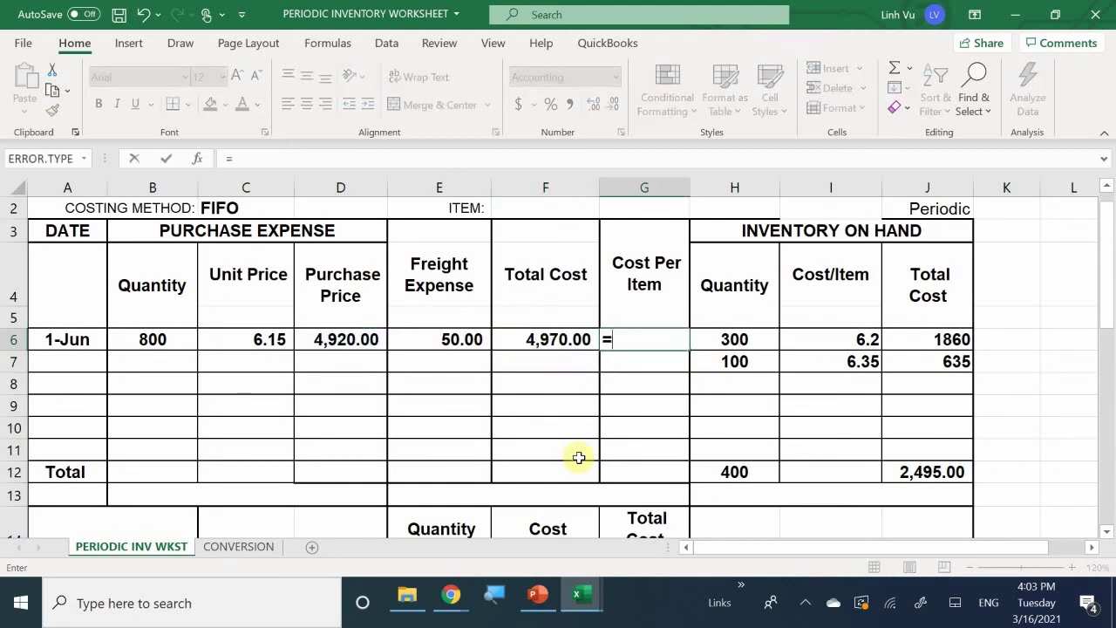
key("Left")
key("Left")
key("Left")
key("Left")
key("Left")
key("Left")
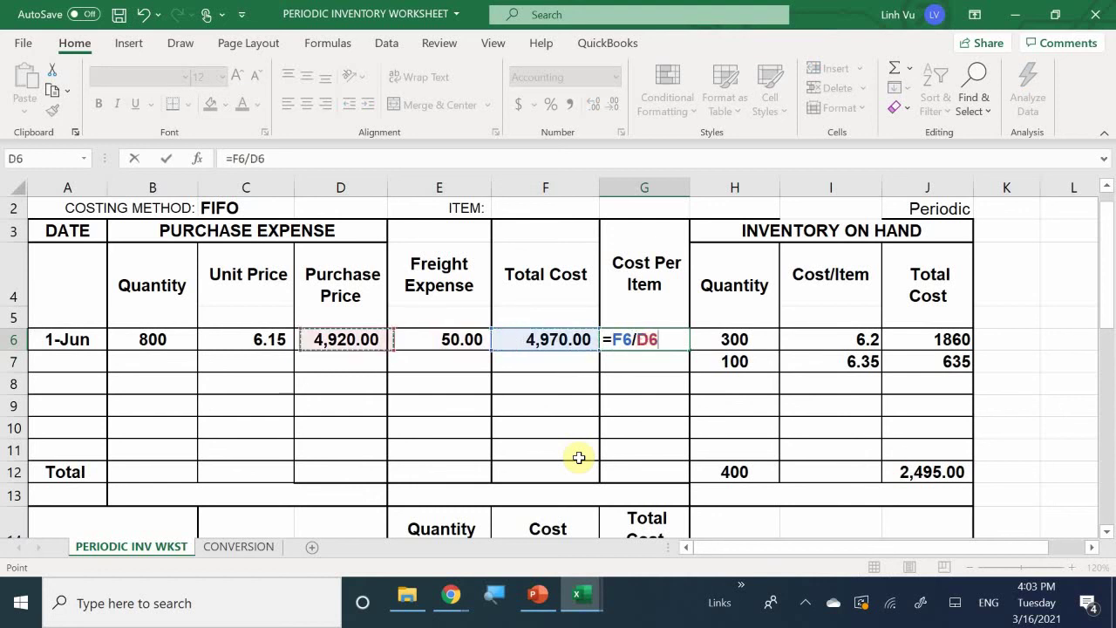
key("Right")
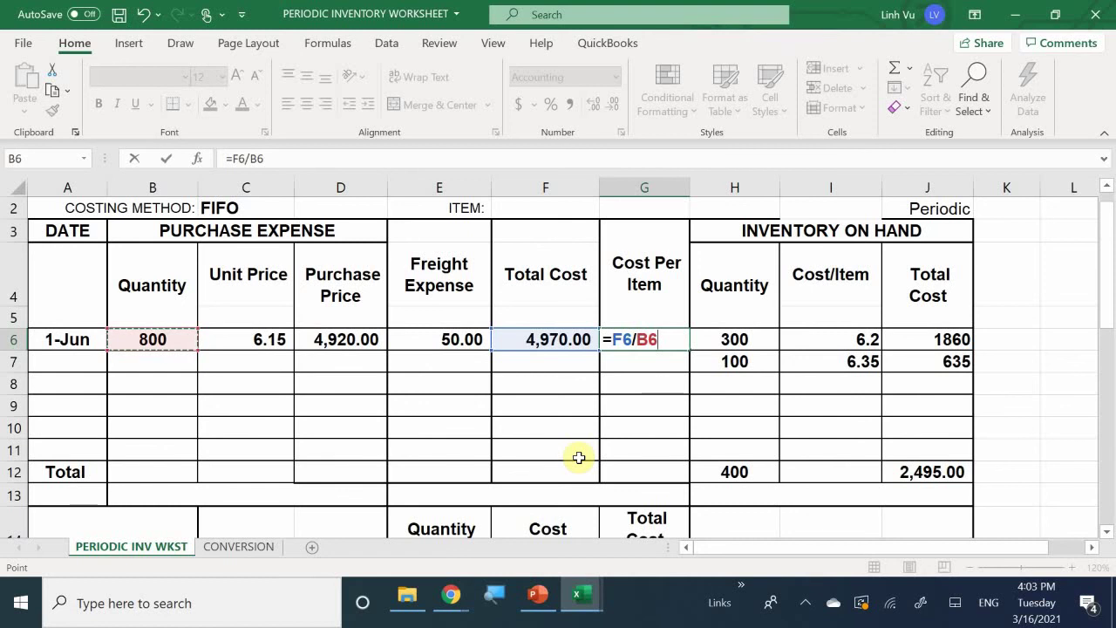
key("Return")
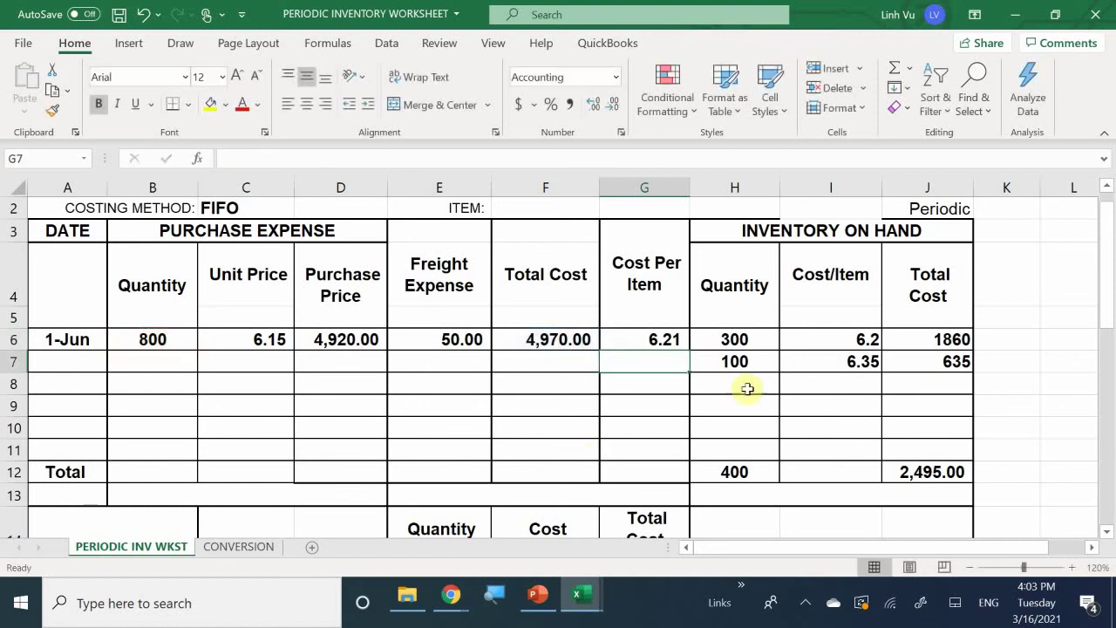
Increase the cost per item in G6 to five decimal places
left_click(671, 339)
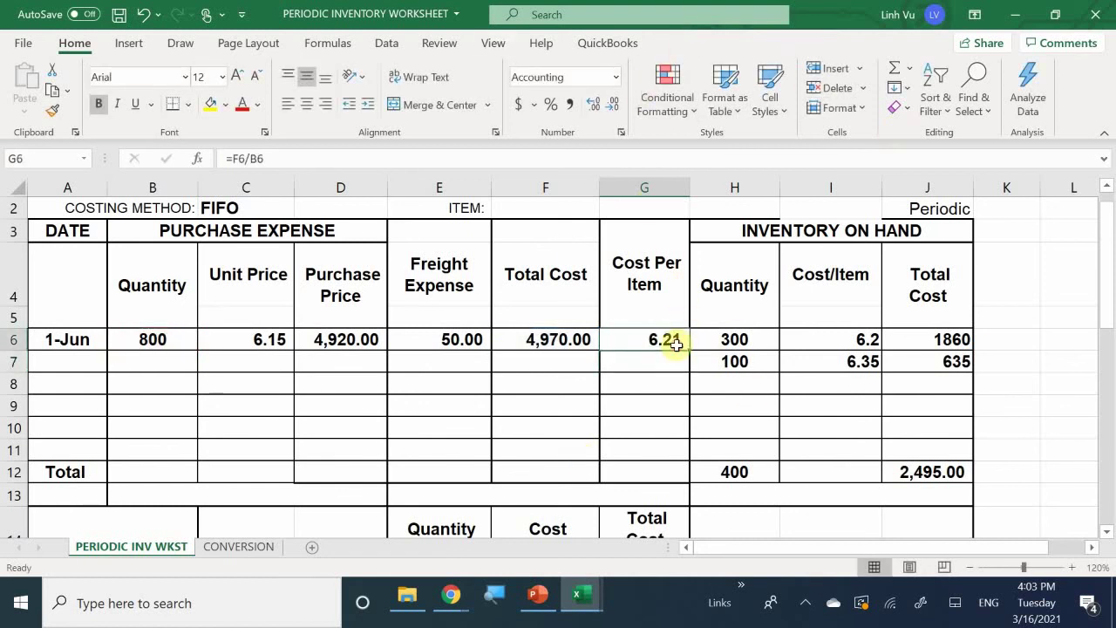
left_click(591, 108)
left_click(591, 108)
left_click(590, 108)
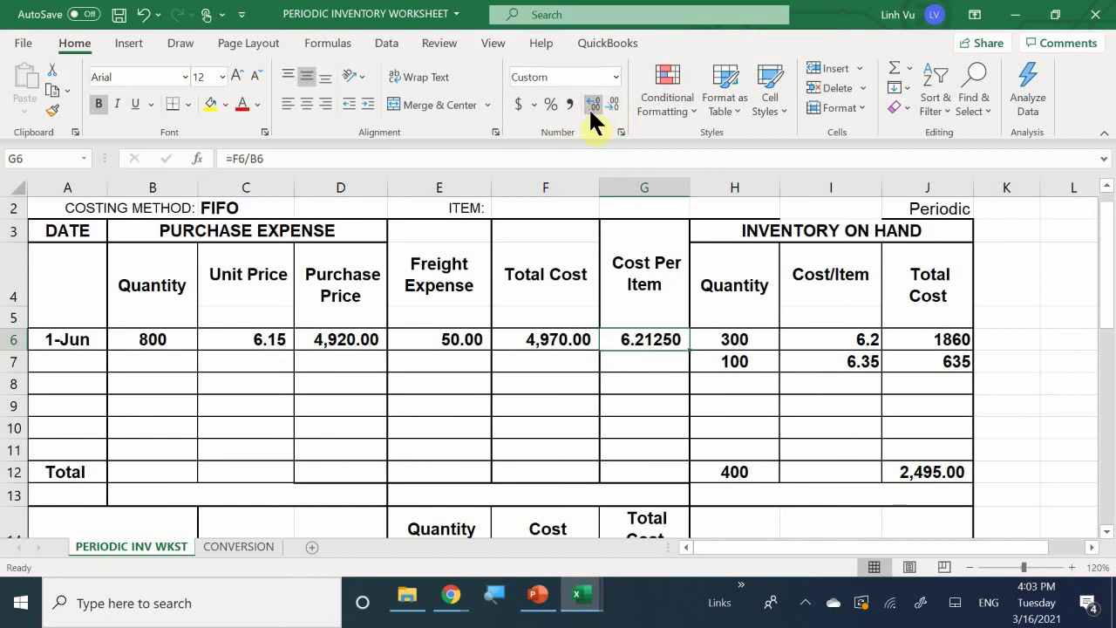
left_click(638, 403)
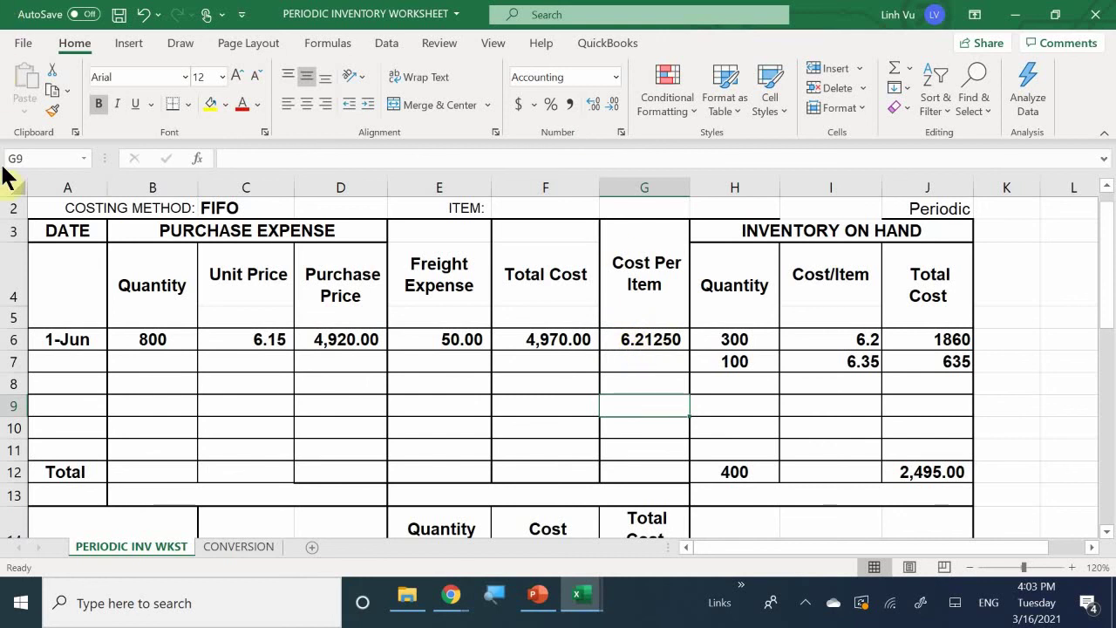
Enter the second purchase date 6/5 in cell A7
left_click(82, 362)
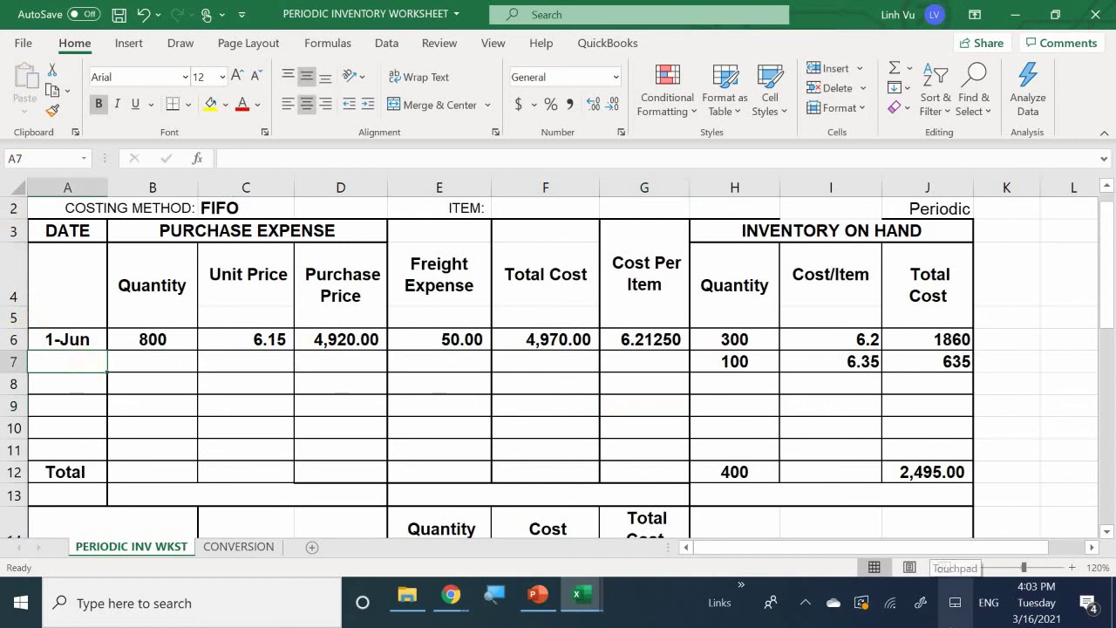
type("6")
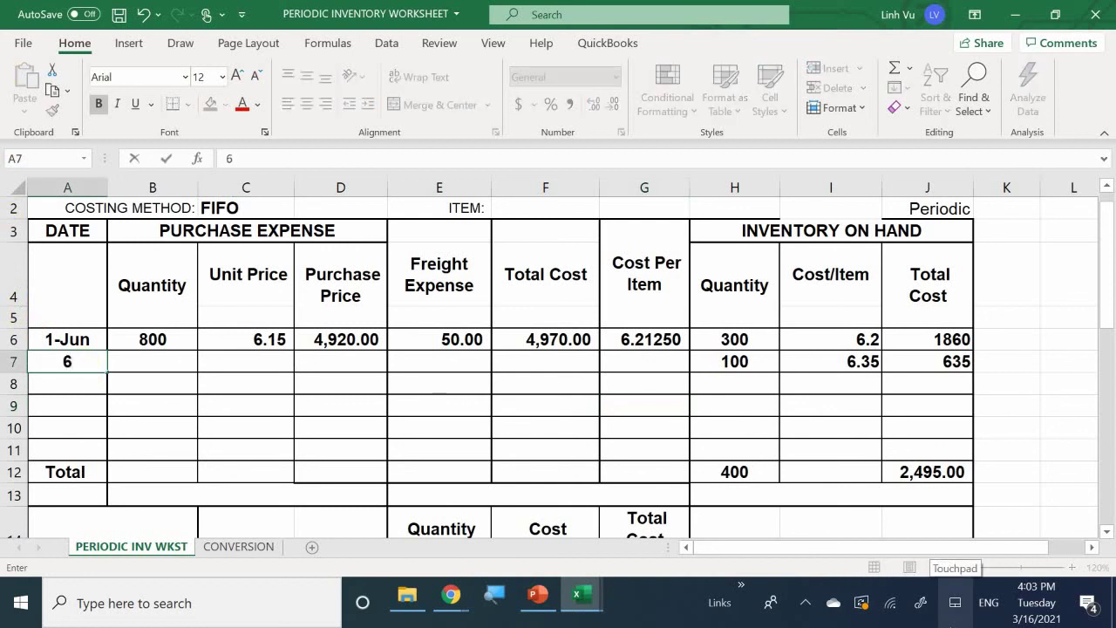
type("/5")
key("BackSpace")
type("/5")
key("Return")
Enter a quantity of 1200 in B7 and a unit price of 6 in C7 for the June 5 purchase
key("Up")
key("Right")
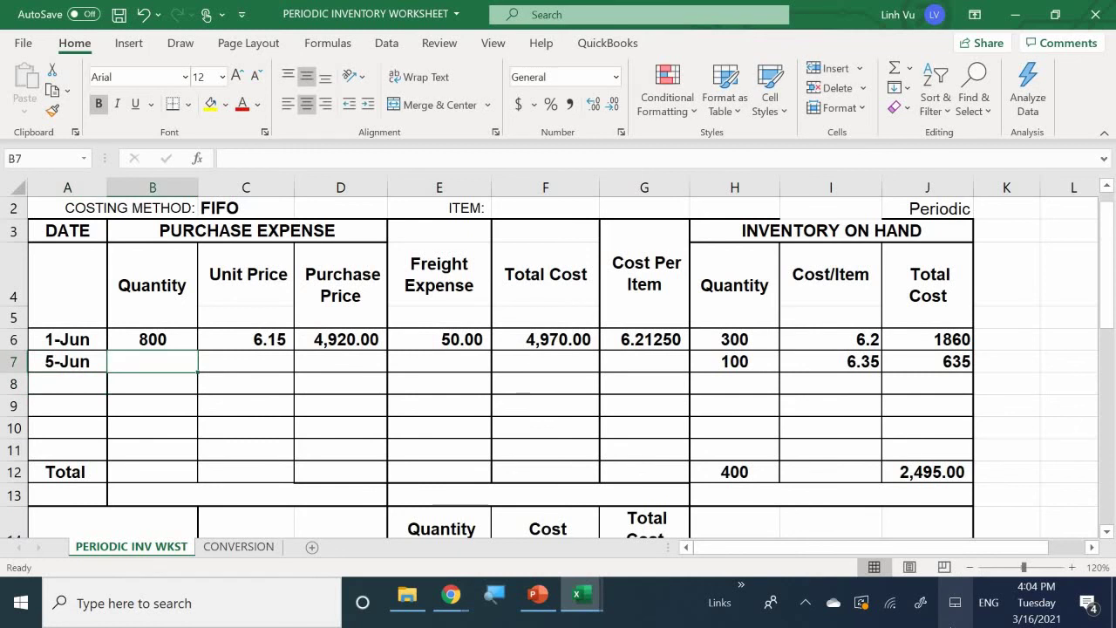
type("1200")
key("Return")
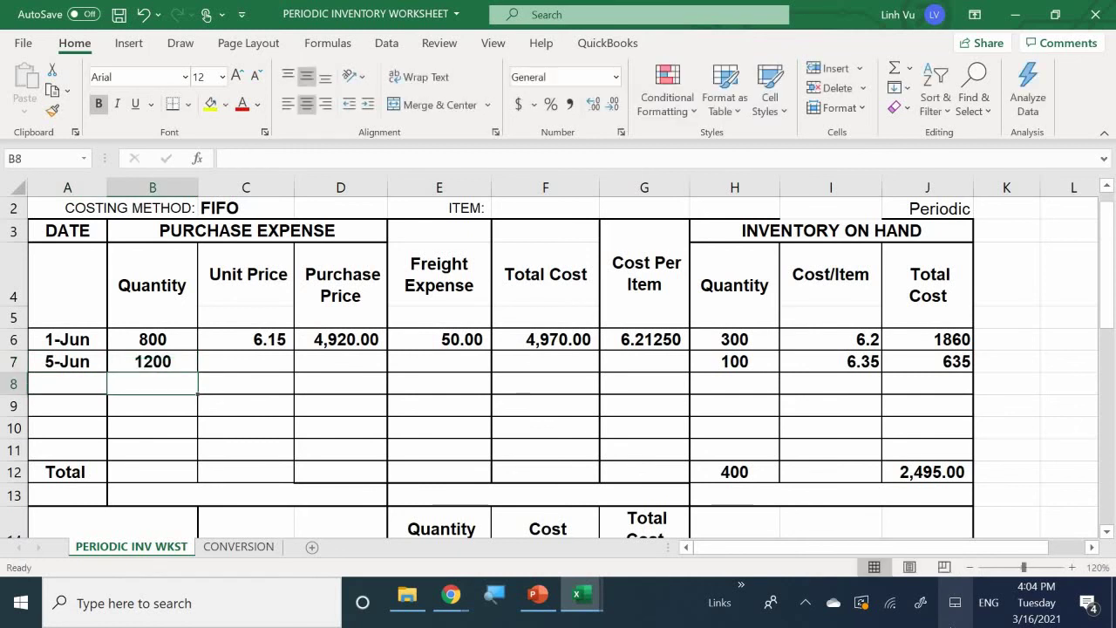
key("Up")
key("Right")
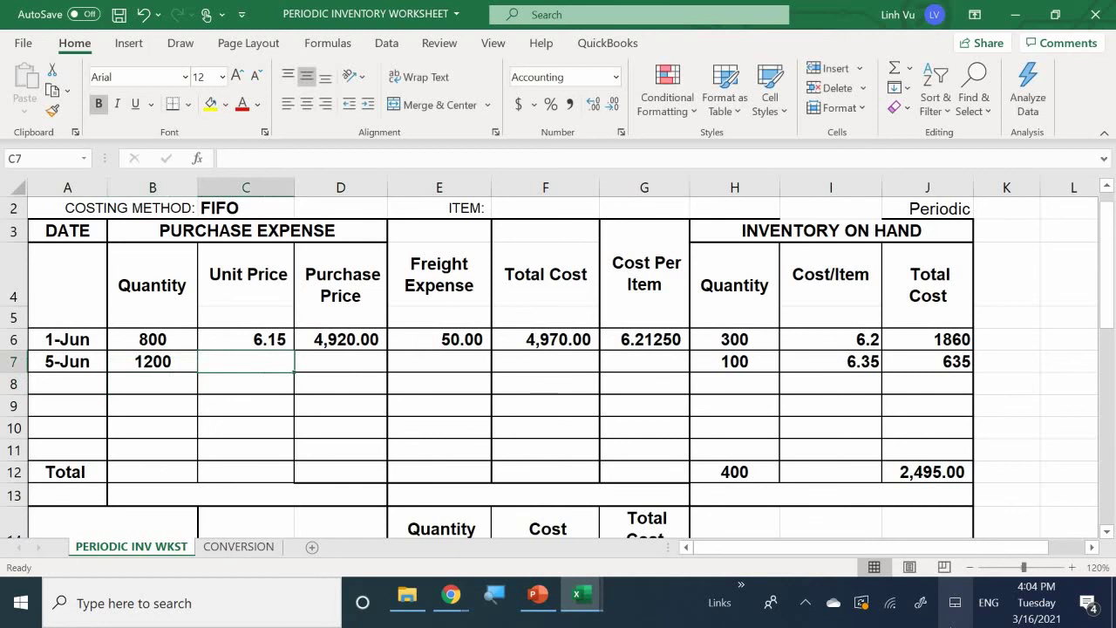
type("6")
key("Return")
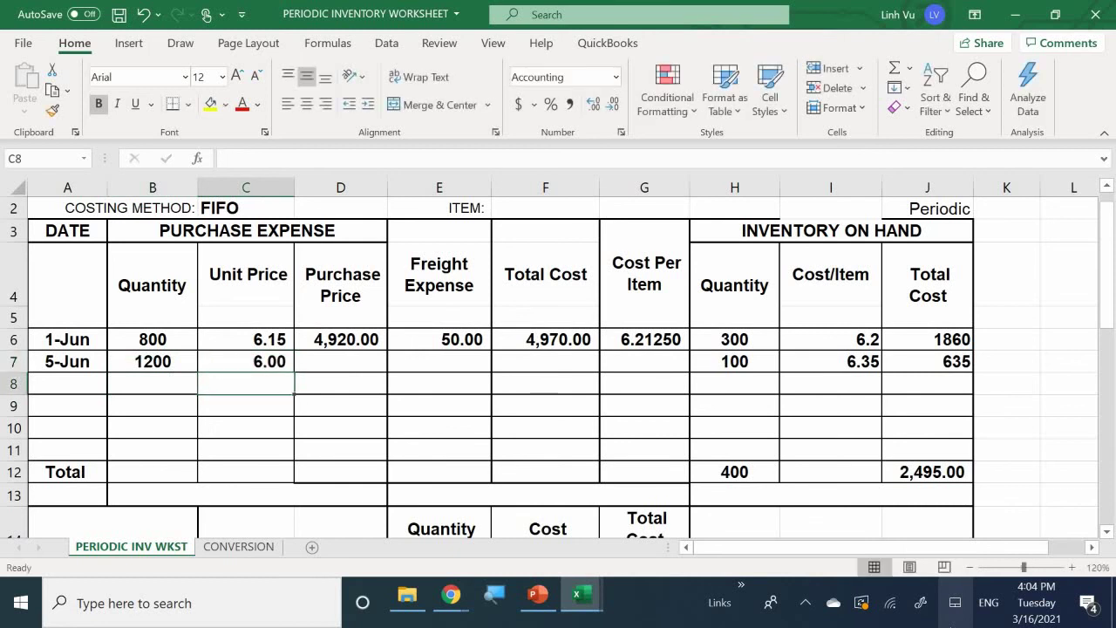
Calculate the June 5 purchase price in D7 with the formula =B7*C7
left_click(340, 361)
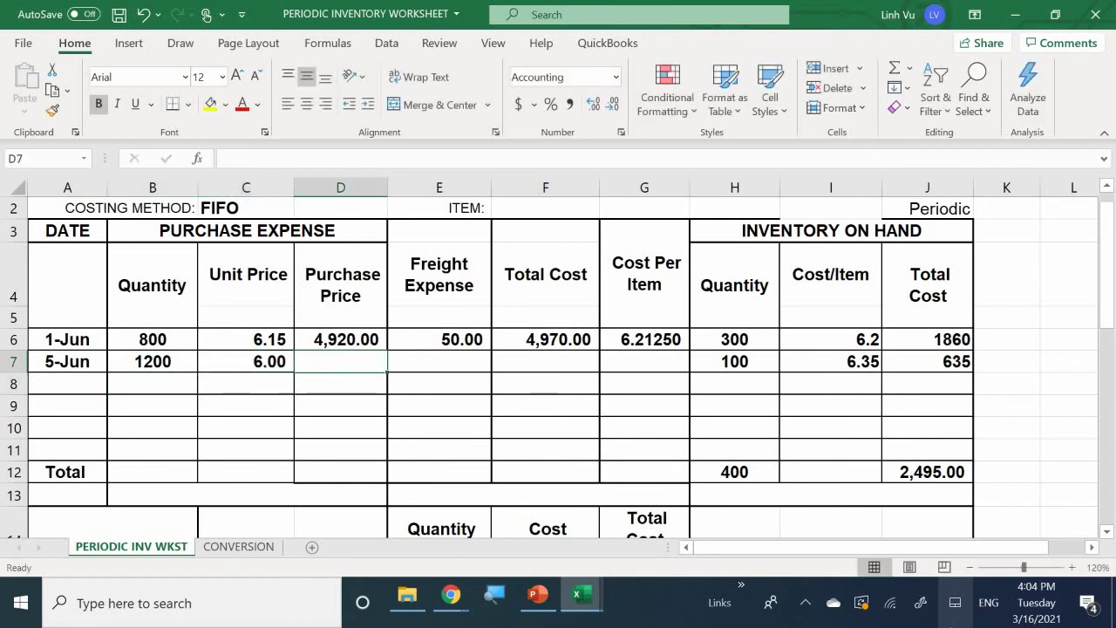
type("=")
key("Left")
key("Left")
type("*")
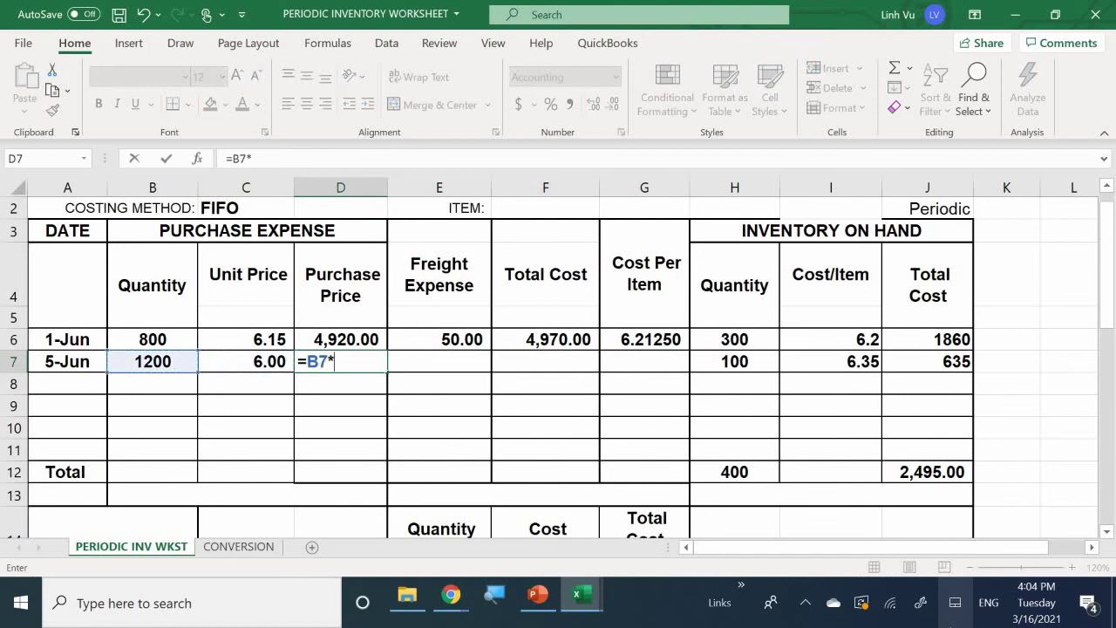
key("Left")
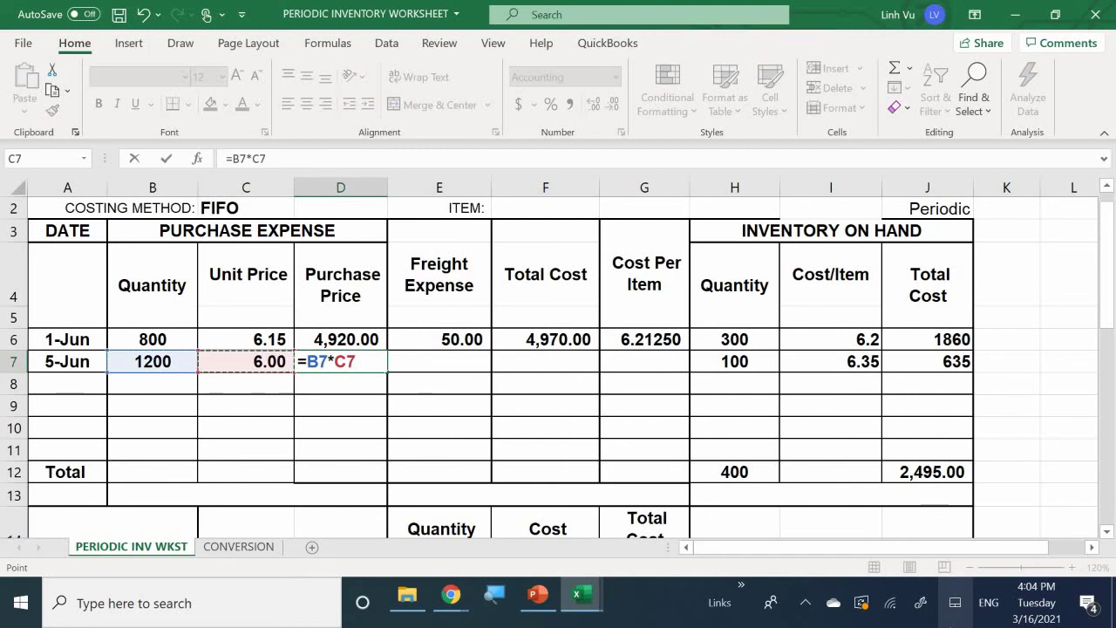
key("Return")
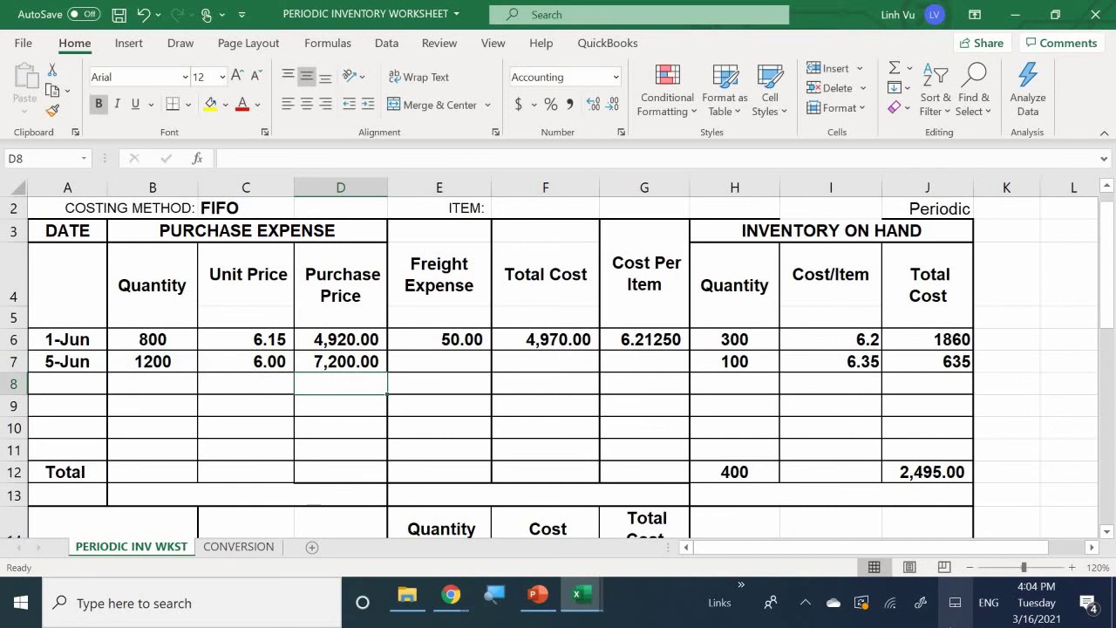
Enter a freight expense of 120 in E7 for the June 5 purchase
key("Right")
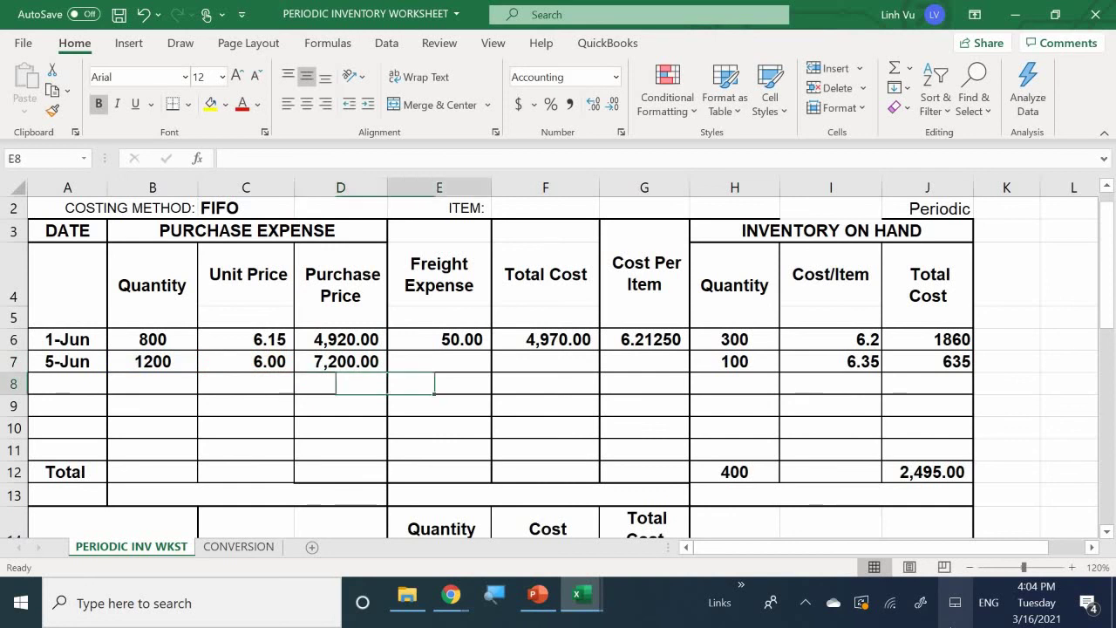
key("Up")
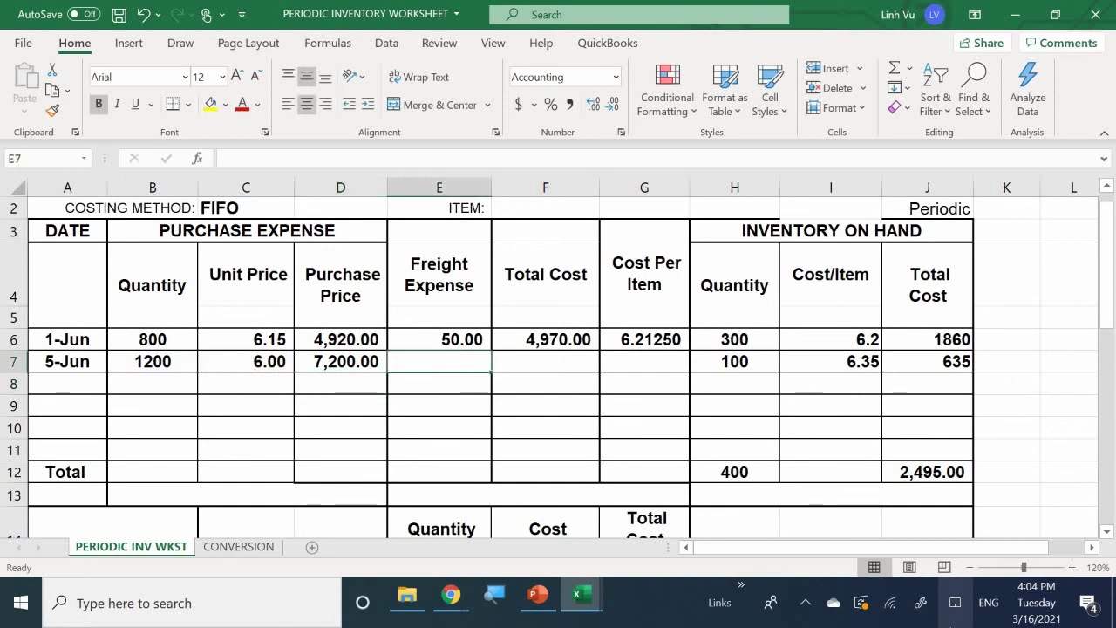
type("120")
key("Return")
Calculate the June 5 total cost in F7 with the formula =D7+E7
key("Right")
key("Up")
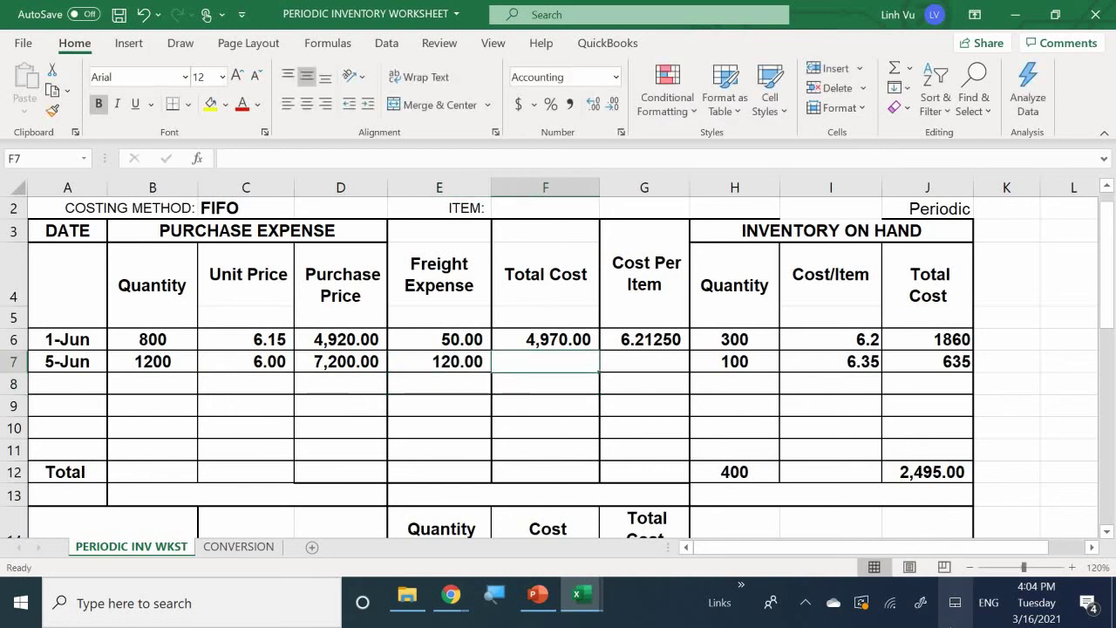
type("=")
key("Left")
key("Left")
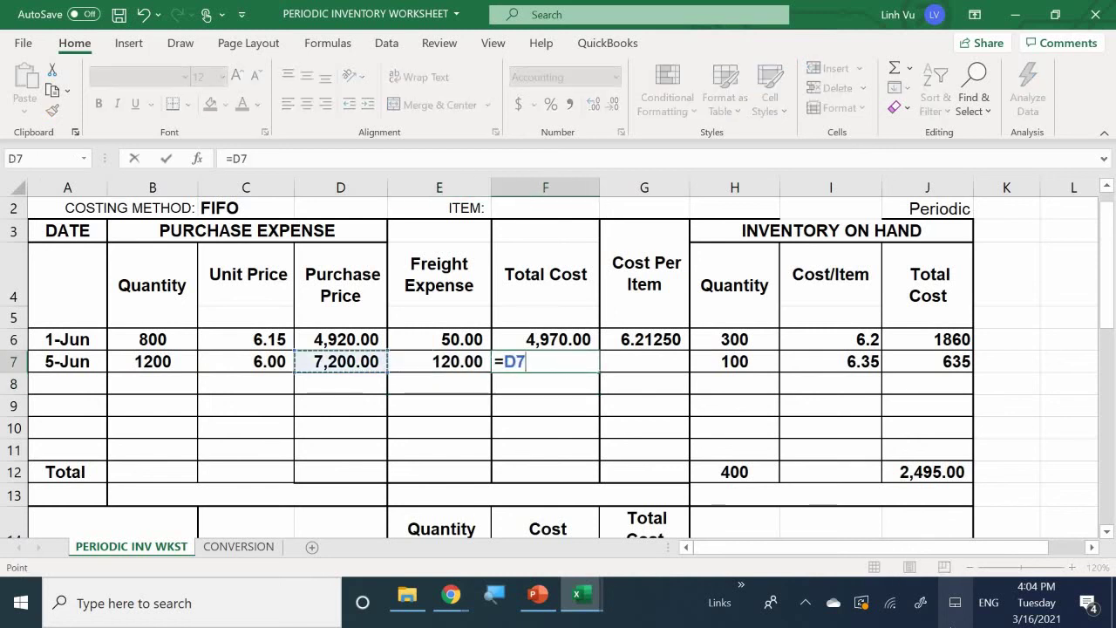
type("+")
key("Left")
key("Return")
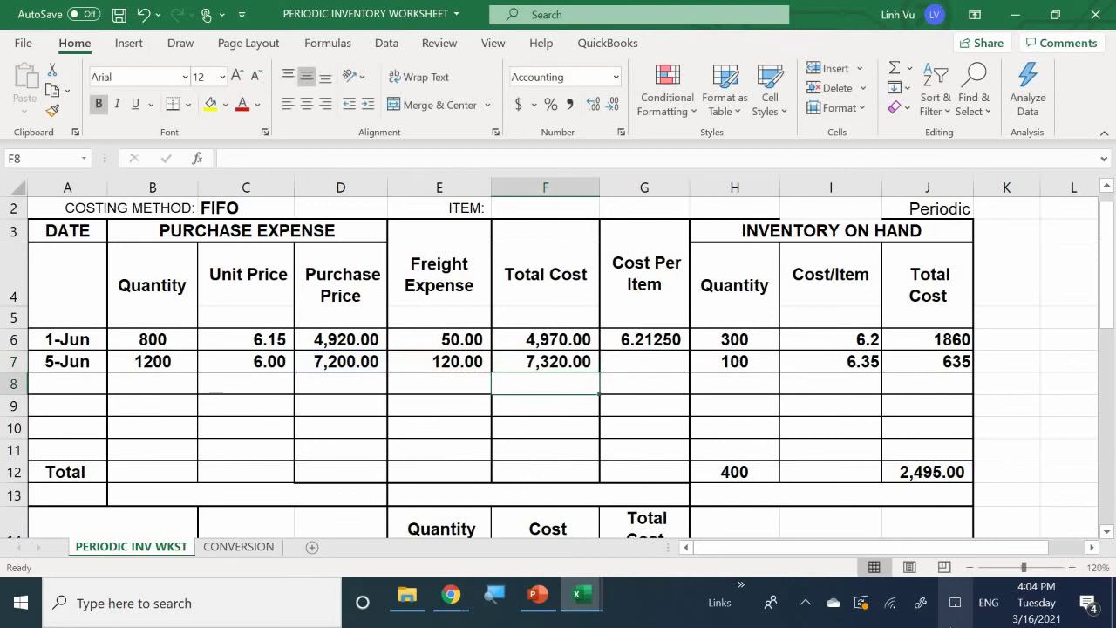
Calculate the June 5 cost per item in G7 with the formula =F7/B7
key("Right")
key("Up")
type("=")
key("Left")
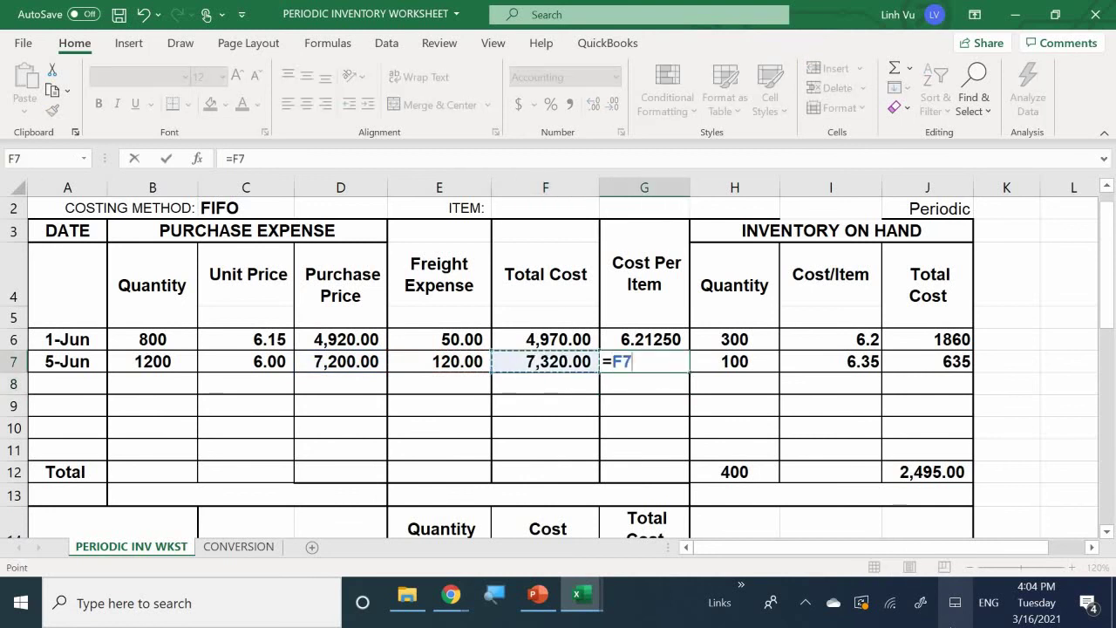
type("/")
key("Left")
key("Left")
key("Left")
key("Left")
key("Left")
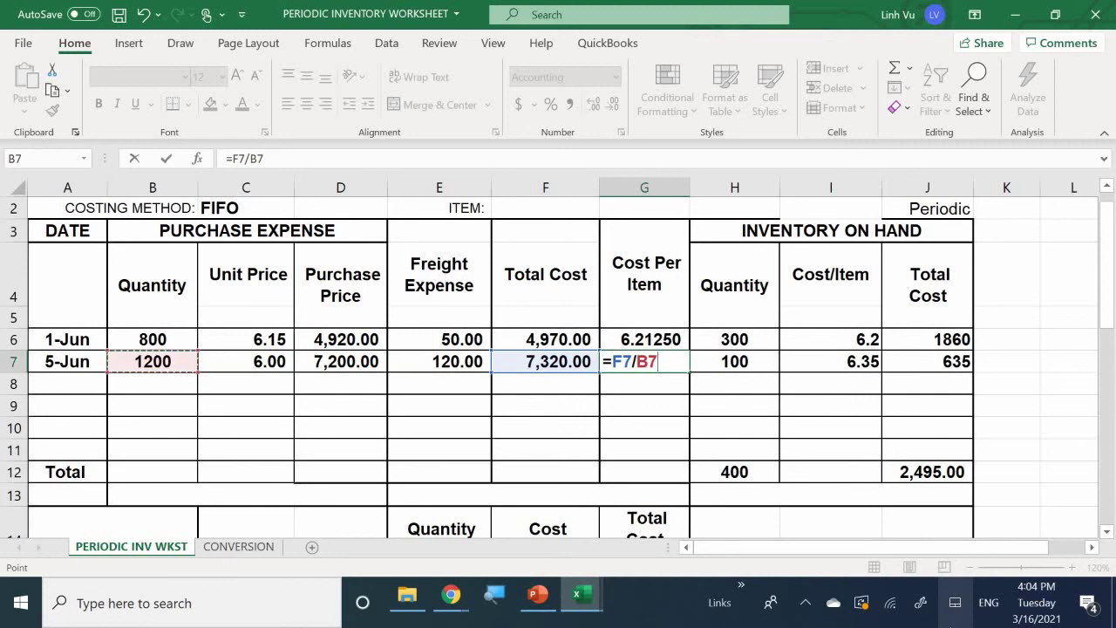
key("Return")
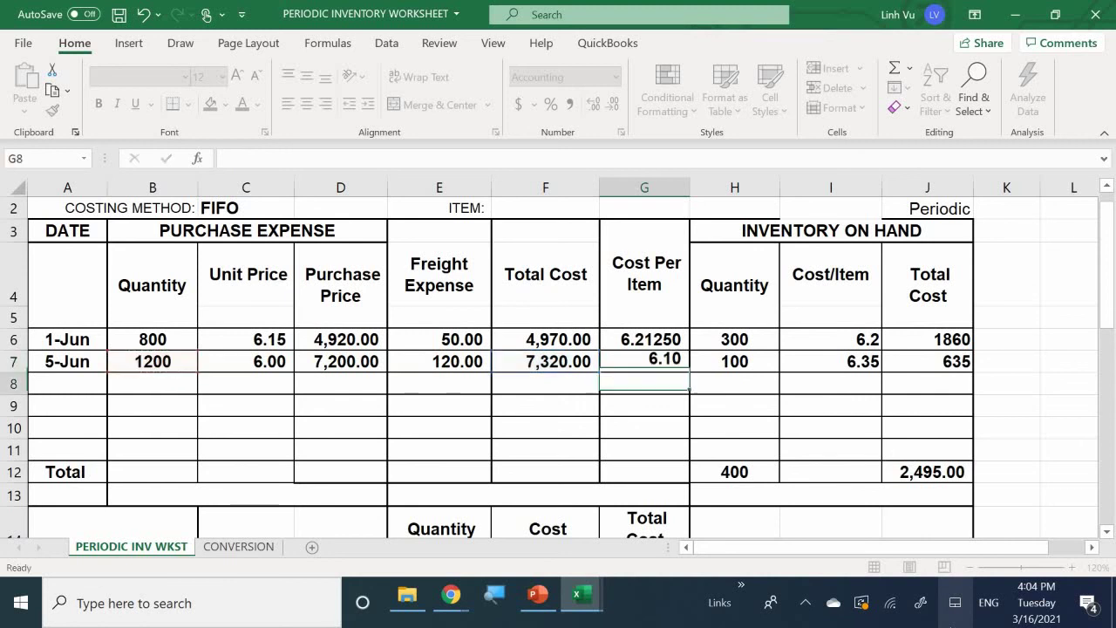
Increase the cost per item cells G6:G11 to six decimal places
left_click(658, 362)
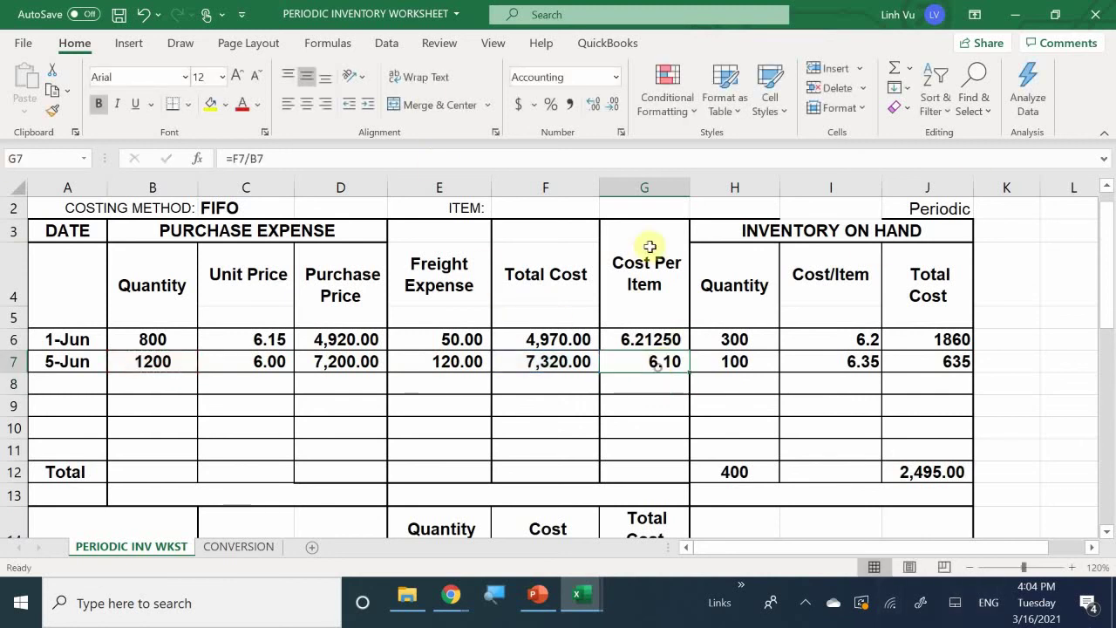
left_click(592, 106)
left_click(592, 106)
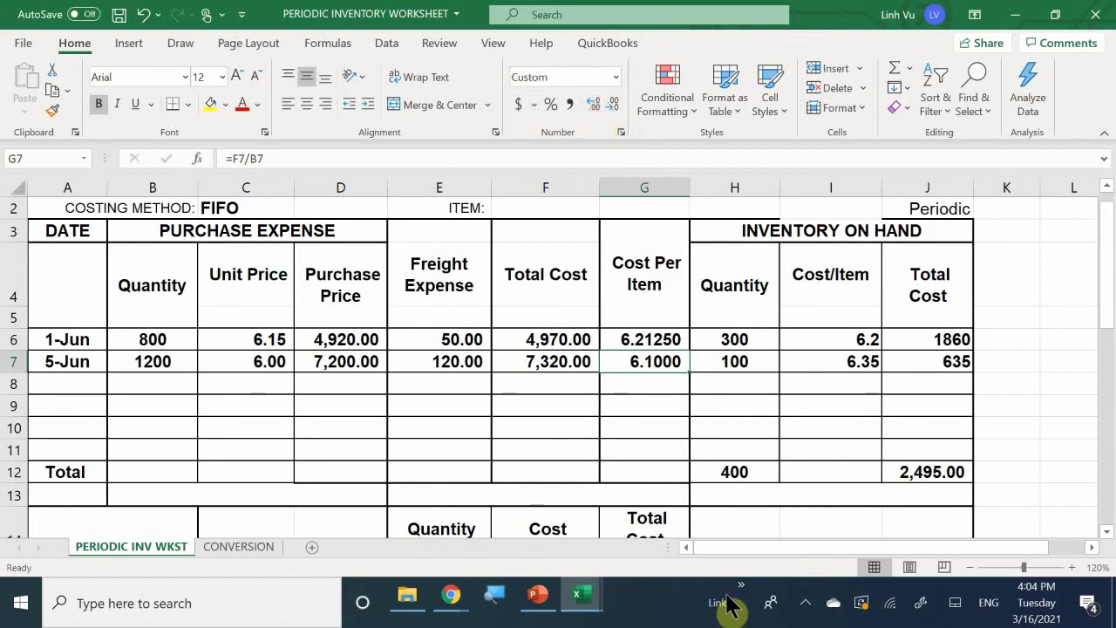
left_click_drag(610, 342, 657, 456)
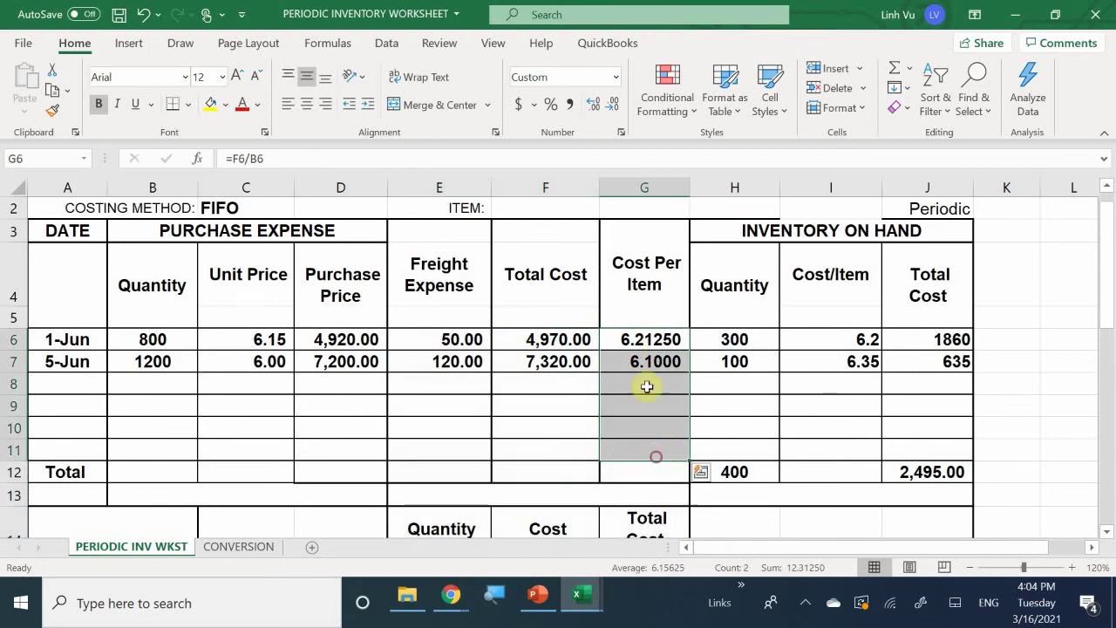
left_click(592, 104)
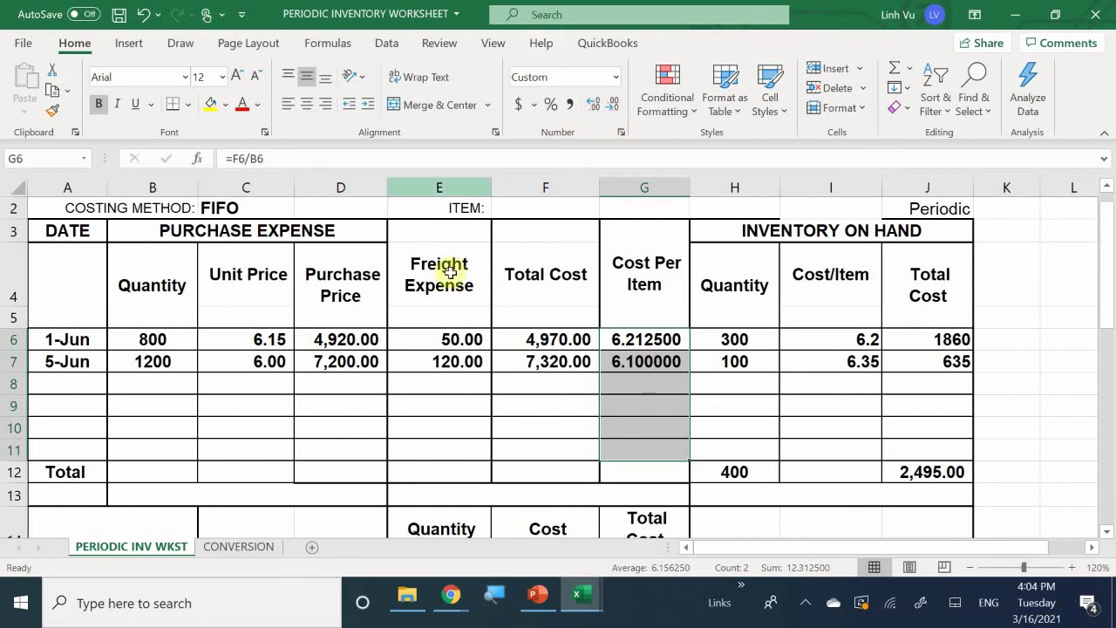
left_click(577, 362)
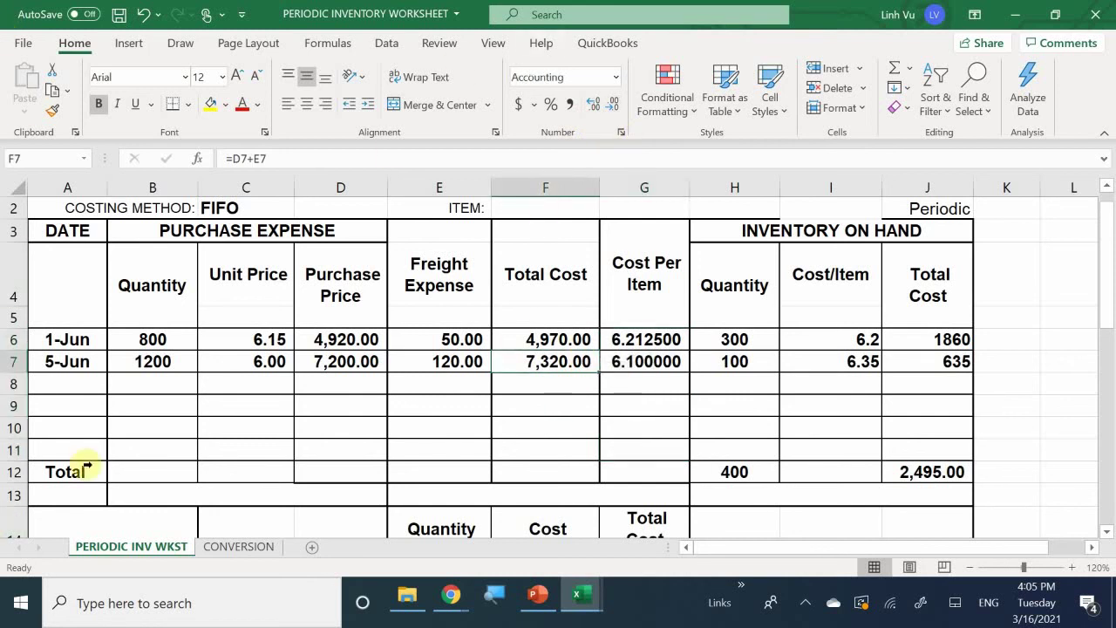
Enter the third purchase date 6/15 in cell A8
left_click(58, 382)
key("F2")
type("6/")
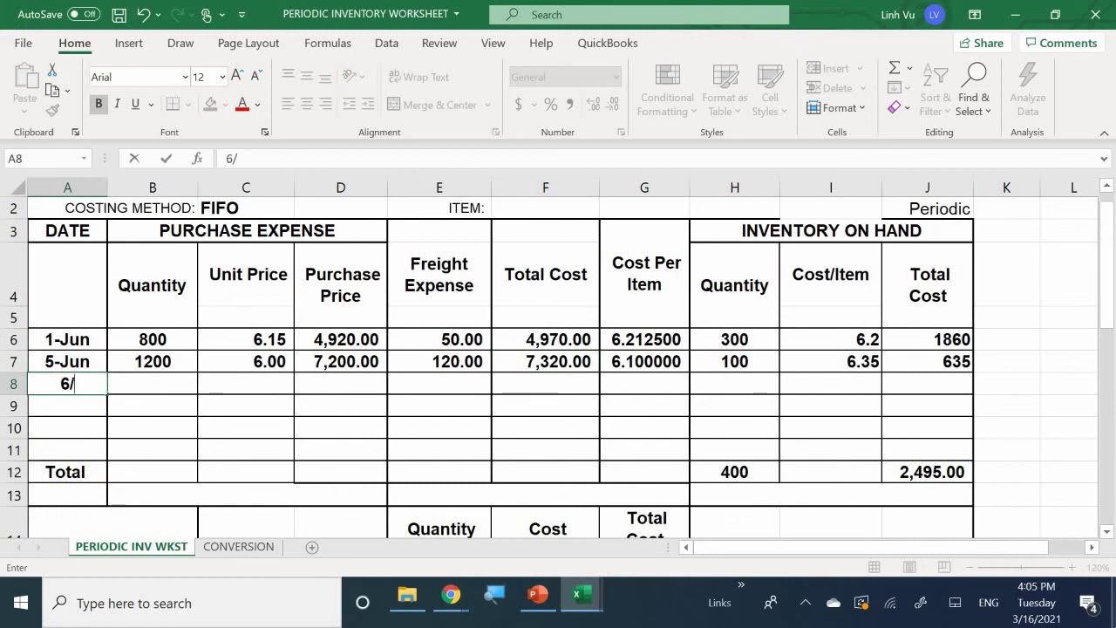
type("15")
key("Tab")
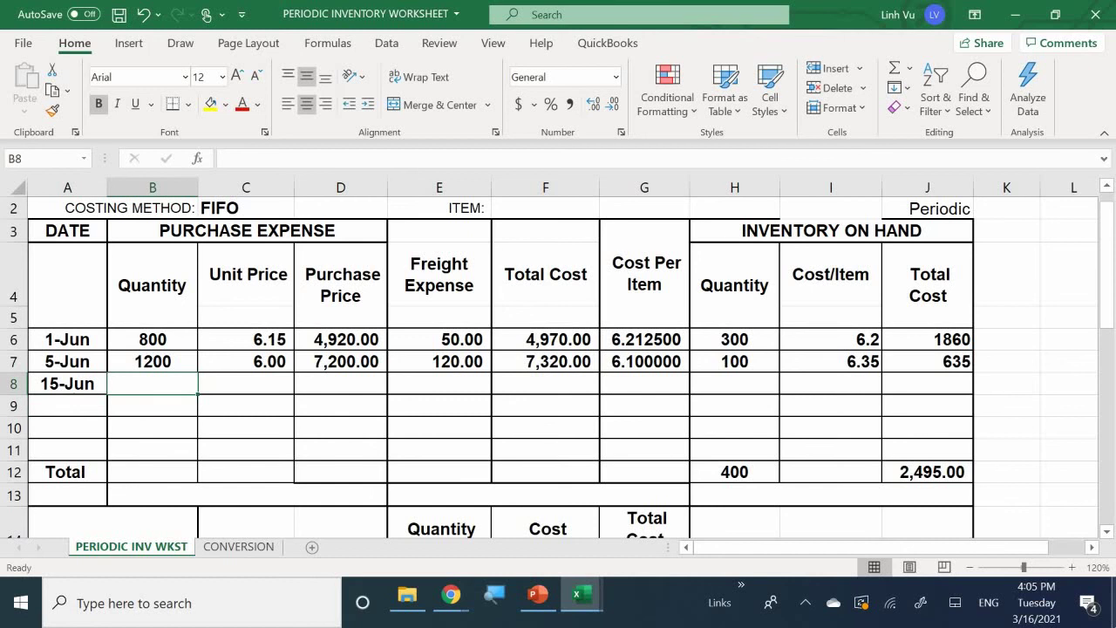
Enter a quantity of 450 in B8 and a unit price of 6.25 in C8 for the June 15 purchase
type("450")
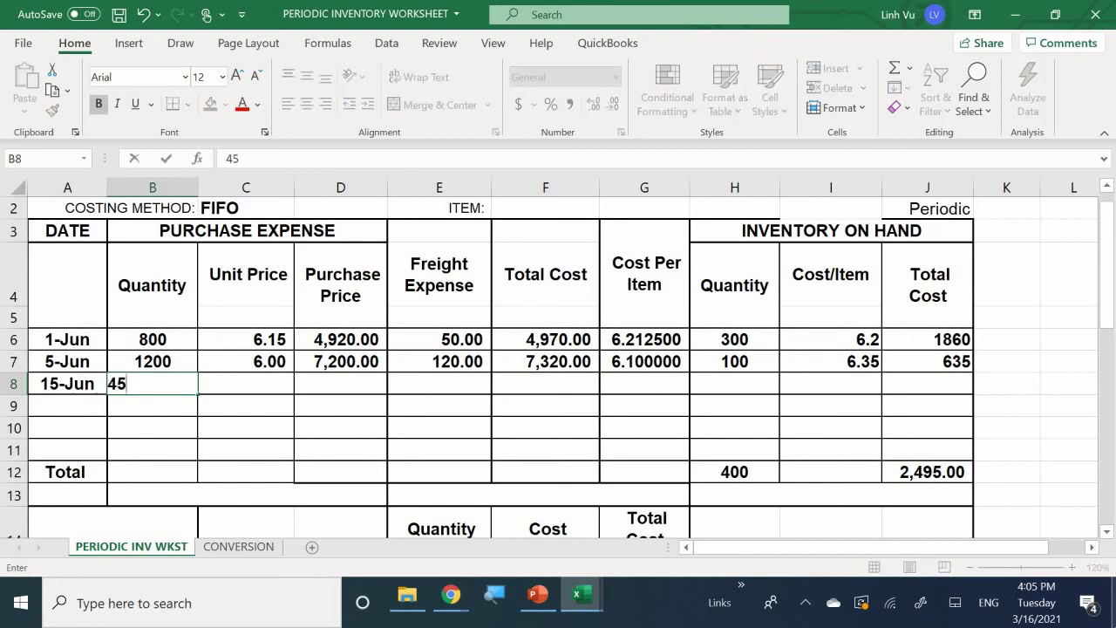
key("Return")
left_click(245, 382)
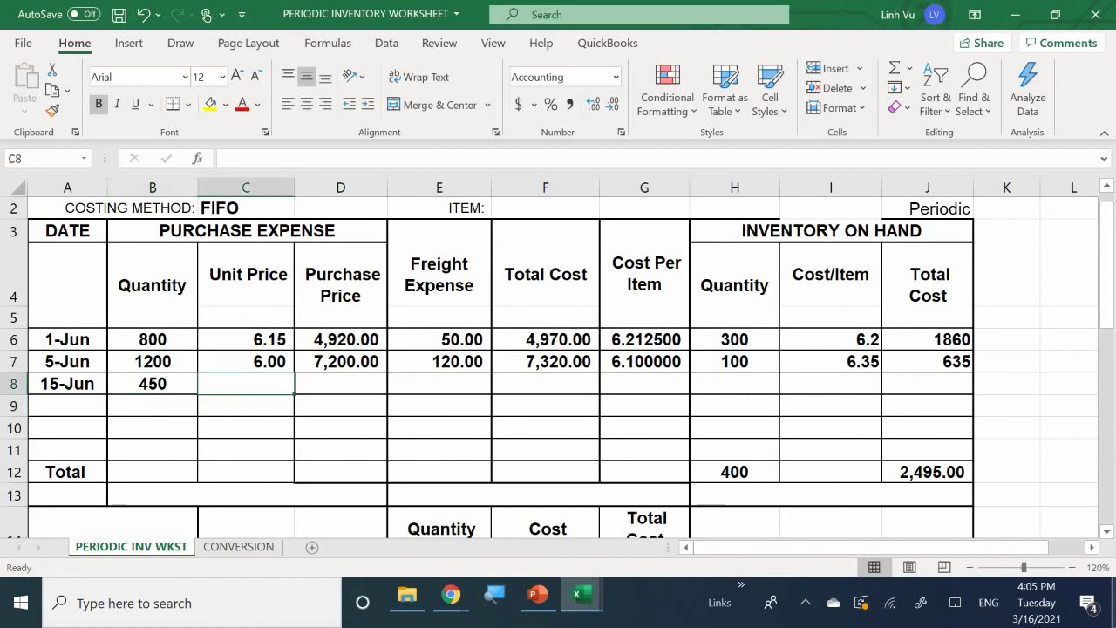
type("6.25")
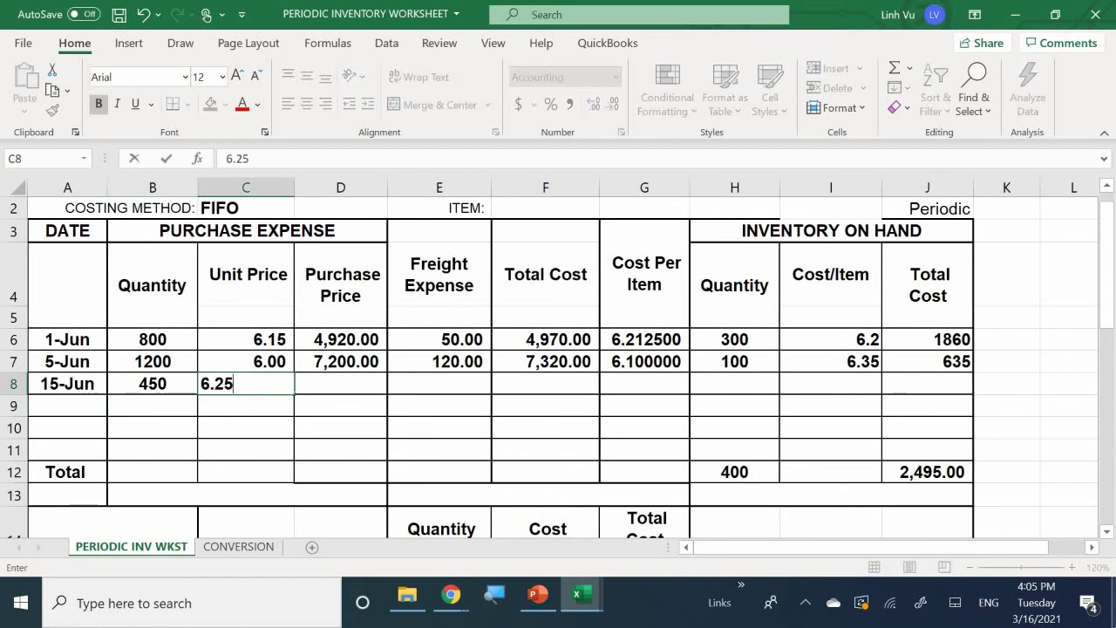
key("Return")
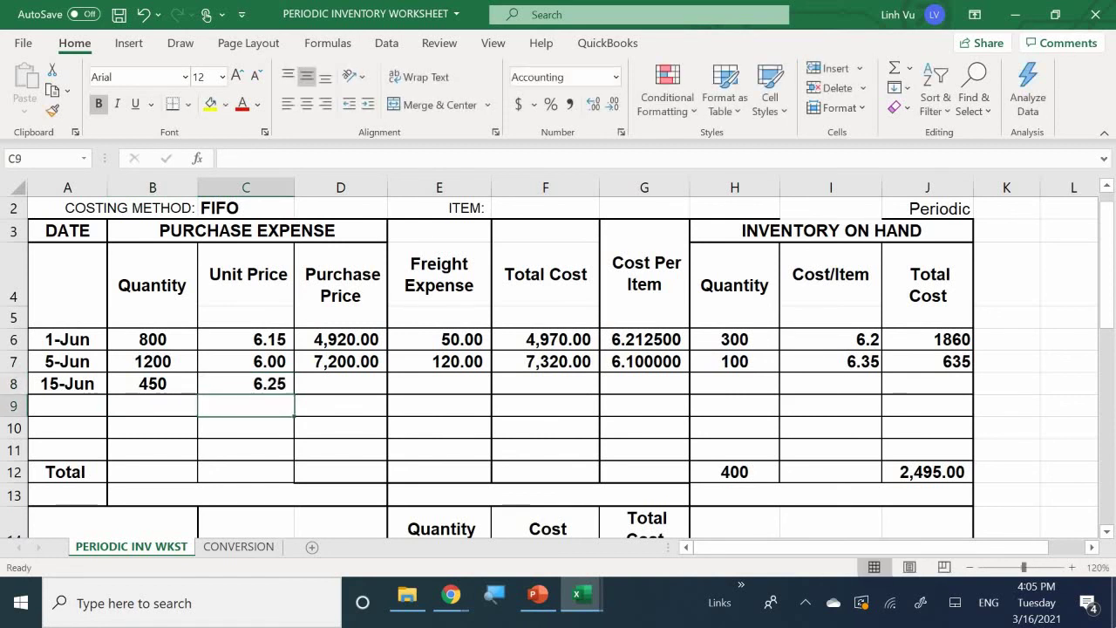
Calculate the June 15 purchase price in D8 with the formula =B8*C8
left_click(340, 383)
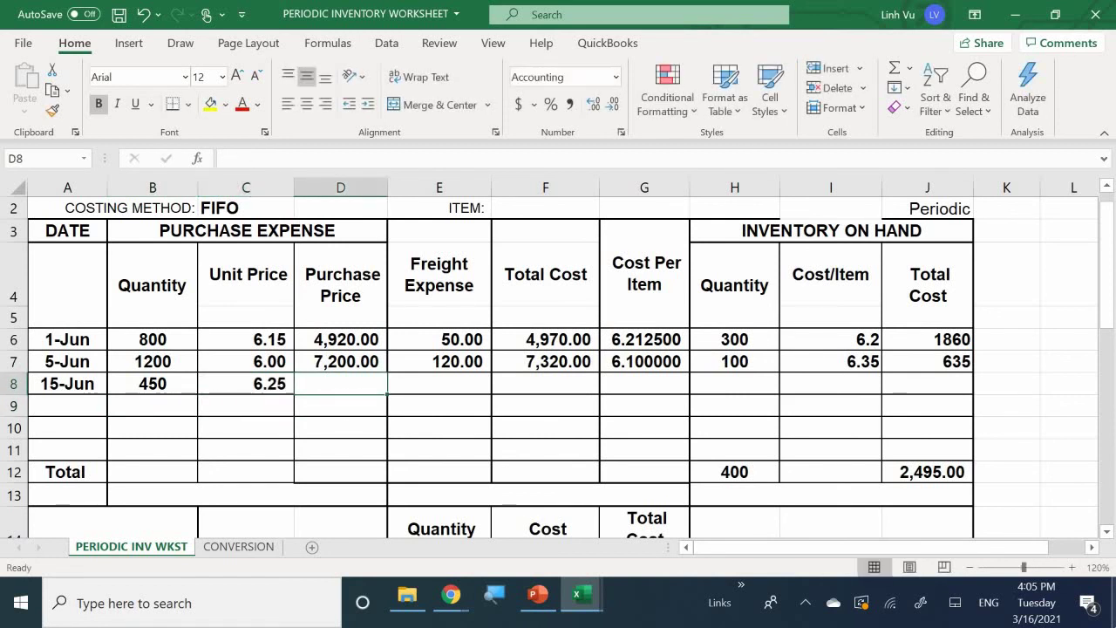
type("=")
key("Left")
key("Left")
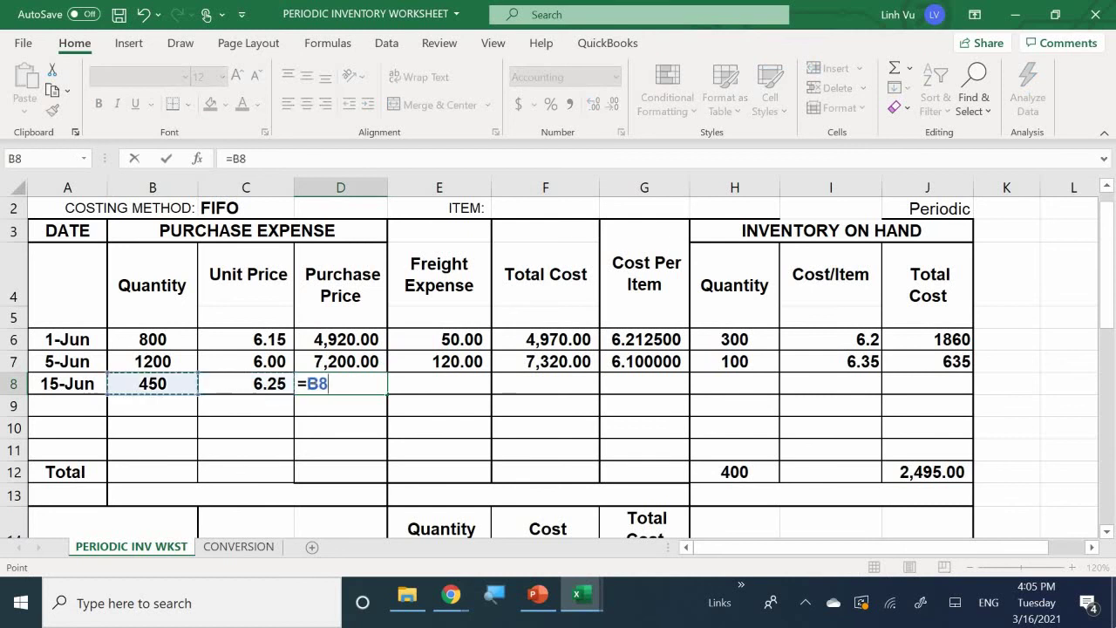
type("*")
key("Left")
key("Return")
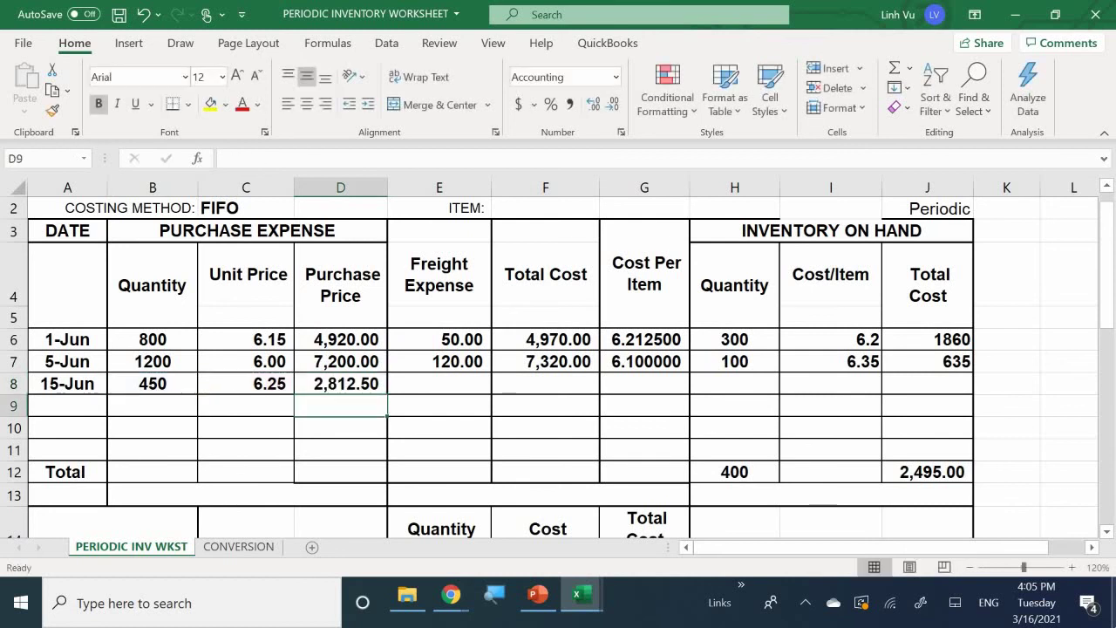
Enter a freight expense of 25 in E8 for the June 15 purchase
key("Right")
key("Up")
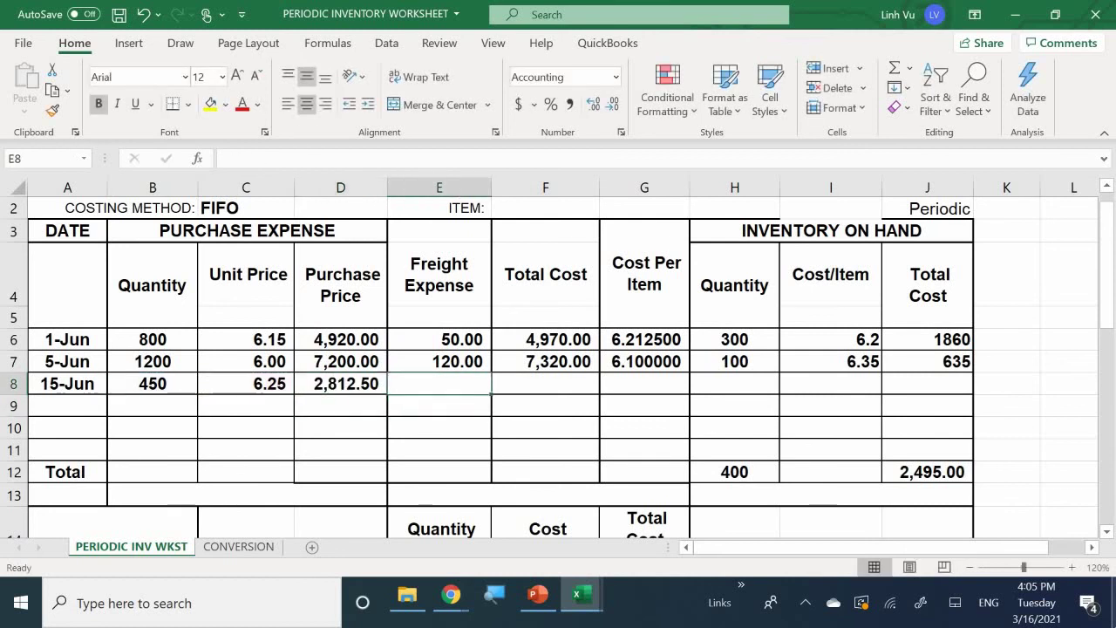
type("25")
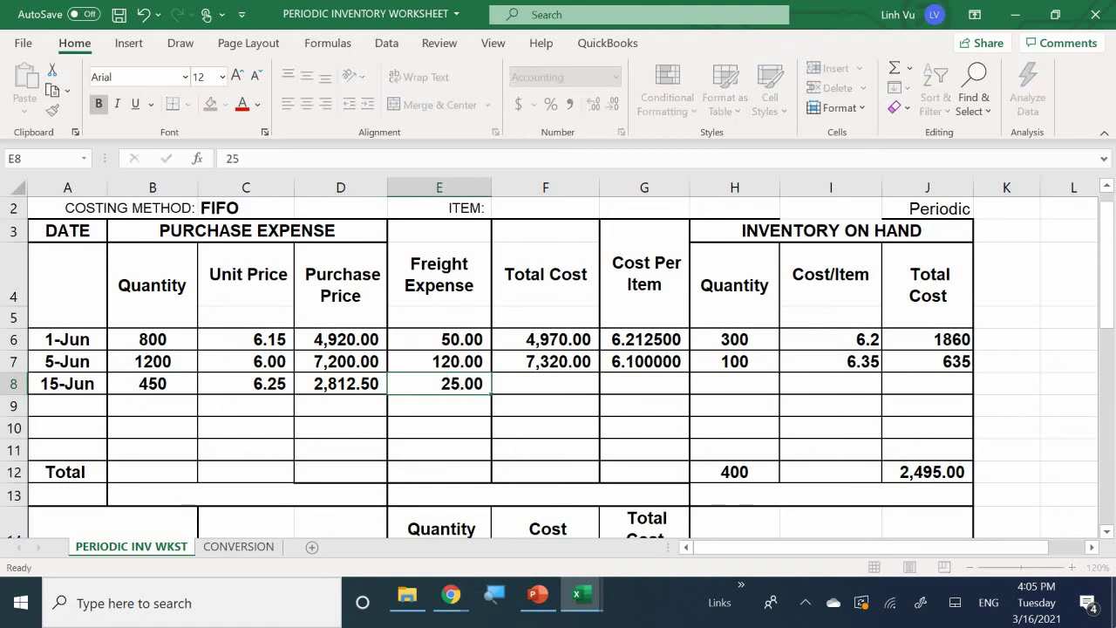
key("Return")
Calculate the June 15 total cost in F8 with the formula =D8+E8
key("Right")
key("Up")
type("=")
key("Left")
key("Left")
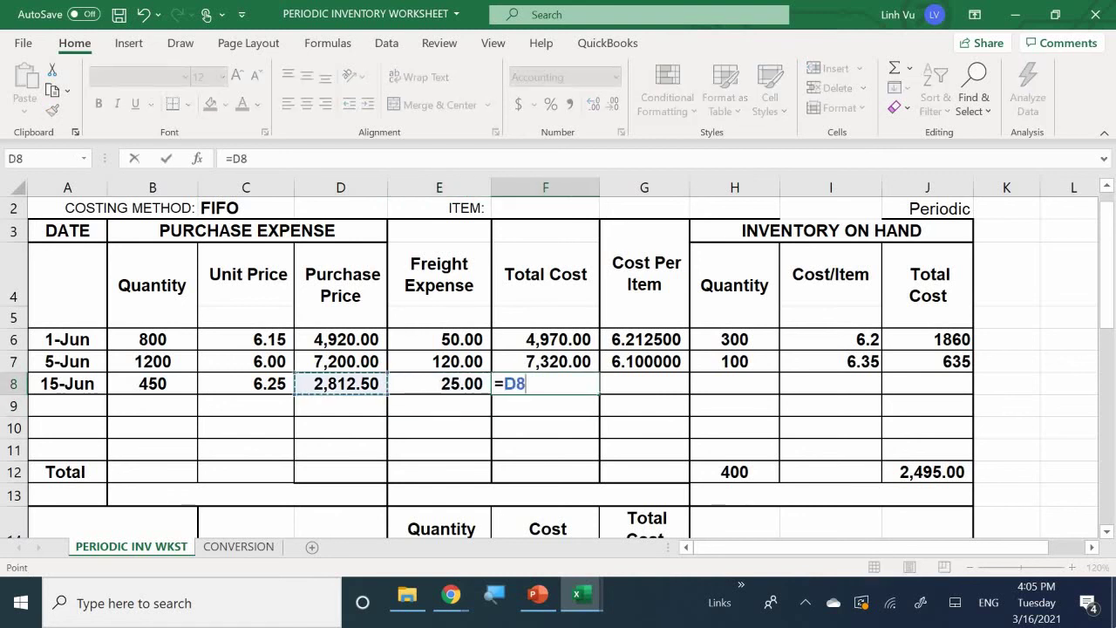
type("+")
key("Left")
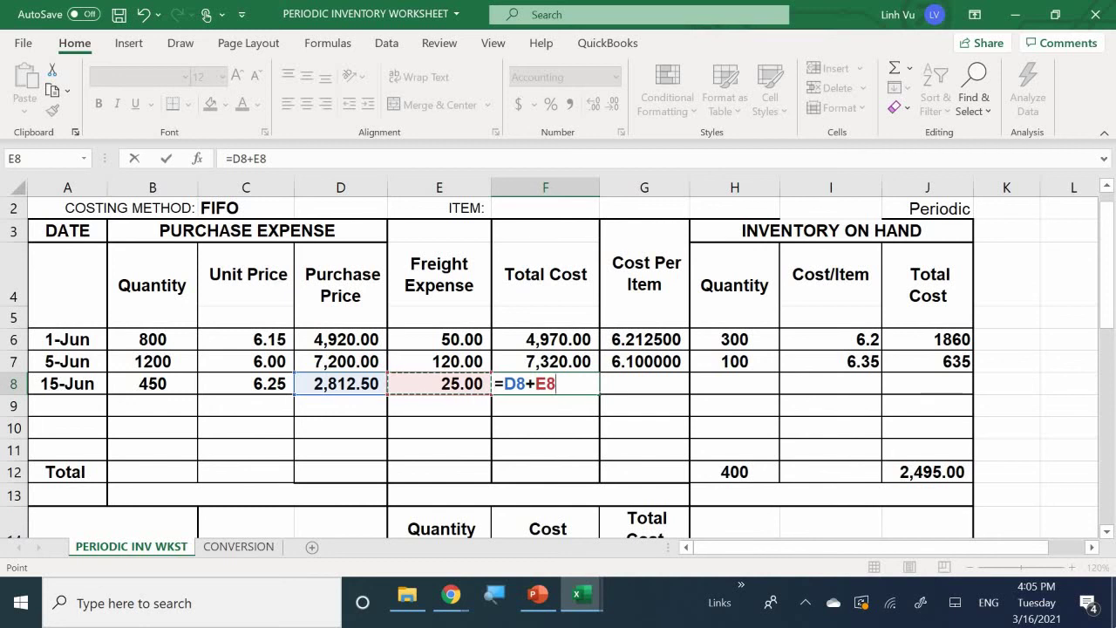
key("Return")
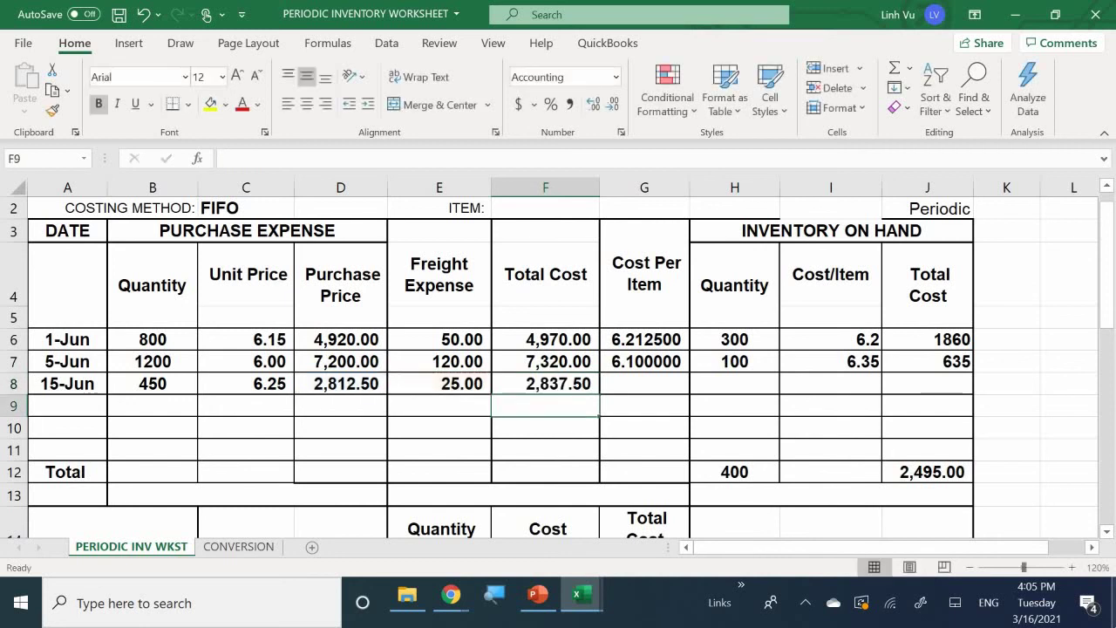
Calculate the June 15 cost per item in G8 with the formula =F8/B8
left_click(645, 383)
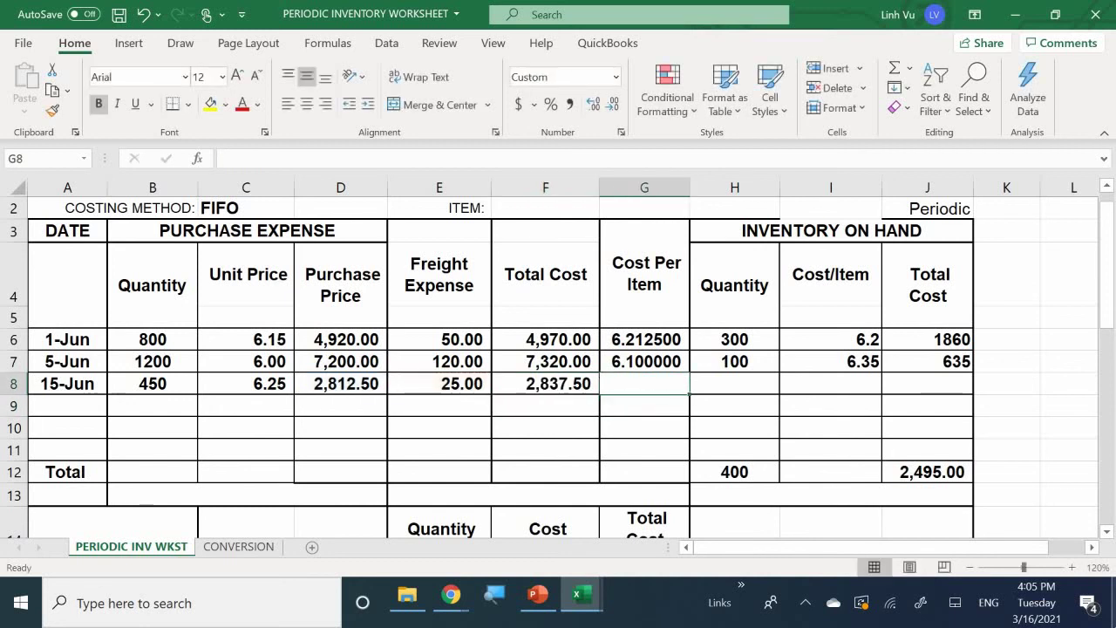
type("=")
key("Left")
type("/")
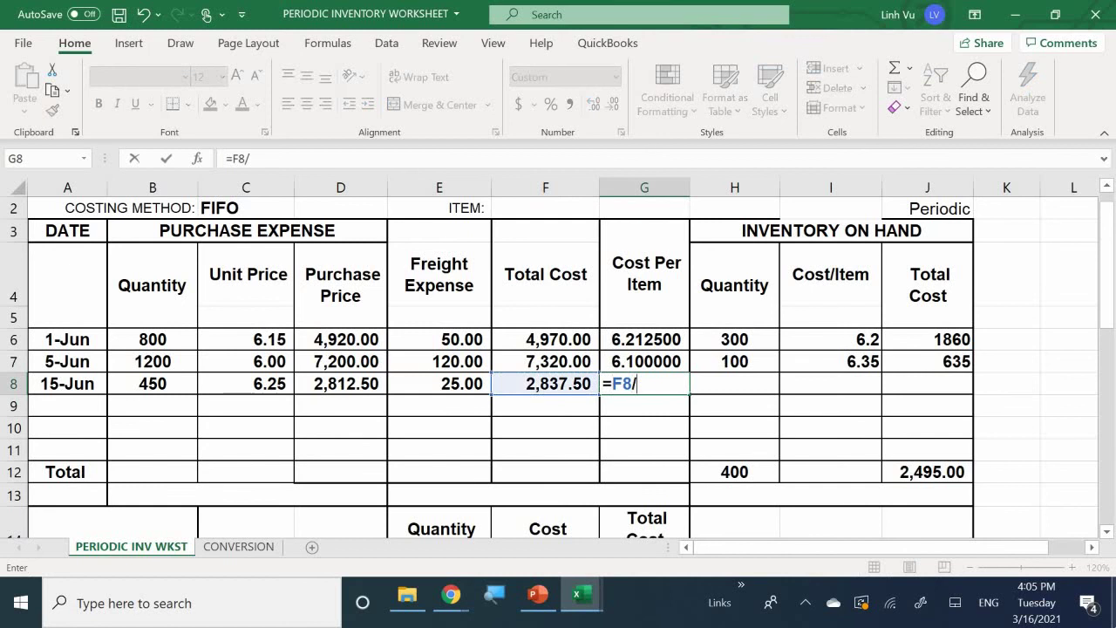
key("Left")
key("Left")
key("Left")
key("Left")
key("Left")
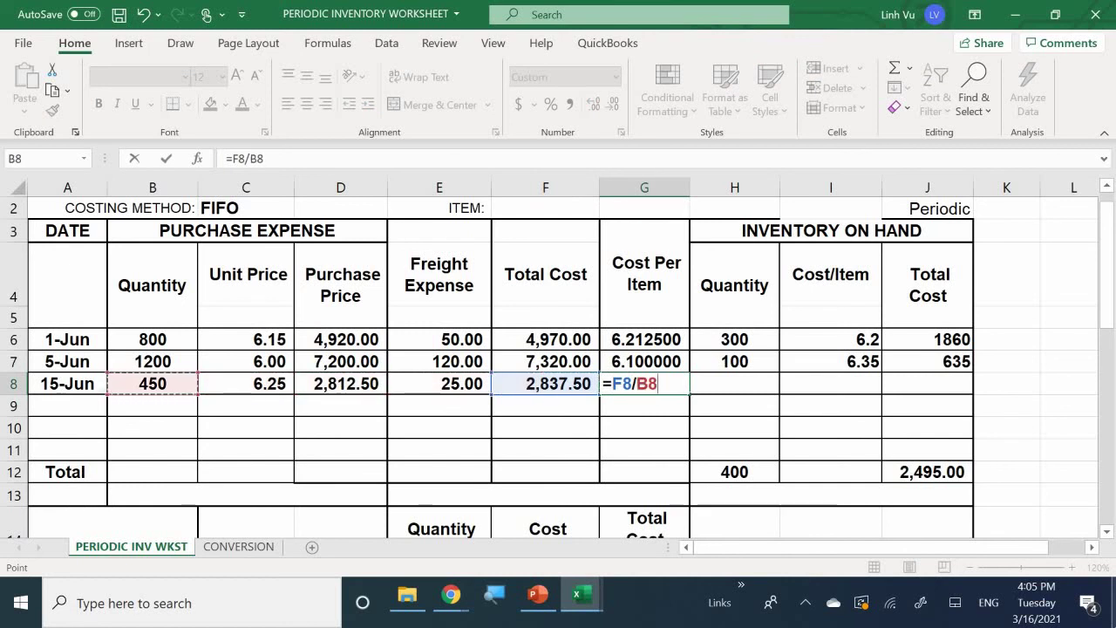
key("Return")
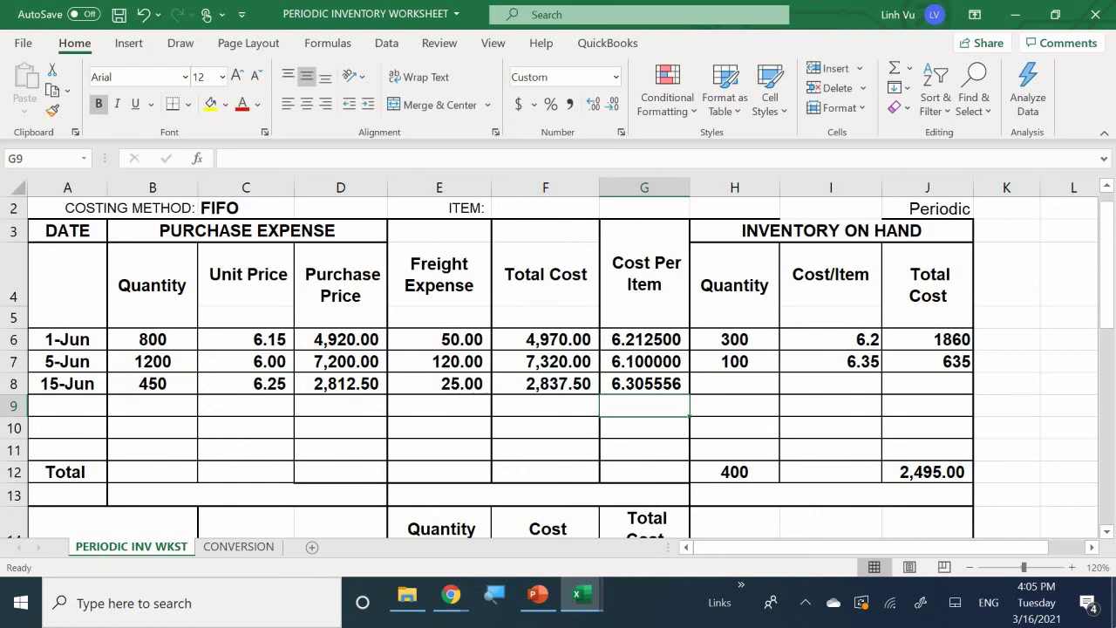
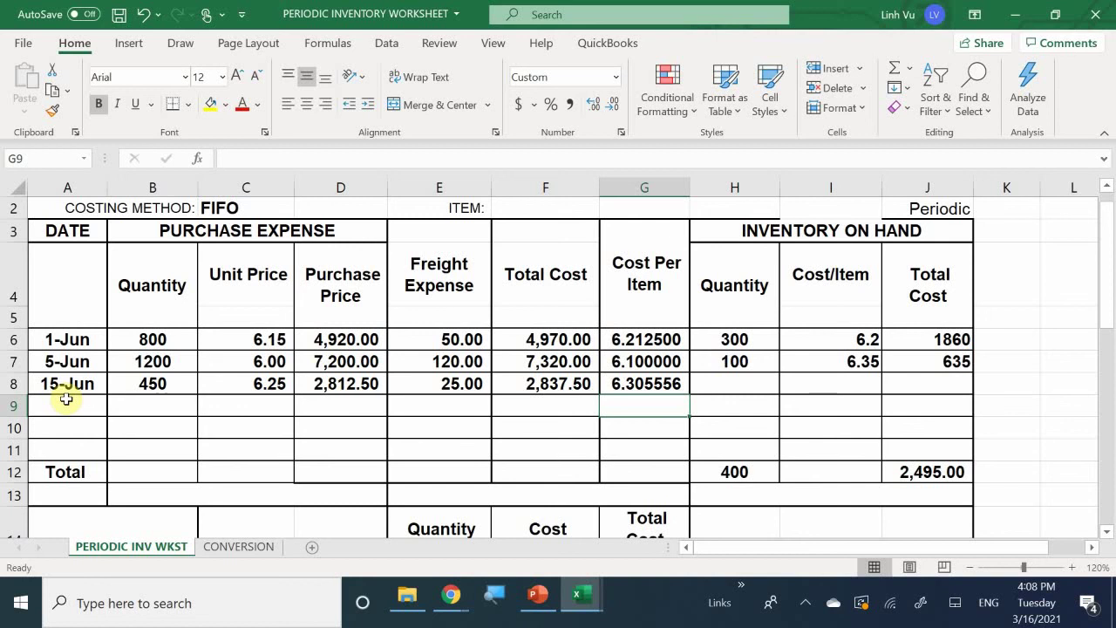
Enter the fourth purchase date 6/20 in cell A9
left_click(66, 401)
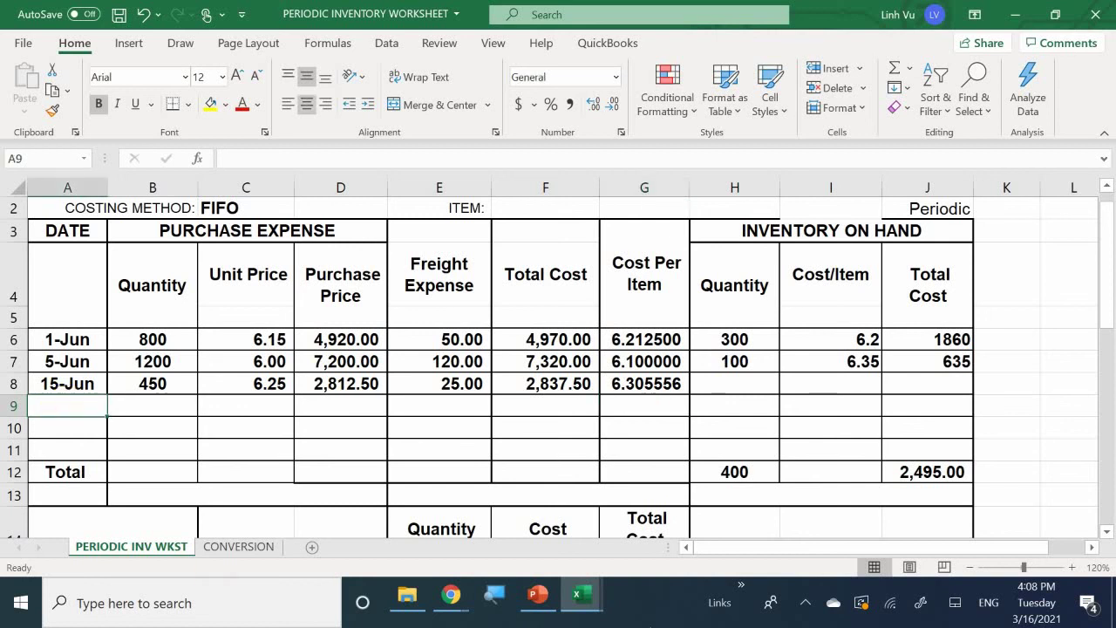
type("6/")
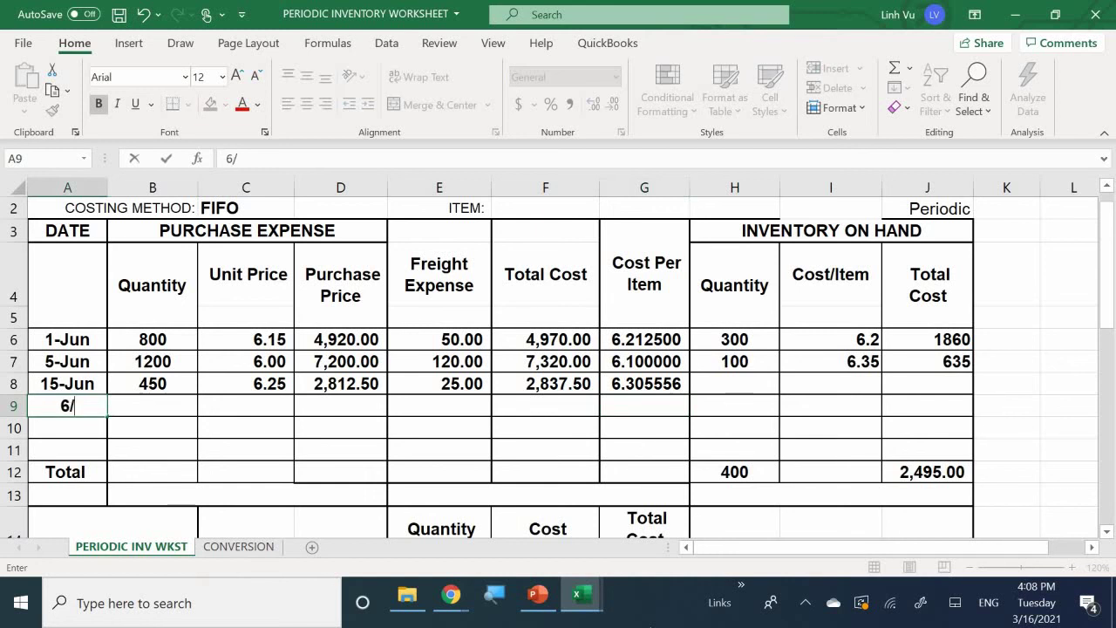
type("20")
key("Return")
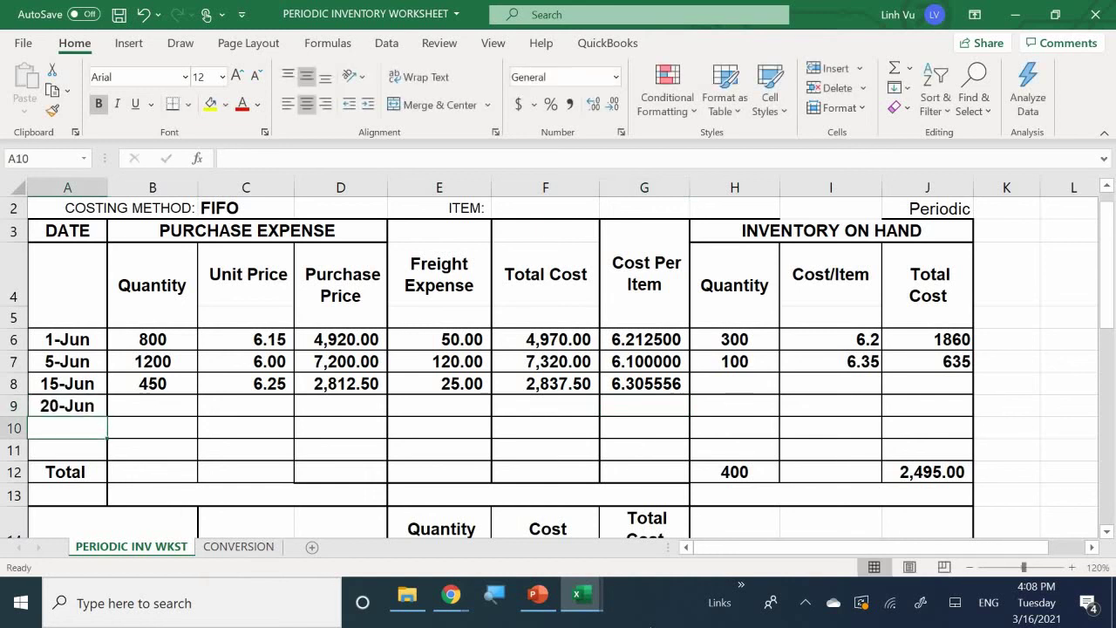
Enter a quantity of 500 in B9 and a unit price of 6.2 in C9 for the June 20 purchase
left_click(151, 405)
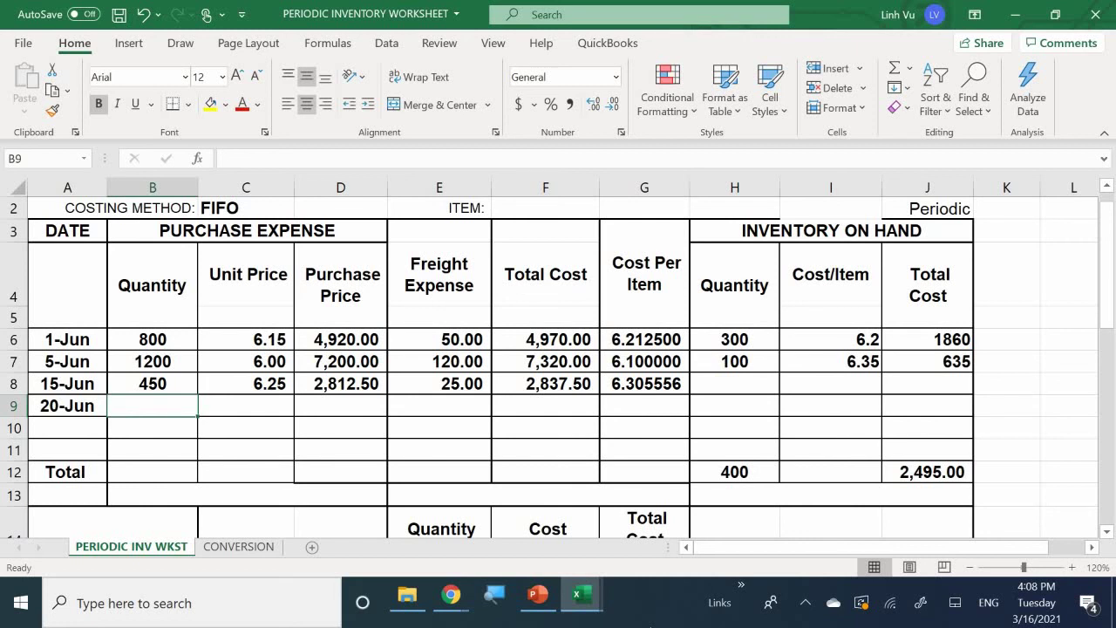
type("500")
key("Return")
key("Right")
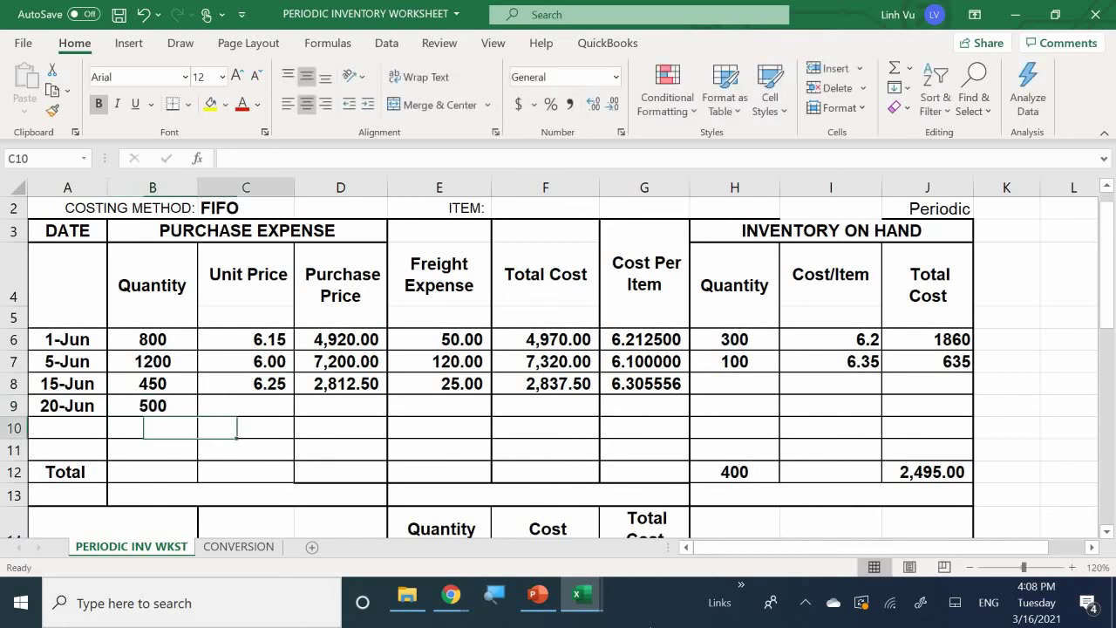
key("Up")
type("6.2")
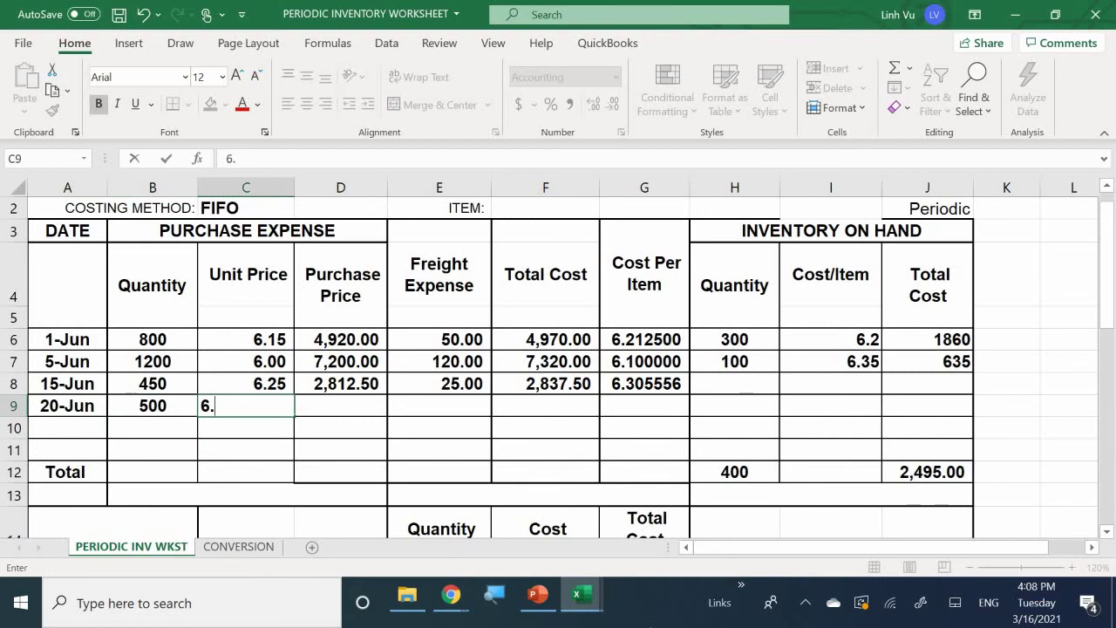
key("Return")
Calculate the June 20 purchase price in D9 with the formula =B9*C9
key("Right")
key("Up")
type("=")
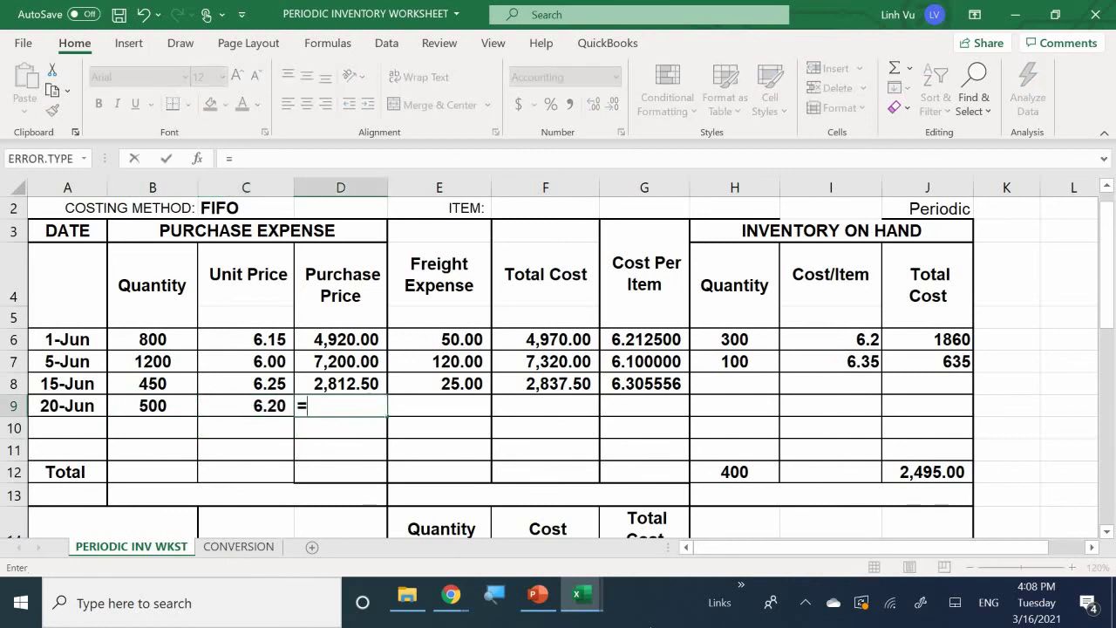
key("Left")
key("Left")
type("*")
key("Left")
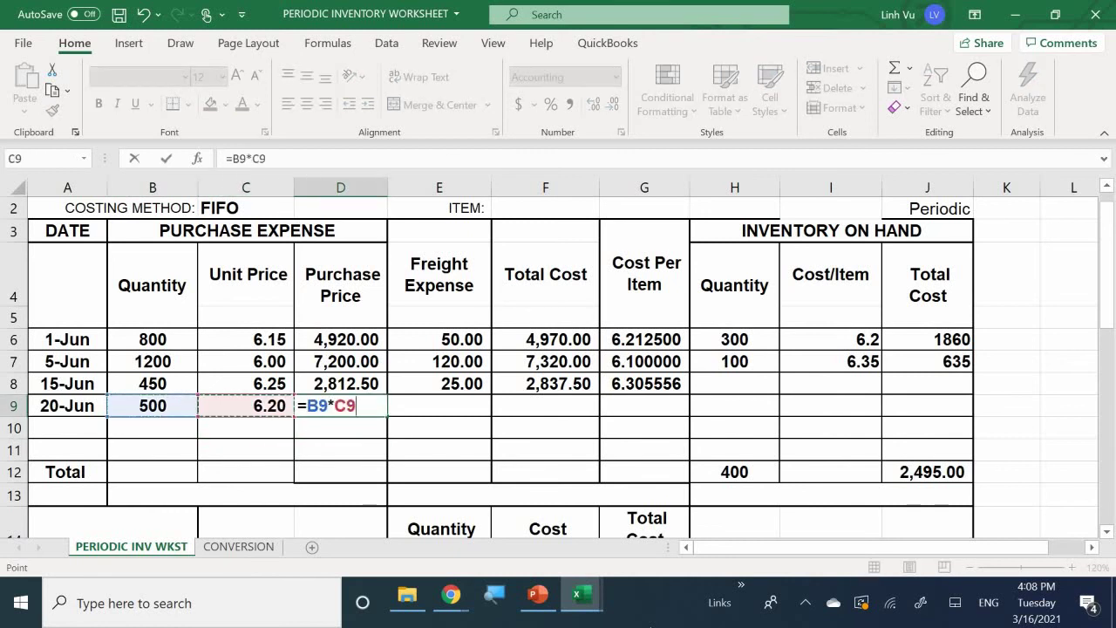
key("Return")
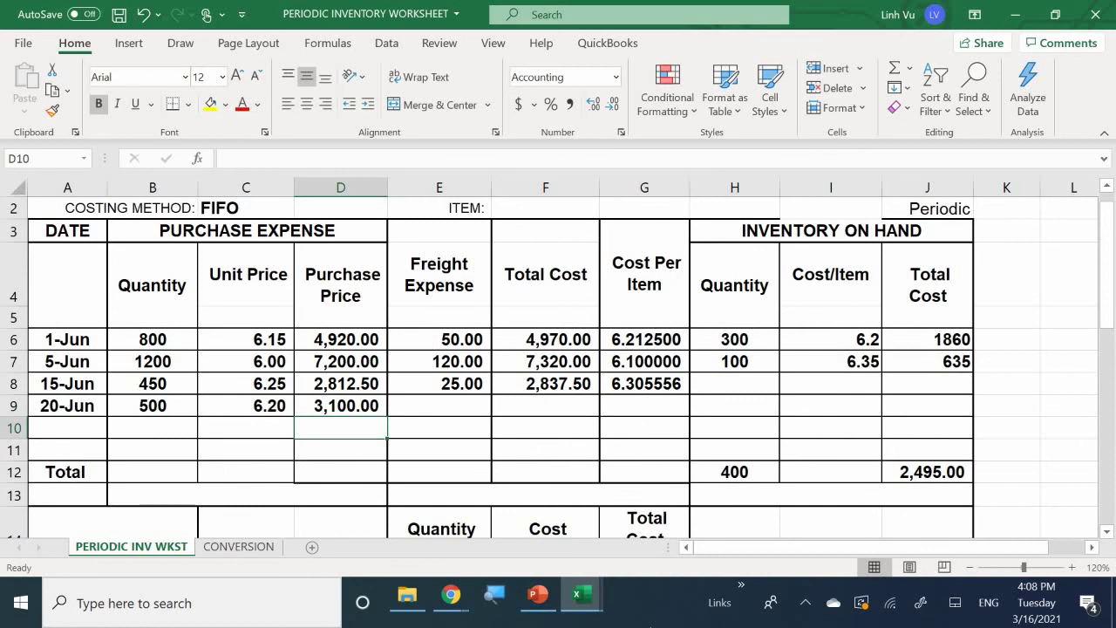
Enter a freight expense of 30 in E9 for the June 20 purchase
key("Right")
key("Up")
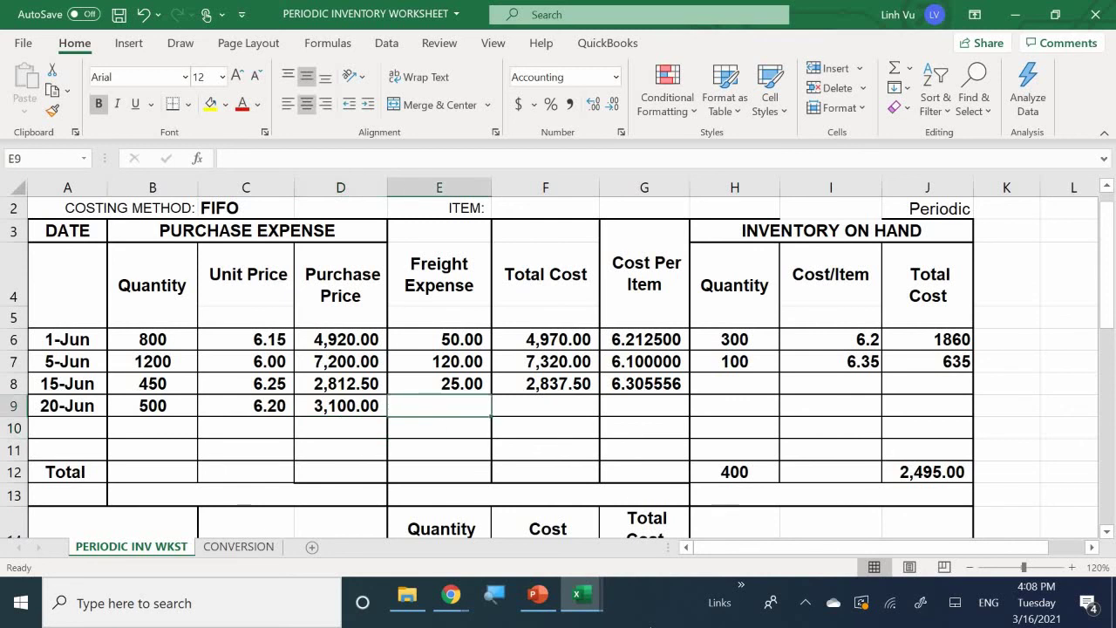
type("30")
key("Return")
Calculate the June 20 total cost in F9 with the formula =D9+E9
key("Right")
key("Up")
type("=")
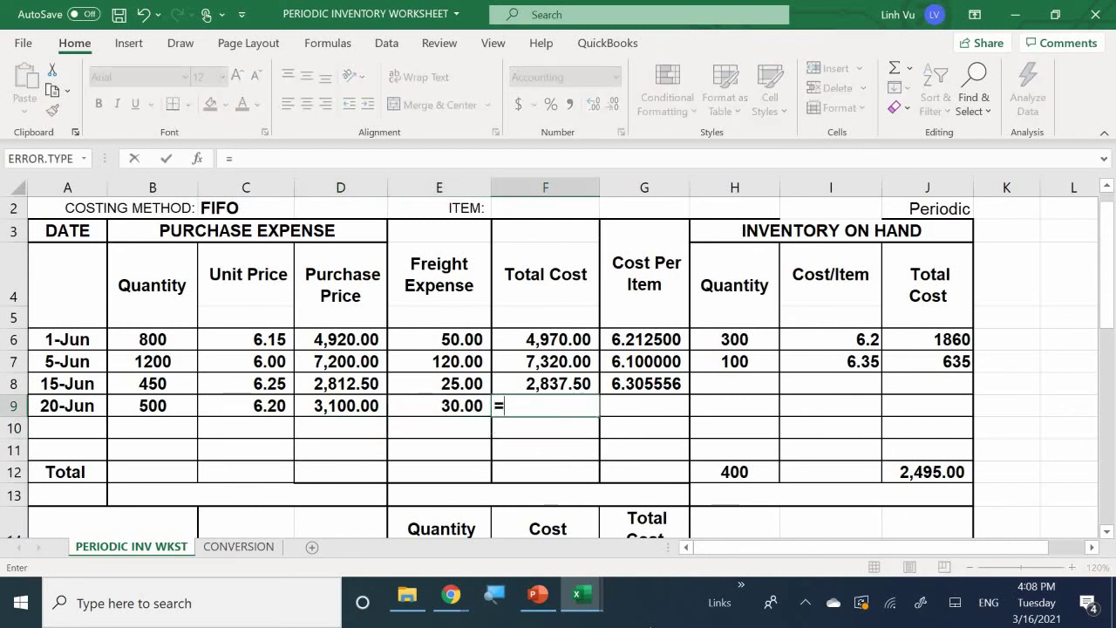
key("Left")
key("Left")
type("+")
key("Left")
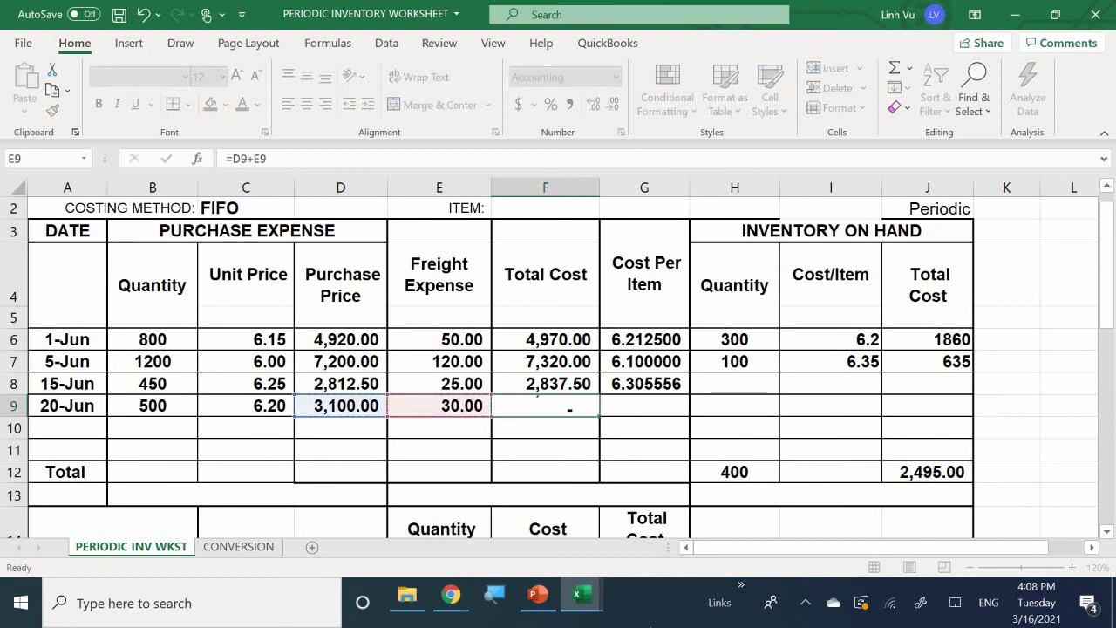
key("Return")
Calculate the June 20 cost per item in G9 with the formula =F9/B9
key("Up")
key("Right")
type("=")
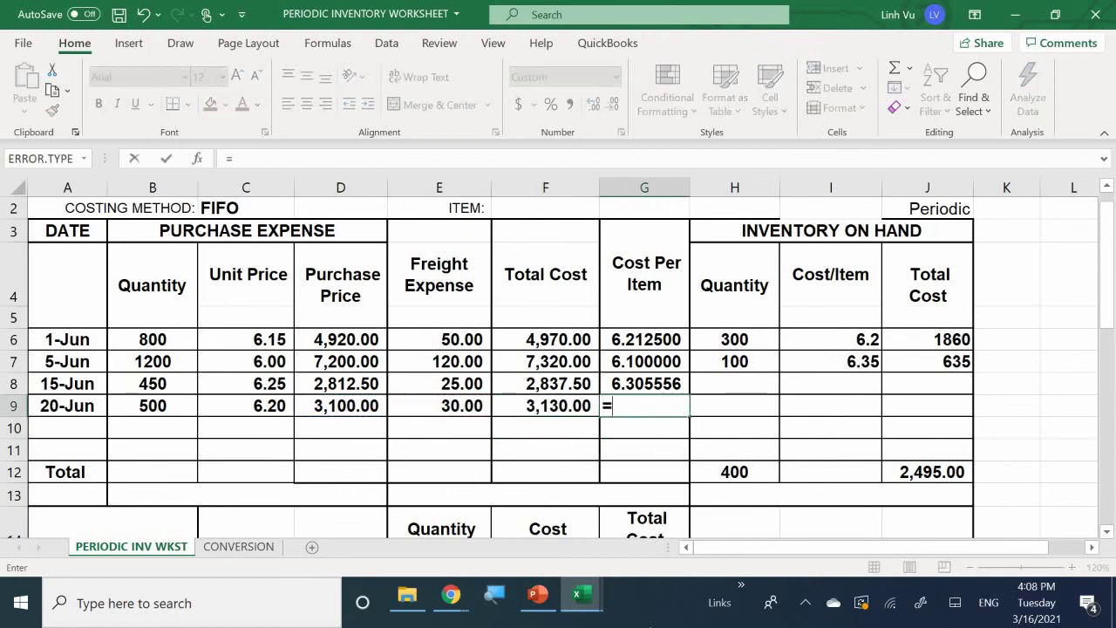
key("Left")
type("/")
key("Left")
key("Left")
key("Left")
key("Left")
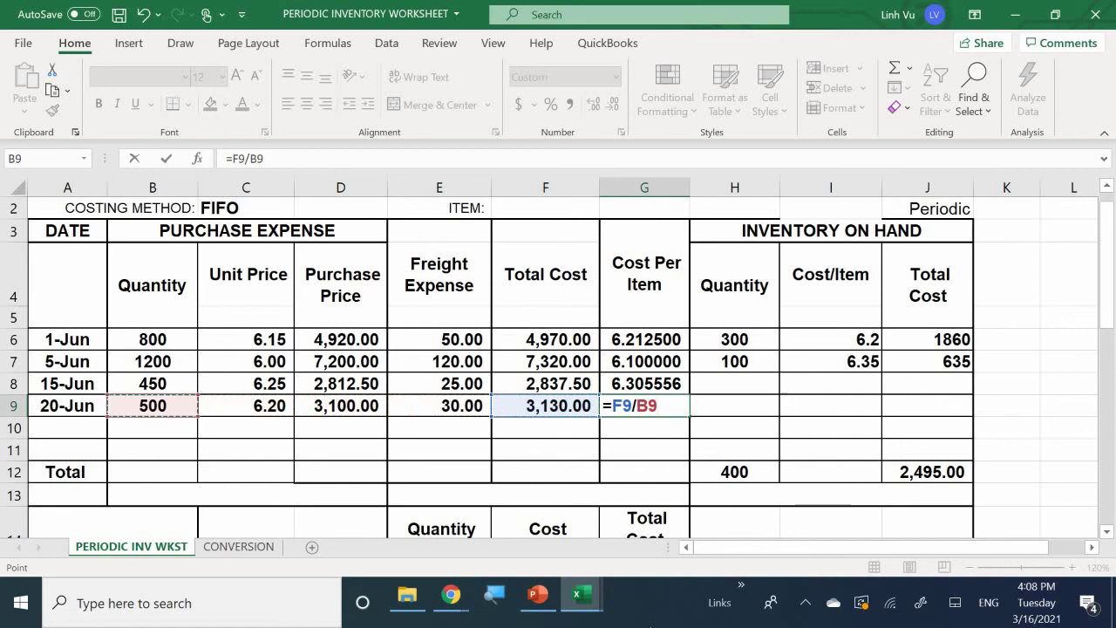
key("Return")
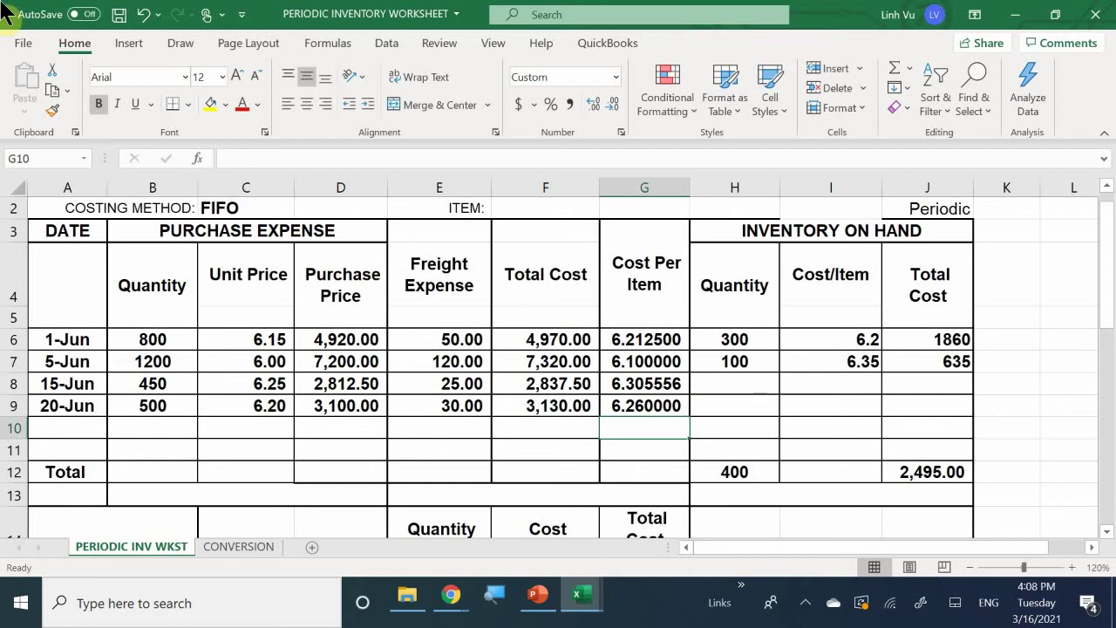
Enter the fifth purchase date 6/28 in cell A10
left_click(68, 427)
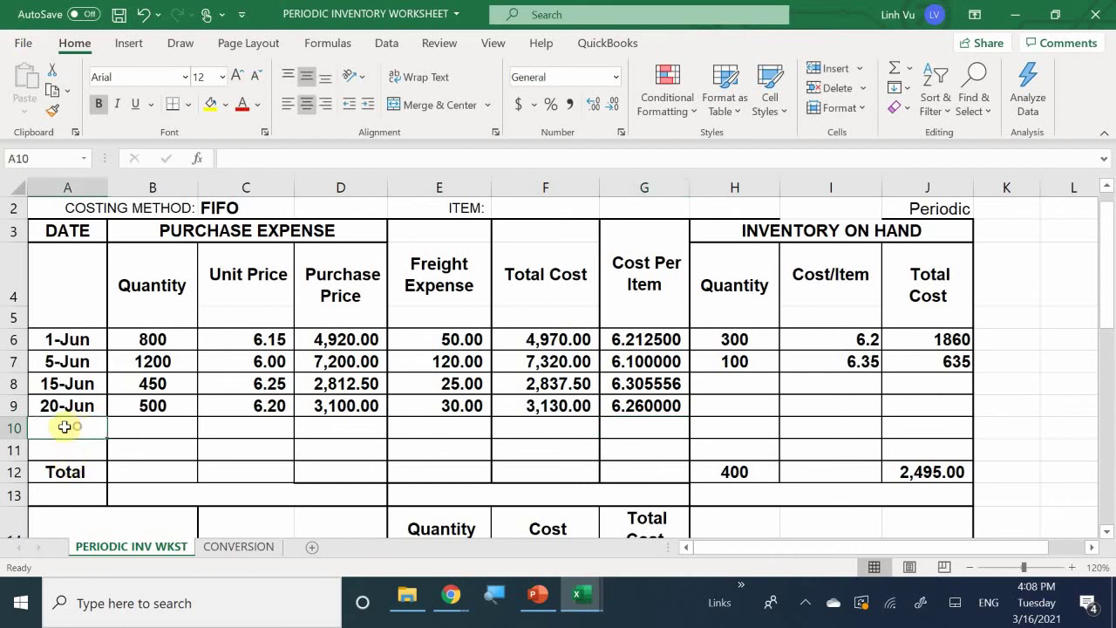
key("super+space")
type("6/")
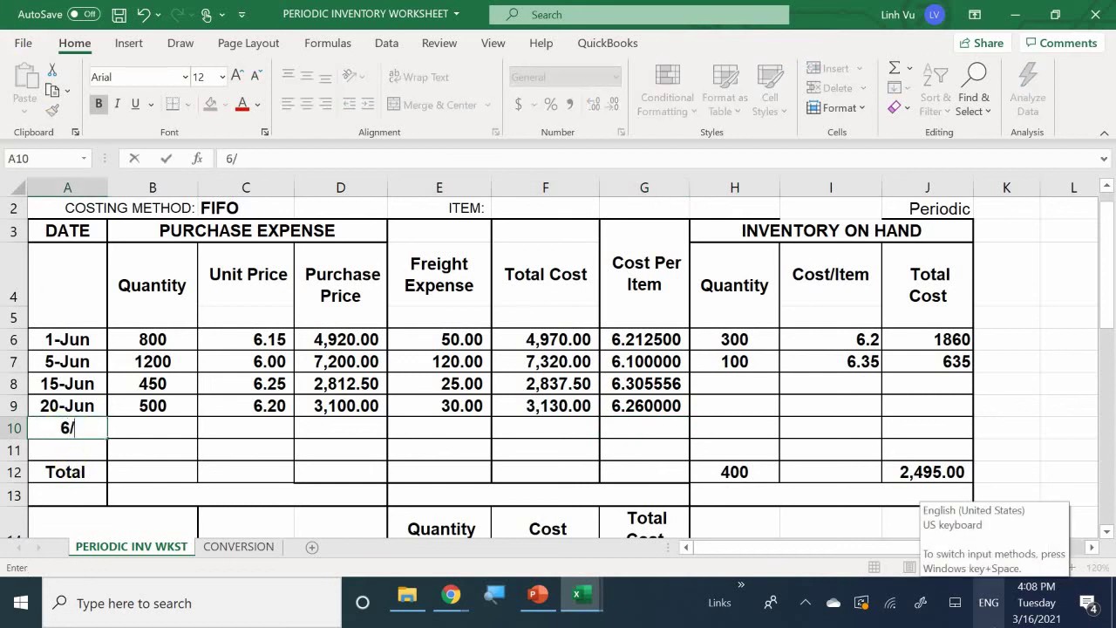
type("28")
key("Return")
Enter a quantity of 1000 in B10 and a unit price of 6 in C10 for the June 28 purchase
left_click(153, 427)
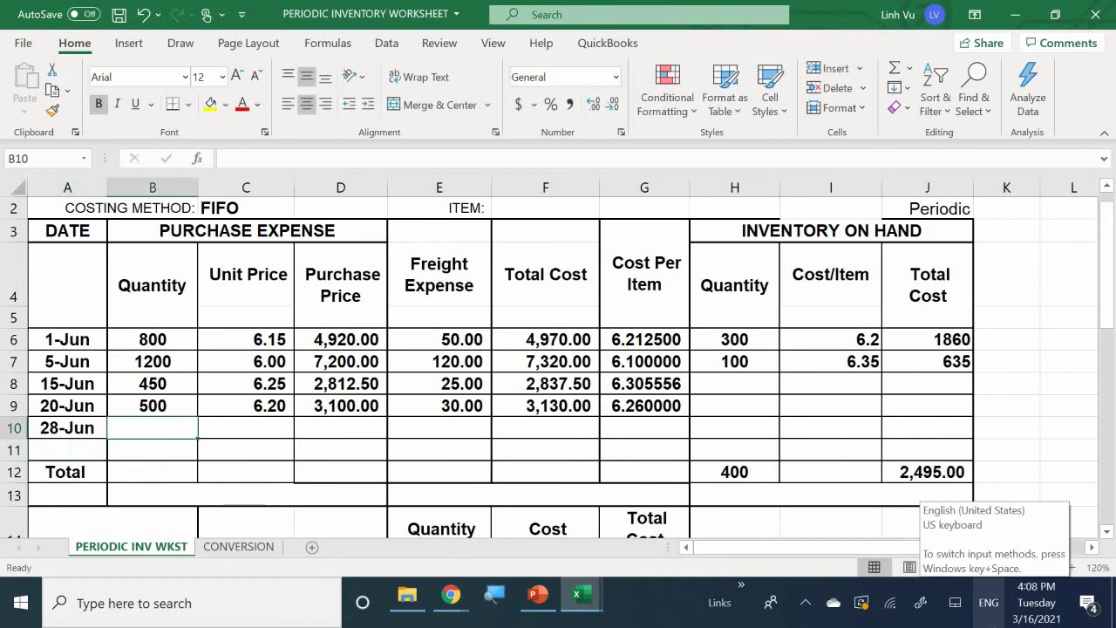
type("1000")
key("Return")
key("Right")
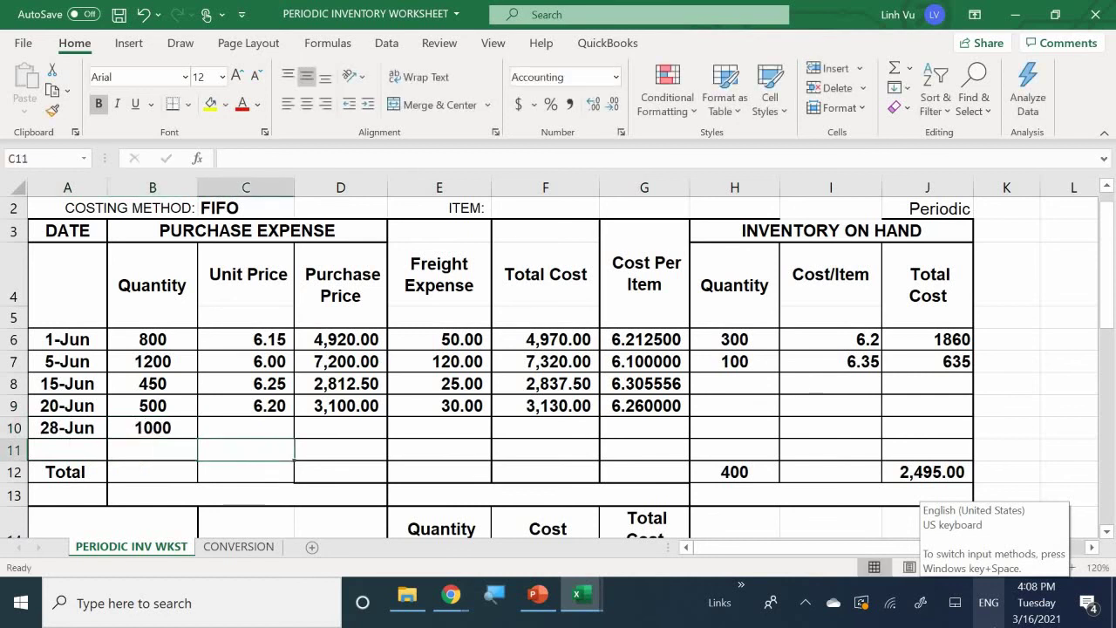
key("Up")
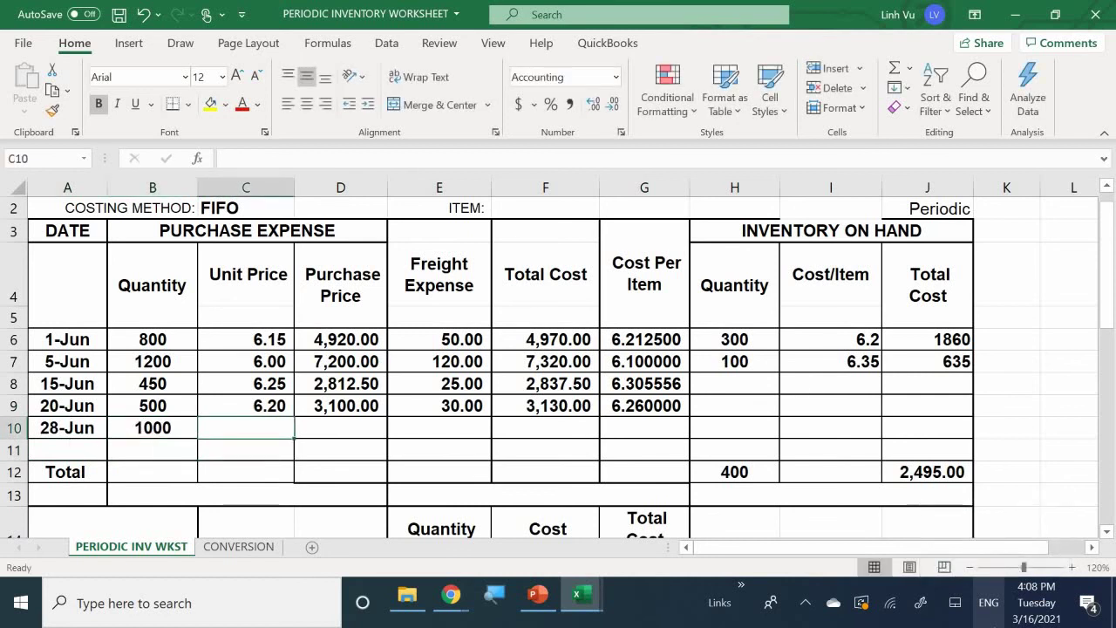
type("6")
key("Return")
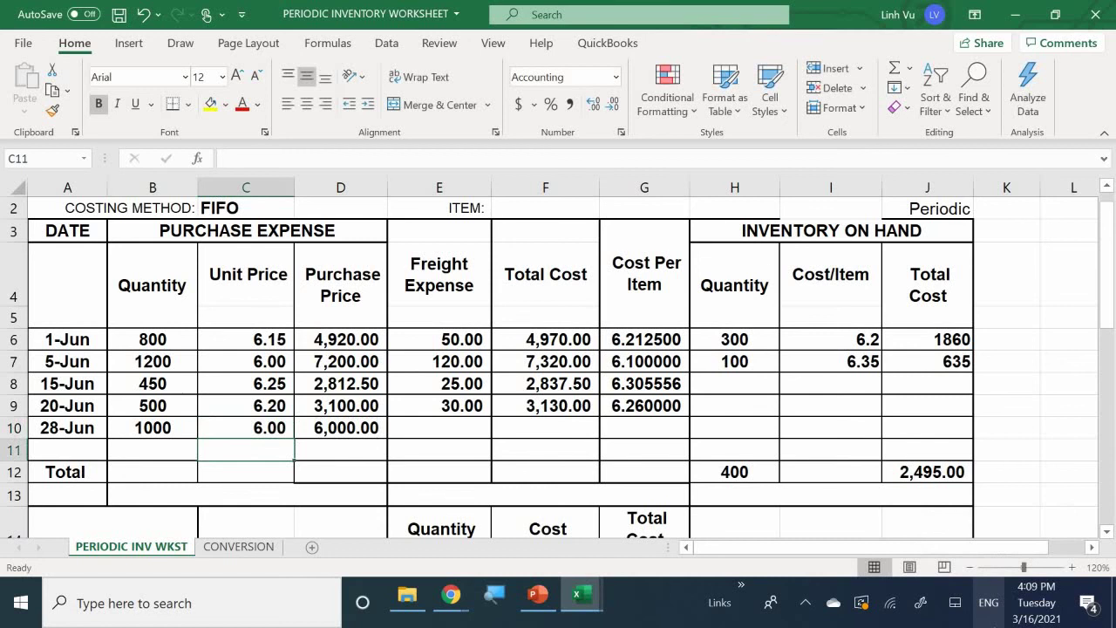
Enter a freight expense of 150 in E10 for the June 28 purchase
key("Right")
key("Up")
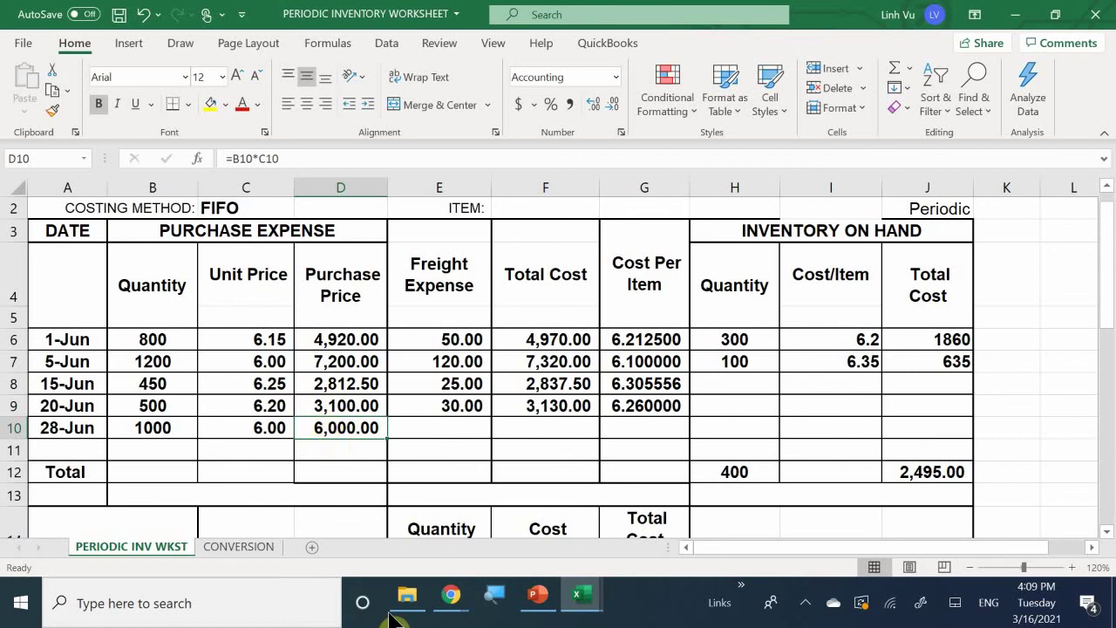
left_click(431, 428)
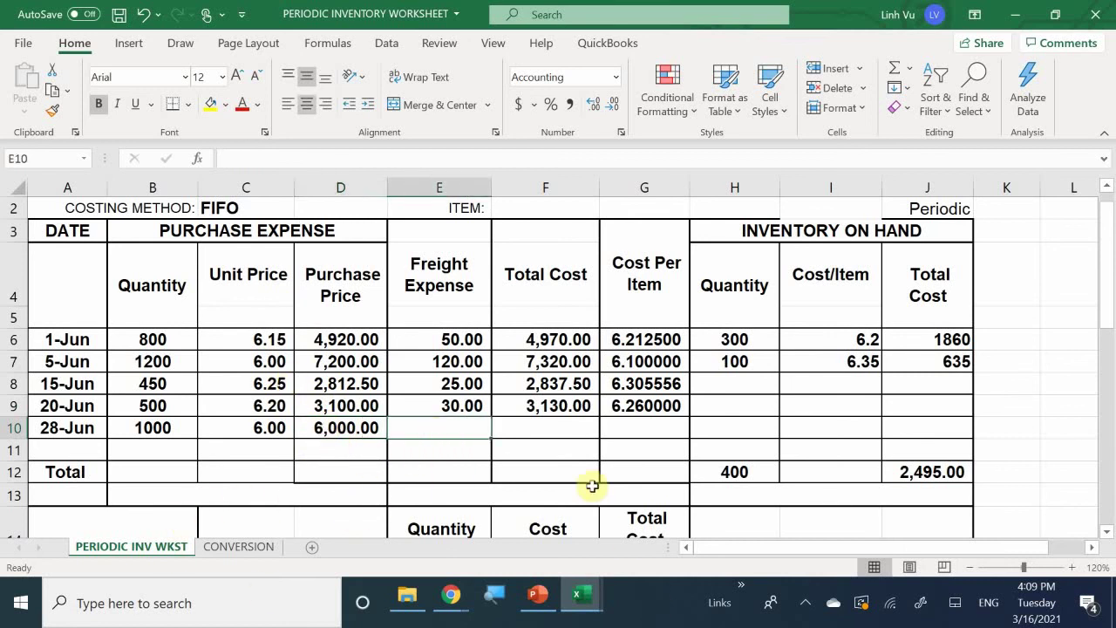
type("150")
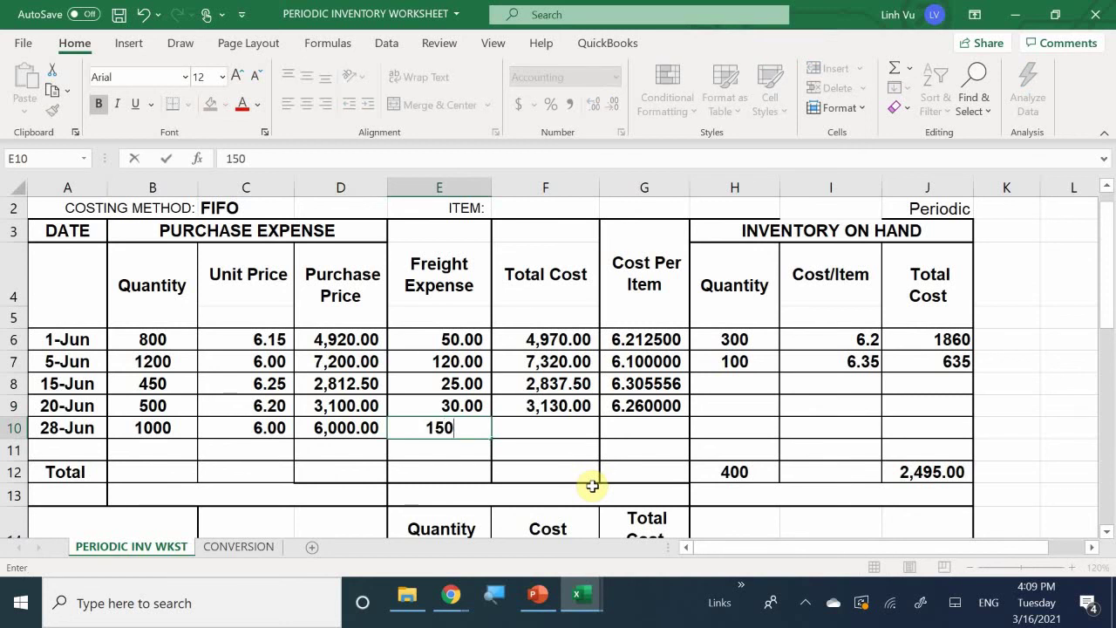
key("Return")
key("Right")
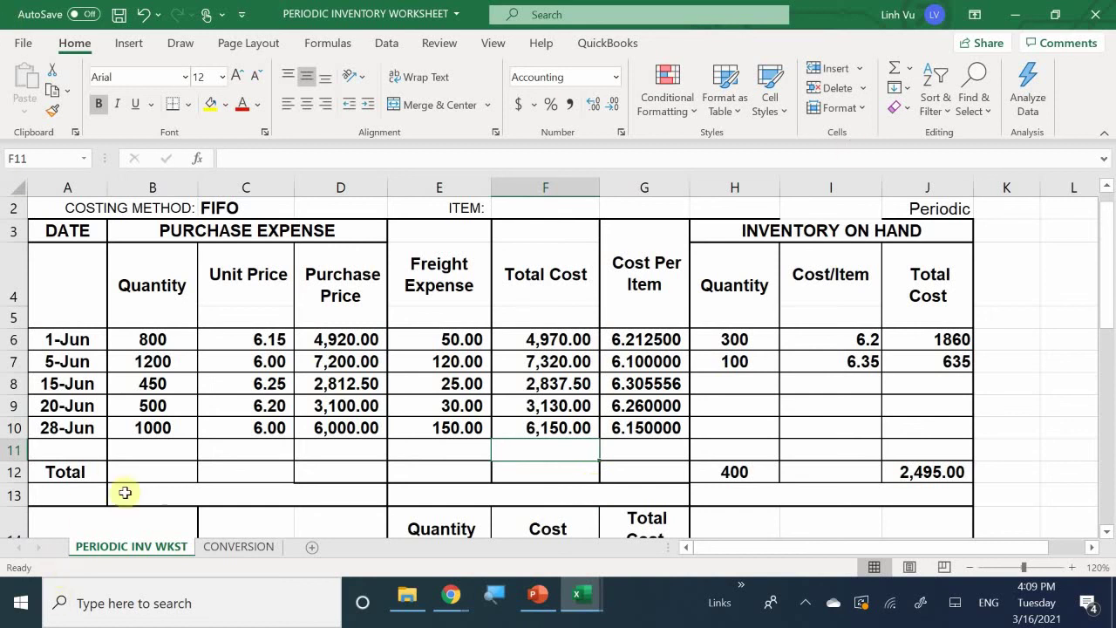
Try to total the purchase quantities in B12 with the formula =B6:B10
left_click(162, 464)
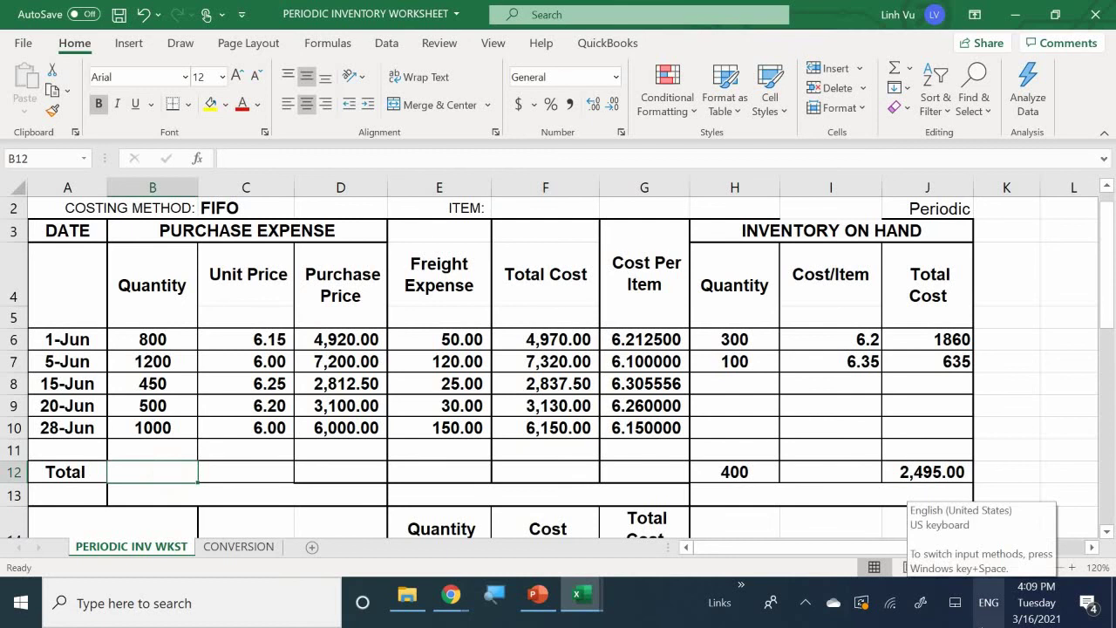
type("=")
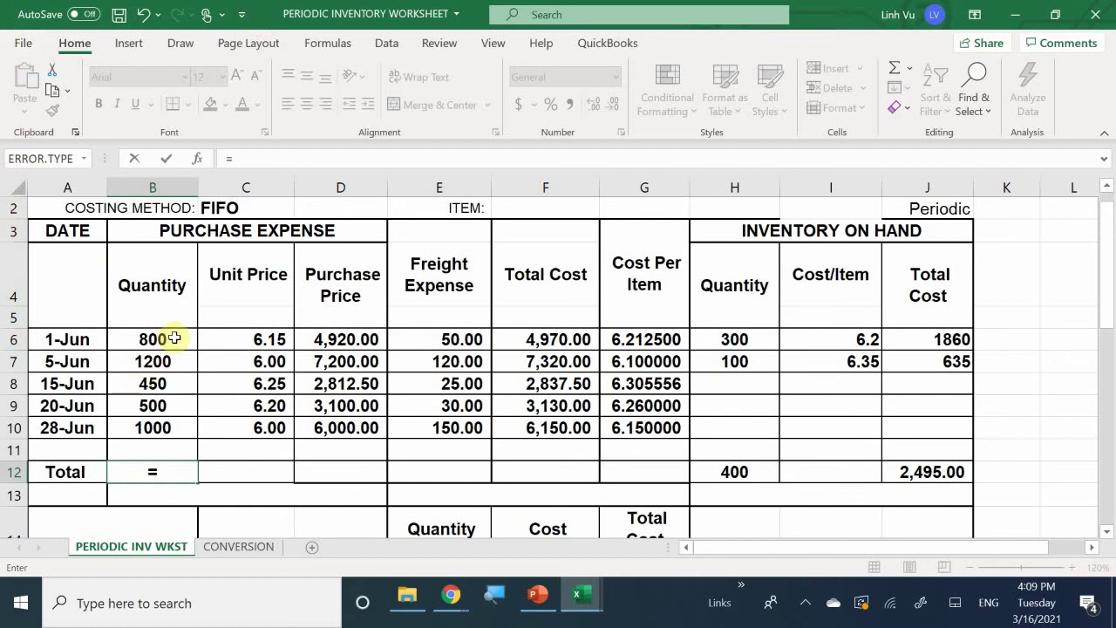
left_click_drag(174, 338, 172, 425)
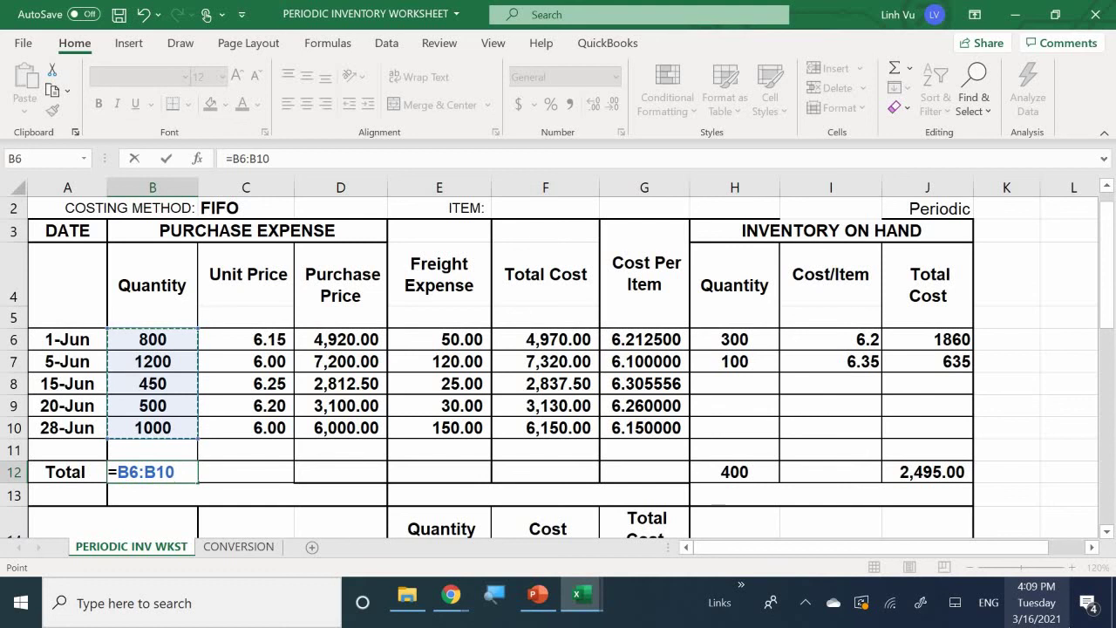
key("Return")
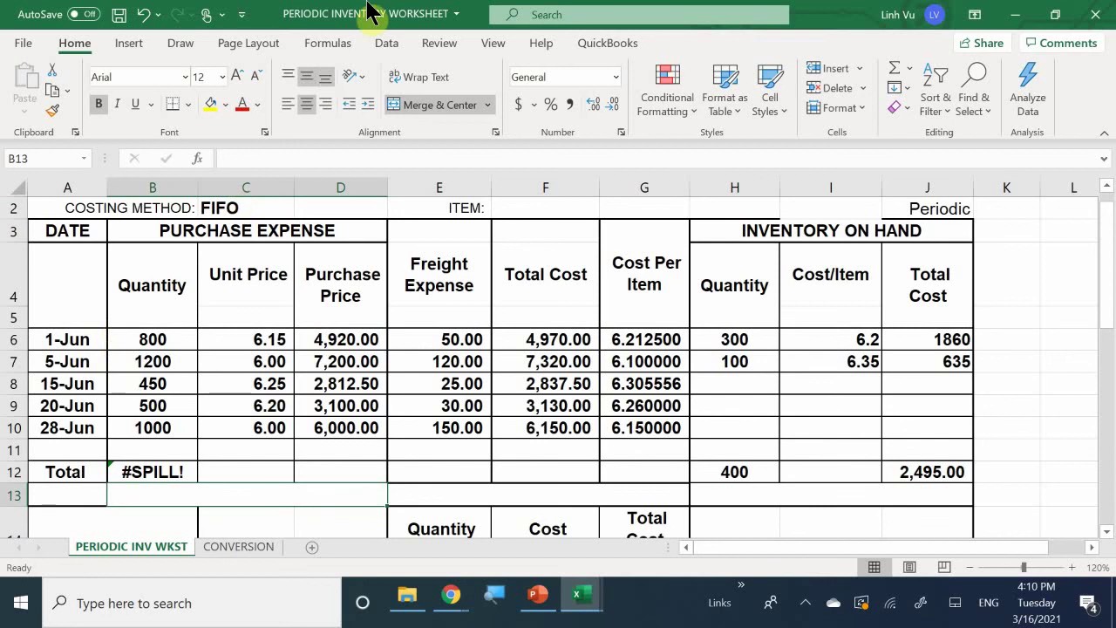
Total the June purchase quantities in B12 with the formula =SUM(B6:B10)
left_click(150, 471)
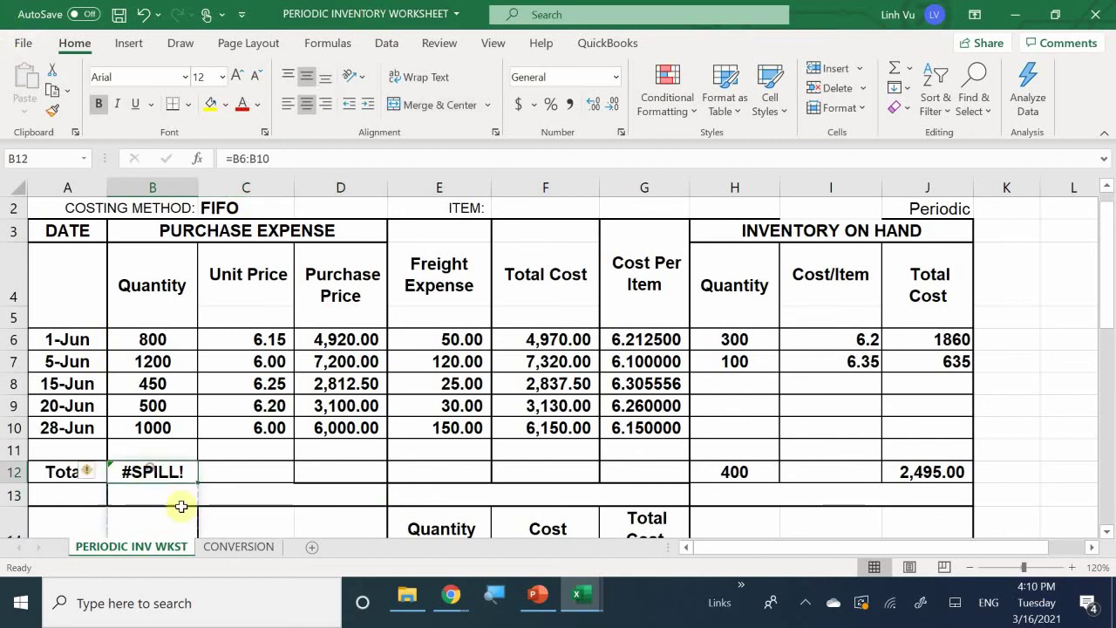
type("=SY")
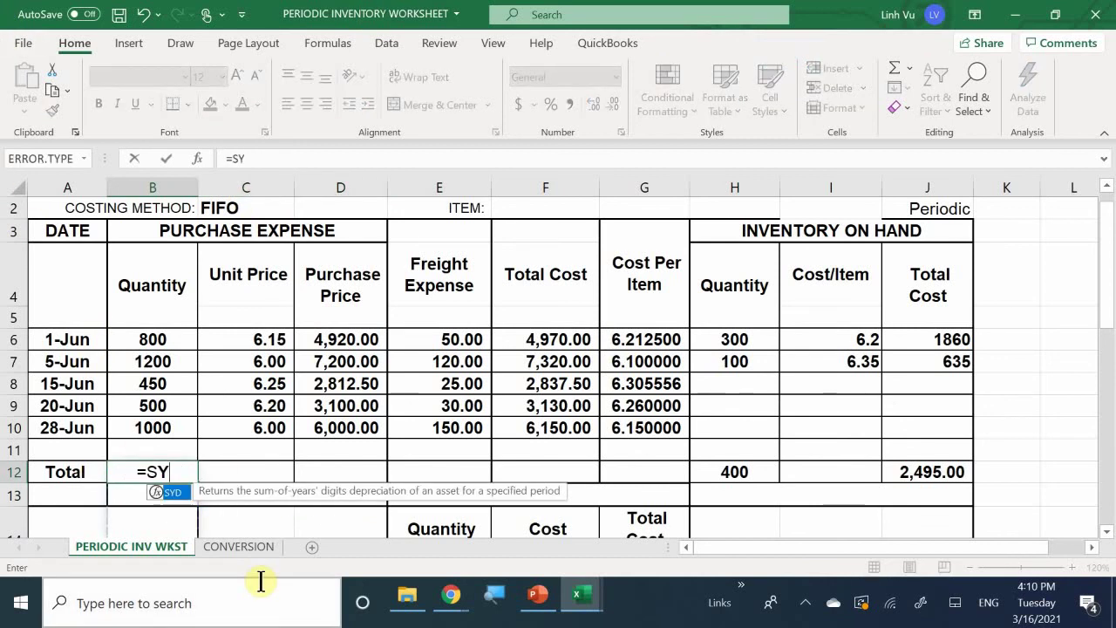
key("BackSpace")
type("UM")
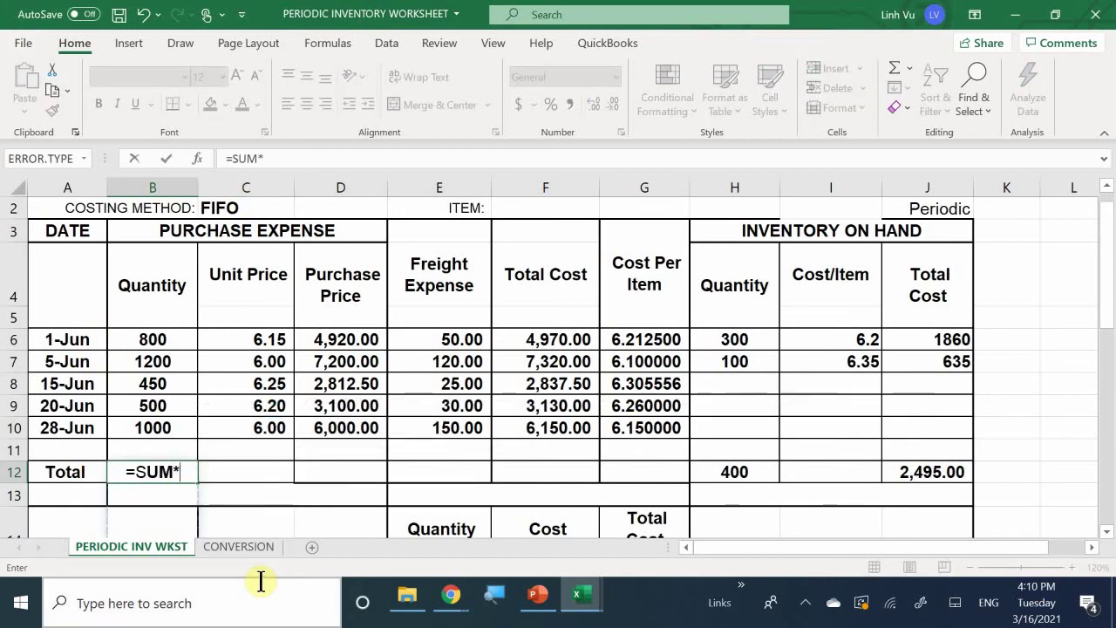
type("(")
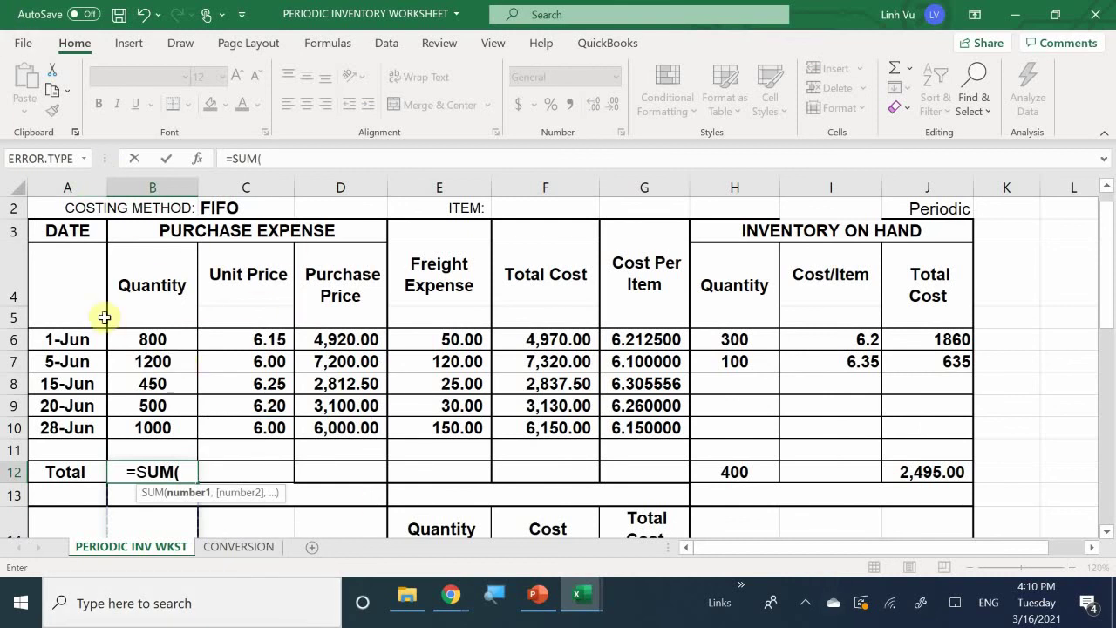
left_click_drag(150, 340, 168, 416)
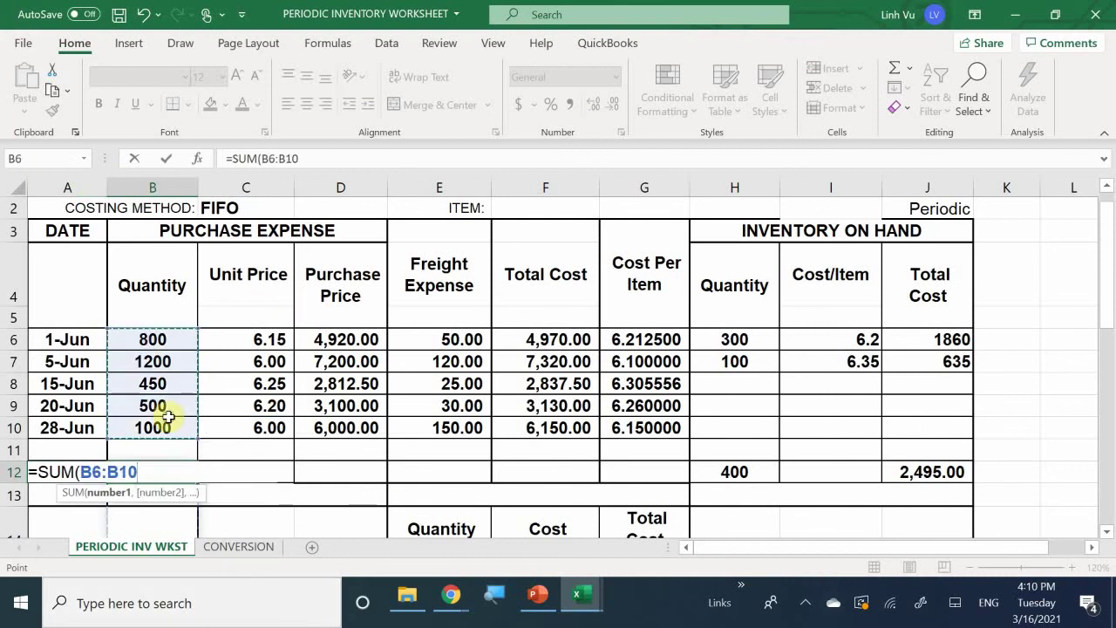
key("Return")
key("Up")
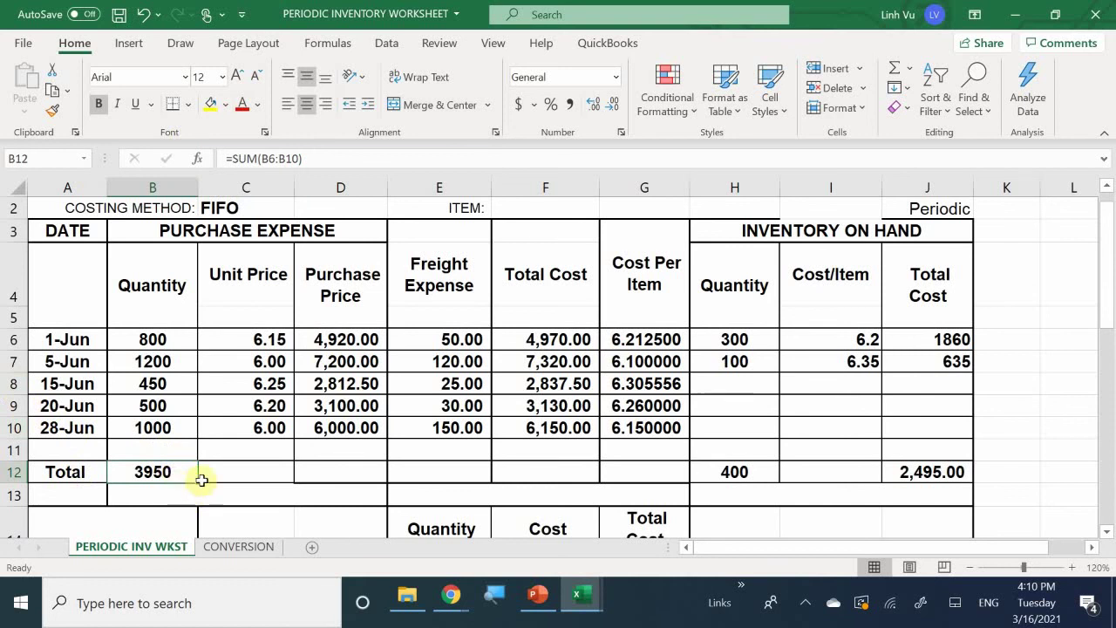
Fill the quantity total formula from B12 across through D12, and clear the unit price total in C12
left_click_drag(198, 482, 389, 483)
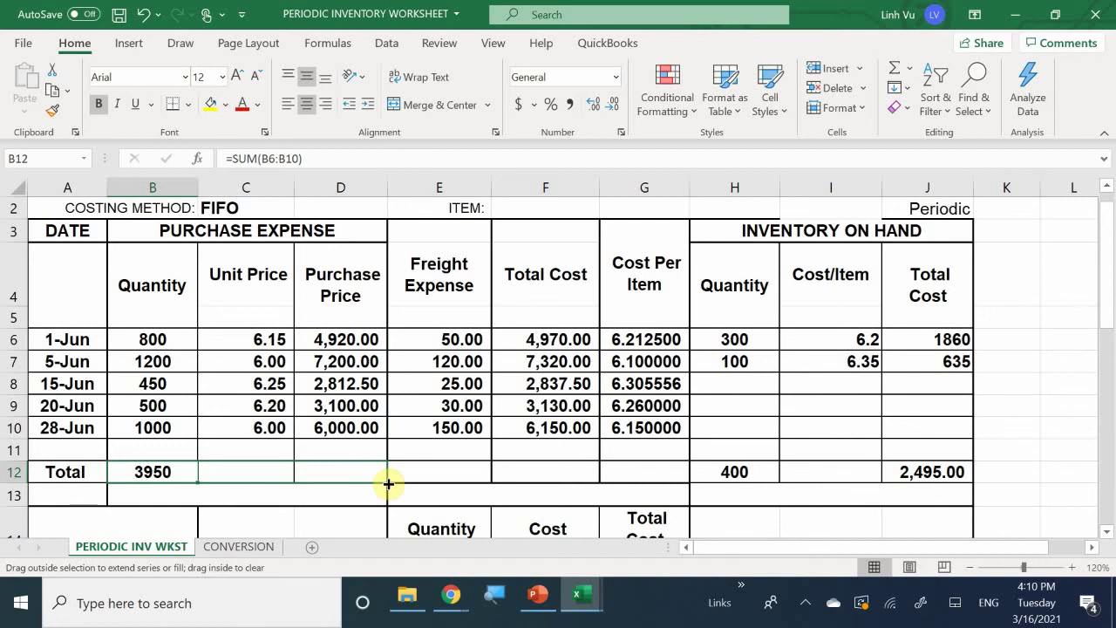
left_click_drag(388, 483, 391, 485)
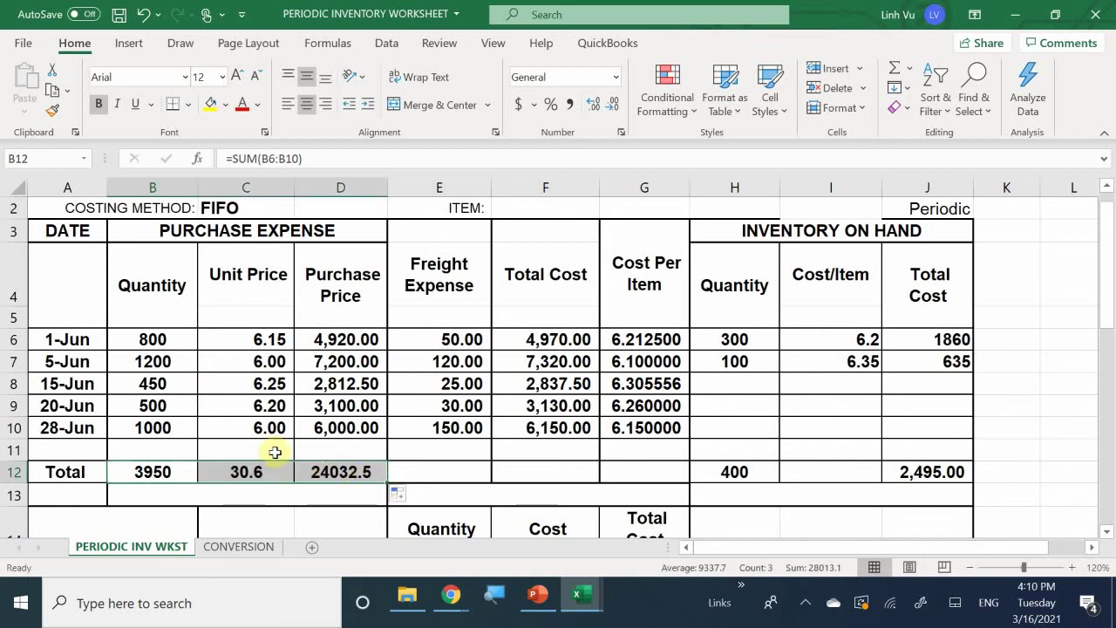
left_click(249, 463)
double_click(253, 466)
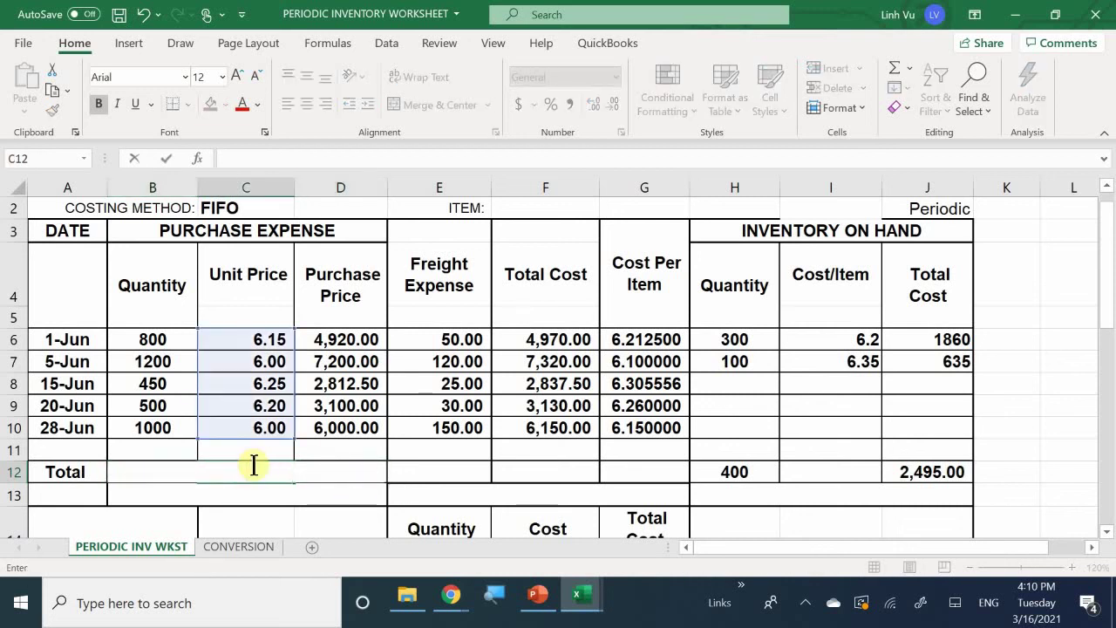
key("Return")
key("Right")
key("Up")
key("Left")
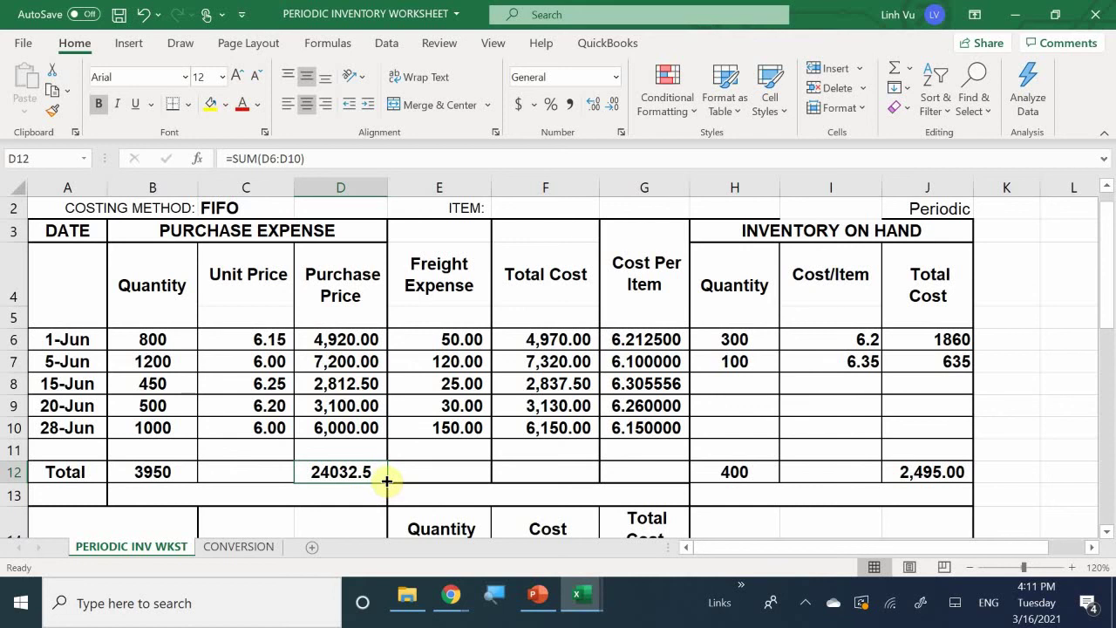
Fill the purchase price total formula from D12 into E12 and F12, and apply comma style to D12:F12
left_click_drag(386, 480, 494, 484)
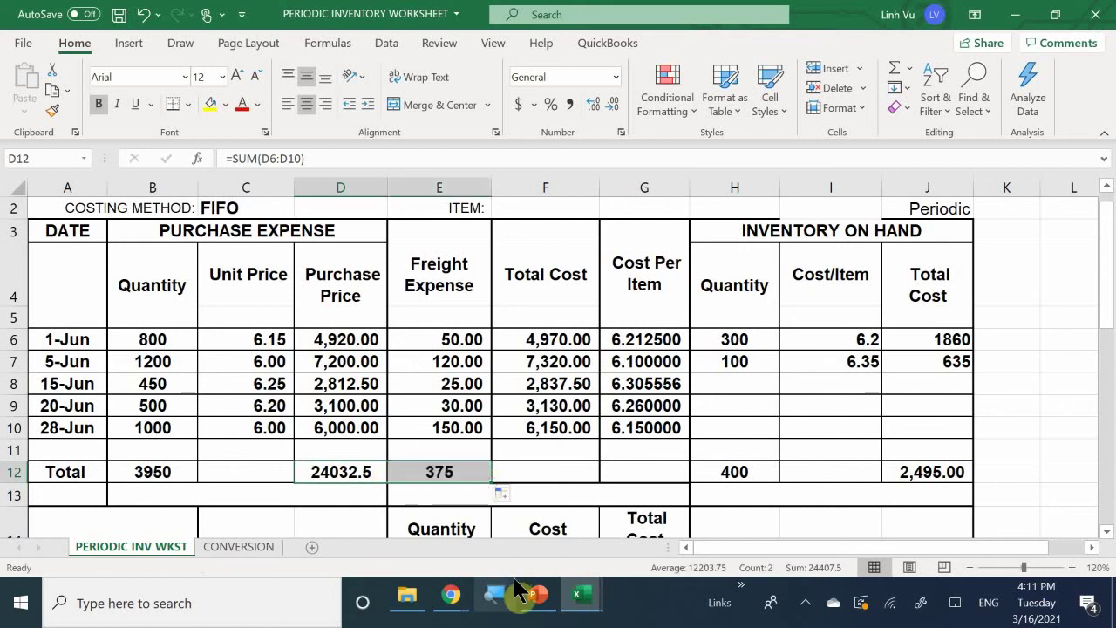
left_click(473, 471)
left_click_drag(491, 481, 591, 481)
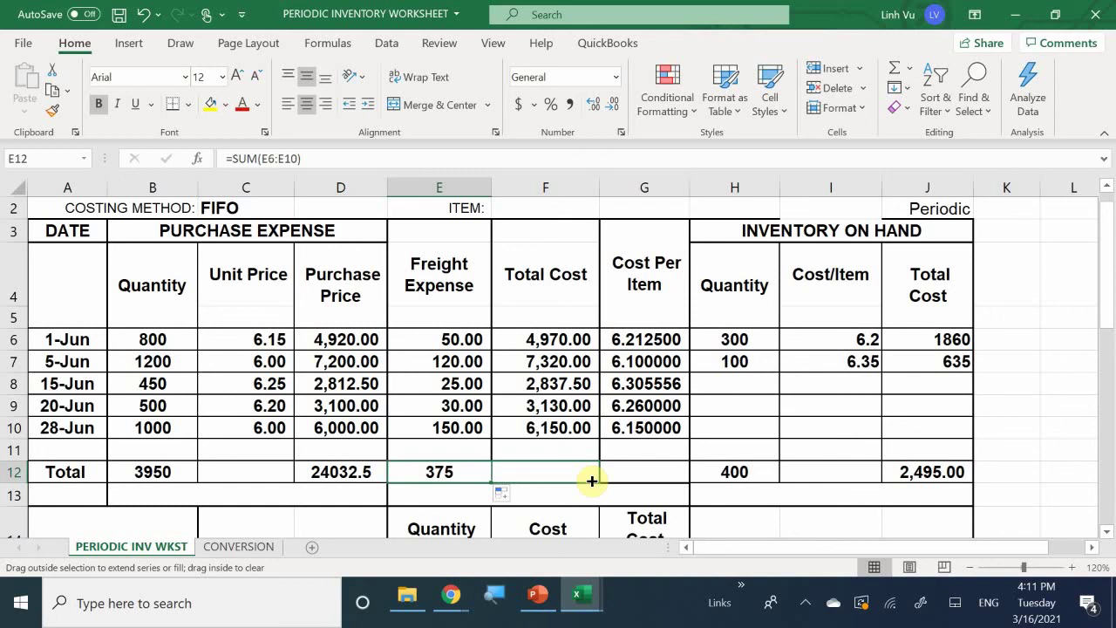
left_click_drag(591, 480, 591, 480)
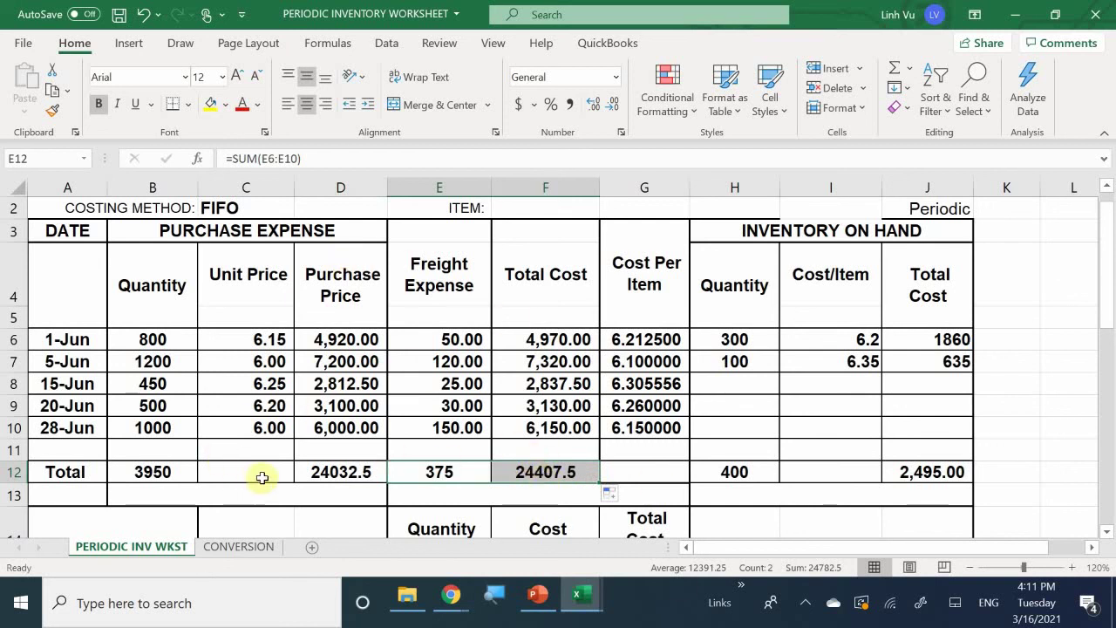
left_click_drag(335, 472, 553, 471)
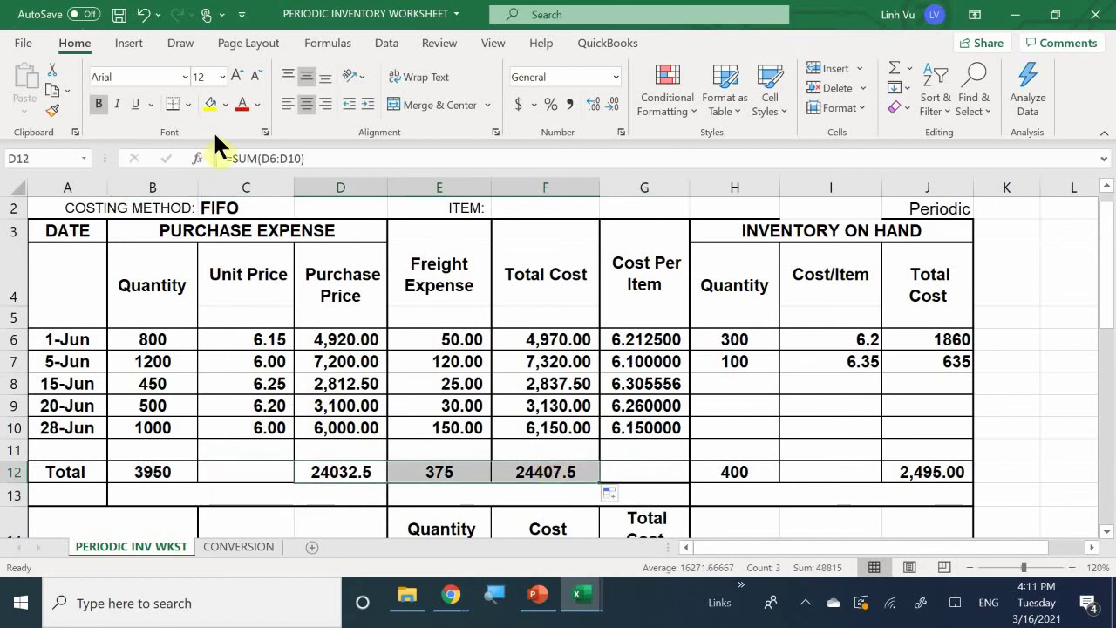
left_click(570, 105)
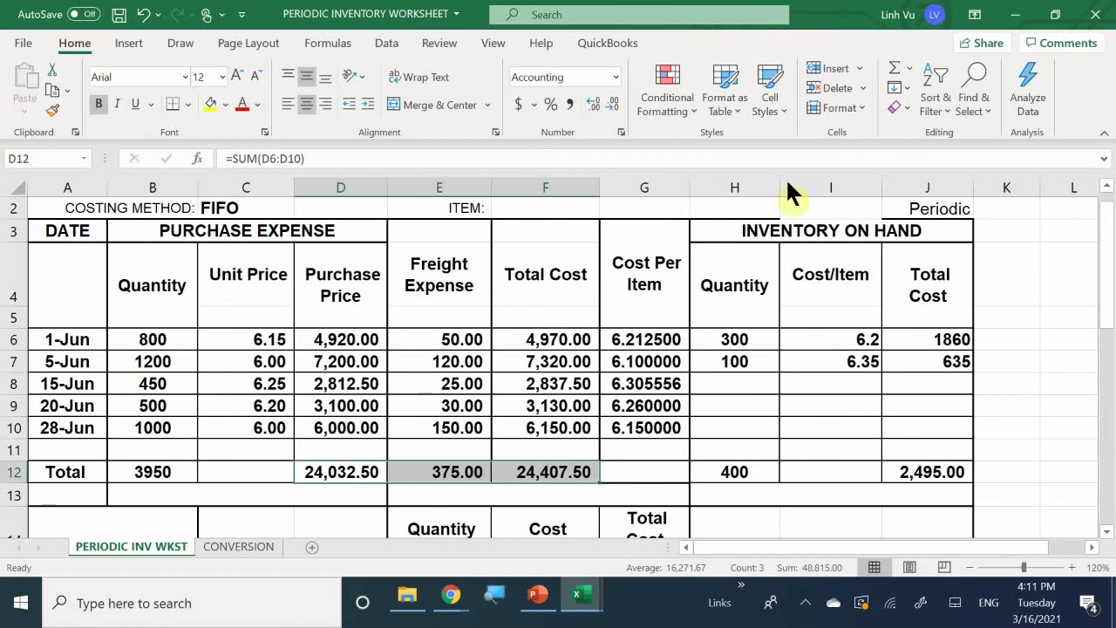
In the Net Purchase section, link the purchases quantity in C16 to the total with the formula =B12
left_click(184, 428)
scroll(184, 428, "down", 3)
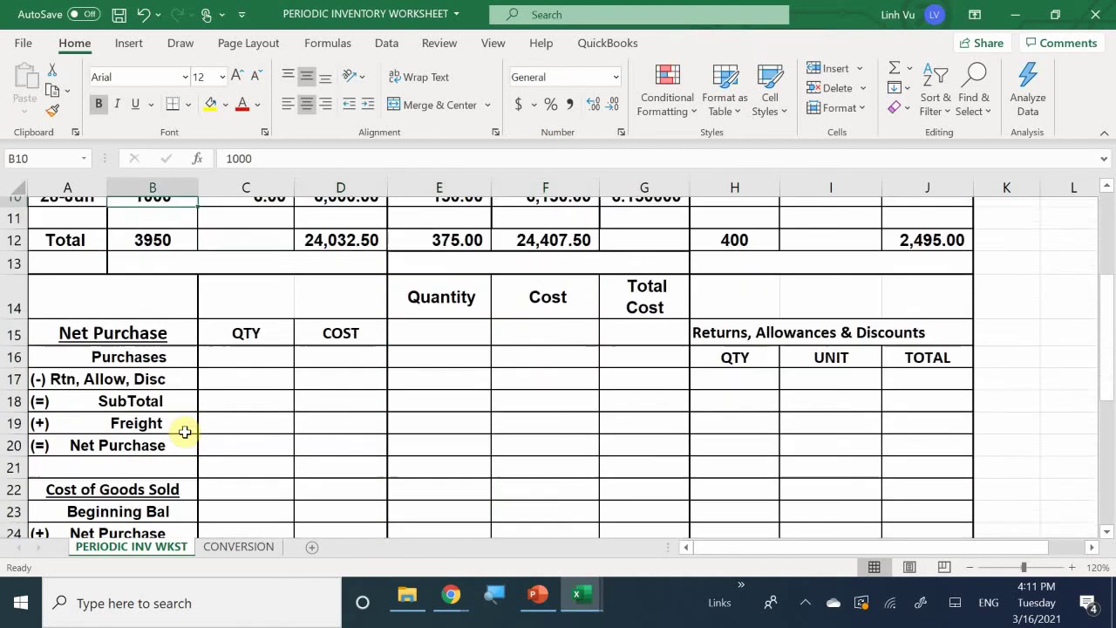
left_click(230, 340)
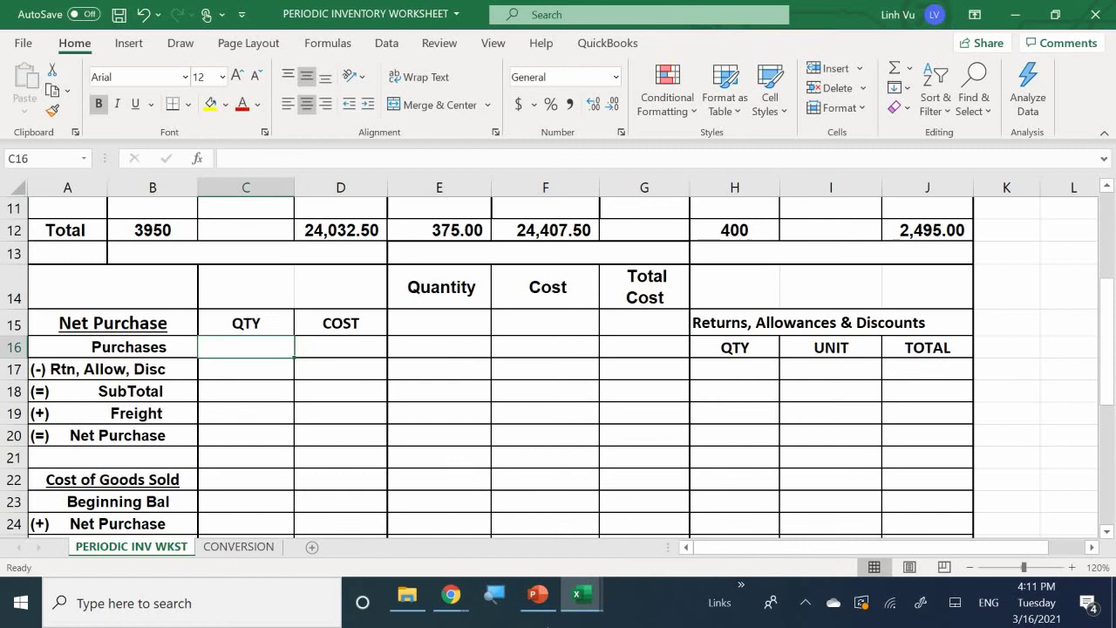
type("=")
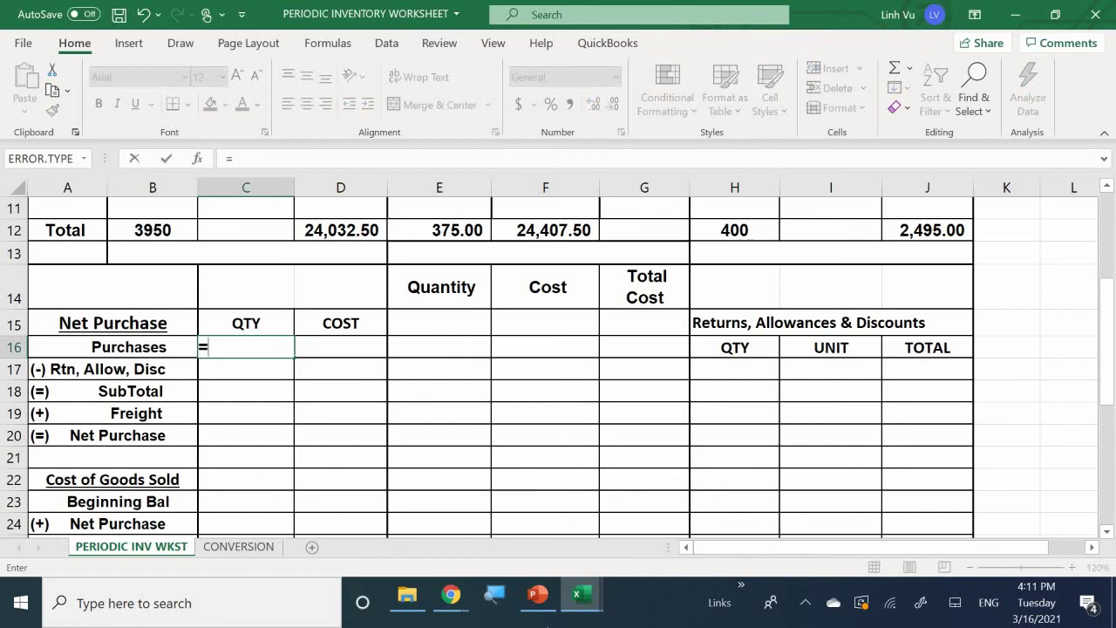
left_click(149, 231)
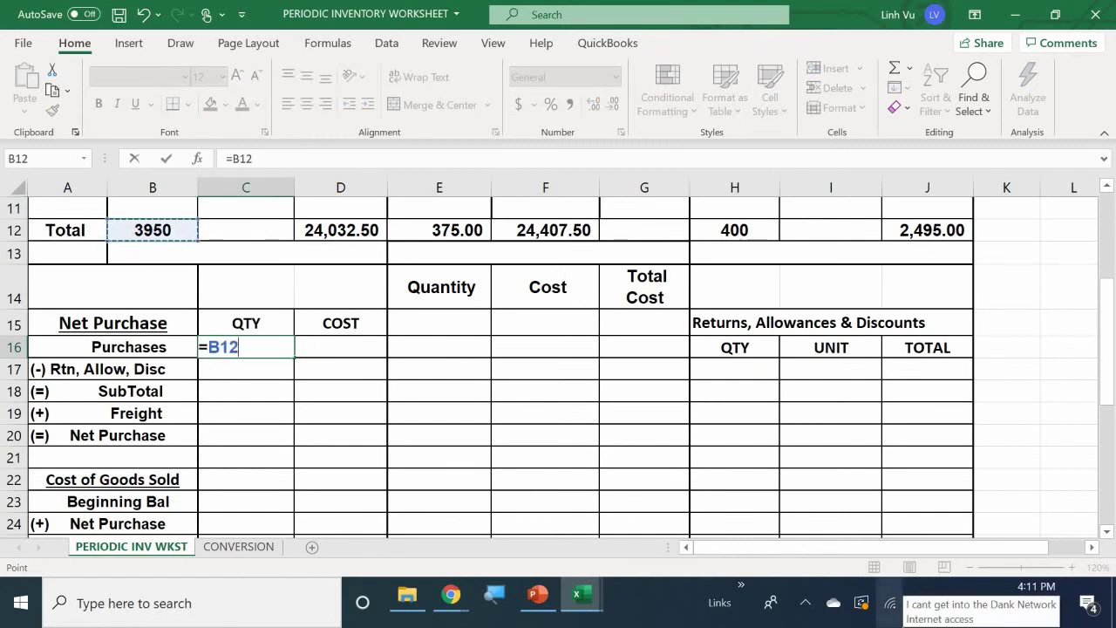
key("Return")
Link the purchases cost in D16 to the purchase price total with the formula =D12
key("Up")
key("Right")
type("=")
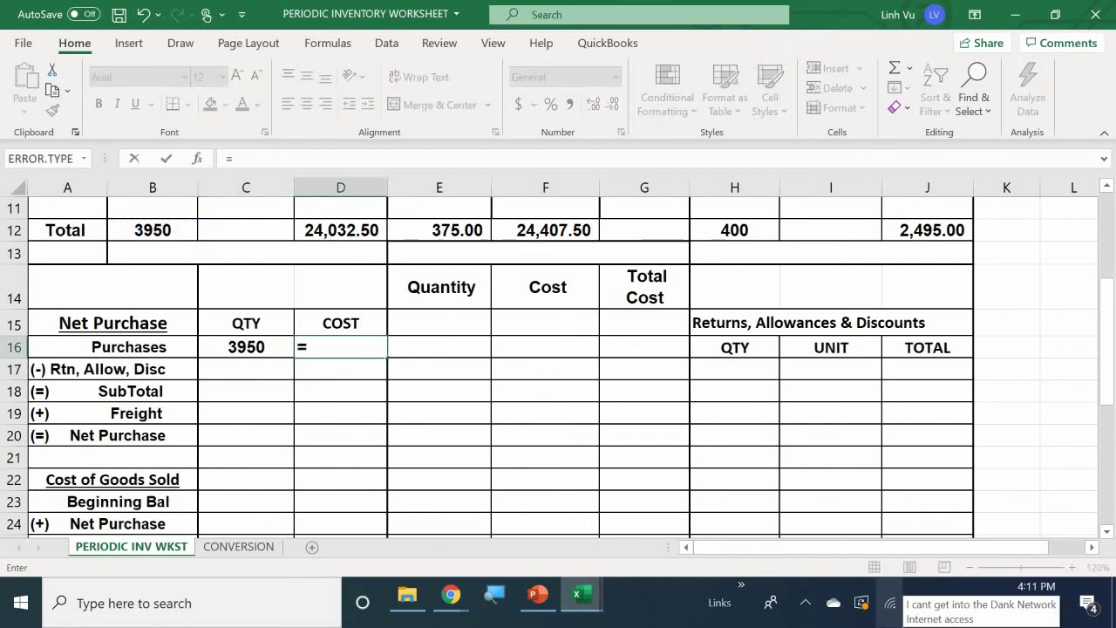
left_click(349, 233)
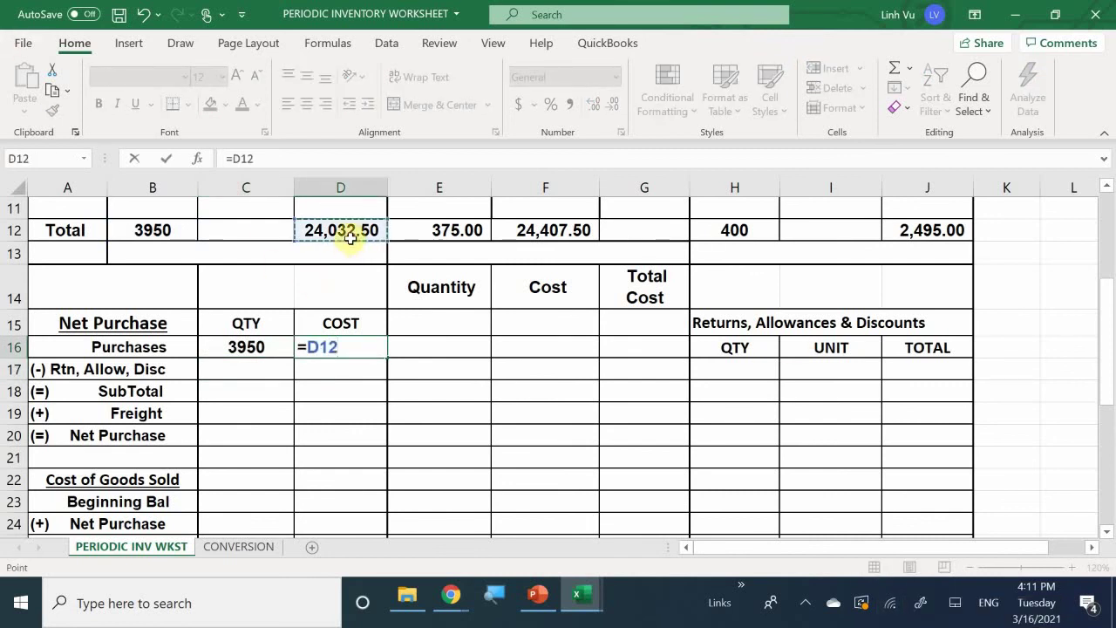
key("Return")
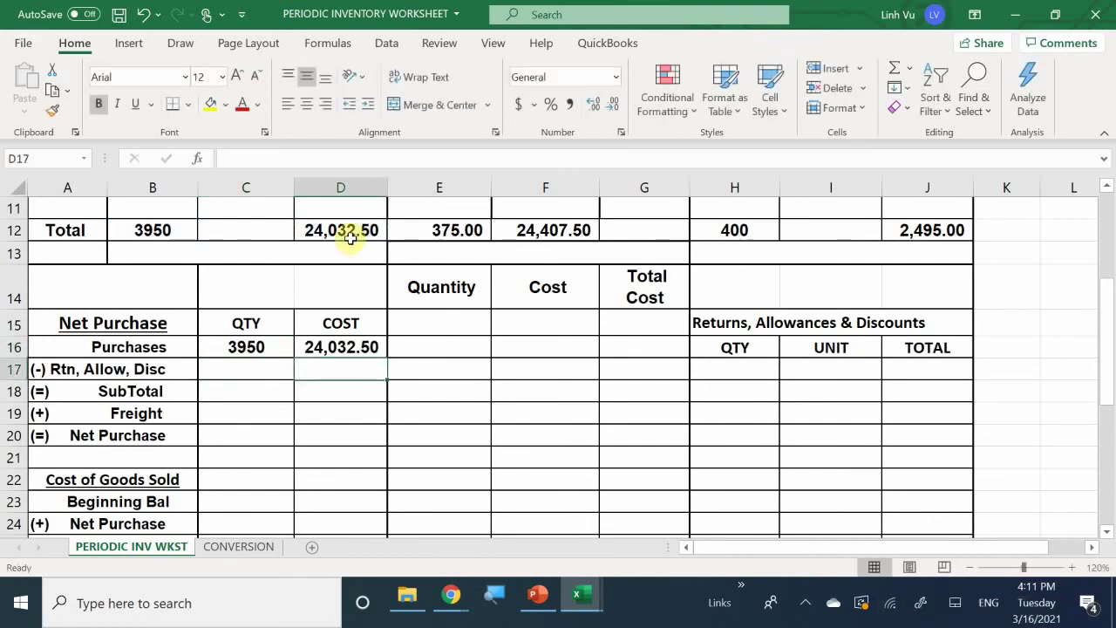
Enter 0 for both the quantity and cost of returns, allowances and discounts in C17 and D17
key("Left")
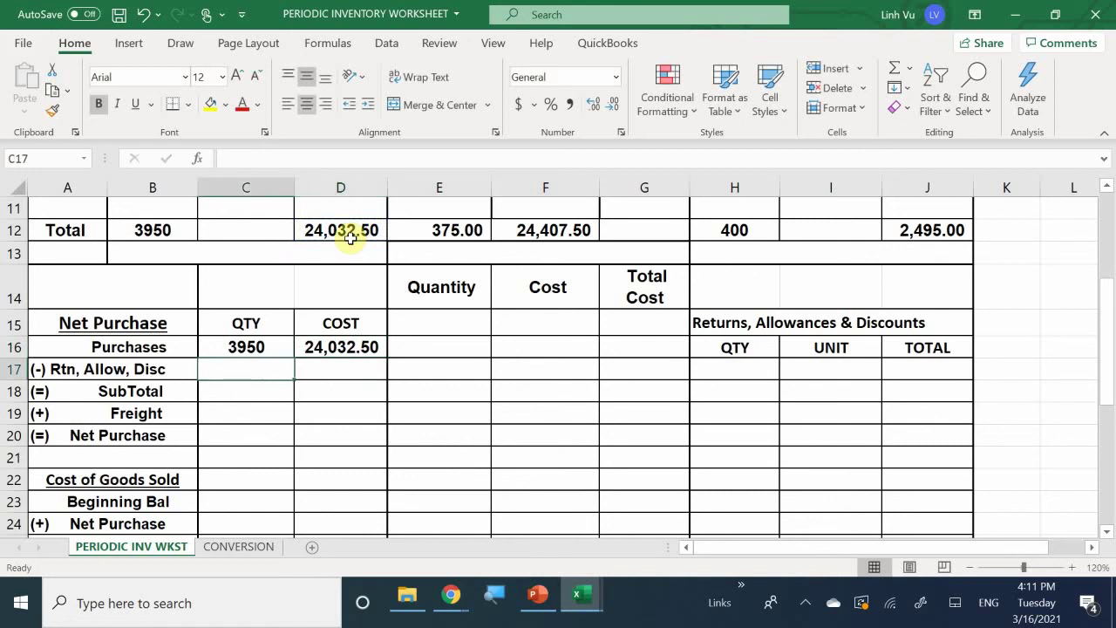
type("0")
key("Right")
type("0")
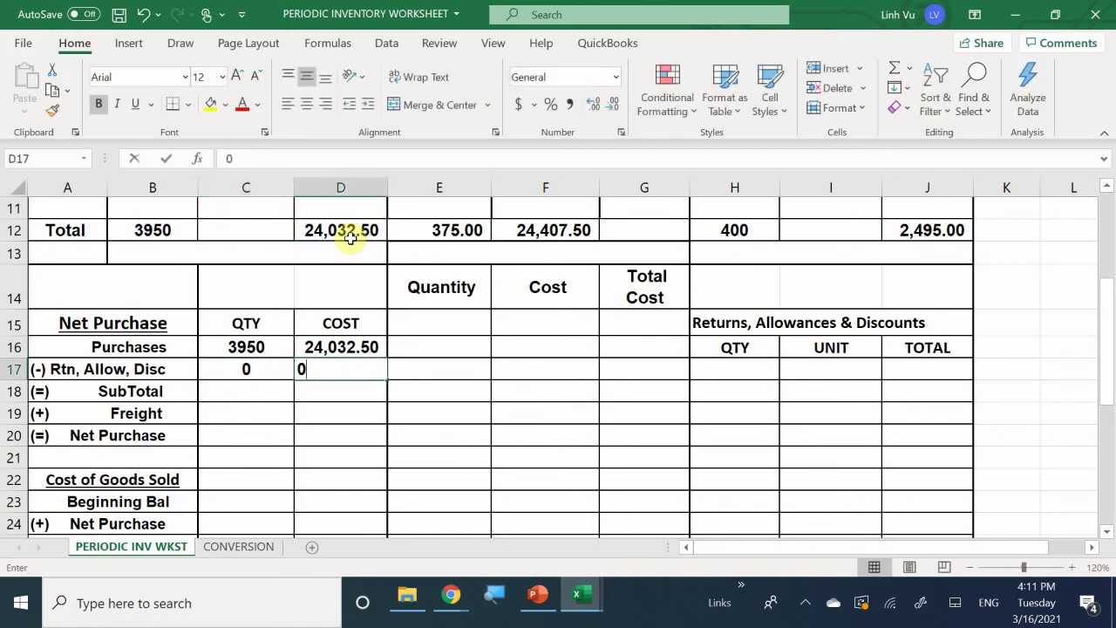
key("Return")
Calculate the subtotal quantity in C18 with the formula =C16-C17
key("Left")
type("=")
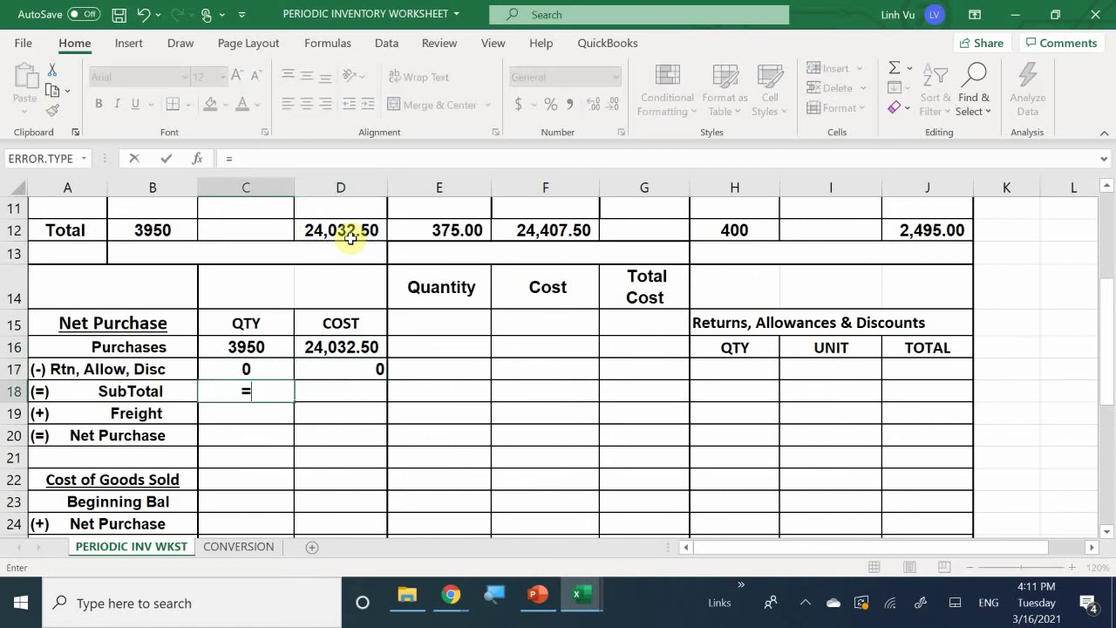
key("Up")
key("Up")
type("-")
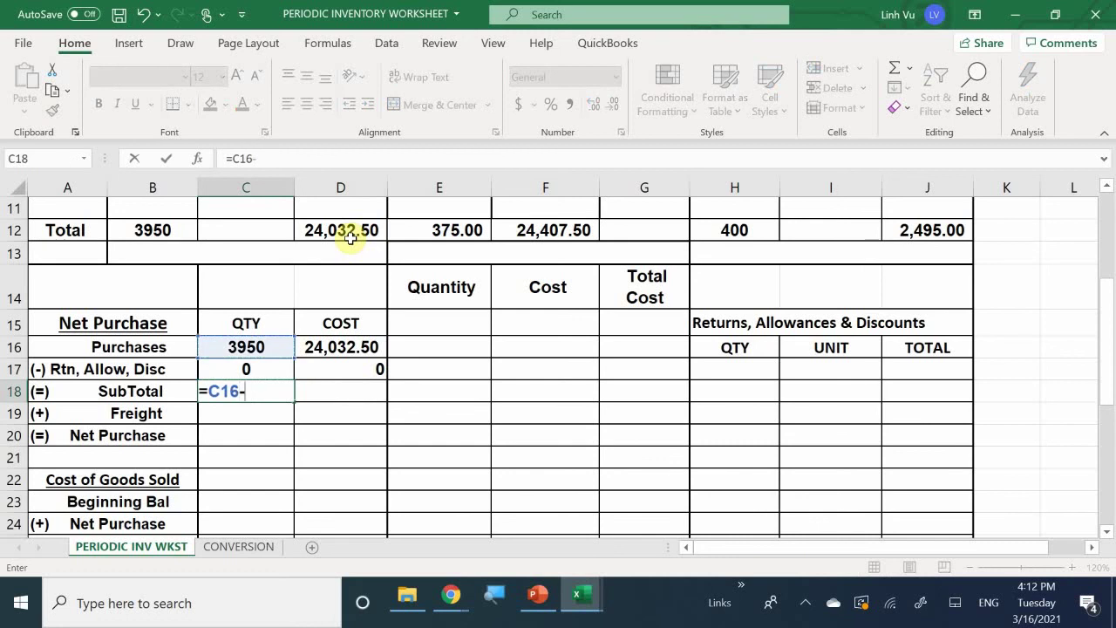
key("Up")
key("Return")
Calculate the subtotal cost in D18 with the formula =D16-D17
key("Right")
key("Up")
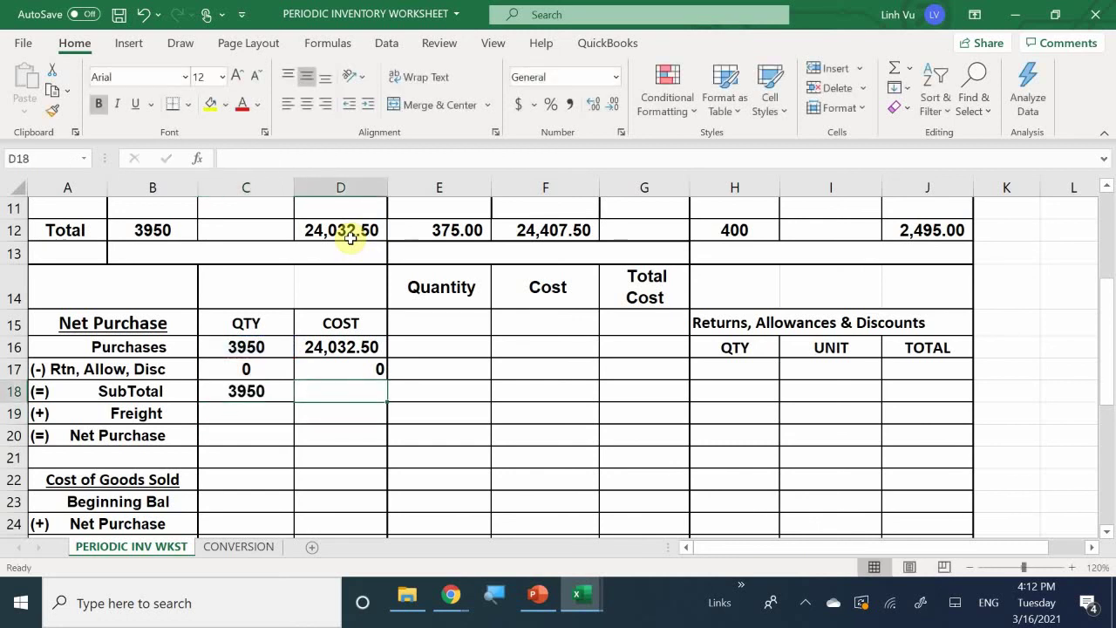
type("=")
key("Up")
key("Up")
type("-")
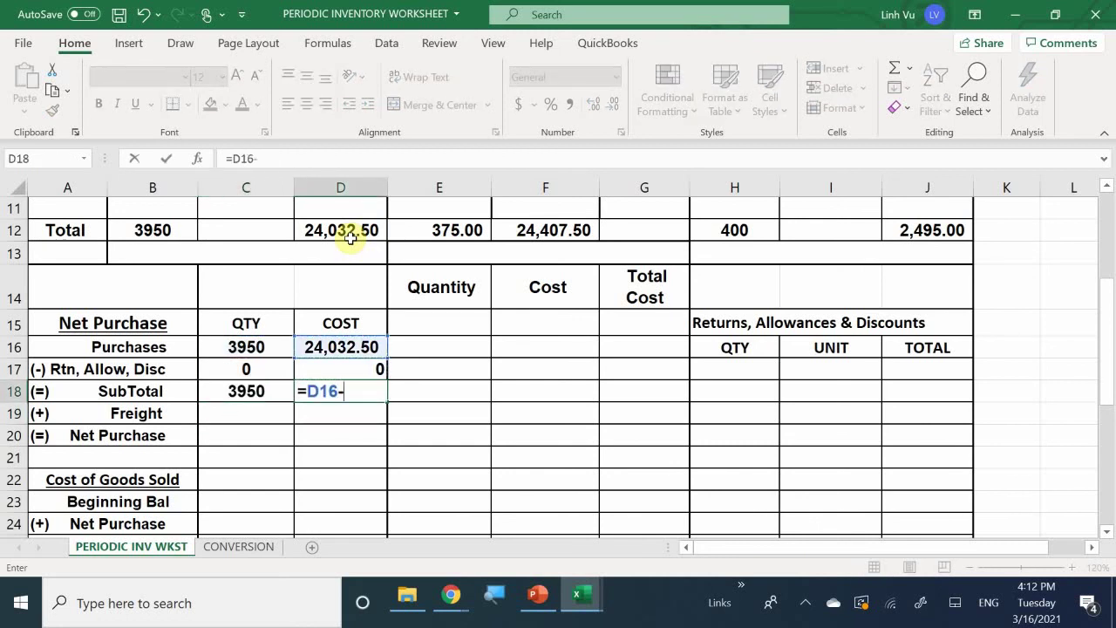
key("Up")
key("Return")
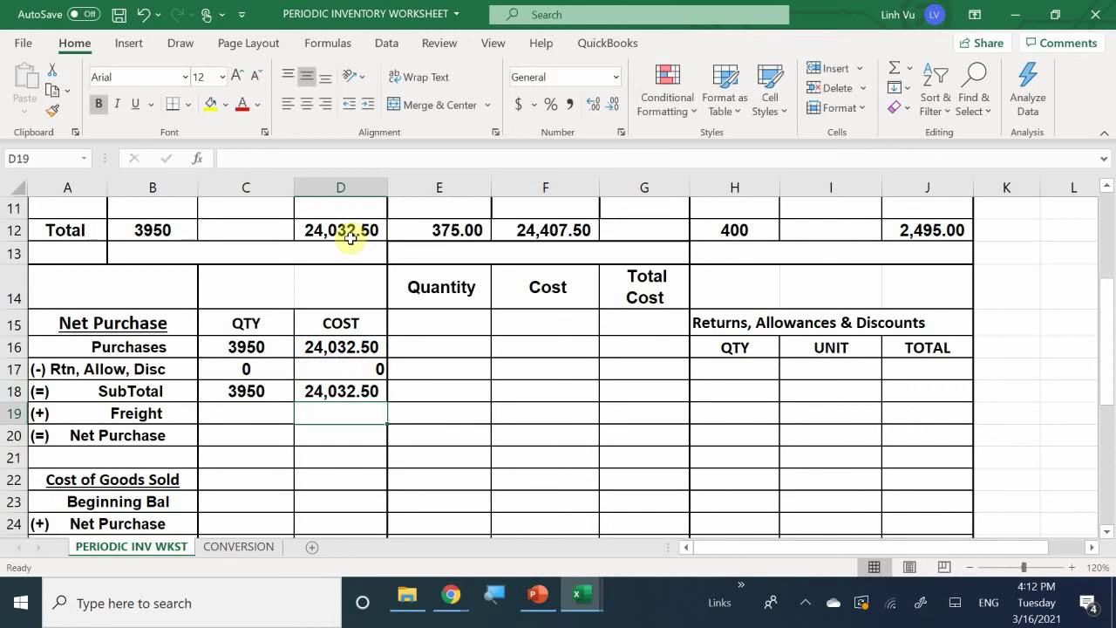
Enter 0 as the freight quantity in C19
key("Left")
type("0")
key("Return")
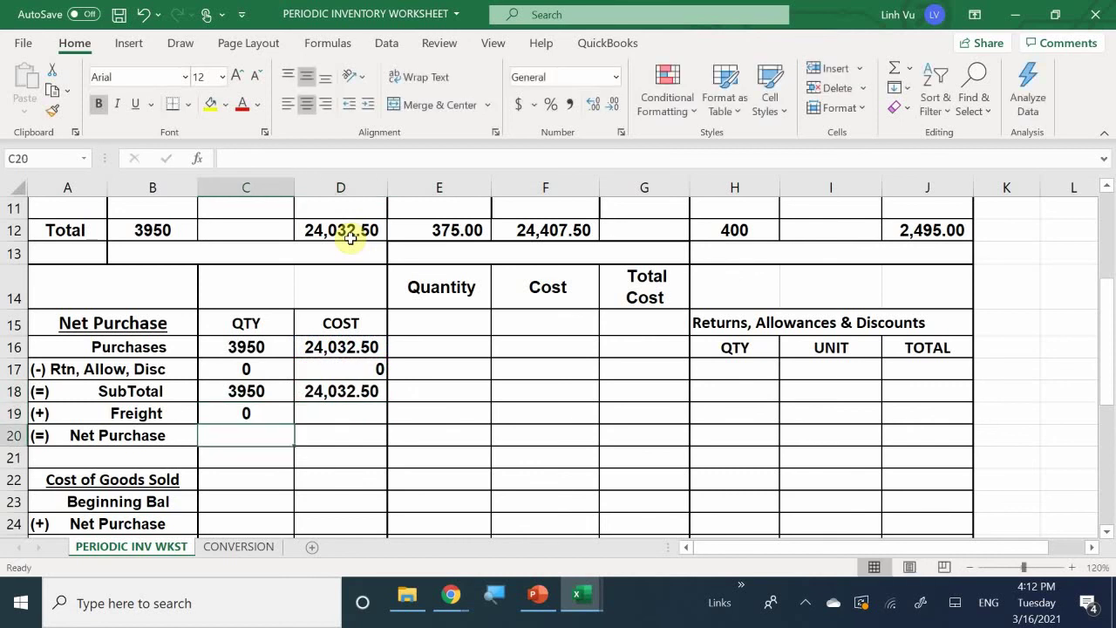
Bring the total freight expense into the Freight cost cell D19 with the formula =E12
key("Right")
key("Up")
type("=")
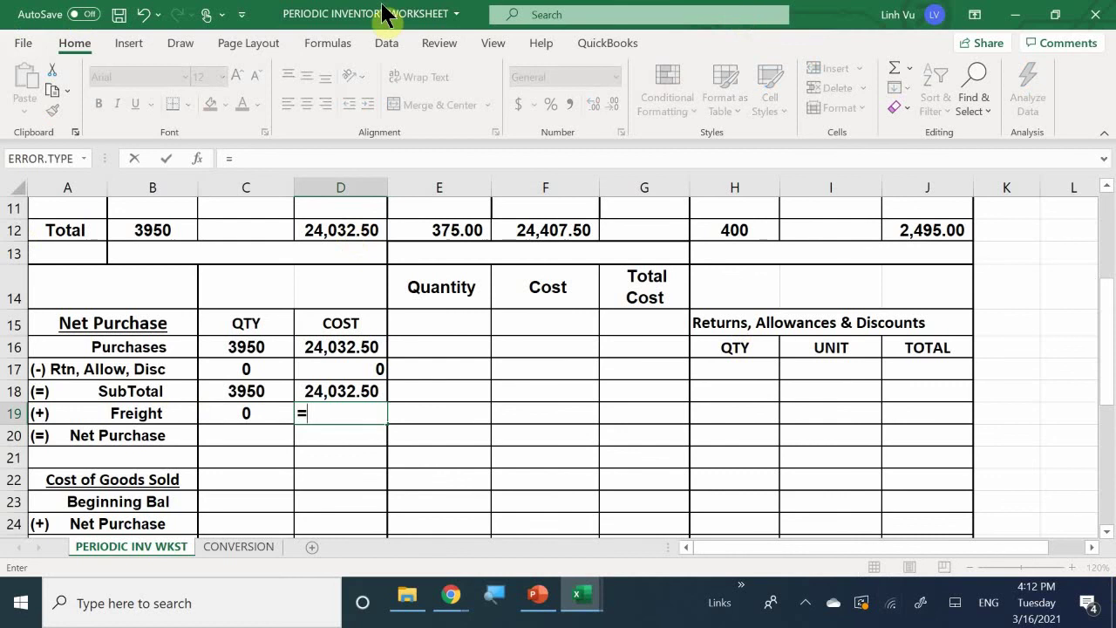
left_click(424, 230)
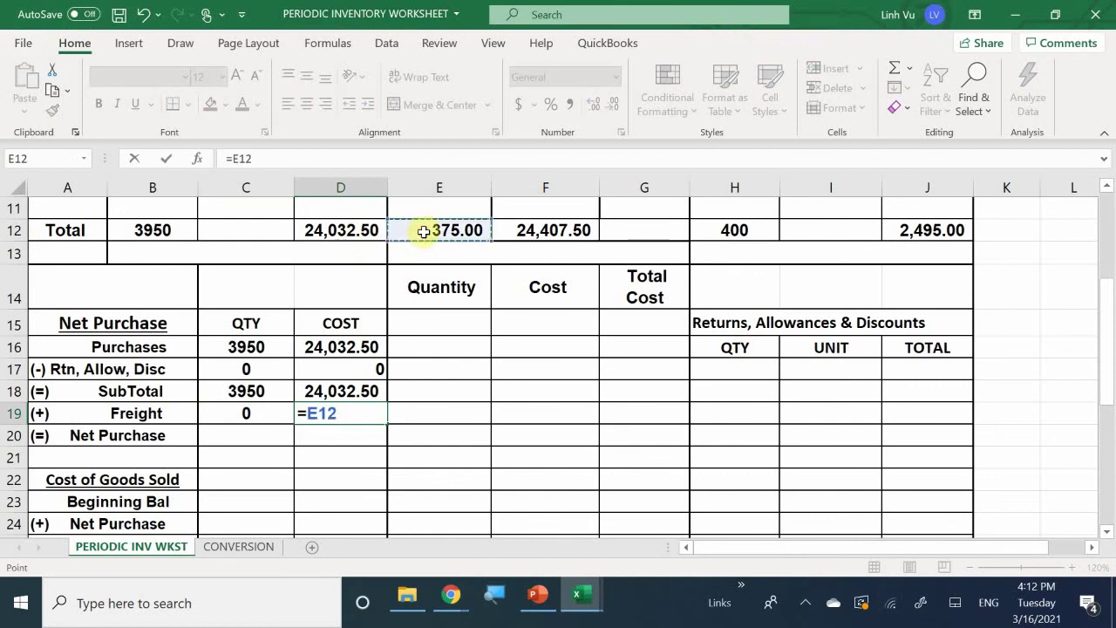
key("Return")
Calculate the net purchase quantity in C20 with the formula =C18+C19
key("Left")
type("=")
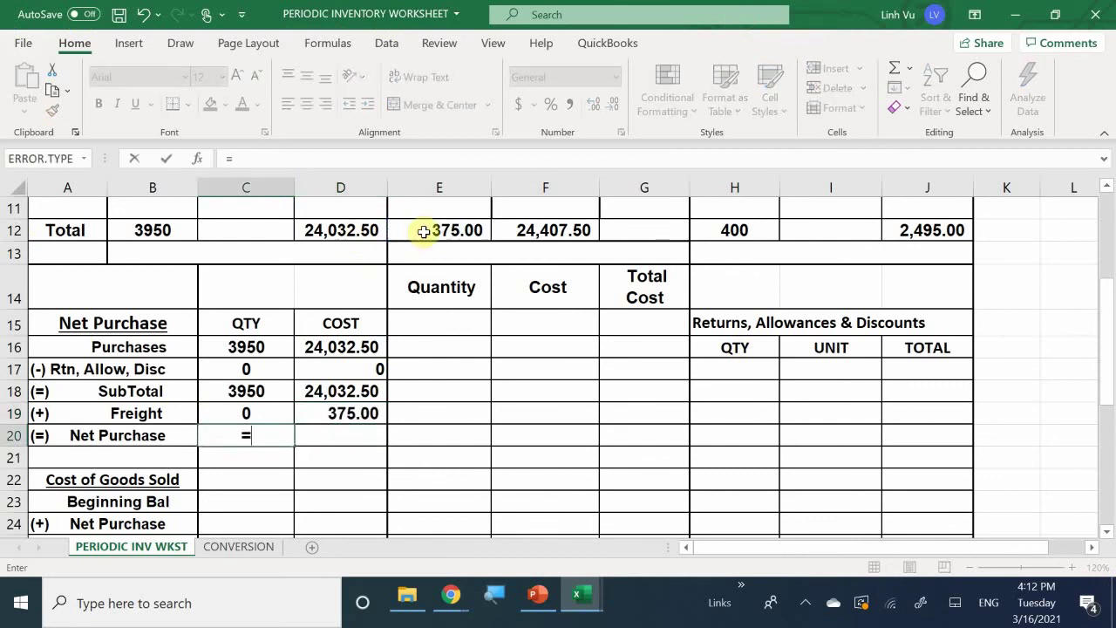
key("Up")
key("Up")
type("+")
key("Up")
key("Return")
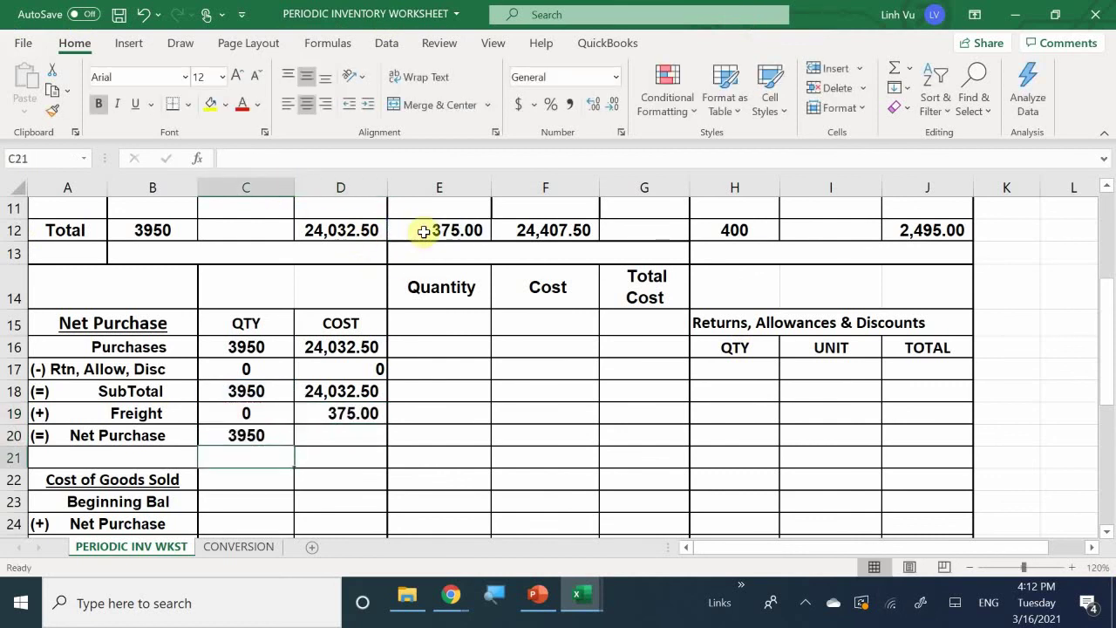
Calculate the net purchase cost in D20 with the formula =D18+D19
key("Up")
key("Right")
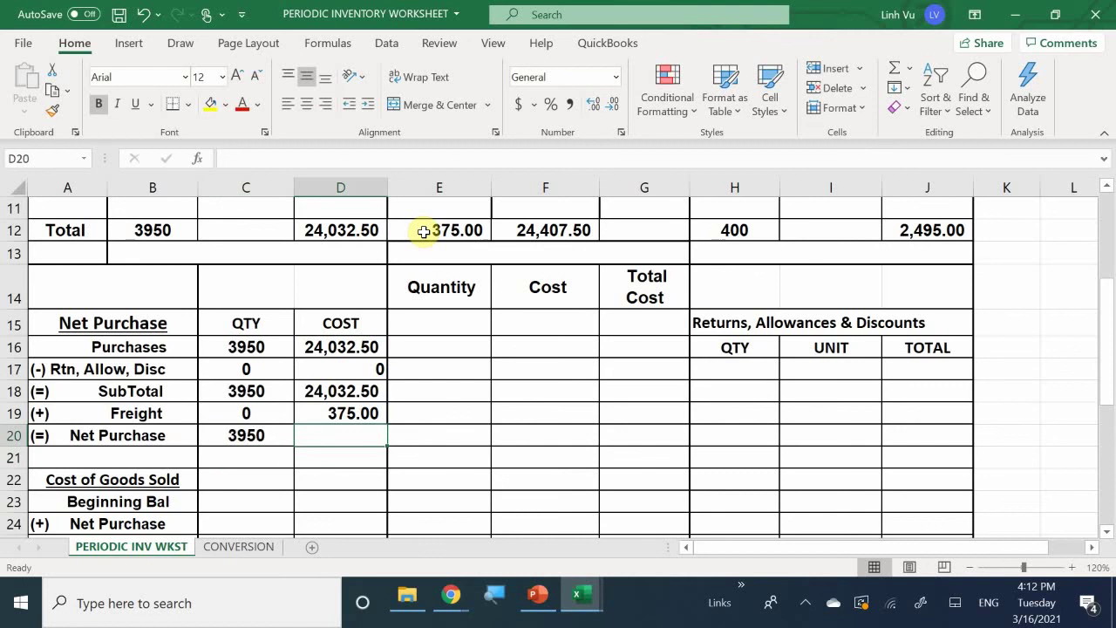
type("=")
key("Up")
key("Up")
type("+")
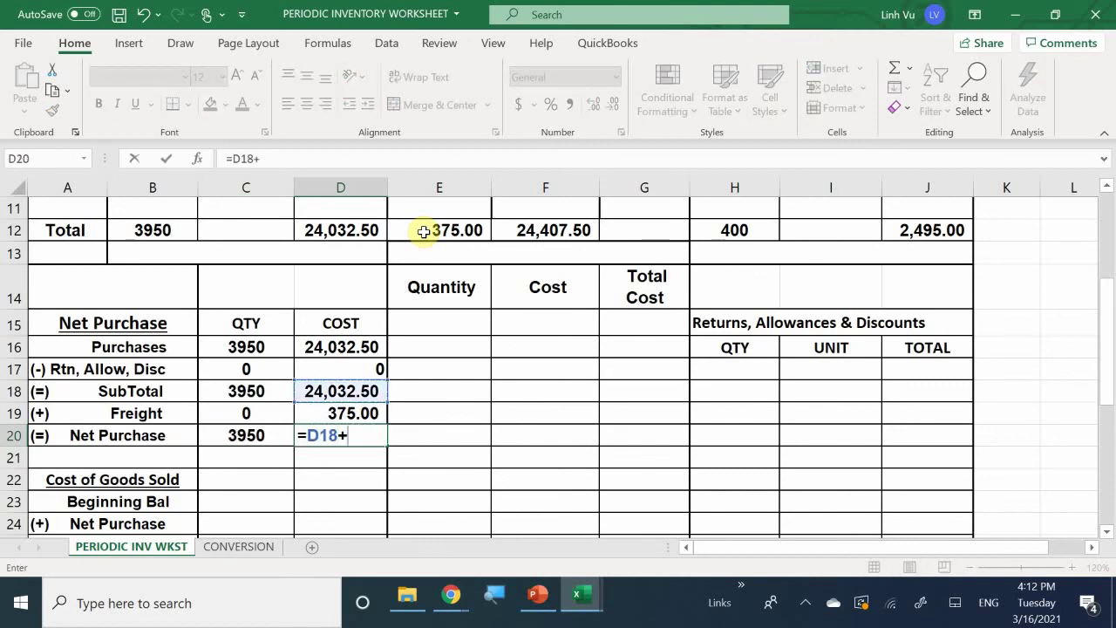
key("Up")
key("Return")
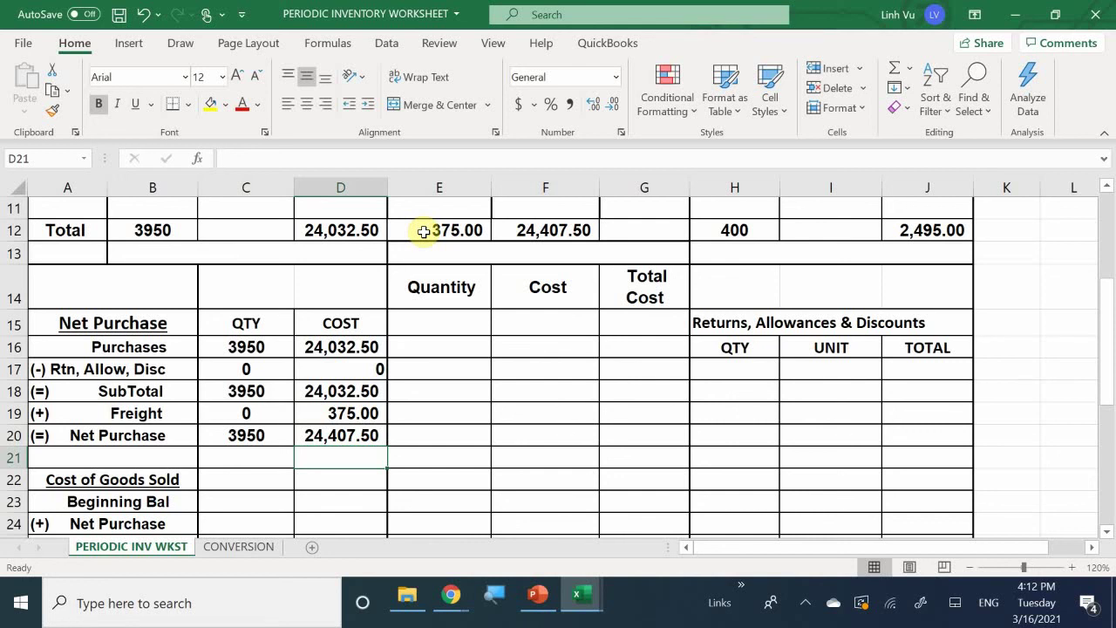
Link the beginning balance quantity in C23 to the inventory on hand total quantity with the formula =H12
scroll(213, 414, "down", 1)
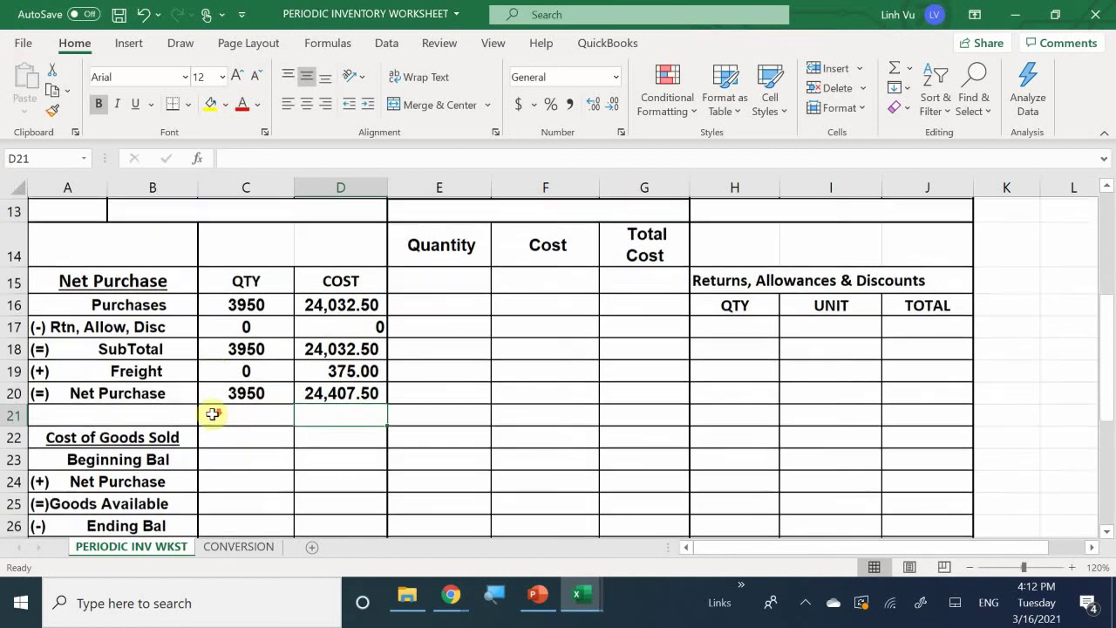
scroll(218, 419, "down", 1)
left_click(249, 438)
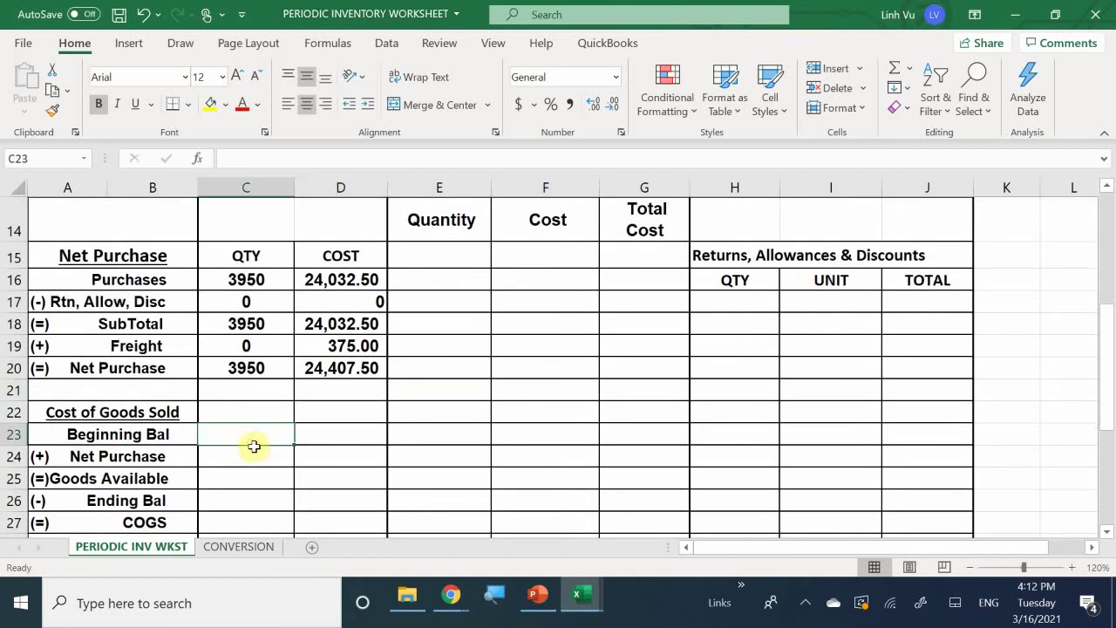
type("=")
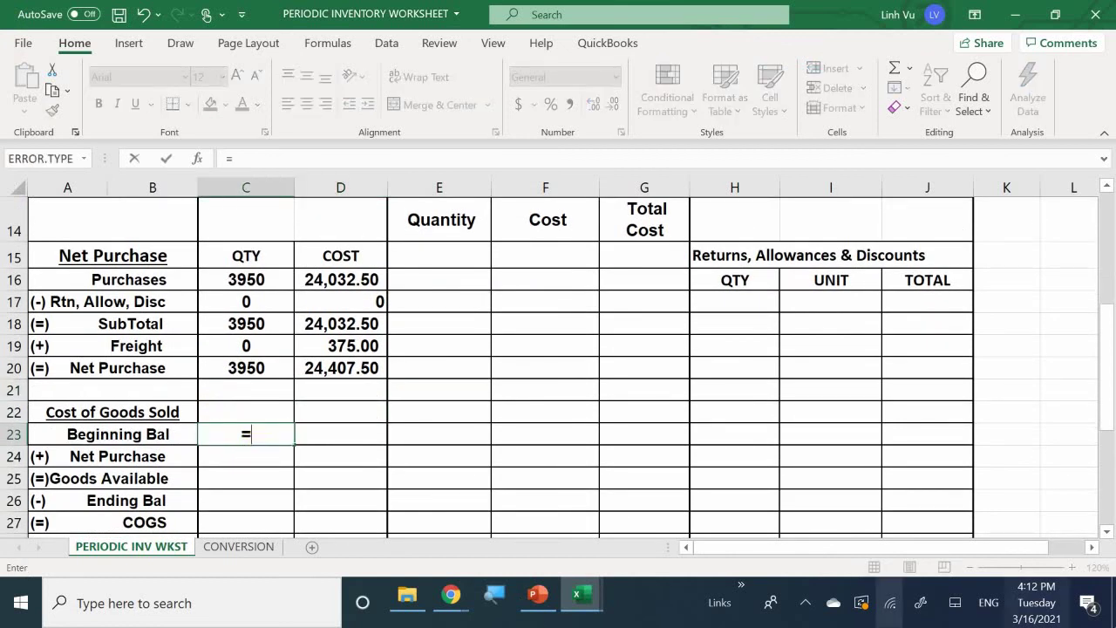
scroll(810, 431, "up", 5)
scroll(755, 344, "down", 2)
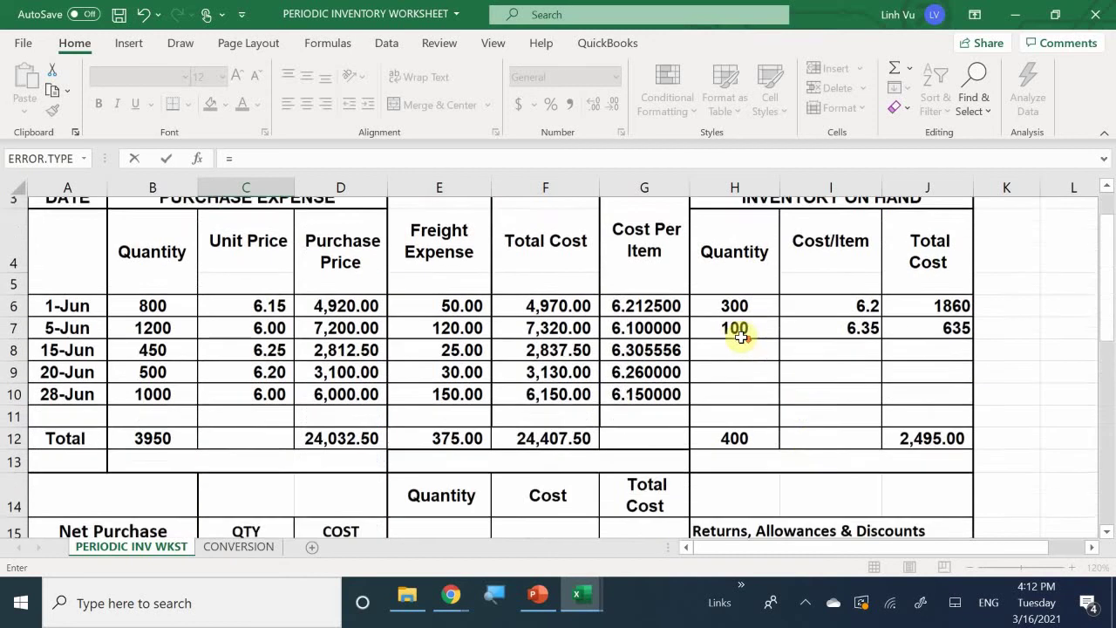
left_click(738, 430)
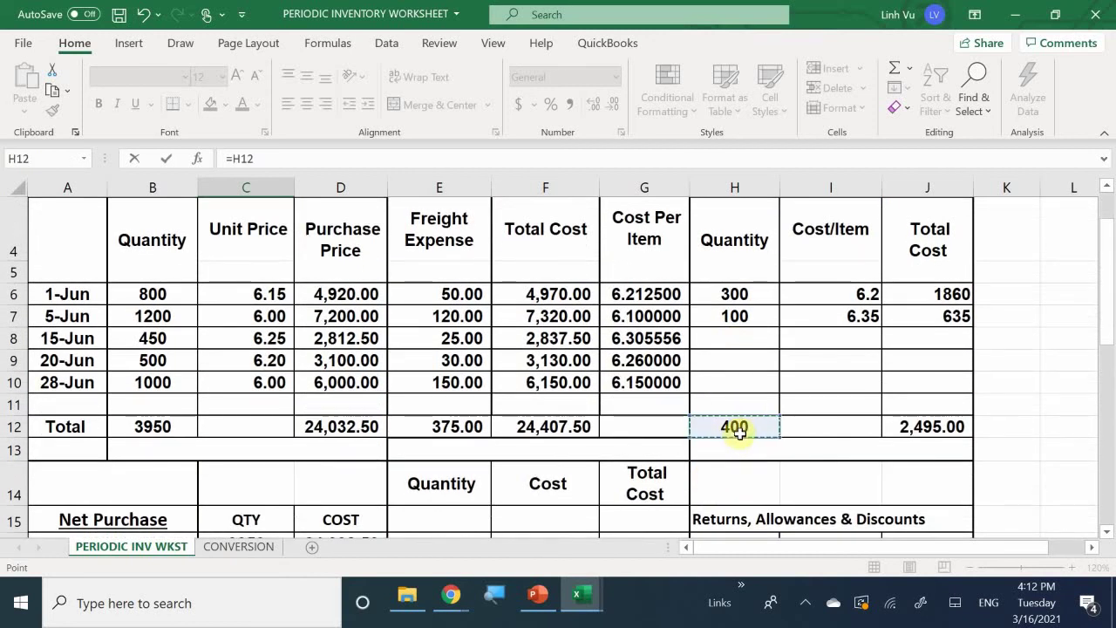
key("Return")
Link the beginning balance cost in D23 to the inventory on hand total cost with the formula =J12
key("Right")
key("Up")
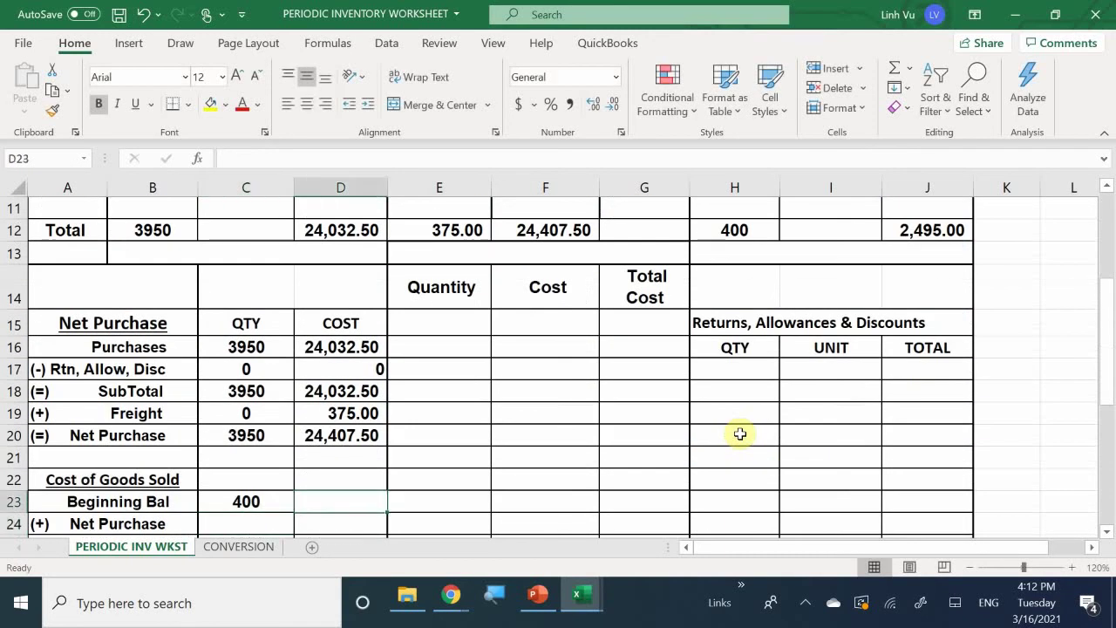
type("=")
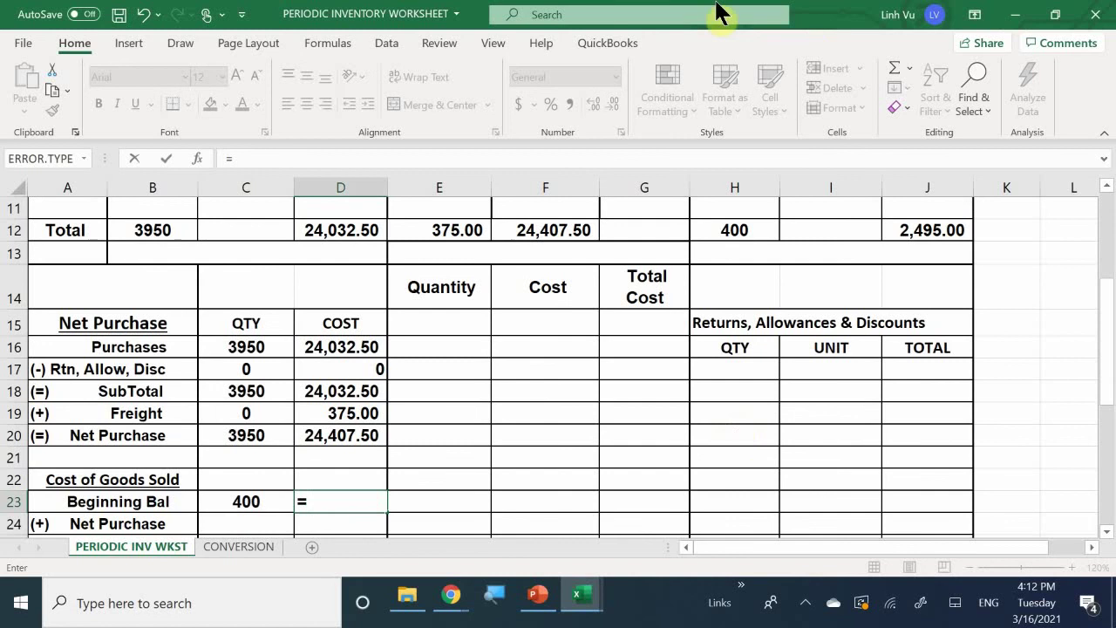
left_click(919, 231)
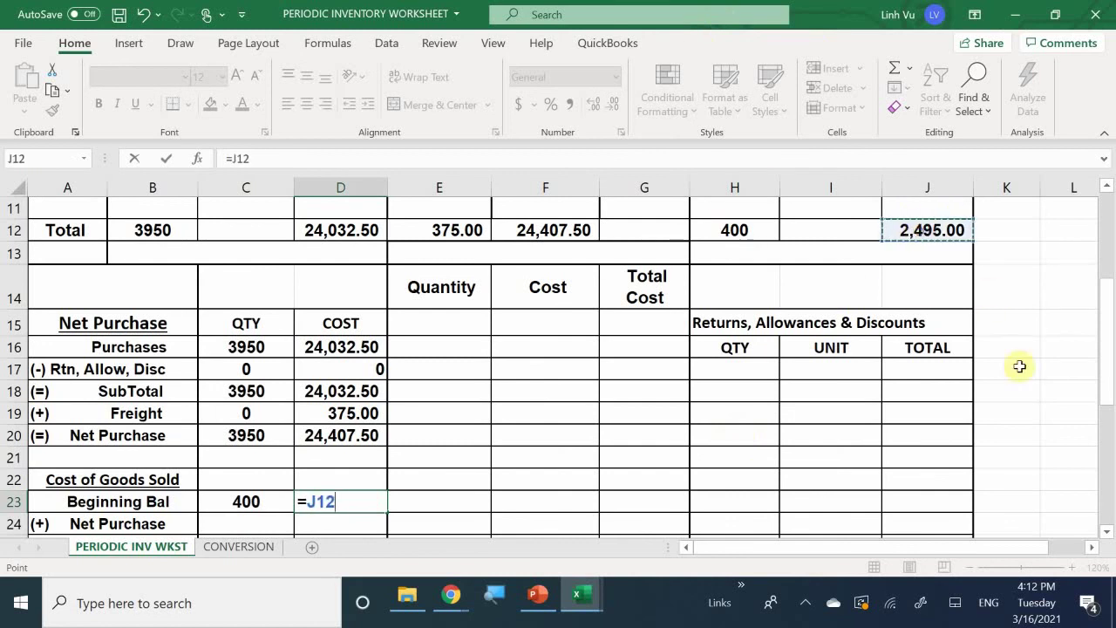
key("Return")
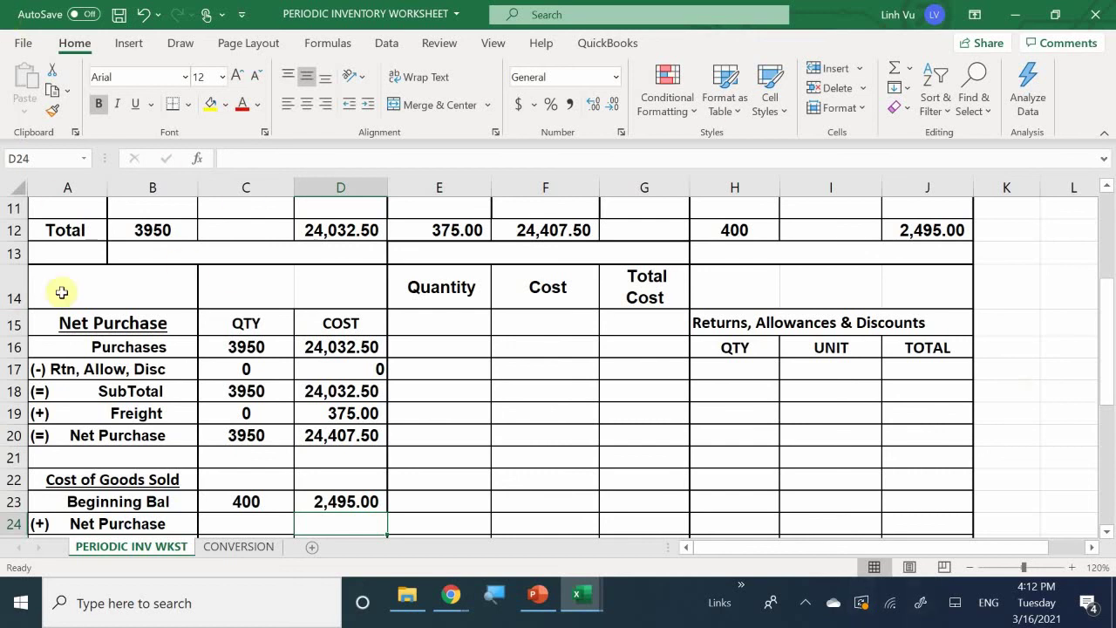
Carry the net purchase quantity into C24 of the Cost of Goods Sold section with the formula =C20
scroll(165, 415, "down", 1)
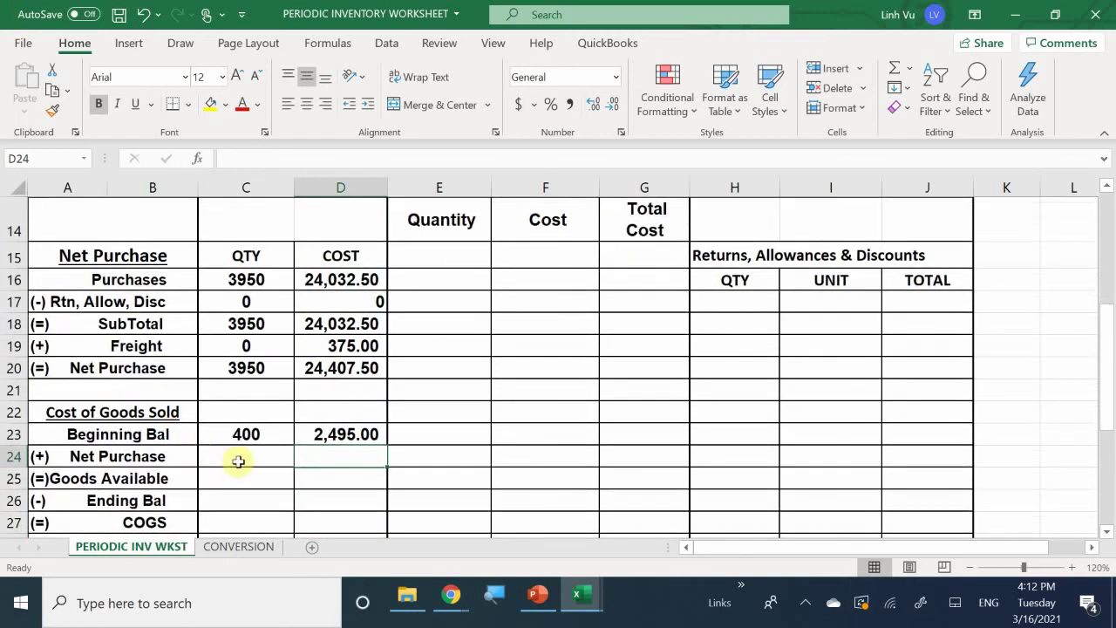
left_click(239, 460)
type("=")
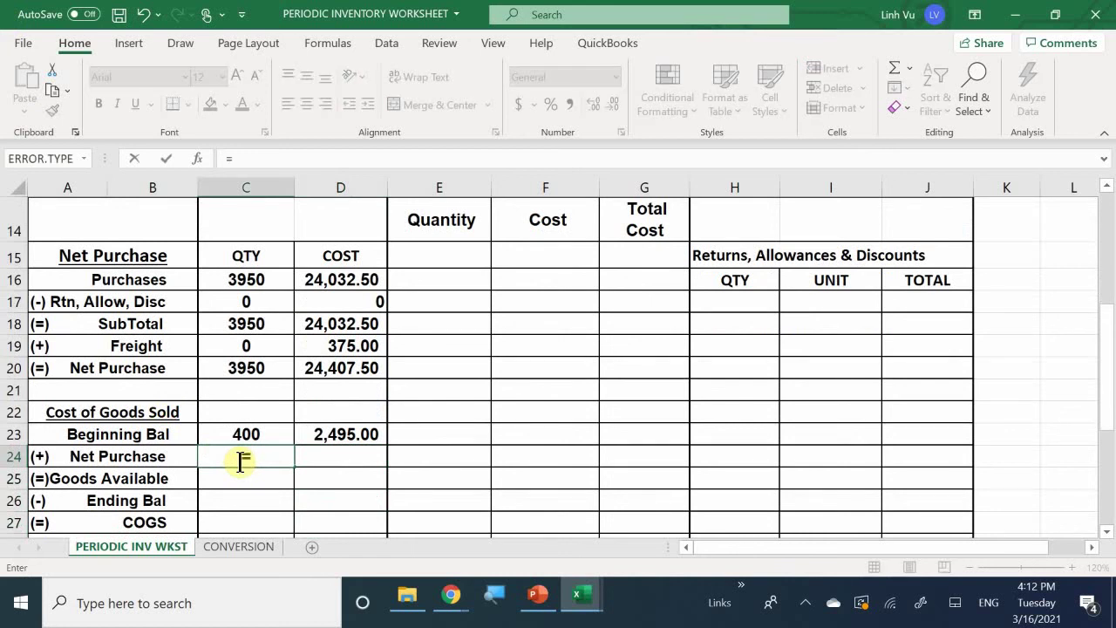
key("Up")
key("Up")
key("Up")
key("Up")
key("Return")
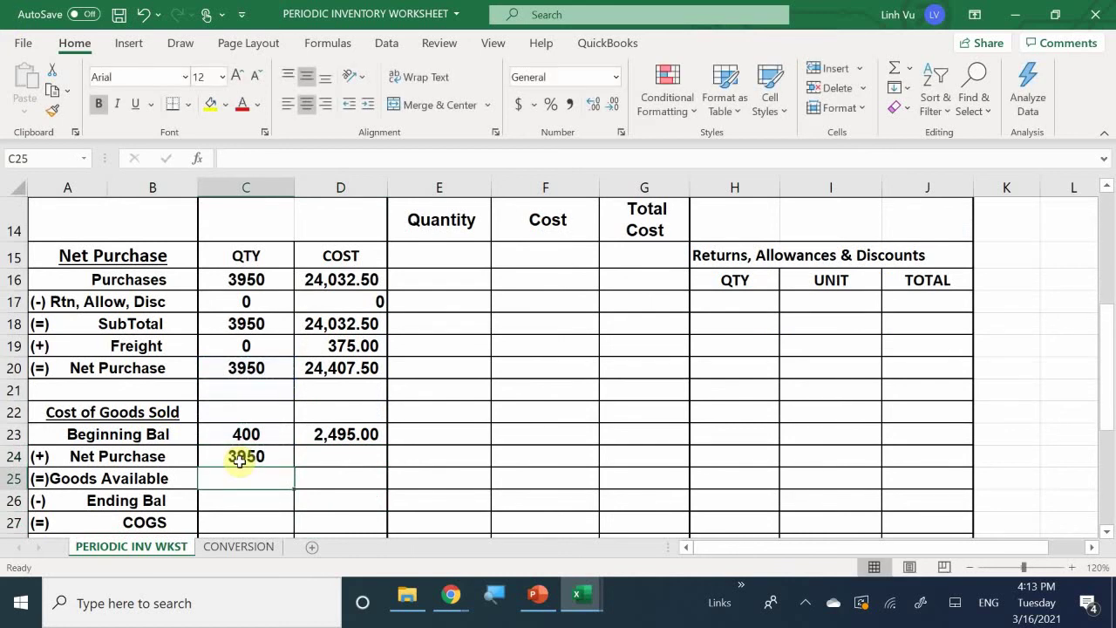
Carry the net purchase cost into D24 of the Cost of Goods Sold section with the formula =D20
key("Right")
key("Up")
type("=")
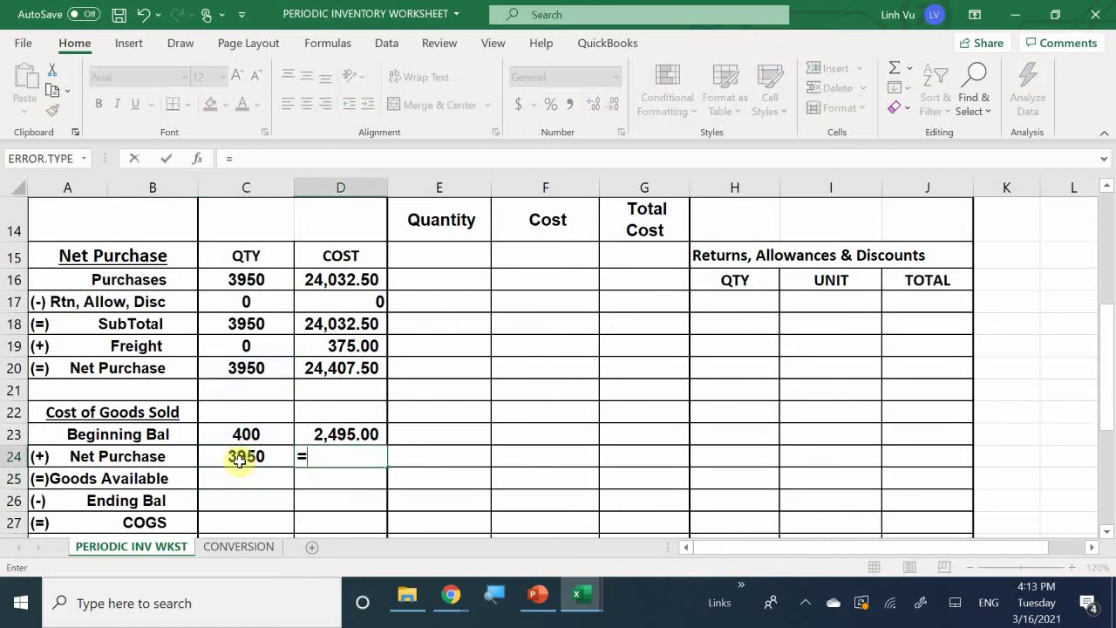
key("Up")
key("Up")
key("Up")
key("Up")
key("Return")
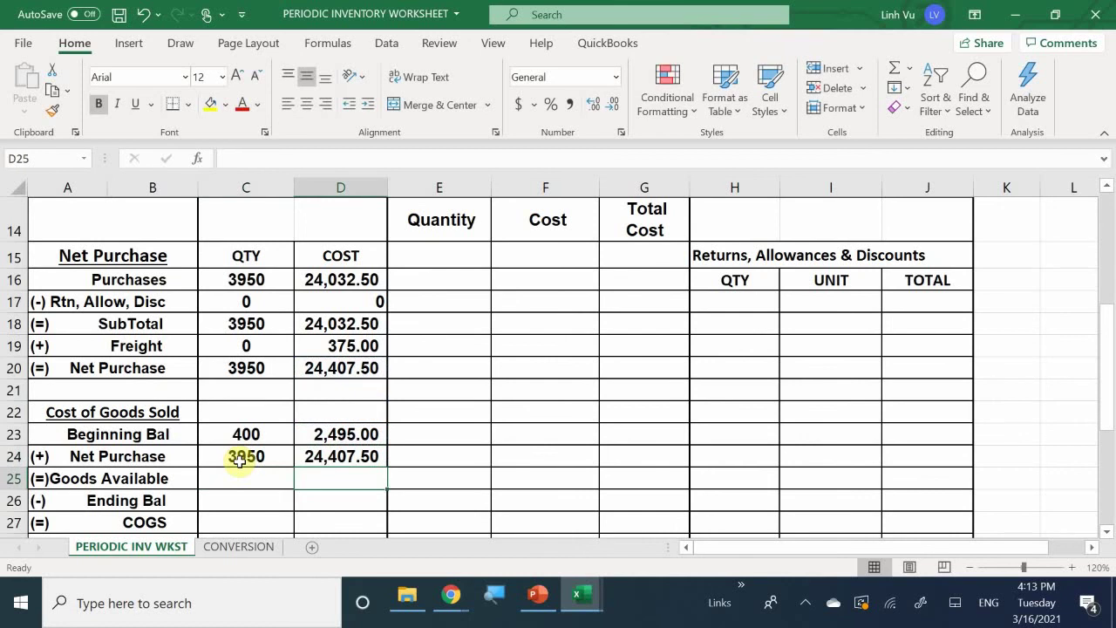
Calculate the goods available quantity in C25 with the formula =C23+C24
key("Left")
type("=")
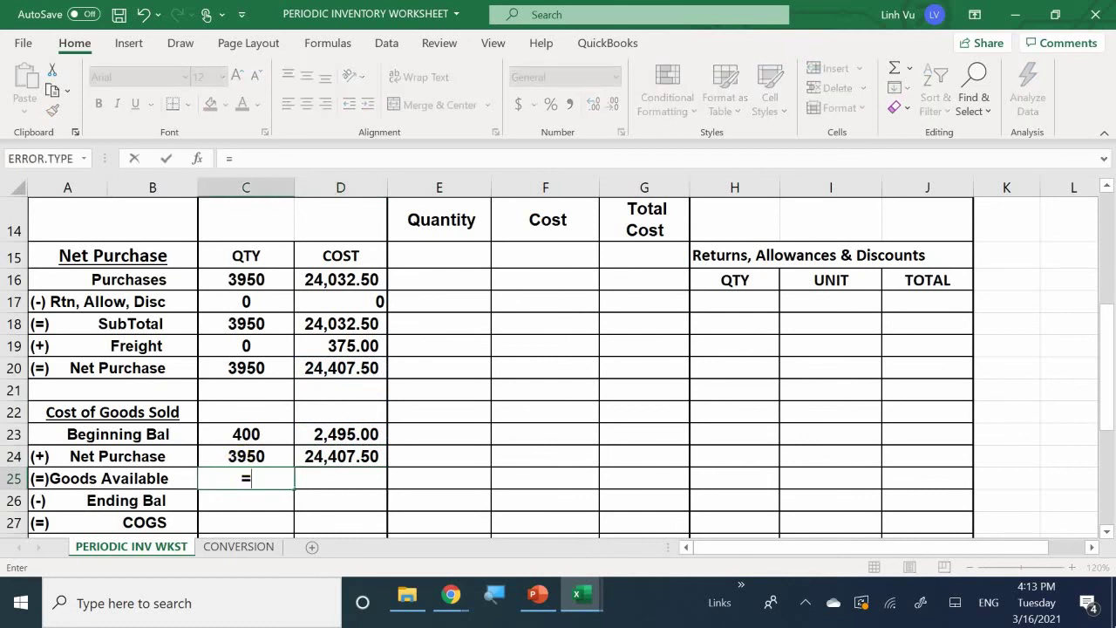
left_click(236, 432)
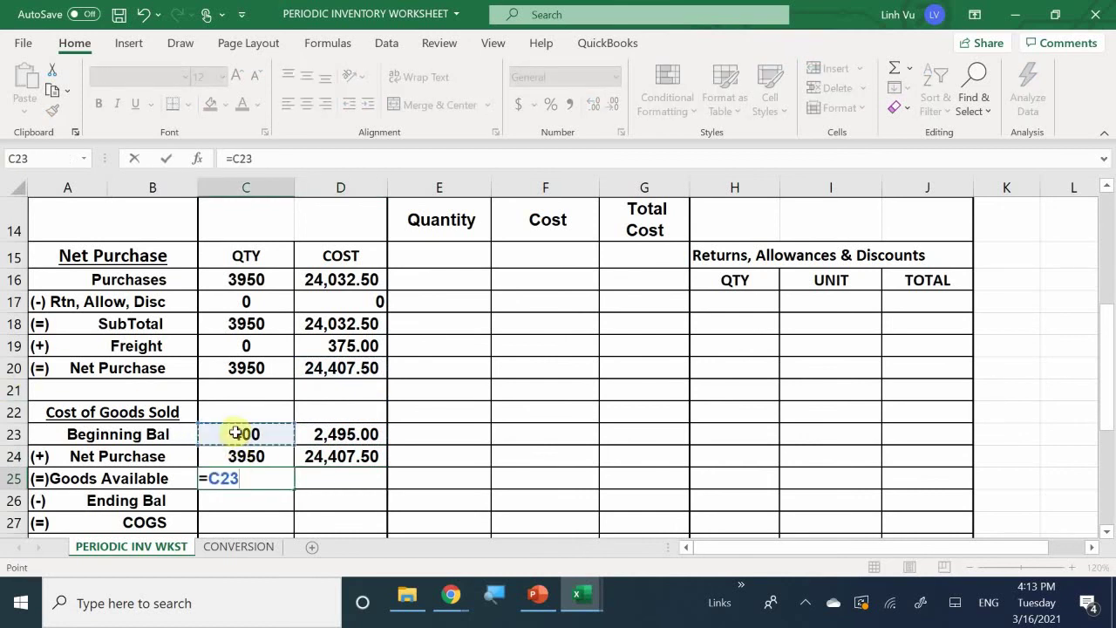
type("+")
key("Up")
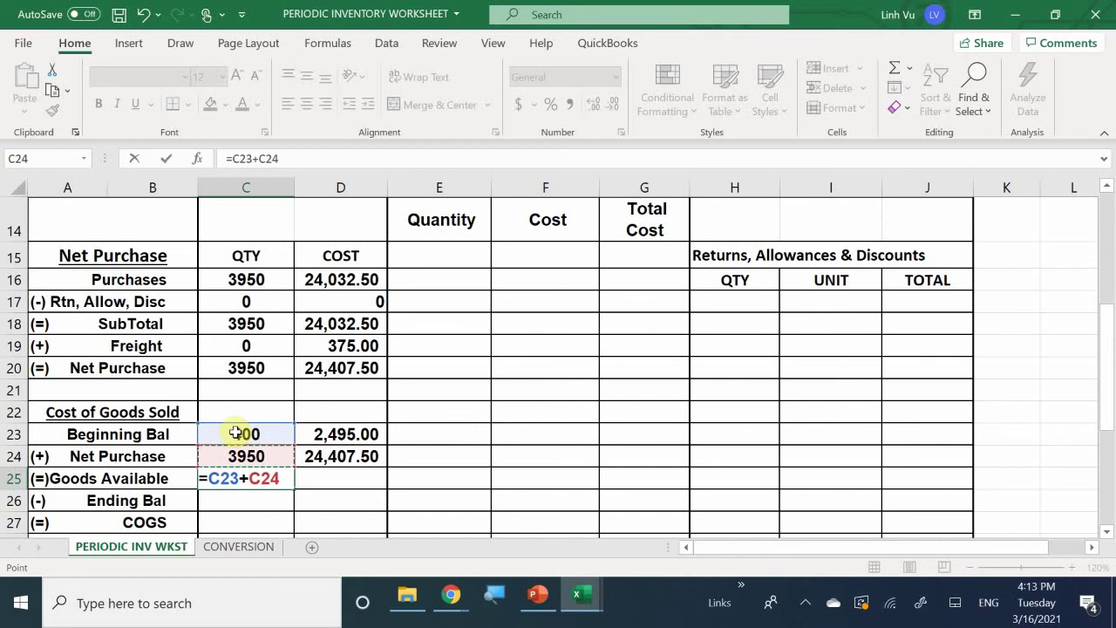
key("Return")
Calculate the goods available cost in D25 with the formula =D23+D24
key("Right")
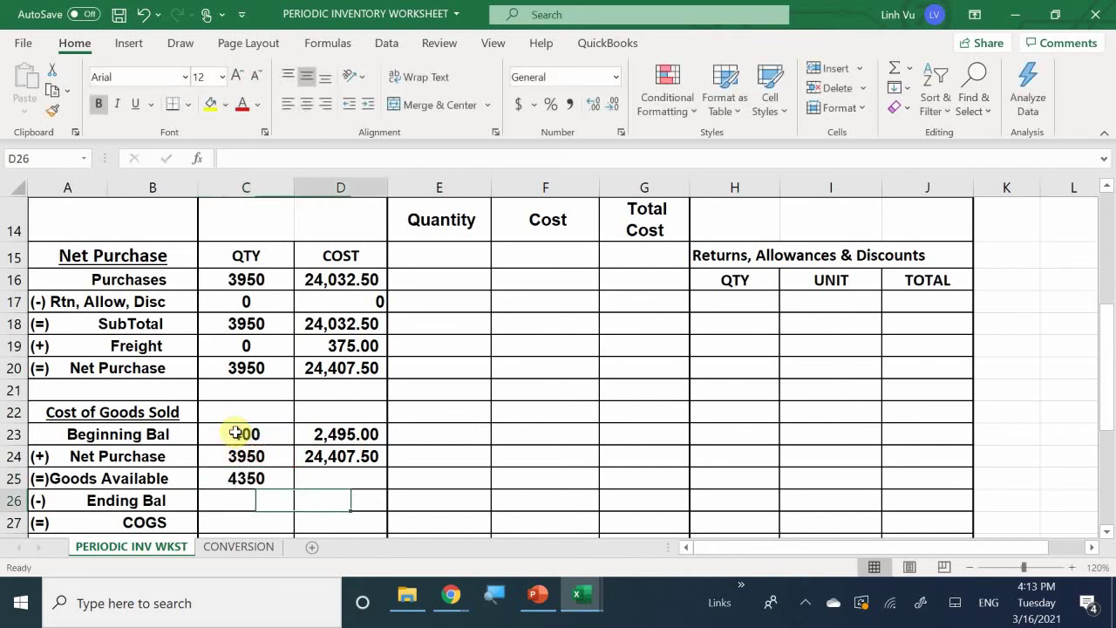
key("Up")
type("=")
key("Up")
key("Up")
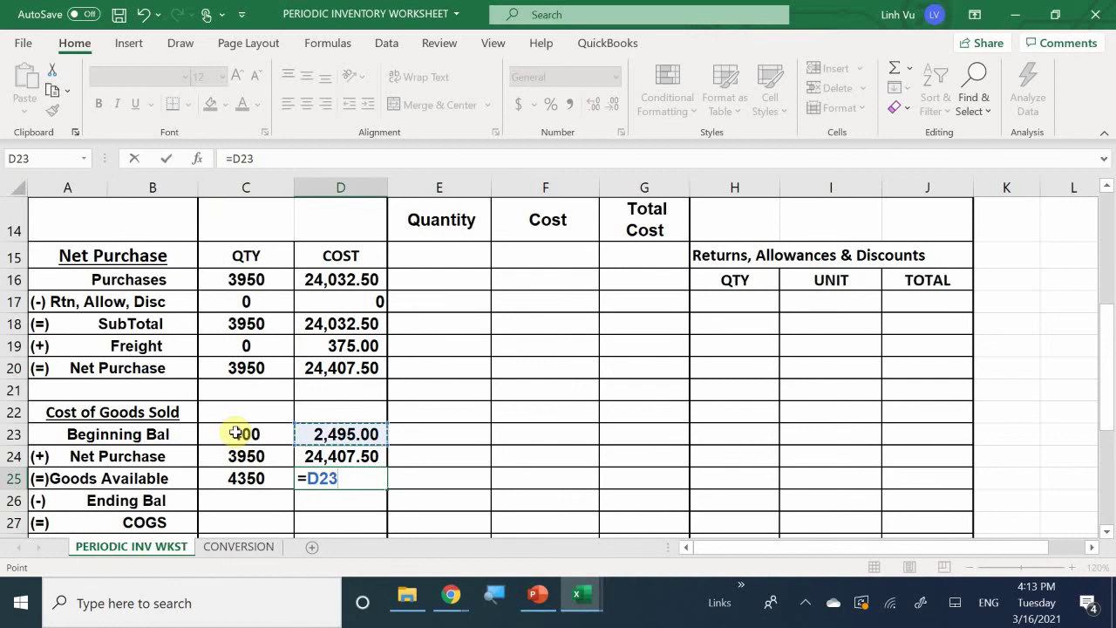
type("+")
key("Up")
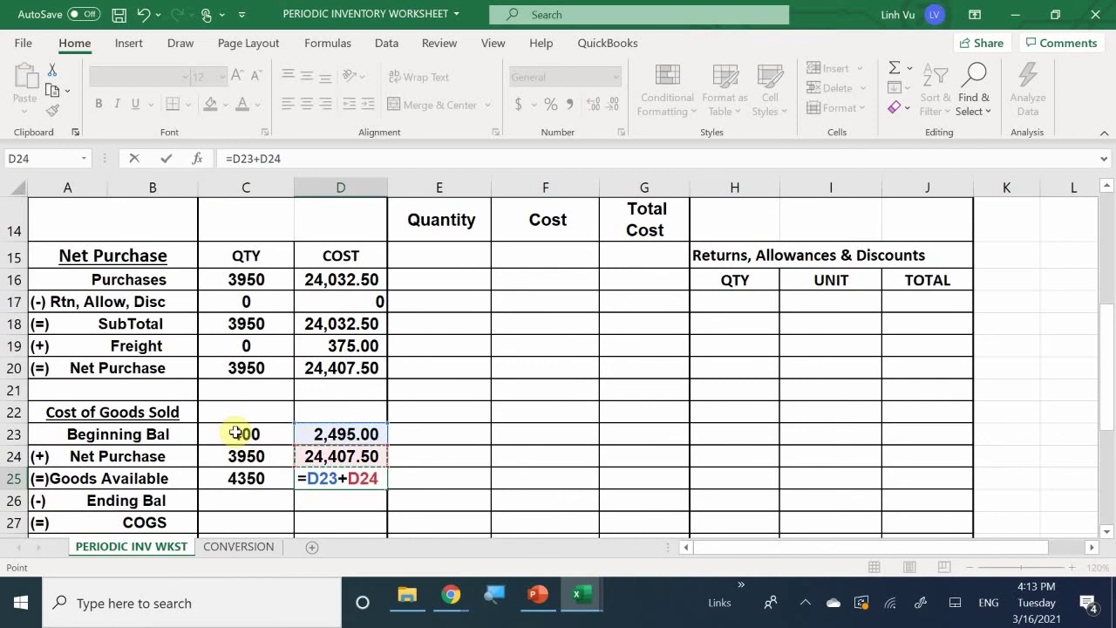
key("Return")
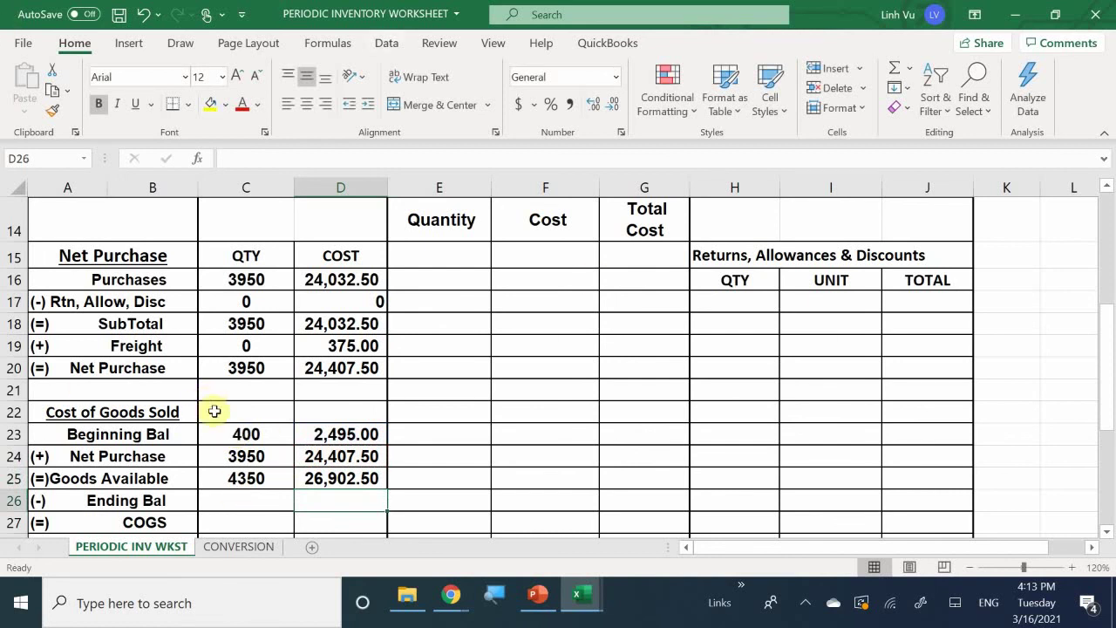
Review the June purchase records, and enter 1200 as the ending balance quantity in C26
scroll(215, 411, "up", 3)
scroll(217, 411, "up", 1)
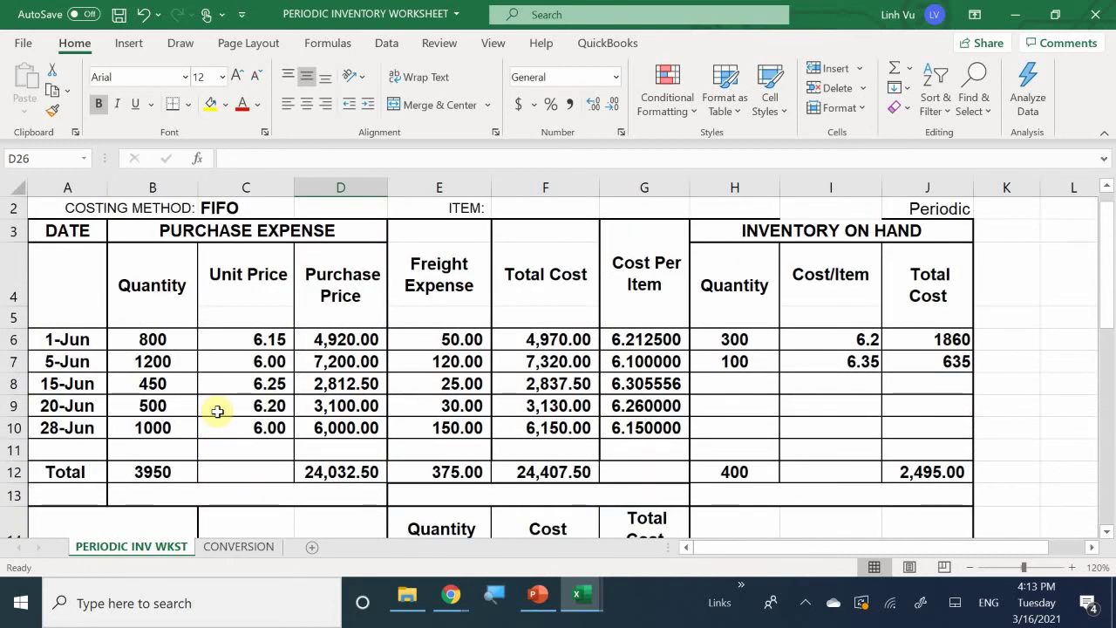
scroll(144, 359, "down", 5)
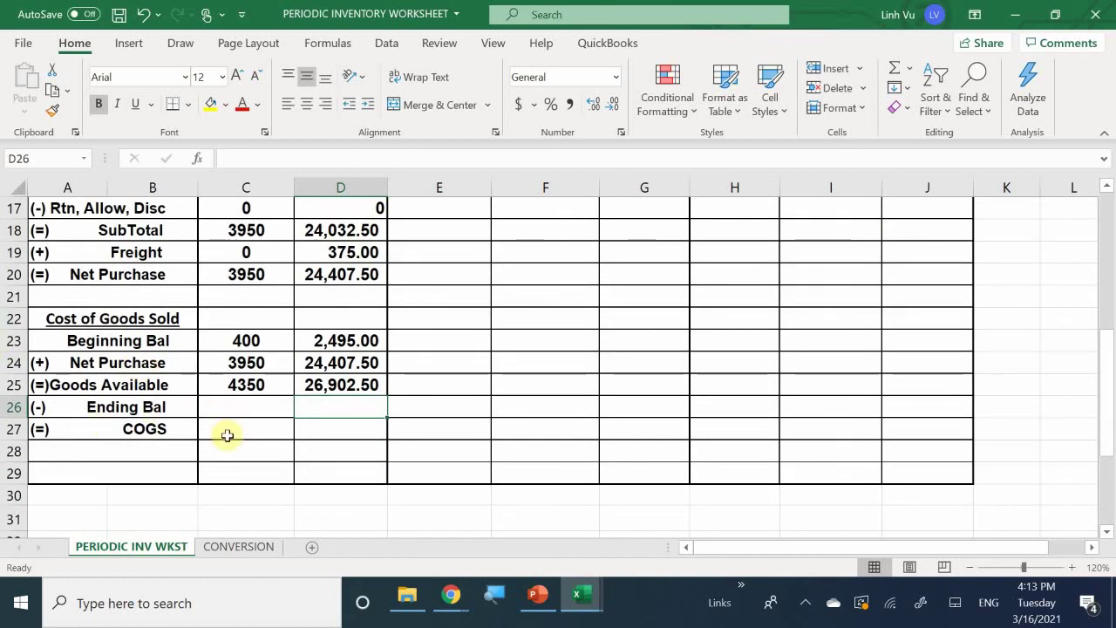
left_click(224, 407)
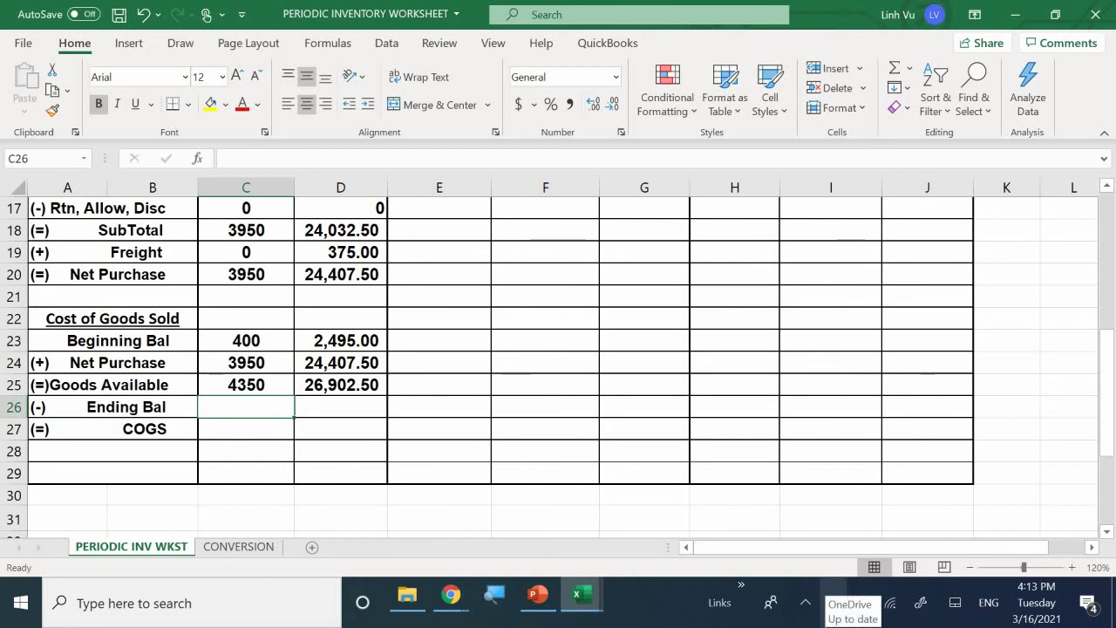
type("1200")
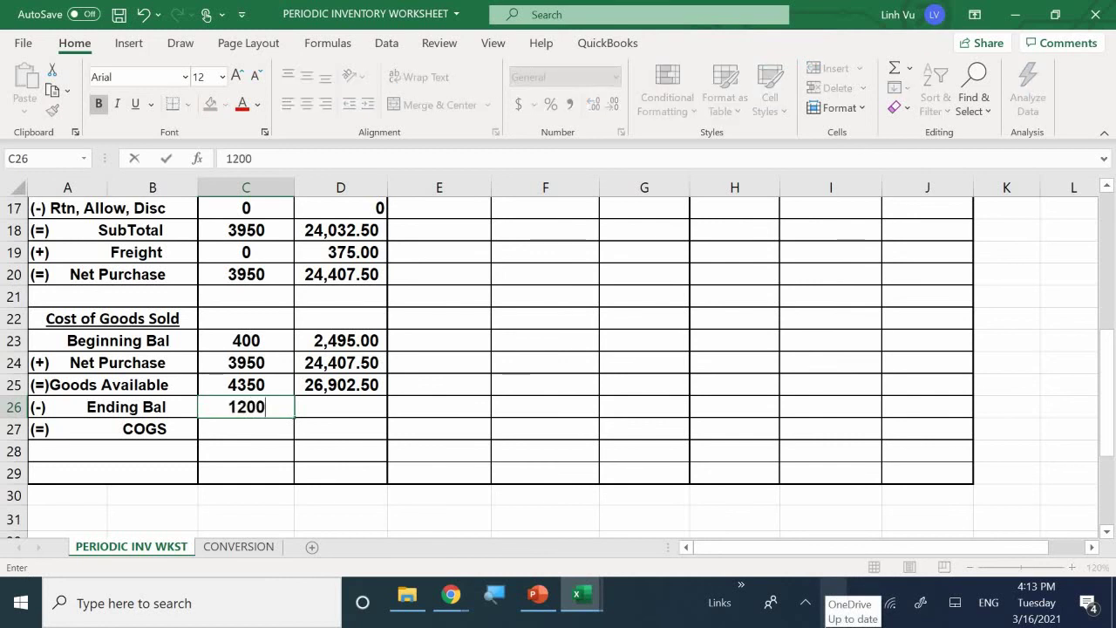
key("Return")
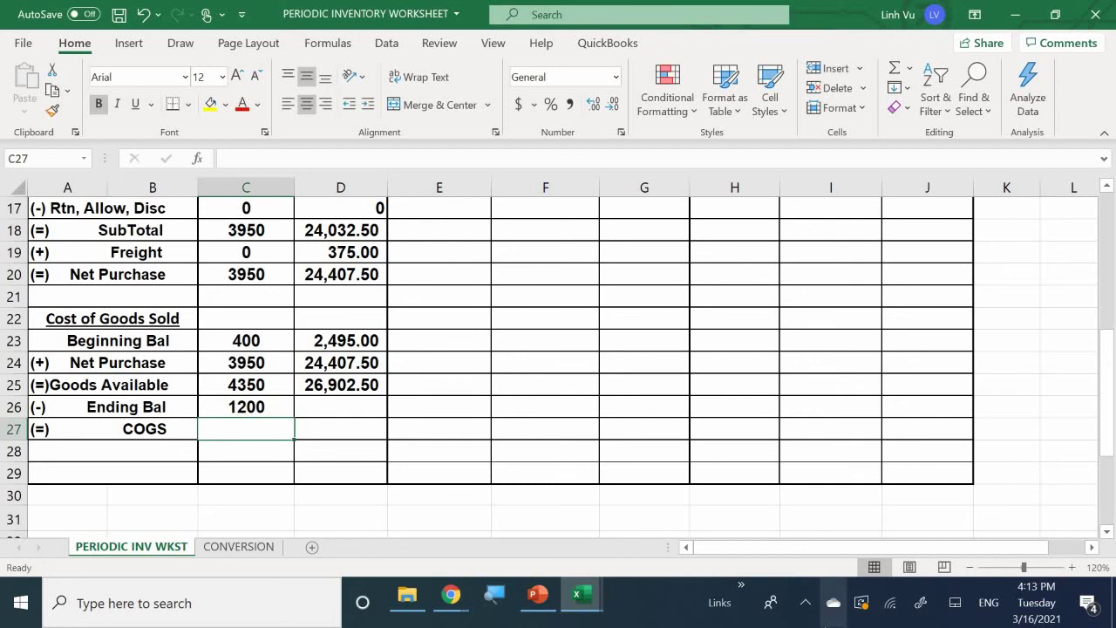
Calculate the COGS quantity in C27 with the formula =C25-C26
type("=")
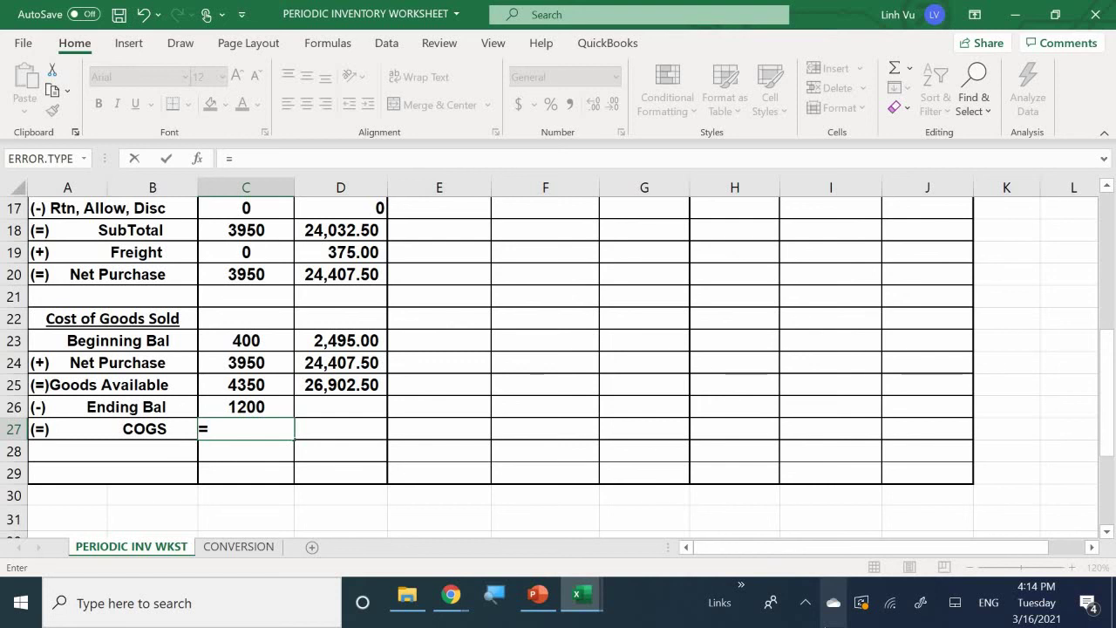
key("Up")
key("Up")
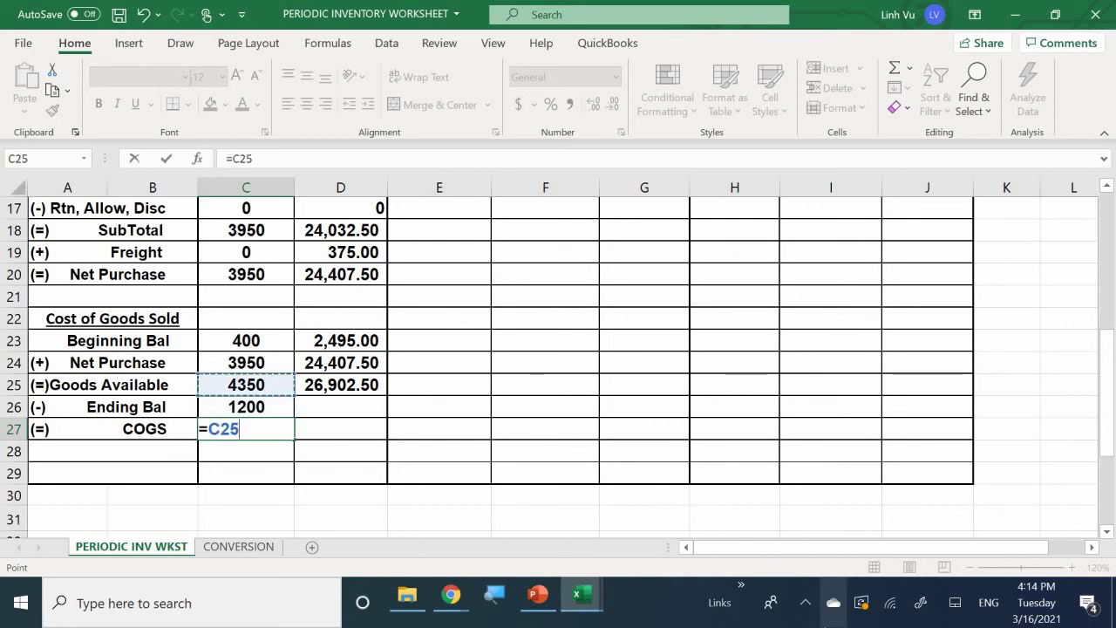
type("-")
key("Up")
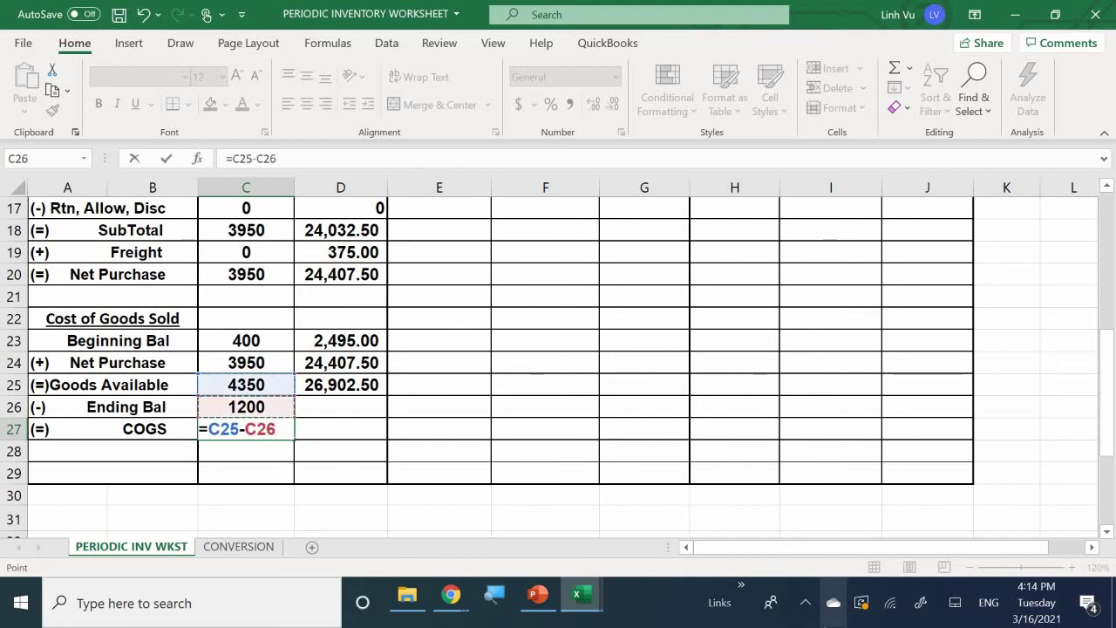
key("Return")
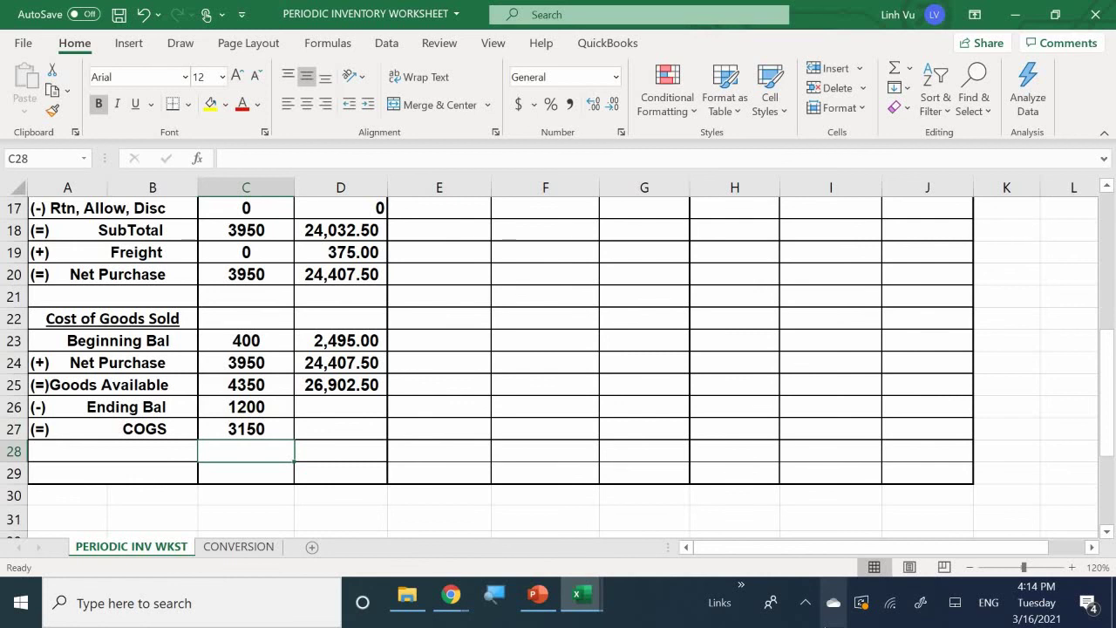
Review the June purchase records, the Net Purchase section and the Cost of Goods Sold section
left_click(340, 450)
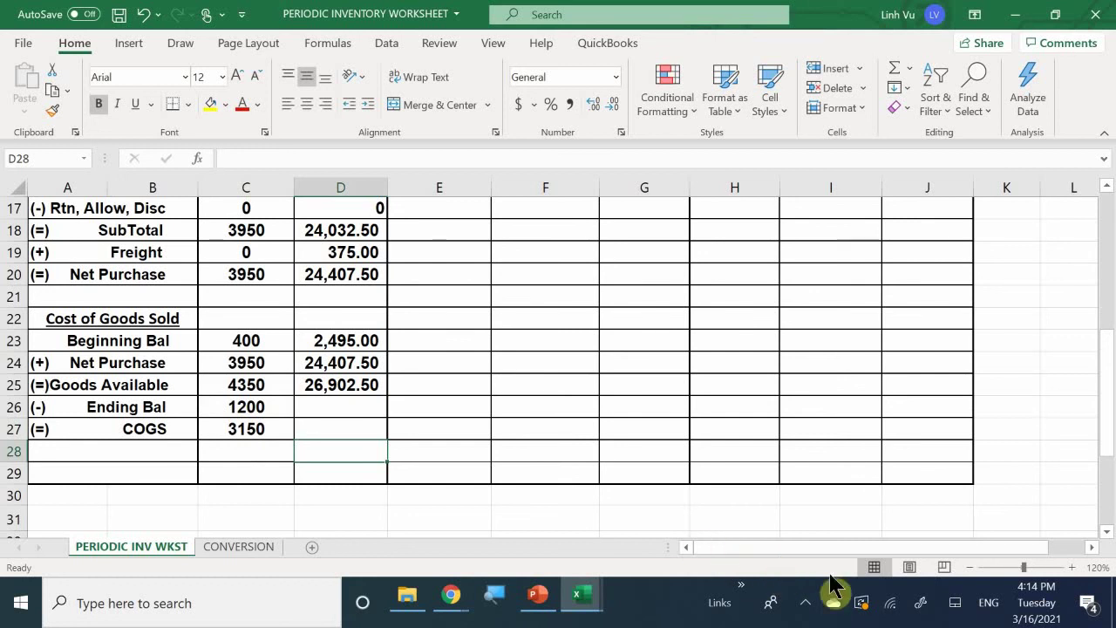
scroll(266, 399, "up", 3)
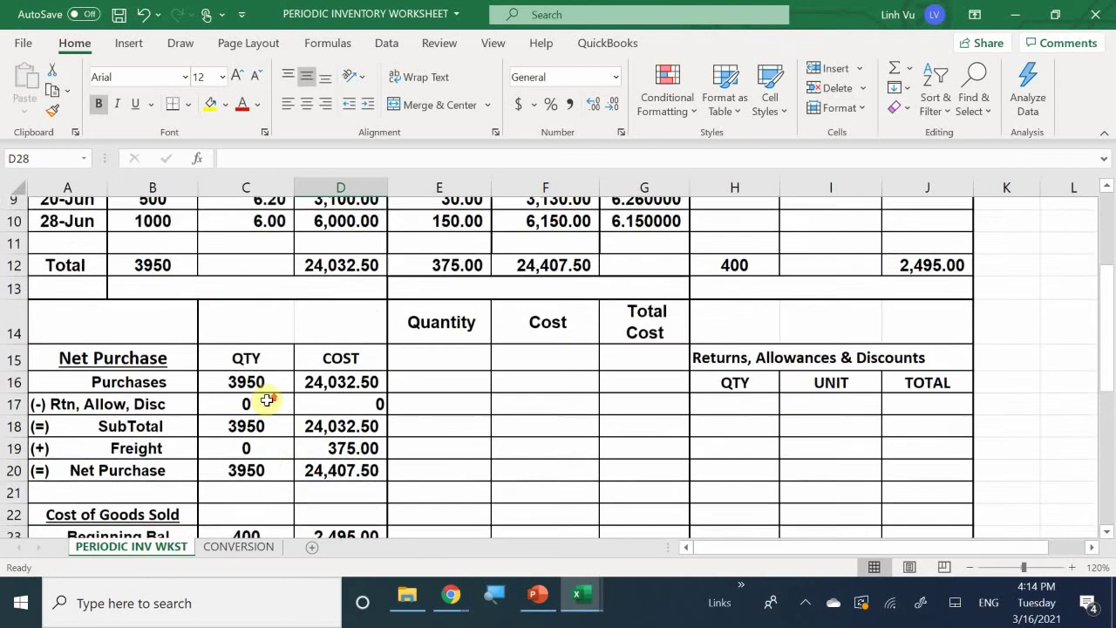
scroll(266, 399, "up", 2)
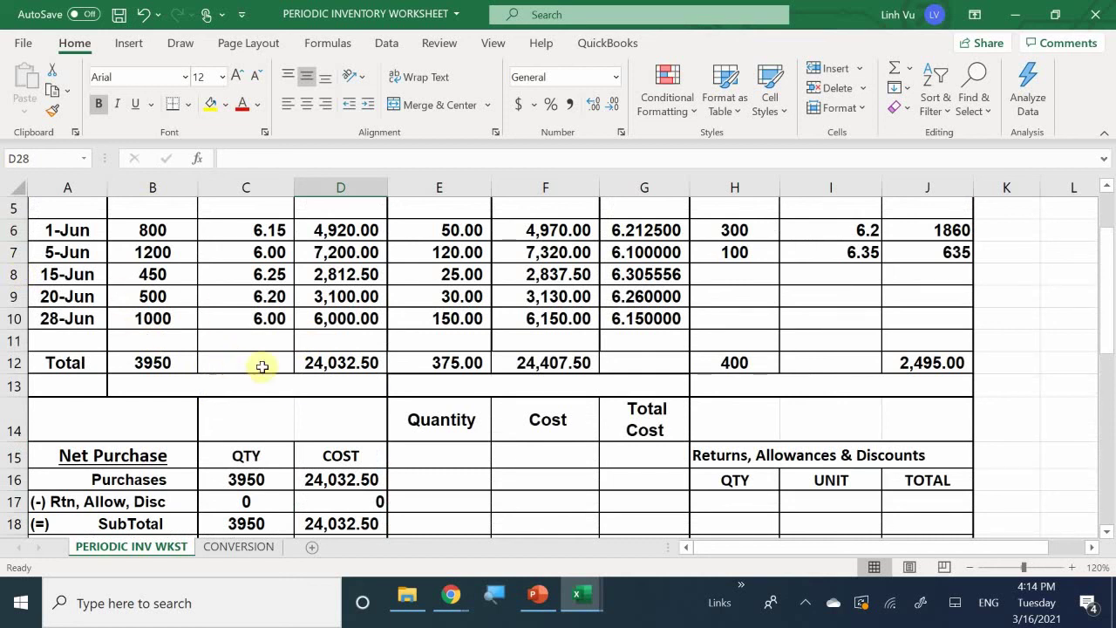
scroll(322, 376, "down", 1)
scroll(325, 379, "down", 1)
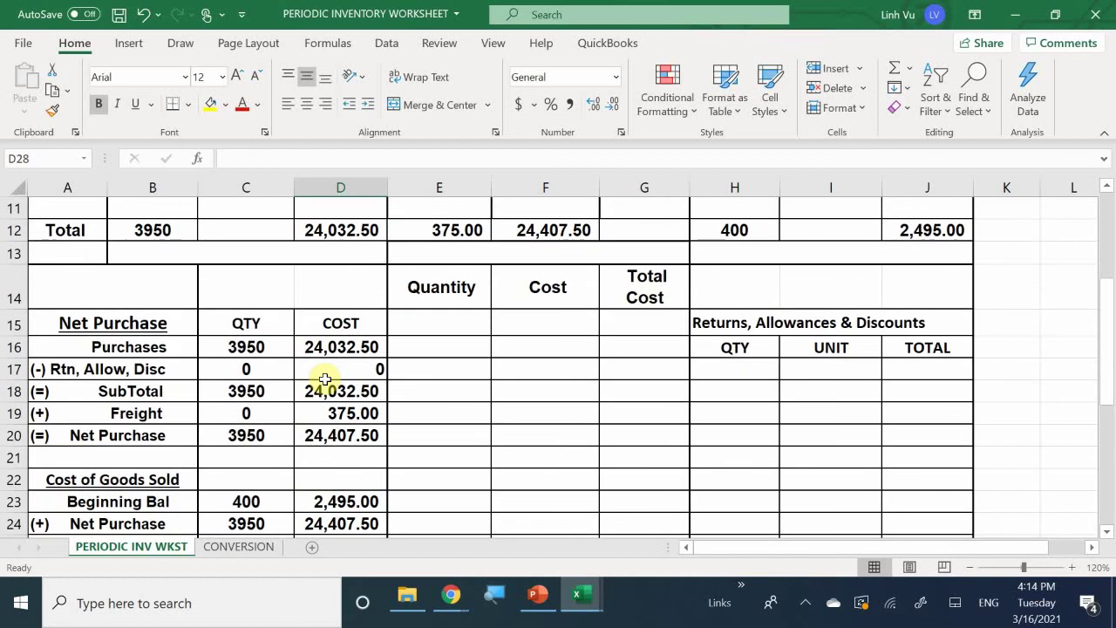
scroll(325, 380, "down", 1)
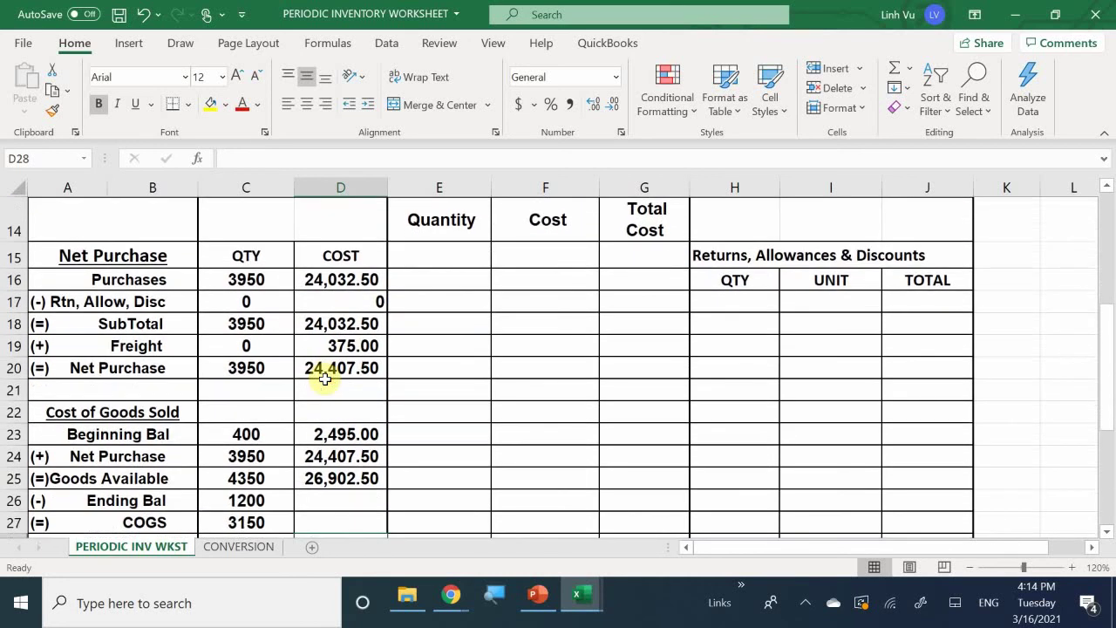
scroll(325, 379, "down", 1)
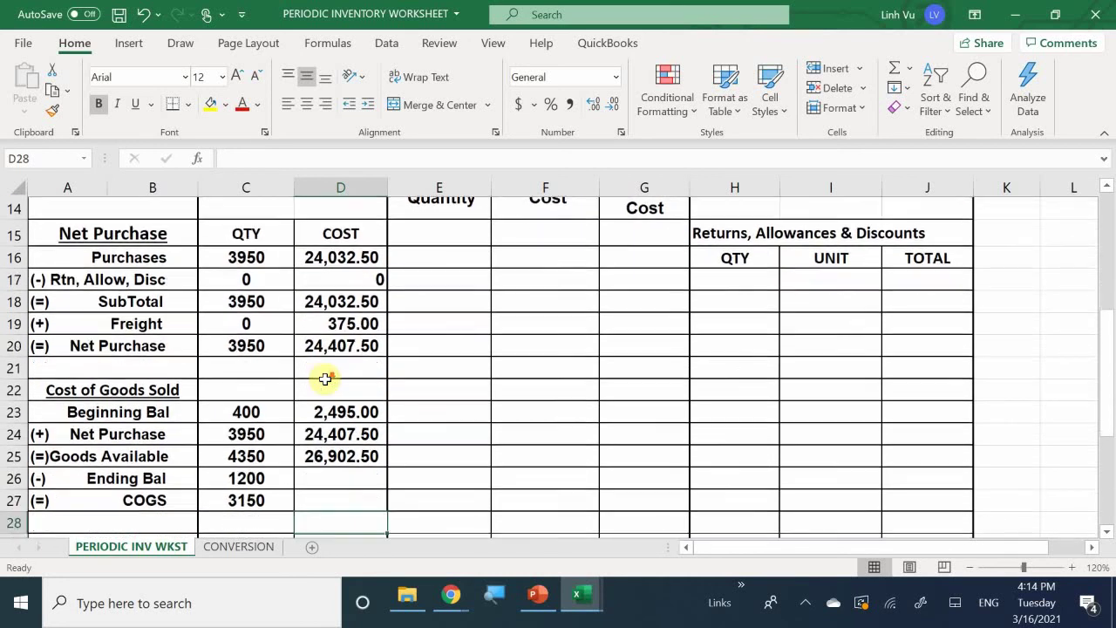
scroll(324, 379, "up", 1)
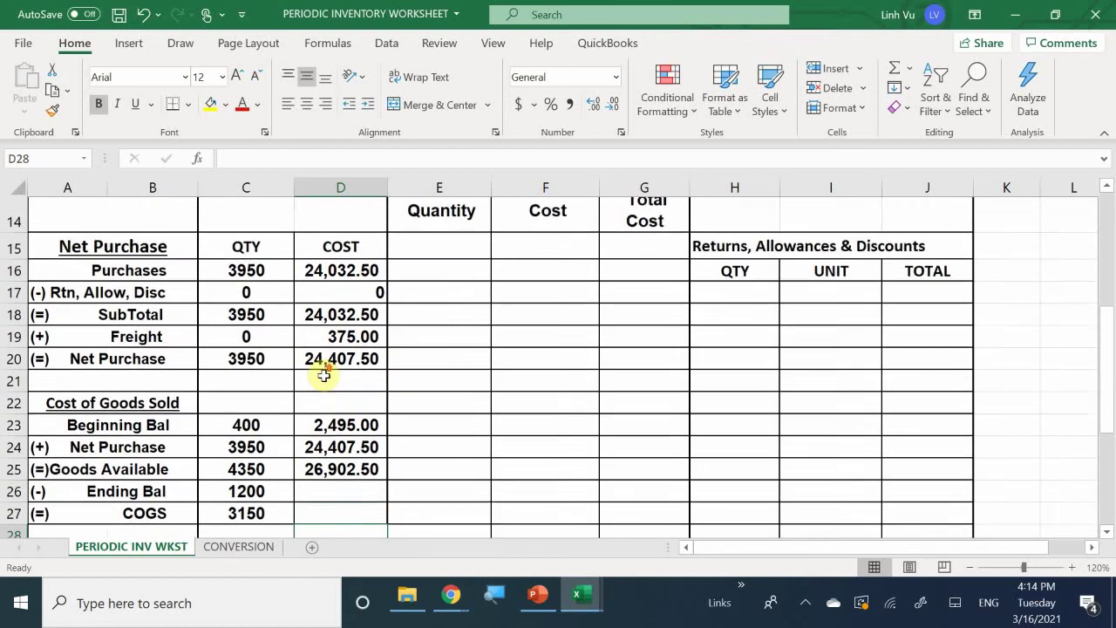
Total the Quantity column in E27 with the formula =SUM(E15:E25) and copy it across to F27:G27
left_click(418, 516)
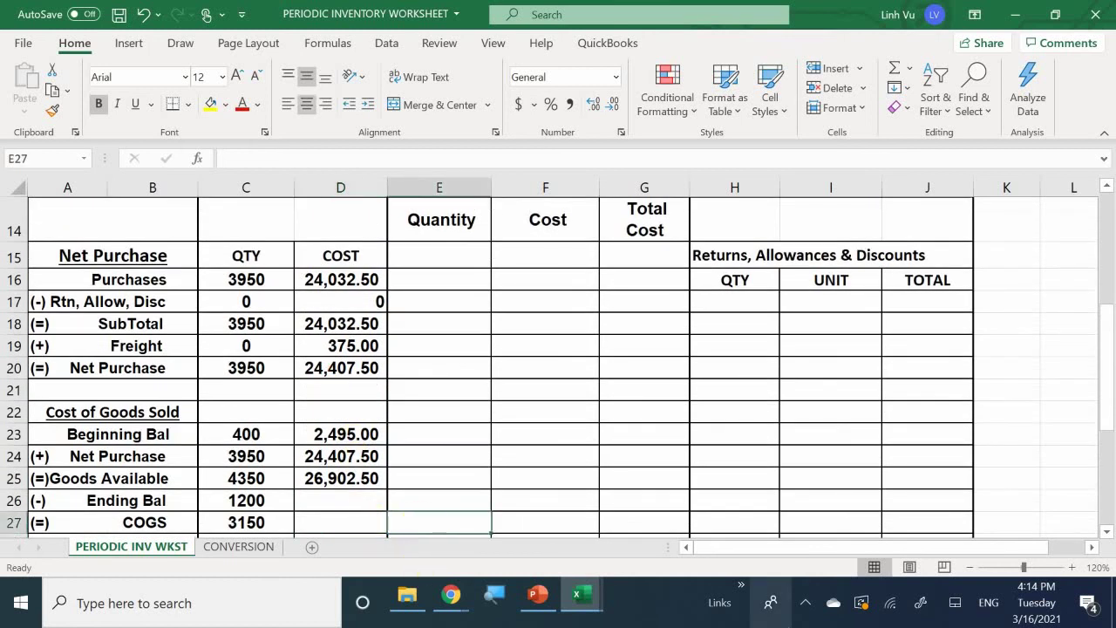
type("=")
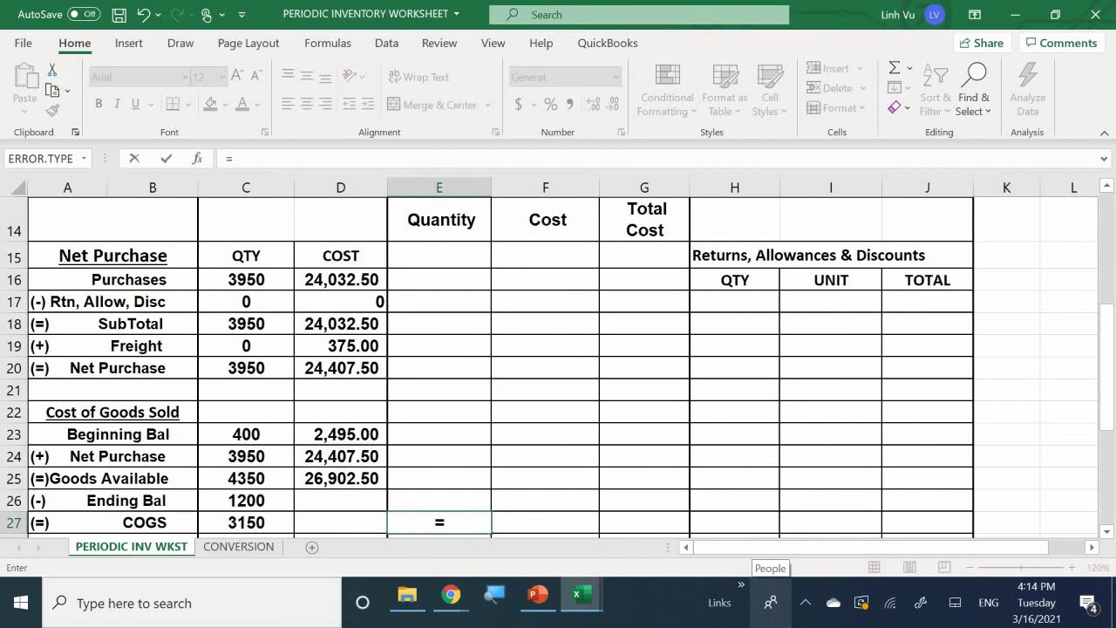
type("SY")
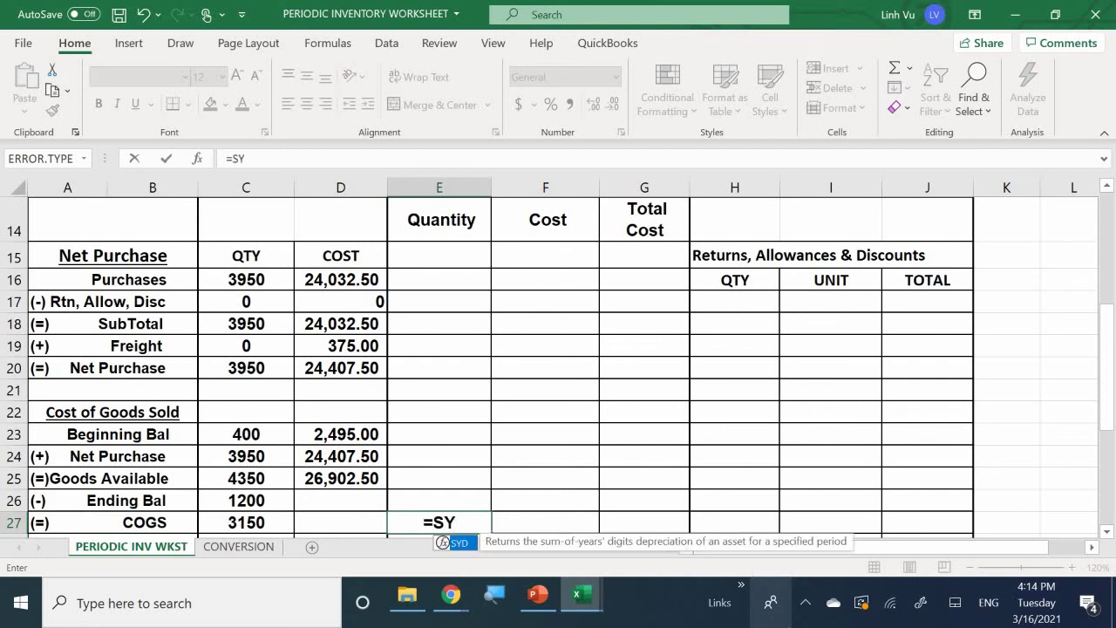
key("BackSpace")
type("IM")
key("BackSpace")
key("BackSpace")
type("I")
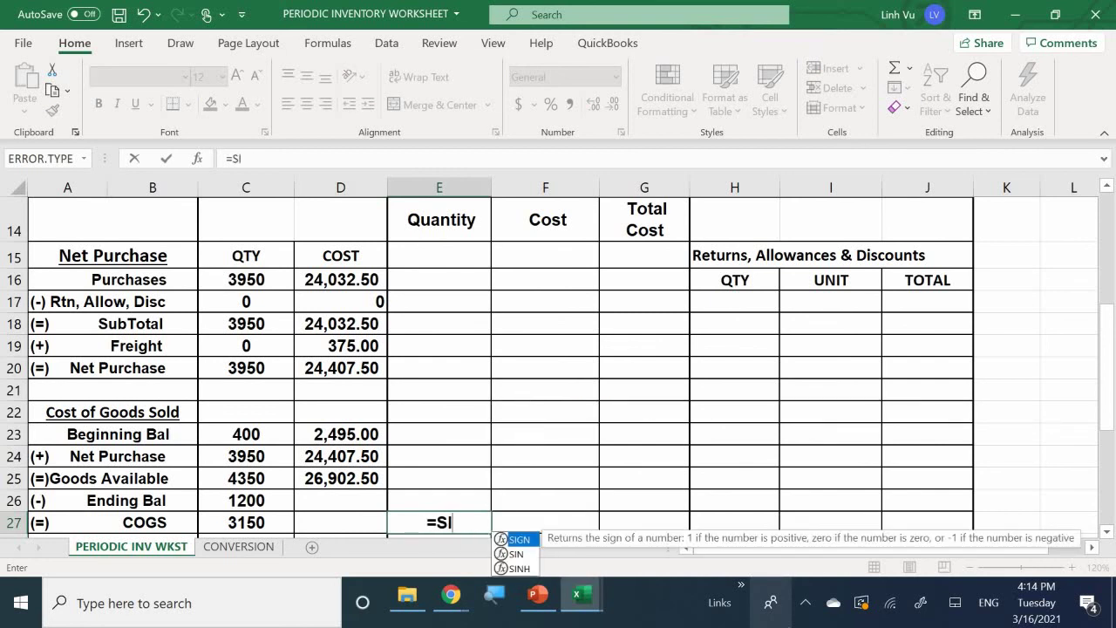
key("BackSpace")
type("UM(")
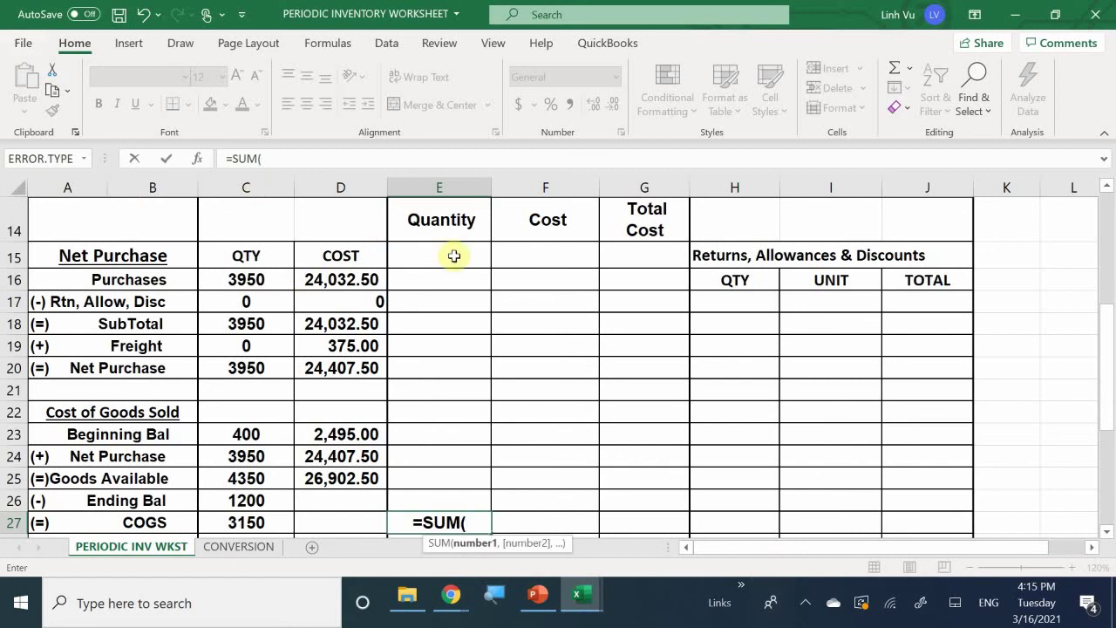
left_click_drag(452, 248, 483, 482)
key("Return")
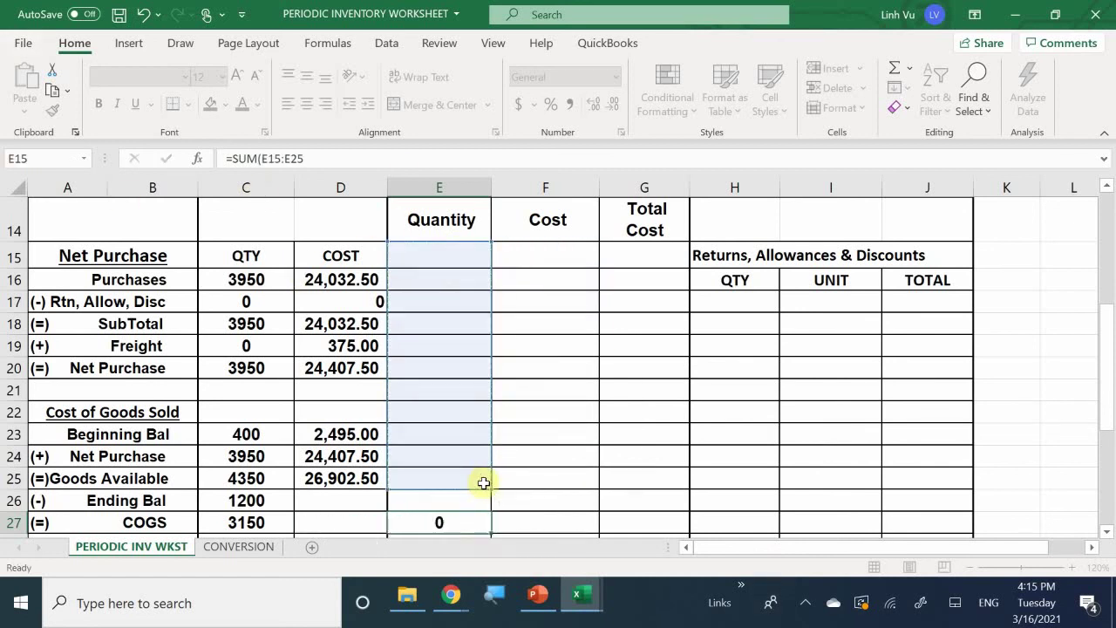
left_click(440, 477)
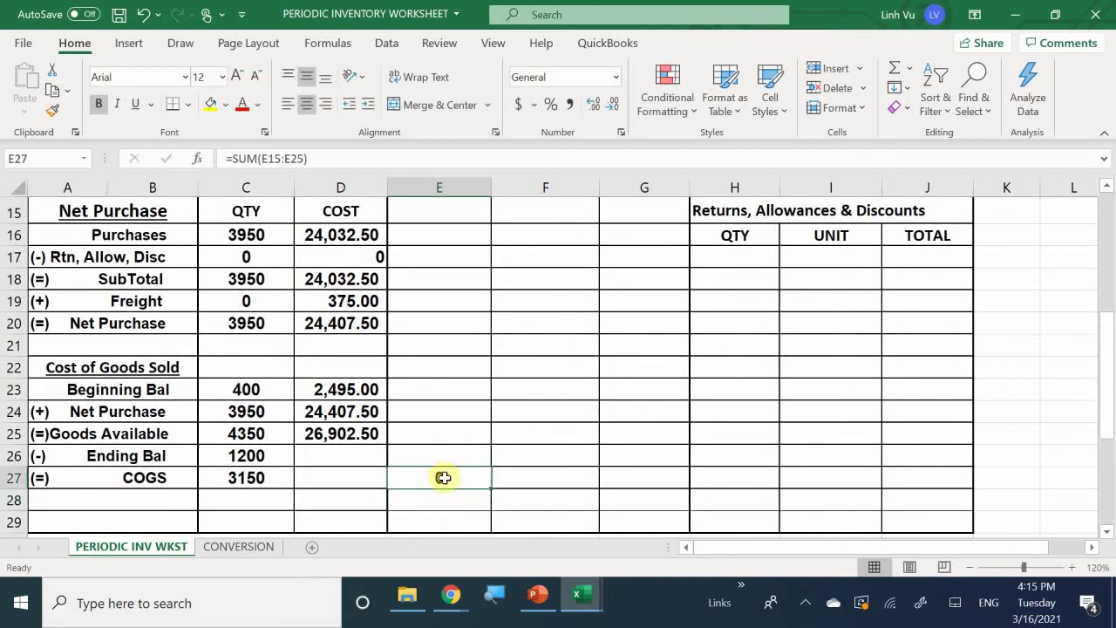
left_click_drag(493, 491, 666, 491)
Clear the total from F27 and apply the Comma Style number format to the Total Cost sum in G27
left_click(544, 476)
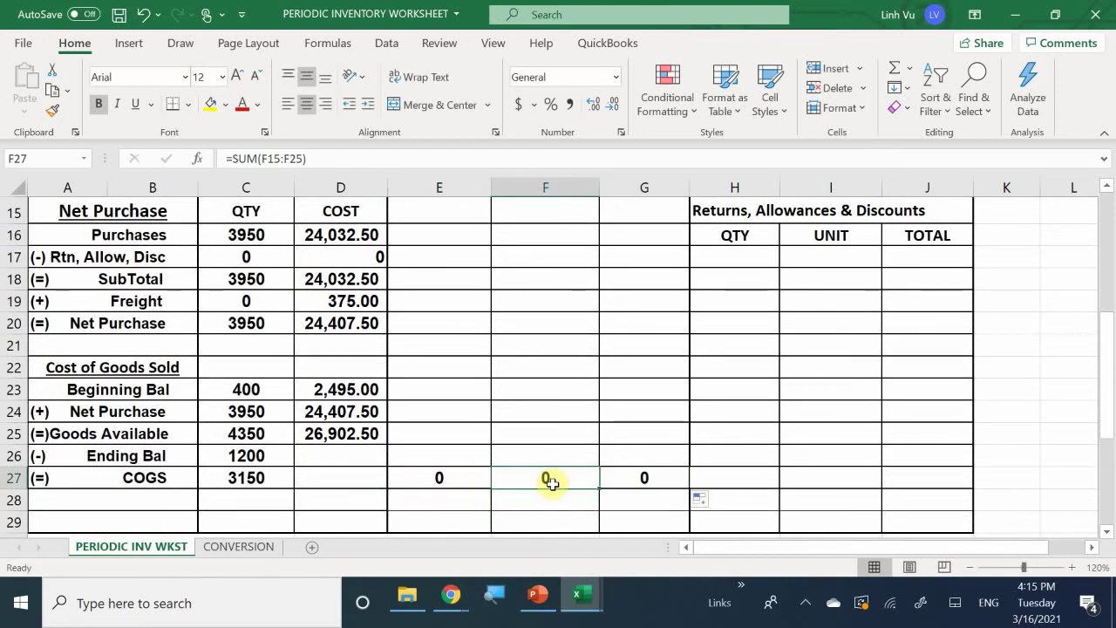
double_click(549, 481)
key("Tab")
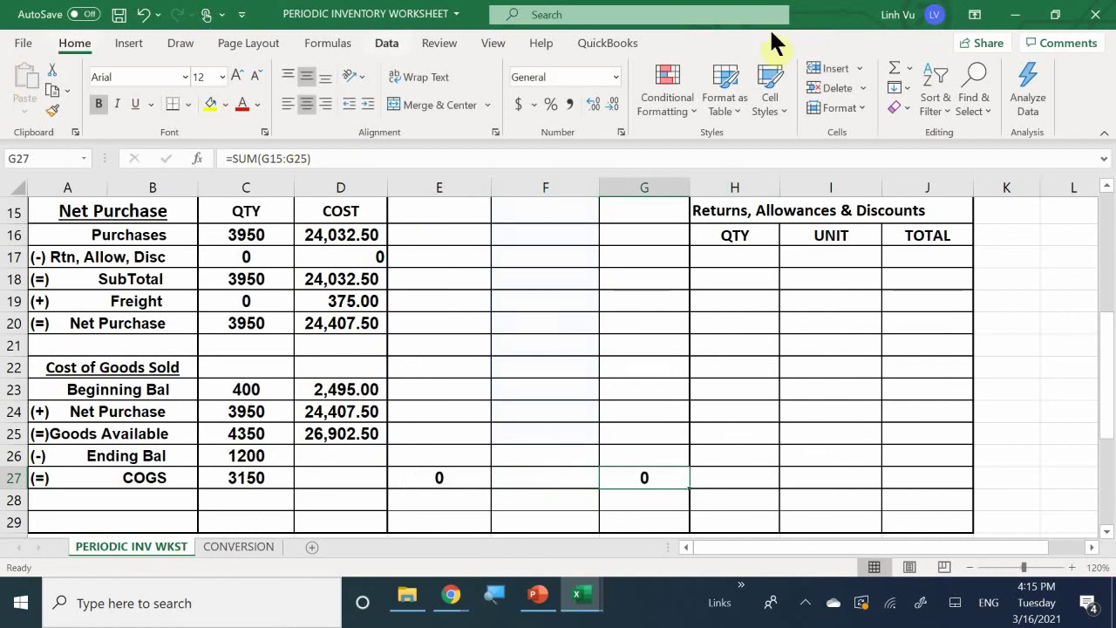
left_click(569, 105)
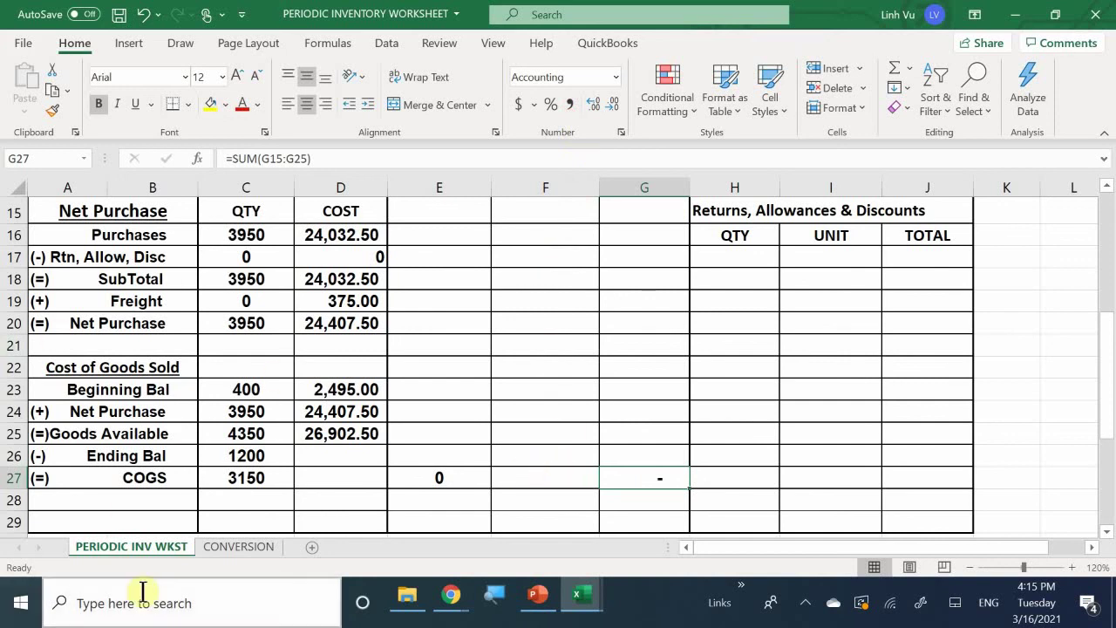
Carry the beginning inventory quantity into E16 of the Quantity column with the formula =H12
left_click(247, 484)
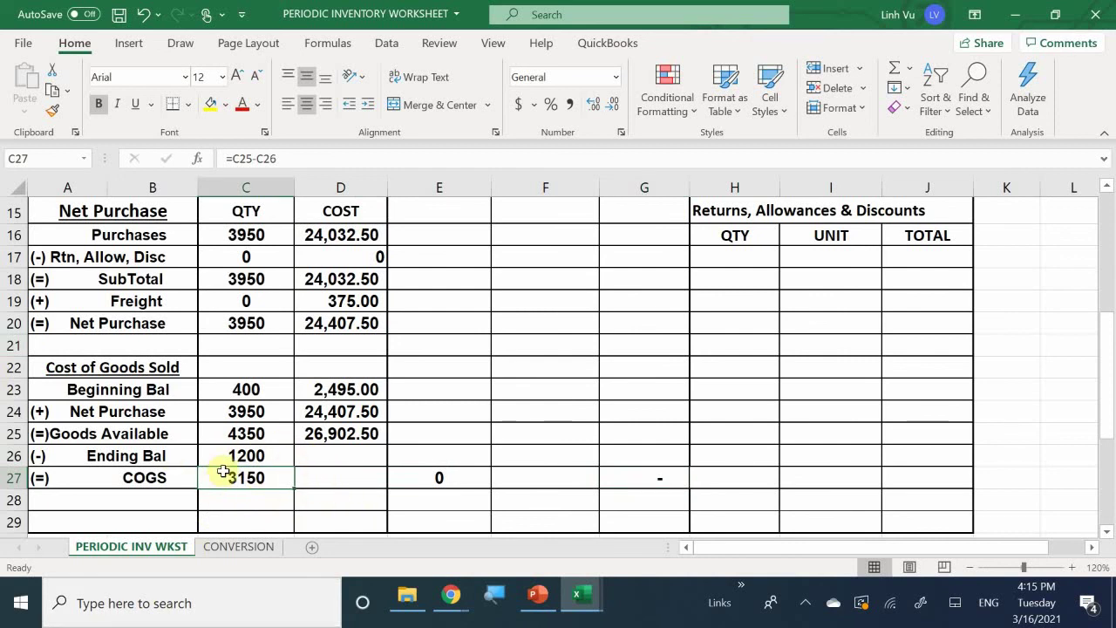
scroll(441, 463, "up", 3)
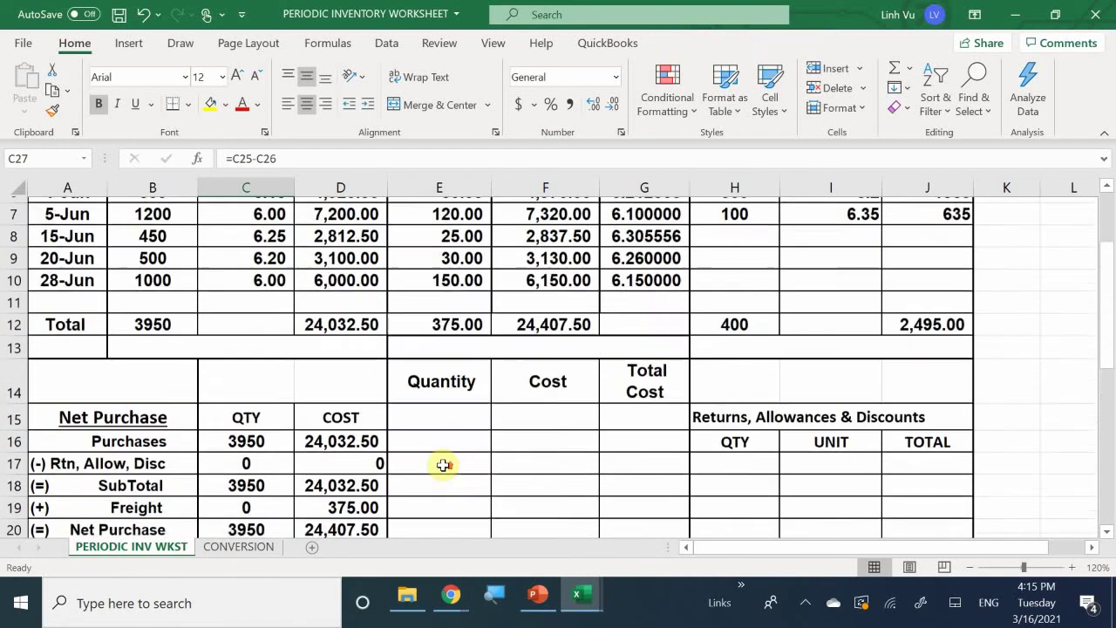
scroll(443, 458, "up", 2)
scroll(443, 458, "down", 1)
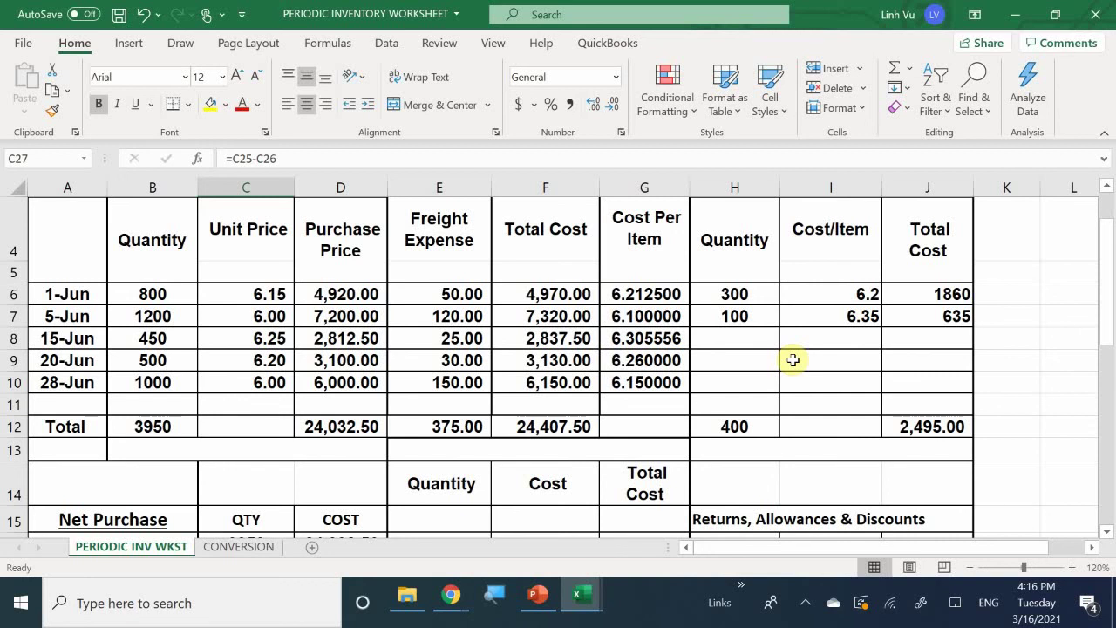
scroll(309, 257, "down", 2)
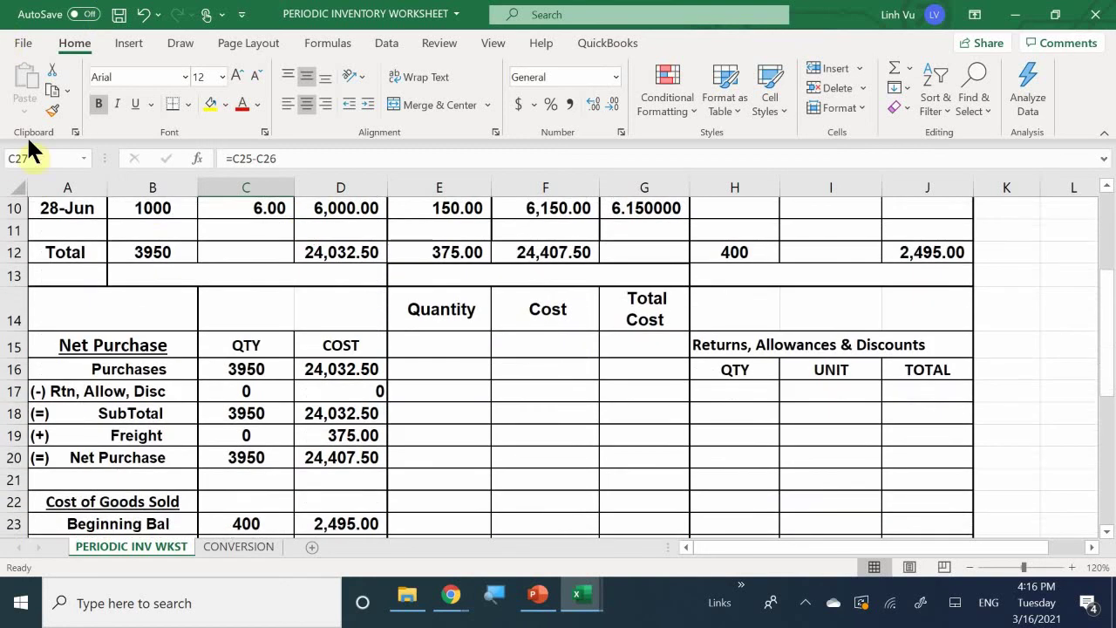
left_click(449, 377)
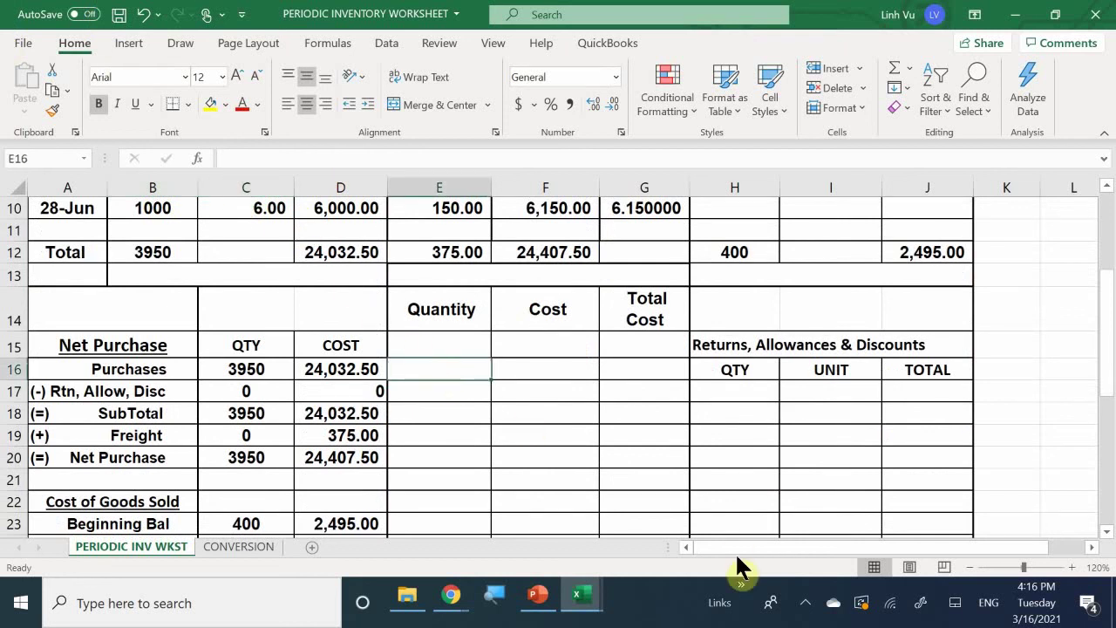
type("=")
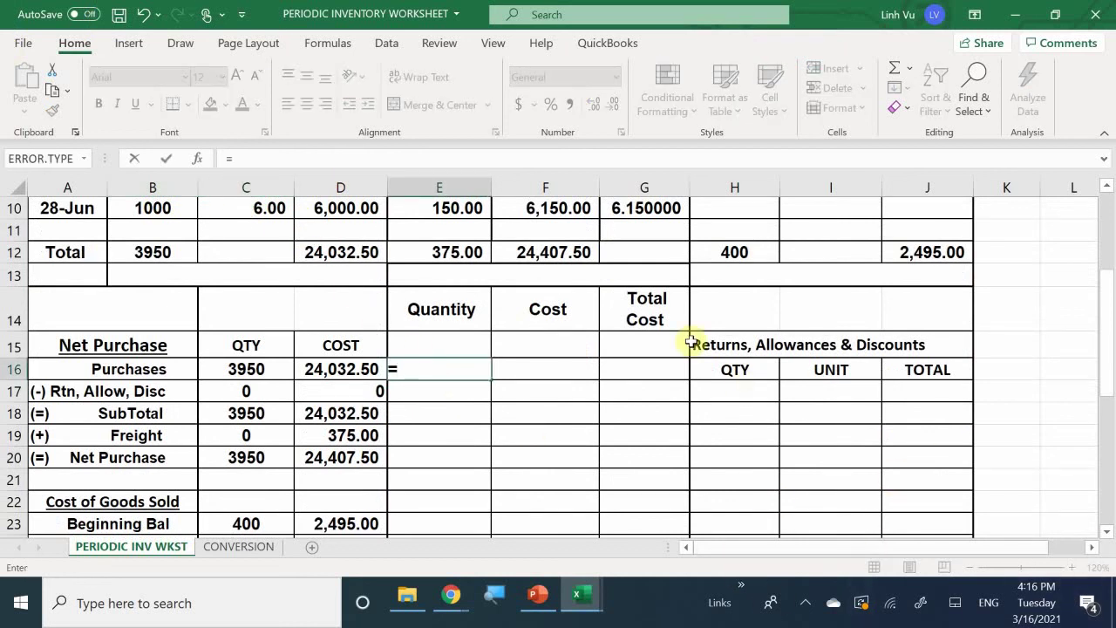
left_click(748, 252)
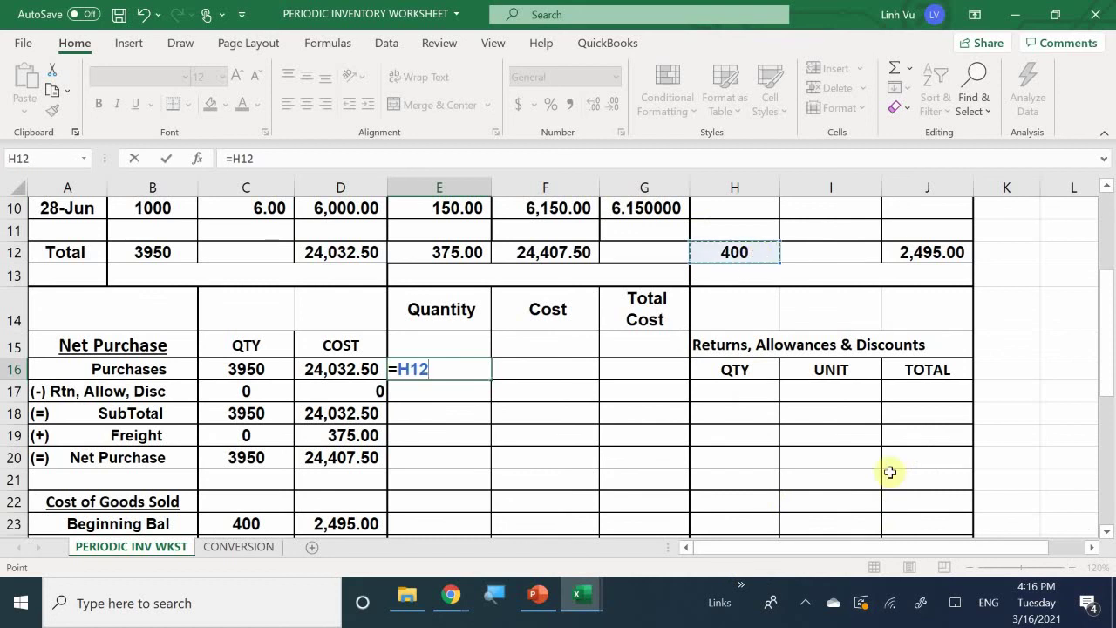
key("Return")
Carry the beginning inventory total cost into G16 of the Total Cost column with the formula =J12
key("Right")
key("Right")
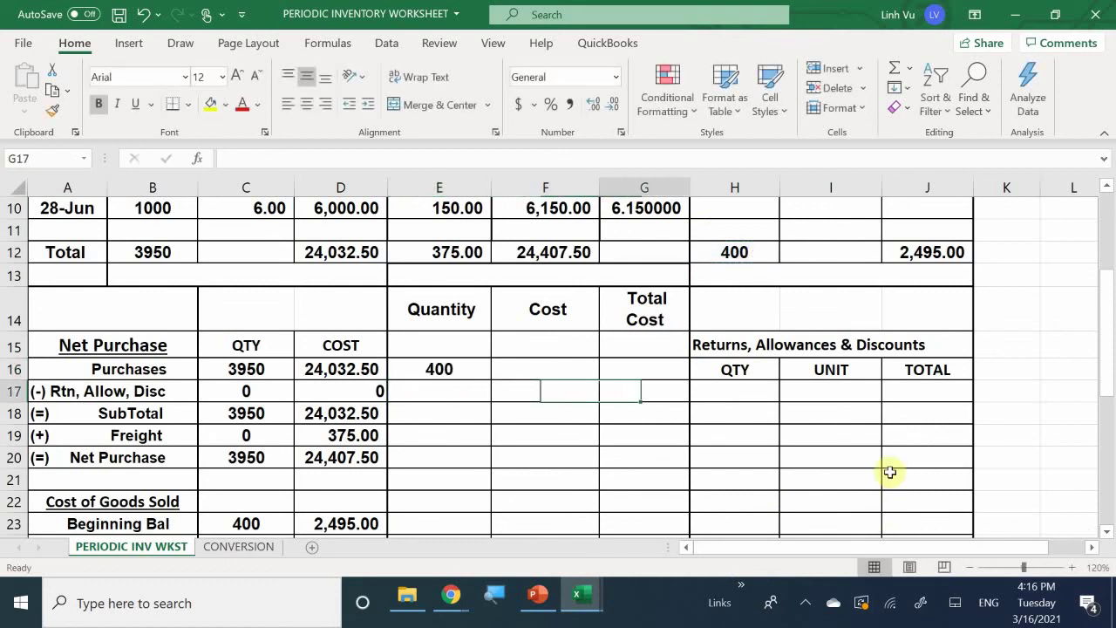
key("Up")
type("=")
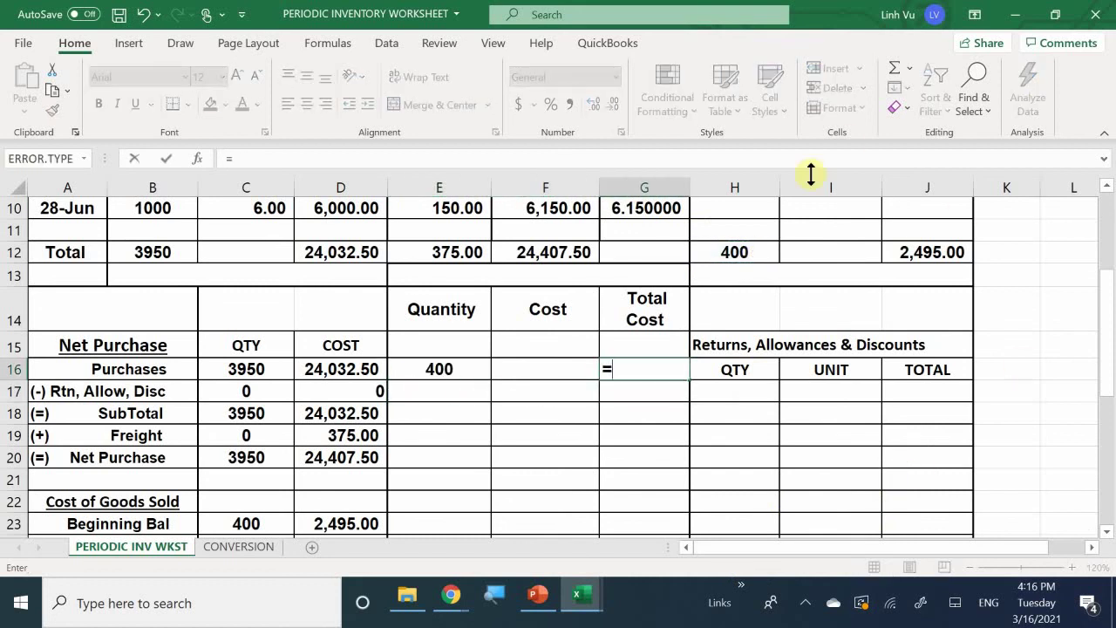
left_click(911, 252)
key("Return")
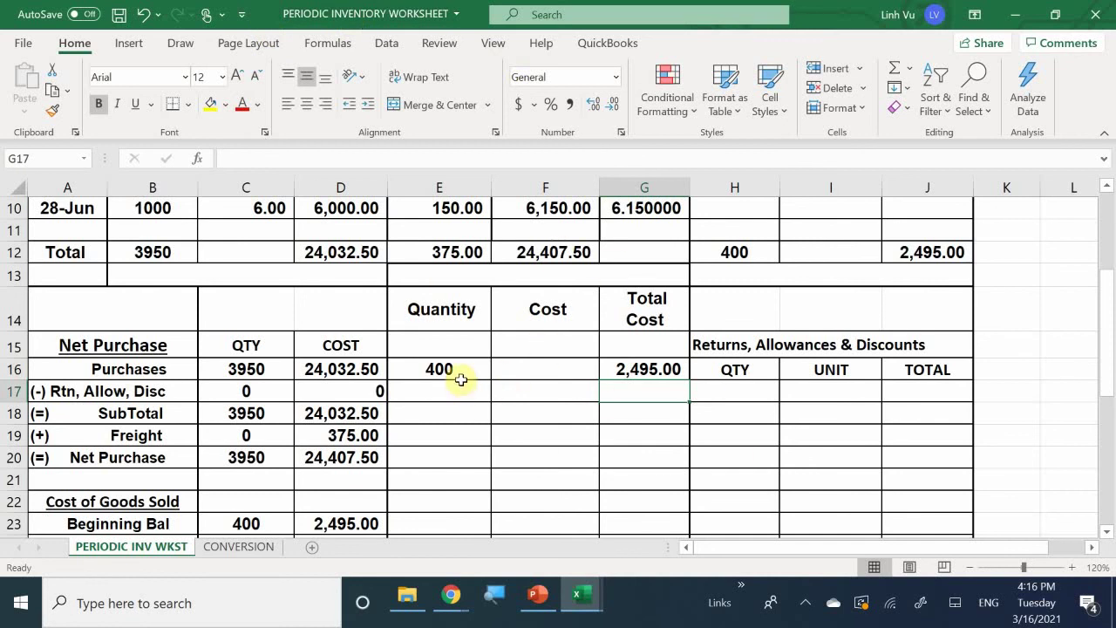
Carry the 1-Jun purchase quantity into E17 of the Quantity column with the formula =B6
scroll(461, 379, "down", 1)
scroll(461, 380, "down", 2)
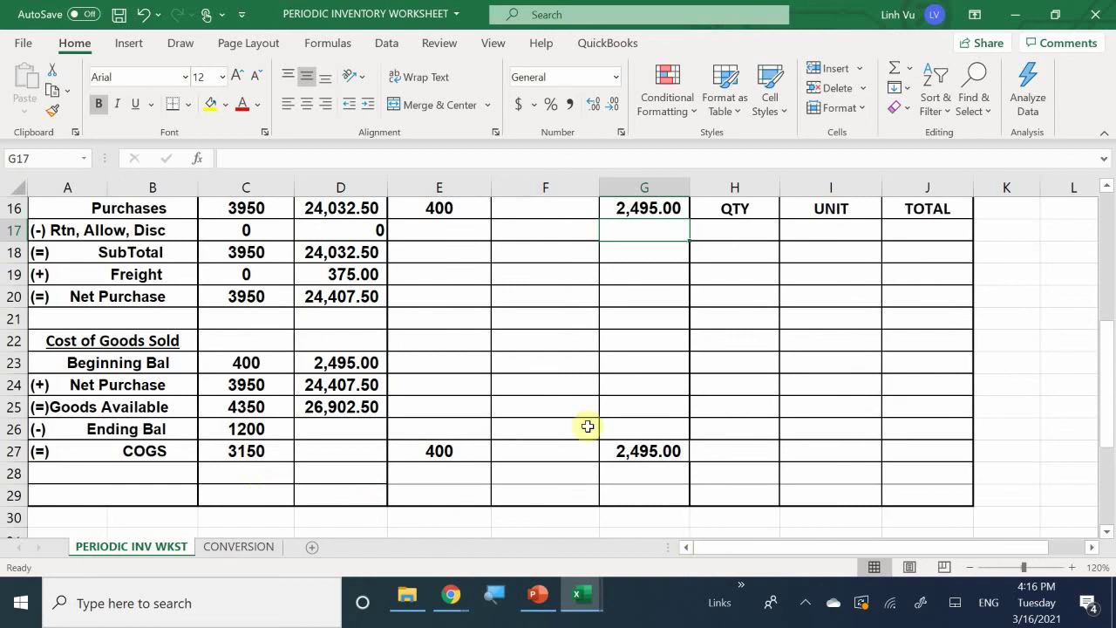
scroll(445, 427, "up", 2)
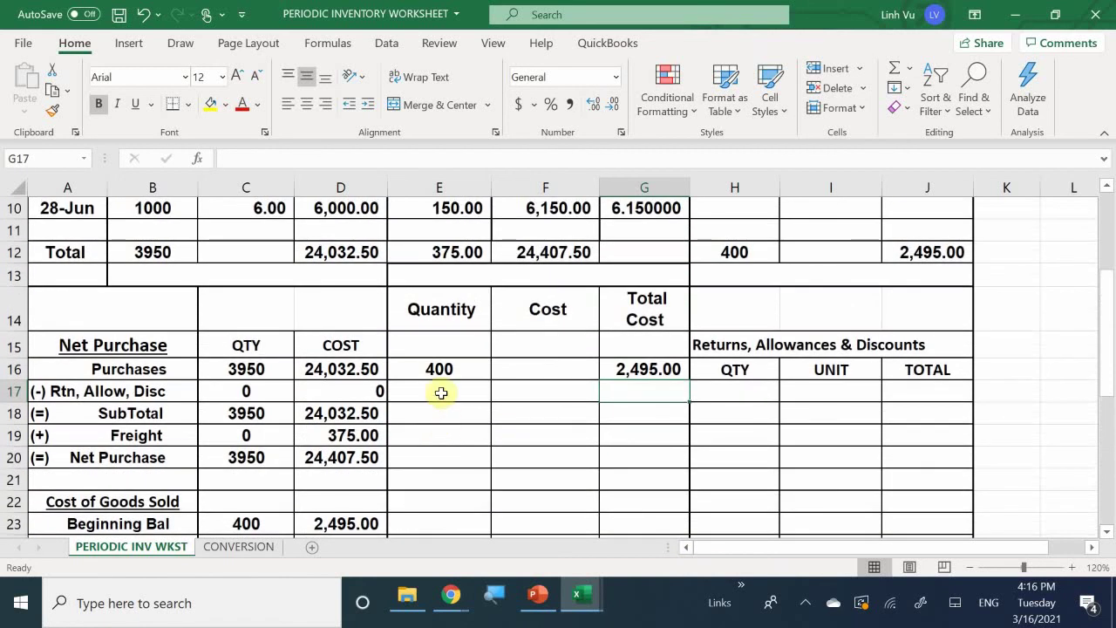
left_click(431, 391)
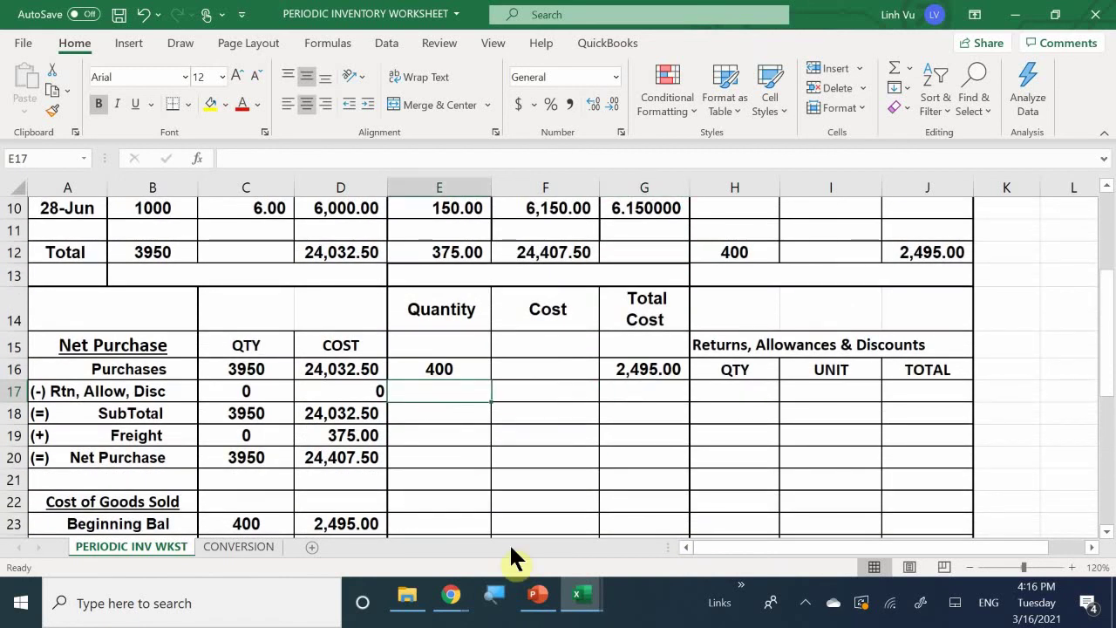
scroll(512, 551, "up", 2)
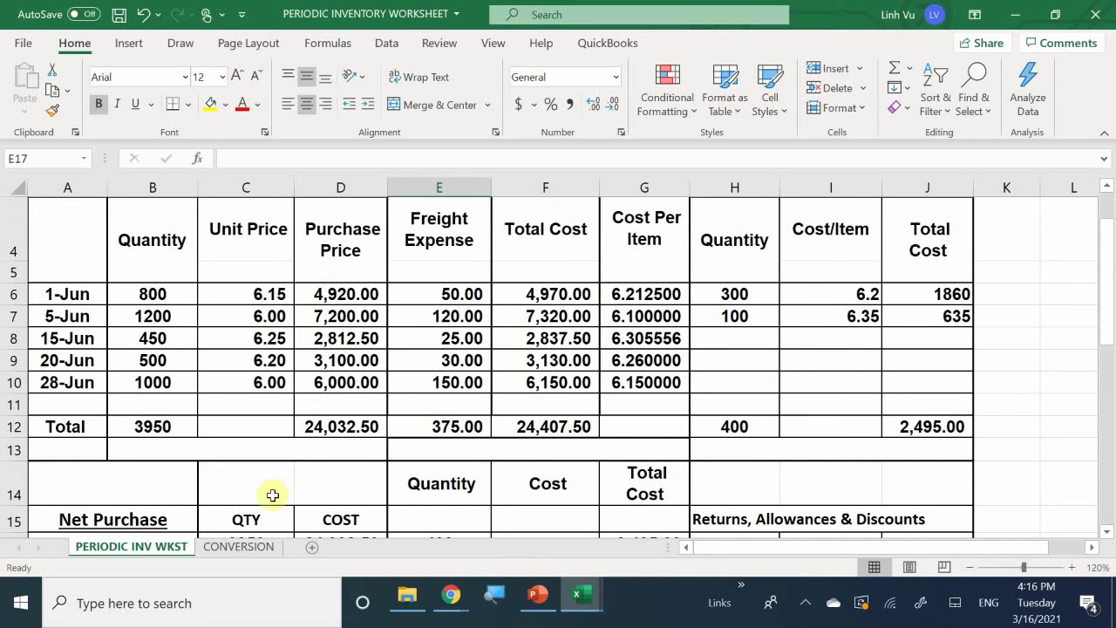
scroll(348, 471, "down", 1)
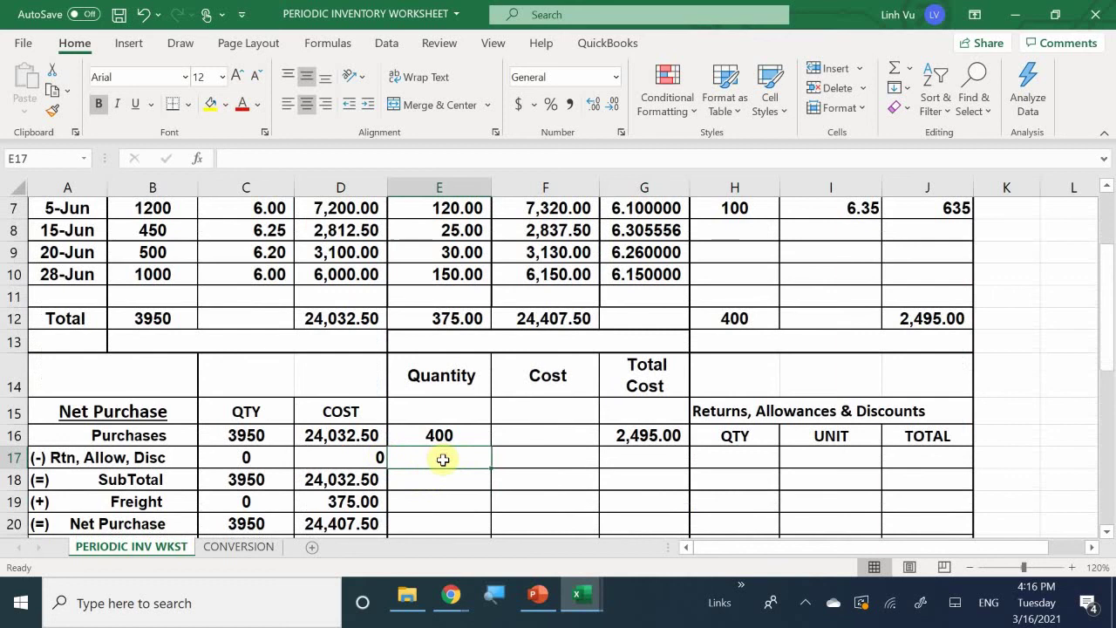
type("=")
scroll(443, 459, "up", 2)
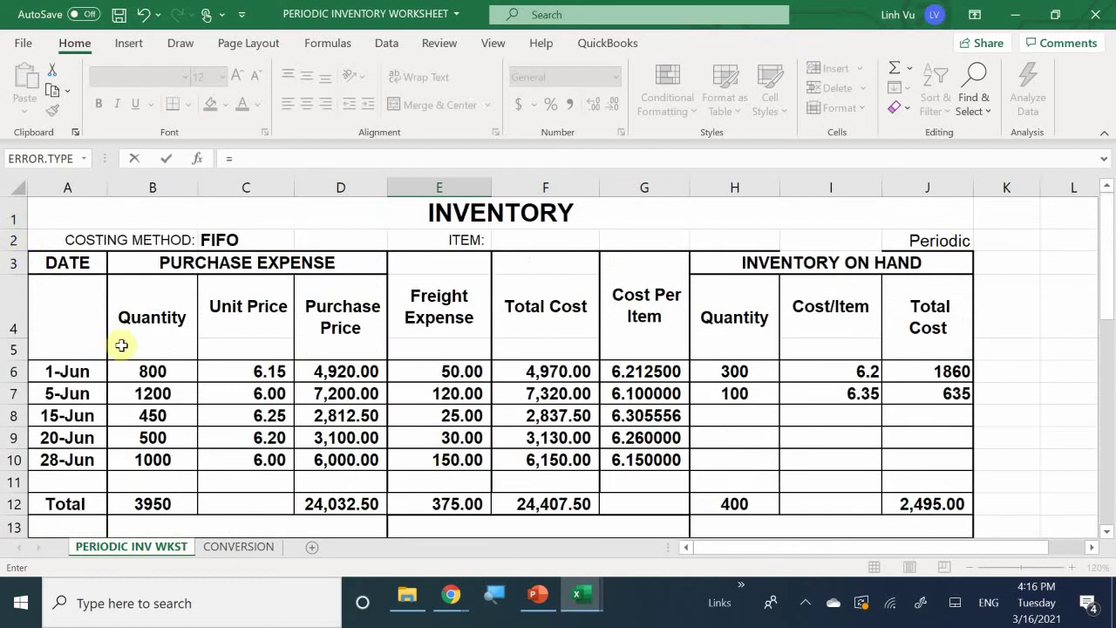
left_click(173, 373)
key("Return")
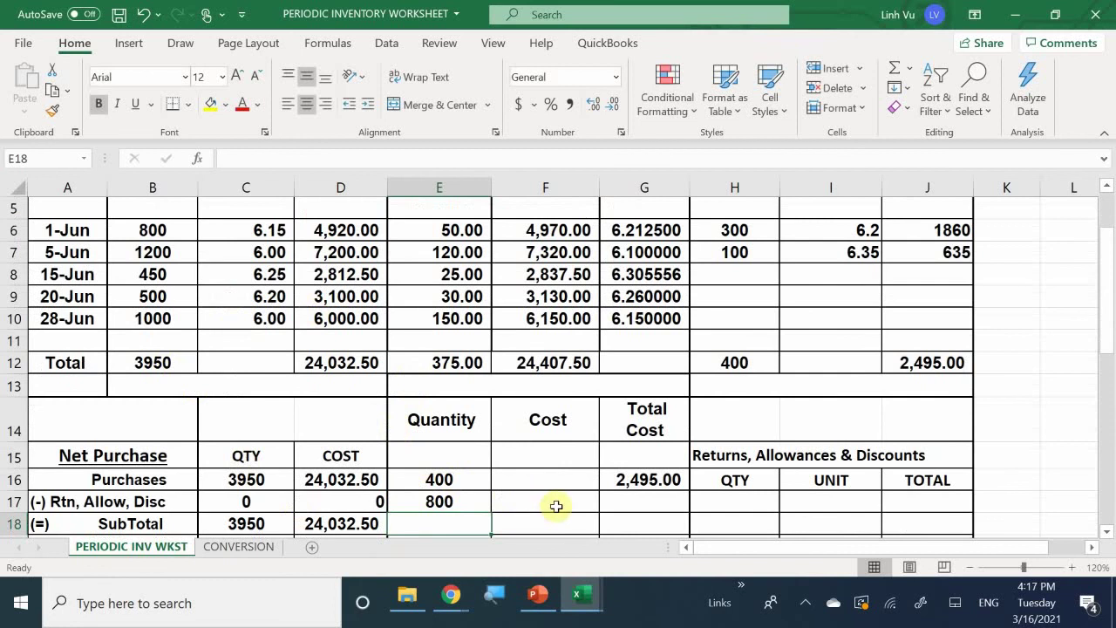
Carry the 1-Jun purchase's total cost into G17 of the Total Cost column with the formula =F6
left_click(637, 507)
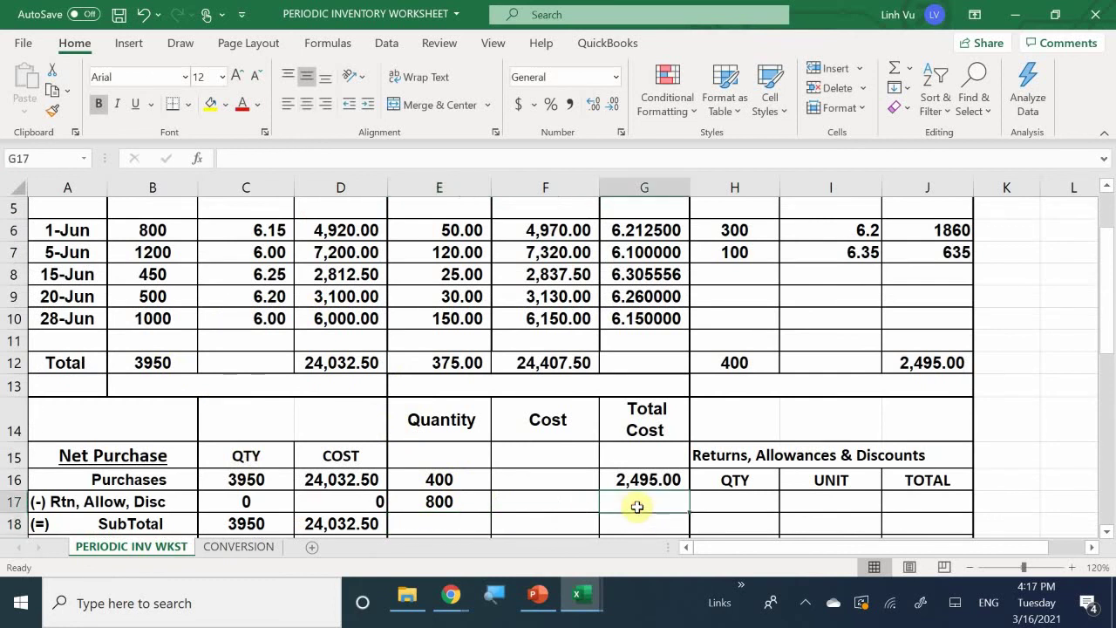
type("=")
scroll(637, 506, "up", 1)
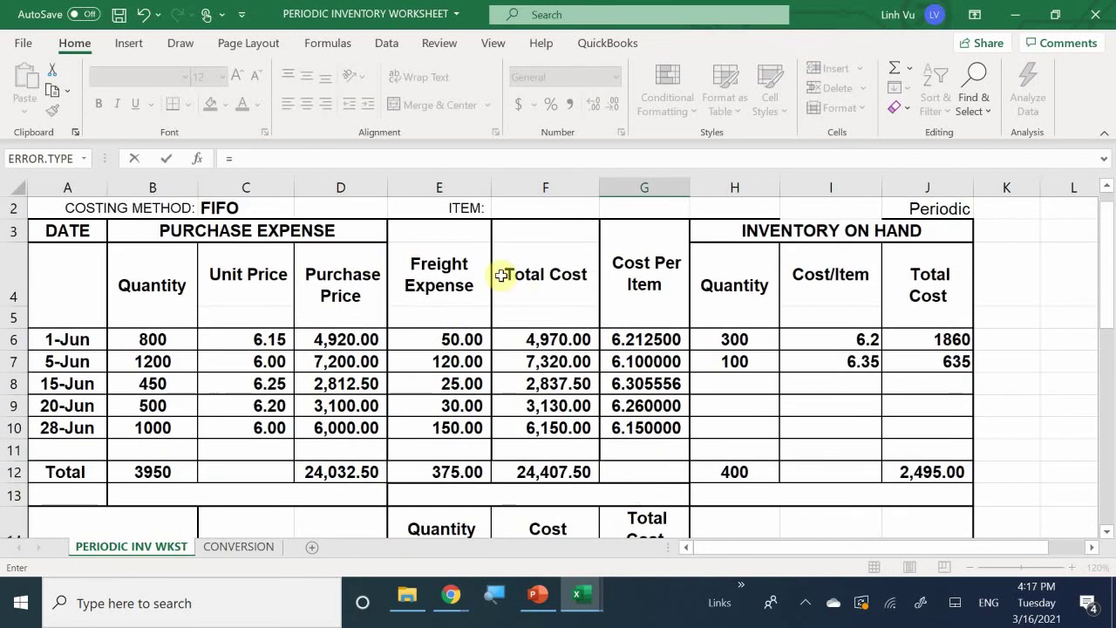
left_click(558, 346)
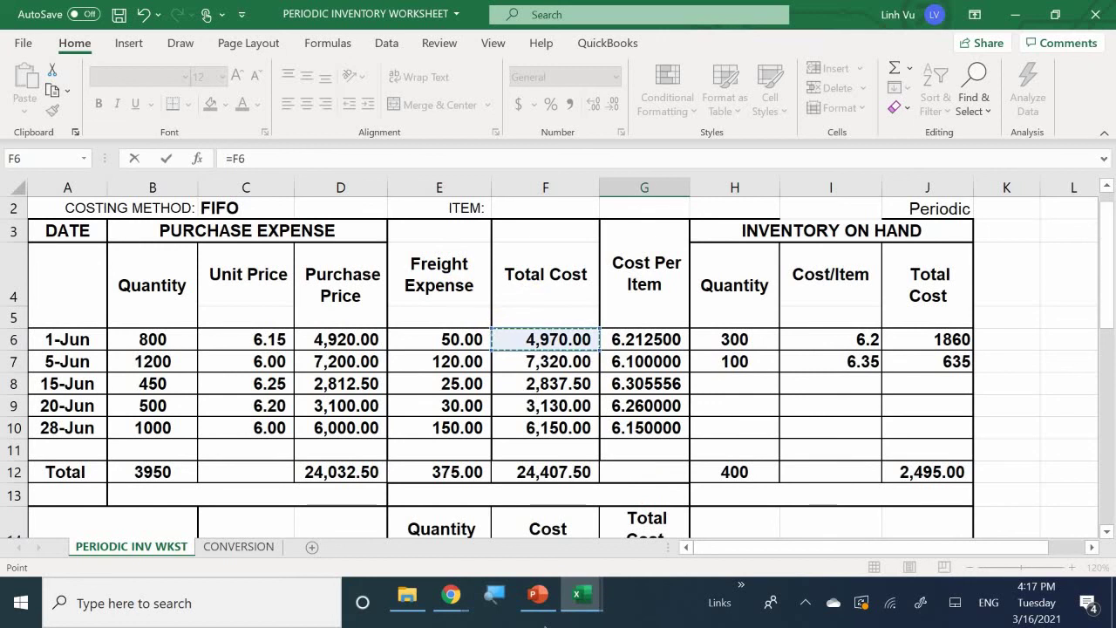
key("Return")
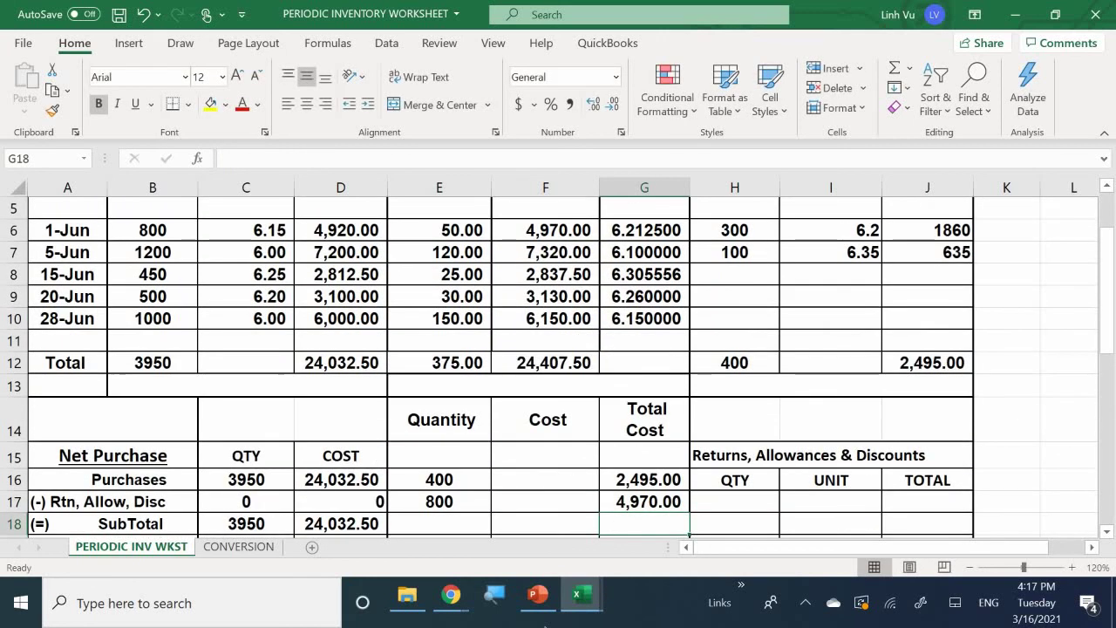
Carry the 5-Jun purchase quantity into E18 of the Quantity column with the formula =B7
key("Left")
key("Left")
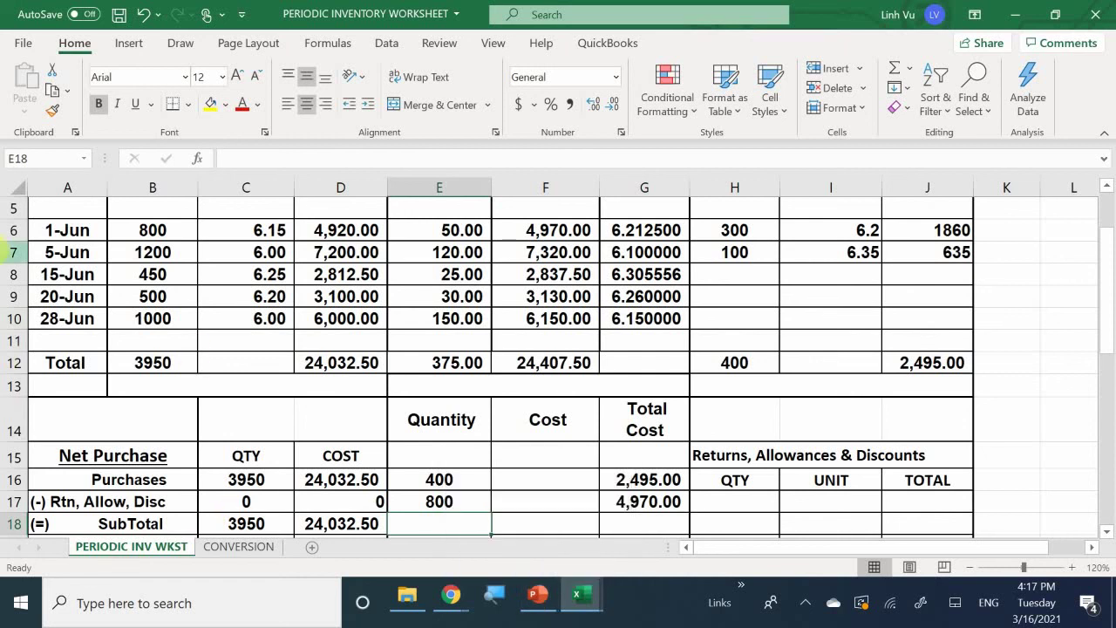
scroll(274, 390, "up", 1)
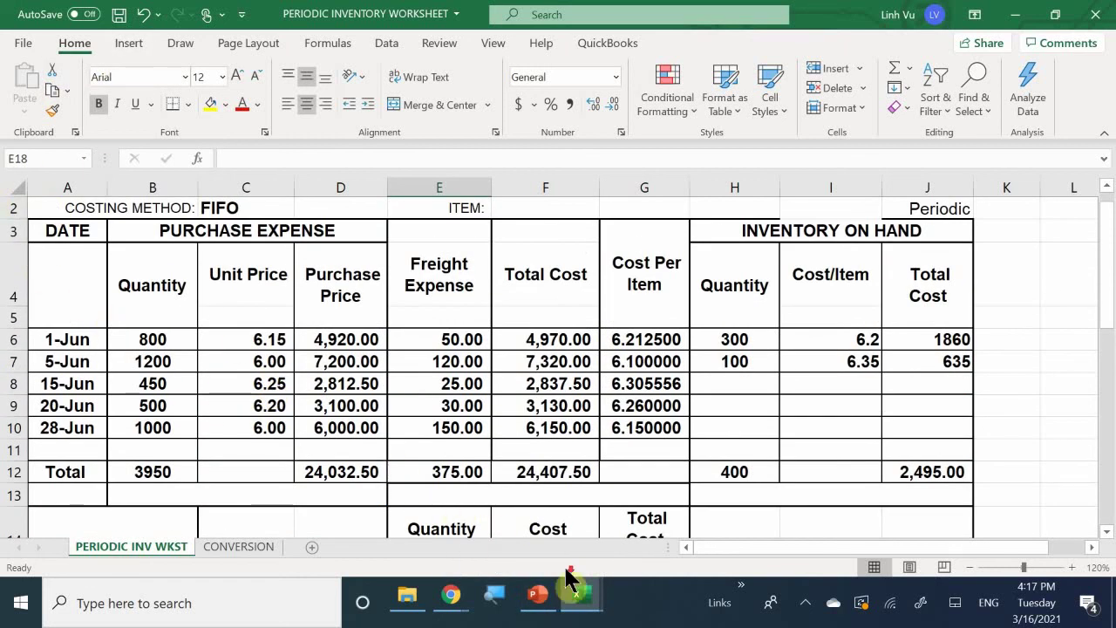
scroll(416, 475, "down", 3)
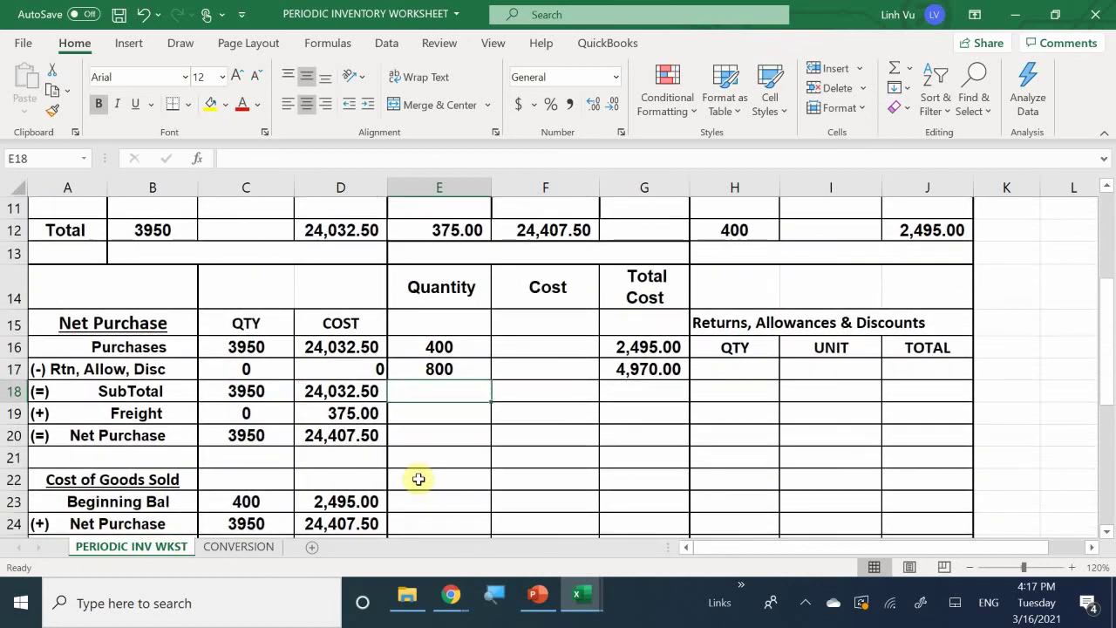
scroll(419, 479, "up", 1)
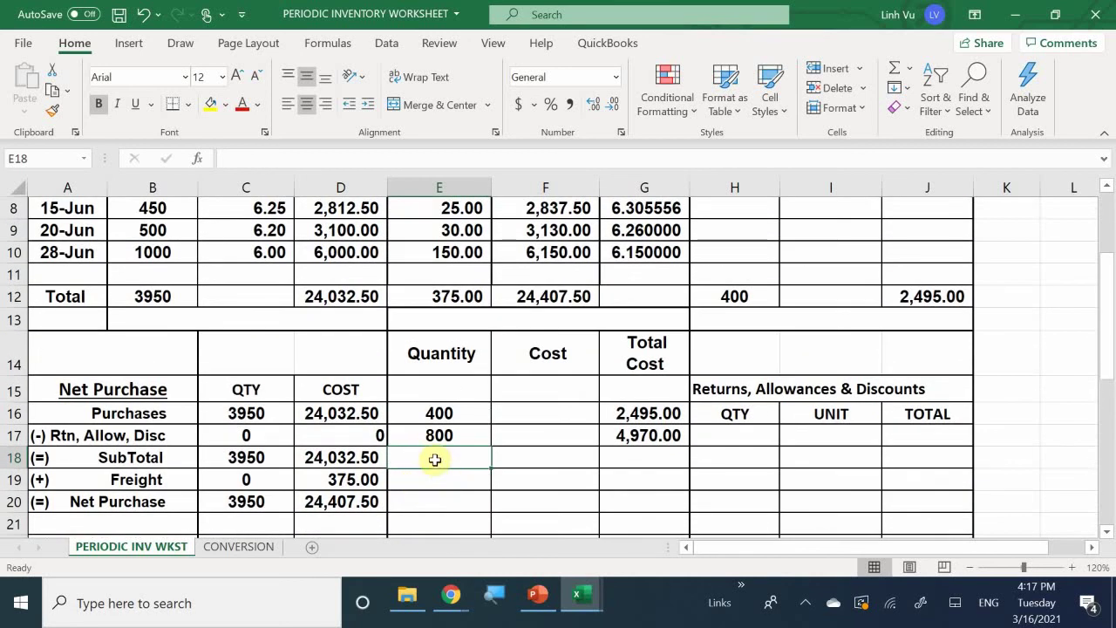
type("=")
scroll(440, 453, "up", 2)
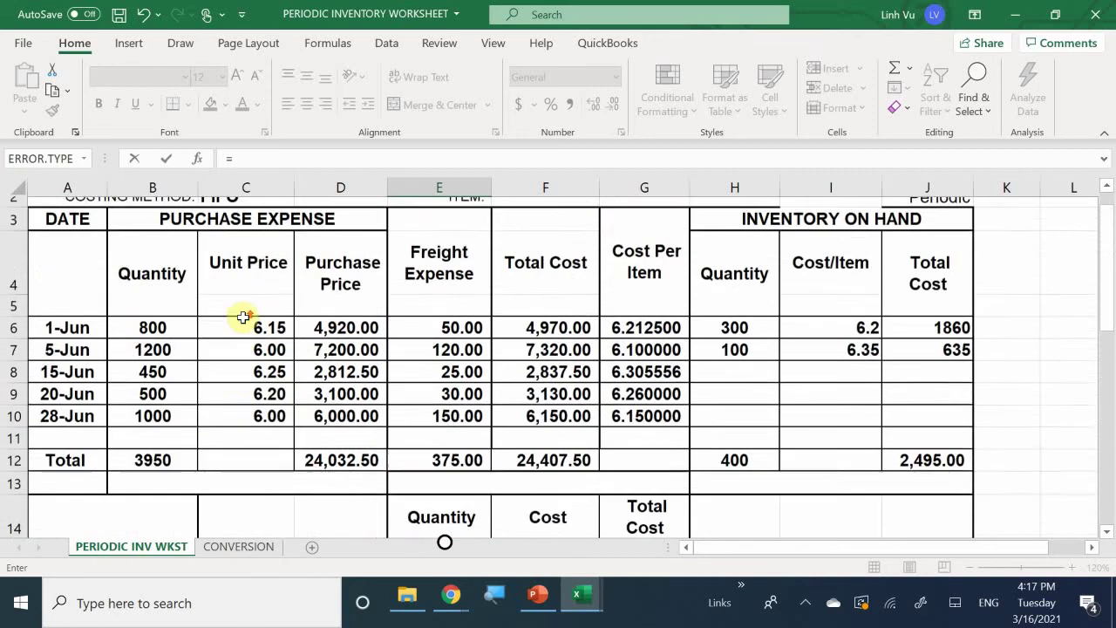
left_click(155, 361)
key("Return")
Carry the 5-Jun purchase's total cost into G18 of the Total Cost column with the formula =F7
key("Right")
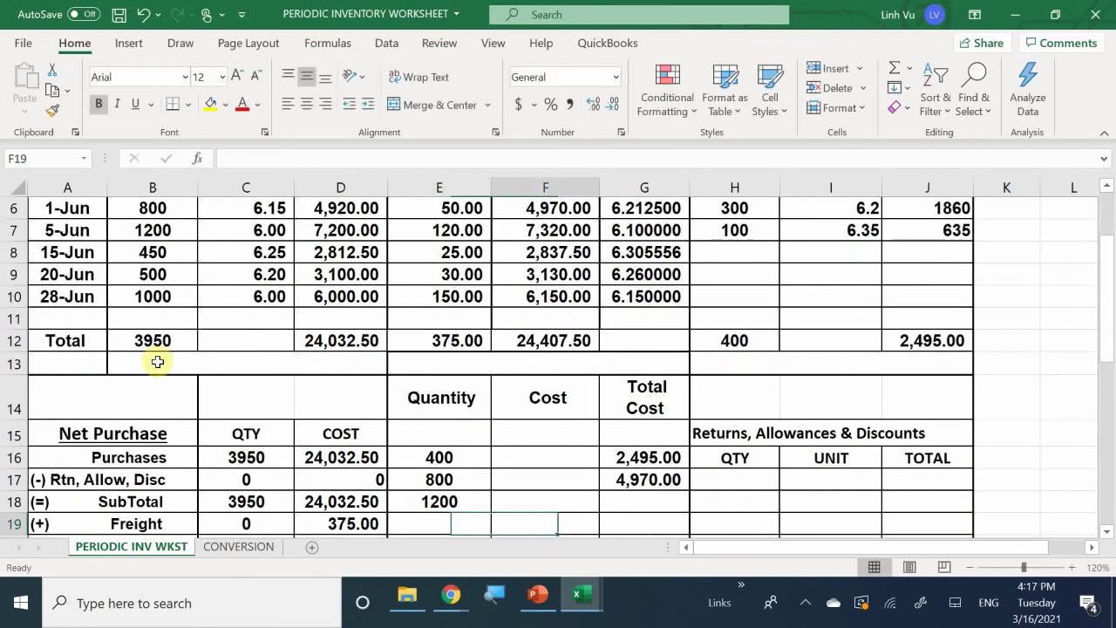
key("Up")
key("Right")
type("=")
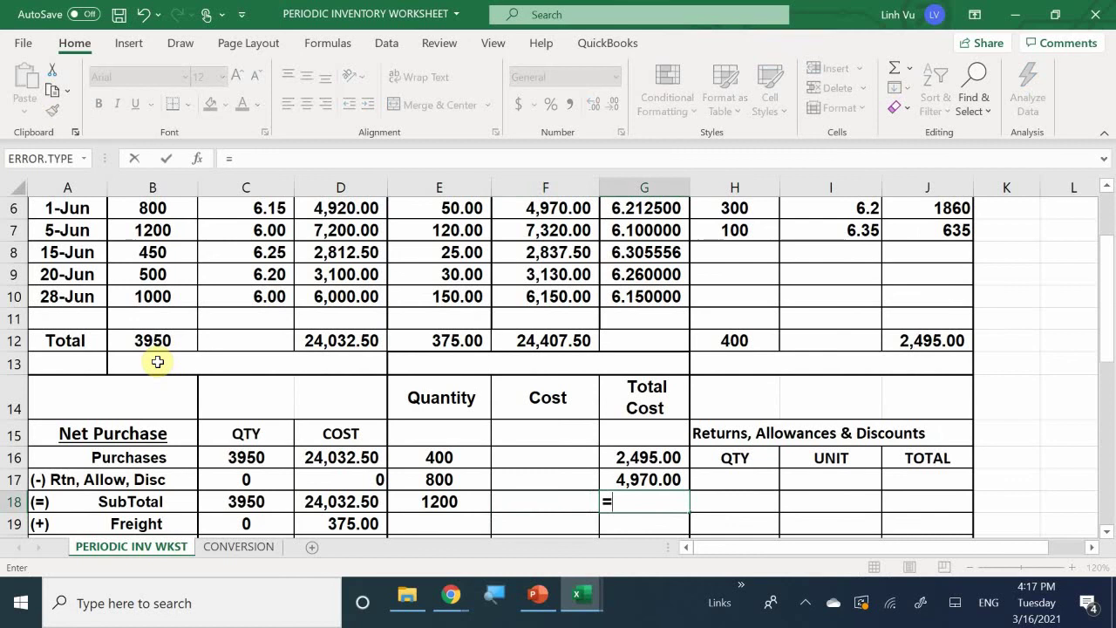
scroll(157, 364, "up", 2)
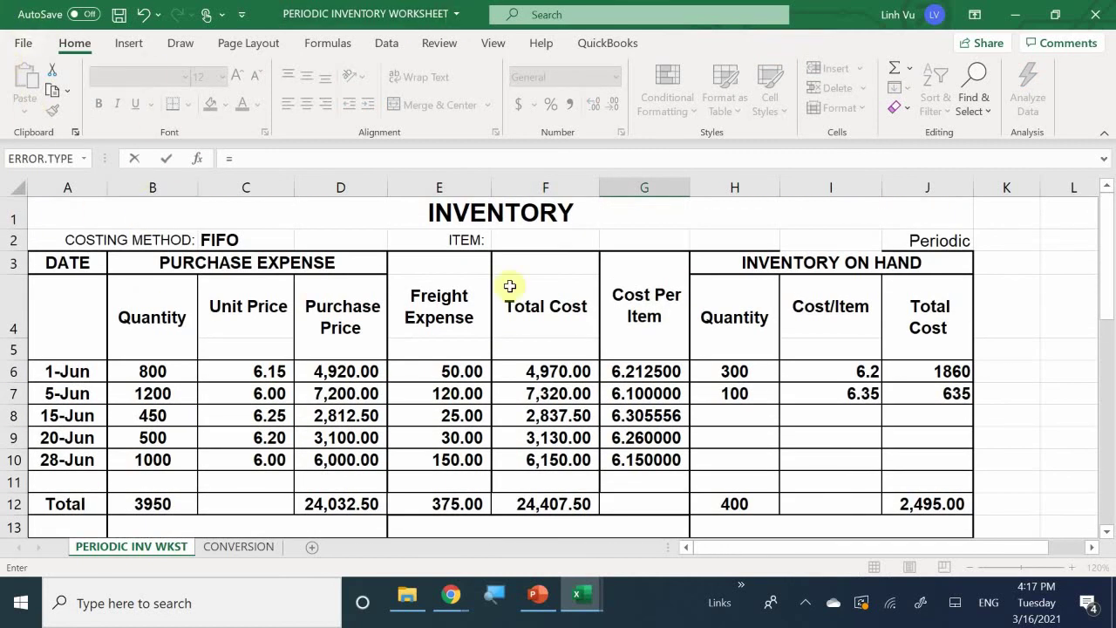
left_click(523, 394)
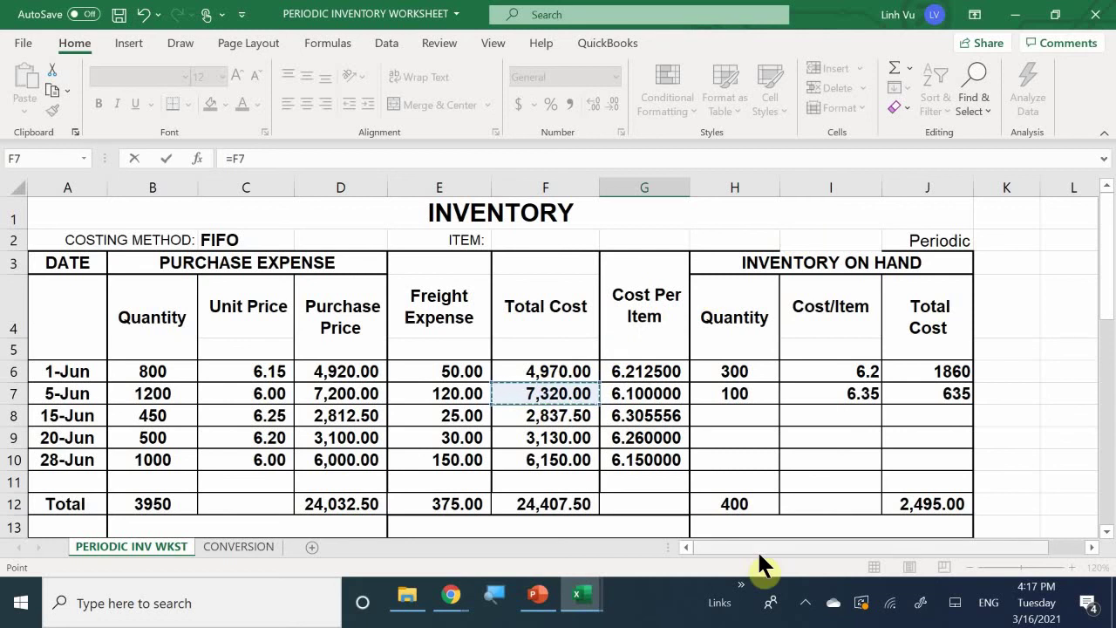
key("Return")
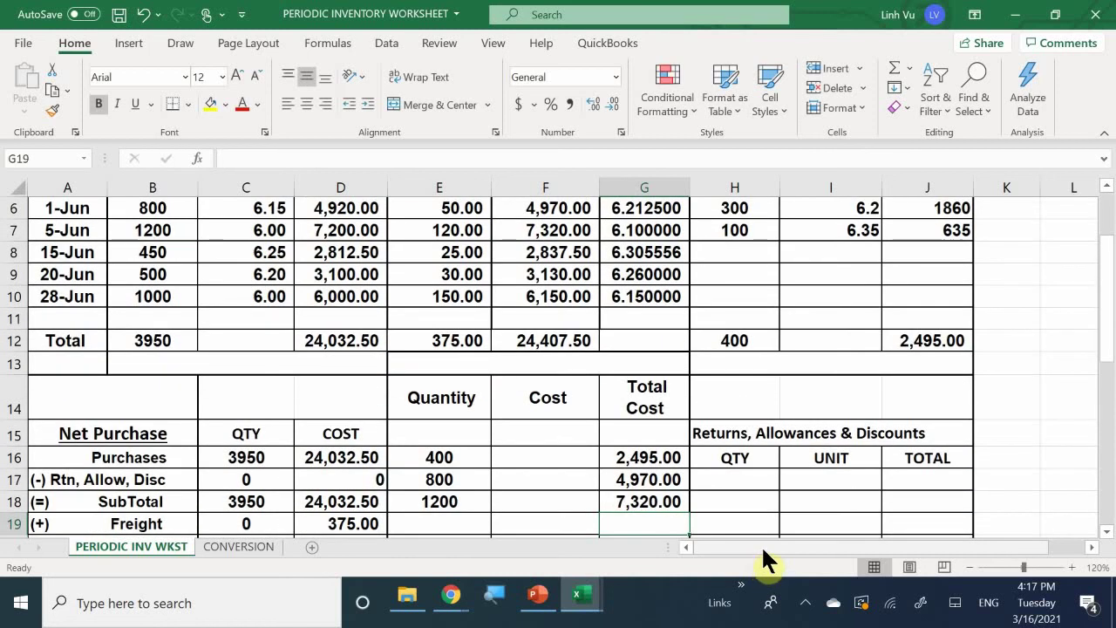
Compare the E27 running quantity with the COGS quantity and carry the 15-Jun purchase quantity into E19 with the formula =B8
scroll(856, 552, "down", 1)
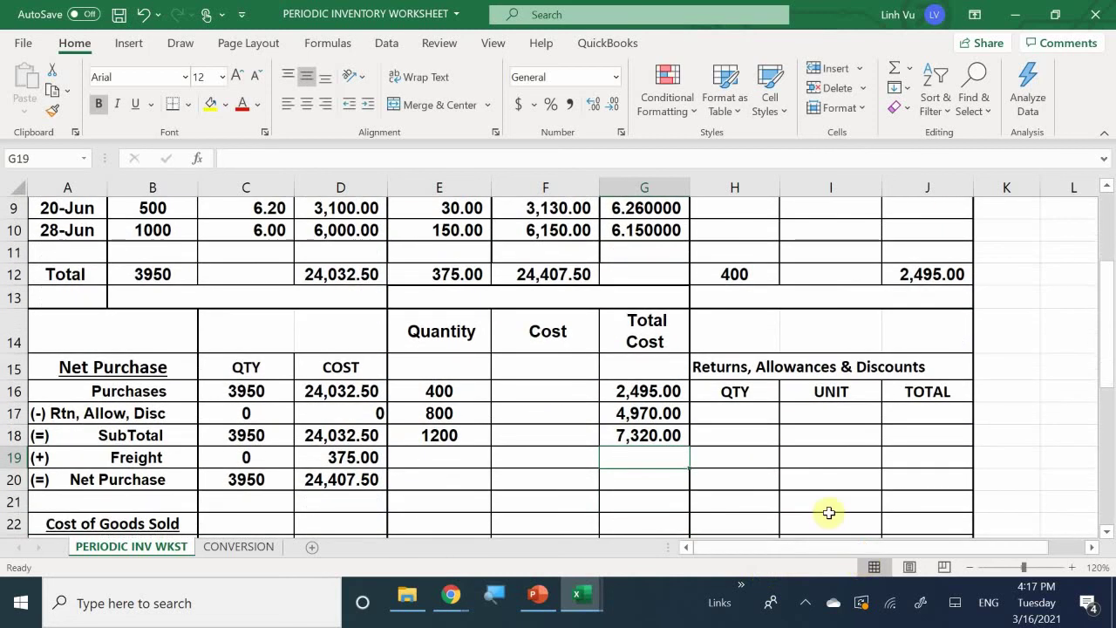
scroll(828, 512, "down", 3)
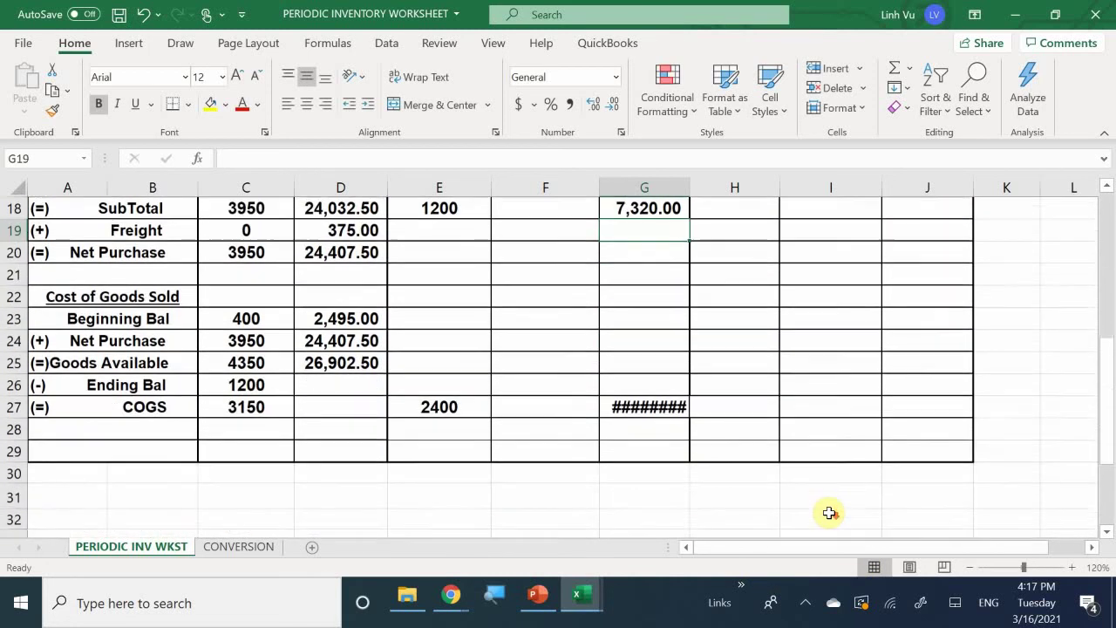
scroll(828, 513, "up", 1)
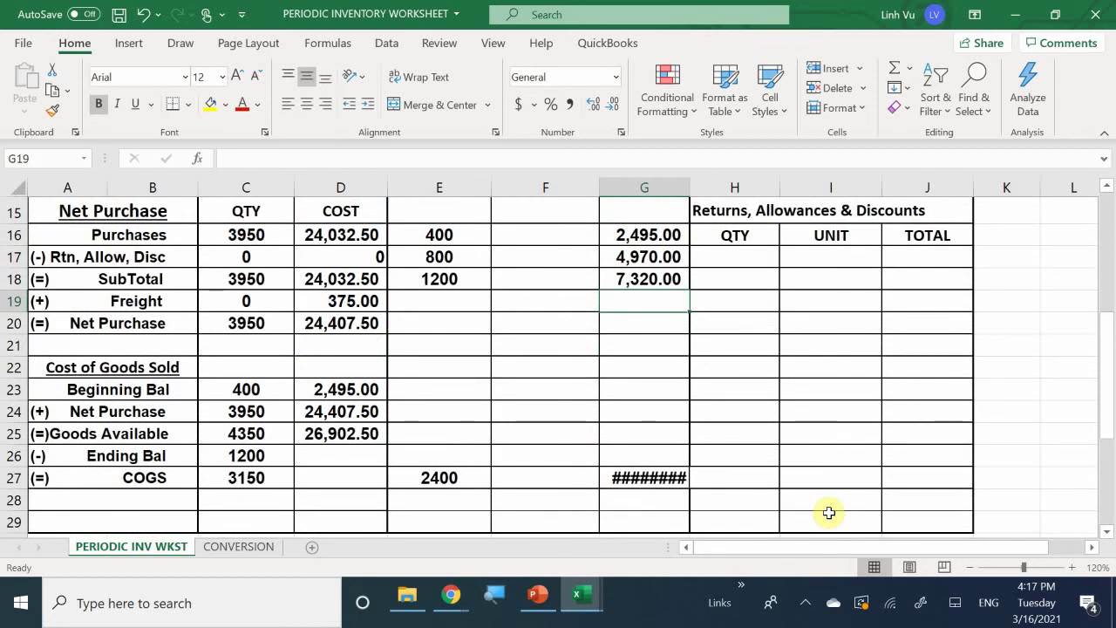
scroll(729, 437, "up", 3)
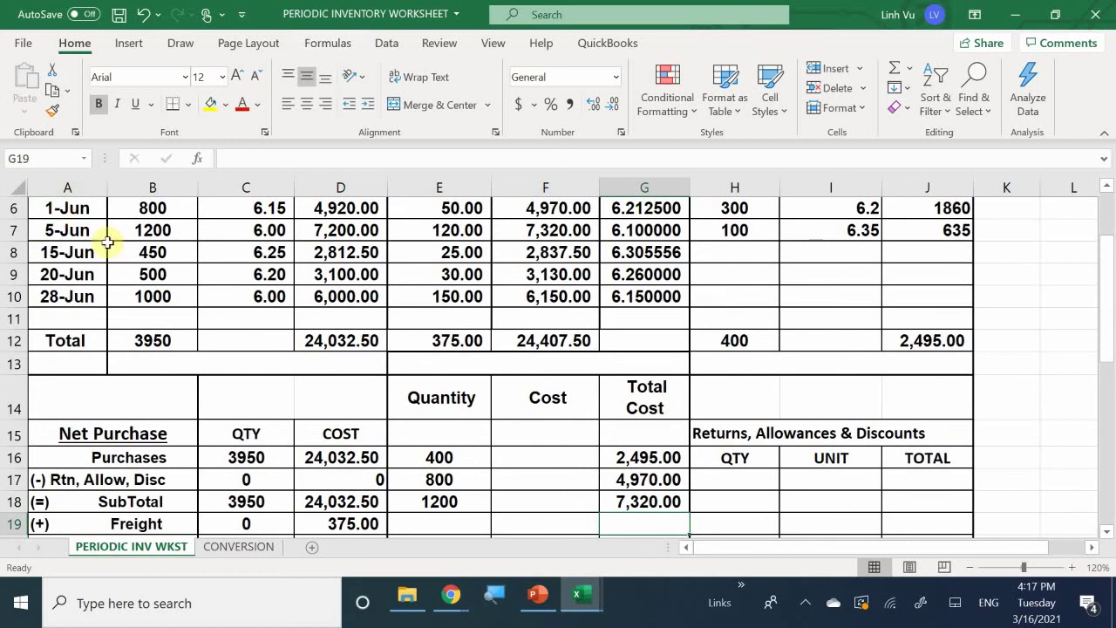
left_click(457, 521)
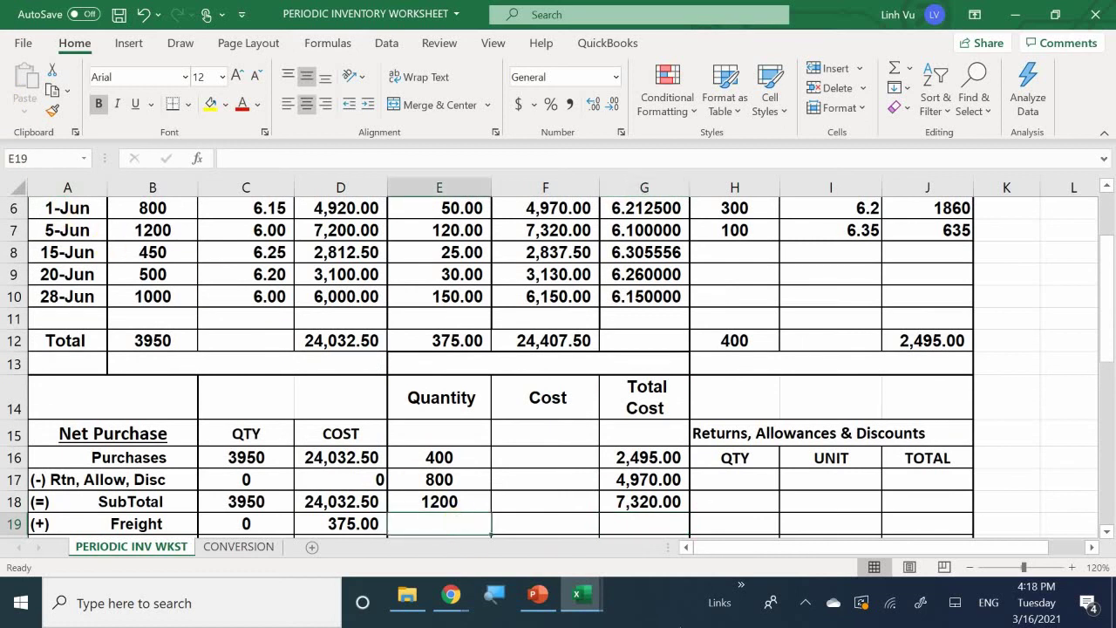
type("=")
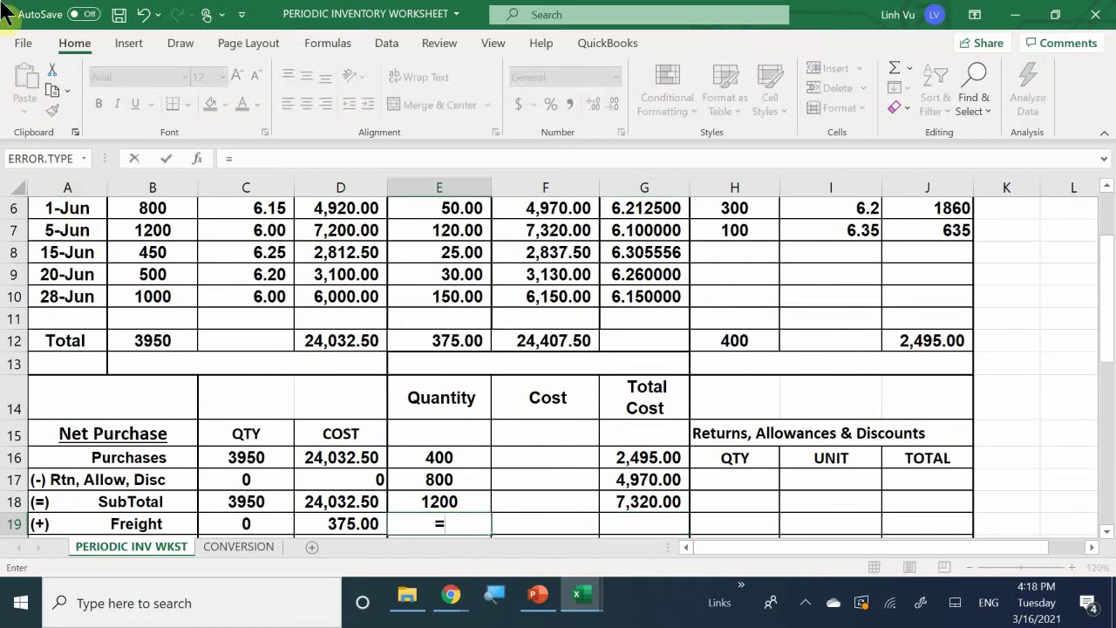
left_click(156, 251)
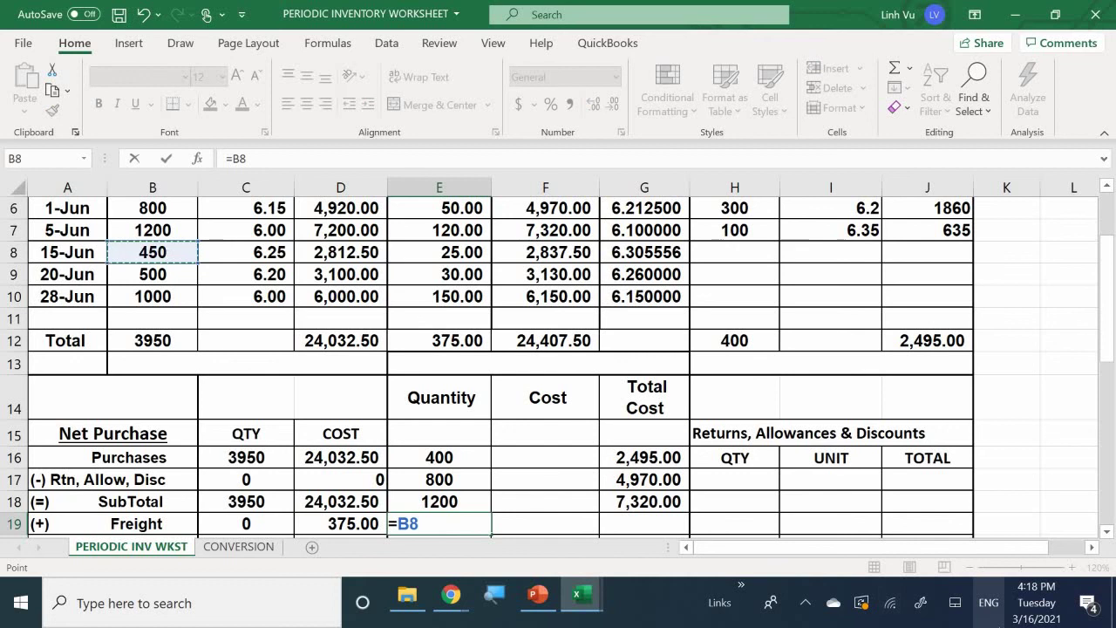
key("Return")
Carry the 15-Jun purchase's total cost into G19 of the Total Cost column with the formula =F8
key("Right")
key("Right")
key("Up")
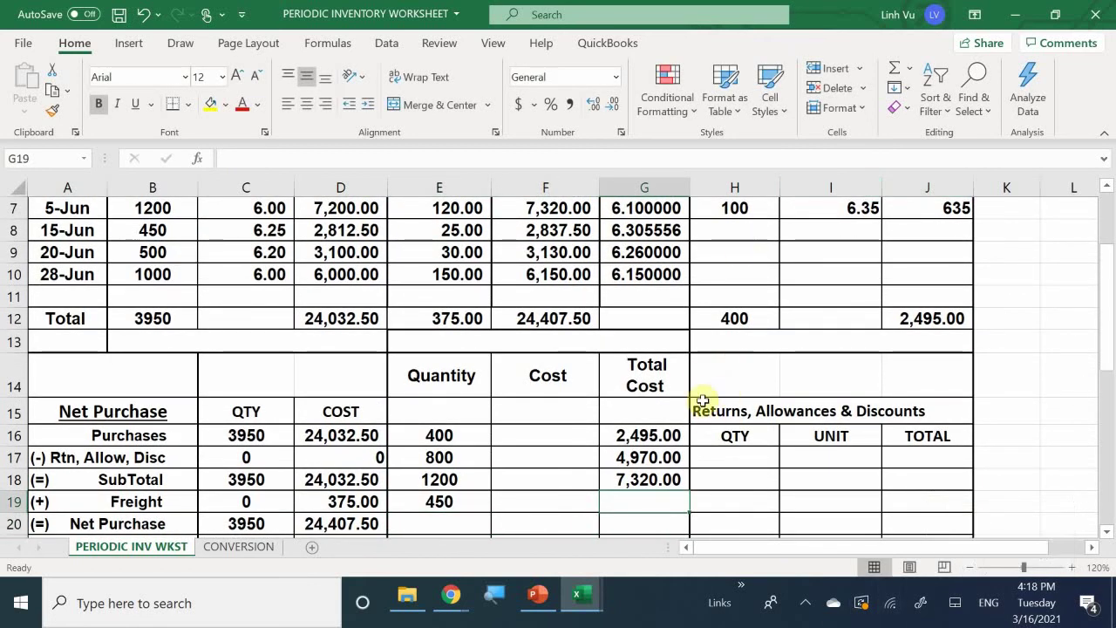
scroll(624, 380, "up", 1)
scroll(624, 380, "up", 2)
scroll(618, 332, "down", 1)
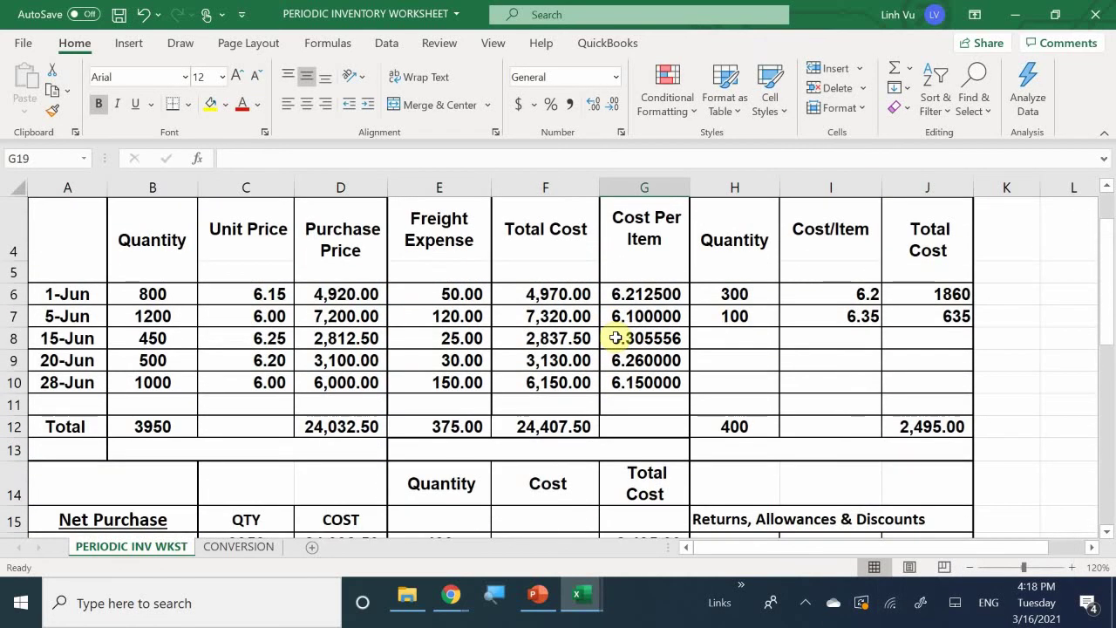
type("=")
scroll(615, 337, "up", 2)
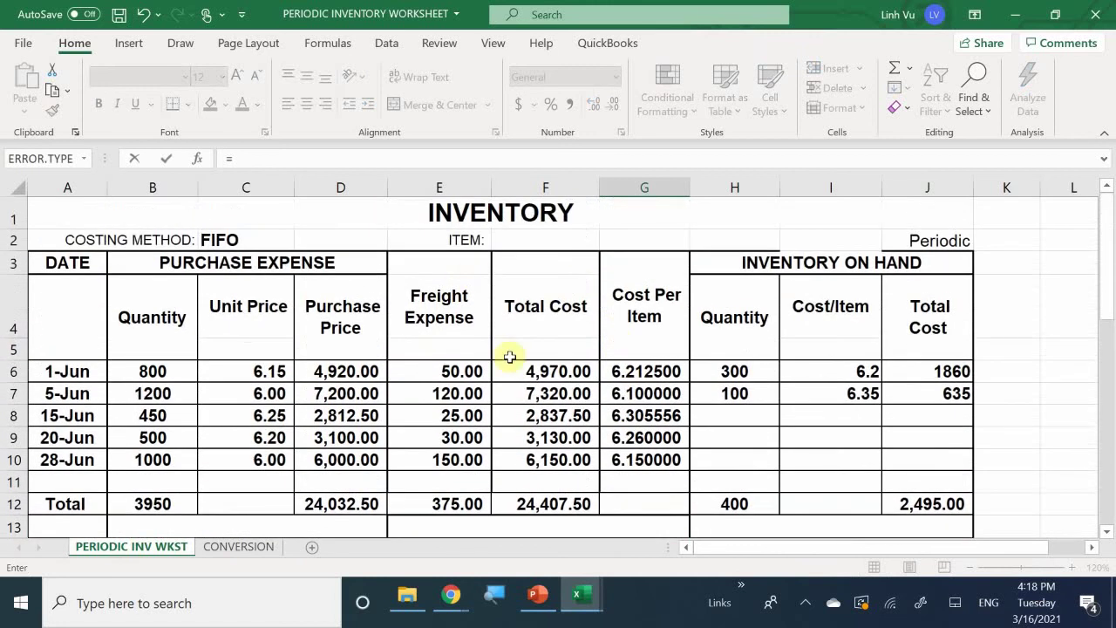
left_click(515, 416)
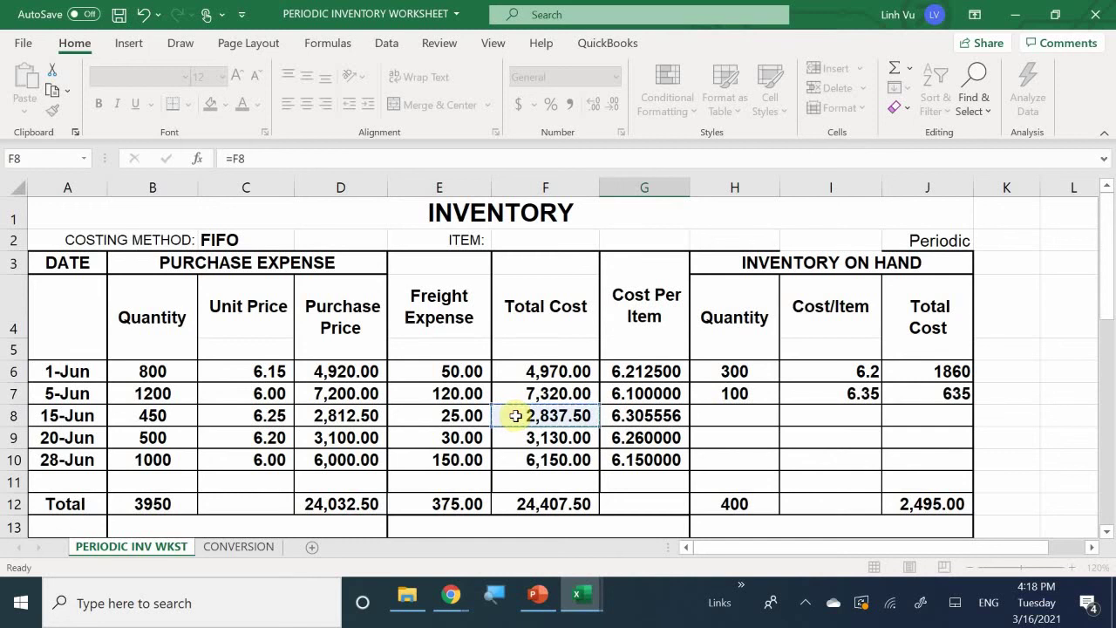
key("Return")
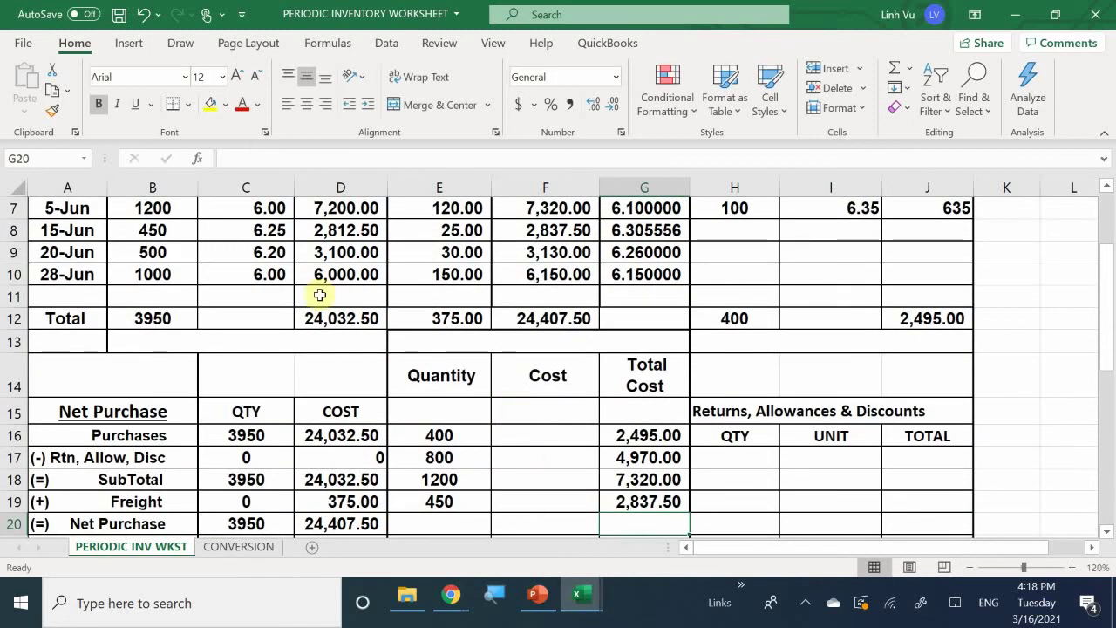
Enter 300 in E20 of the Quantity column as the partial 20-Jun layer needed to reach the COGS quantity
scroll(614, 441, "down", 3)
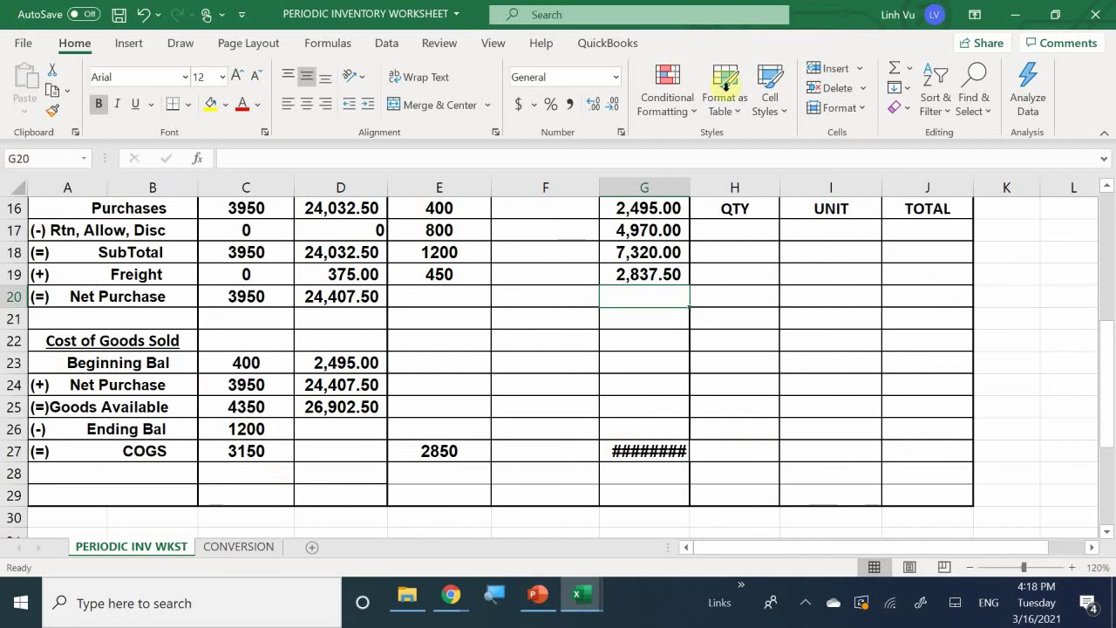
left_click(431, 296)
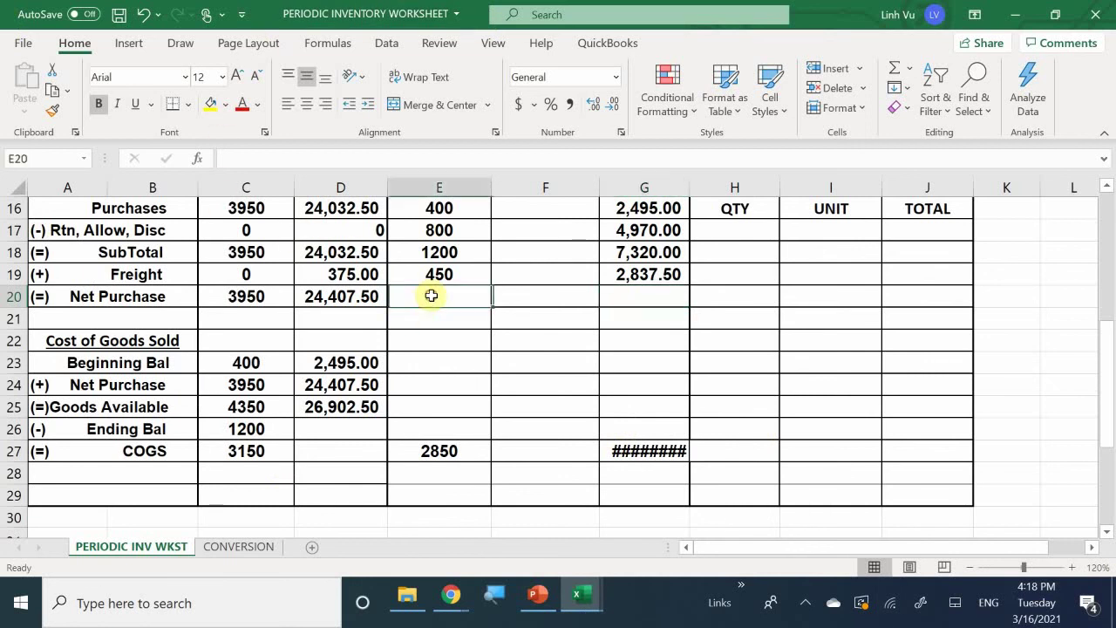
type("300")
key("Return")
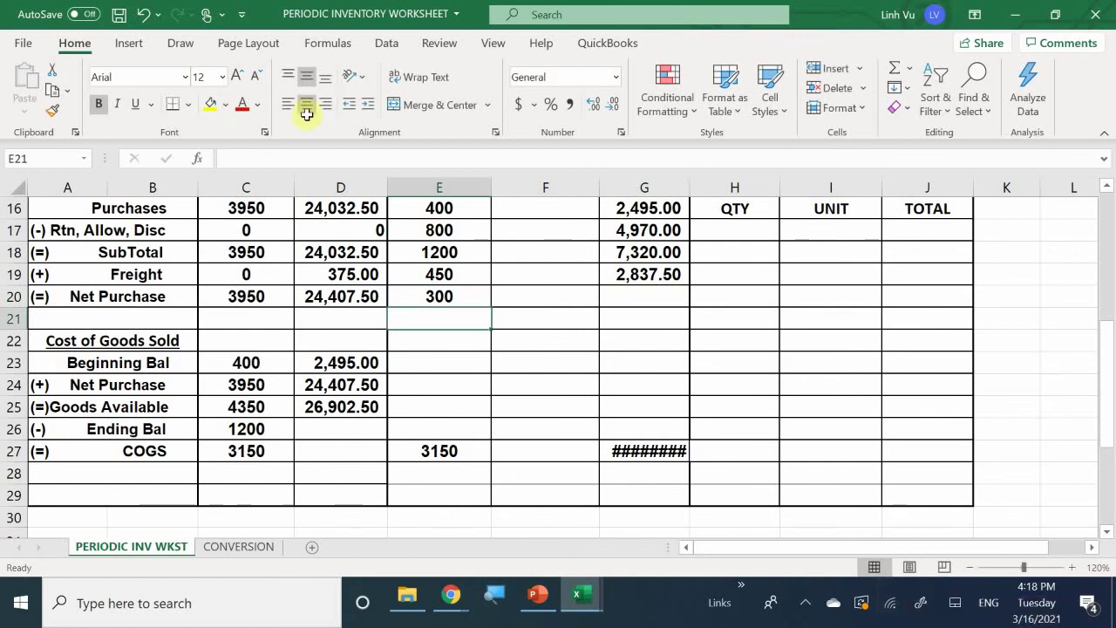
Carry the 20-Jun purchase's cost per item into F20 of the Cost column with the formula =G9
scroll(302, 271, "up", 3)
scroll(302, 271, "up", 2)
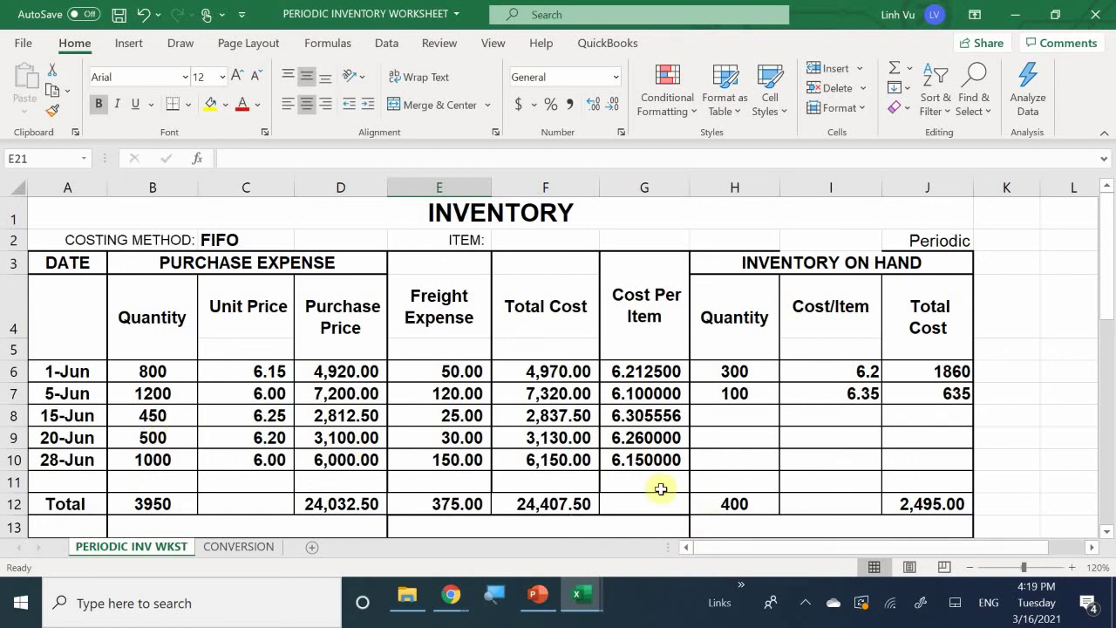
scroll(691, 465, "down", 3)
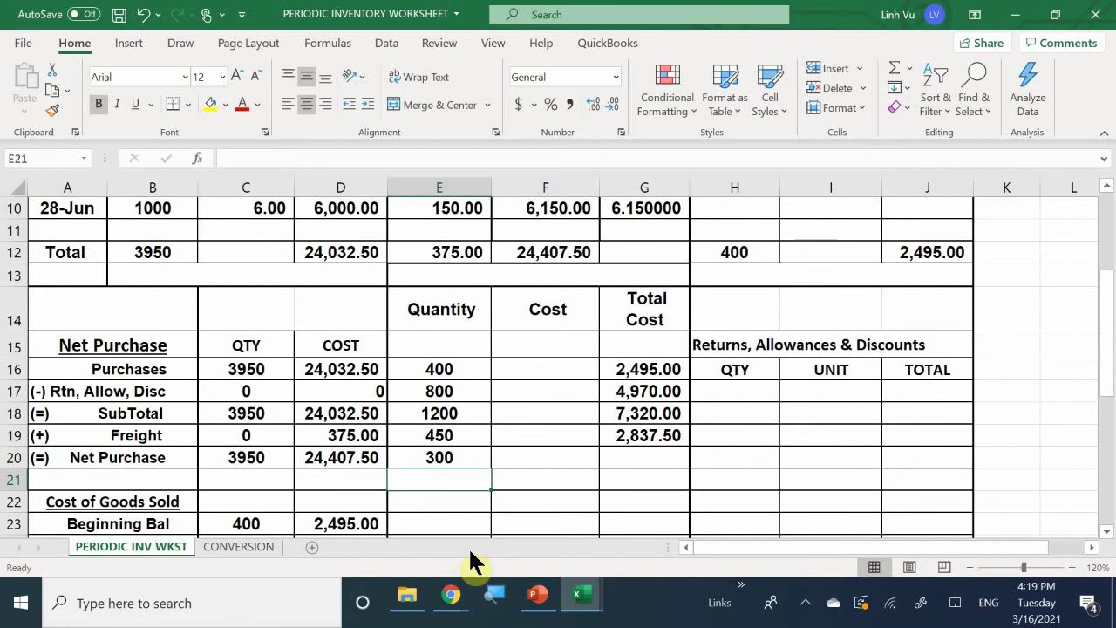
key("Right")
key("Up")
type("=")
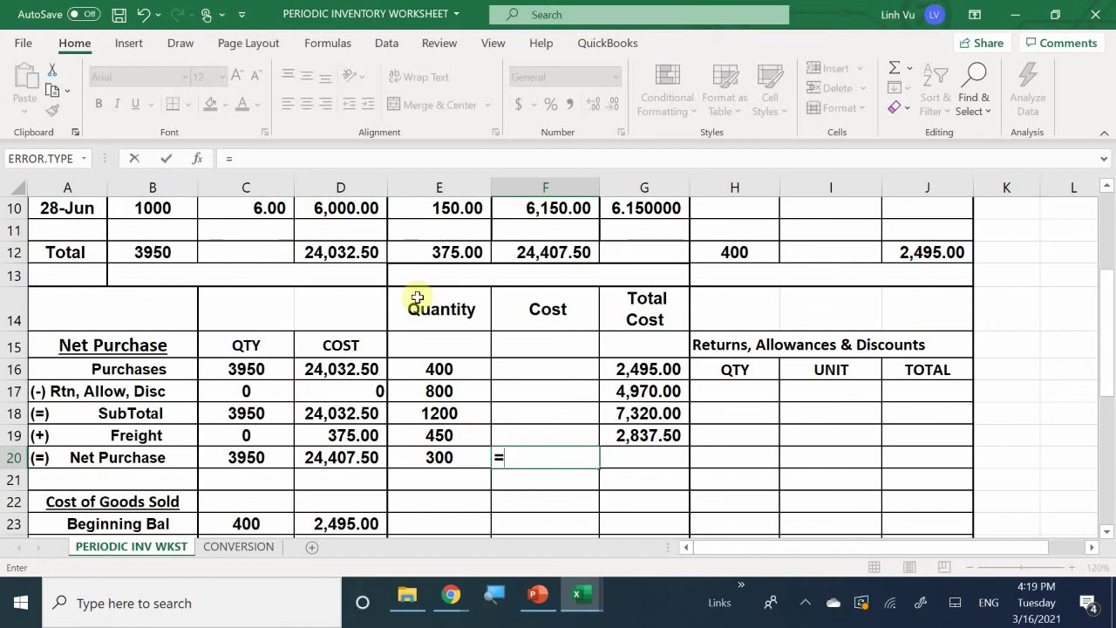
scroll(663, 454, "up", 2)
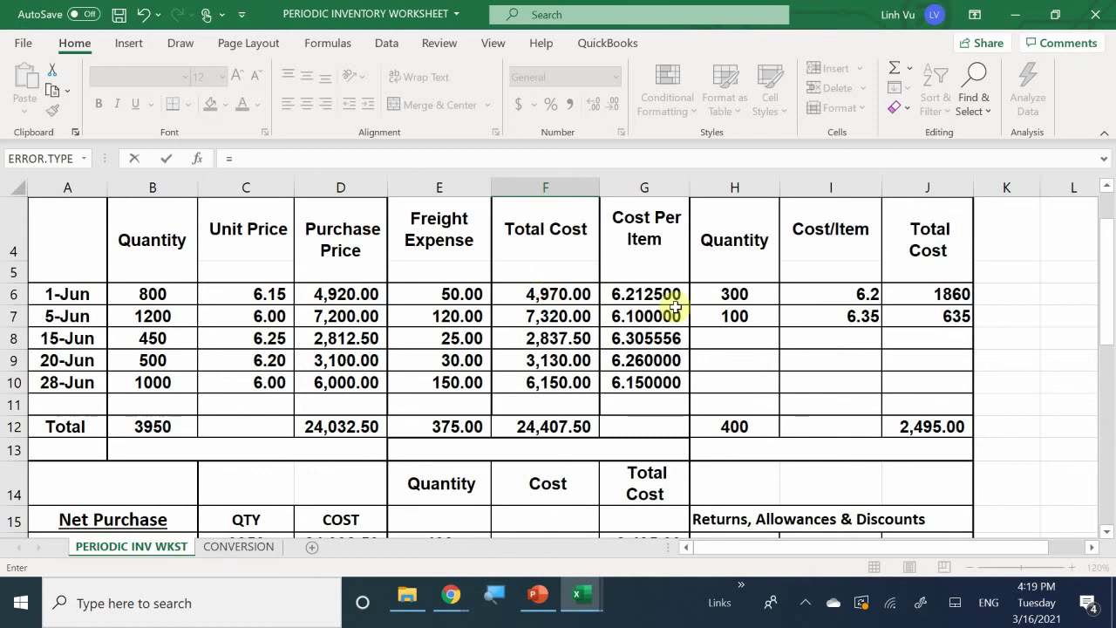
left_click(647, 353)
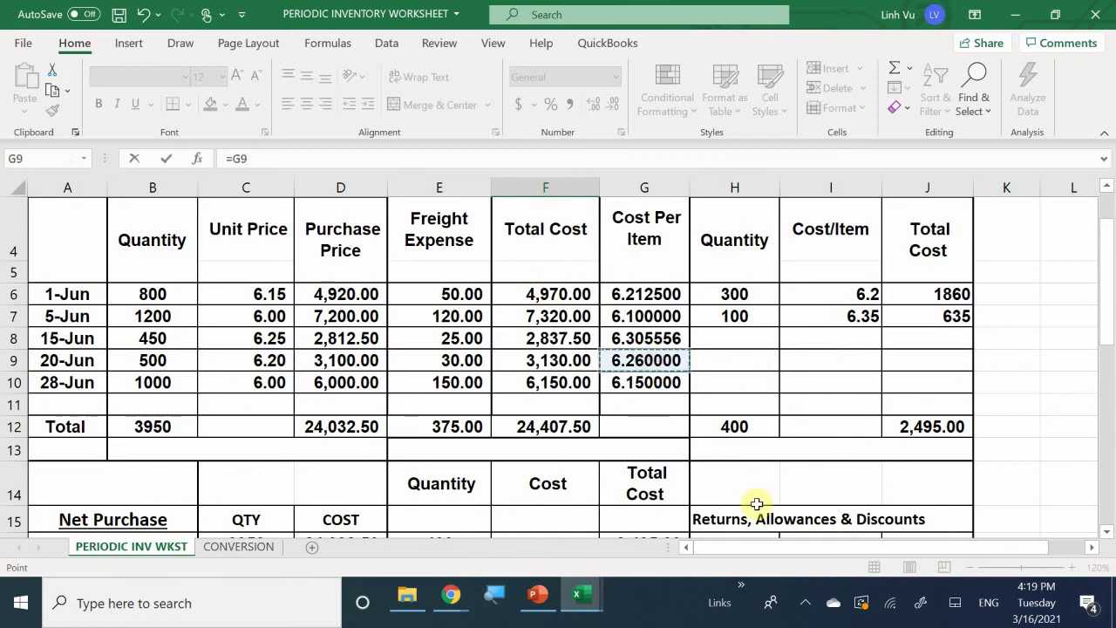
key("Return")
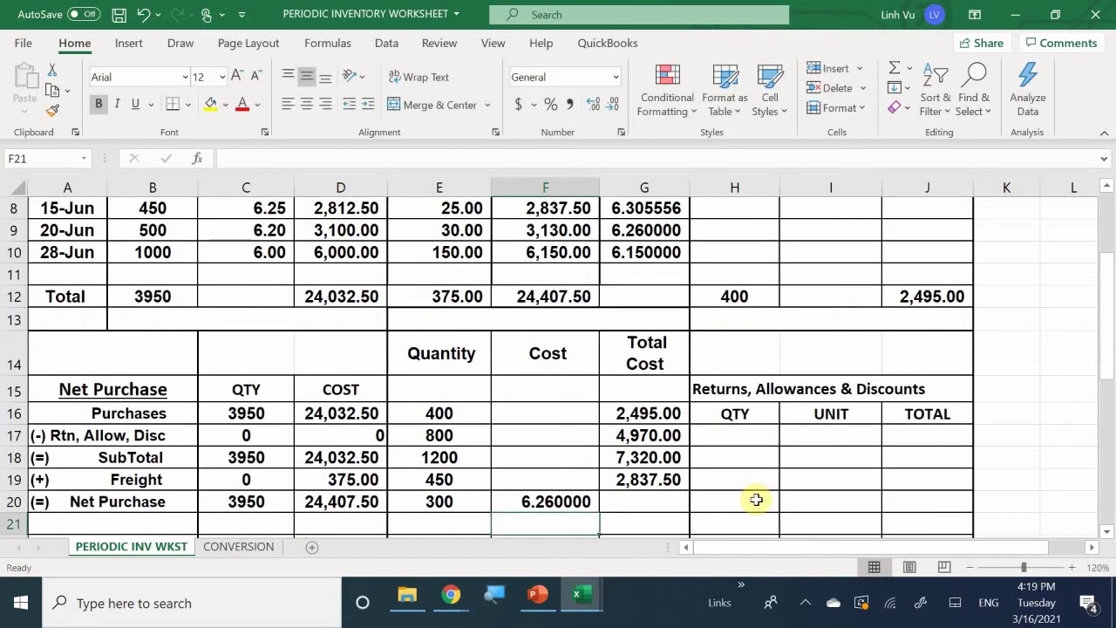
Calculate the 20-Jun layer's total cost in G20 by multiplying its quantity by its unit cost with the formula =E20*F20
key("Right")
key("Up")
type("=")
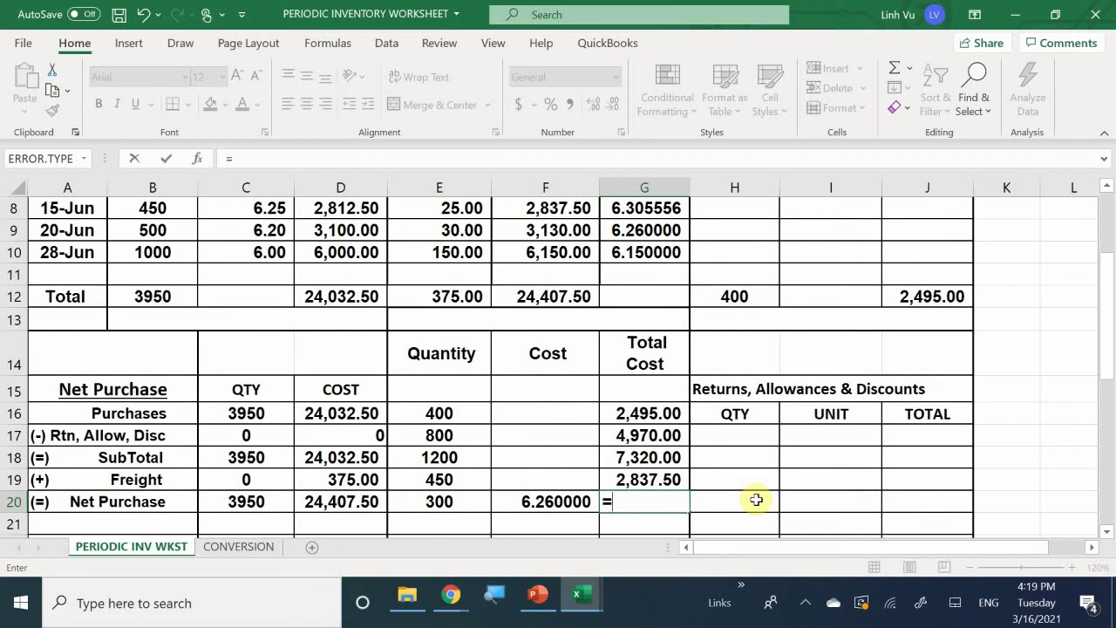
key("Left")
key("Left")
type("*")
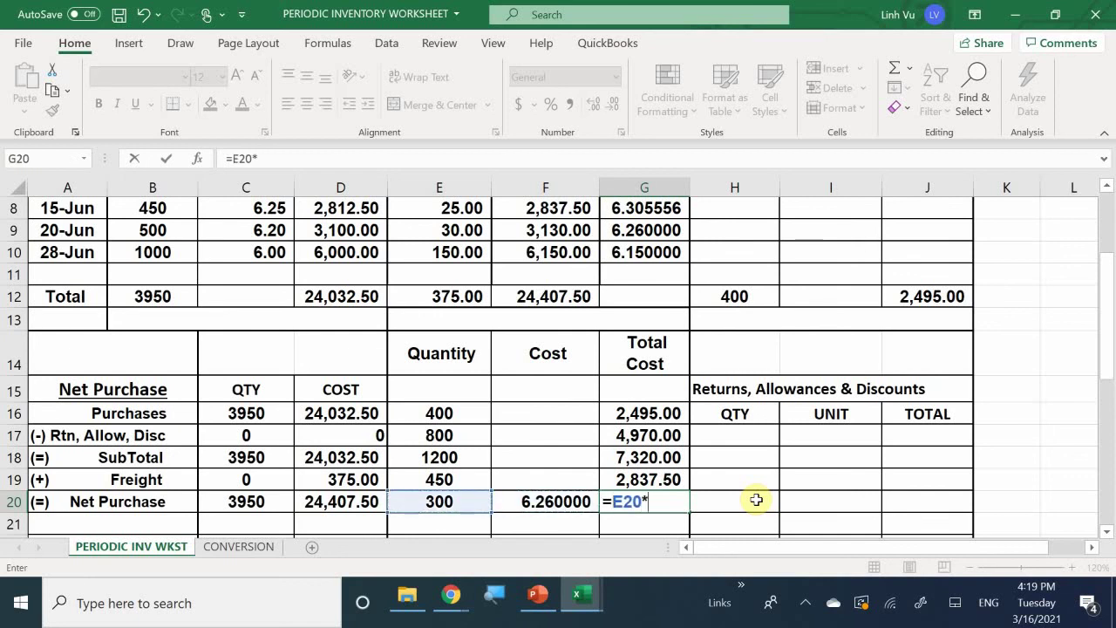
key("Left")
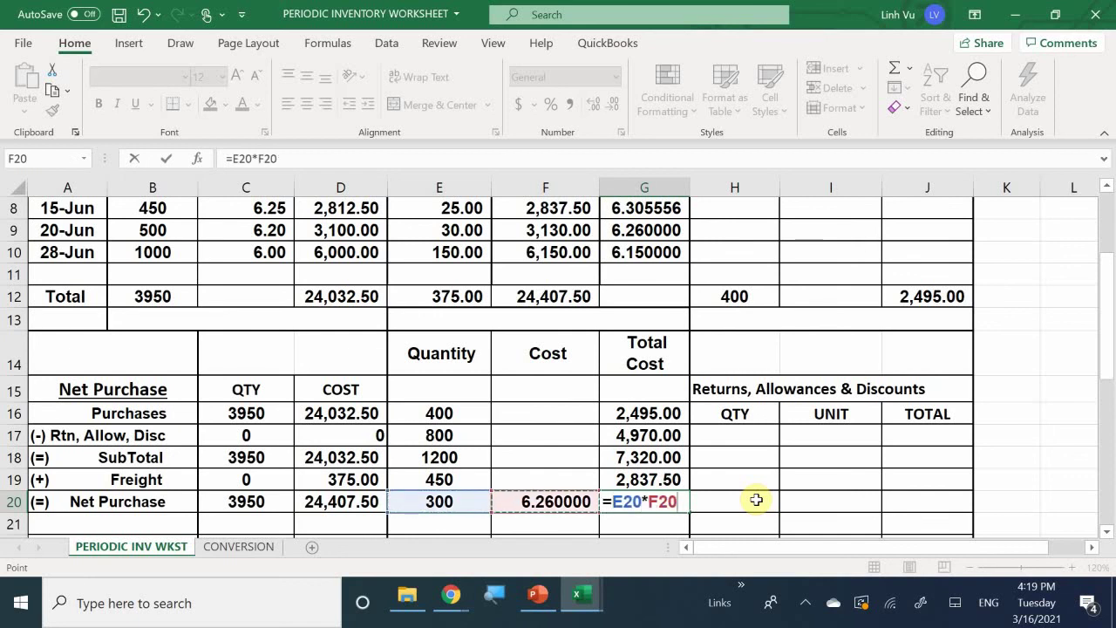
key("Return")
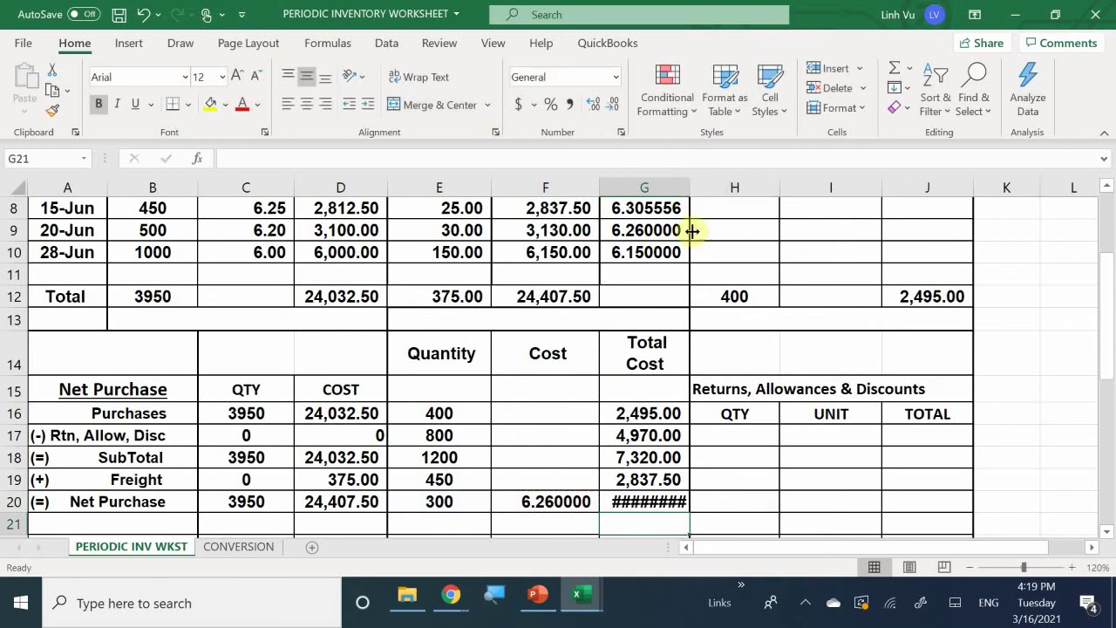
Format the total cost in G20 to show two decimal places
left_click(641, 501)
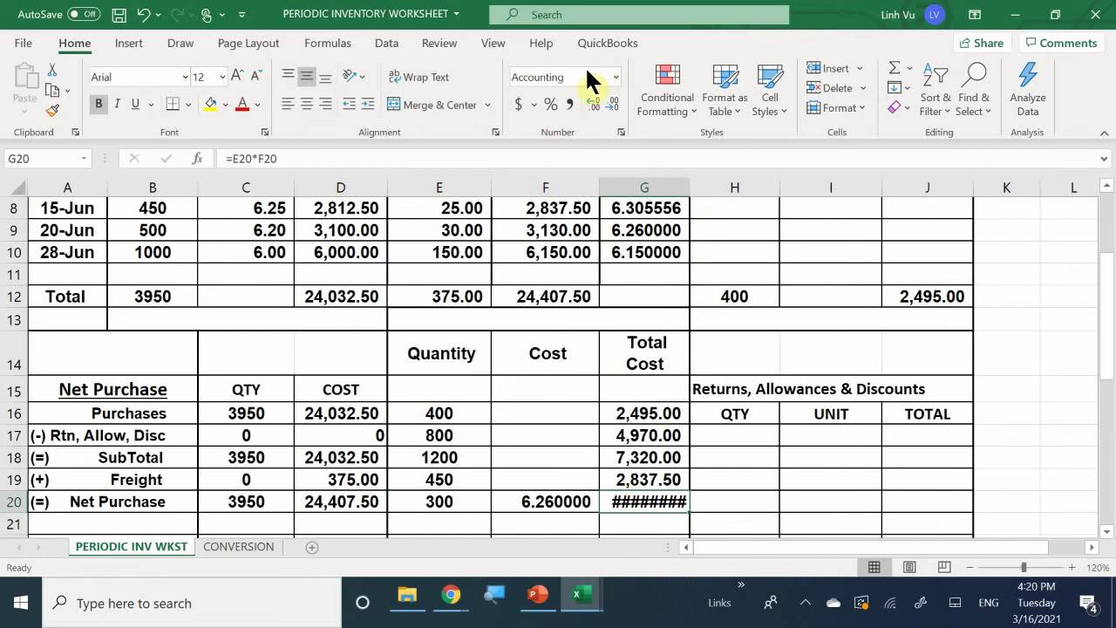
left_click(610, 108)
left_click(611, 105)
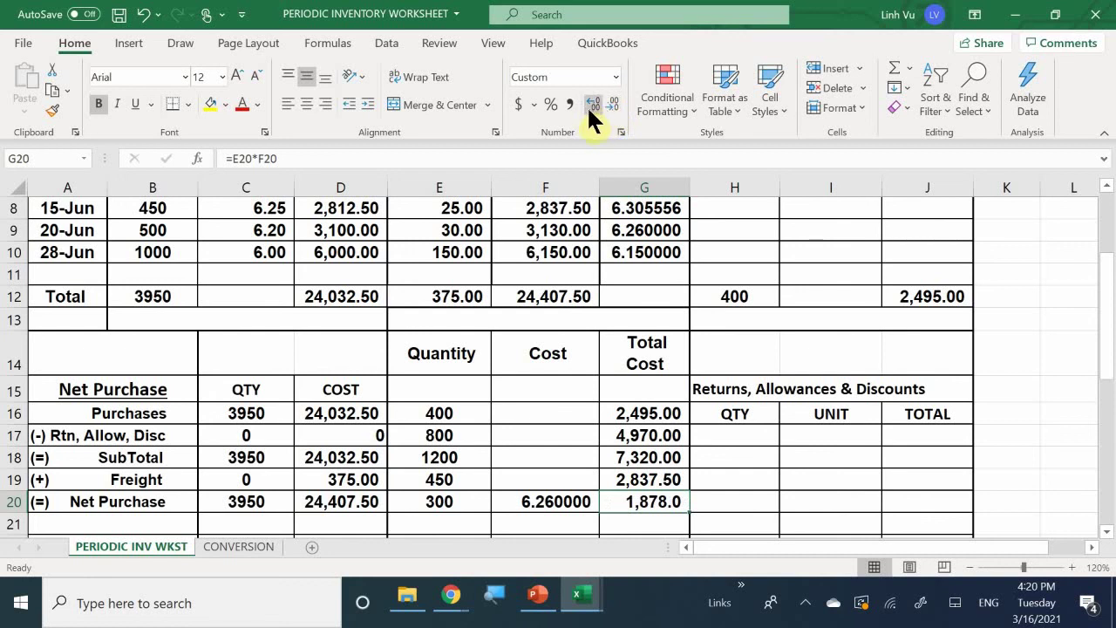
left_click(588, 106)
left_click(577, 471)
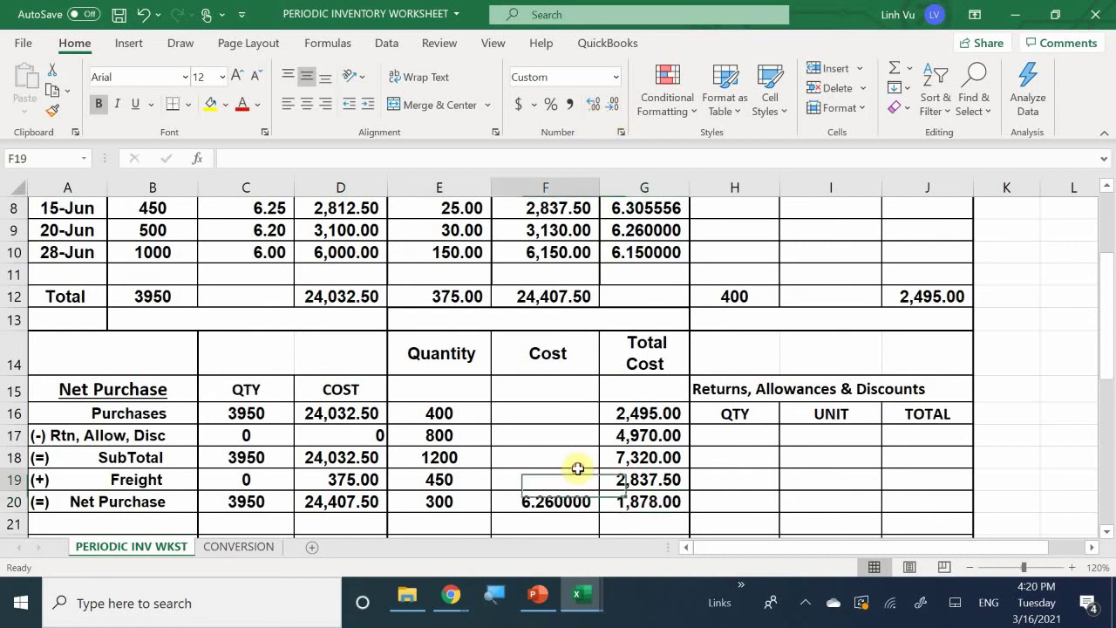
Widen column G slightly so the total cost in G27 fits in its cell
scroll(575, 467, "down", 2)
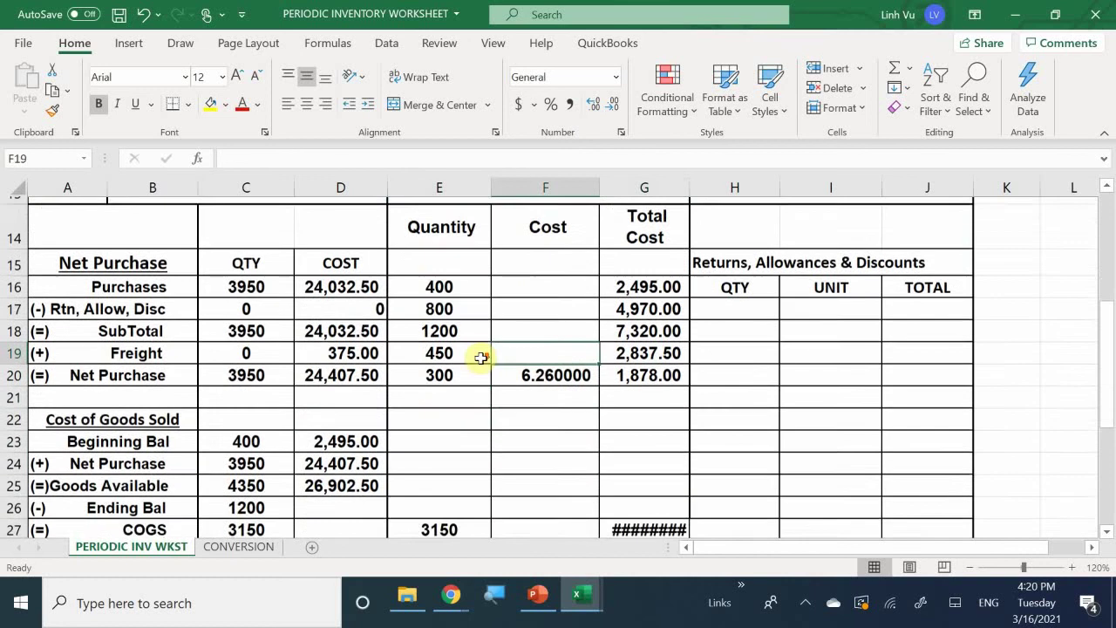
scroll(481, 357, "down", 1)
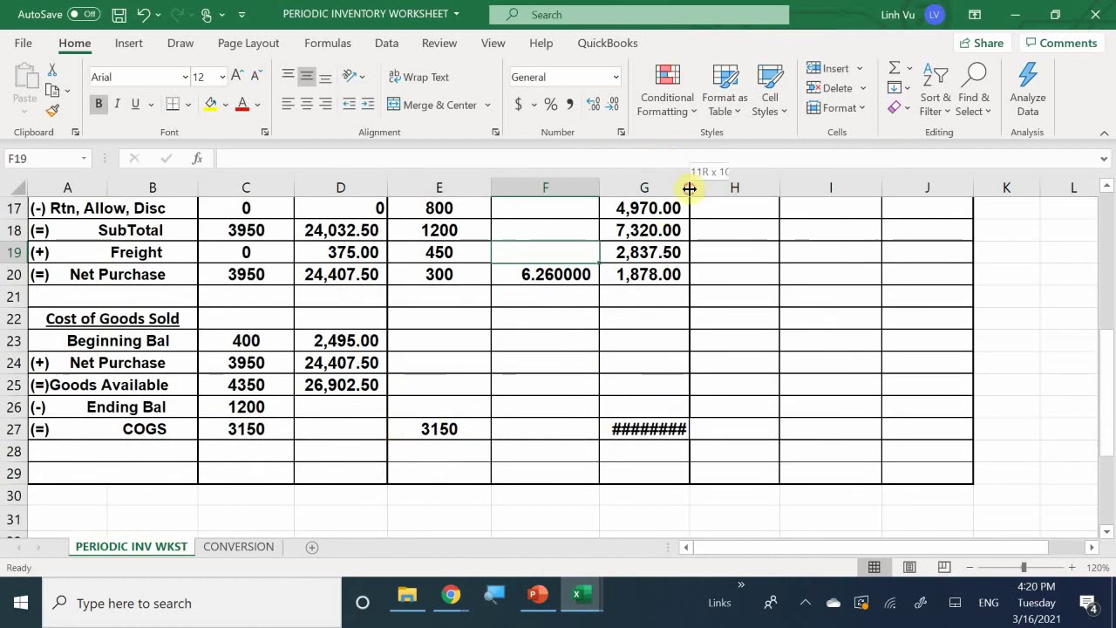
left_click_drag(689, 189, 698, 191)
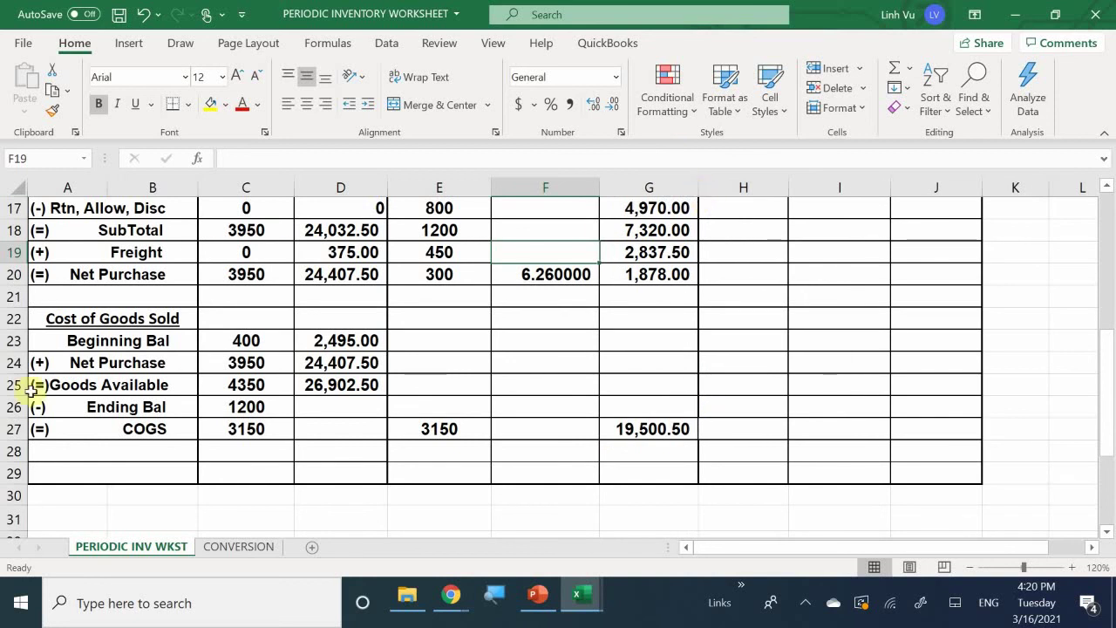
Carry the layered total cost into the COGS row's cost cell D27 with the formula =G27
left_click(316, 430)
type("=")
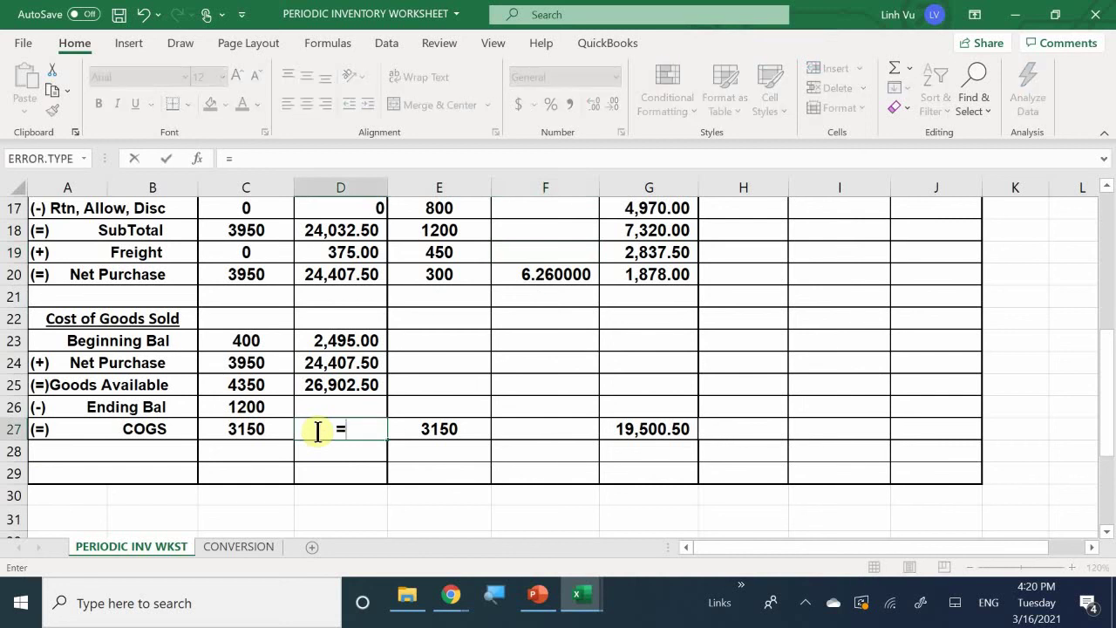
key("Right")
key("Right")
key("Right")
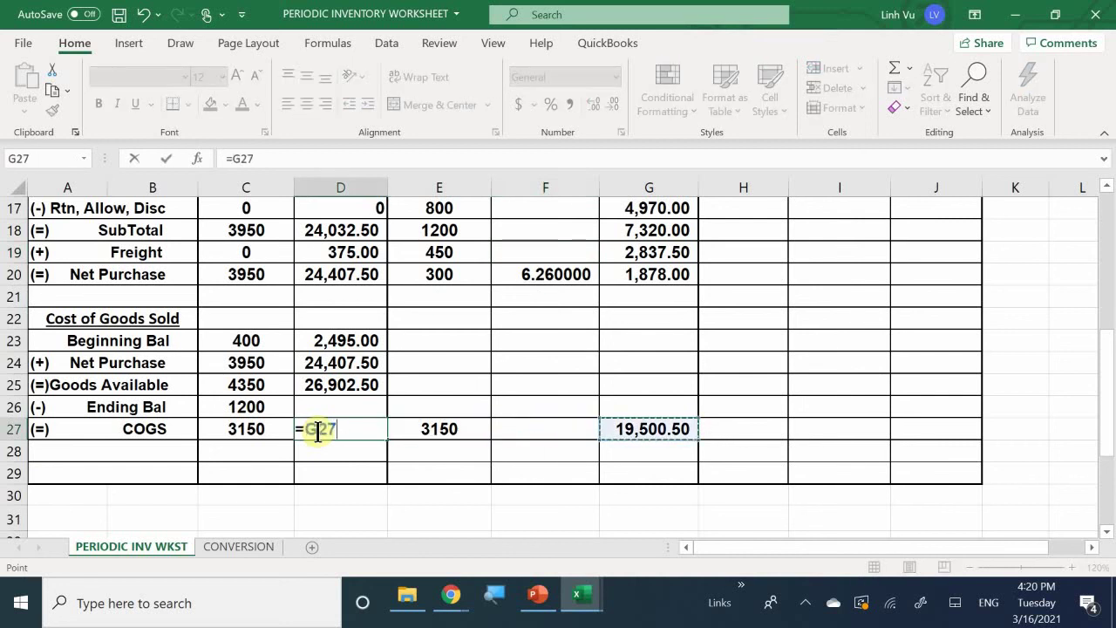
key("Return")
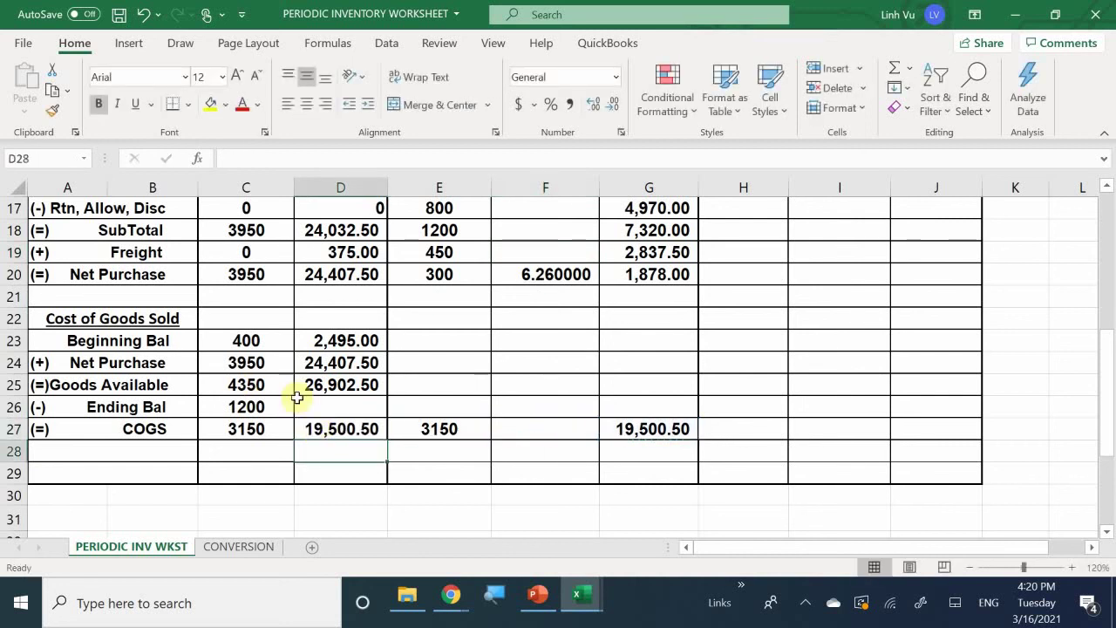
Calculate the Ending Bal cost in D26 as goods available minus COGS with the formula =D25-D27
left_click(342, 406)
scroll(384, 457, "up", 3)
scroll(384, 461, "up", 3)
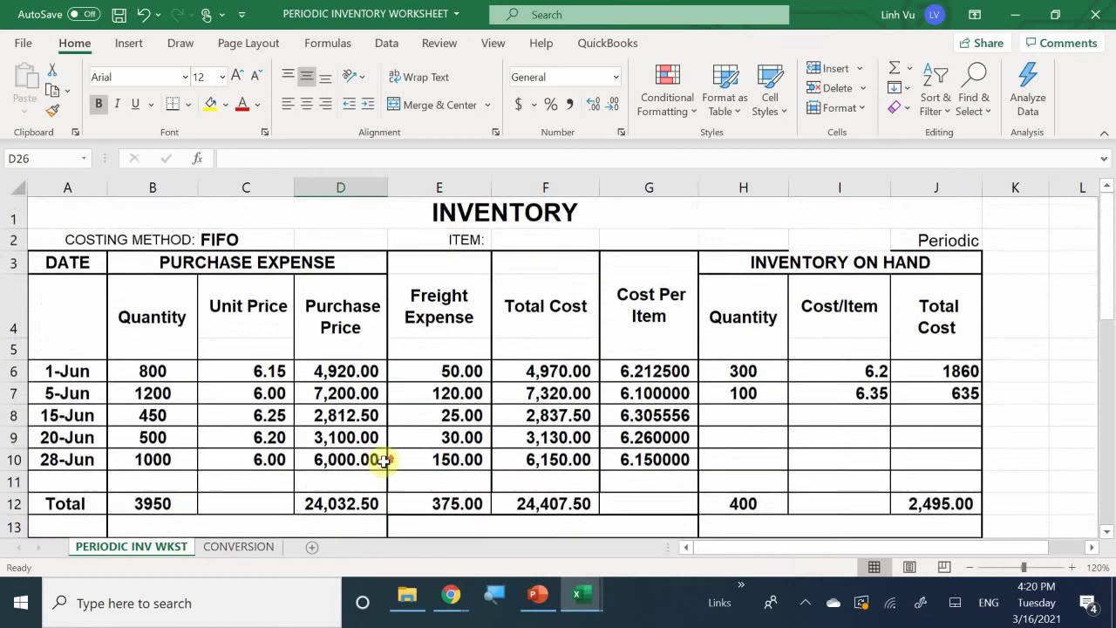
scroll(385, 461, "down", 1)
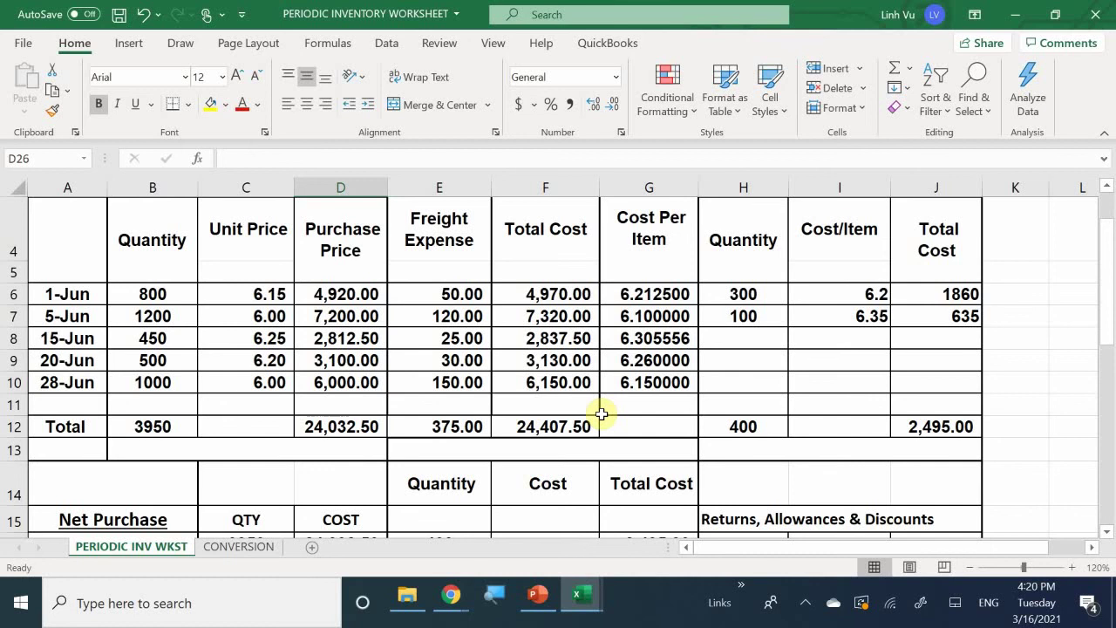
scroll(601, 414, "down", 5)
scroll(602, 414, "up", 1)
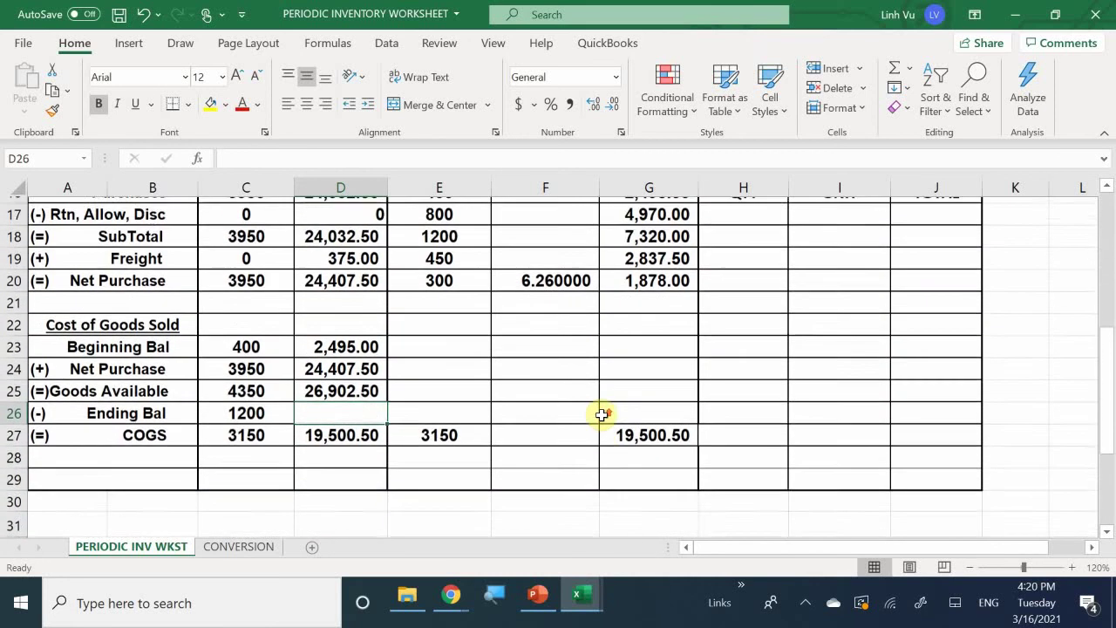
scroll(602, 414, "up", 1)
type("=")
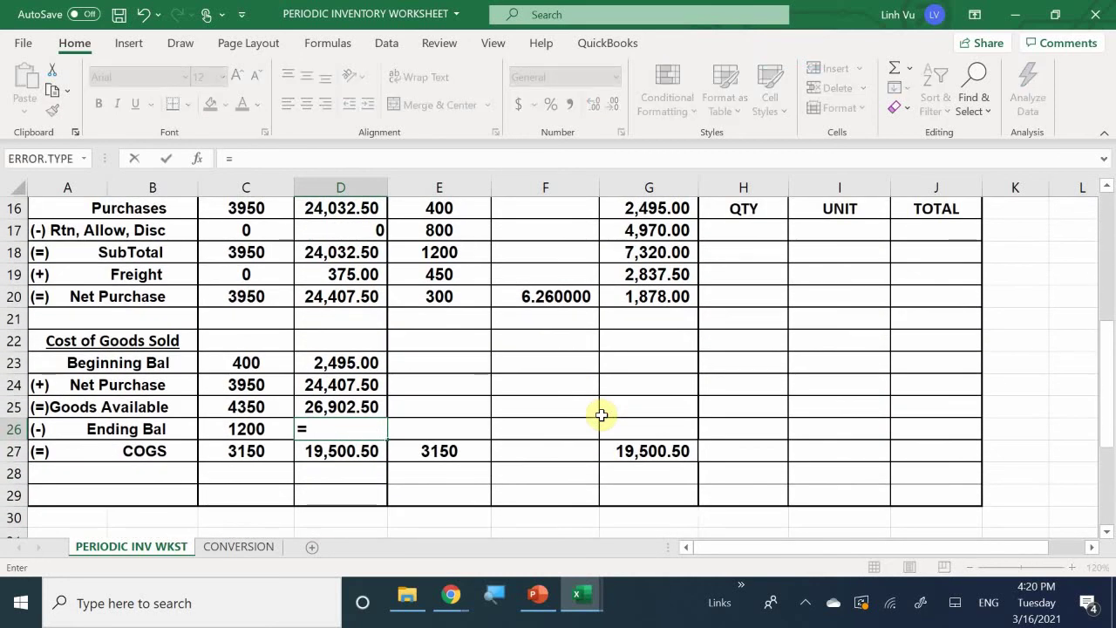
key("Up")
type("-")
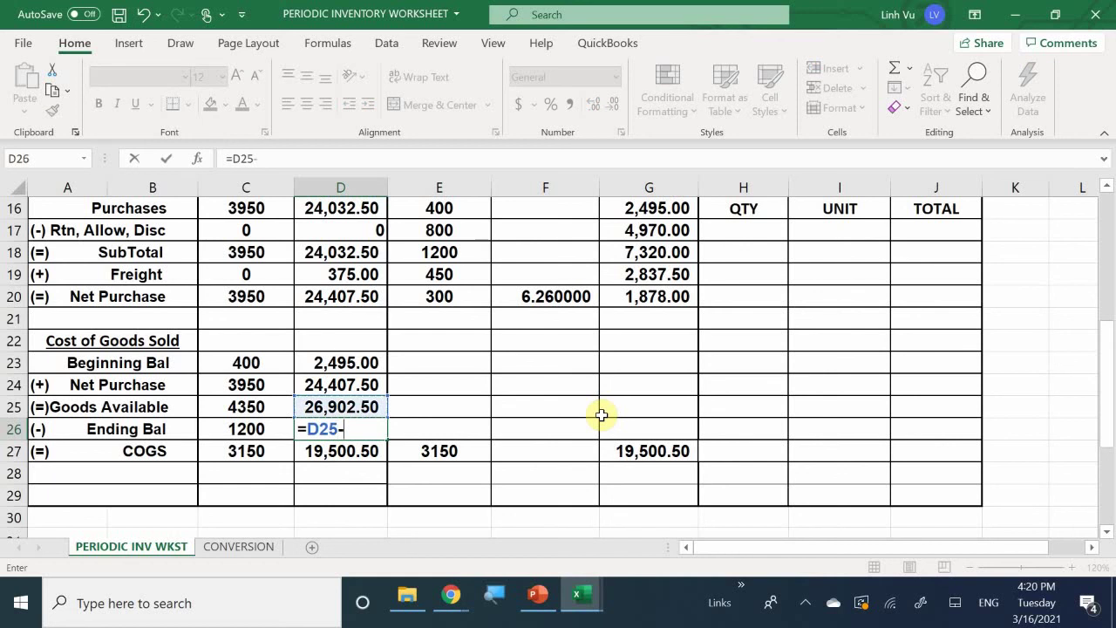
key("Down")
key("Down")
key("Up")
key("Return")
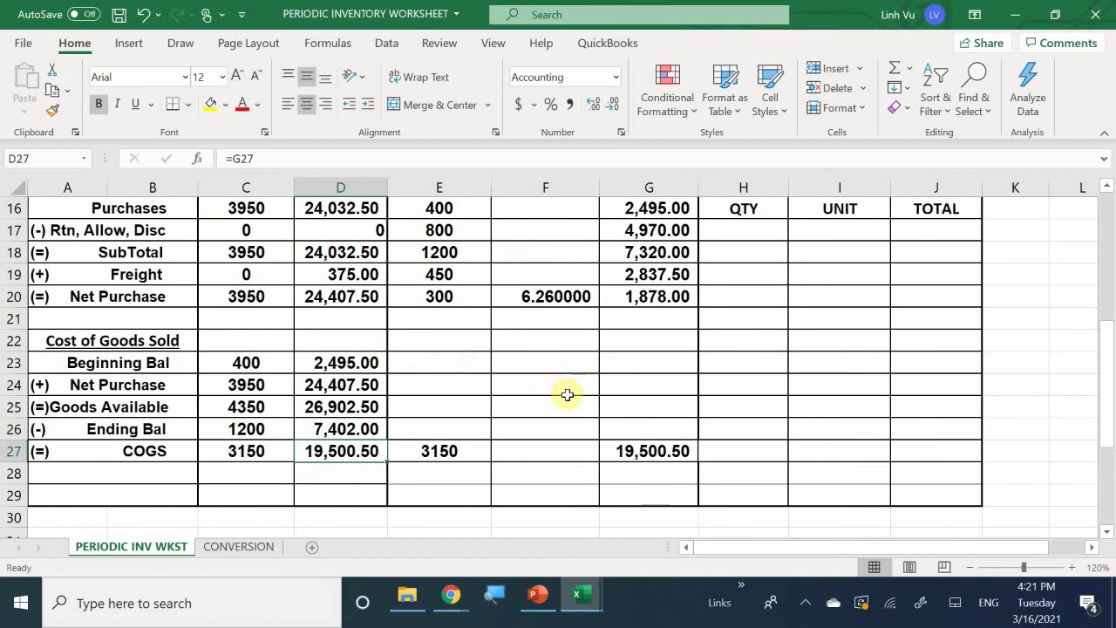
Start saving a copy of the workbook, reusing the existing file name CH 5.3 PERIODIC INVENTORY FIFO COSTING METHOD EXERCISES
scroll(567, 410, "up", 1)
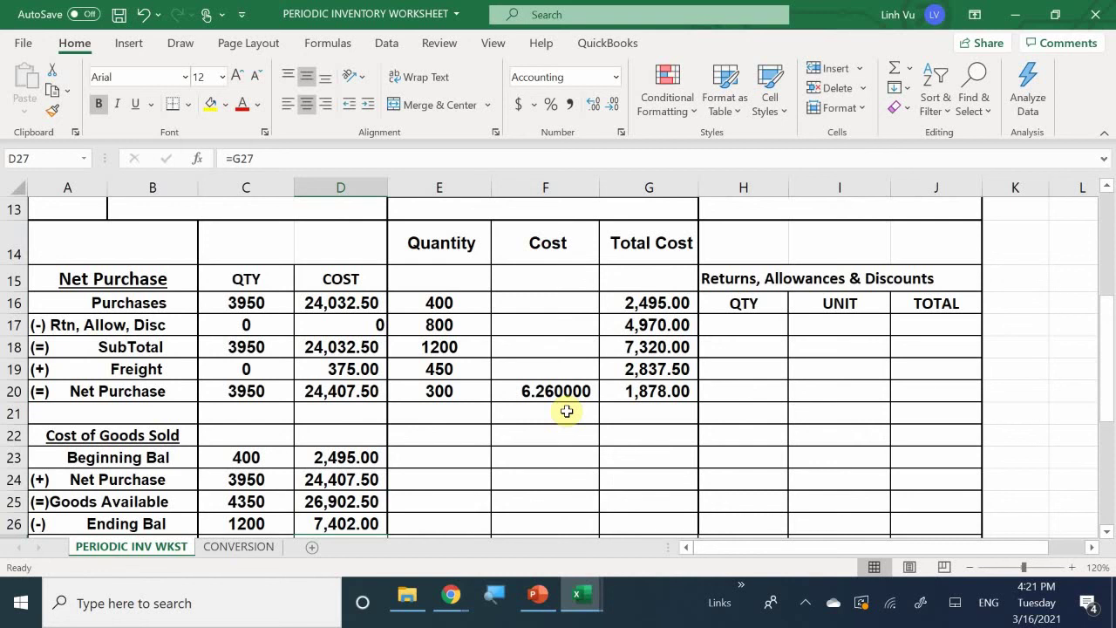
scroll(566, 411, "up", 1)
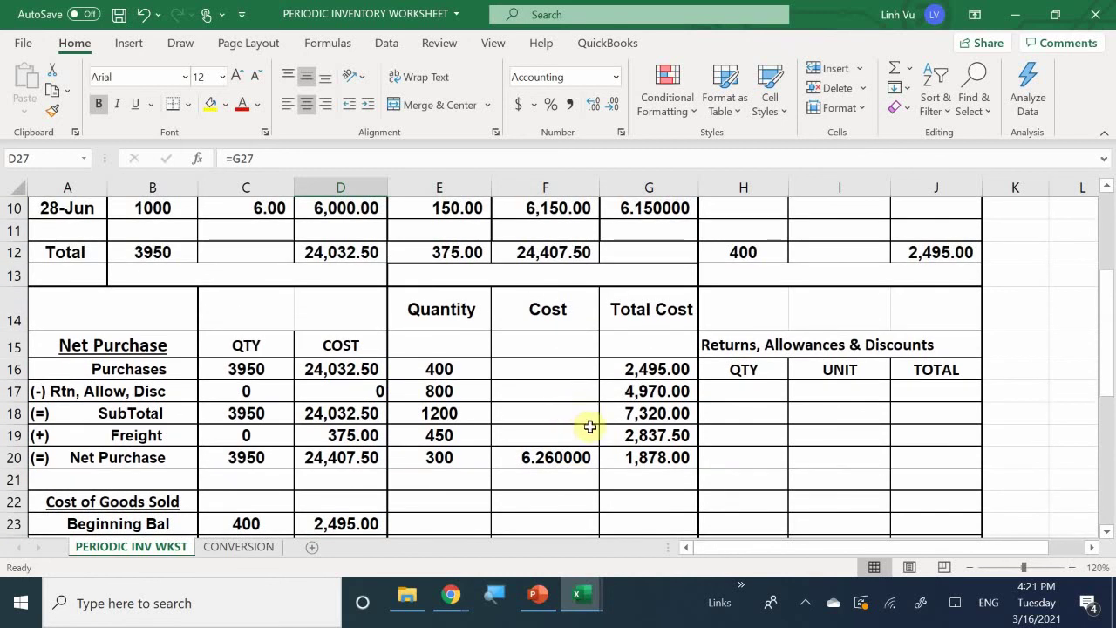
scroll(589, 427, "up", 2)
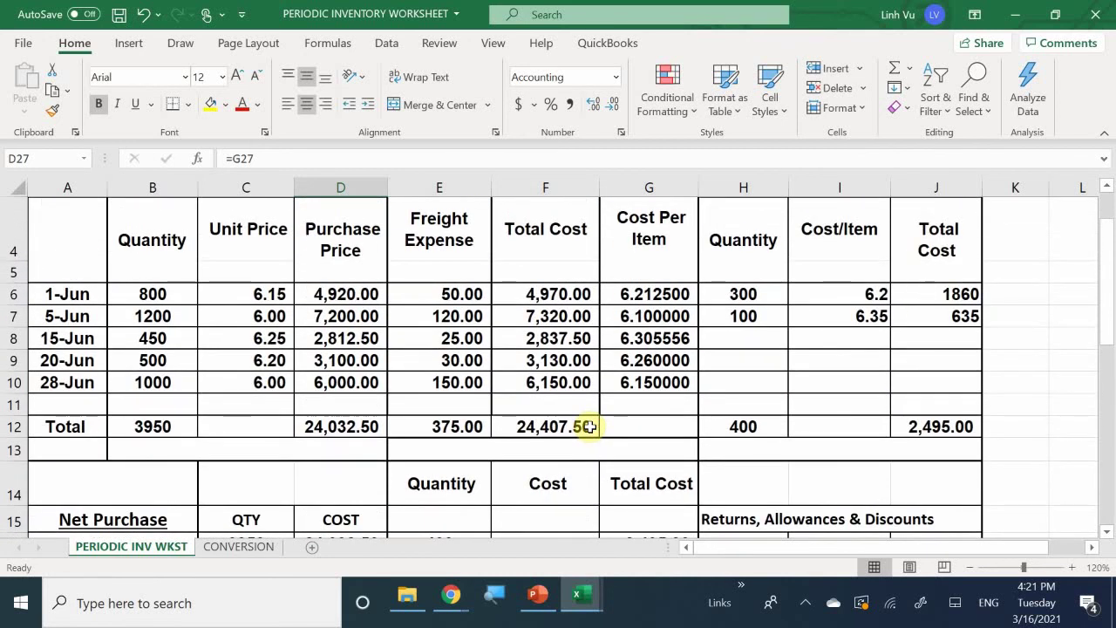
left_click(25, 44)
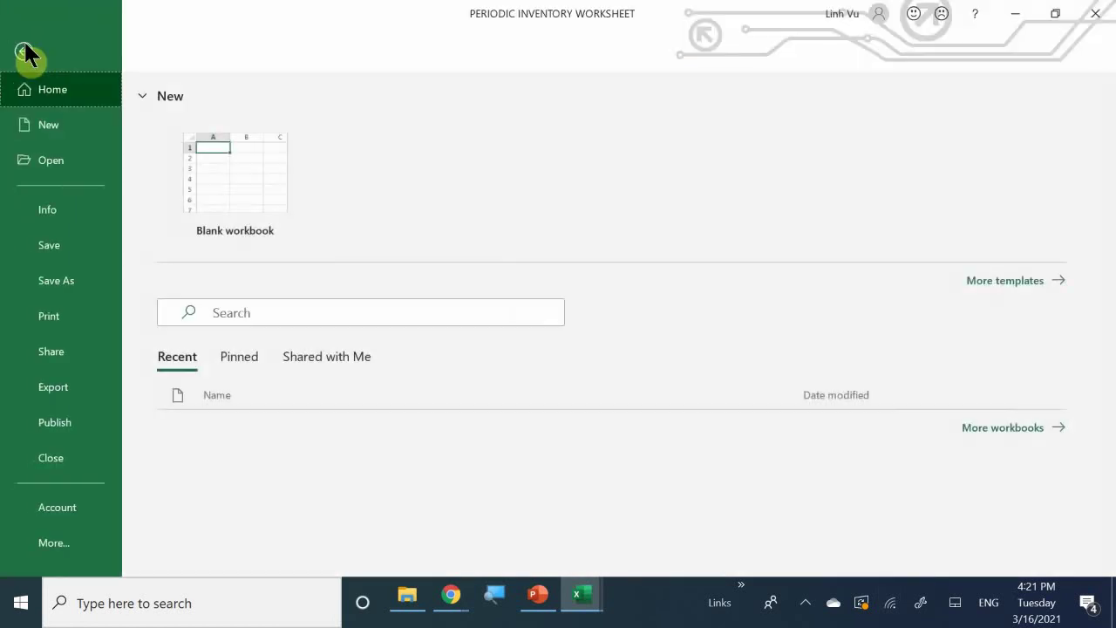
left_click(74, 279)
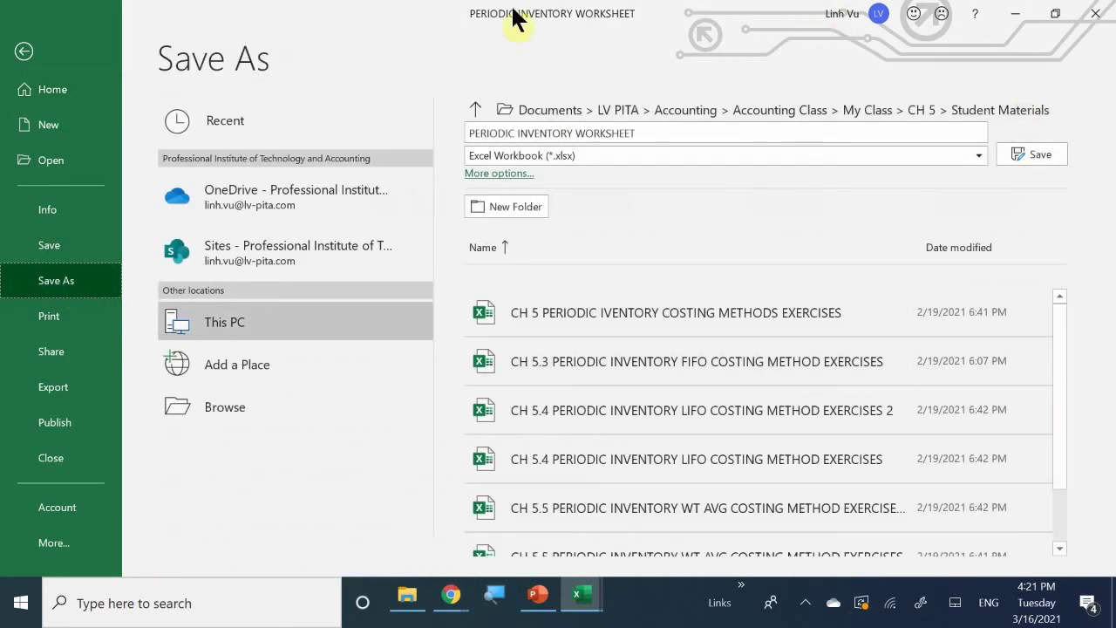
left_click(655, 131)
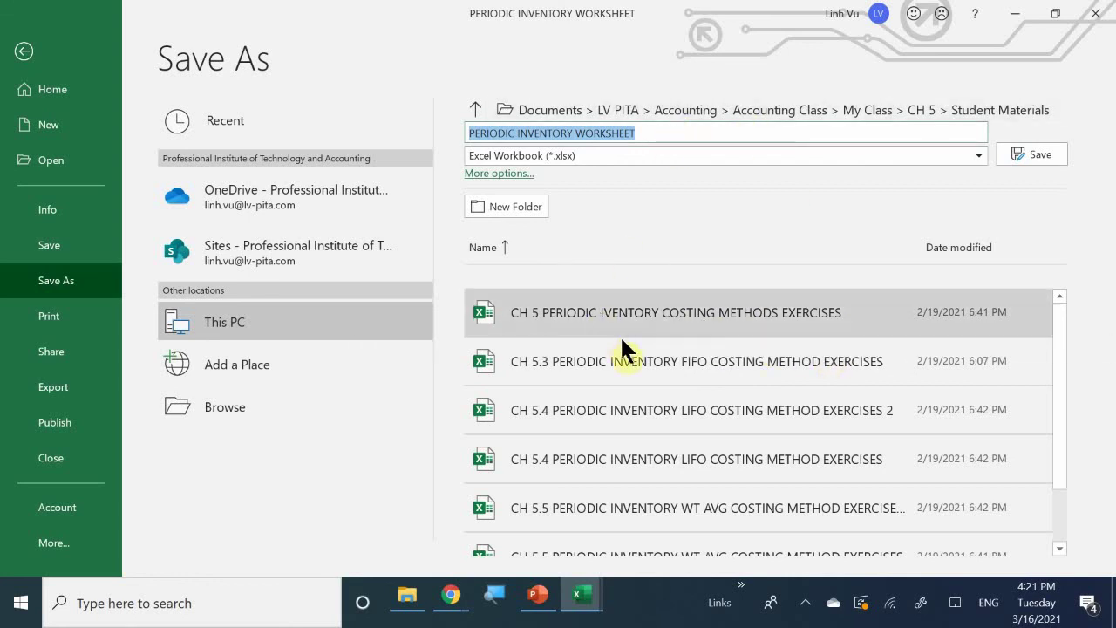
left_click(598, 364)
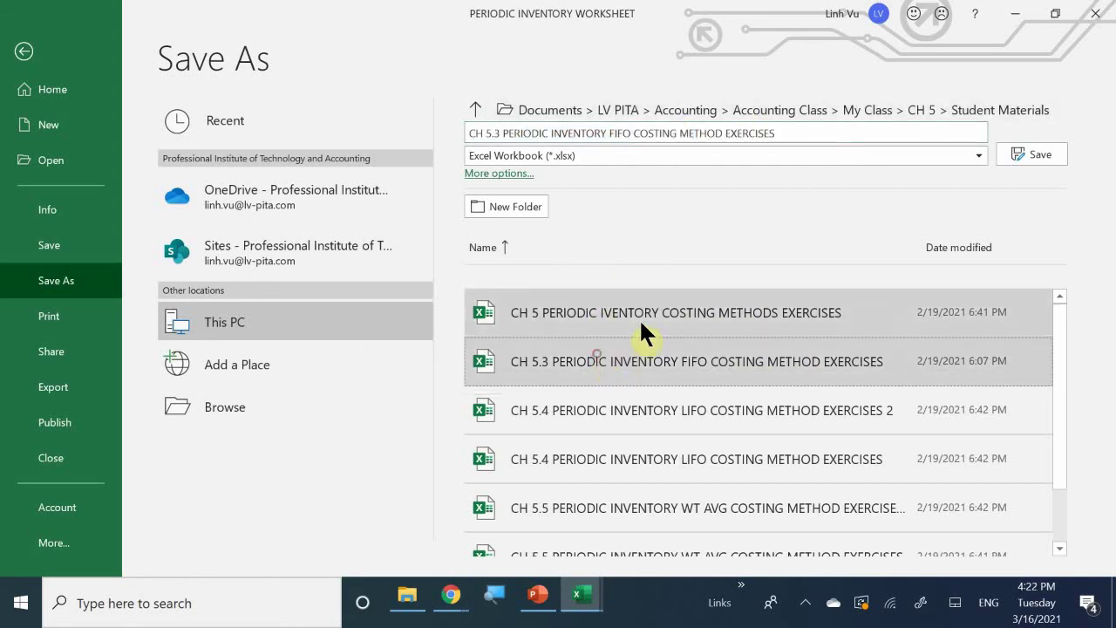
Append FIFO 2 ANSWERS to the end of the copy's file name
left_click(804, 135)
left_click(802, 136)
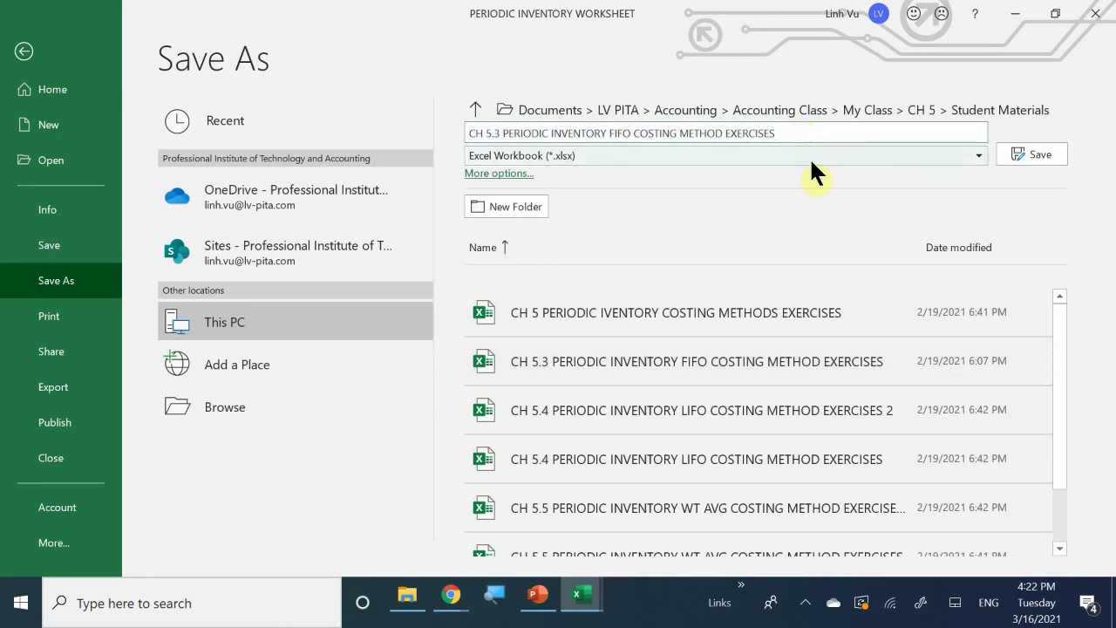
type("FIFO EX")
left_click(500, 241)
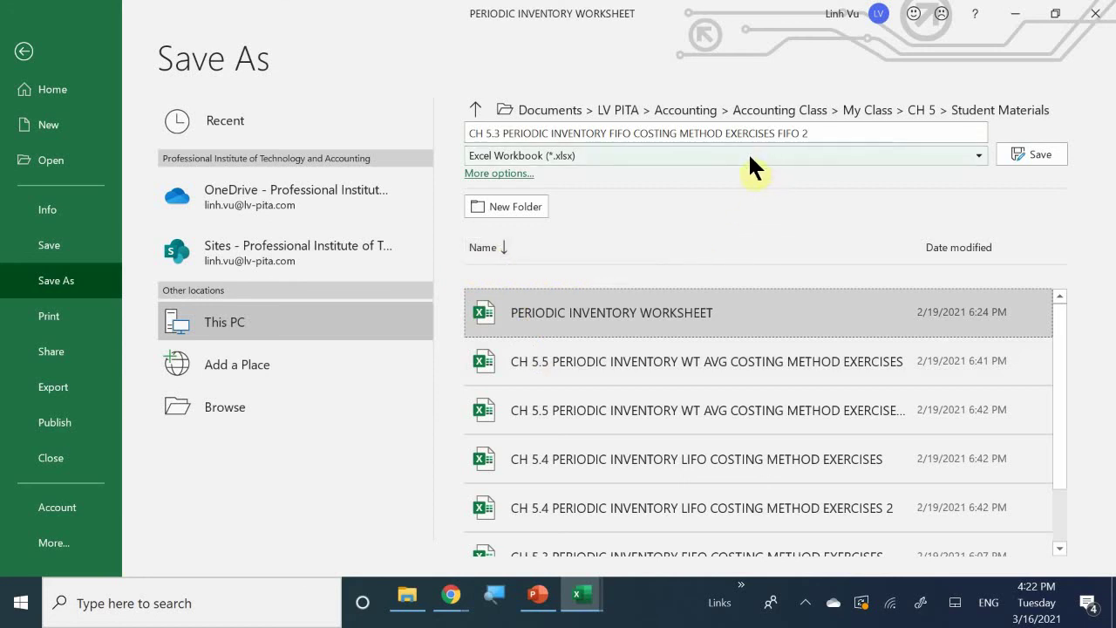
left_click(723, 135)
left_click(728, 135)
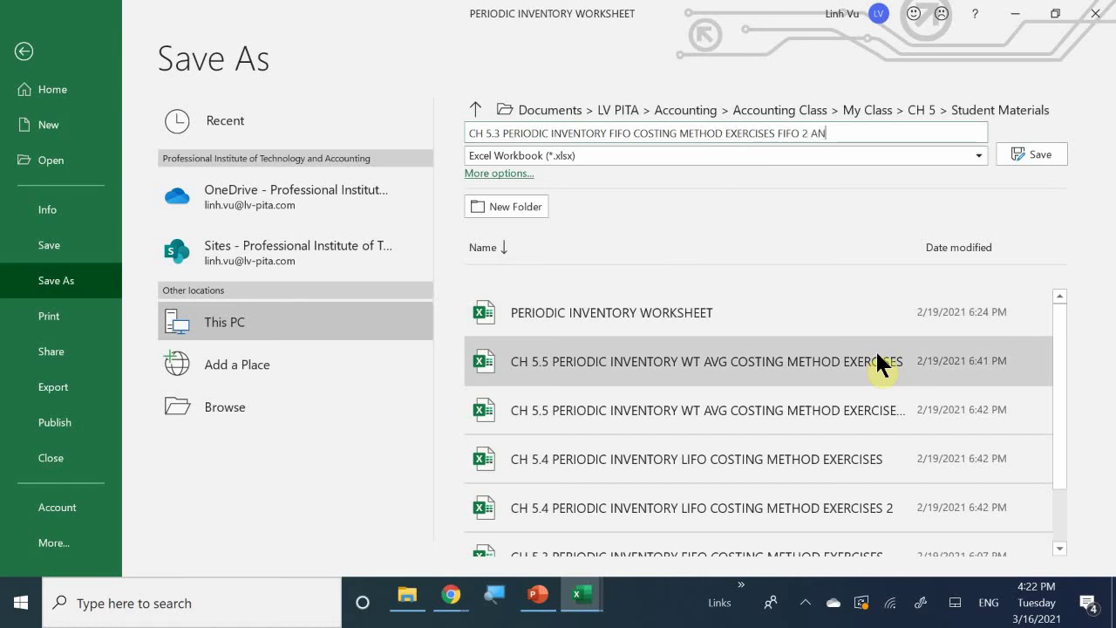
type("SWERS")
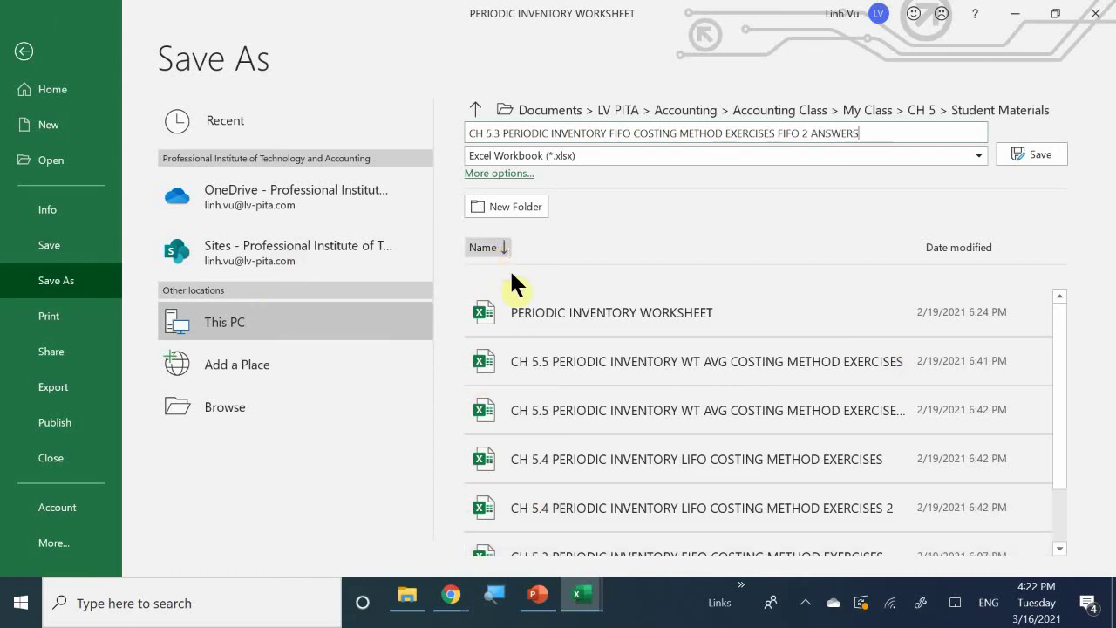
Save the copy in the ANSWERS folder under CH 5, with 3.16 added to the end of its file name
left_click(473, 116)
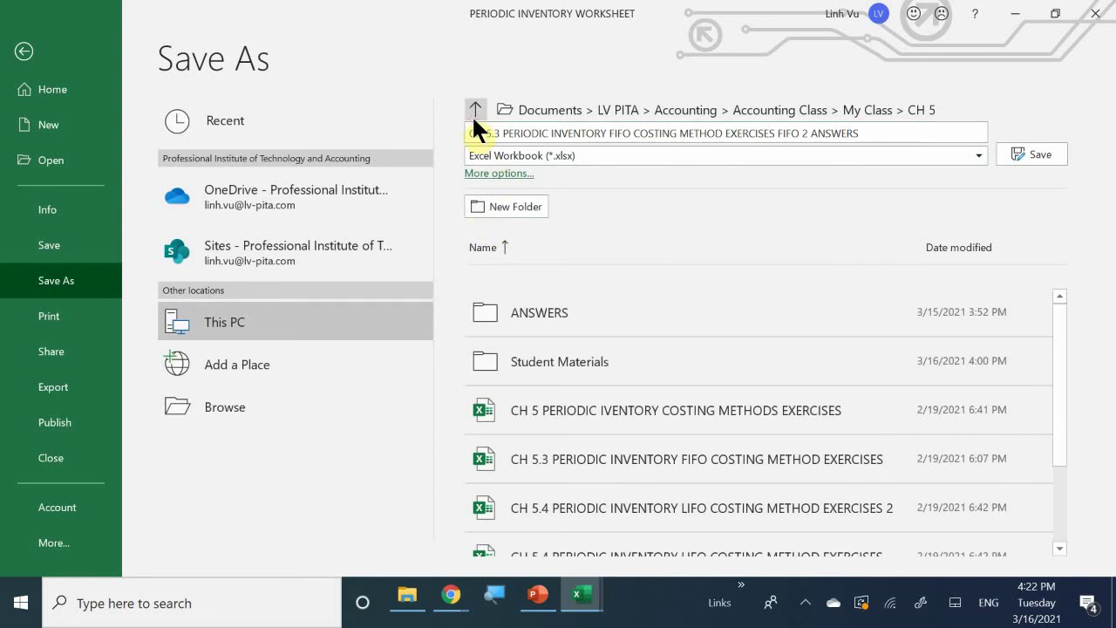
double_click(546, 311)
left_click(891, 136)
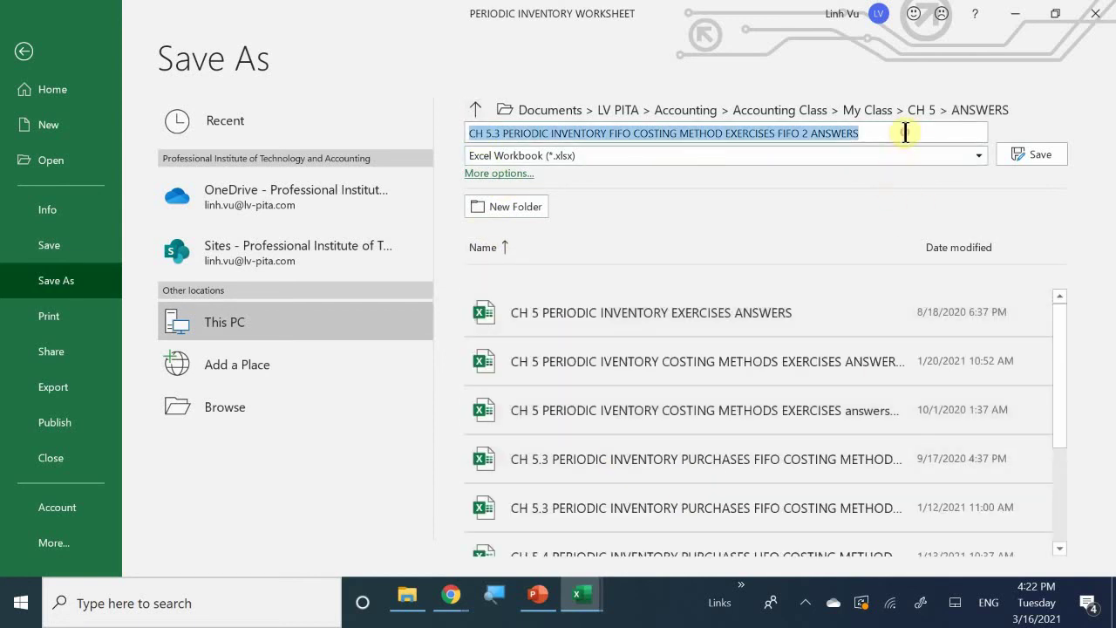
left_click(898, 133)
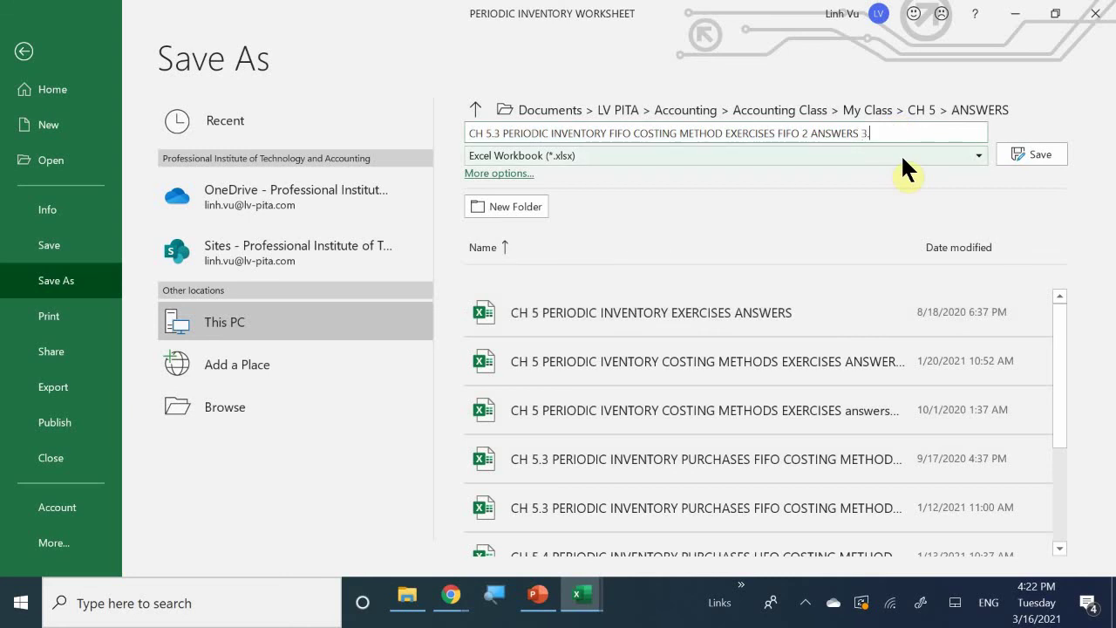
type("16")
key("Return")
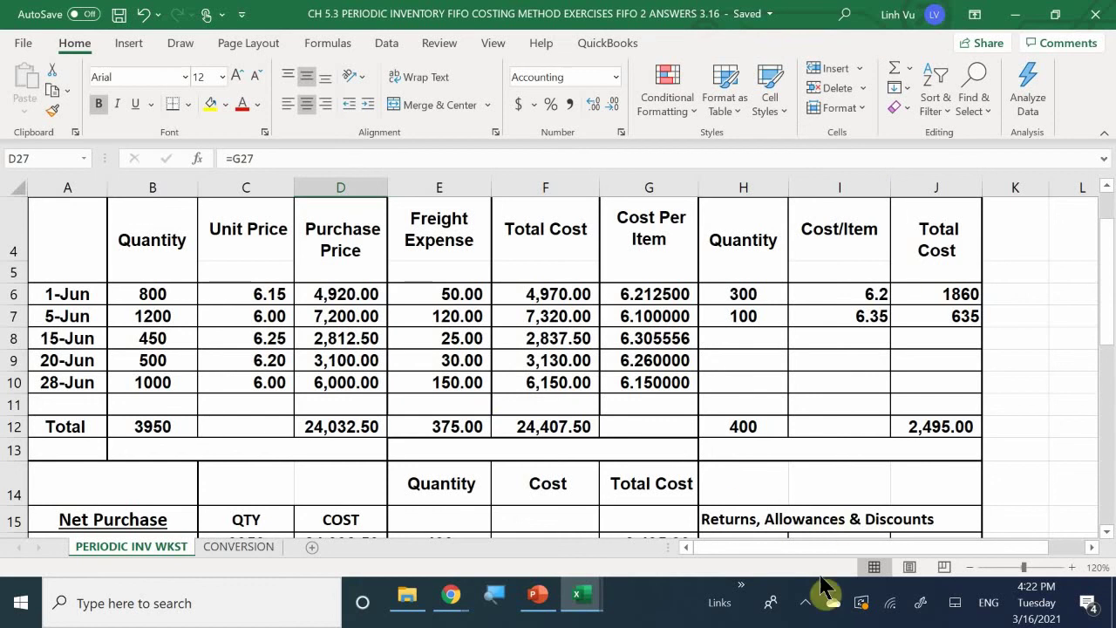
left_click(804, 602)
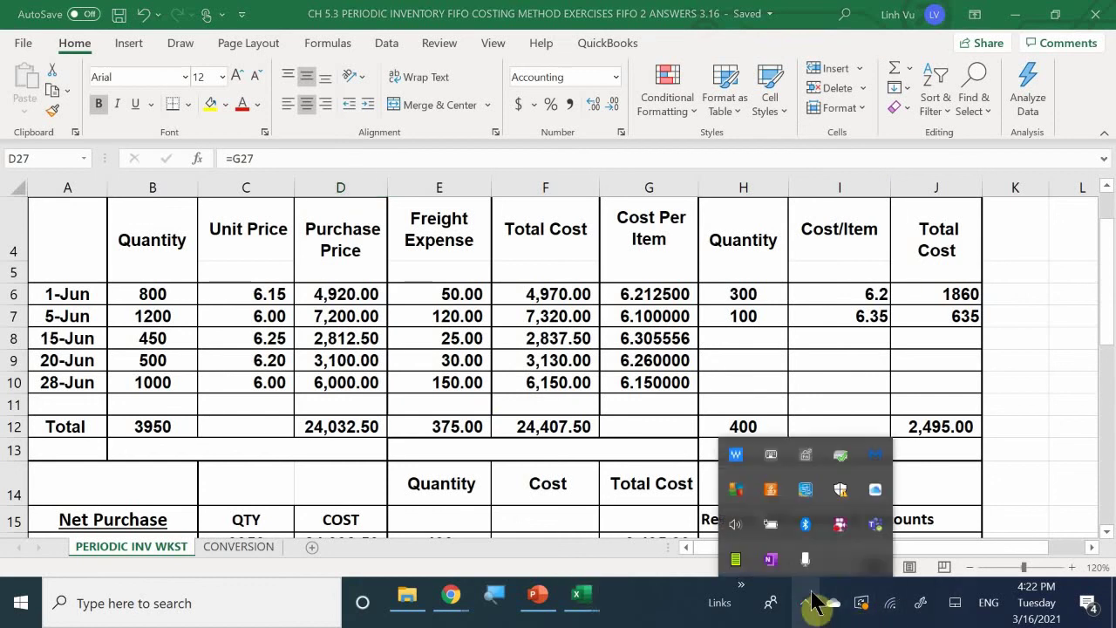
right_click(839, 533)
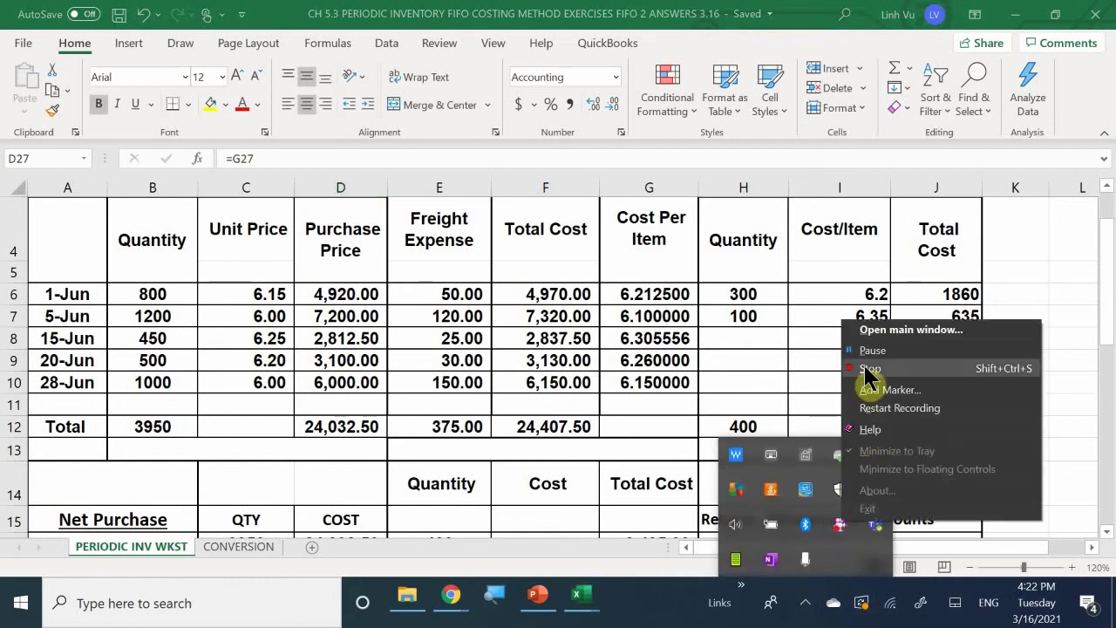